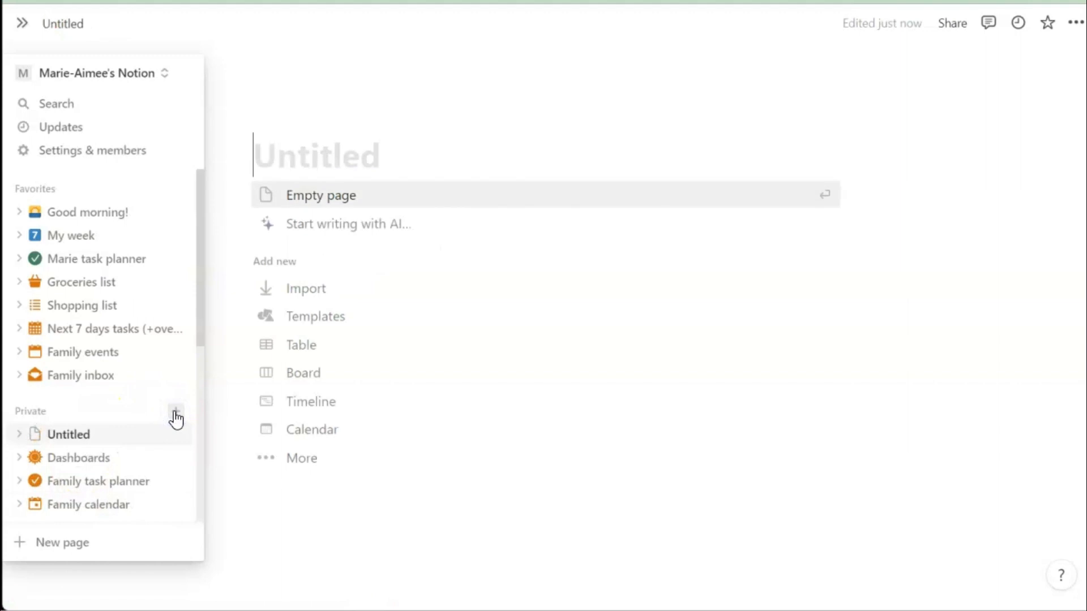
Step: Title the new page "Meals dashboard [t]" and start it as an empty page
click(428, 435)
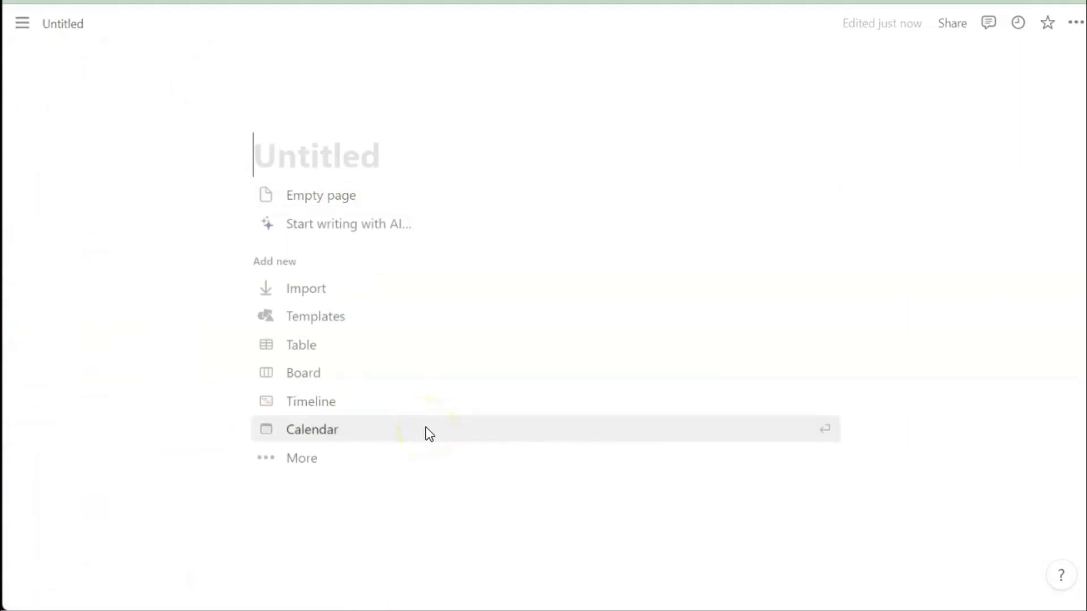
text(Meals dash)
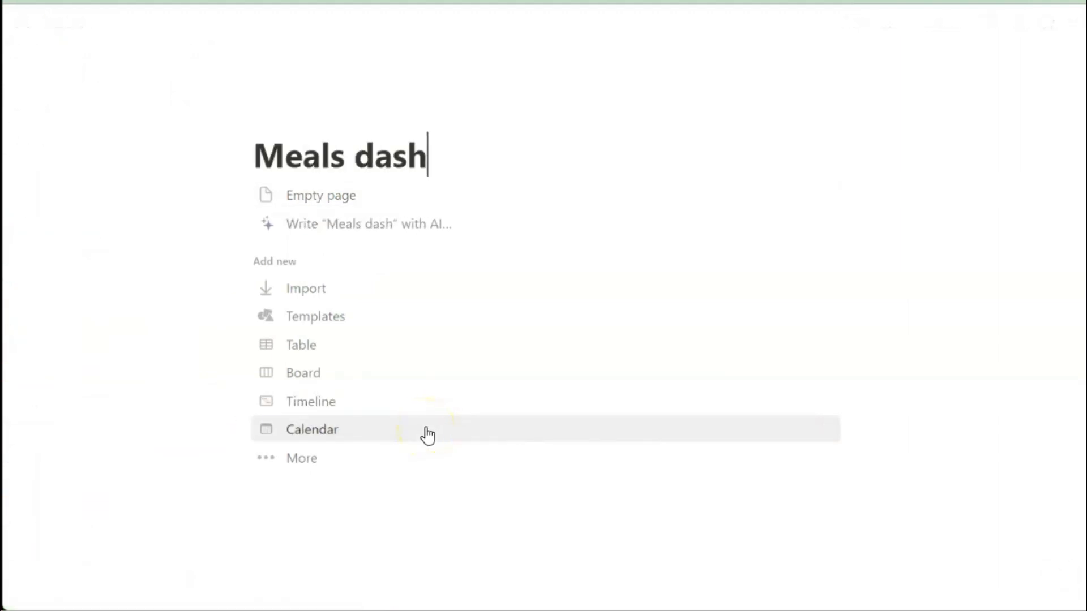
text(board [t])
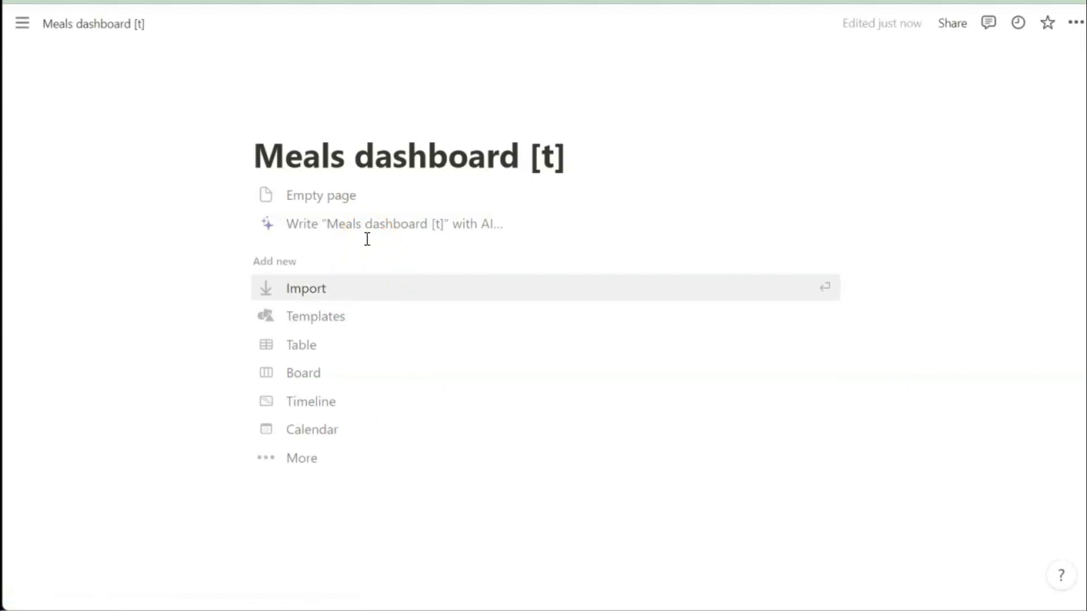
click(308, 194)
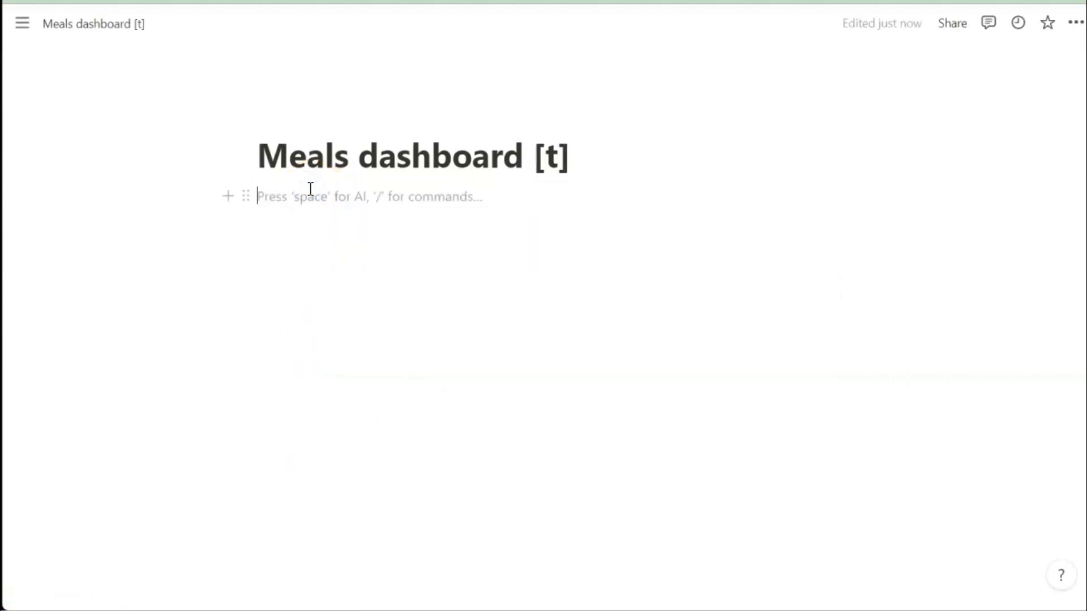
Step: Add a sub-page titled "Recipes database" to the dashboard and set it up as a table with a new database
click(273, 196)
text(/)
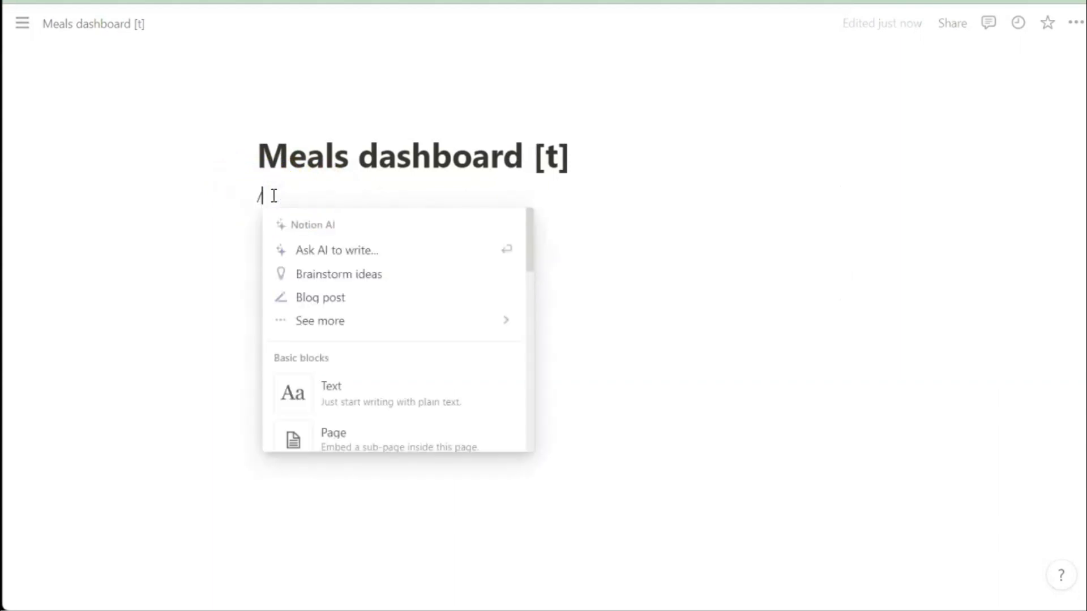
text(page)
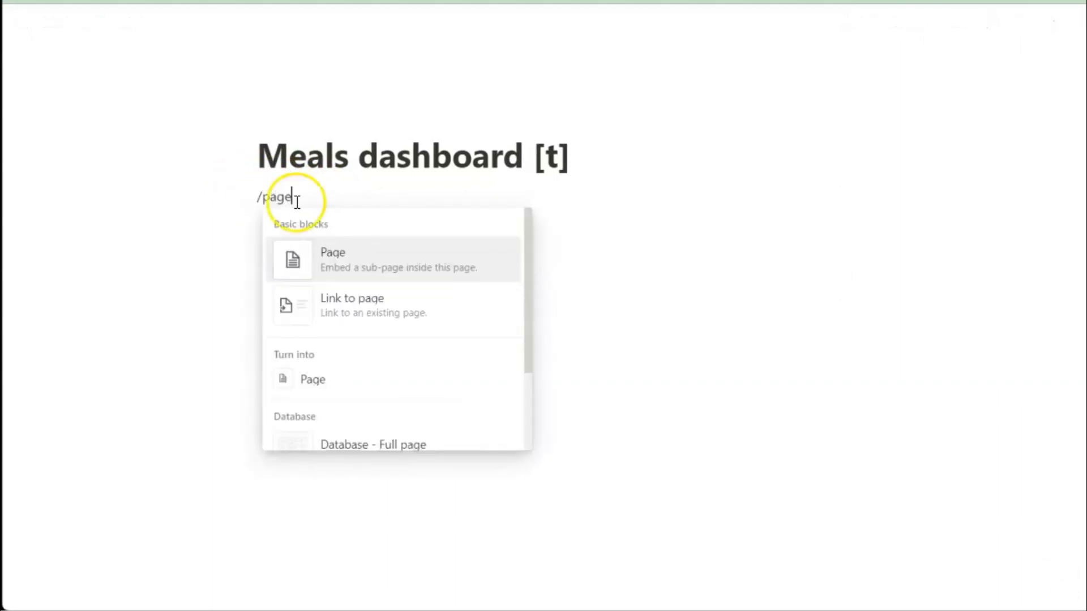
click(347, 261)
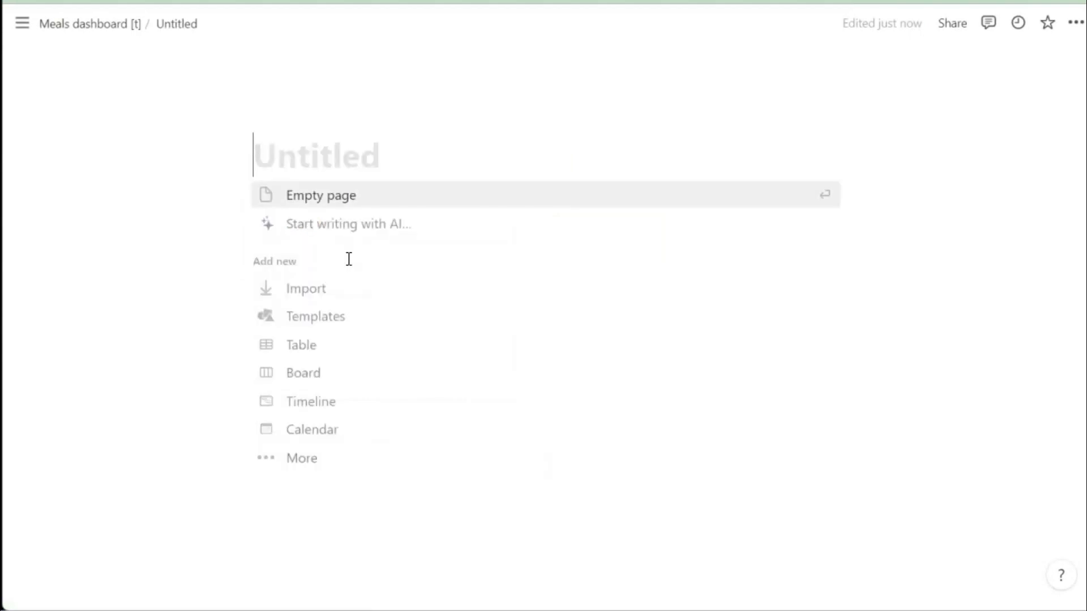
text(Recipes data)
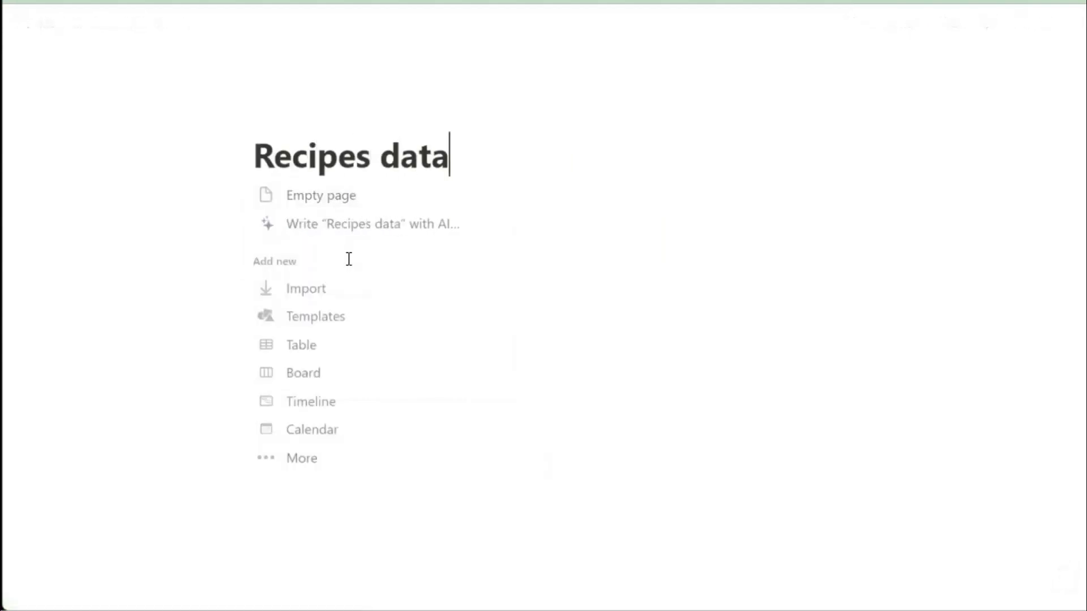
text(base)
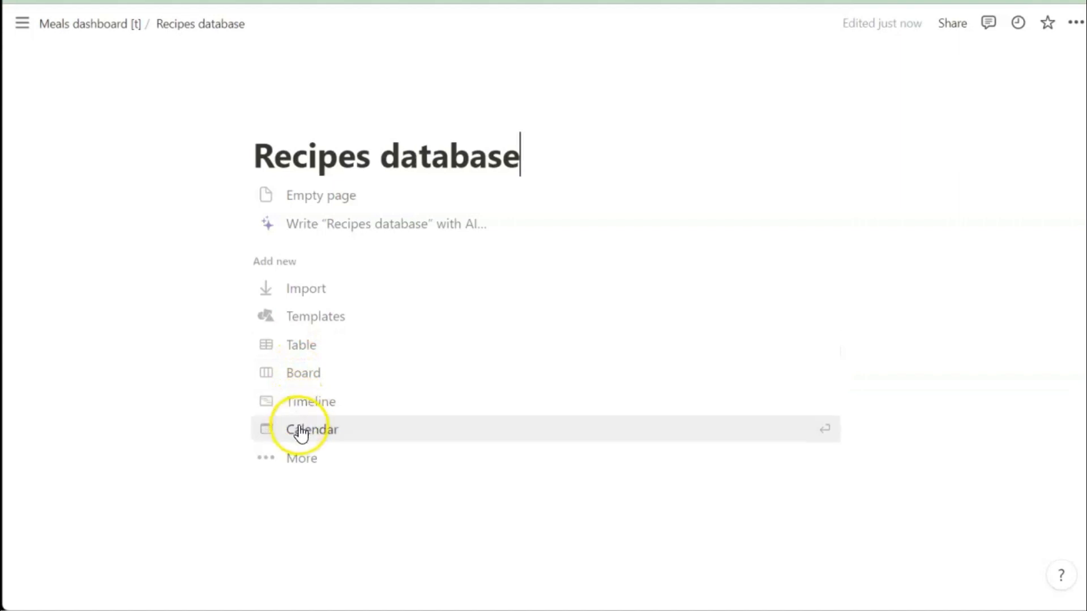
click(303, 348)
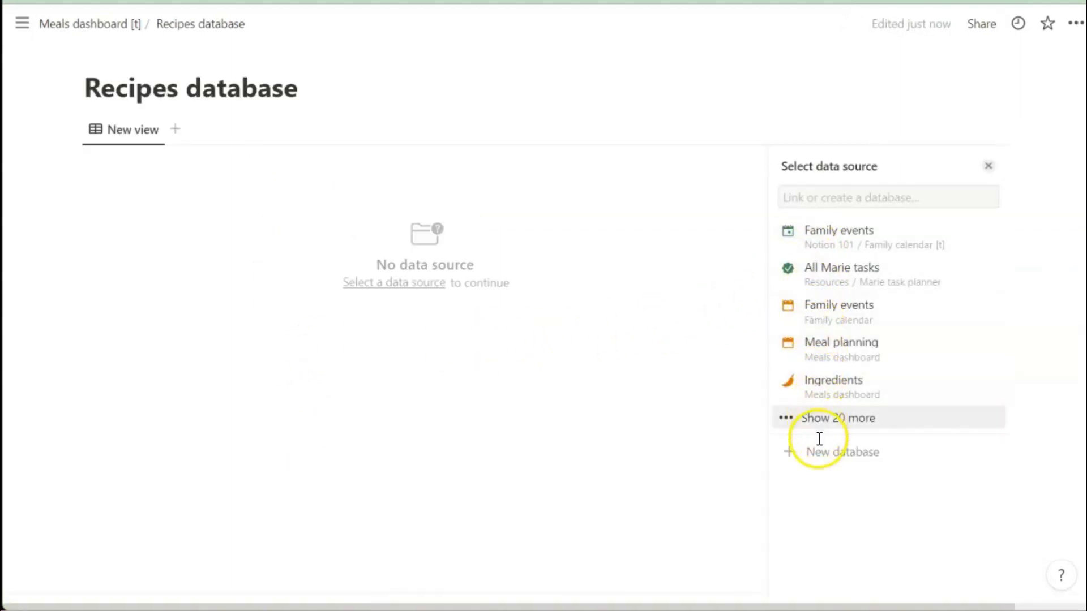
click(849, 465)
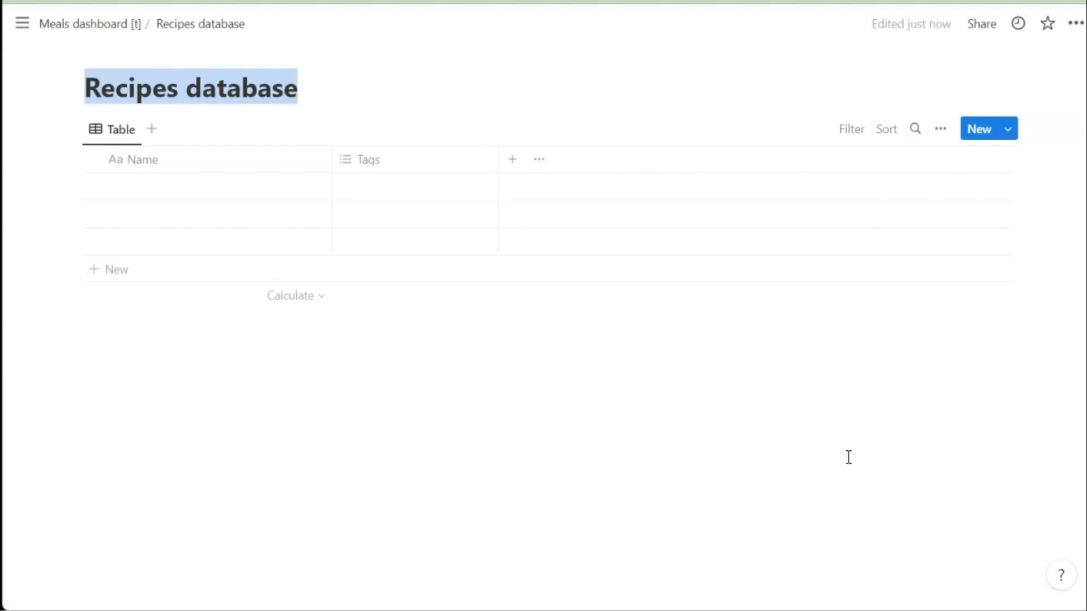
Step: Give the Recipes database a green open-book icon, found by searching the icon set for "book"
click(117, 56)
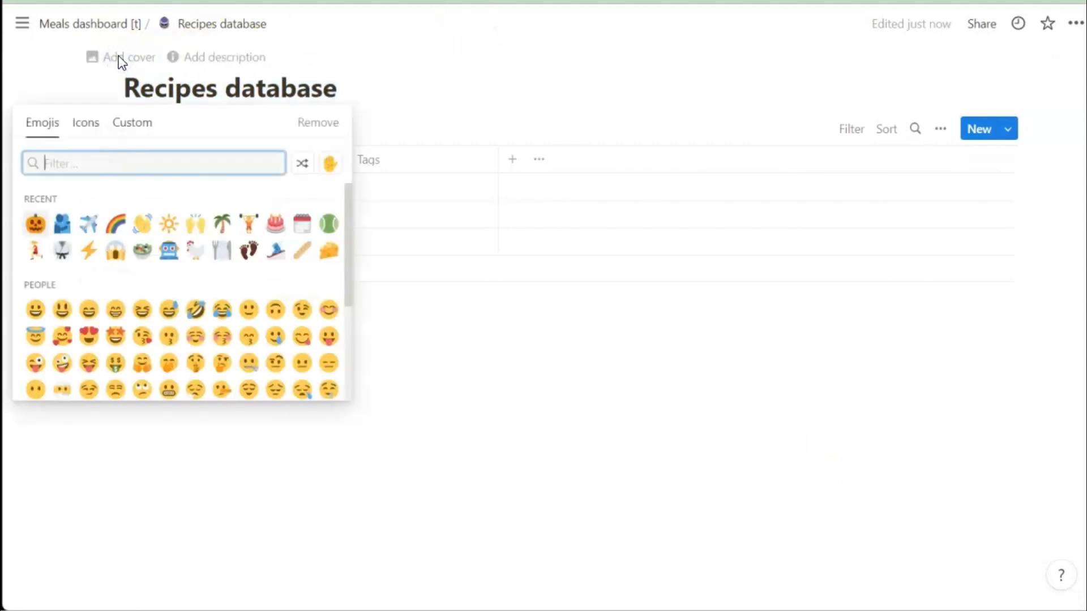
click(86, 129)
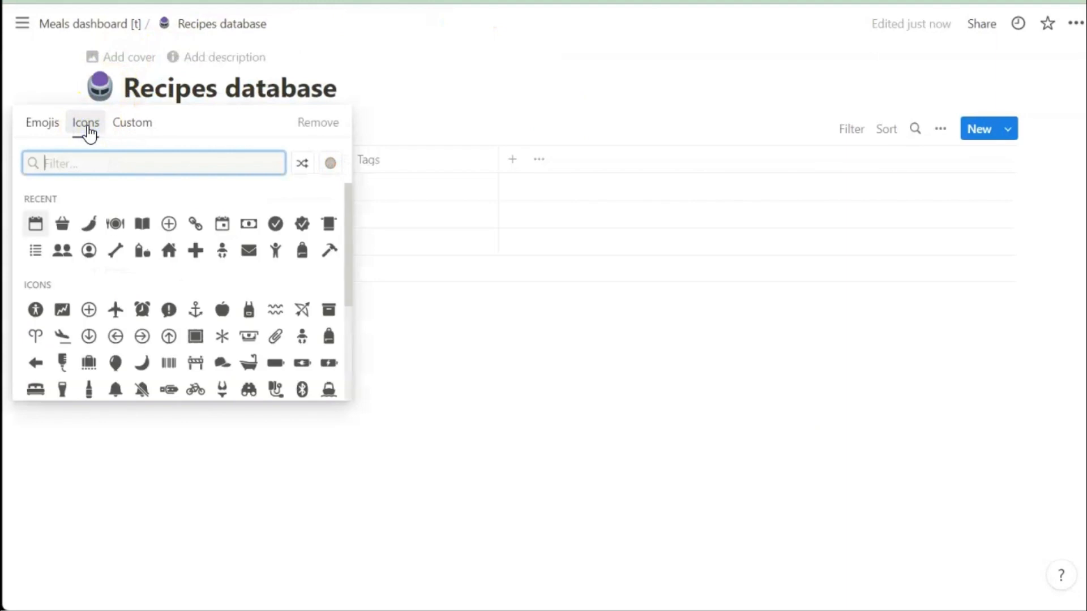
text(book)
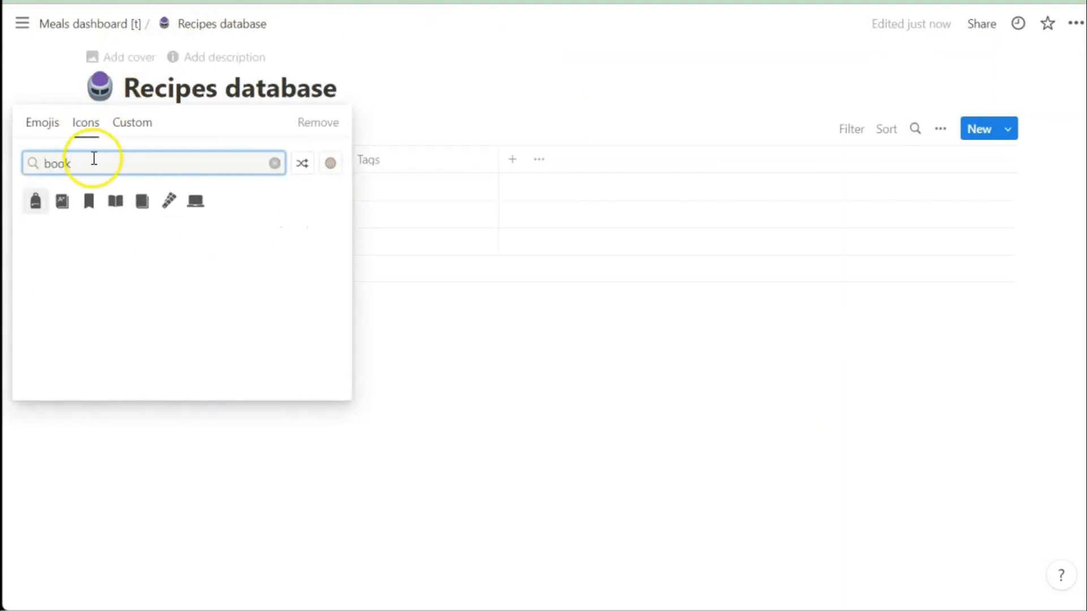
click(115, 202)
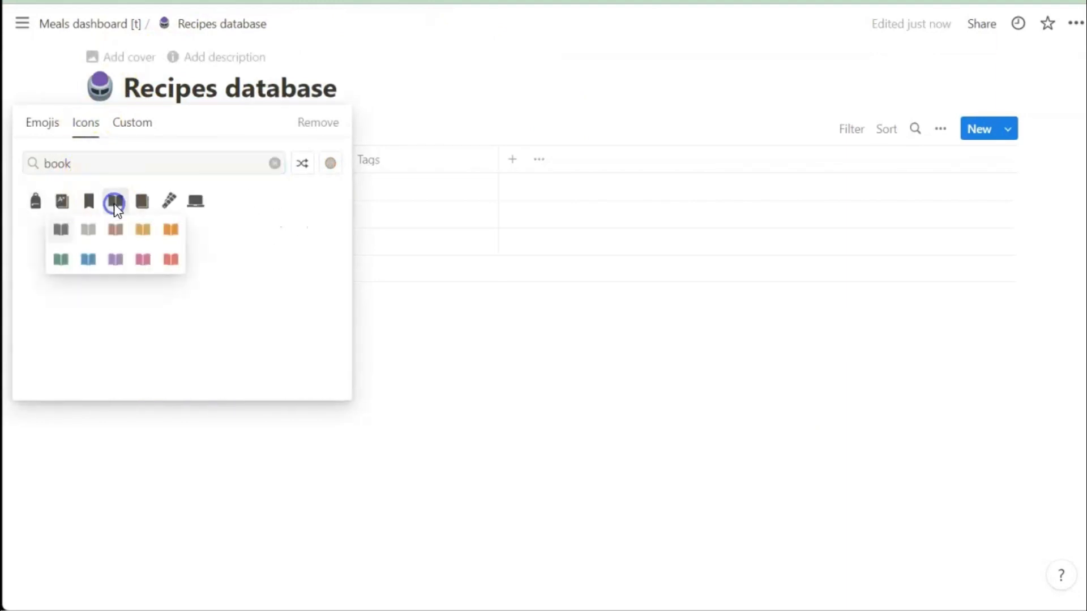
click(61, 260)
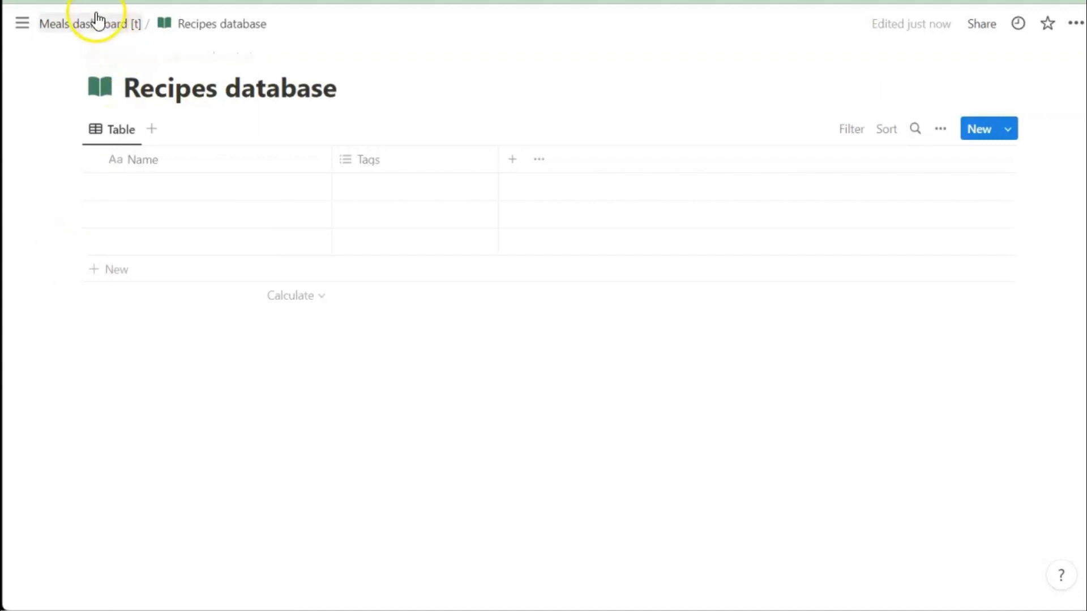
Step: Return to the Meals dashboard page and give it the green plate-and-cutlery icon, searching the icon set for "meal"
click(83, 27)
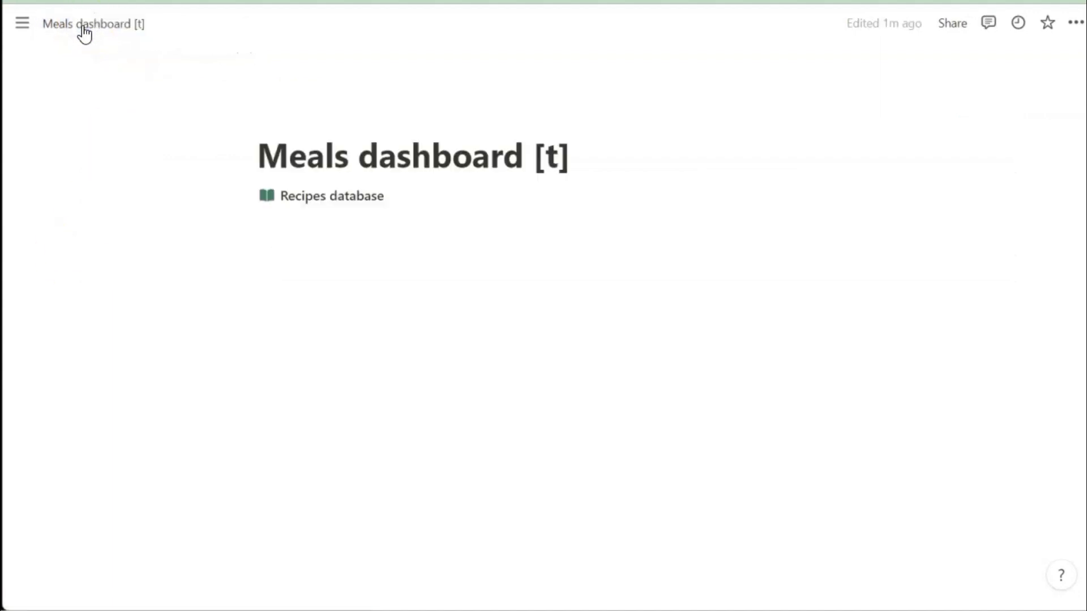
click(291, 117)
click(298, 123)
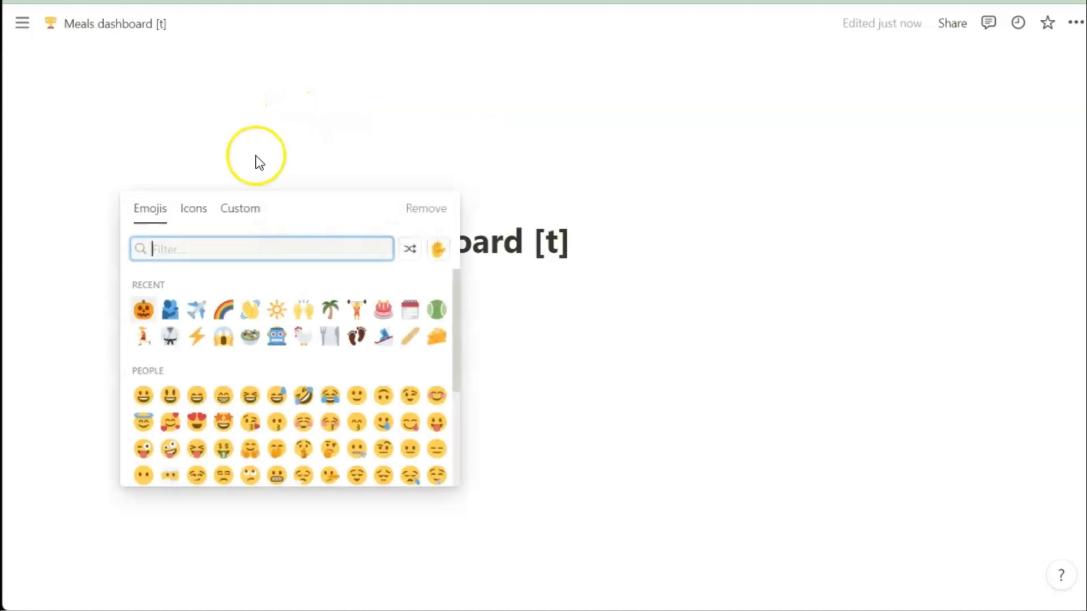
click(195, 214)
text(meal)
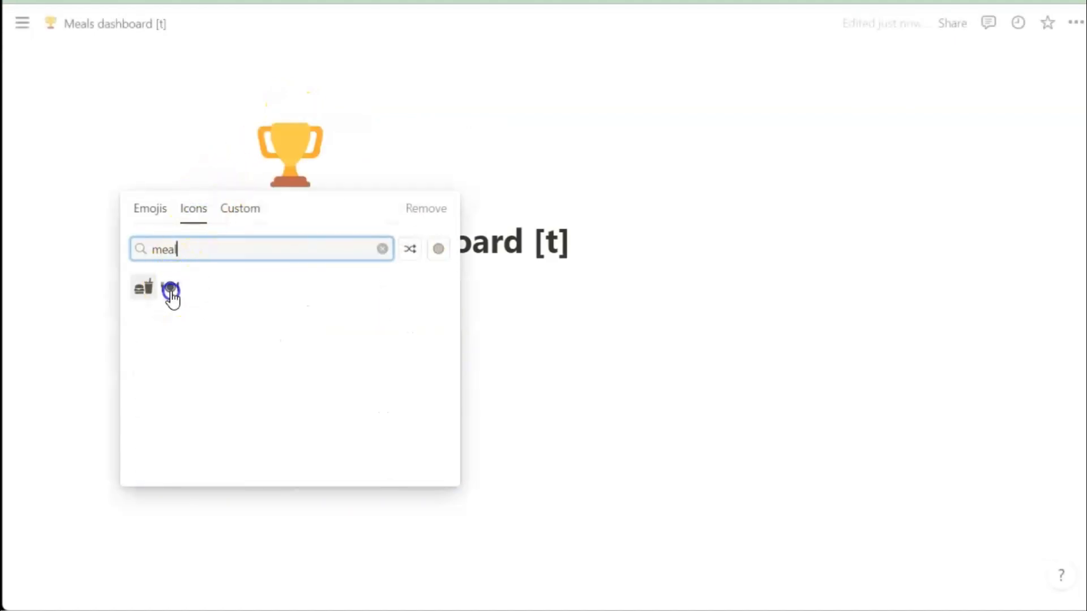
click(171, 290)
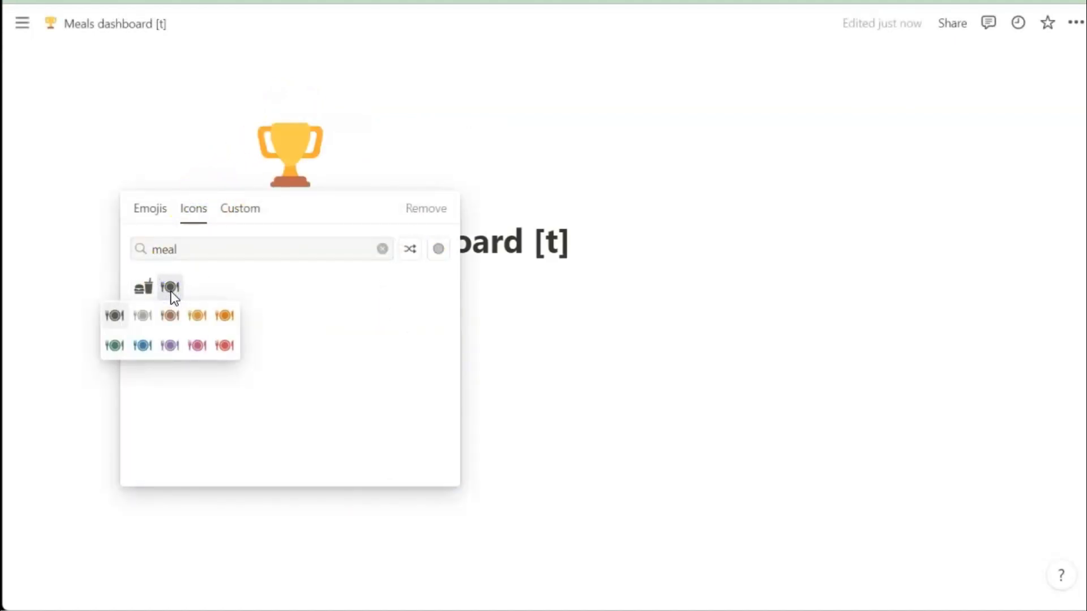
click(115, 346)
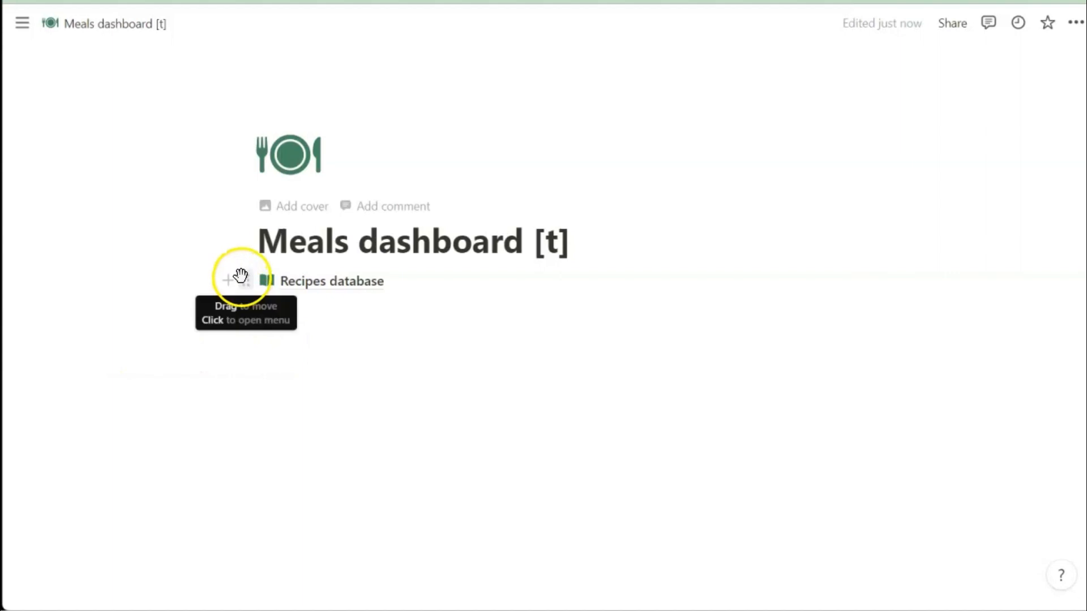
Step: Add a sub-page titled "Ingredients" below the Recipes database and set it up as a table with a new database
click(225, 280)
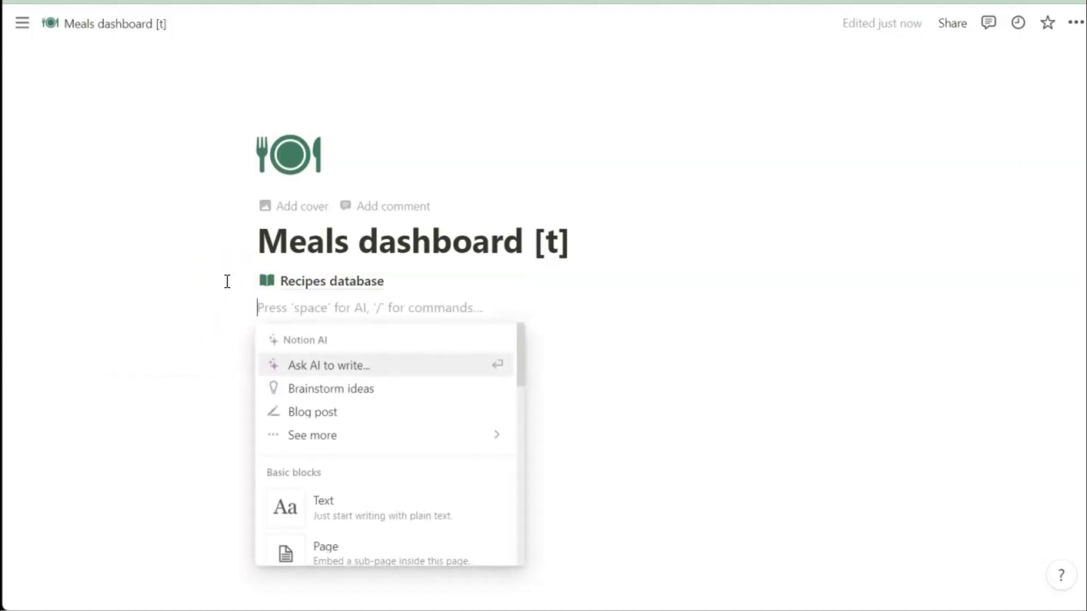
text(/page)
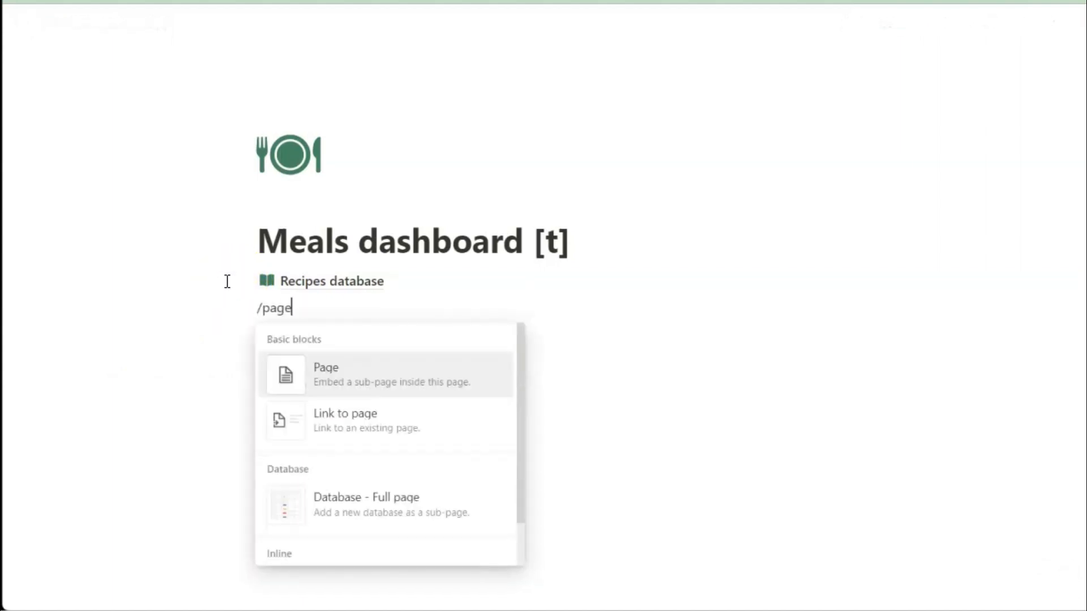
click(360, 375)
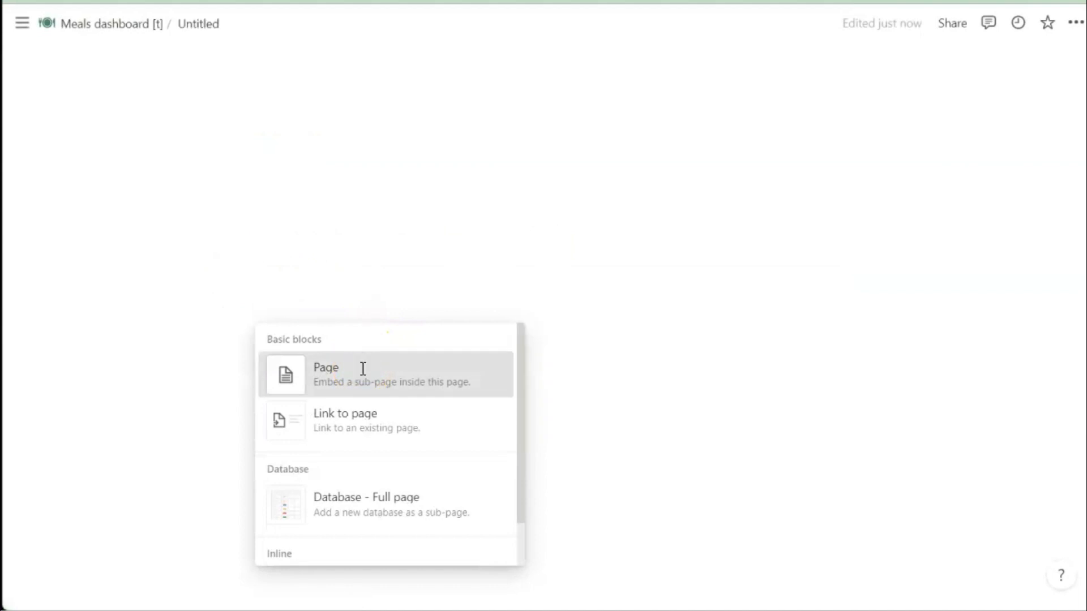
text(Ingredients)
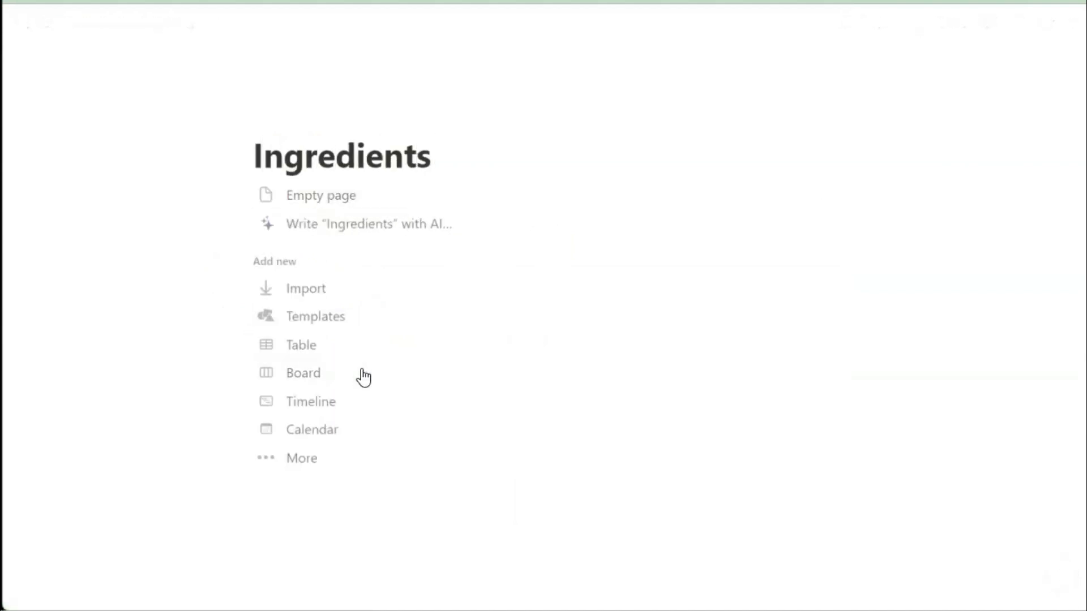
click(305, 343)
click(837, 459)
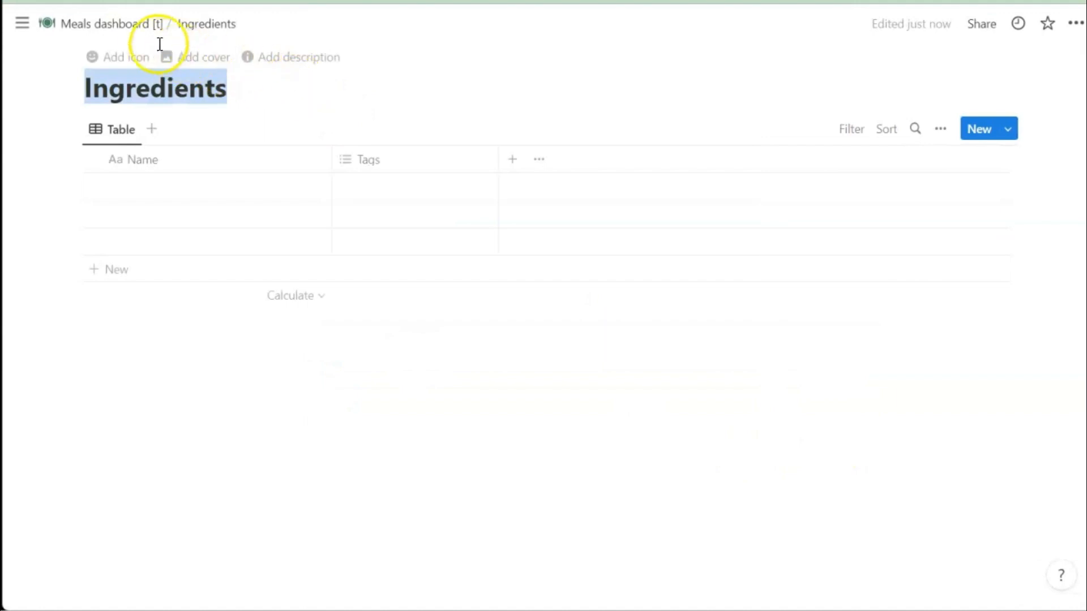
Step: Give the Ingredients database a green chilli pepper icon, found by searching the icon set for "chill"
click(118, 57)
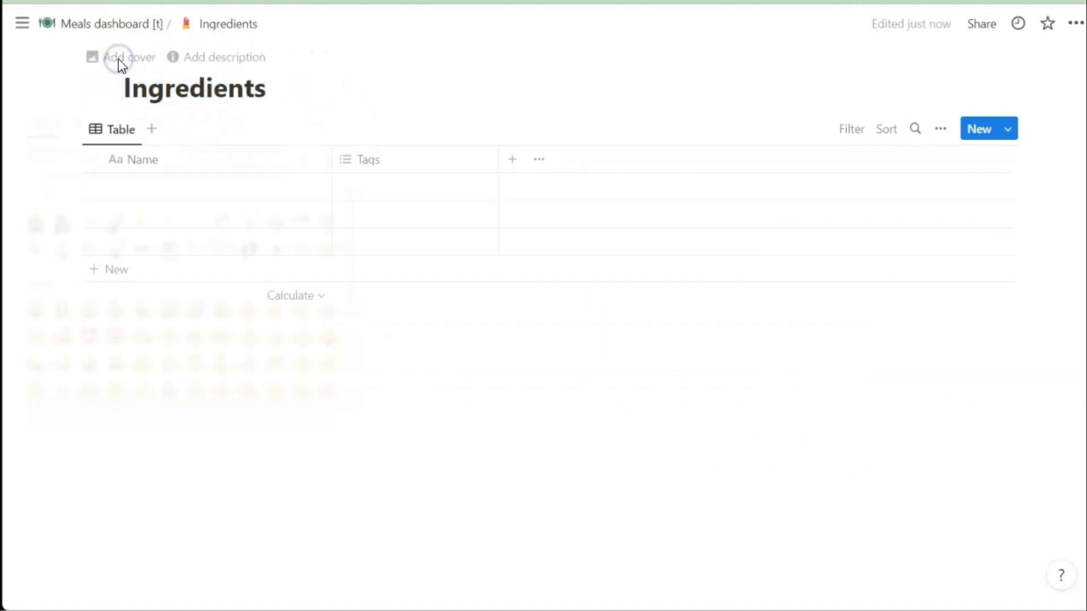
click(101, 88)
click(86, 125)
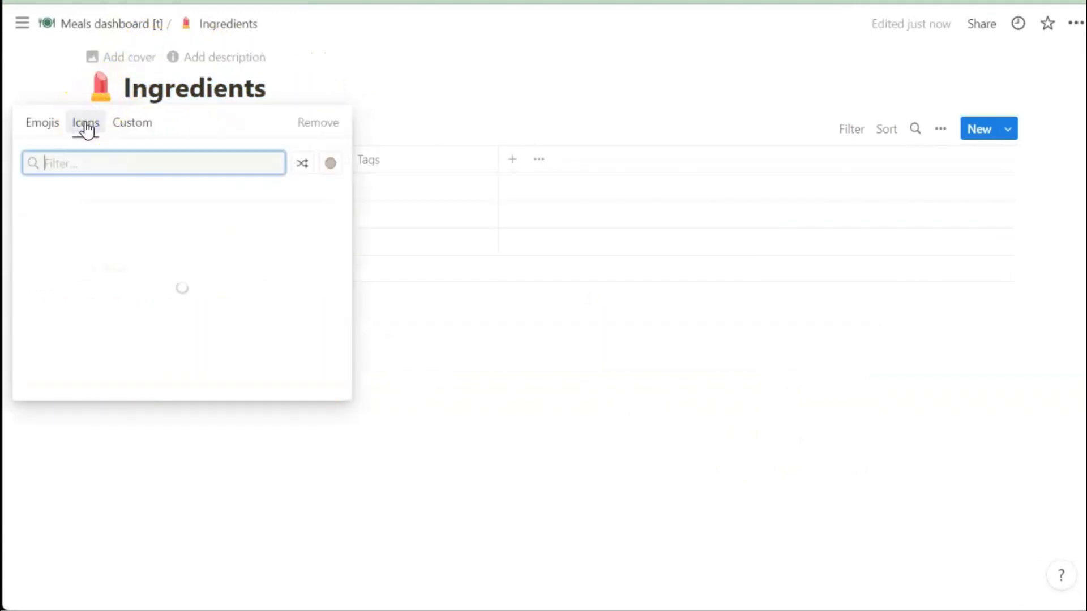
text(chill)
click(87, 208)
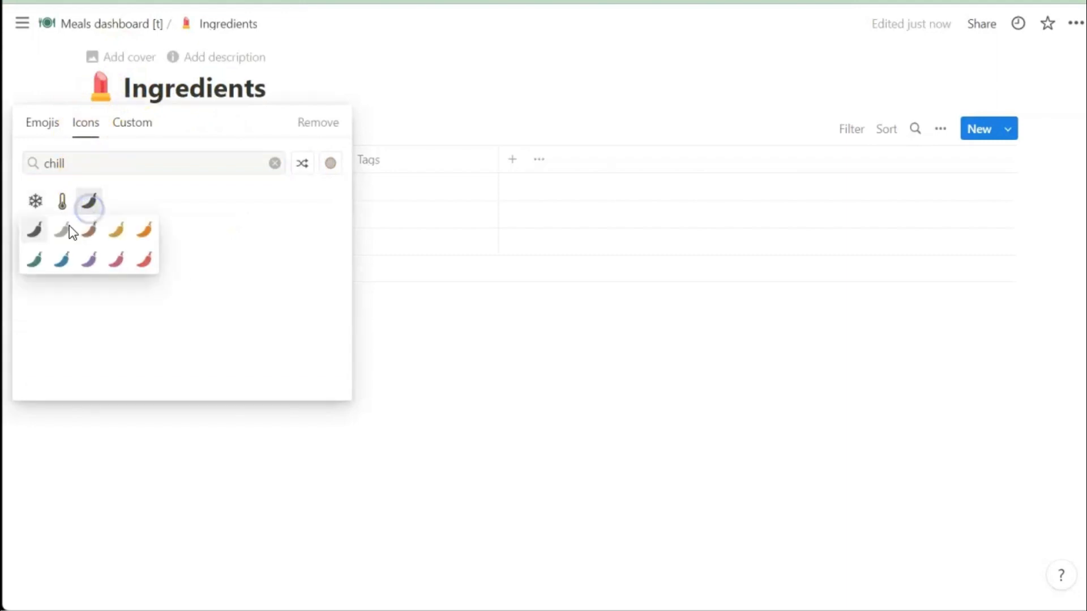
click(33, 260)
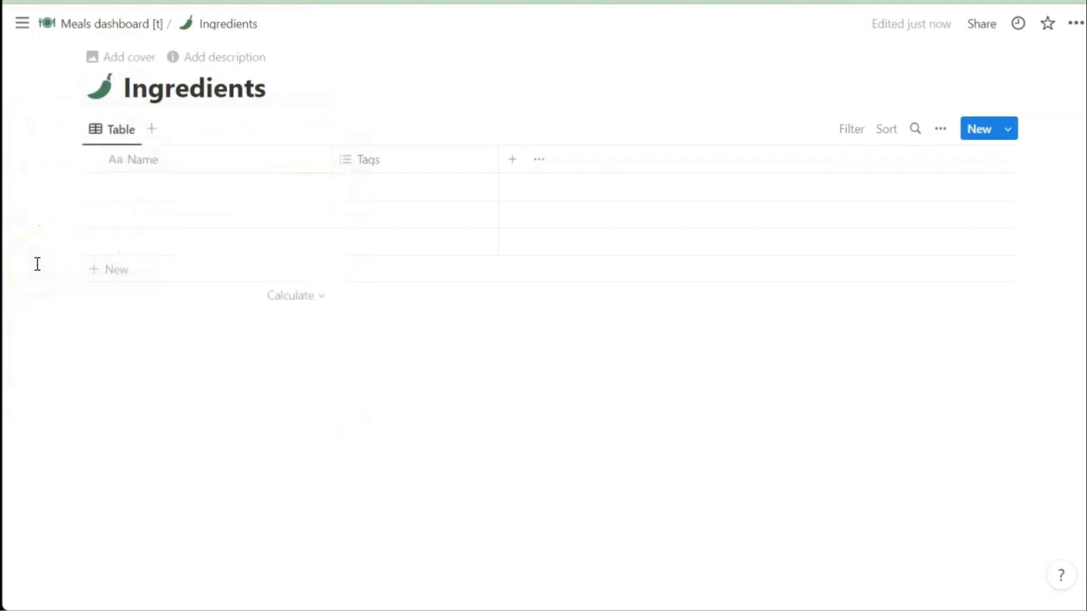
Step: Return to the Meals dashboard and add a sub-page titled "Groceries" below Ingredients
click(97, 31)
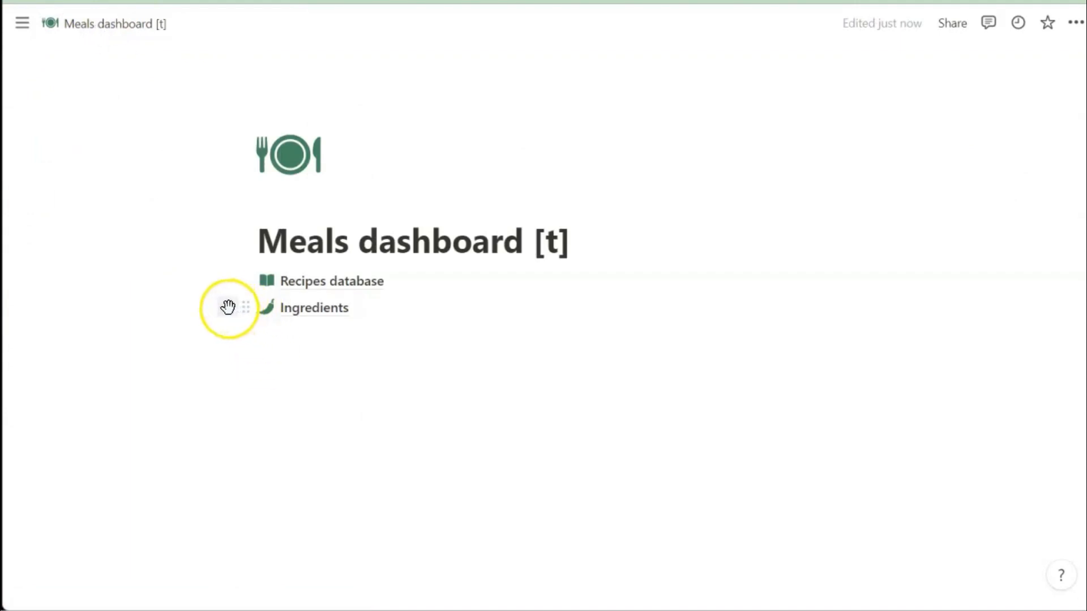
click(227, 307)
text(/pag)
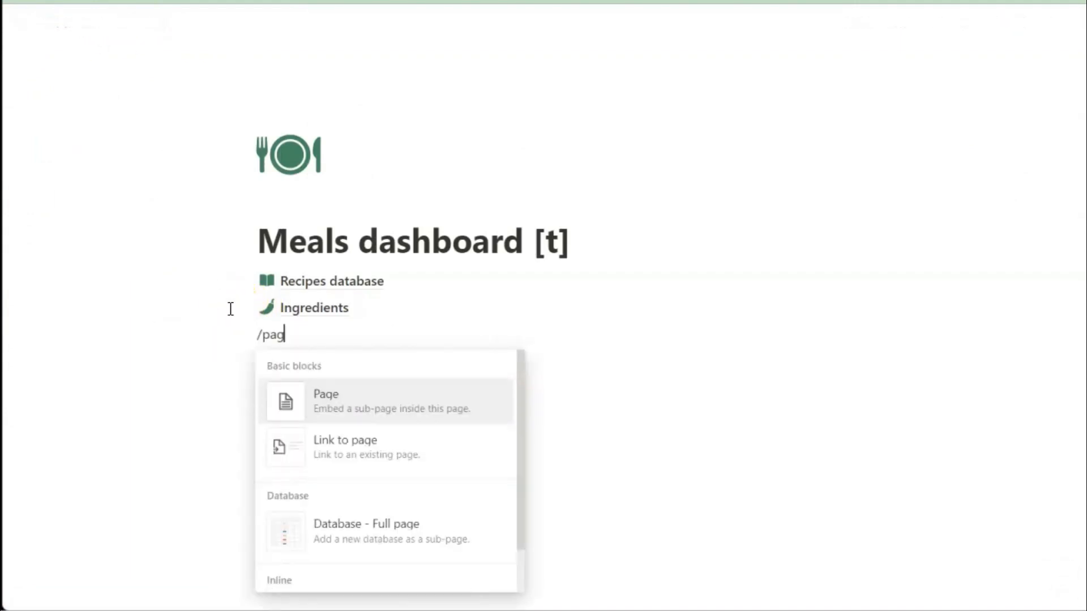
text(e)
click(361, 402)
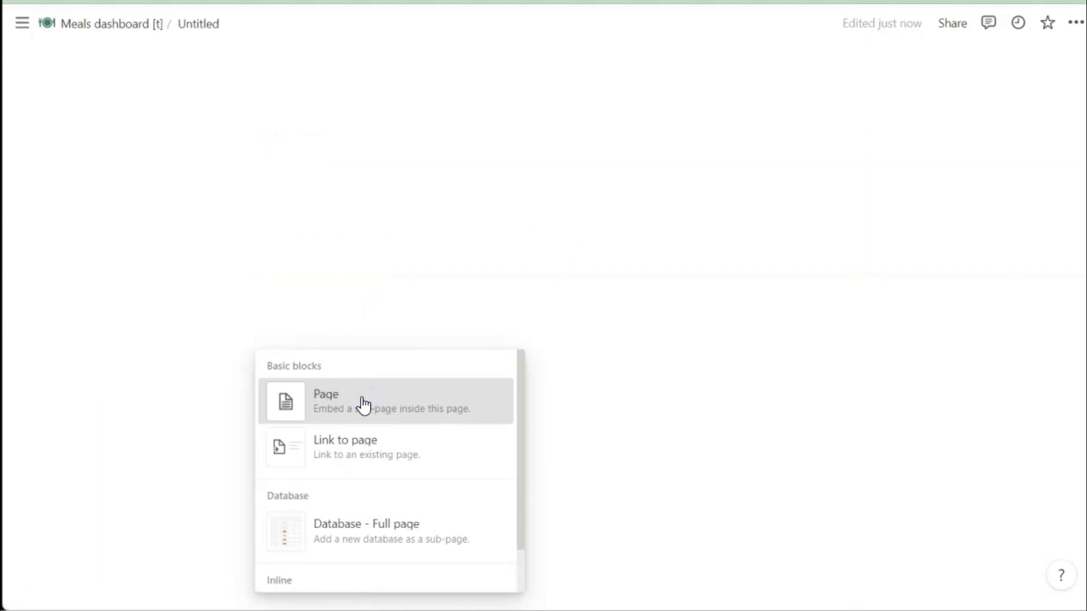
text(Grocreies)
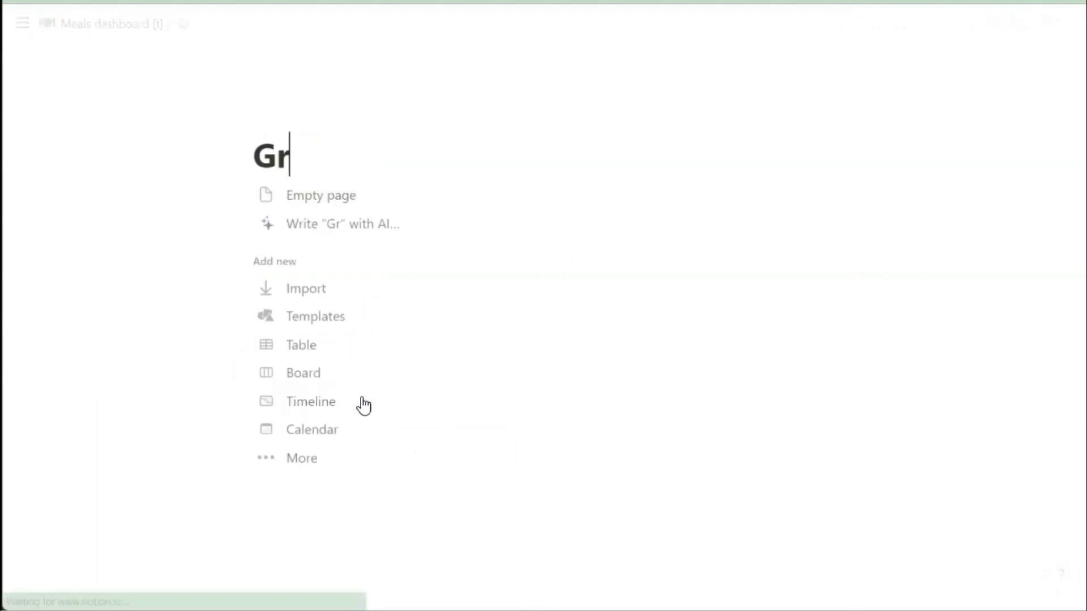
key(BackSpace)
key(BackSpace)
key(BackSpace)
key(BackSpace)
key(BackSpace)
text(eries)
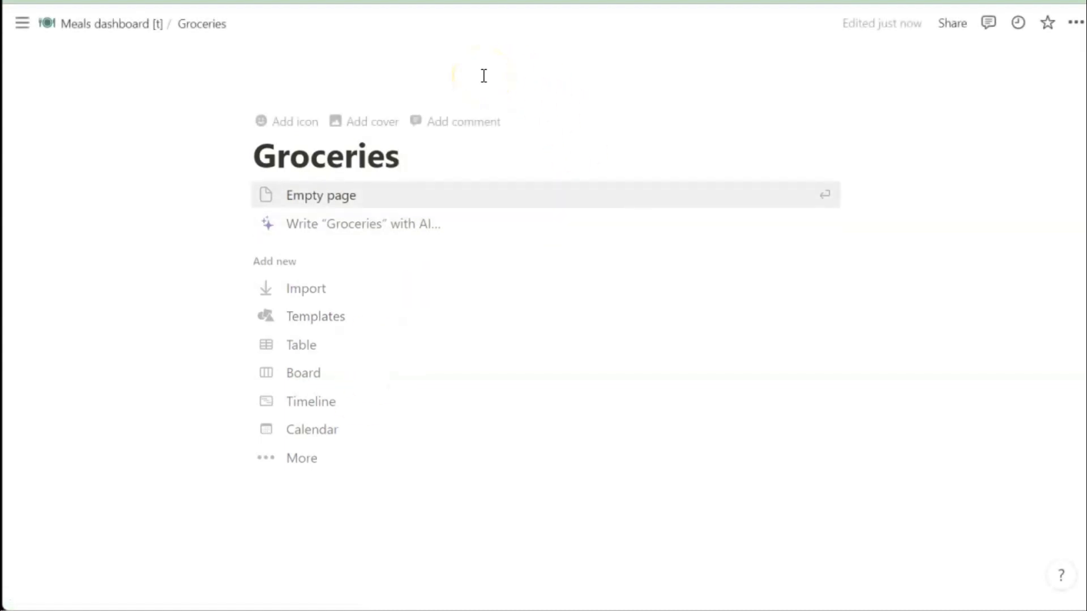
Step: Make Groceries an empty page and give it a green shopping basket icon, searching the icon set for "bask"
click(311, 197)
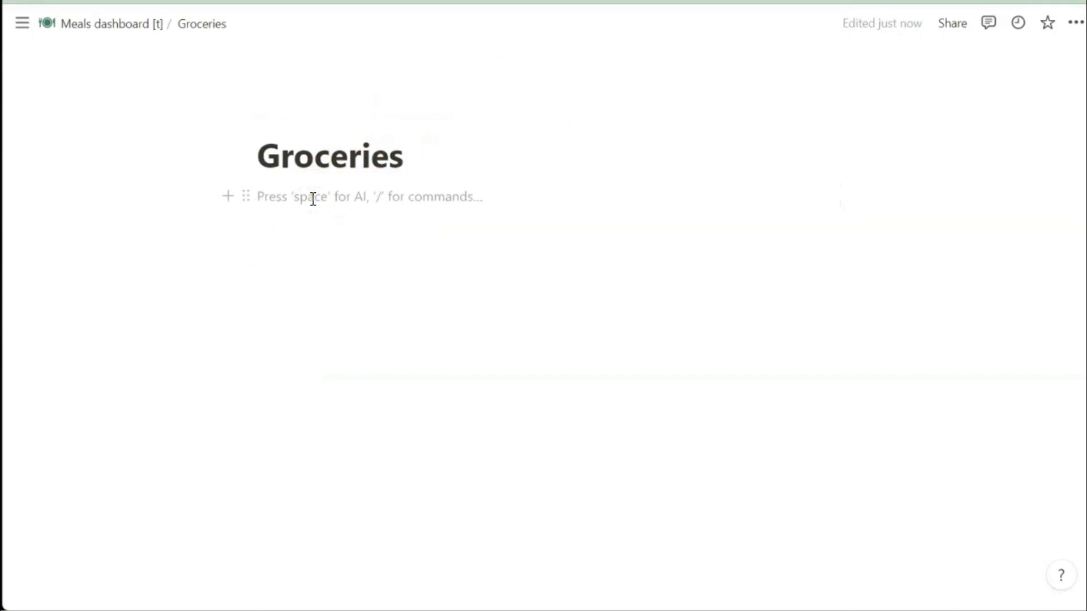
click(283, 121)
click(283, 120)
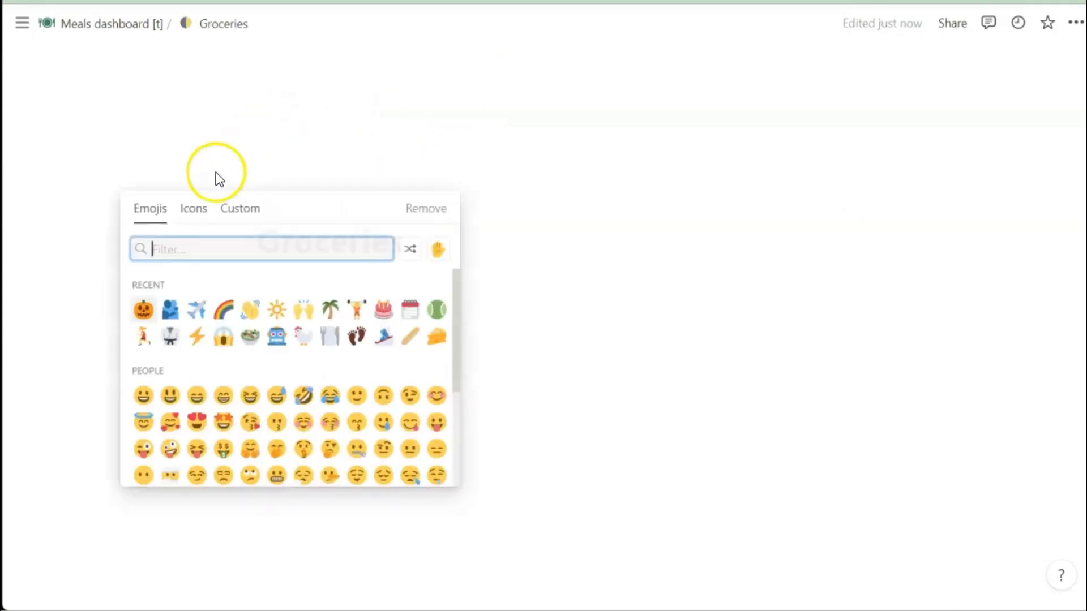
click(194, 209)
text(b)
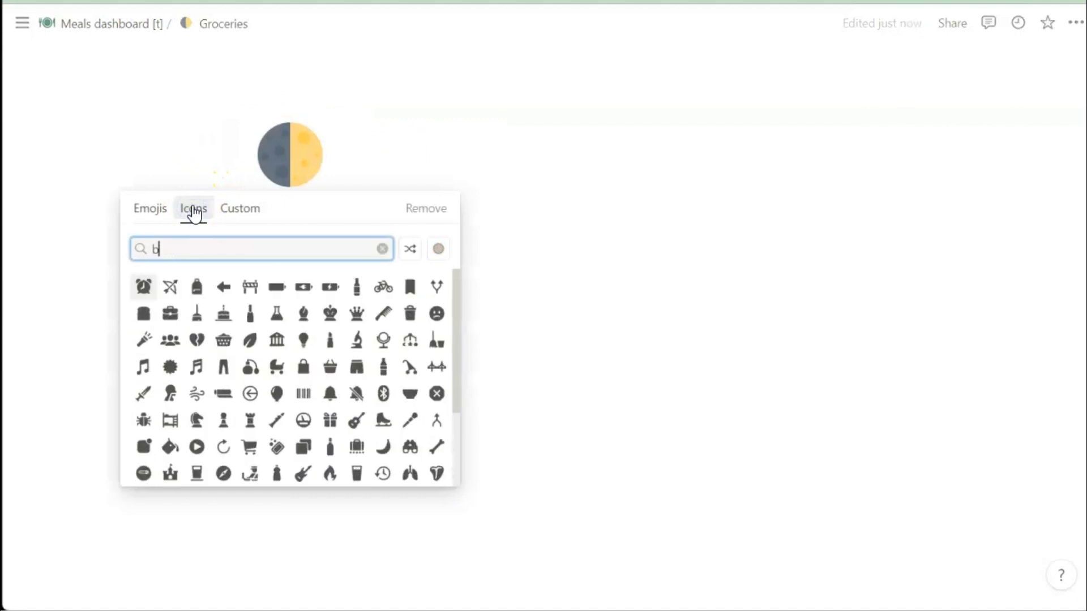
text(ask)
click(172, 287)
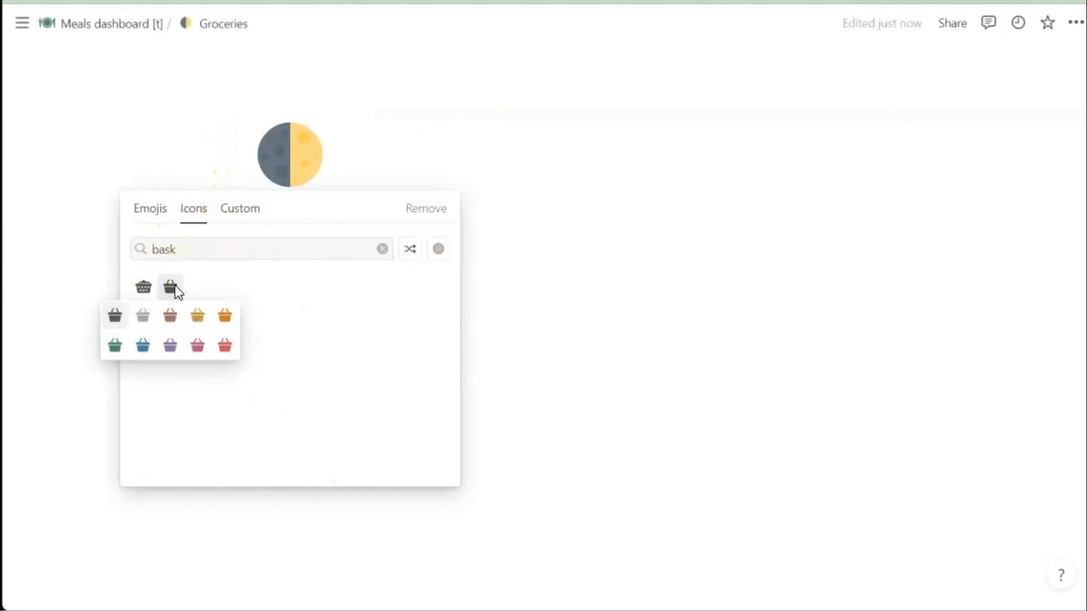
click(115, 345)
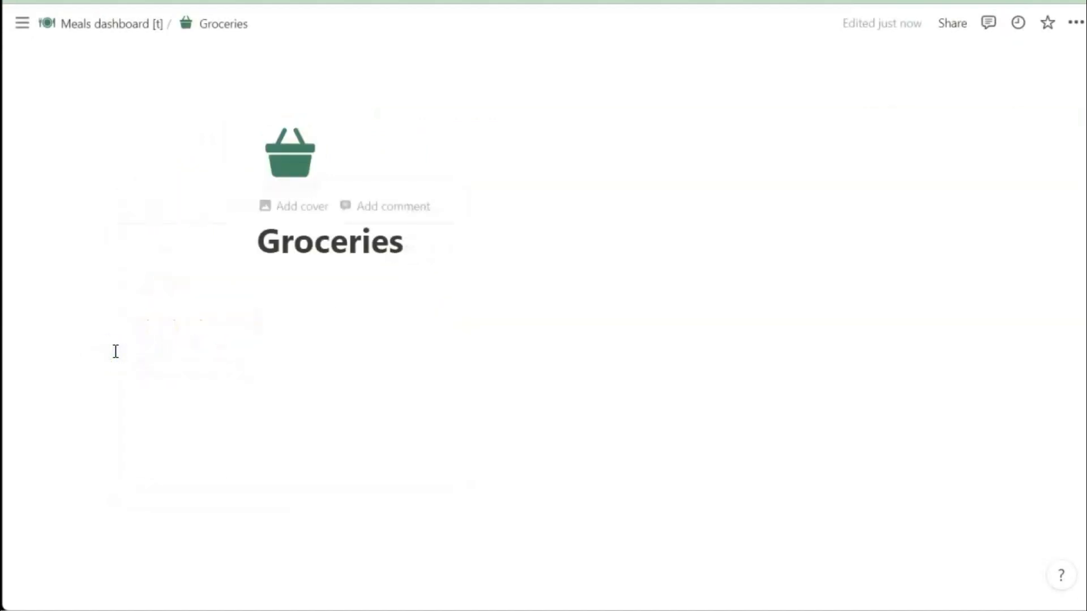
Step: Return to the Meals dashboard and add a "Meal planning" sub-page below Groceries, set up as a table with a new database
click(104, 17)
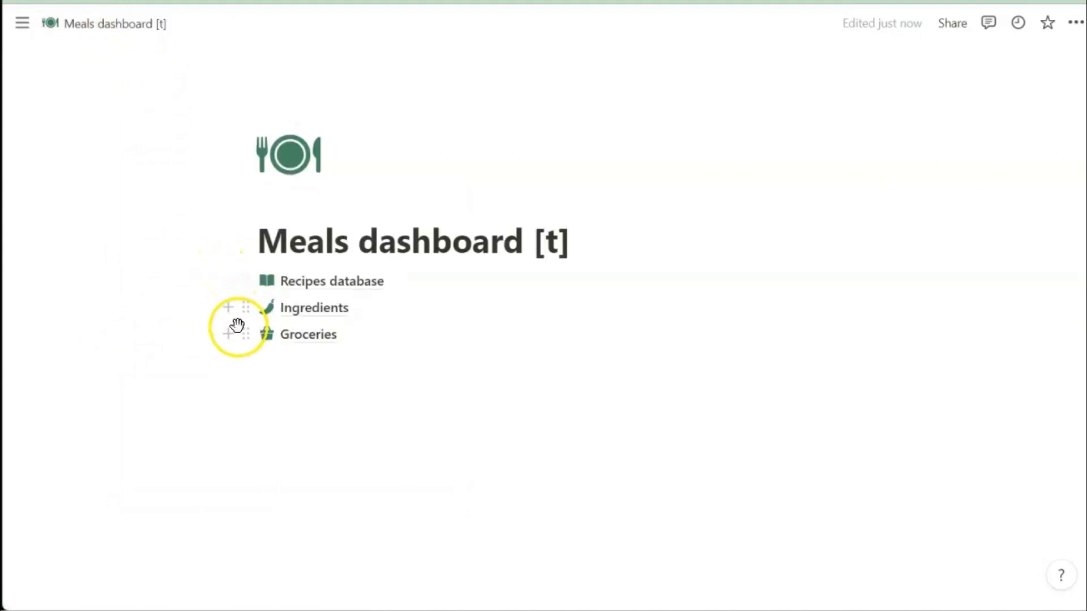
click(227, 334)
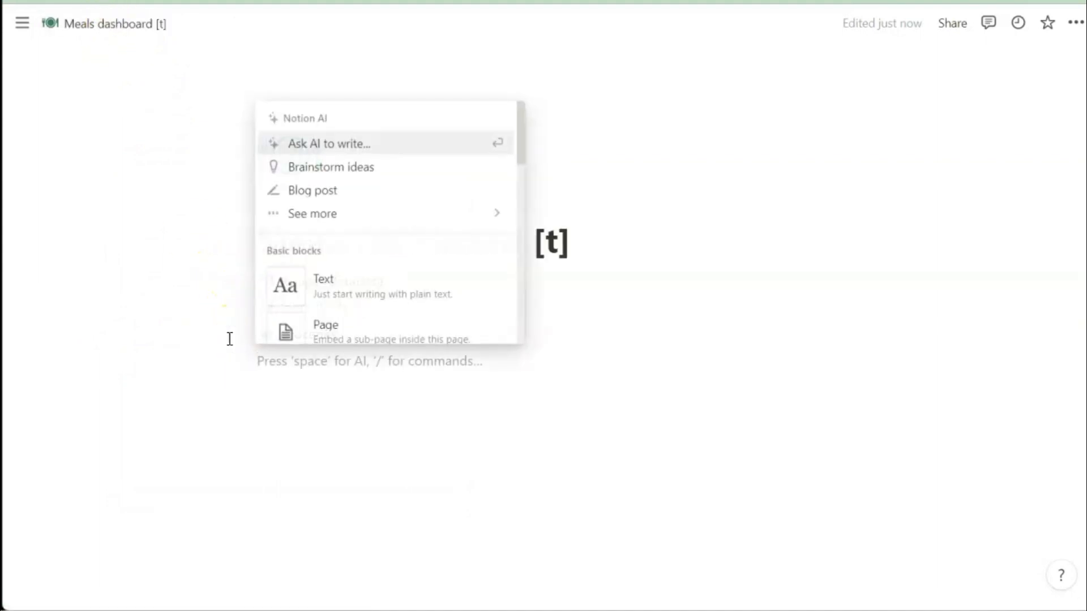
text(/page)
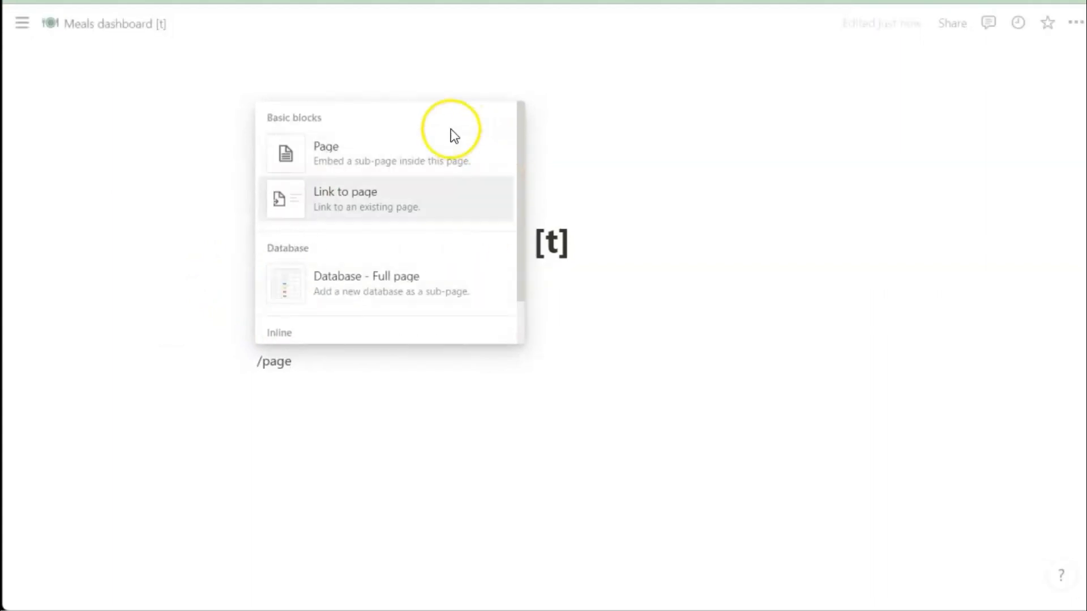
click(421, 136)
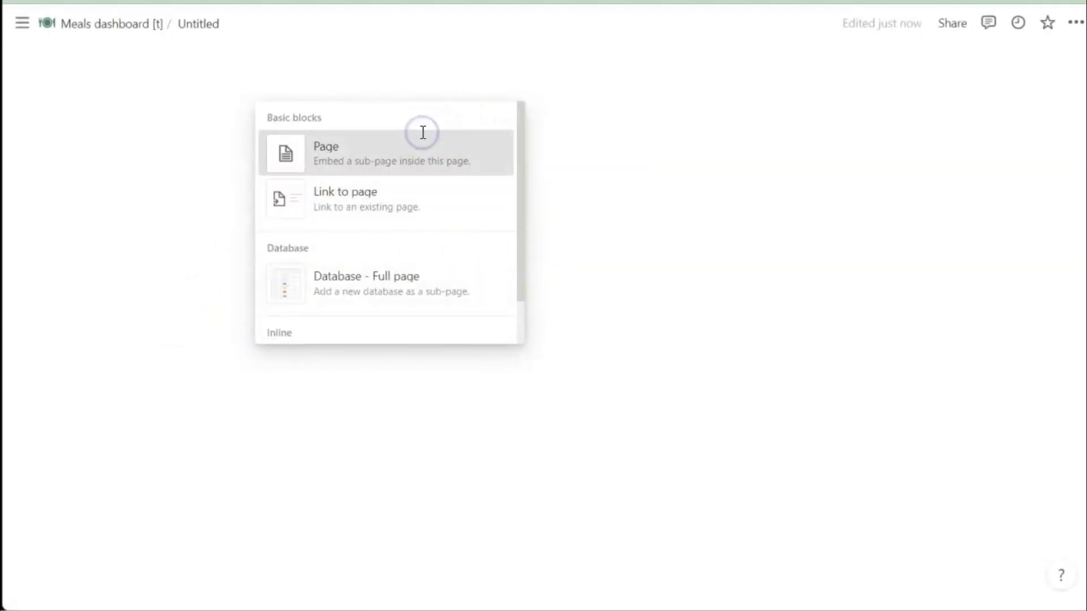
text(Mea)
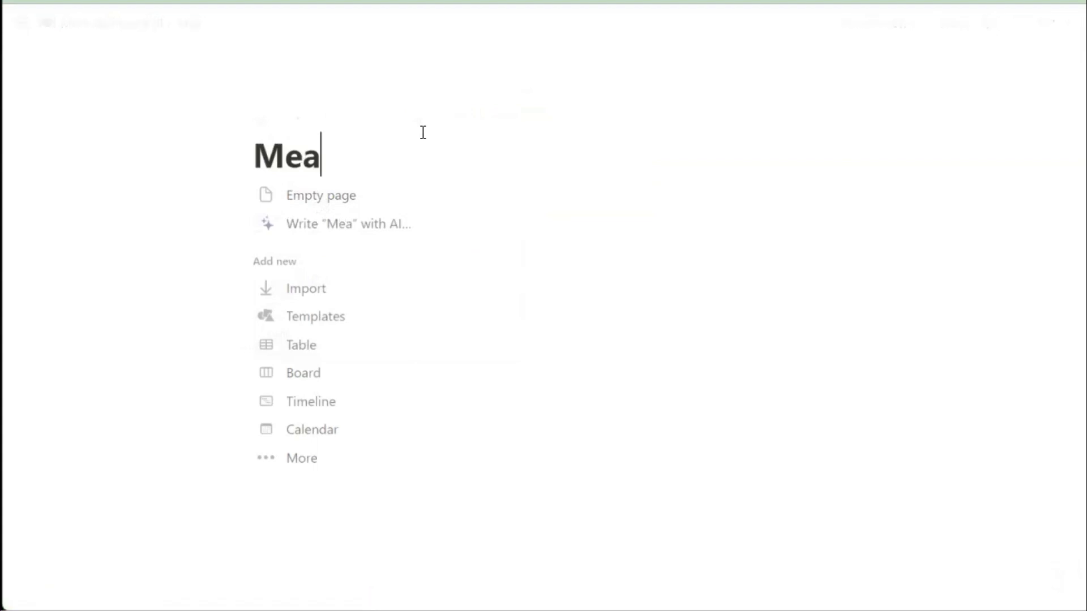
text(l planning)
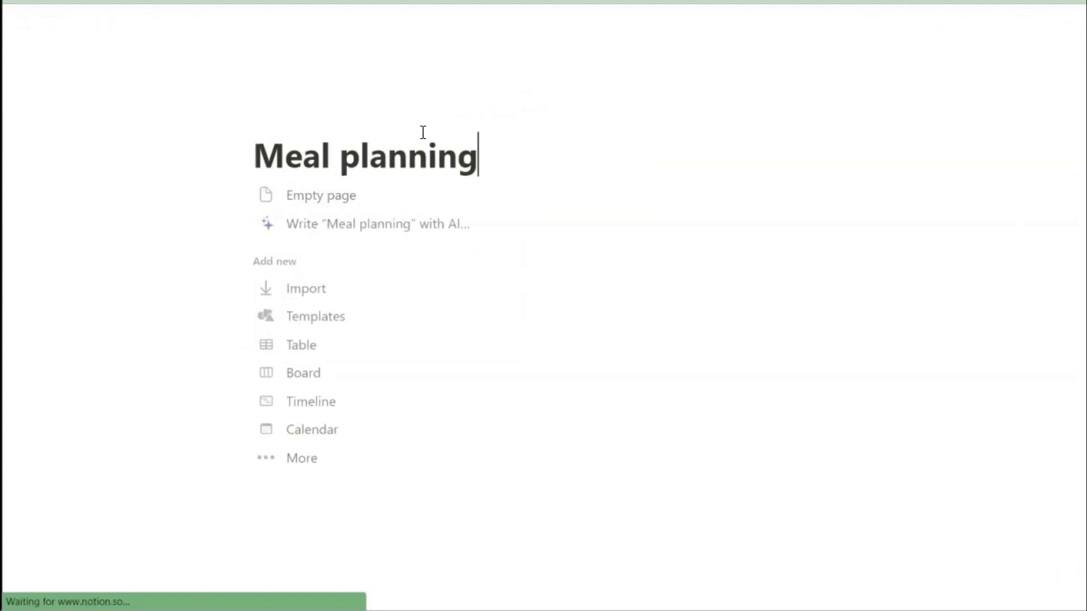
click(300, 348)
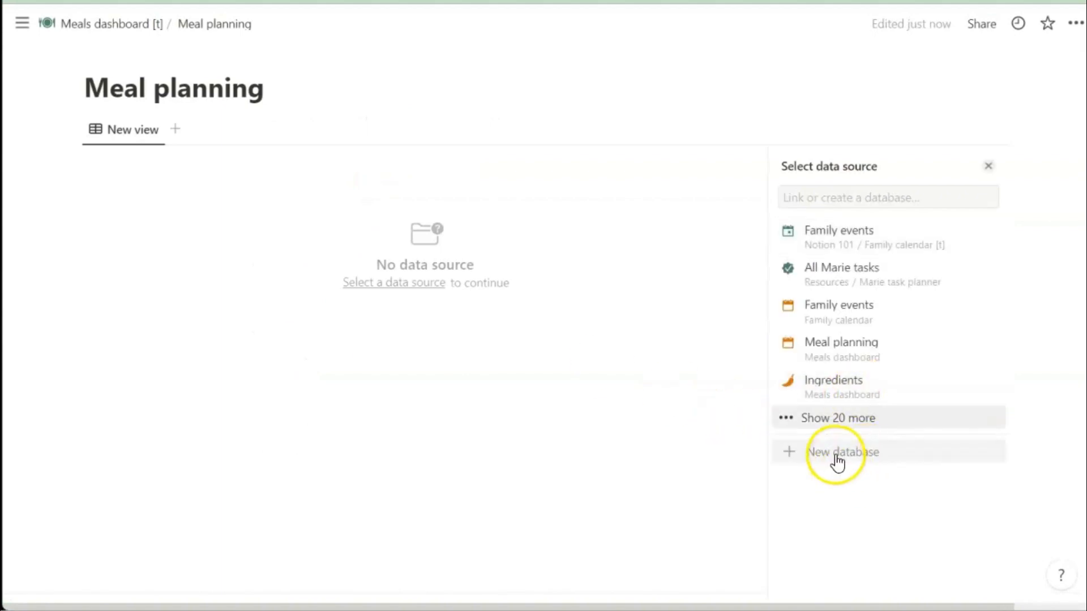
click(834, 451)
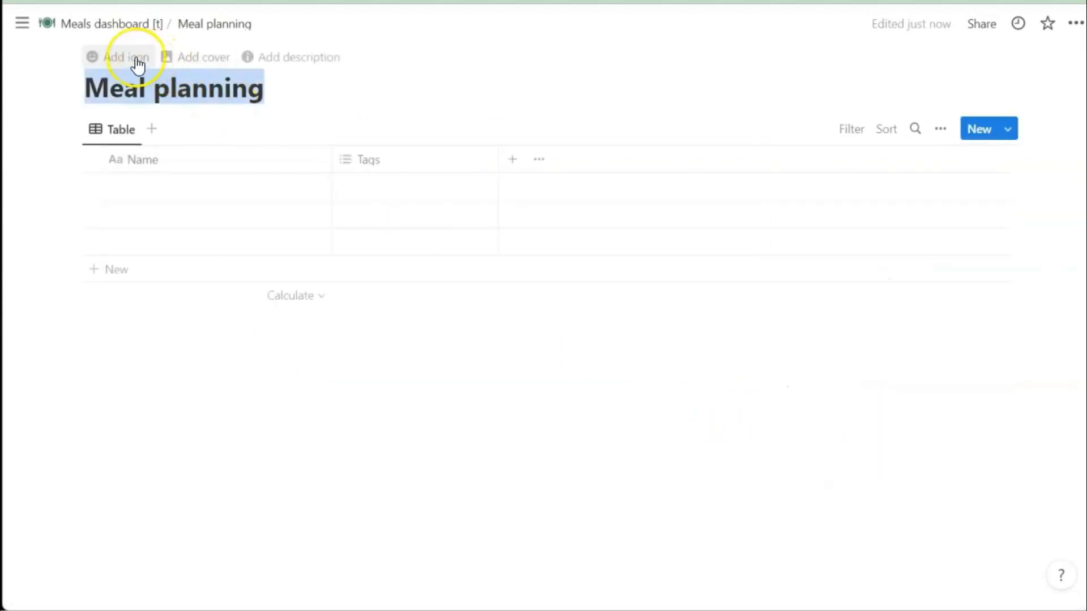
Step: Give the Meal planning database a green calendar icon, found by searching the icon set for "calen"
click(128, 56)
click(122, 92)
click(78, 126)
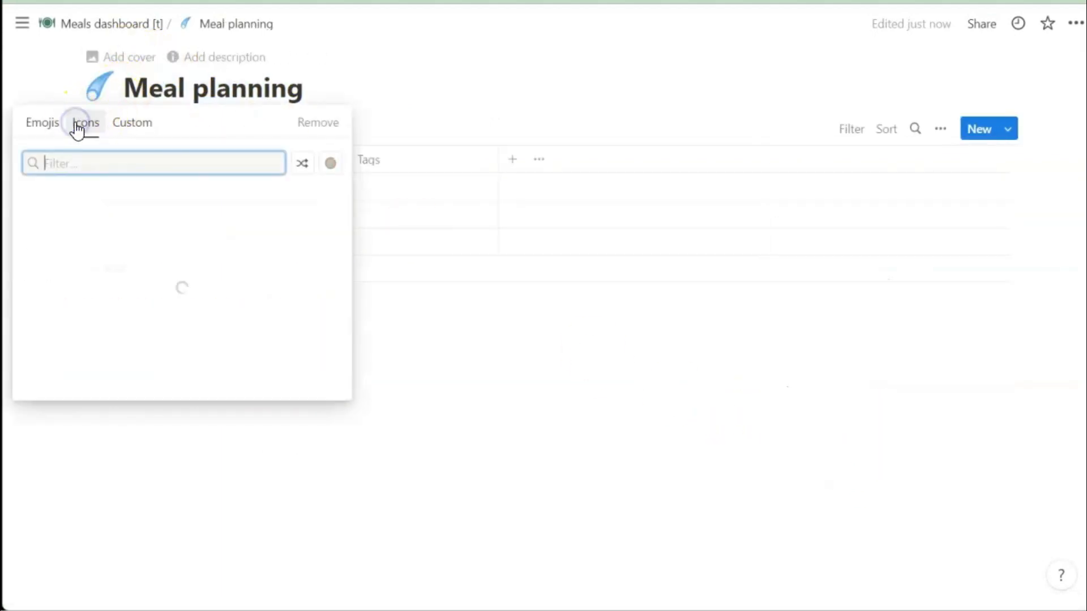
text(calen)
click(32, 199)
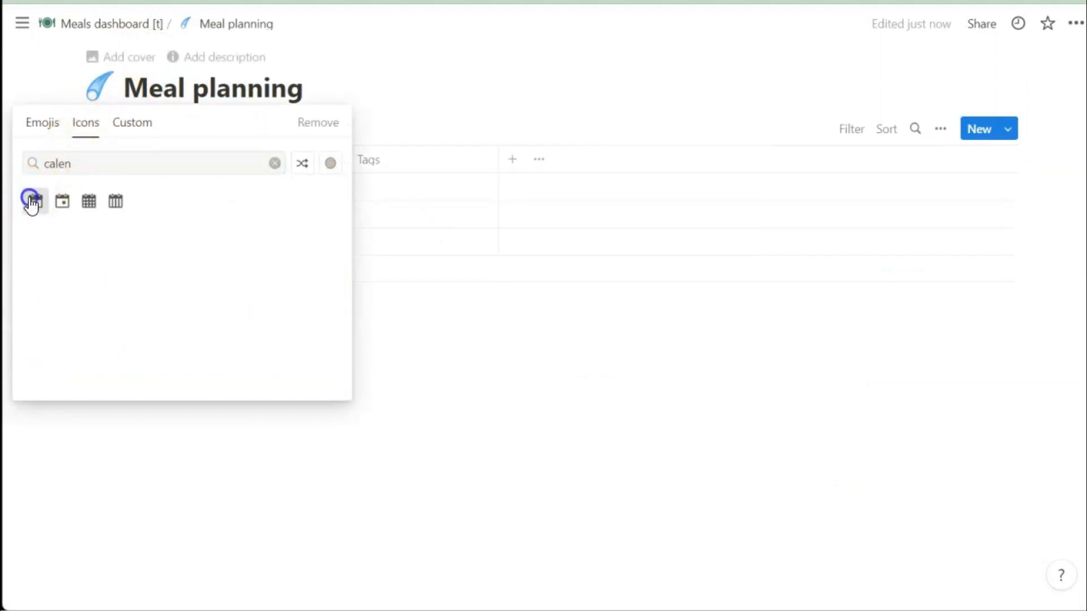
click(30, 260)
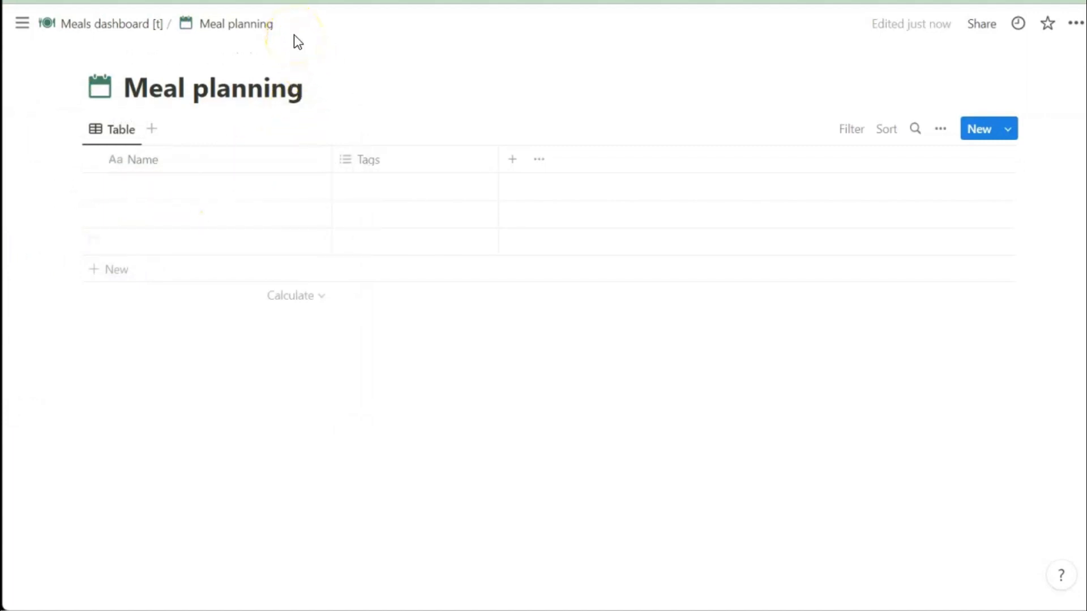
Step: Go back through the Meals dashboard to the Recipes database and add a URL property to its table
click(119, 27)
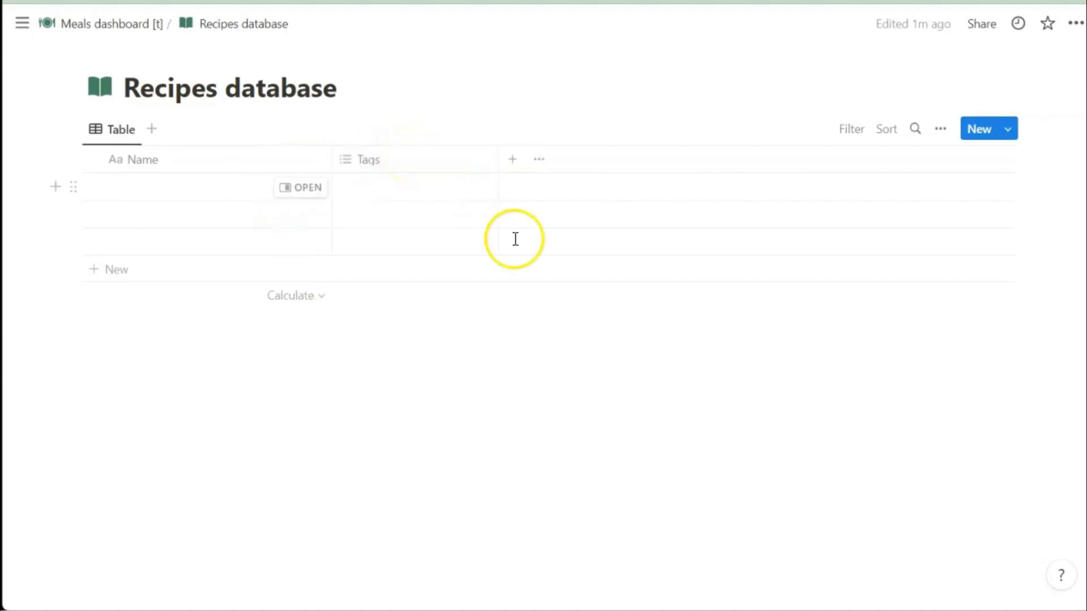
click(512, 163)
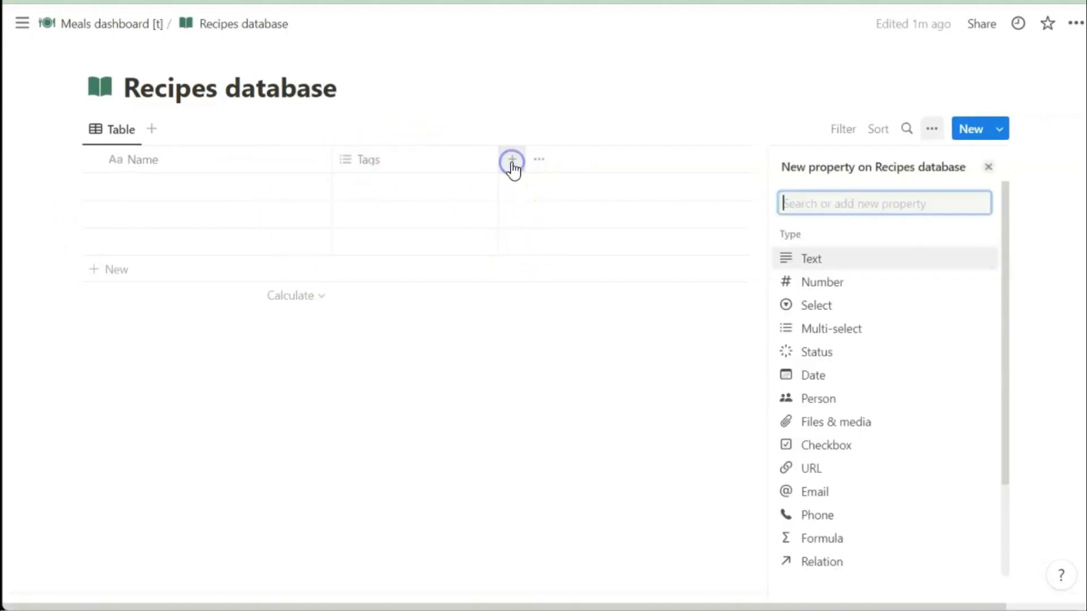
click(816, 468)
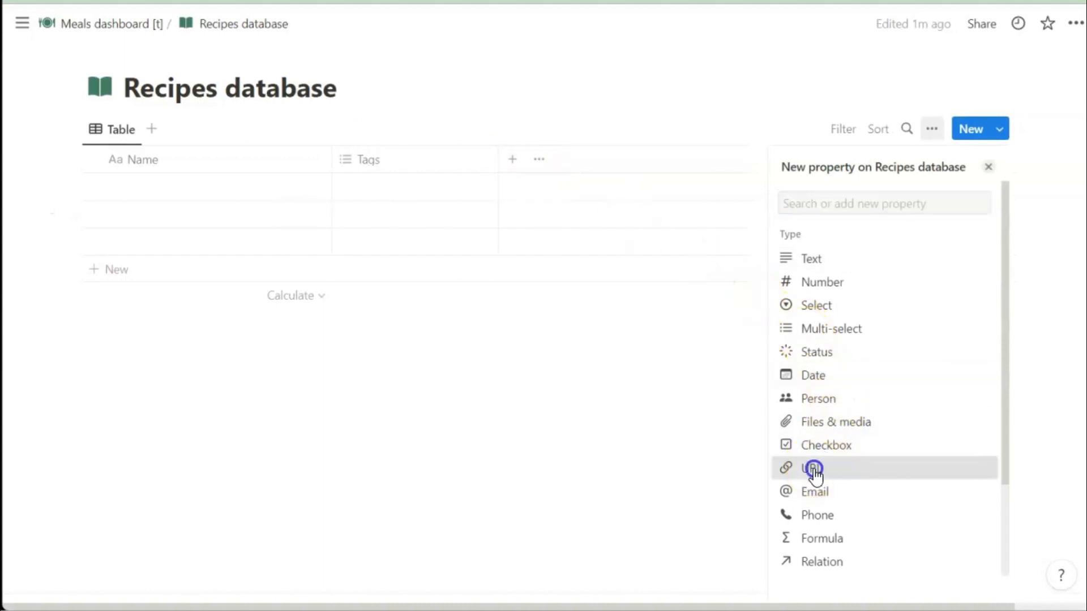
click(988, 167)
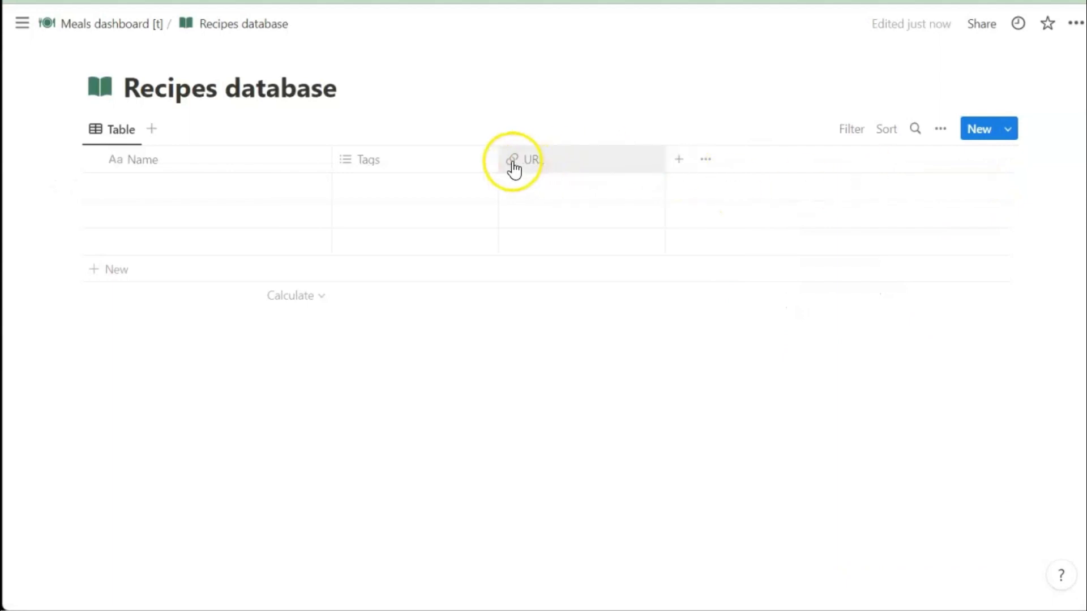
Step: Add a Number property named "Orig. servings" to the Recipes database
click(678, 164)
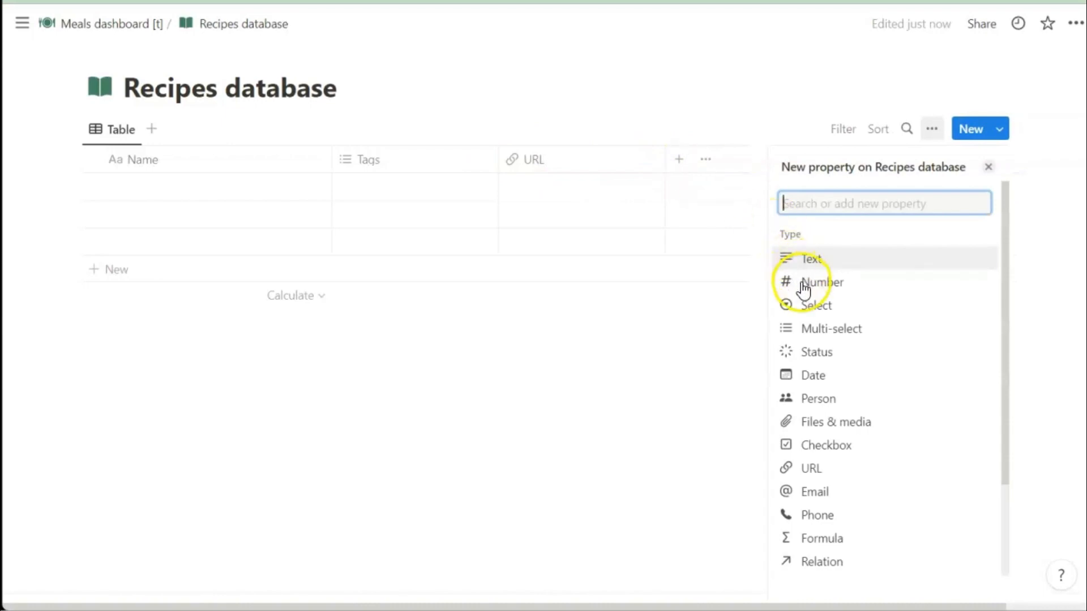
click(806, 286)
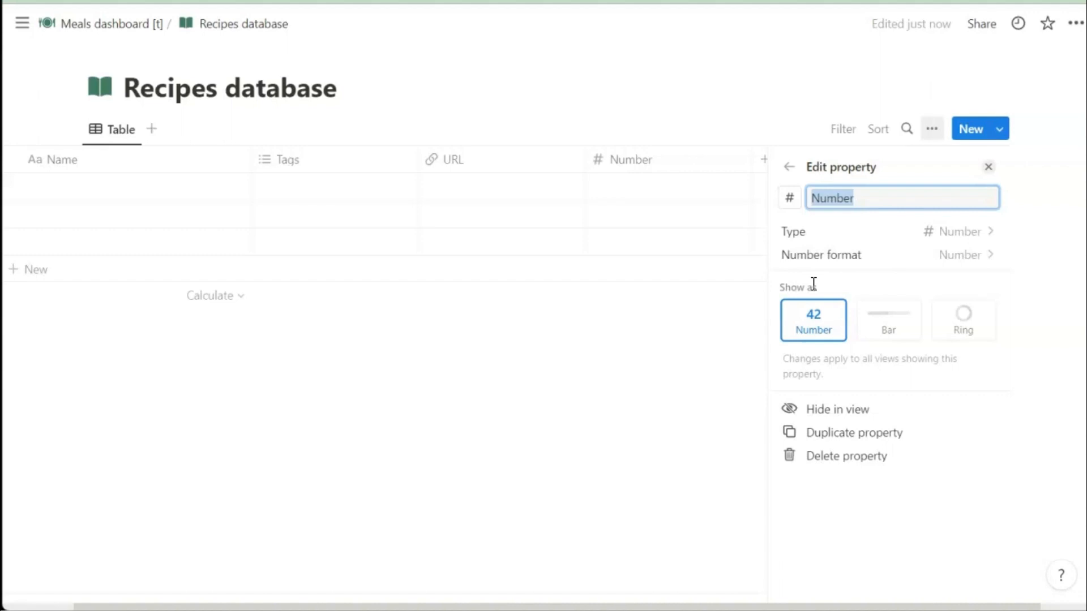
text(Orig.)
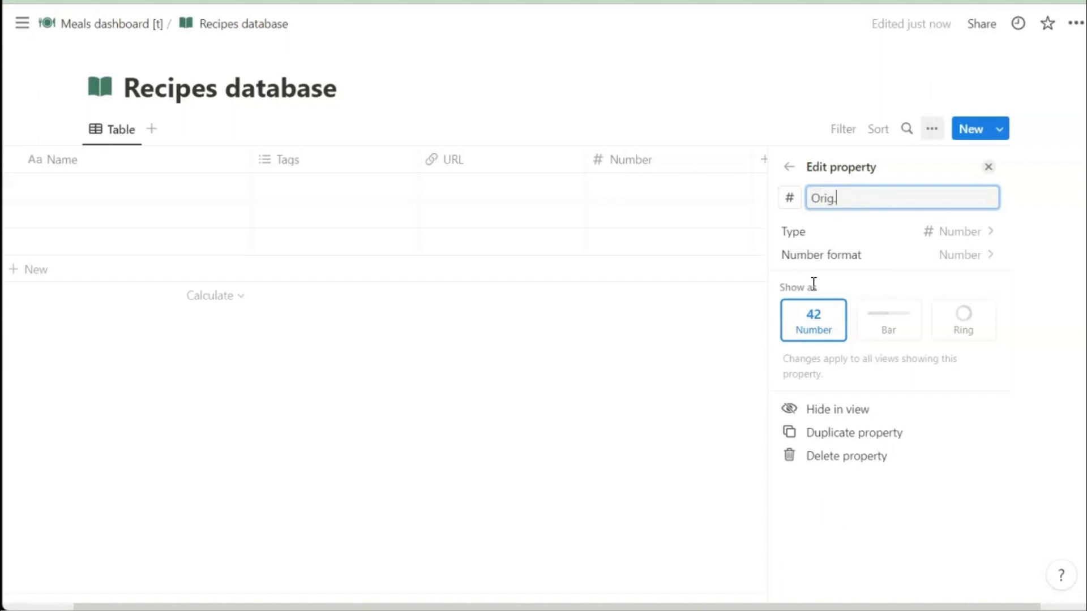
text( servings)
click(988, 168)
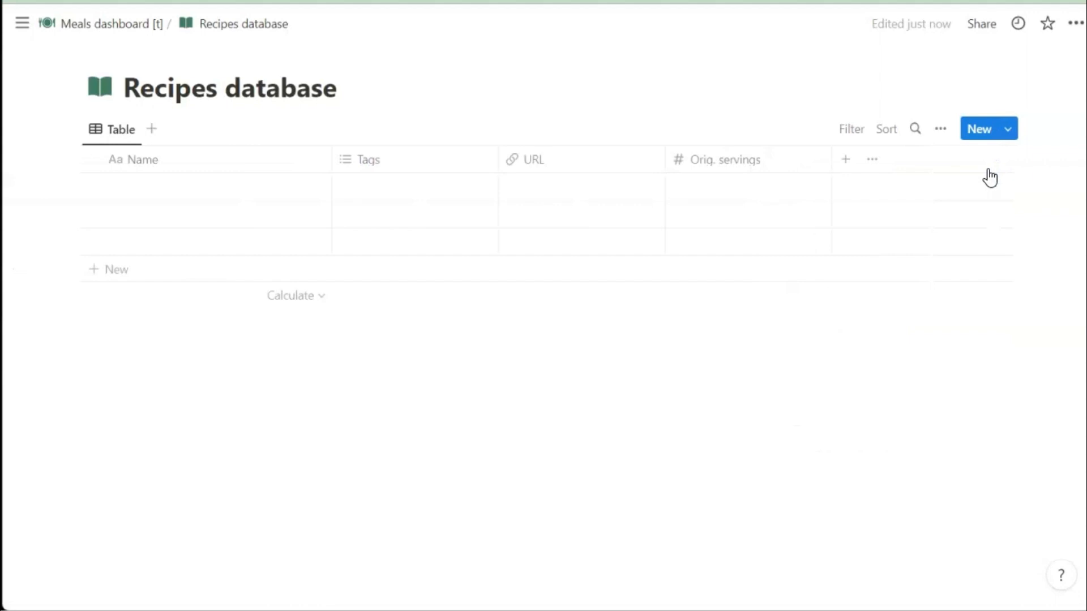
Step: Add another Number property to the Recipes database and name it "Multiplier"
click(846, 161)
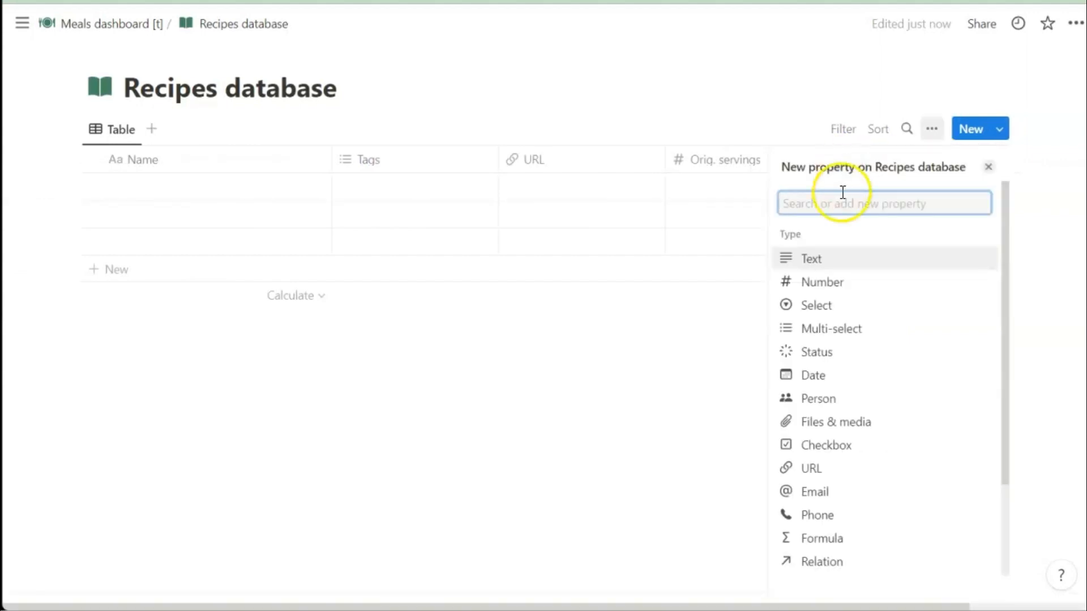
click(824, 282)
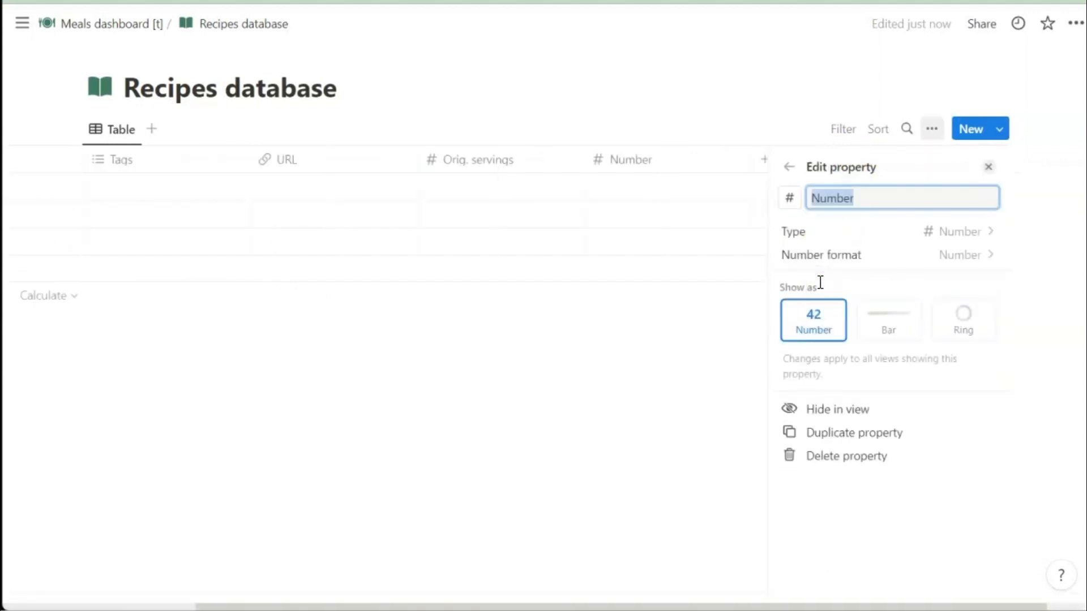
text(Multiplier)
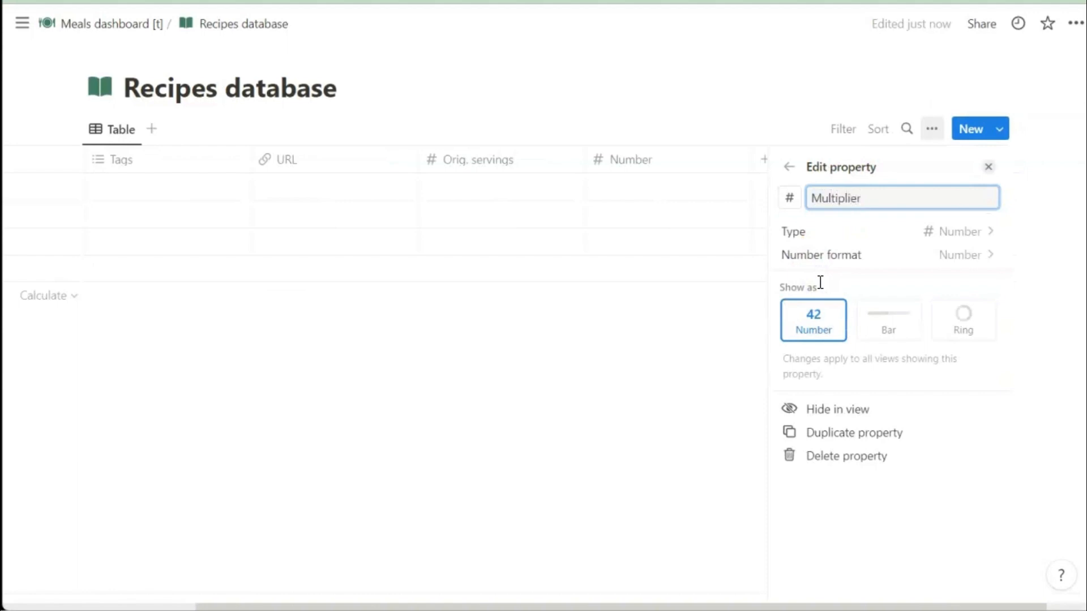
click(988, 166)
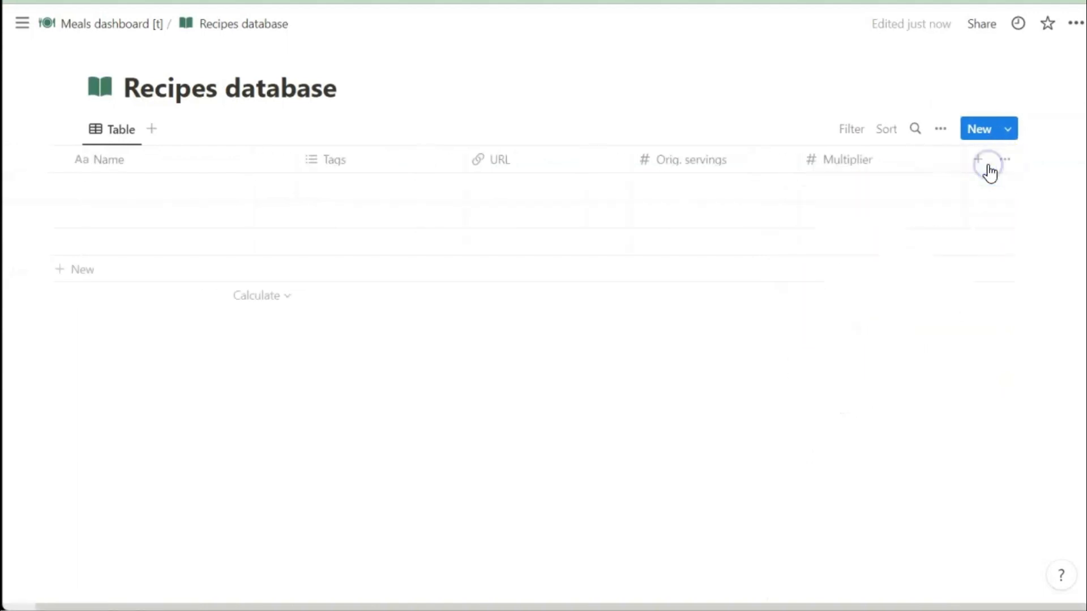
Step: Narrow the Orig. servings, Multiplier and Tags columns and move the URL column ahead of Tags
drag(962, 159, 772, 158)
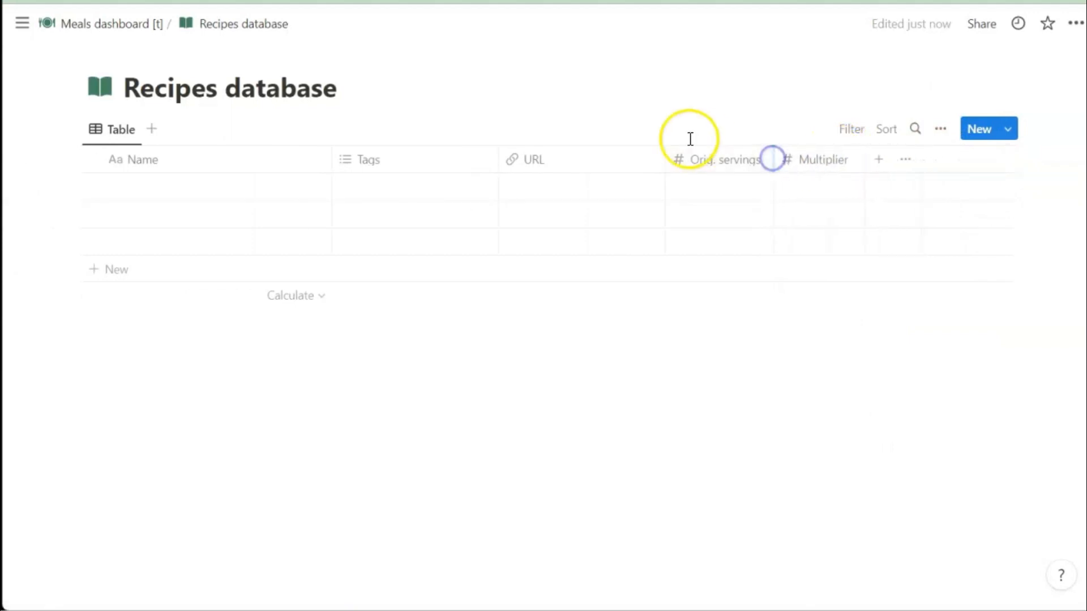
drag(635, 162, 415, 170)
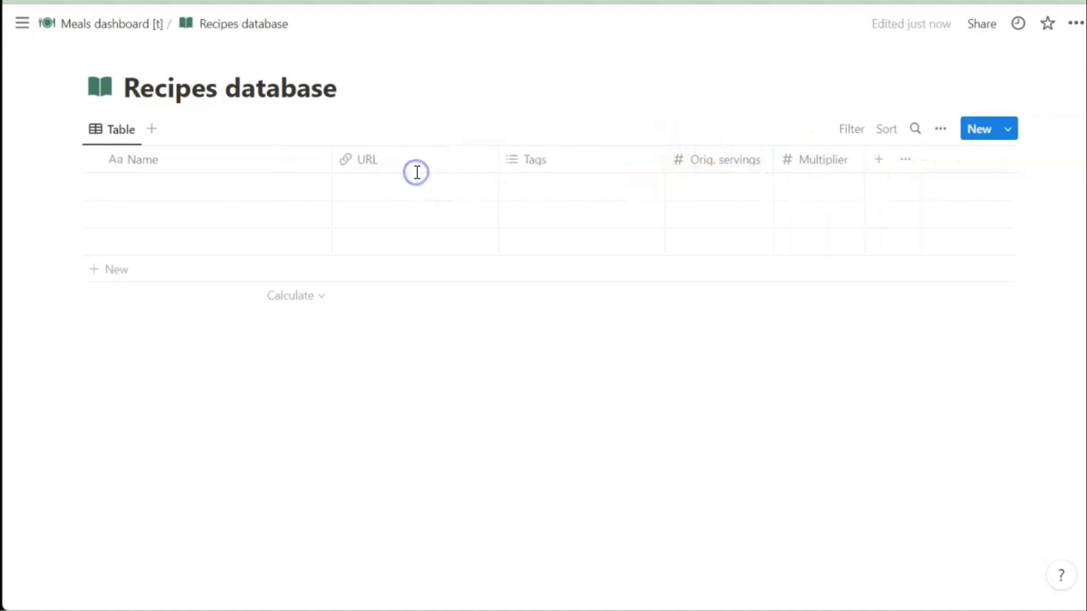
drag(664, 157, 592, 160)
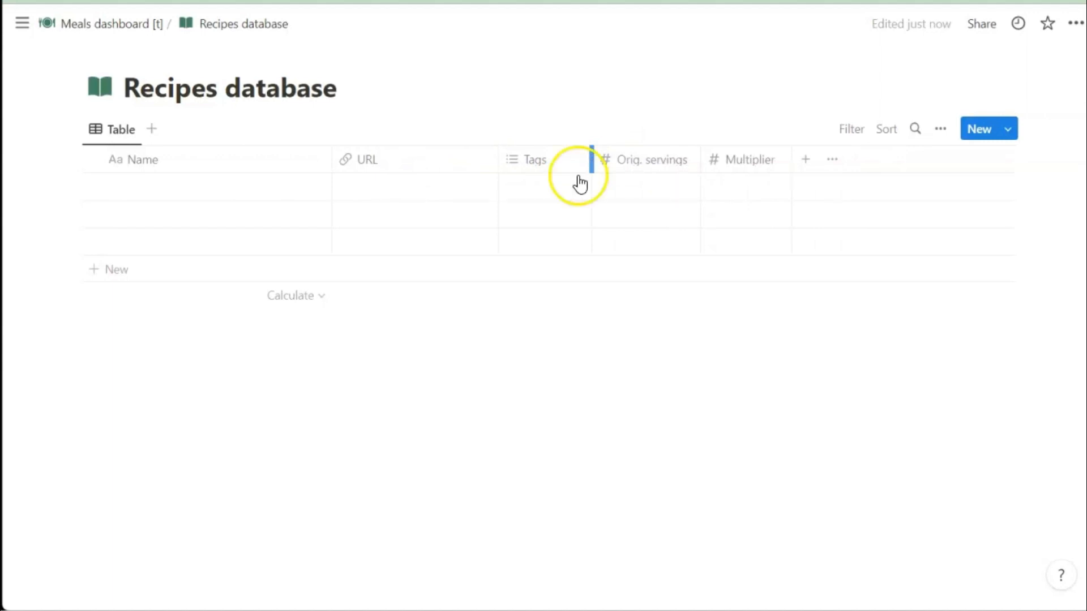
Step: Add a Formula property named "New servings" to the Recipes database
click(807, 167)
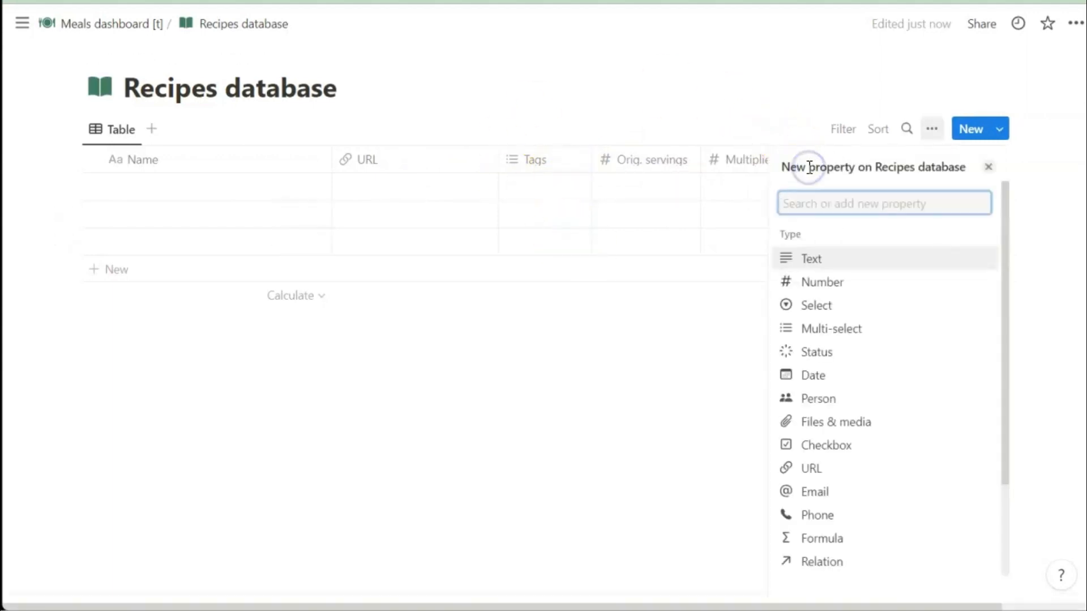
click(833, 539)
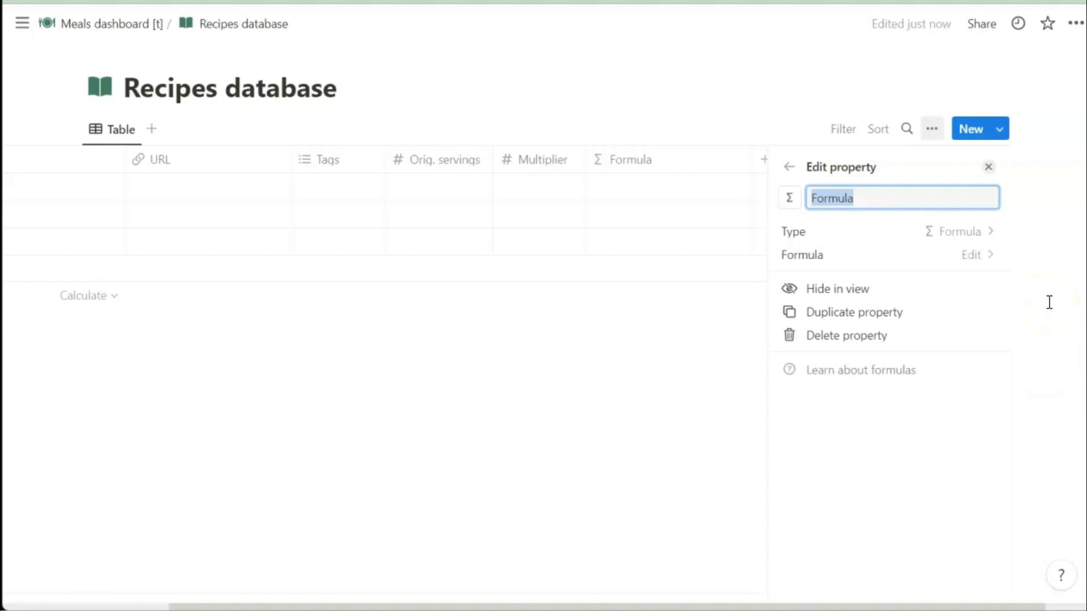
text(New servings)
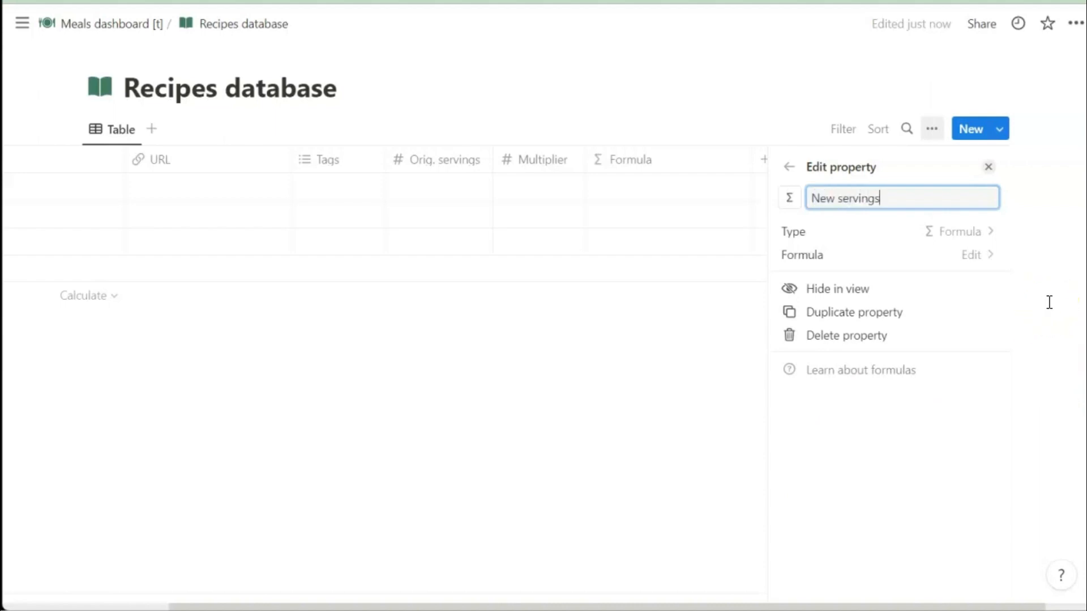
Step: Set the New servings formula to prop("Orig. servings") * prop("Multiplier") and narrow its column
click(964, 256)
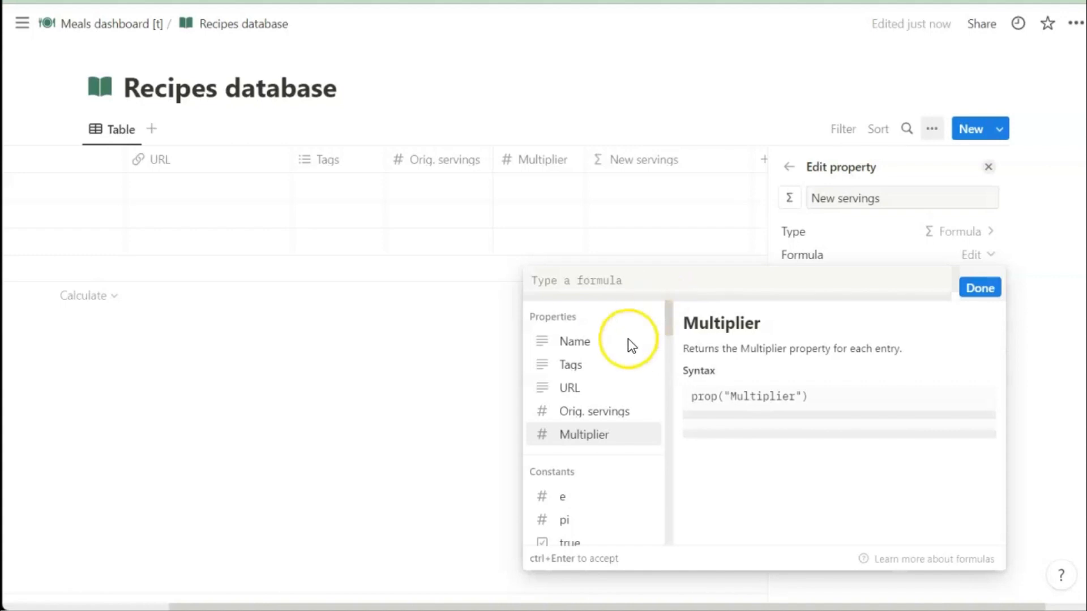
click(600, 416)
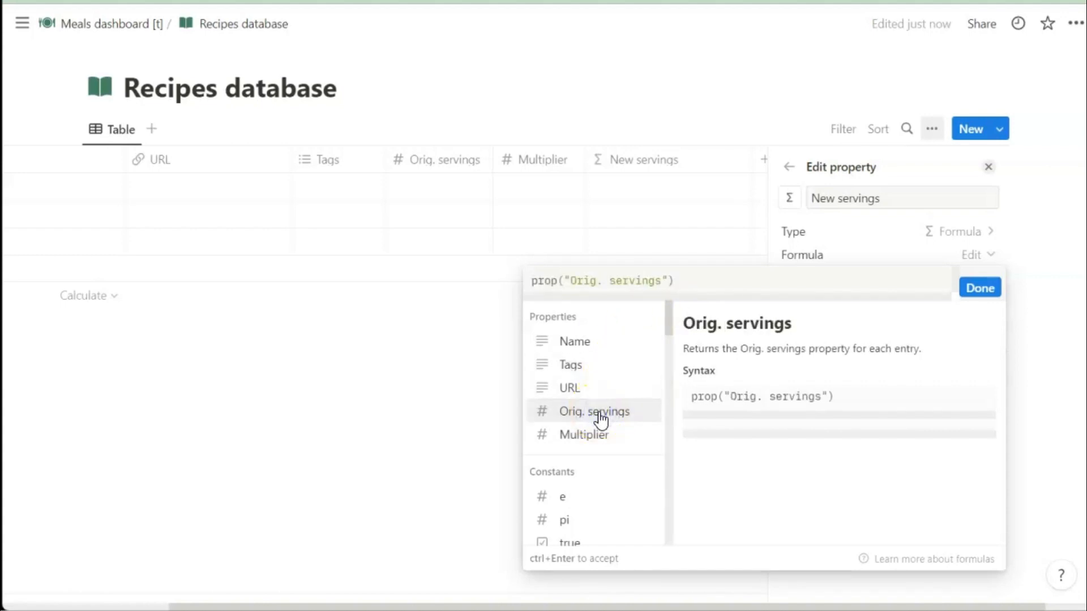
text(*)
click(598, 434)
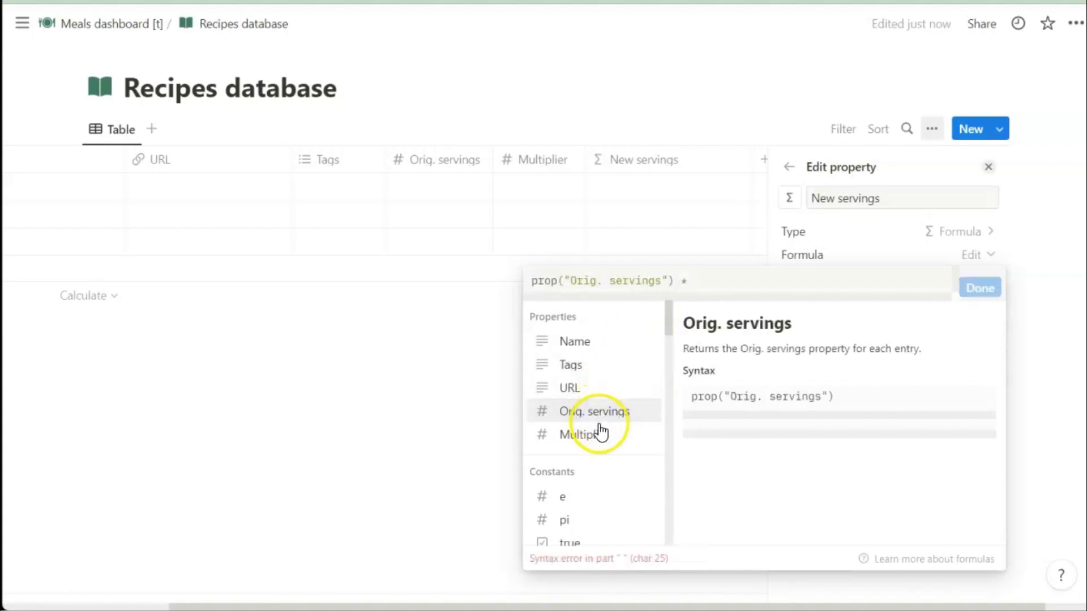
click(953, 269)
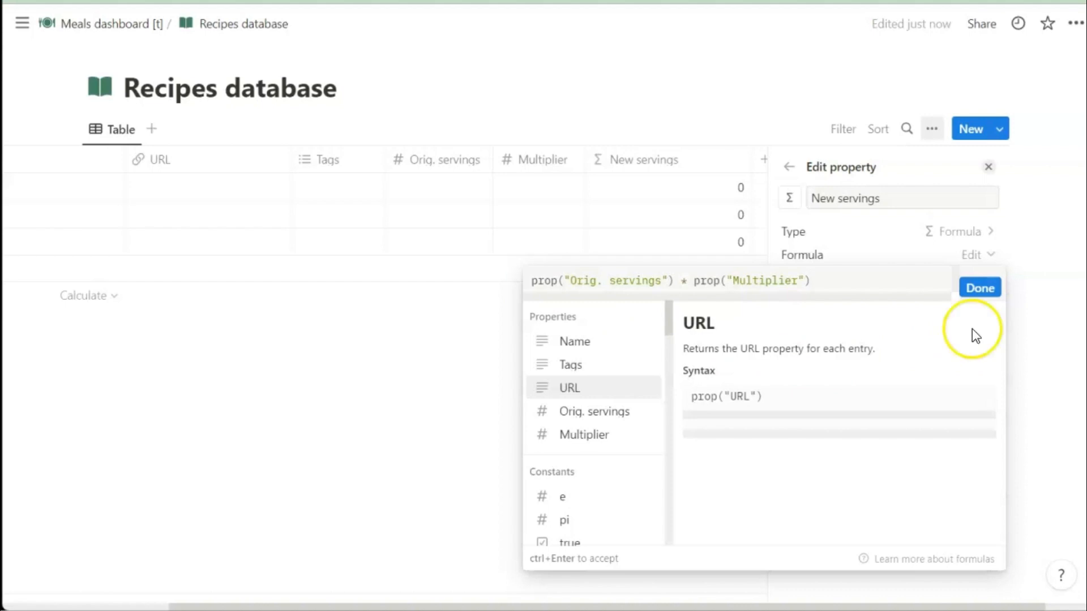
click(979, 288)
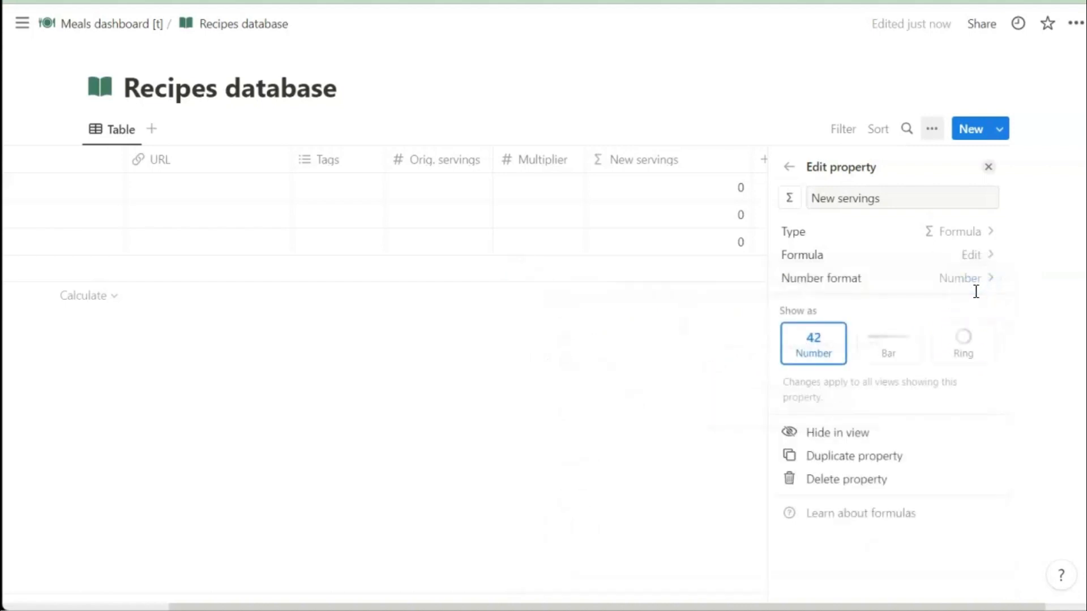
click(988, 166)
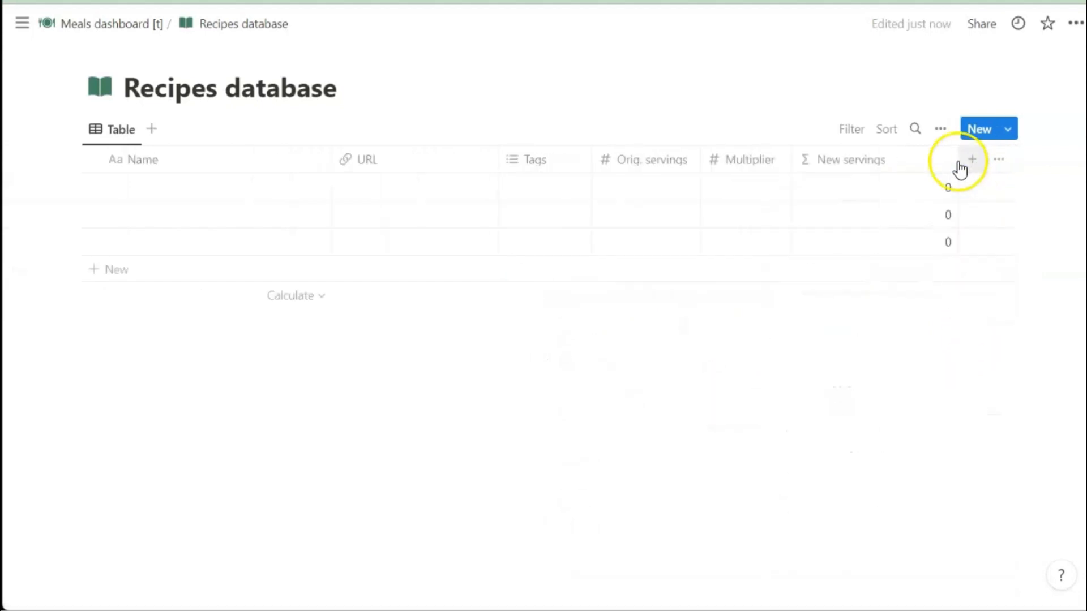
drag(956, 160, 904, 162)
click(956, 160)
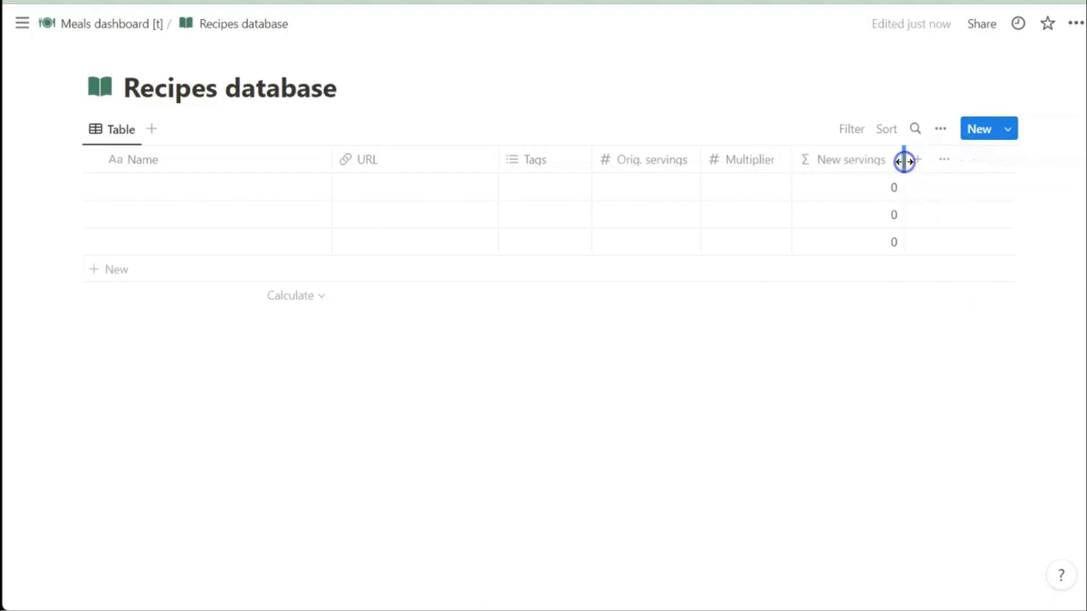
Step: Go through the Meals dashboard to the Ingredients database and delete its Tags property
click(97, 26)
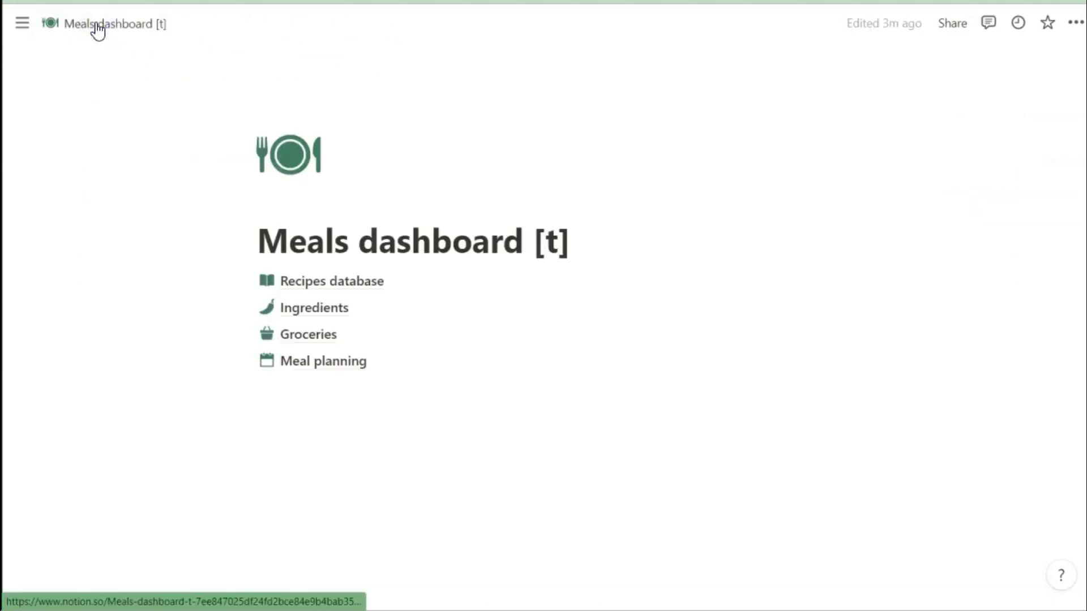
click(311, 311)
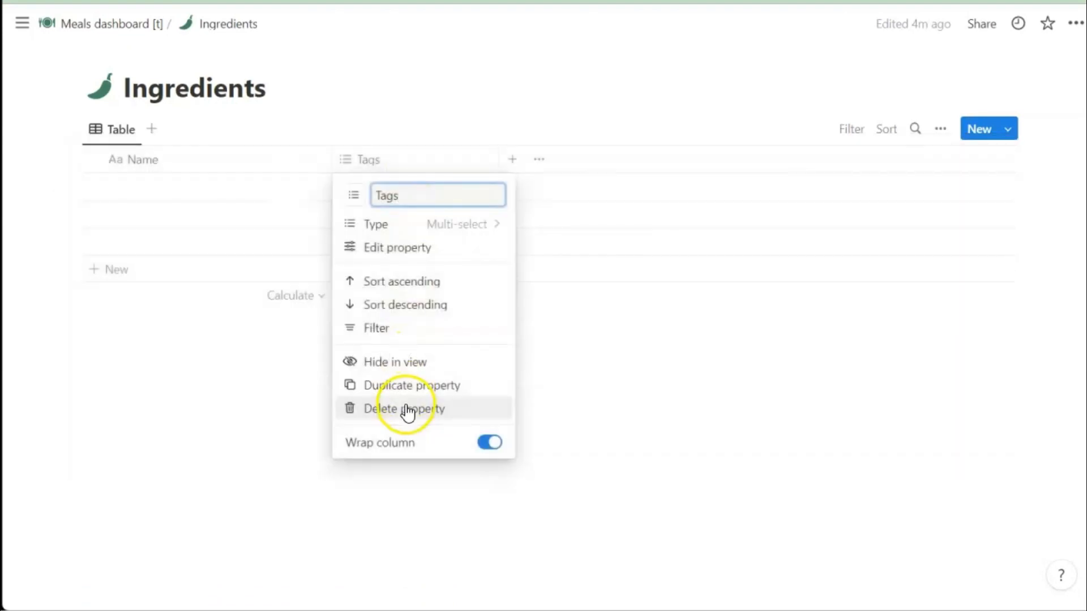
click(405, 405)
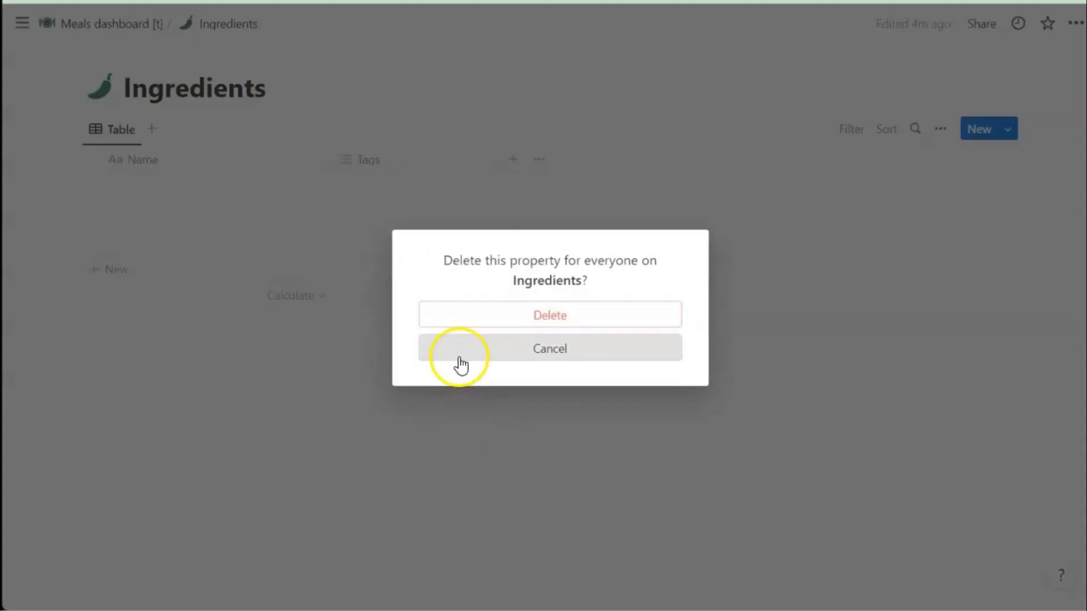
click(473, 313)
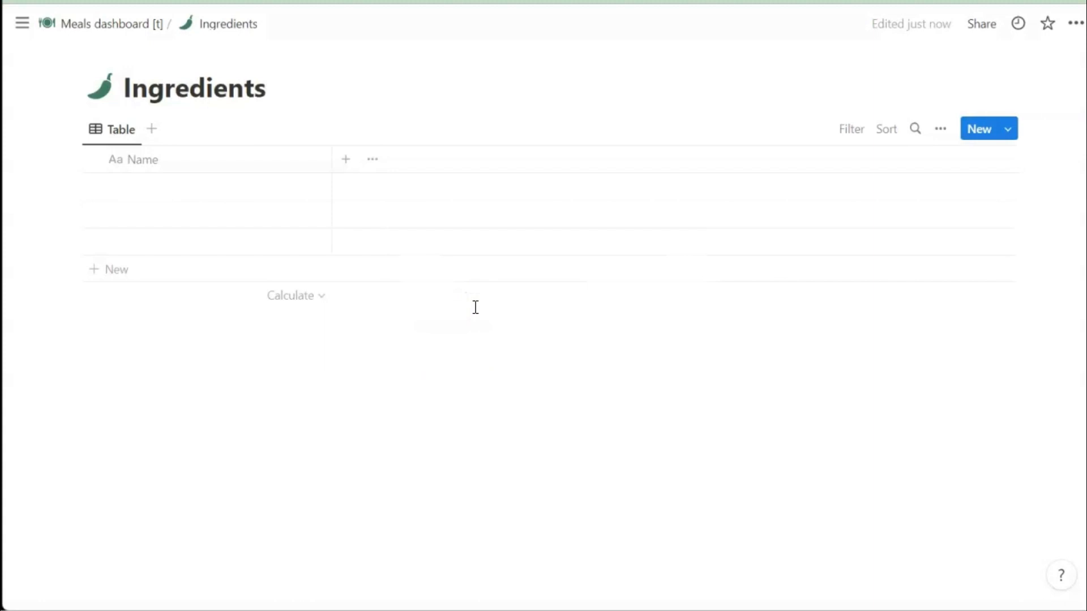
Step: Add a Number property named "Orig. amt" to the Ingredients database
click(345, 159)
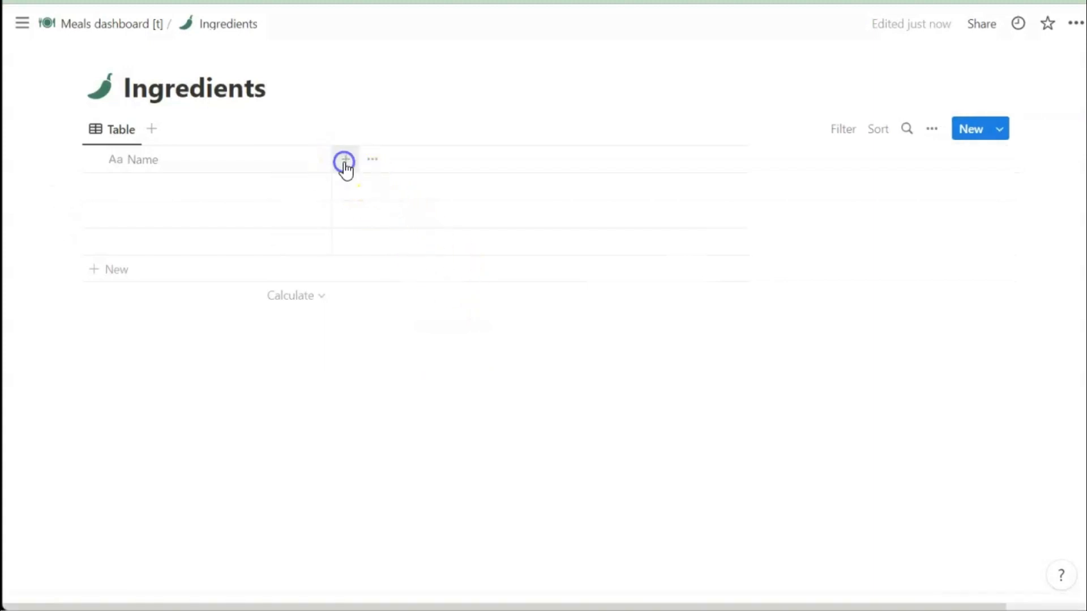
click(816, 281)
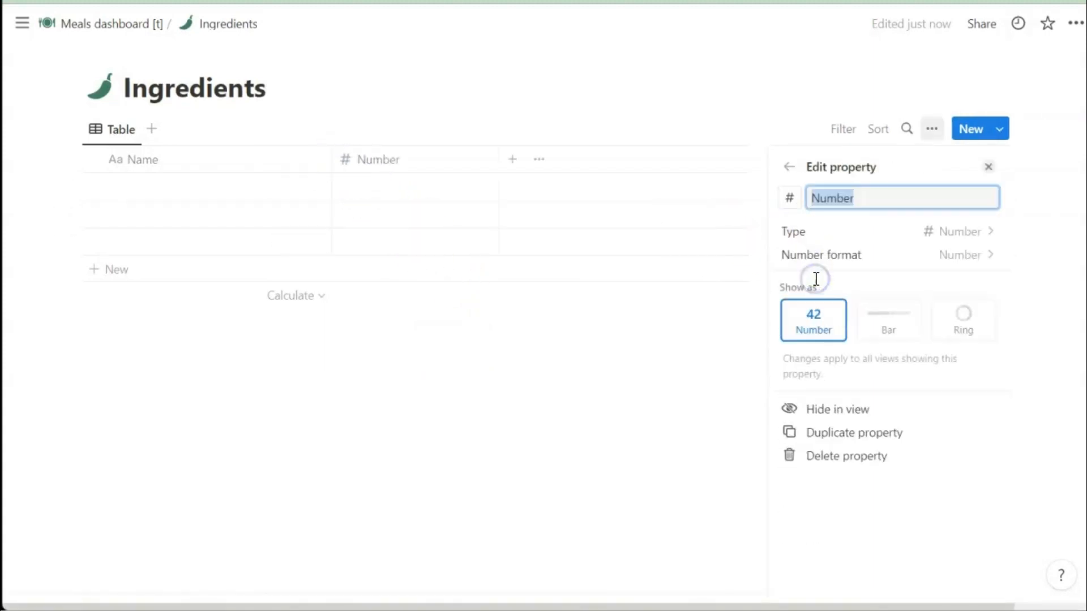
text(Orig. )
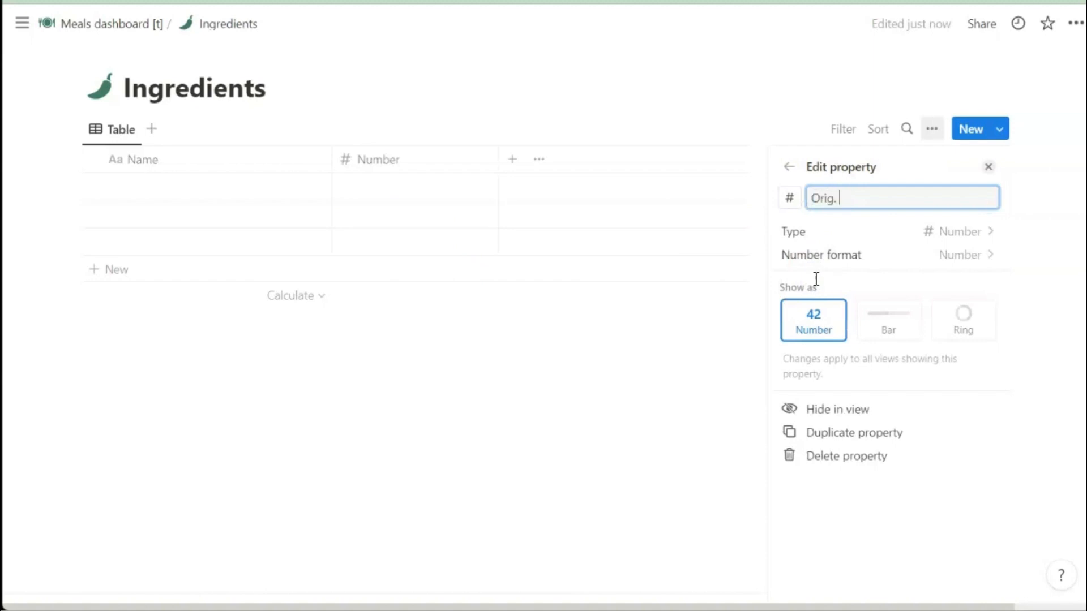
text(Amt)
key(BackSpace)
key(BackSpace)
key(BackSpace)
text(amt)
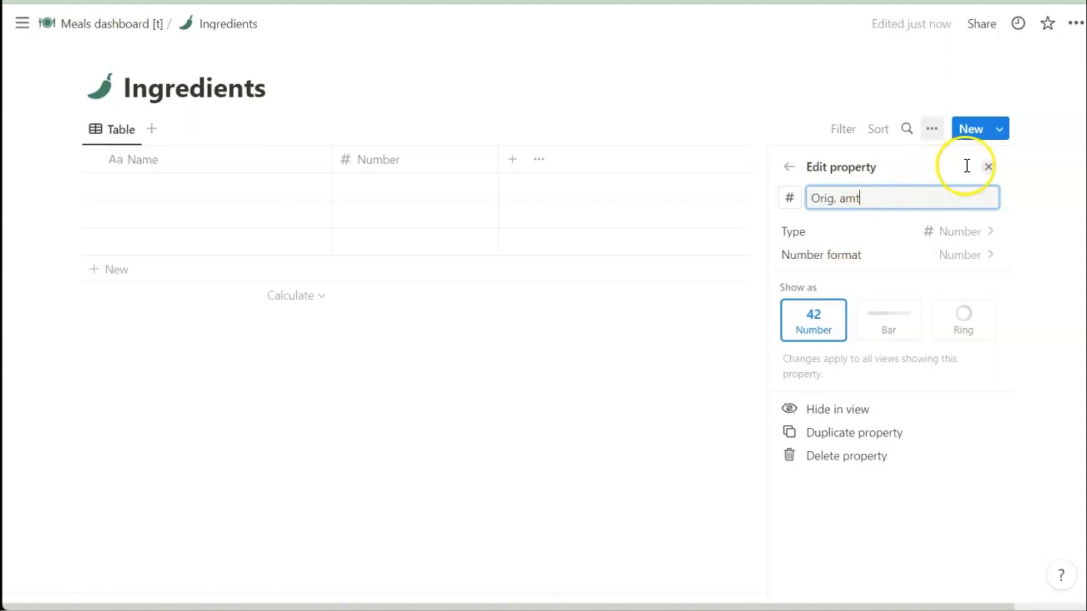
click(989, 168)
click(627, 174)
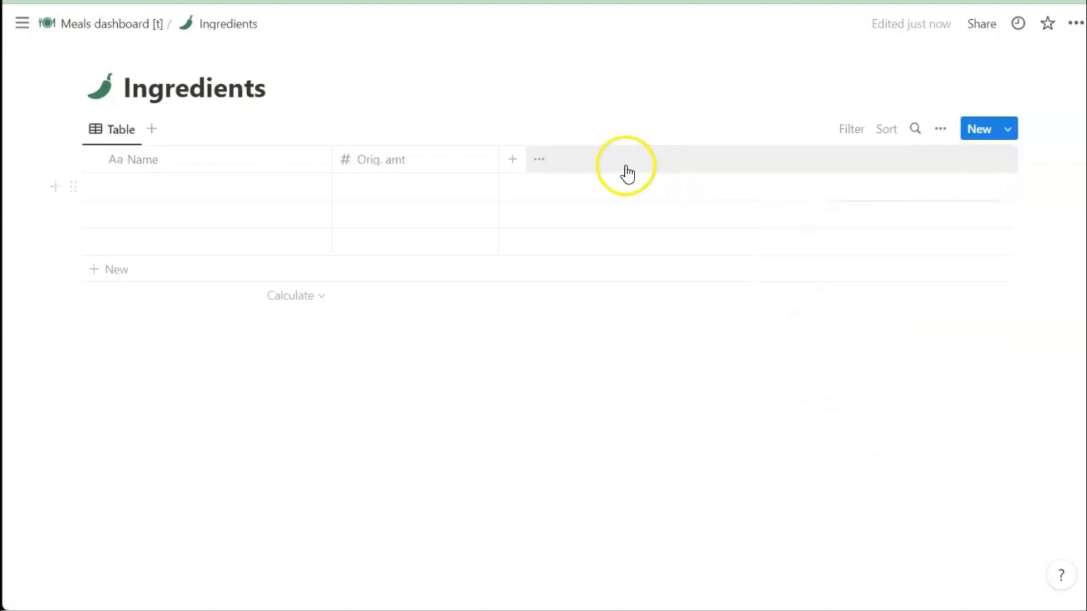
Step: Add a Formula property named "Scaled amt" to the Ingredients database, leaving its formula empty
click(513, 160)
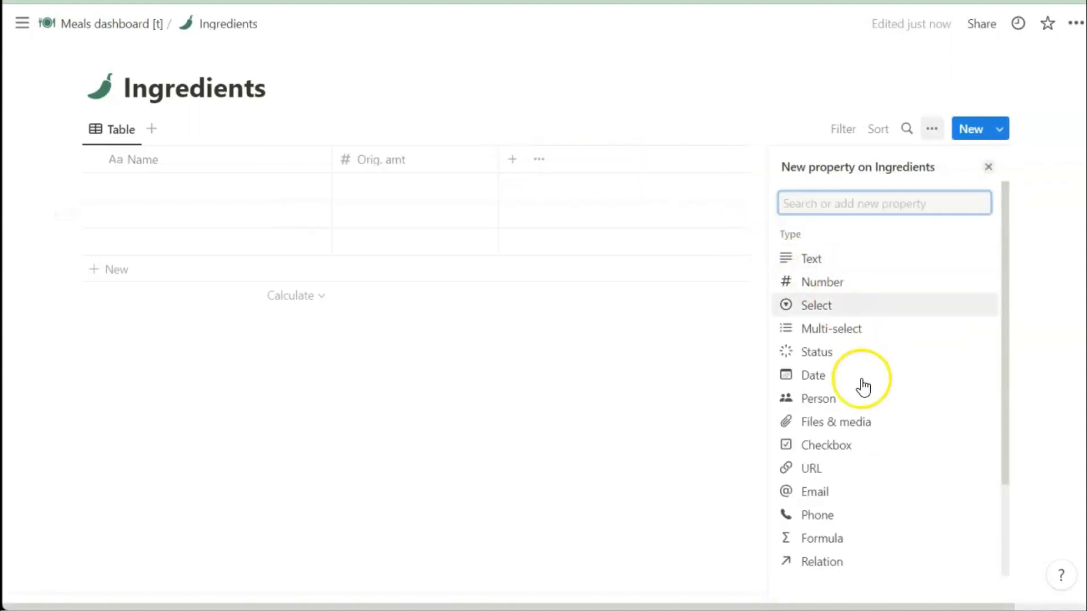
click(817, 540)
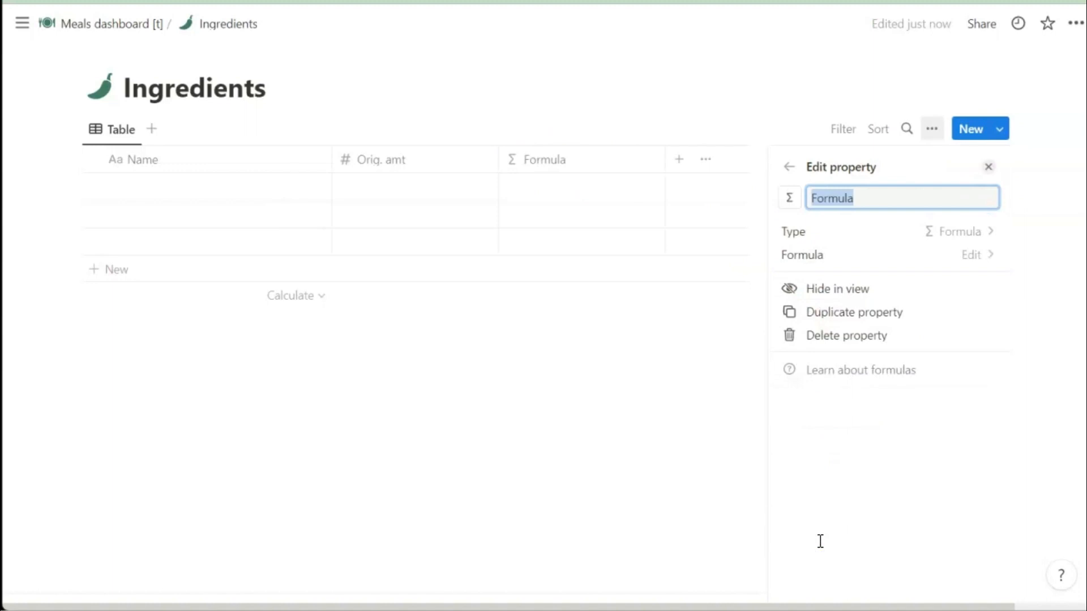
text(Scaled amt)
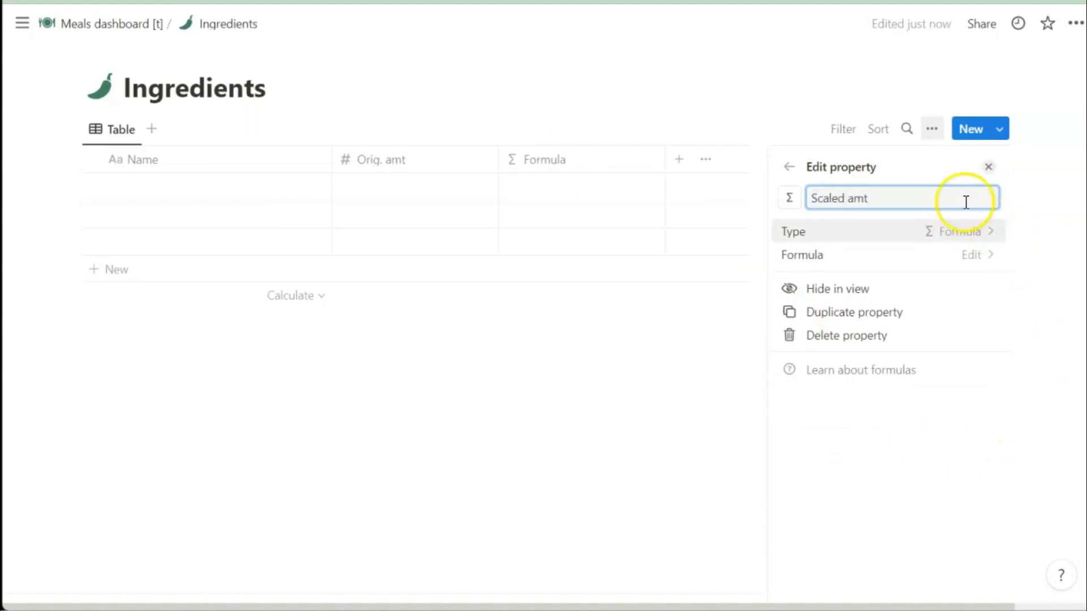
click(989, 169)
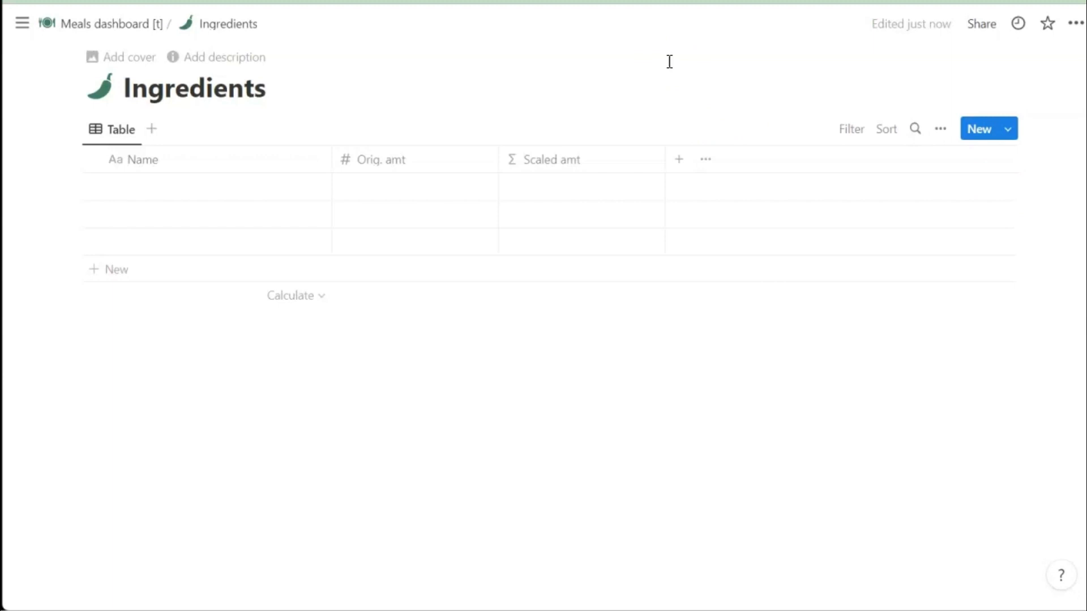
Step: Add a Select property named "Units" to the Ingredients database with the options "ml" and "tbsps"
click(680, 163)
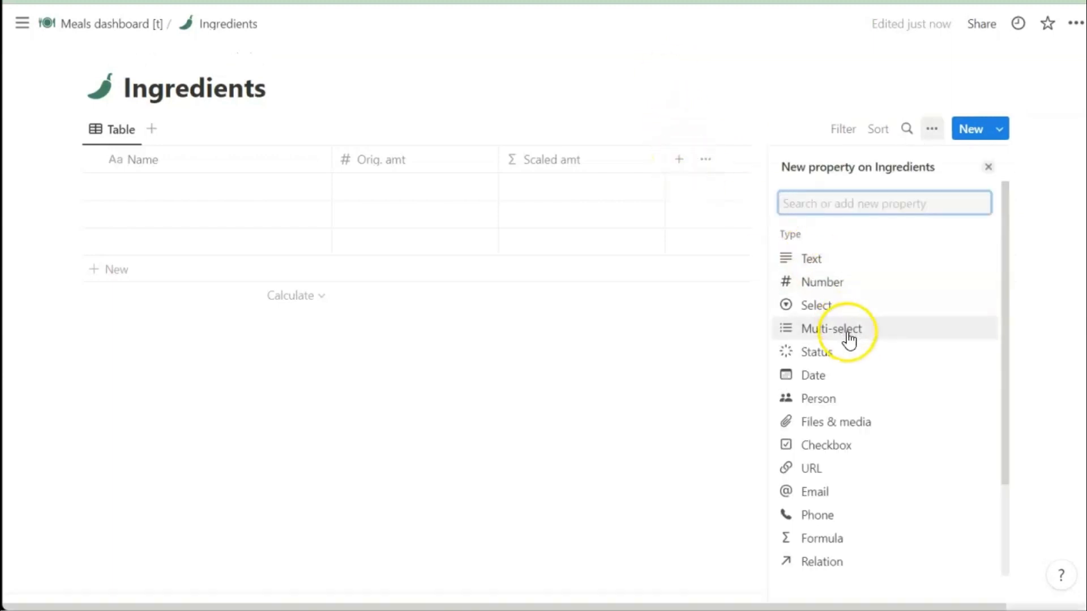
click(811, 306)
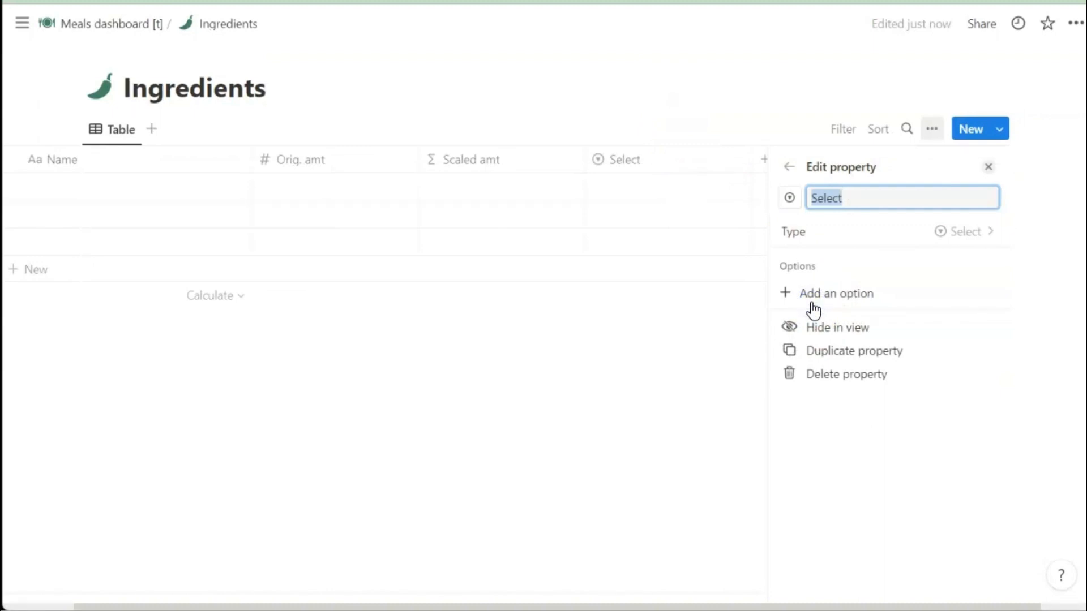
text(Units)
click(923, 303)
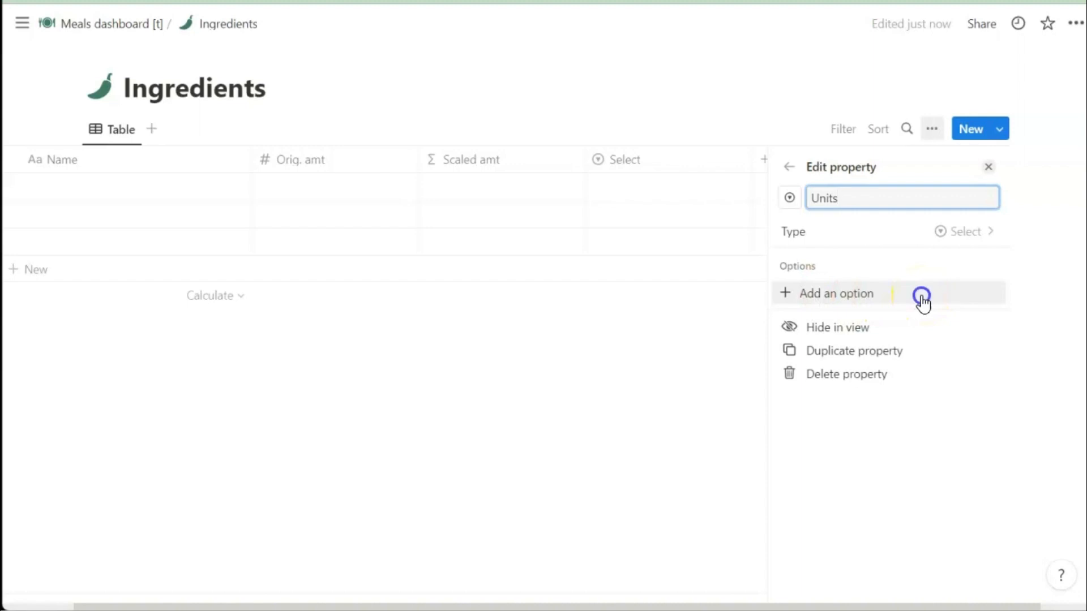
text(ml)
key(Return)
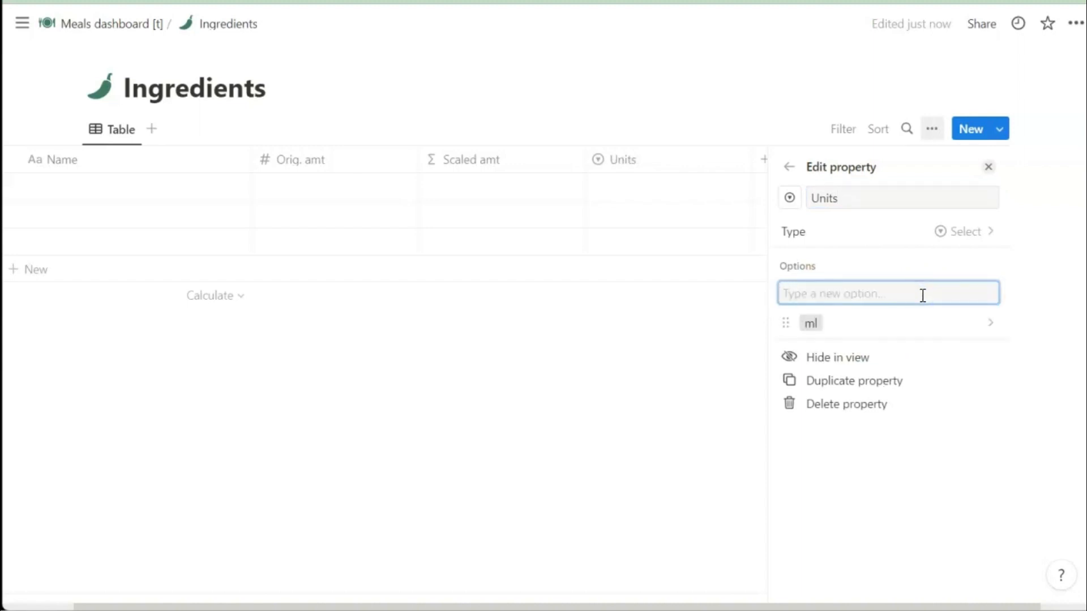
text(tbsps)
key(Return)
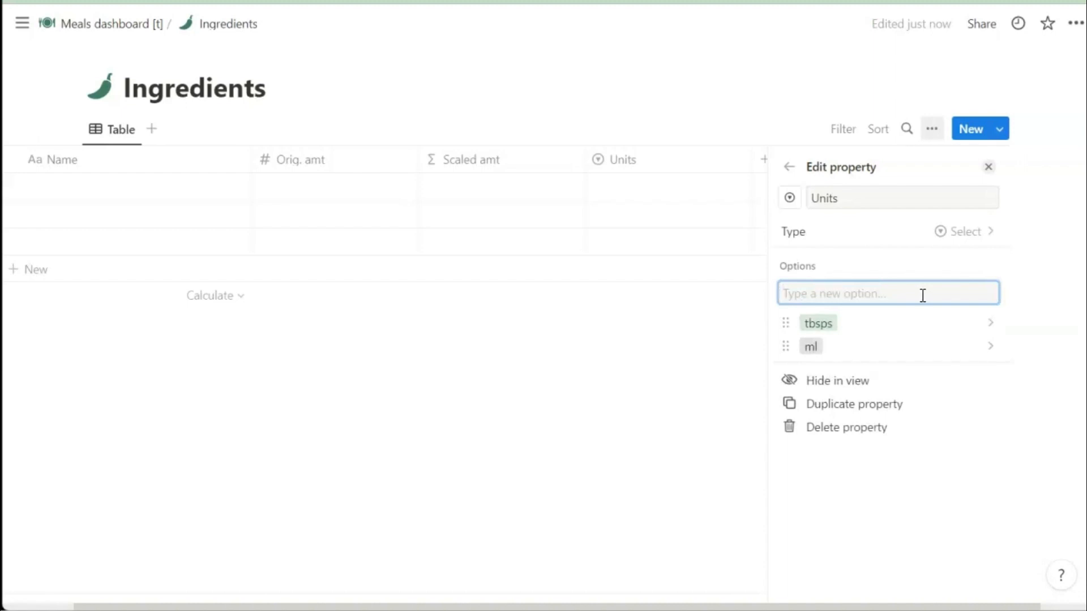
click(987, 166)
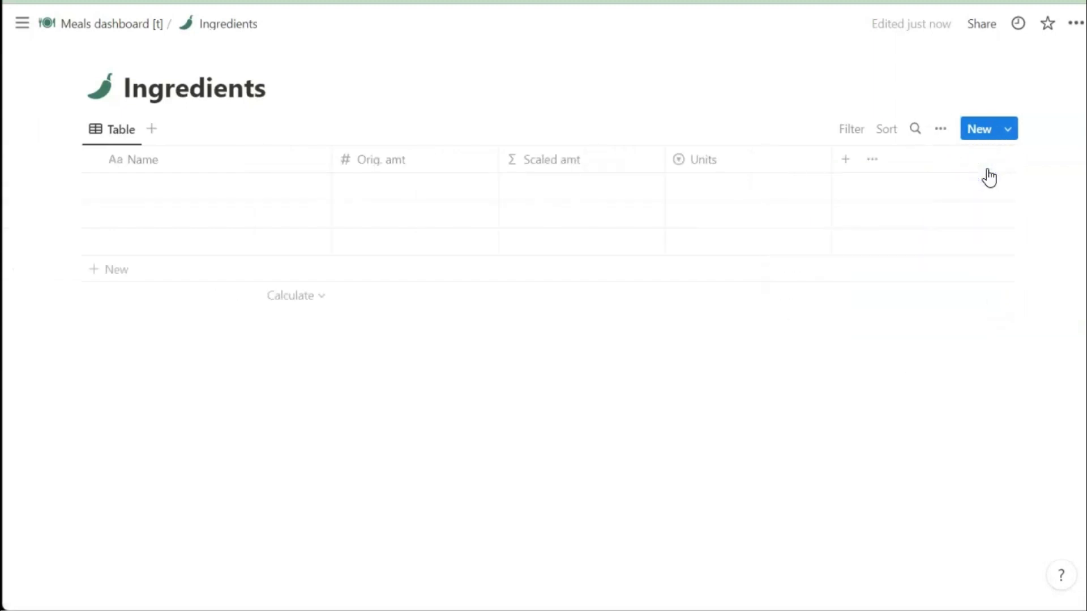
Step: Add another Select property to the Ingredients database and name it "Stock"
click(846, 161)
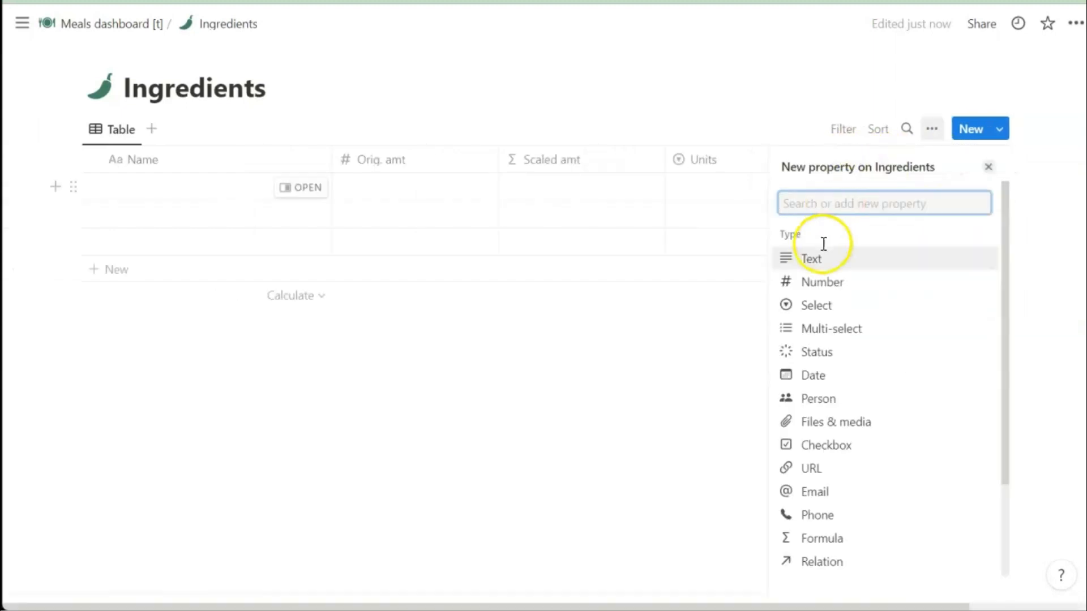
click(813, 307)
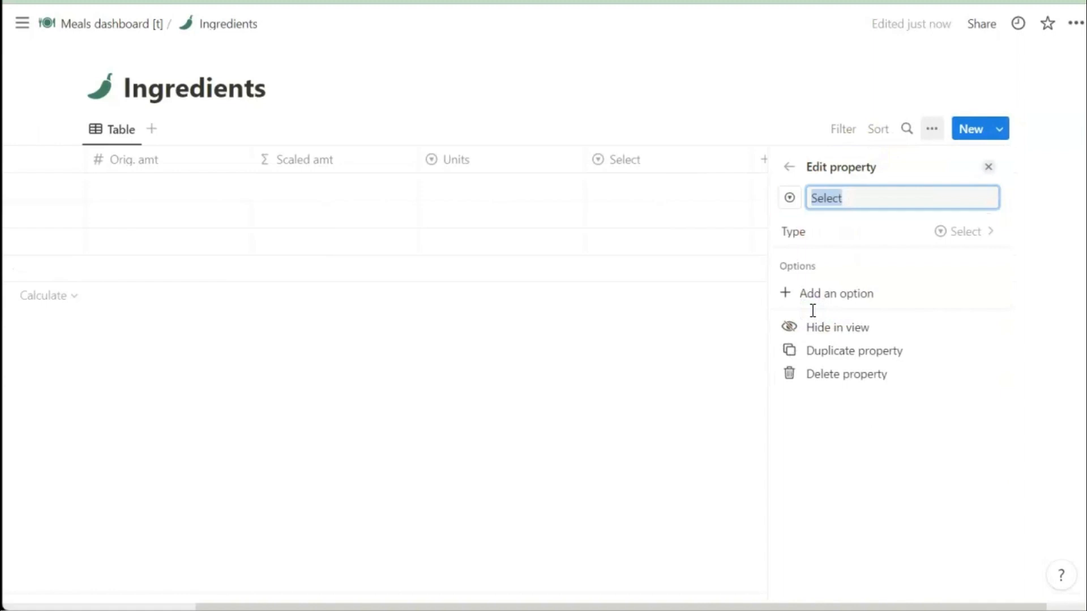
text(Stock)
Step: Add the options "In stock", "Out of stock", "In stock - buy more" and "Buy" to the Stock property
click(876, 295)
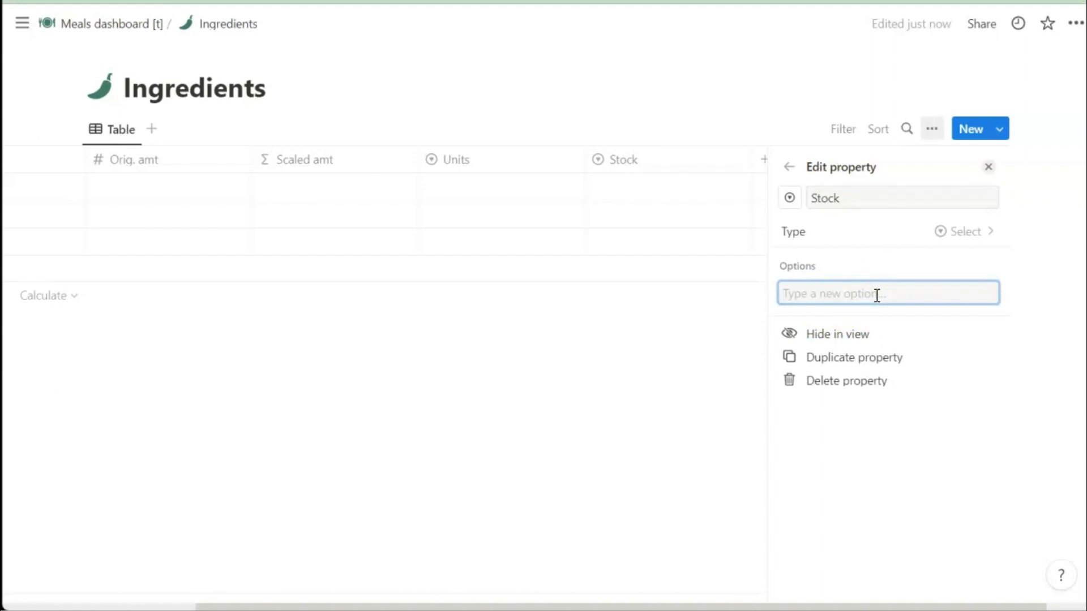
text(In stock)
key(Return)
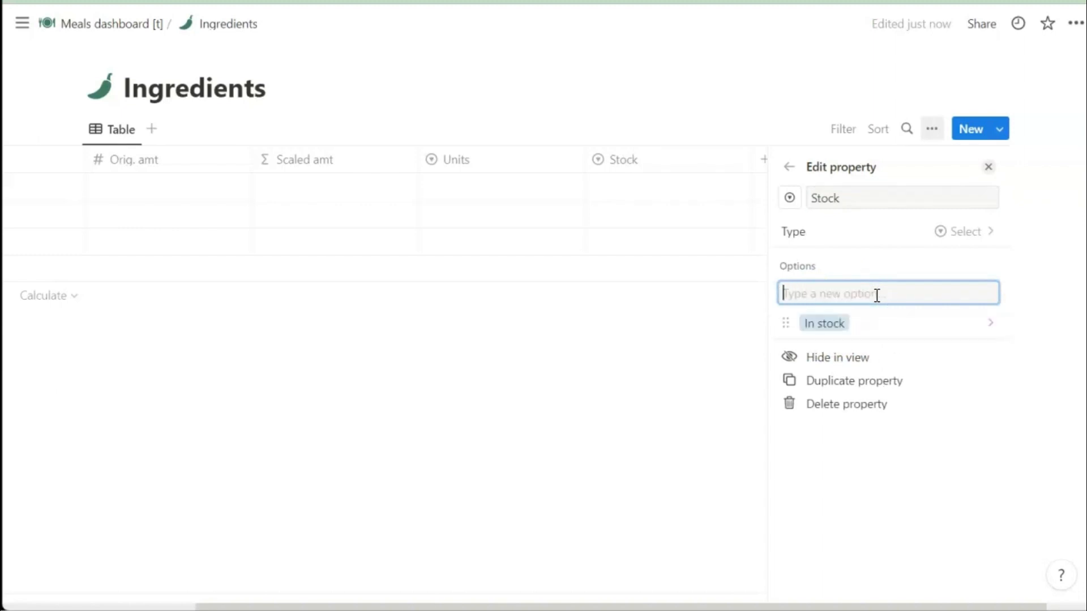
text(Out of stock)
key(Return)
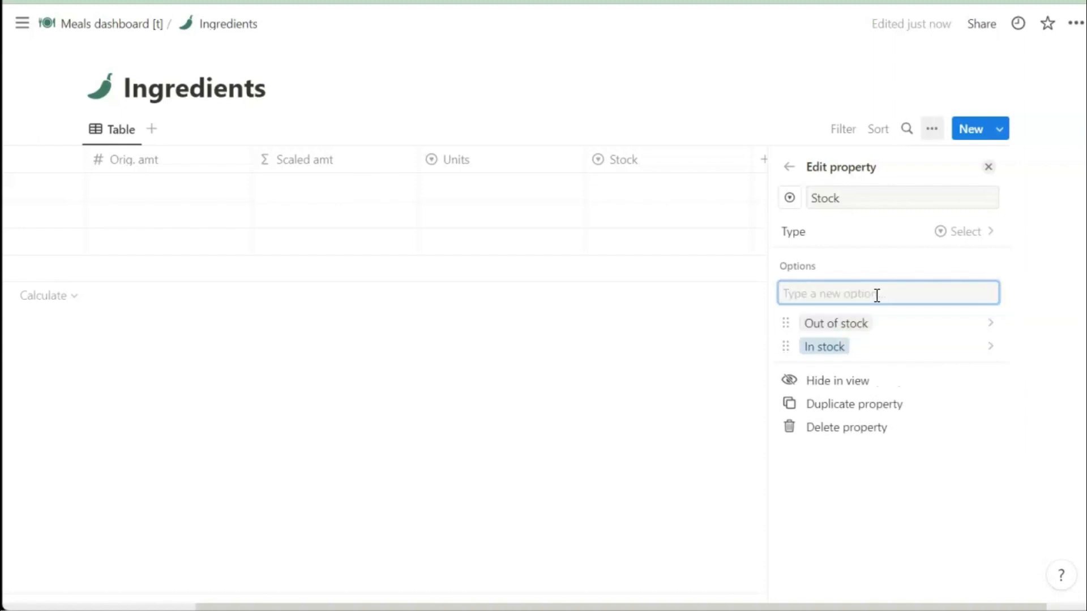
text(In stock)
text(uy more)
key(Return)
text(Buy)
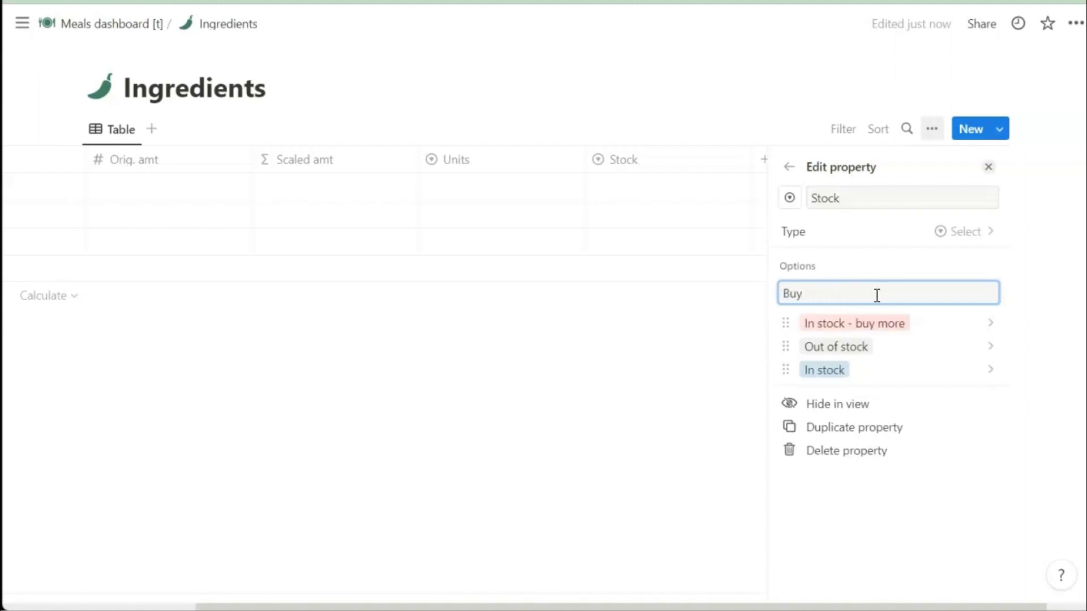
key(Return)
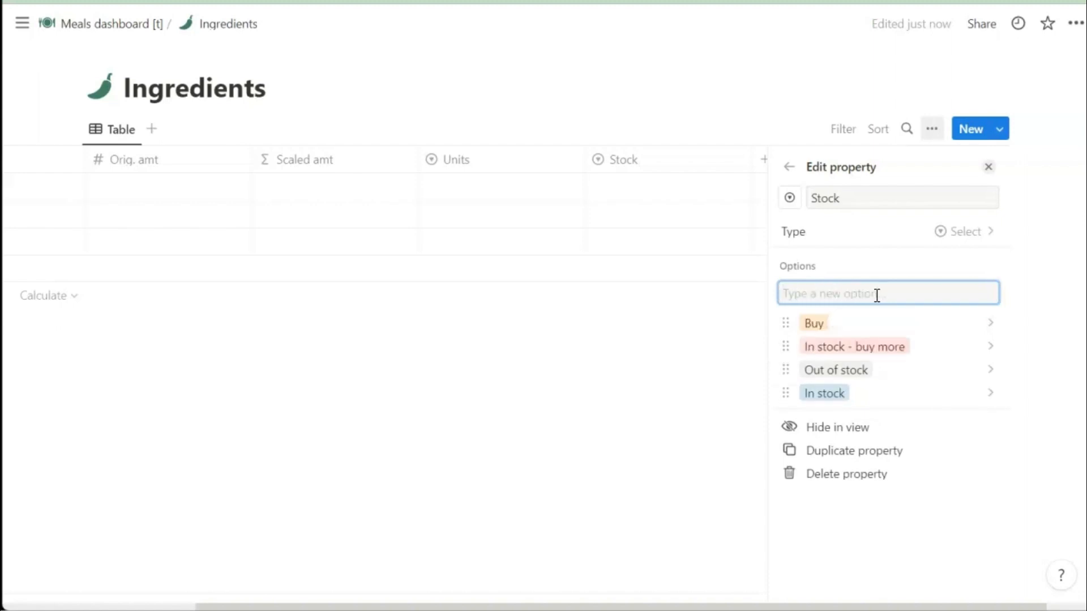
Step: Set the Stock option "Buy" to red and "In stock - buy more" to pink
click(988, 328)
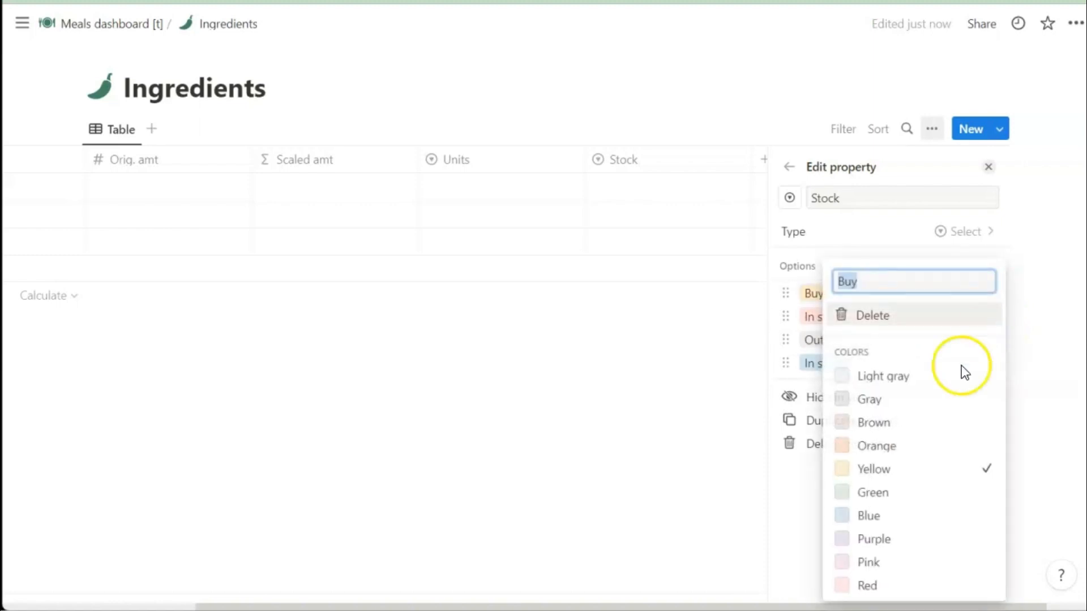
click(879, 589)
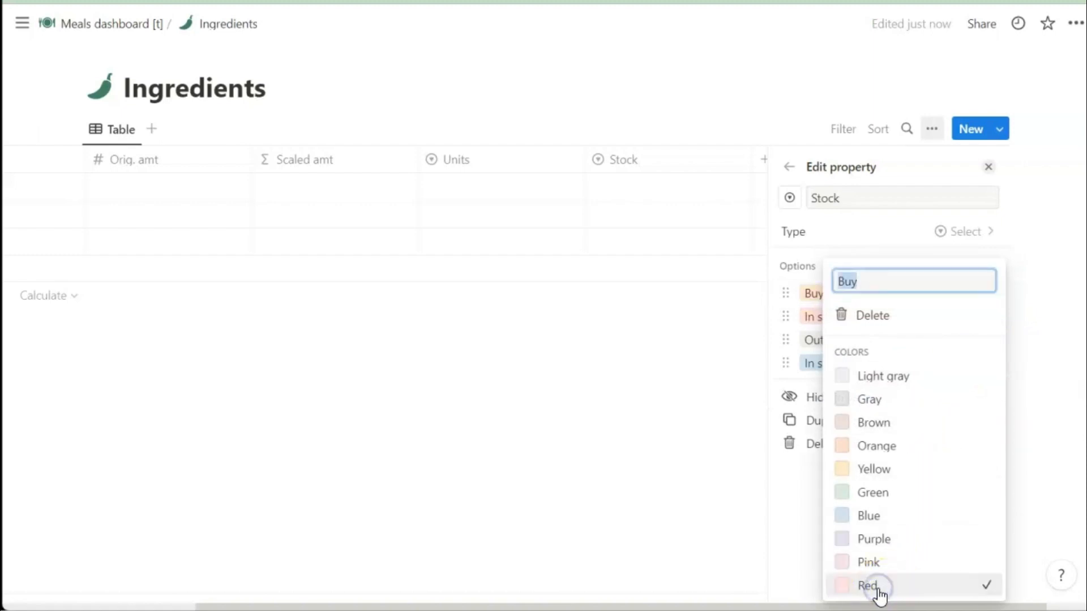
click(689, 405)
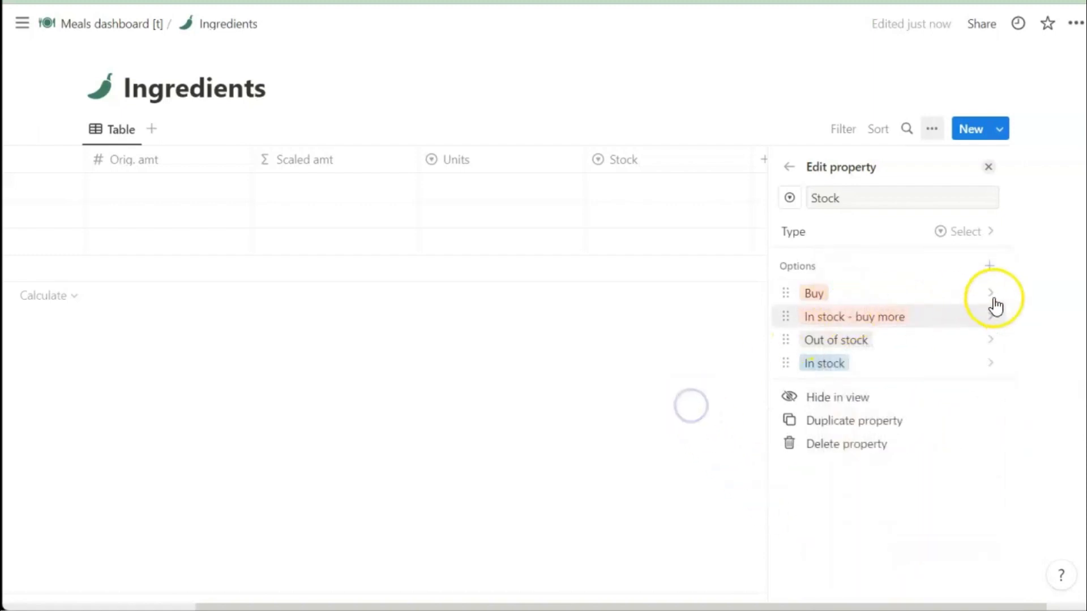
click(991, 317)
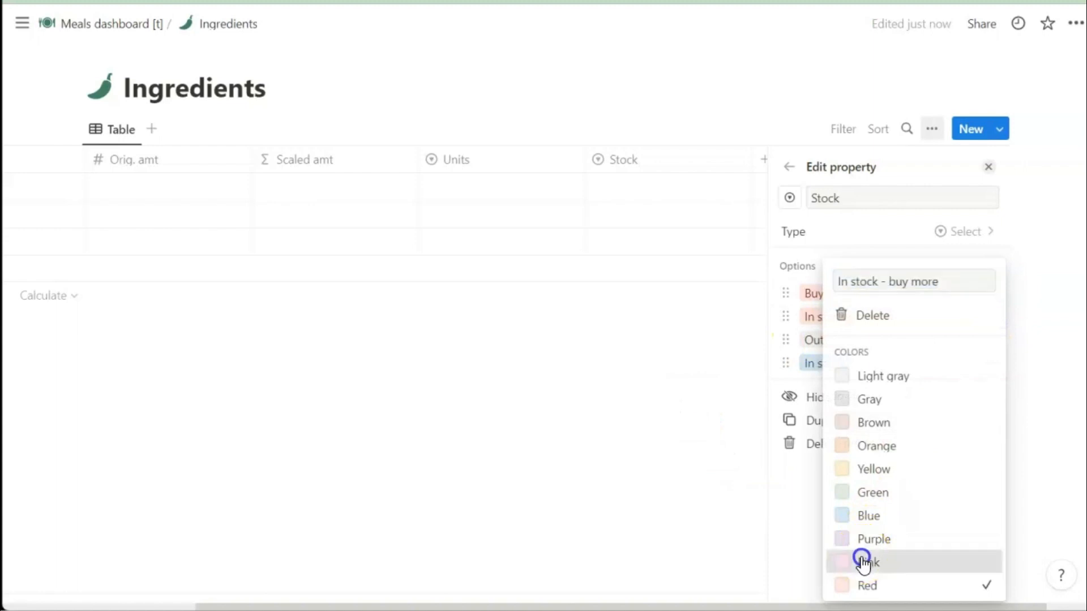
click(862, 562)
click(694, 475)
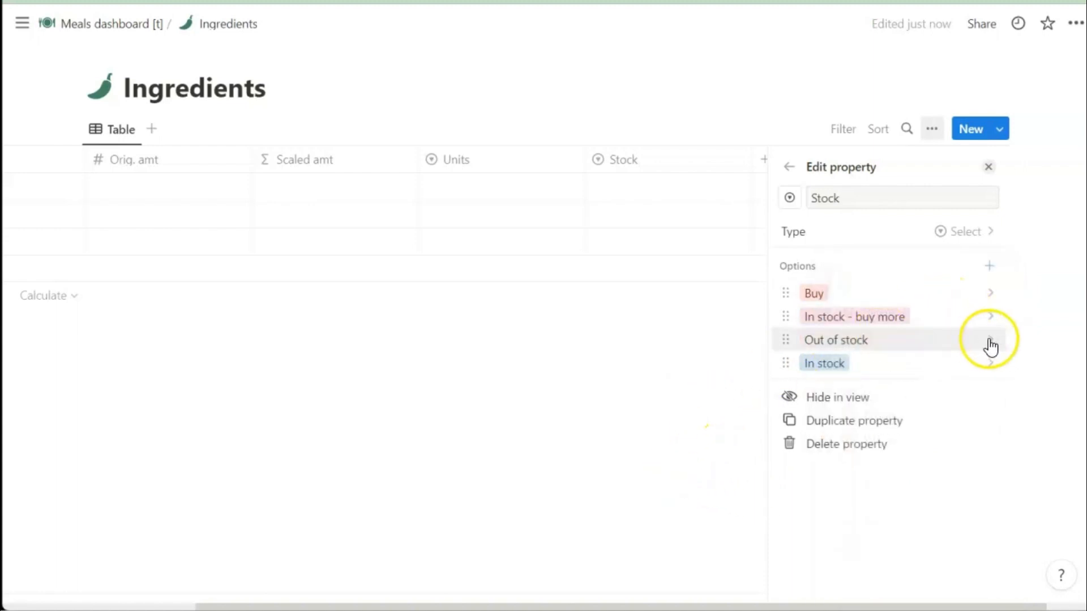
Step: Color the Stock option "Out of stock" yellow and "In stock" green, and close the property settings
click(990, 340)
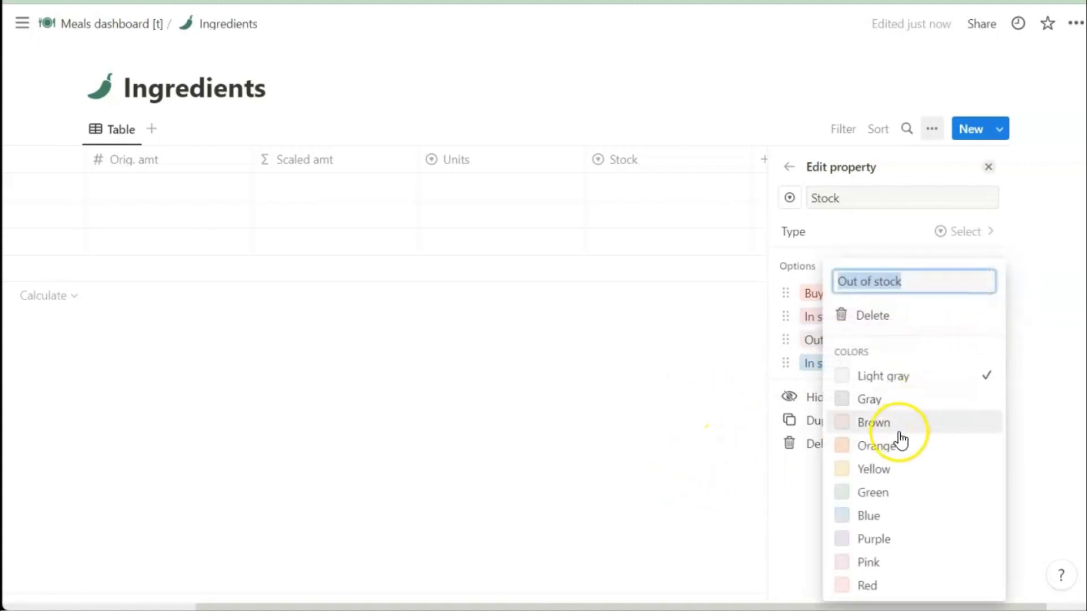
click(896, 468)
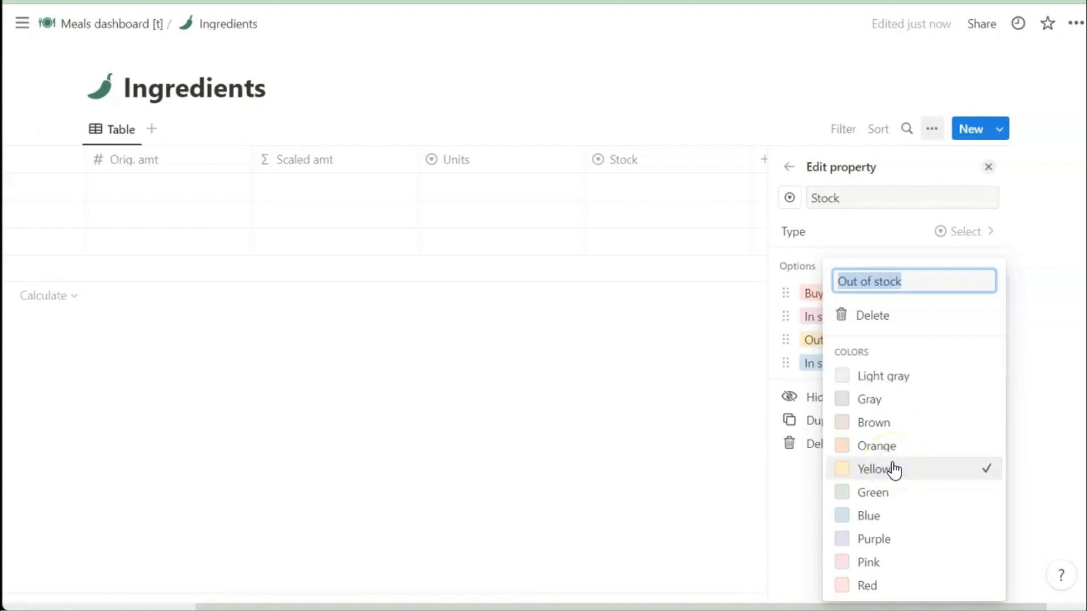
click(698, 422)
click(990, 361)
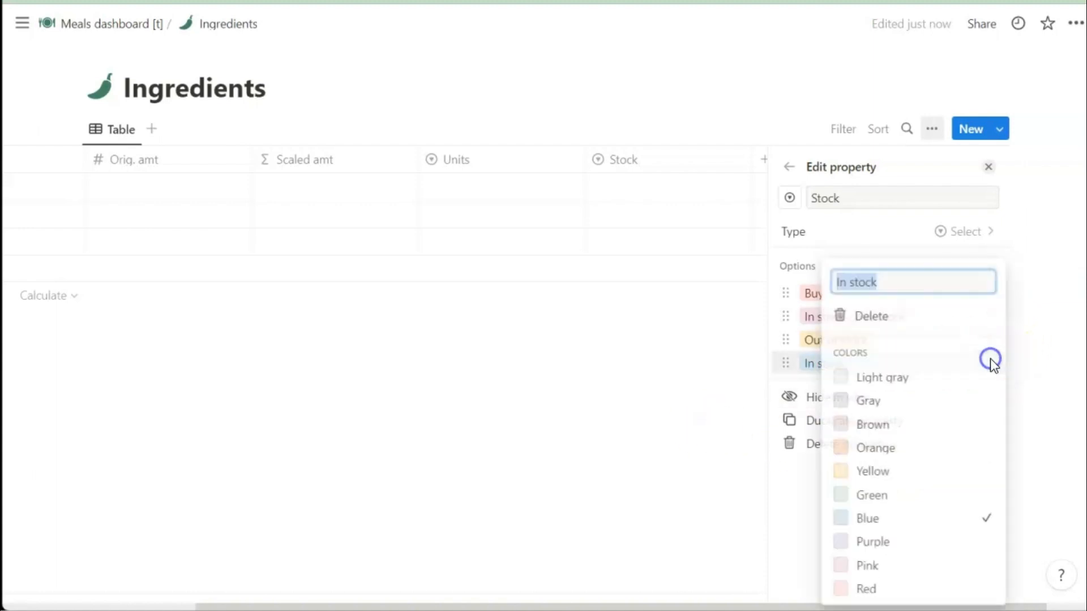
click(876, 495)
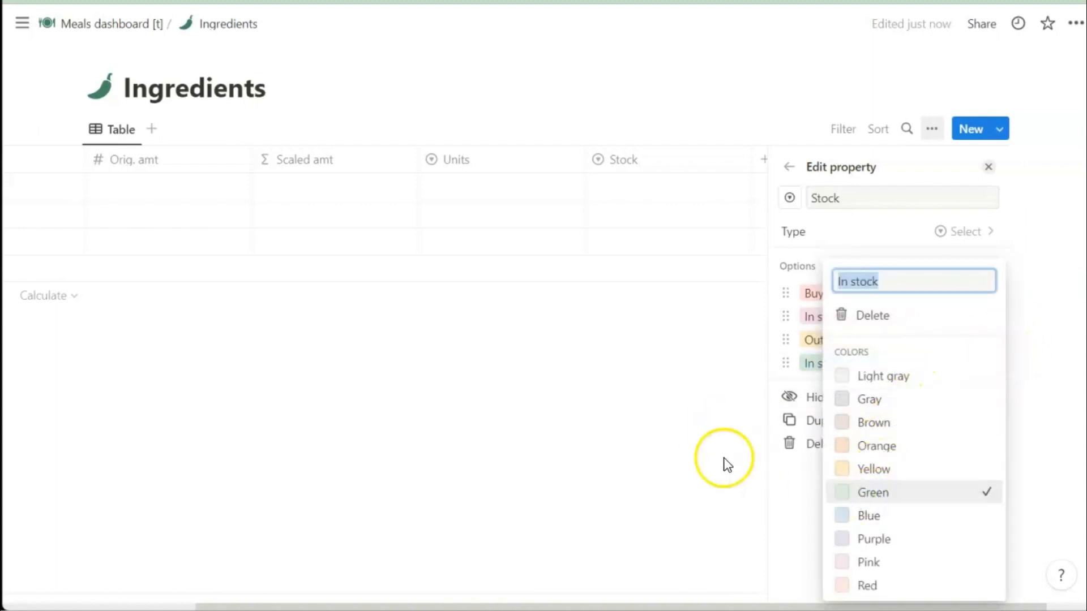
click(703, 461)
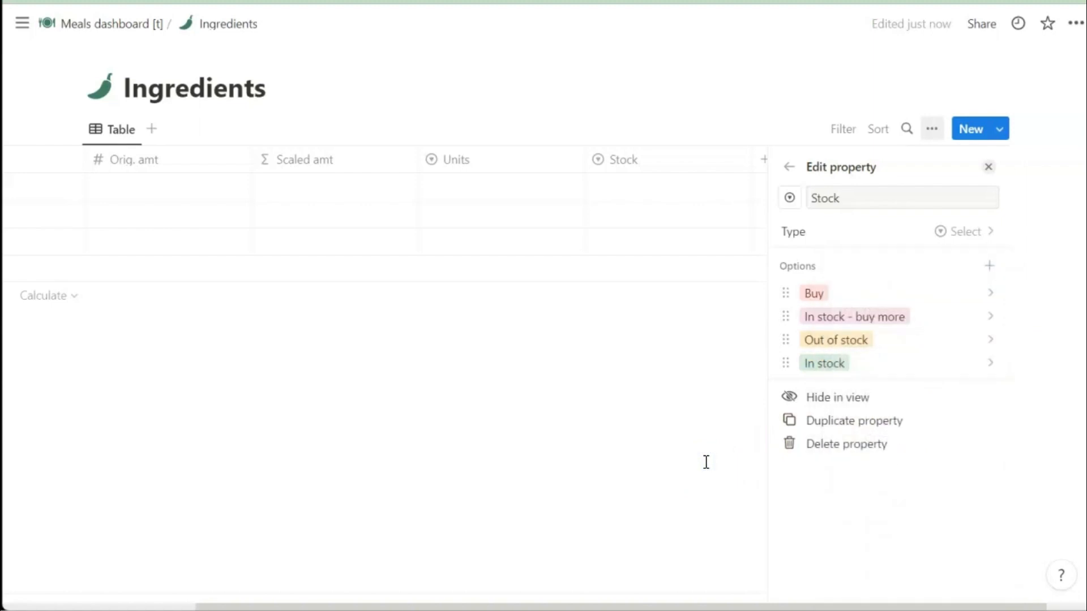
click(693, 451)
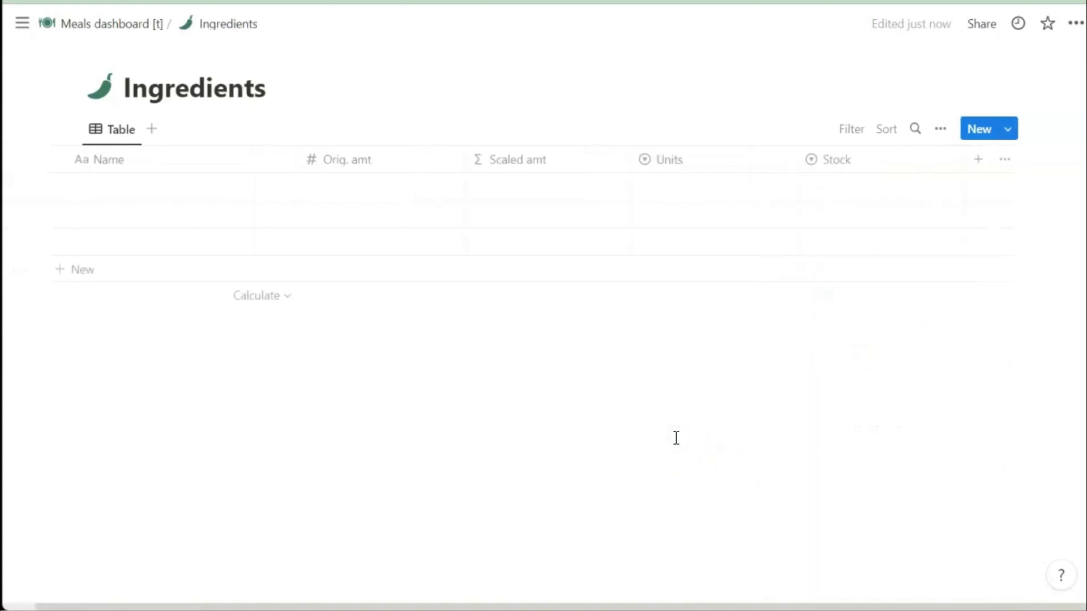
click(1039, 323)
Step: Add a Select property named "Storage" to the Ingredients database with the options "Pantry", "Fresh" and "Frozen"
click(978, 159)
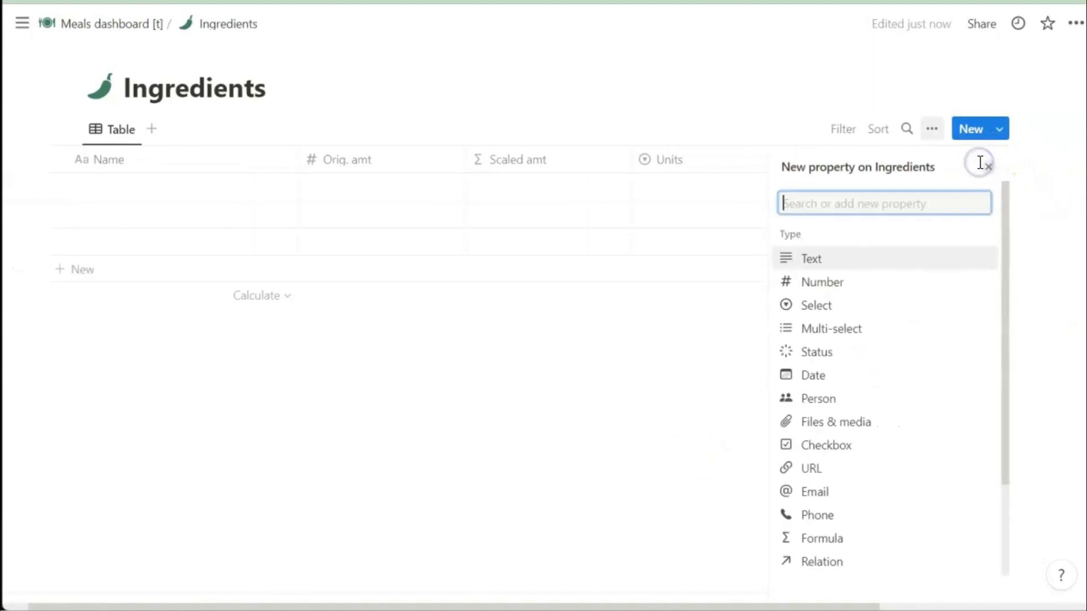
click(832, 315)
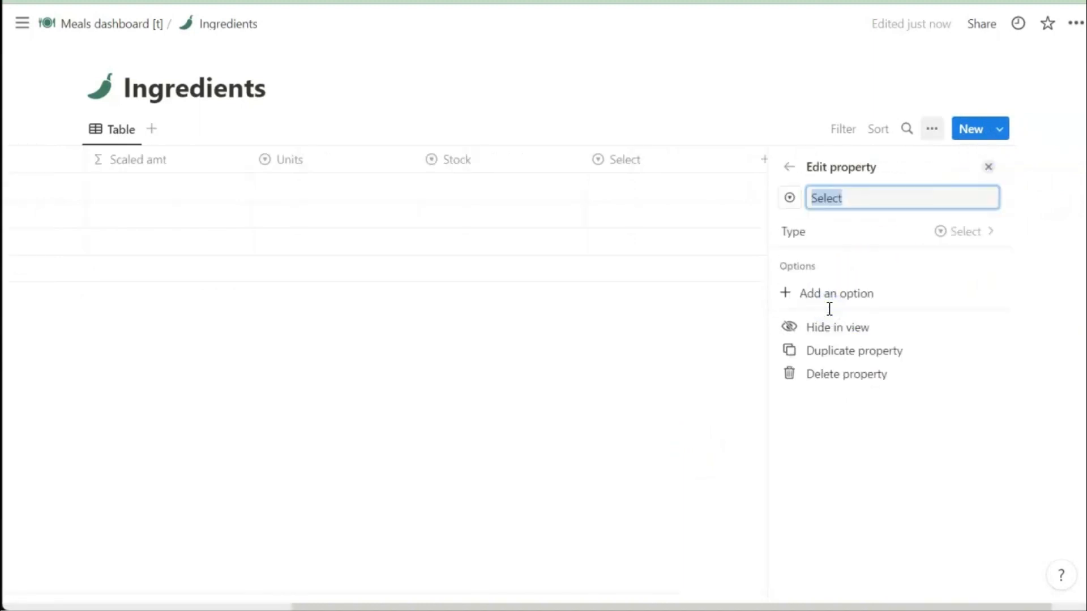
text(Storage)
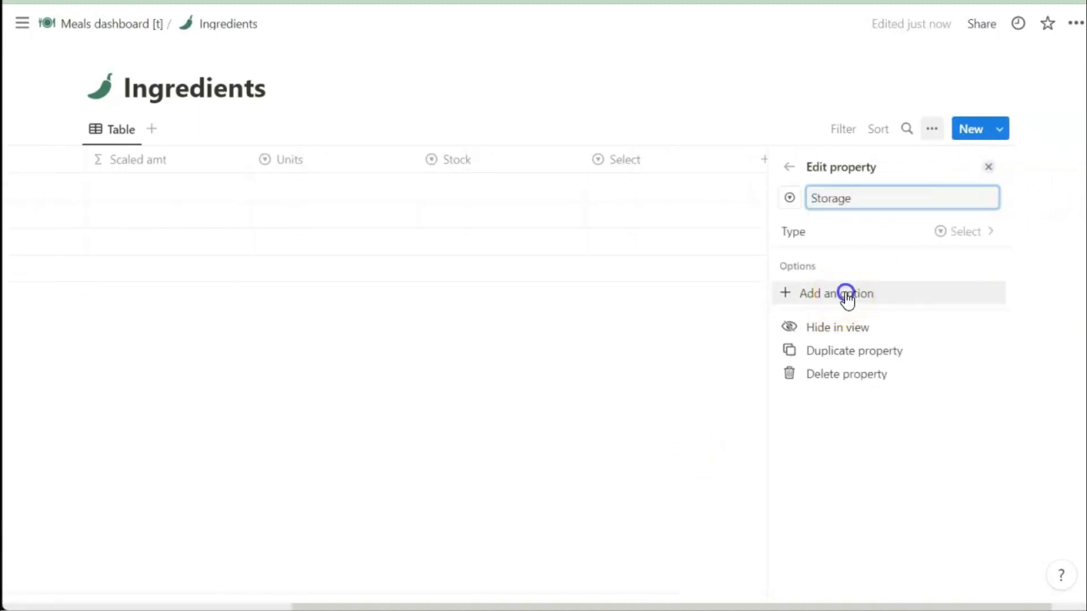
click(844, 293)
text(Pantry)
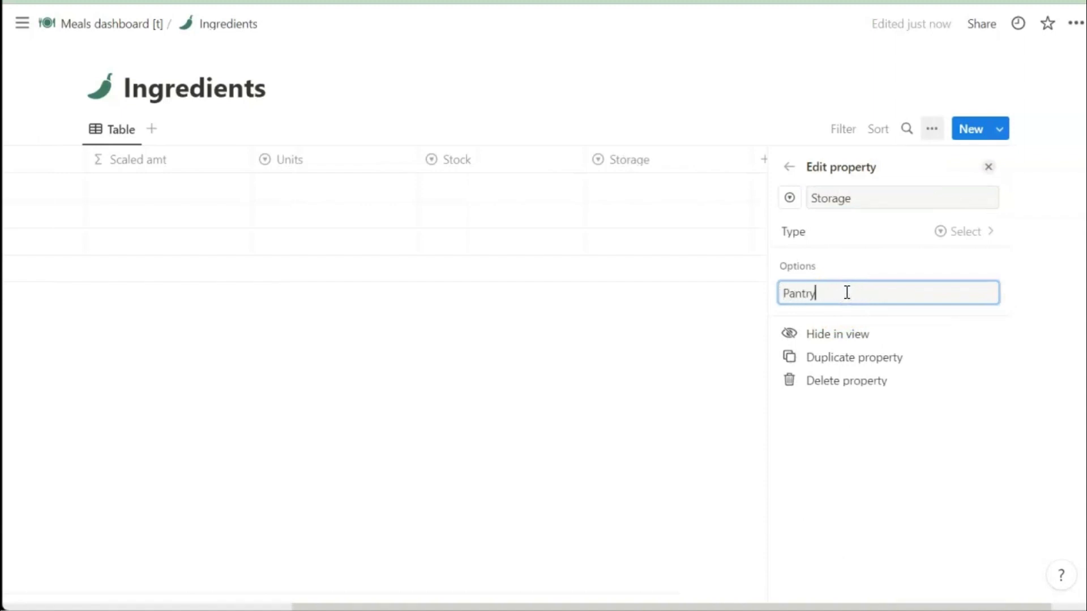
key(Return)
text(Fresh)
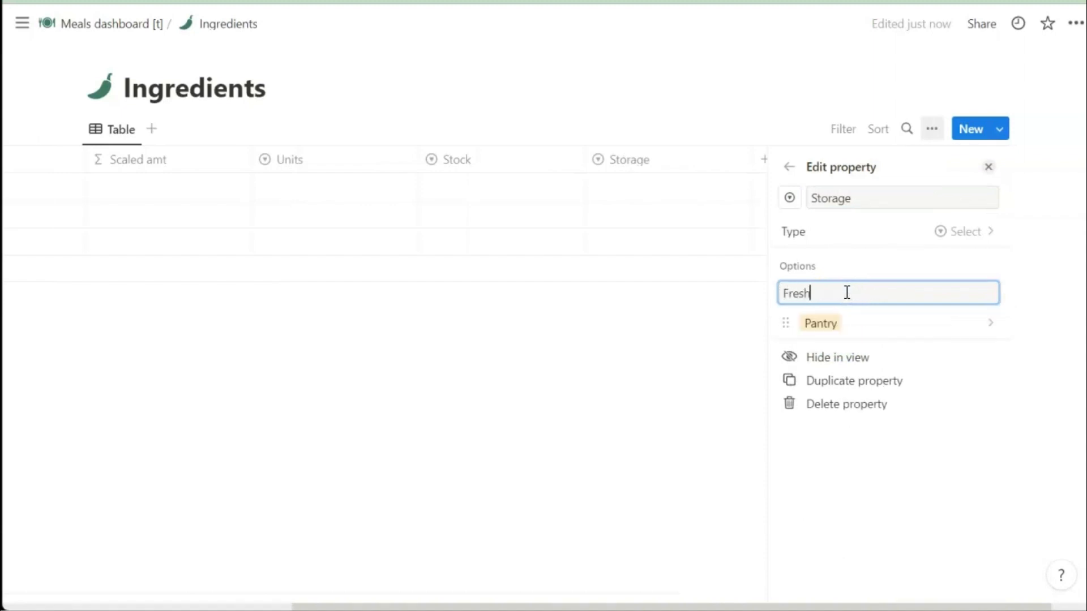
key(Return)
text(Free)
key(BackSpace)
text(ozen)
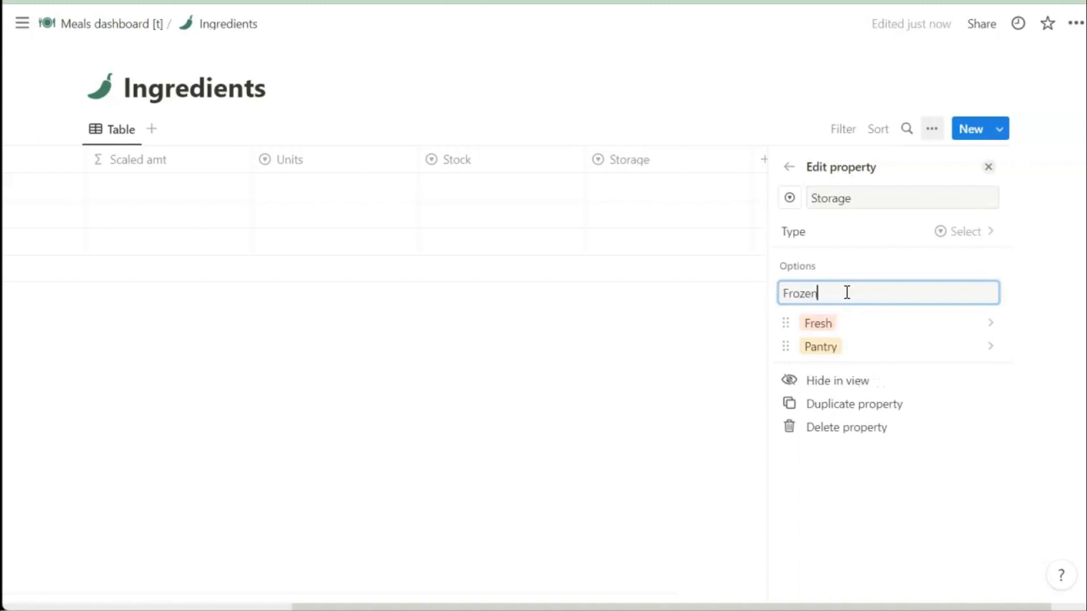
key(Return)
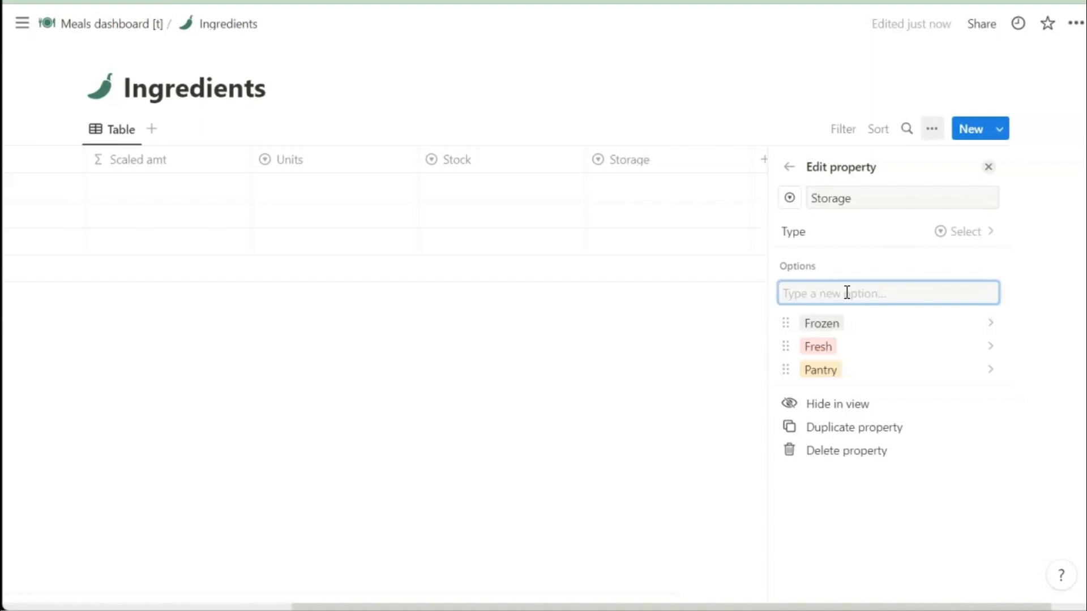
Step: Color the Storage option "Fresh" green and "Frozen" blue, leaving "Pantry" yellow, and close the property settings
click(990, 374)
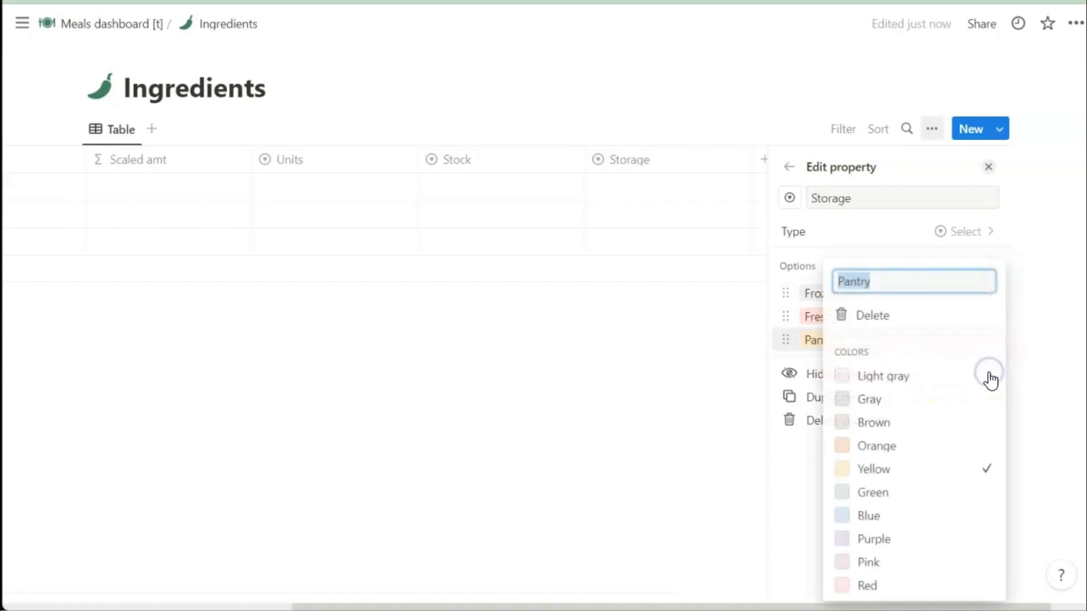
click(739, 406)
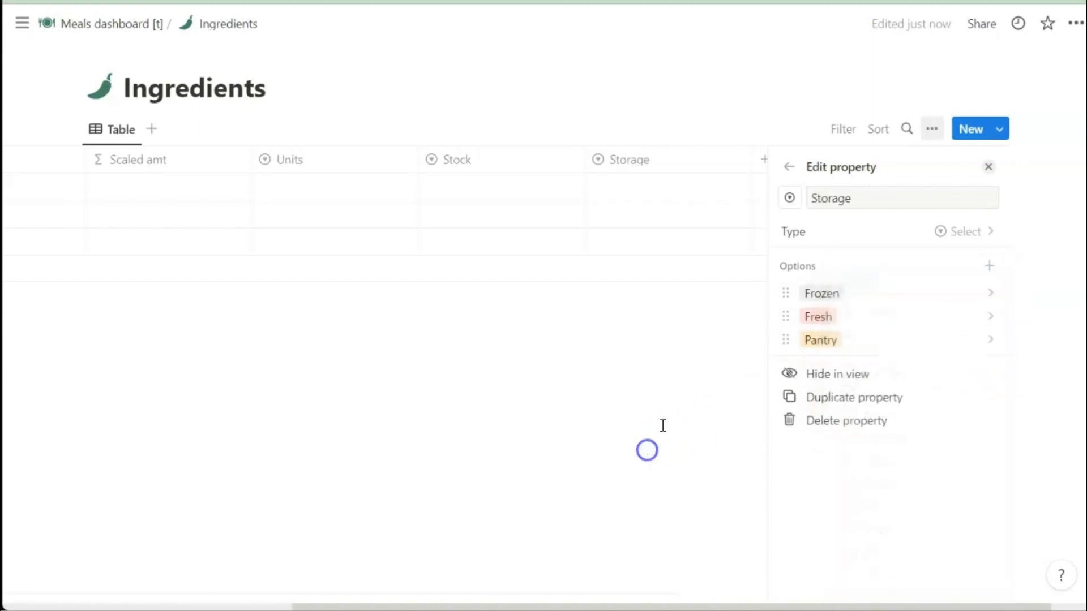
click(988, 318)
click(861, 491)
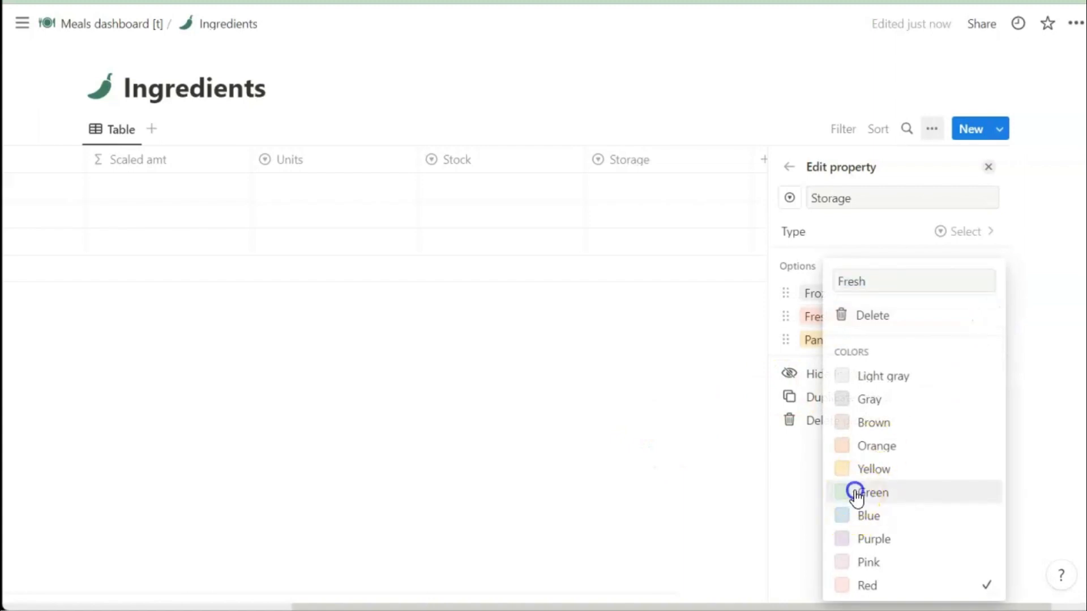
click(670, 482)
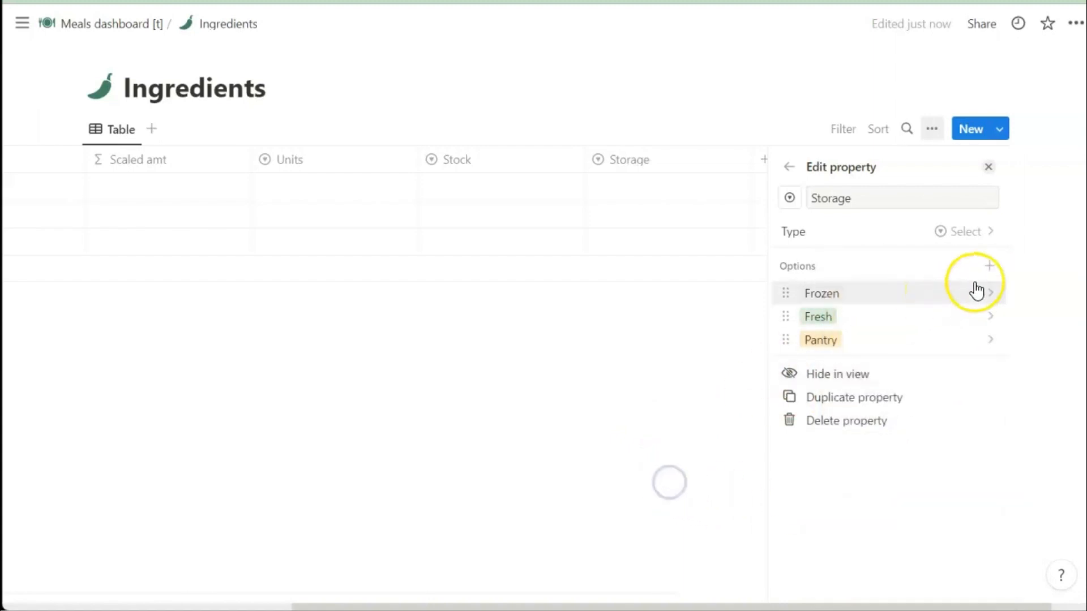
click(994, 293)
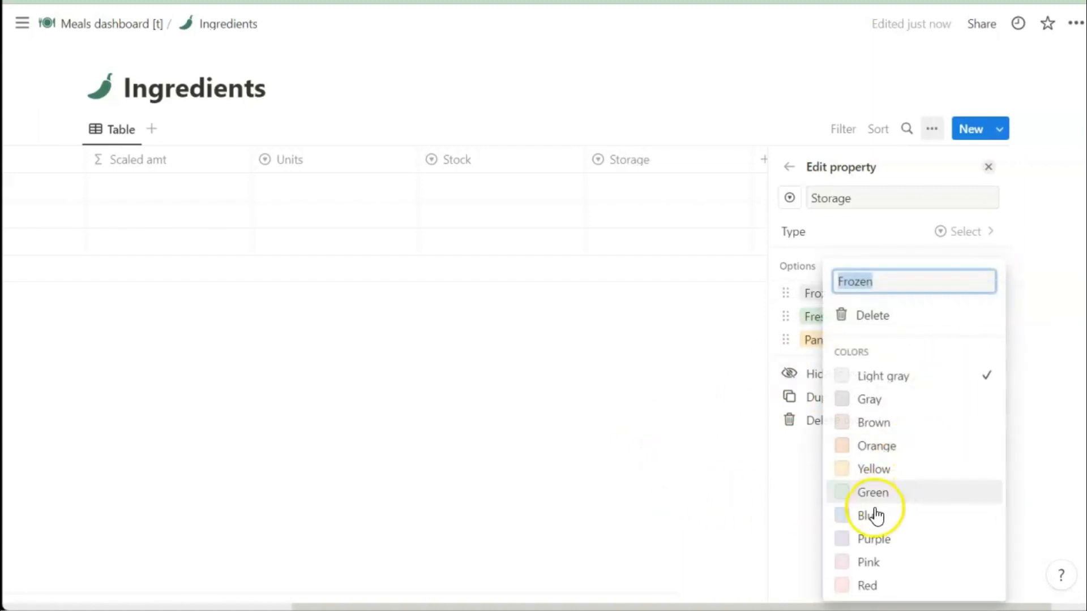
click(872, 514)
click(722, 452)
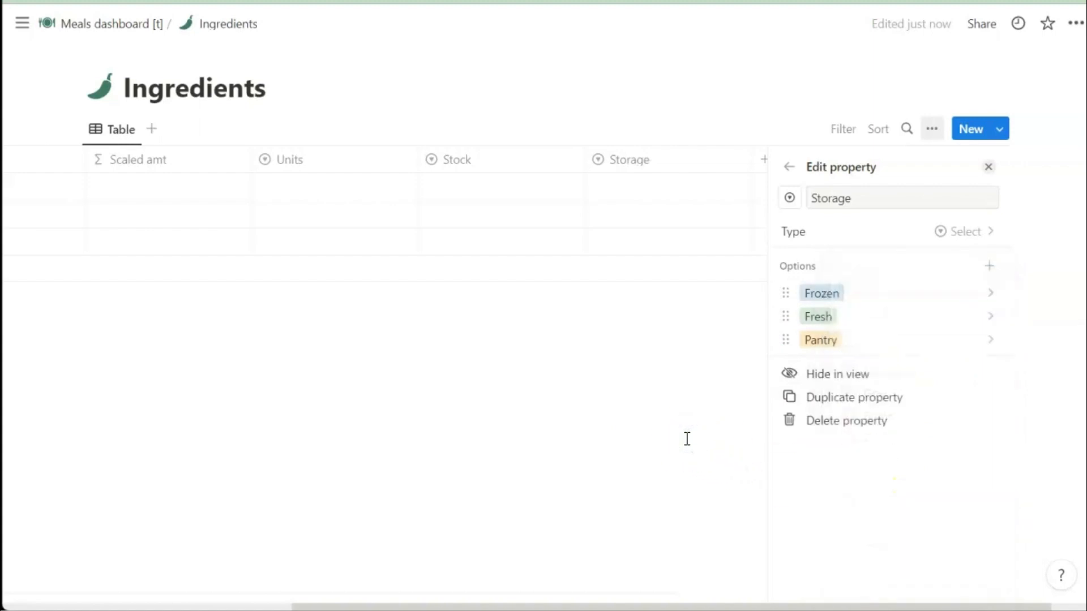
click(989, 167)
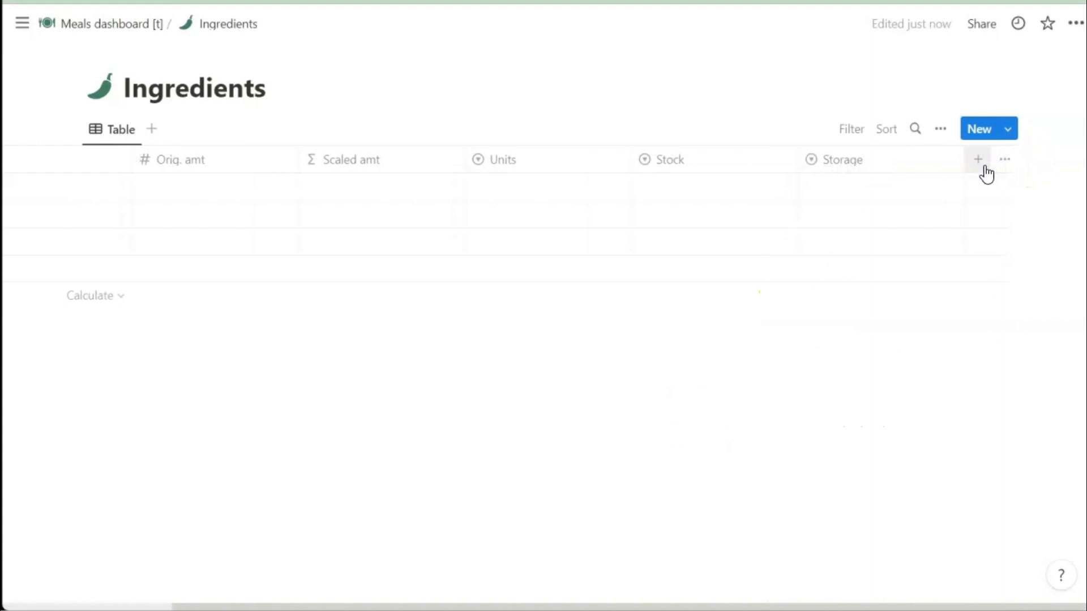
Step: Add a Relation property to the Ingredients database that links to the Recipes database in Meals dashboard [t]
click(979, 163)
click(980, 163)
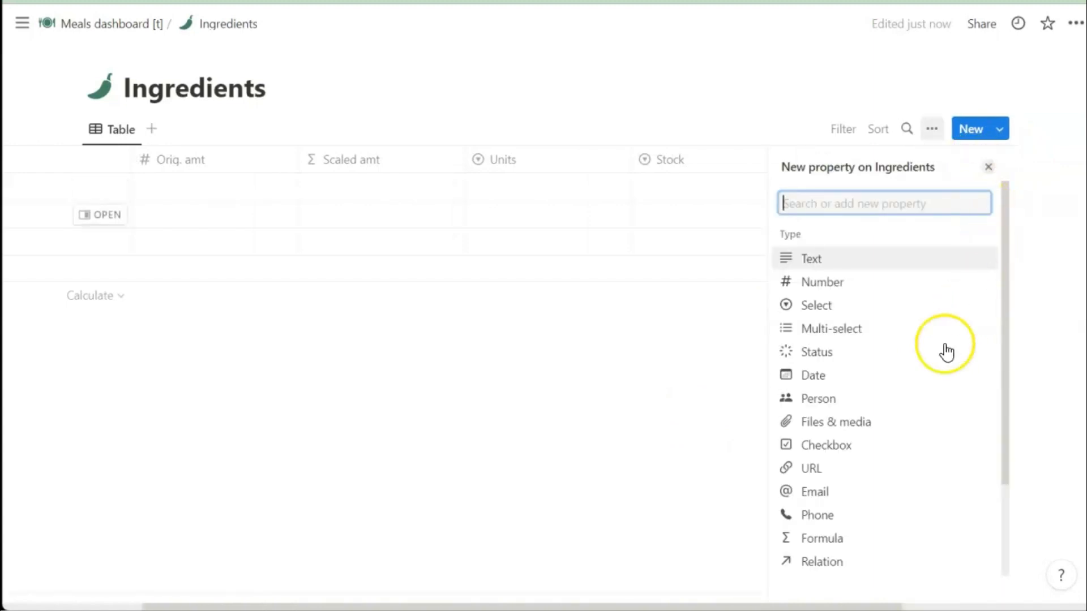
click(822, 563)
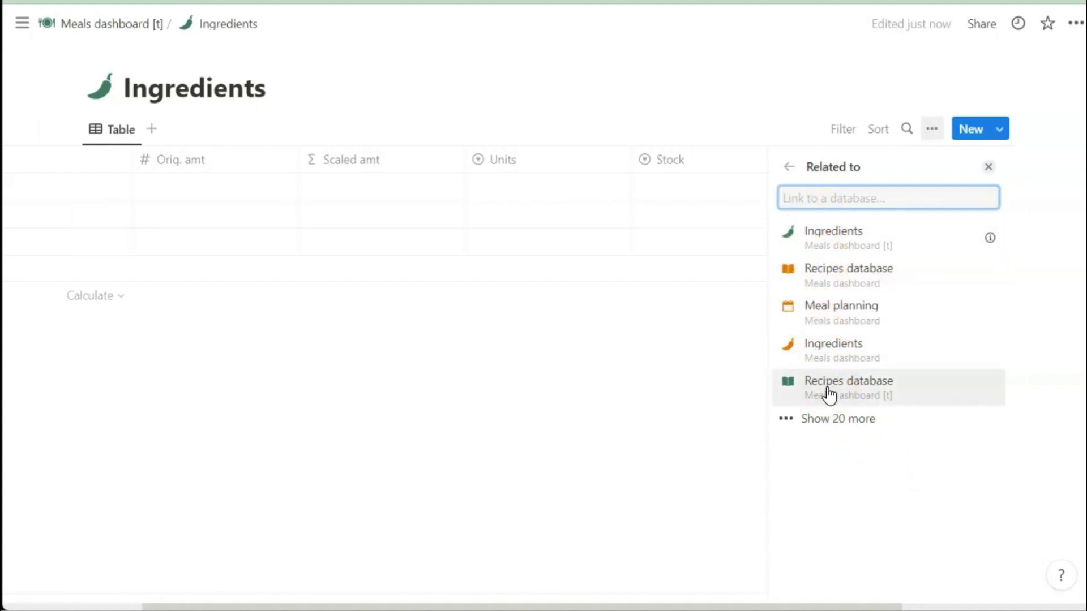
text(recipe)
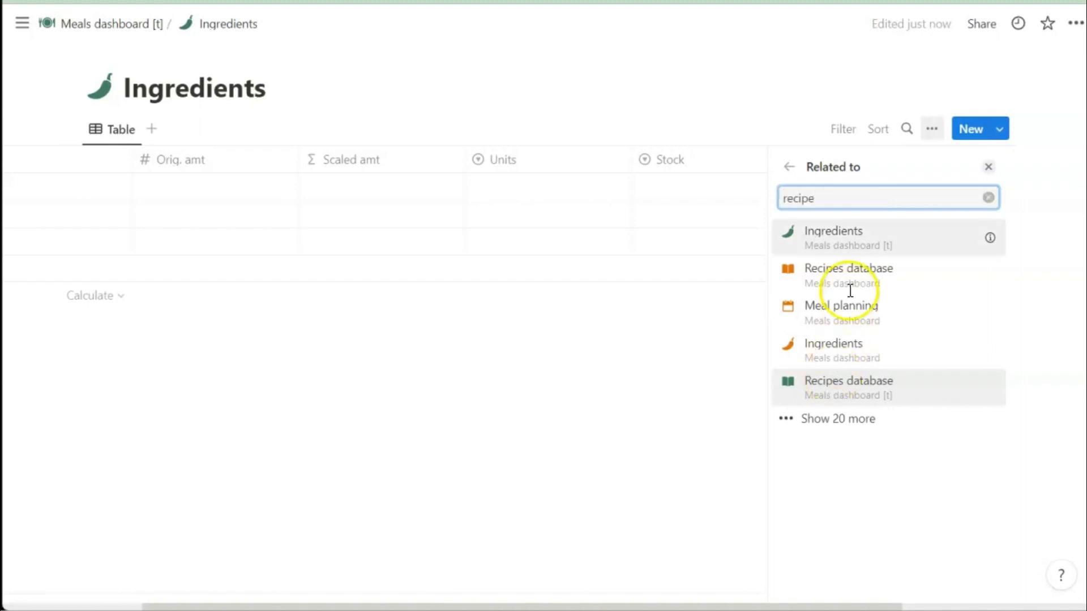
click(843, 311)
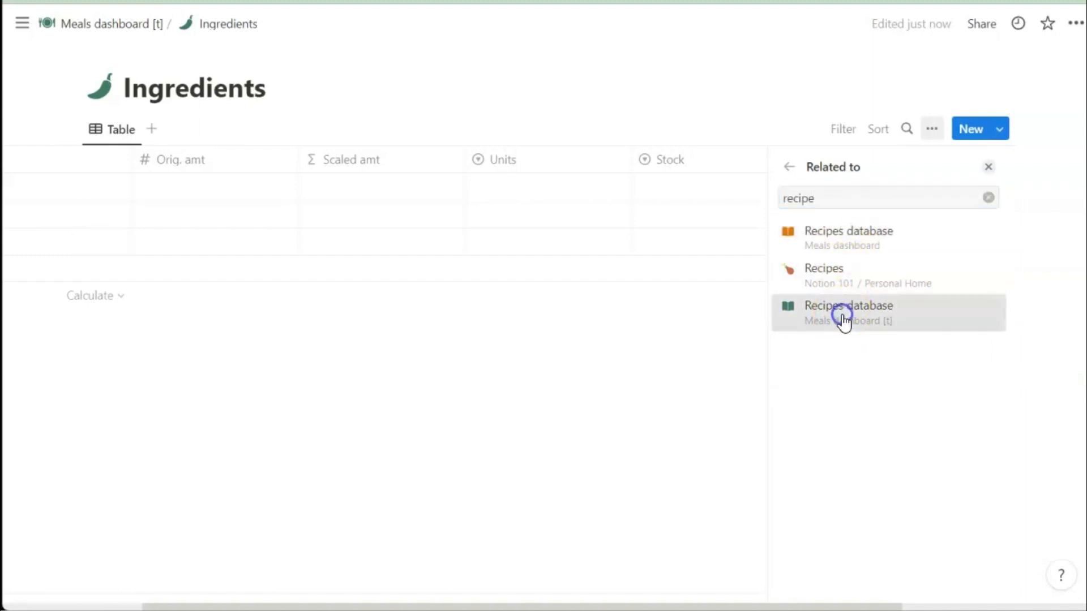
click(886, 311)
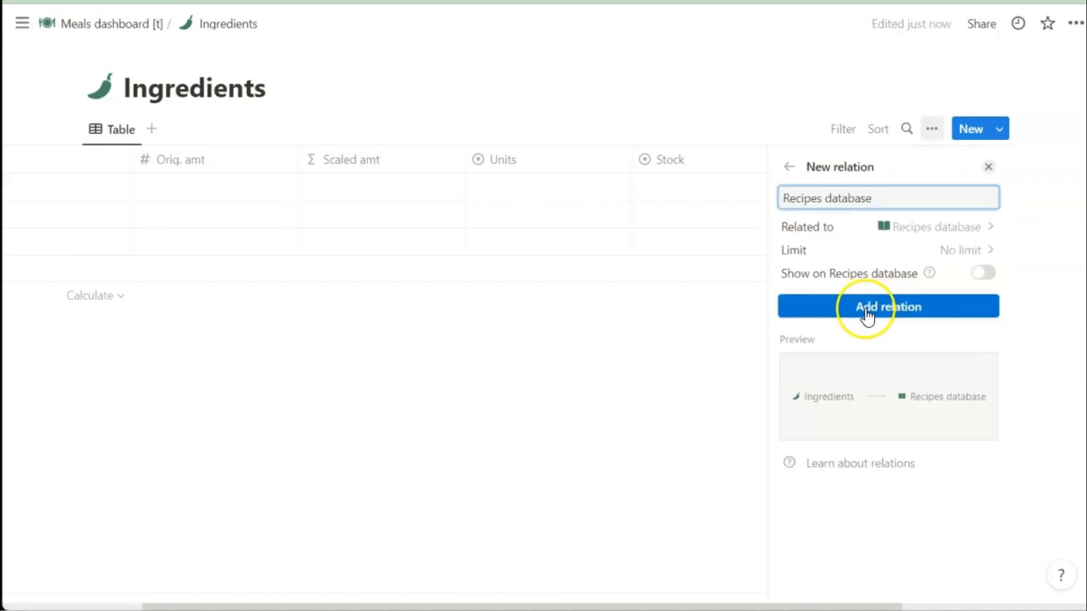
Step: Create the configured relation to the Recipes database without showing it on that database, and close the property settings
click(888, 304)
click(988, 168)
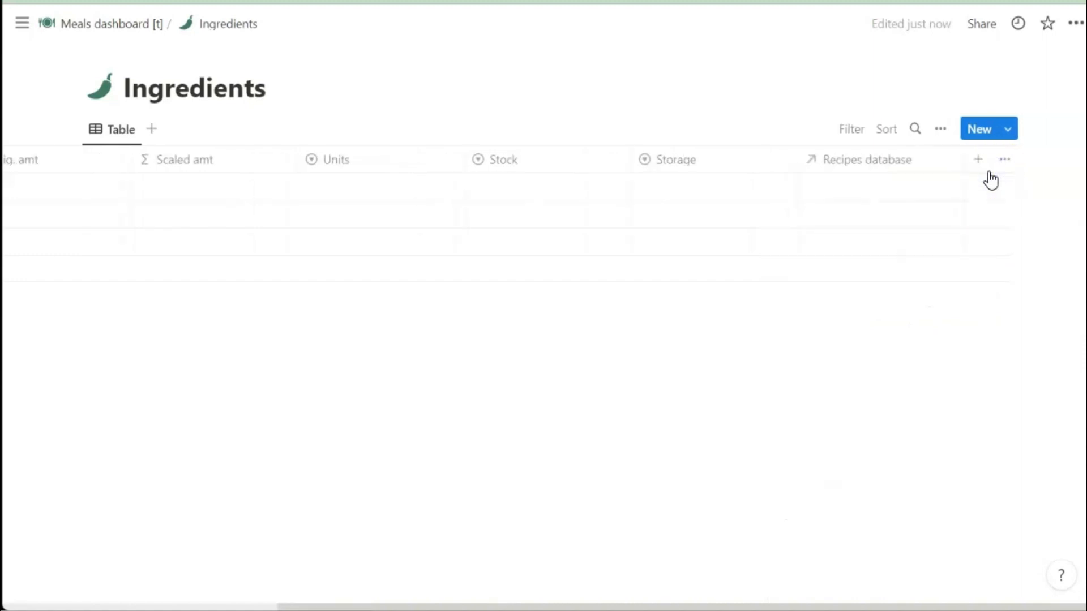
click(979, 168)
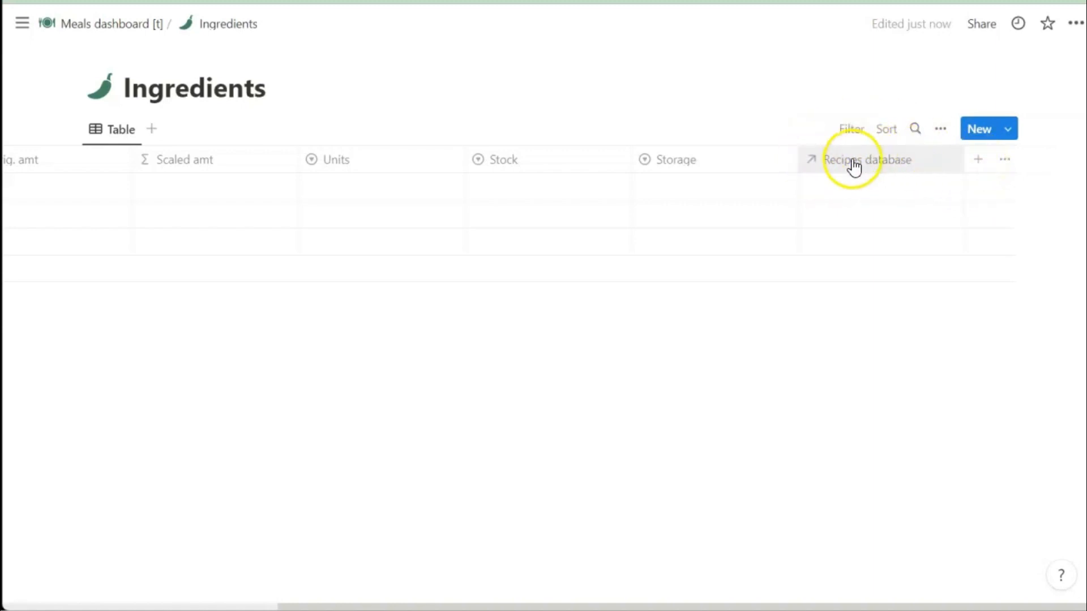
Step: Add a Rollup property to the Ingredients database that uses the Recipes database relation
click(978, 163)
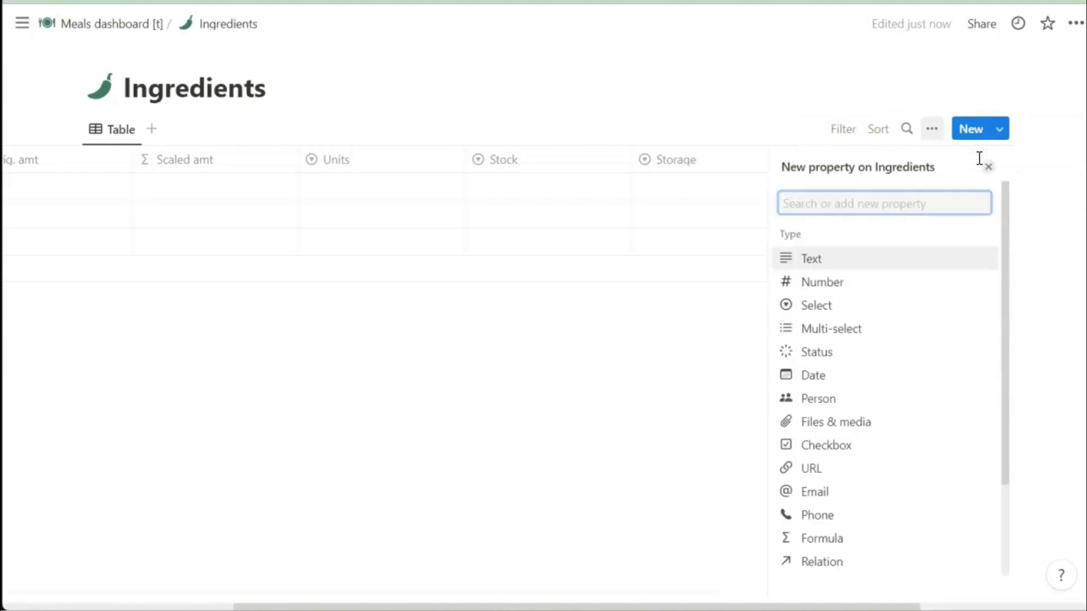
text(roll)
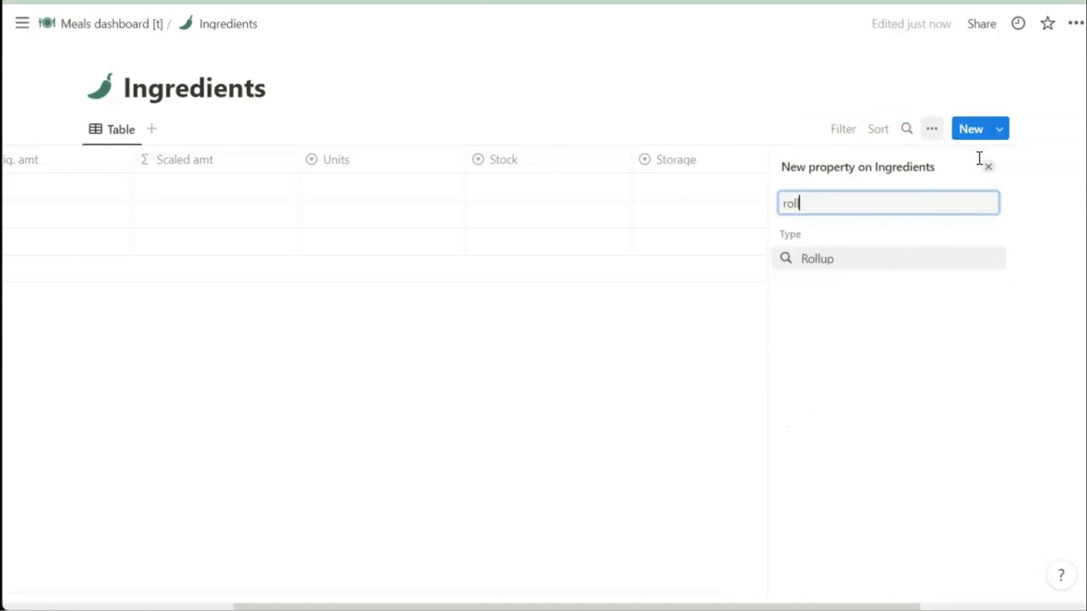
click(868, 261)
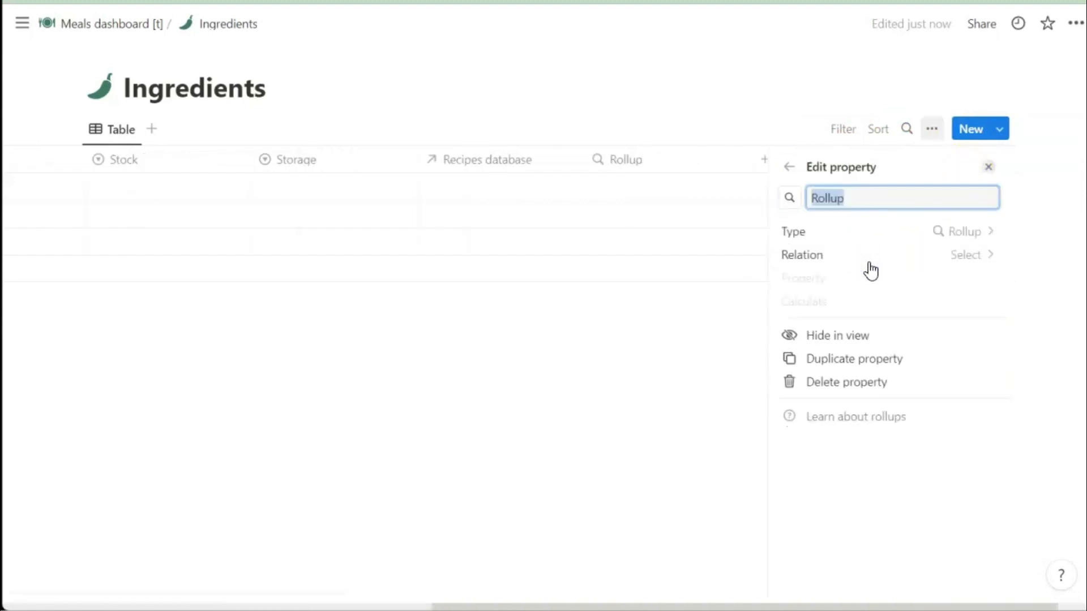
click(927, 255)
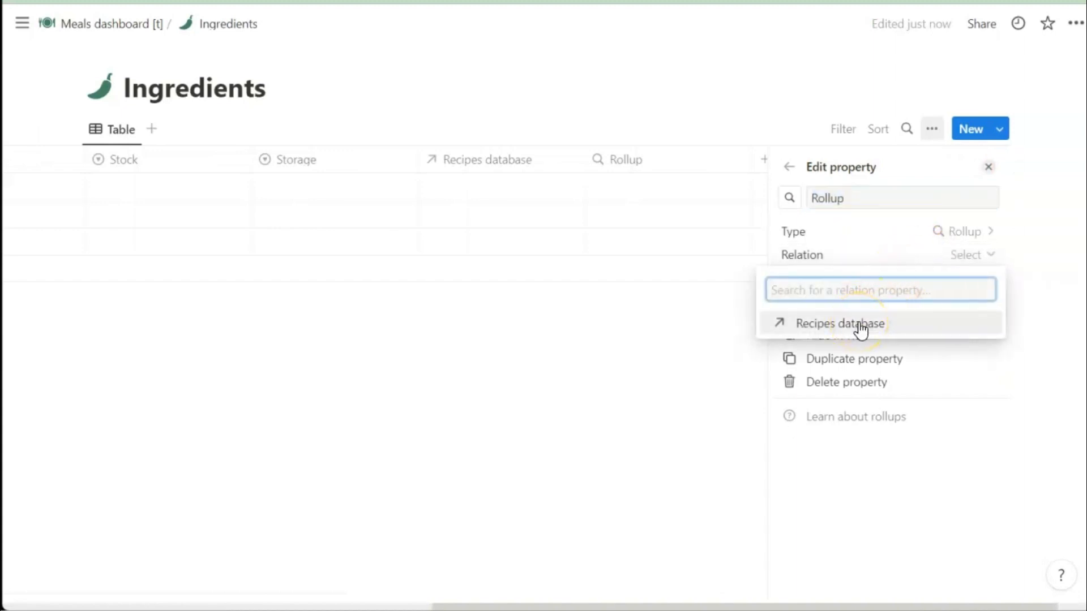
click(861, 328)
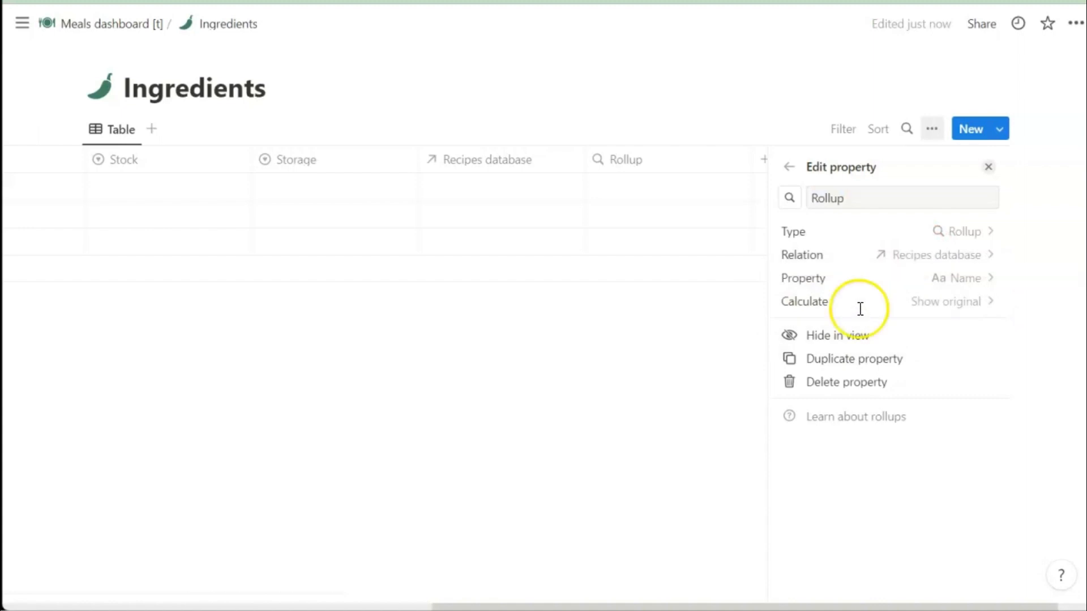
Step: Name the rollup "Orig. servings", have it calculate the Sum of the recipes' Orig. servings property, and close its settings
click(866, 198)
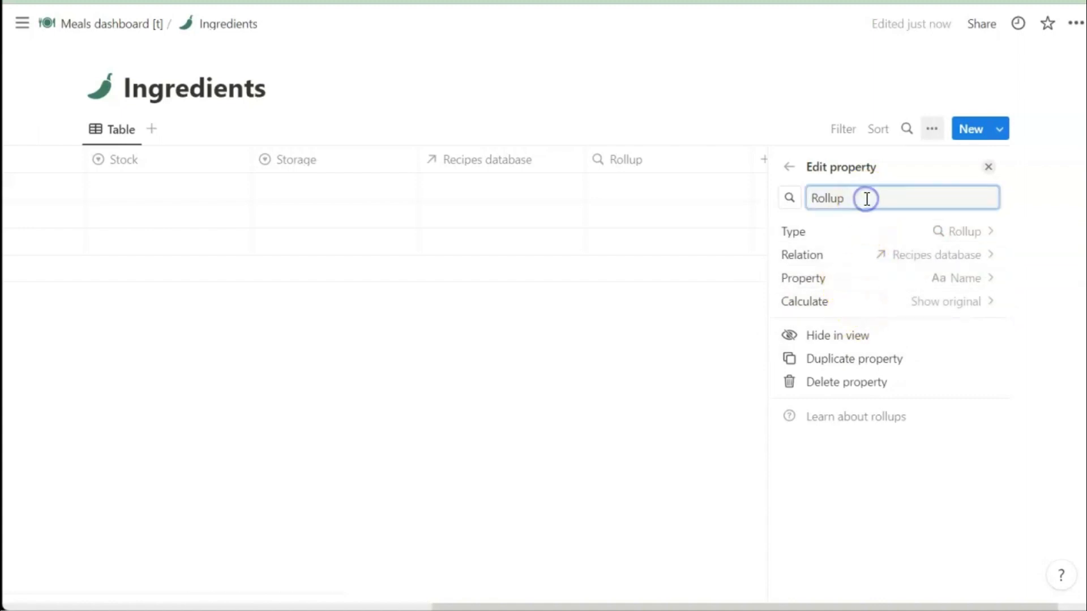
double_click(866, 199)
text(Orig. servings)
click(925, 278)
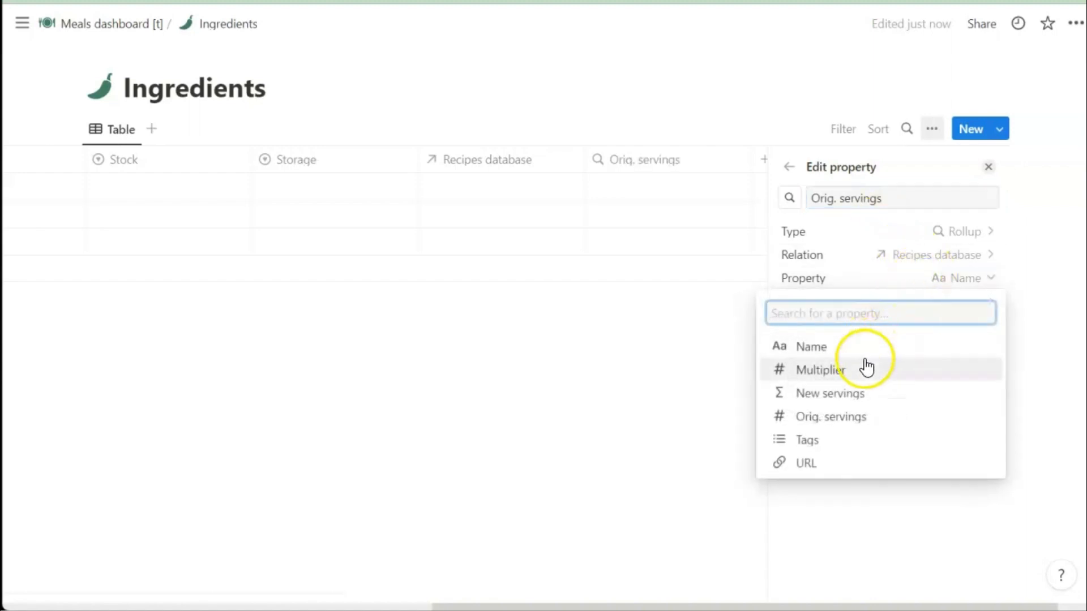
click(846, 417)
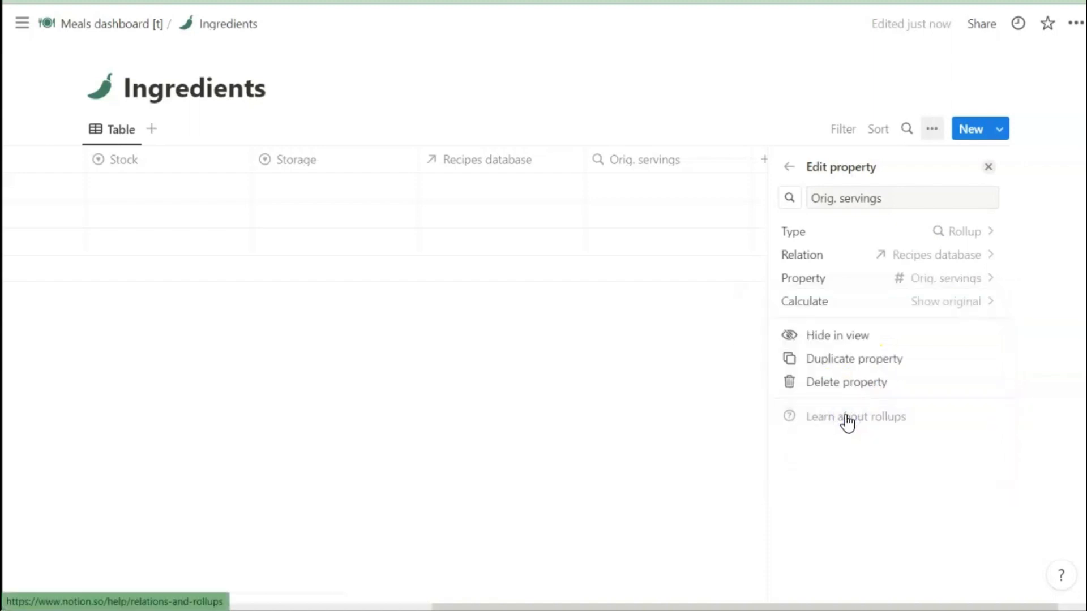
click(942, 304)
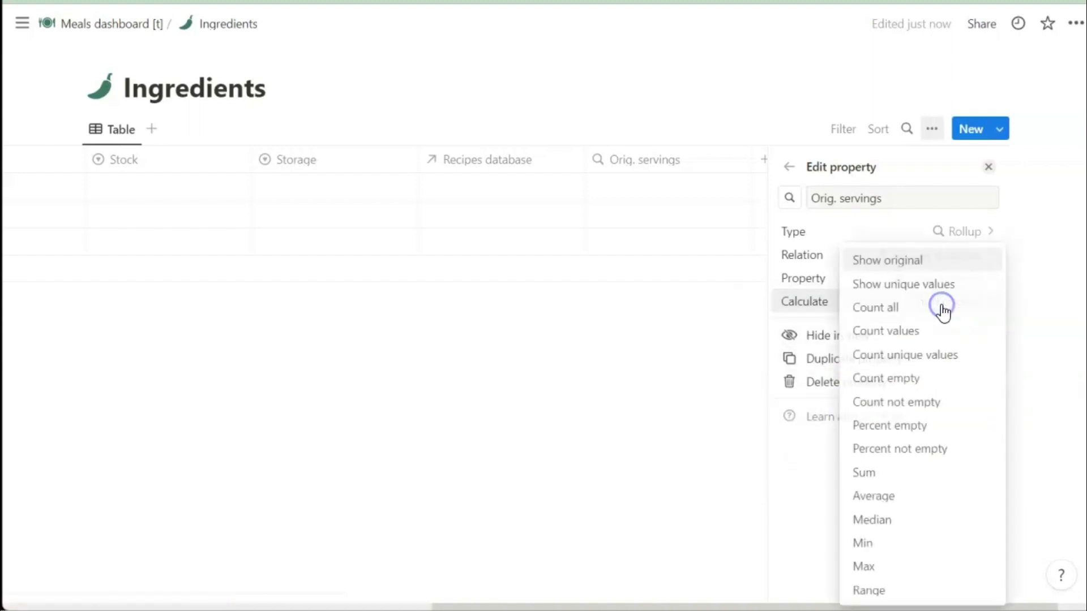
click(870, 475)
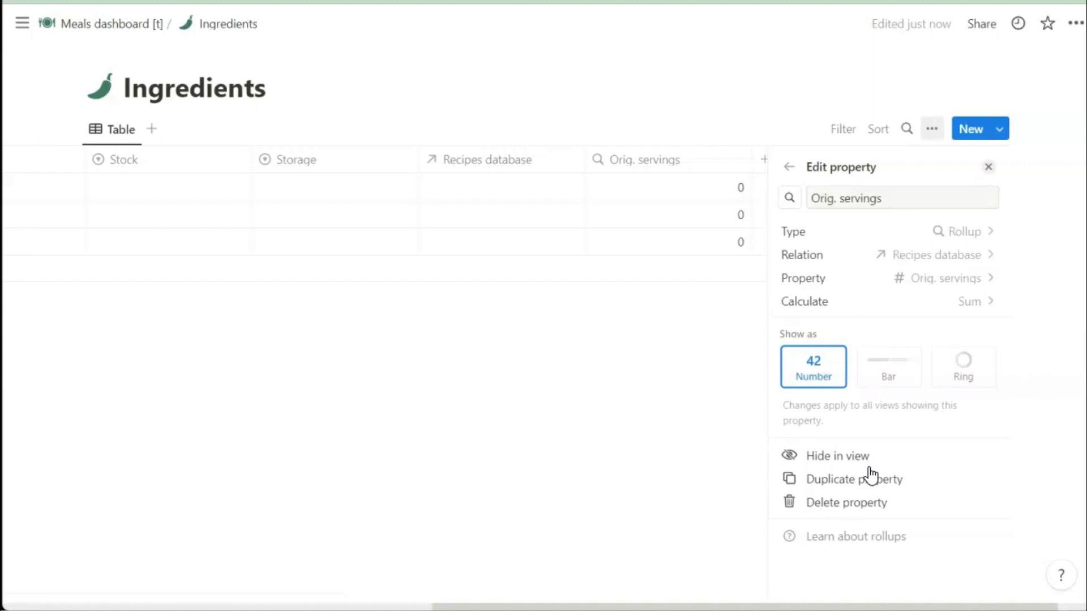
click(990, 170)
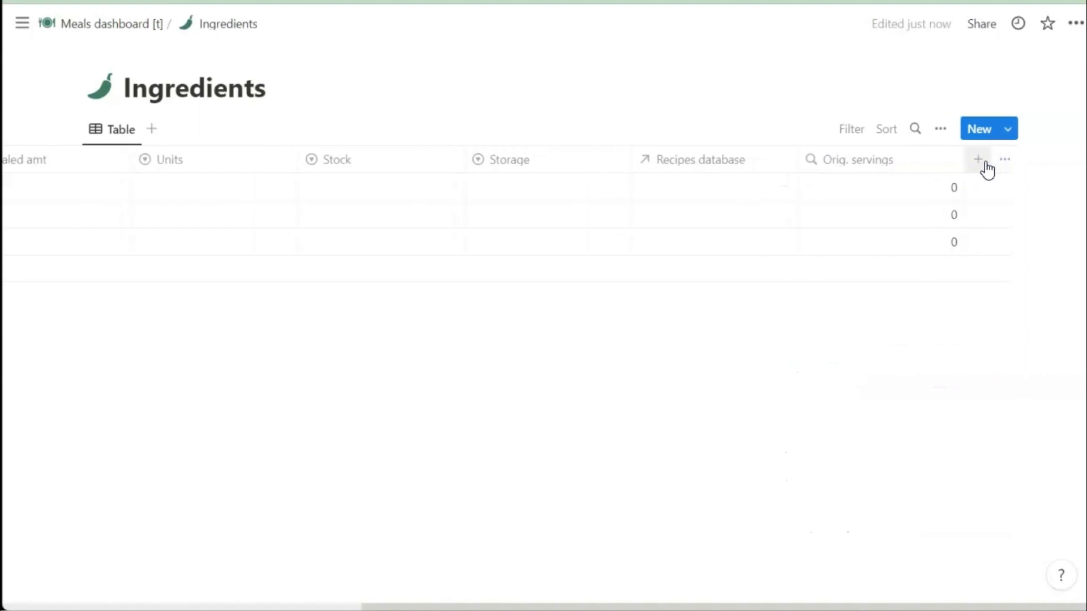
Step: Add a second Rollup property to the Ingredients database, also based on the Recipes database relation
click(979, 161)
text(roll)
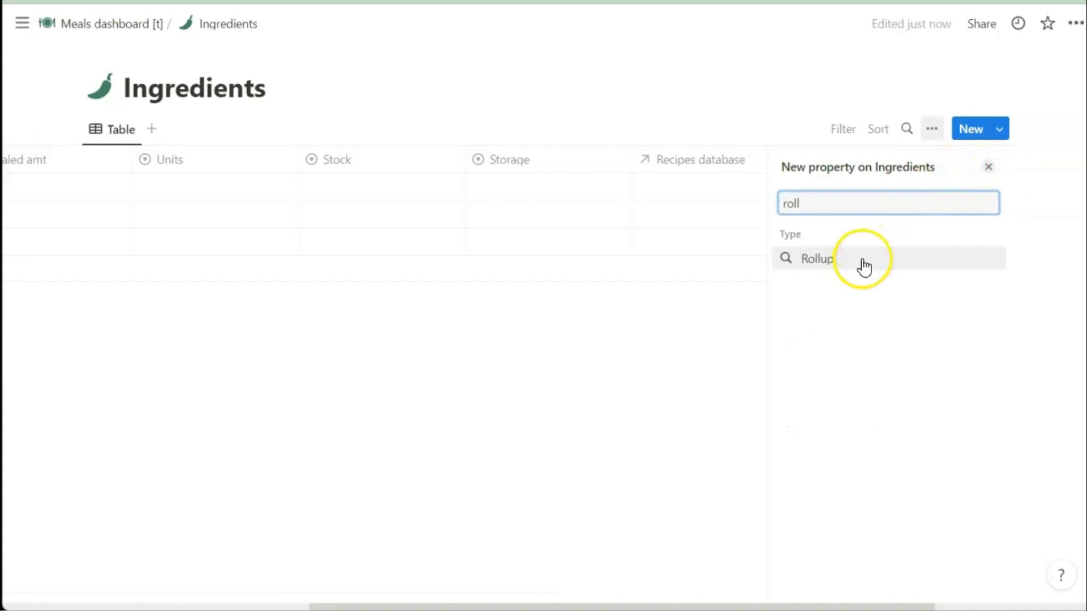
click(864, 260)
click(927, 260)
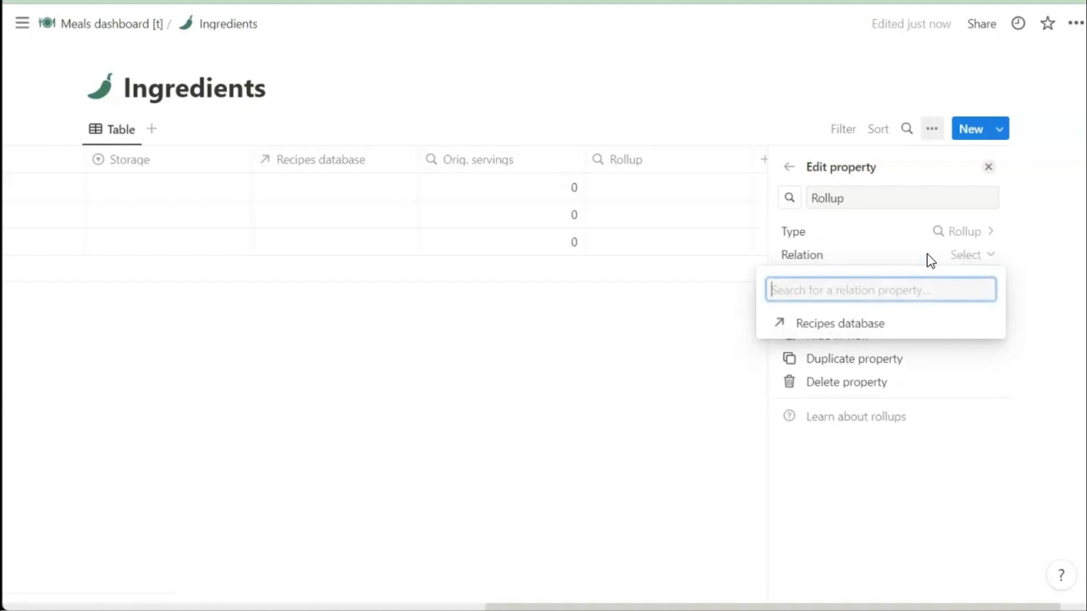
click(844, 327)
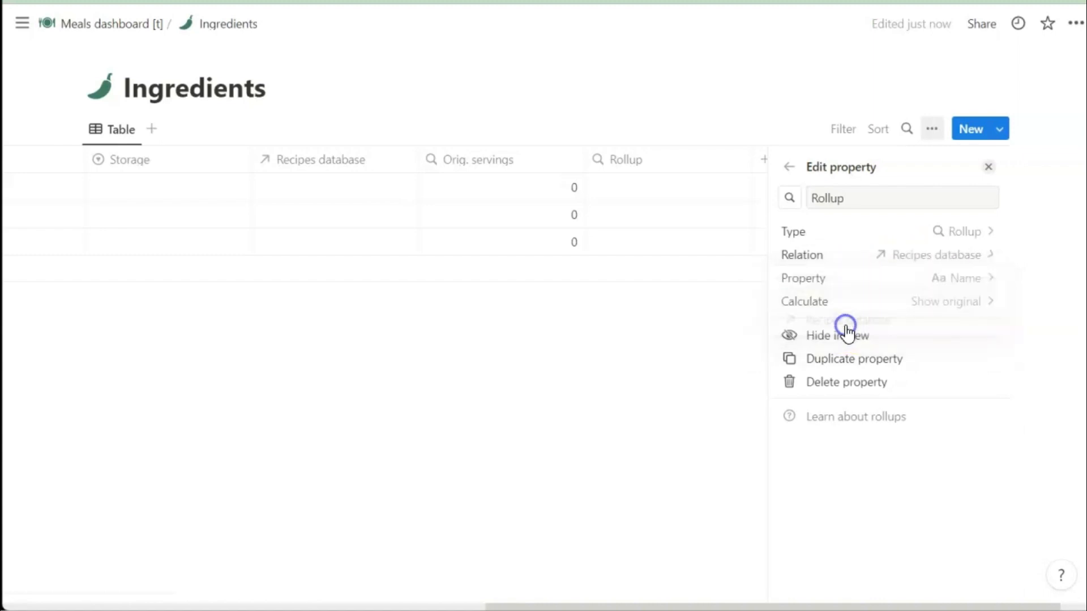
Step: Set the second rollup to the Sum of the recipes' New servings property, name it "New servings", and close its settings
click(950, 288)
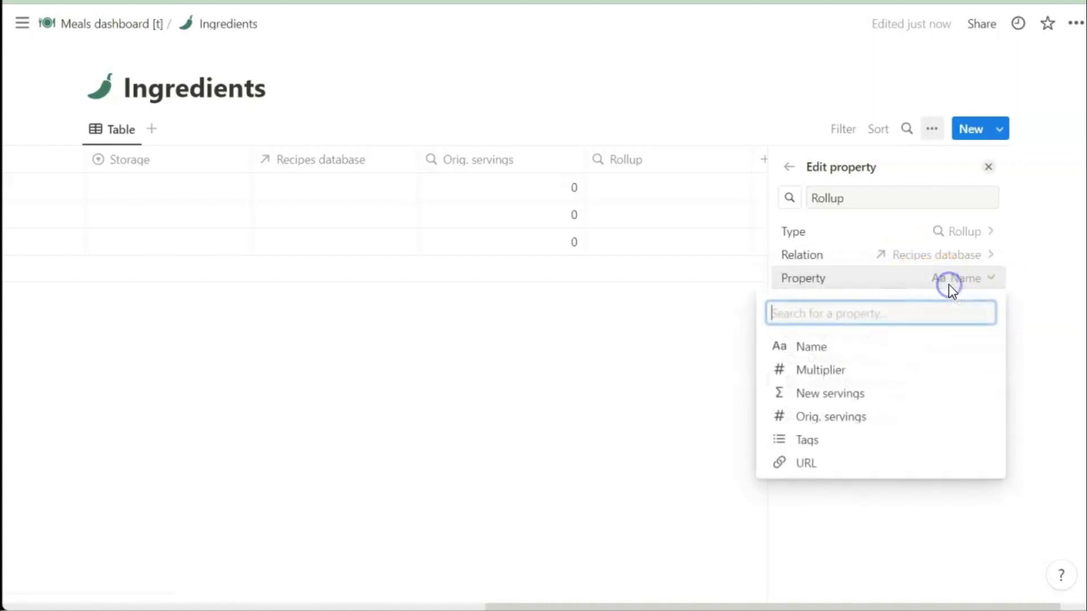
click(850, 400)
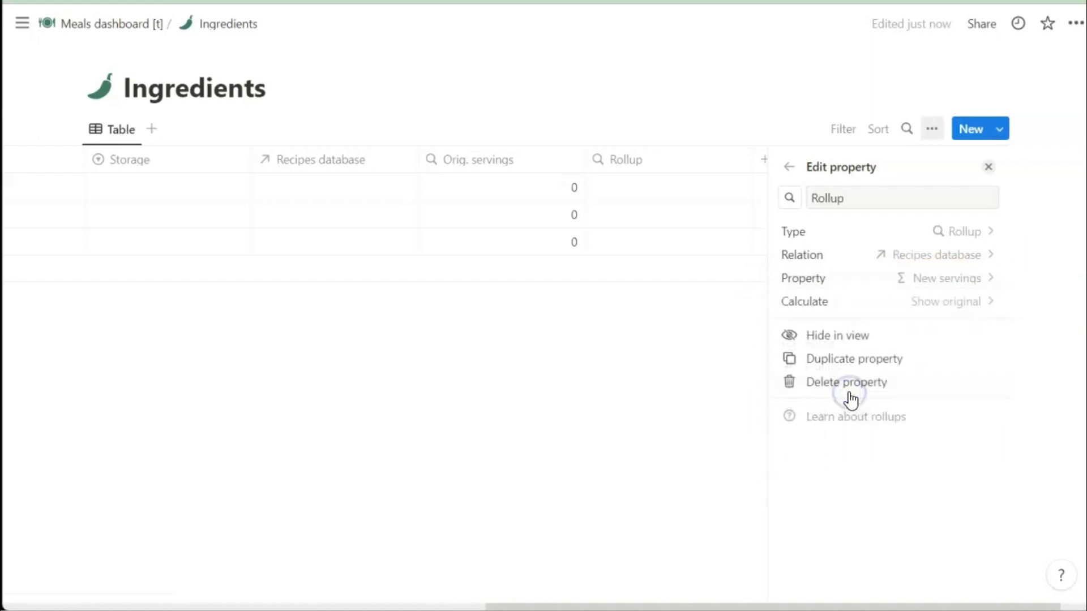
click(945, 313)
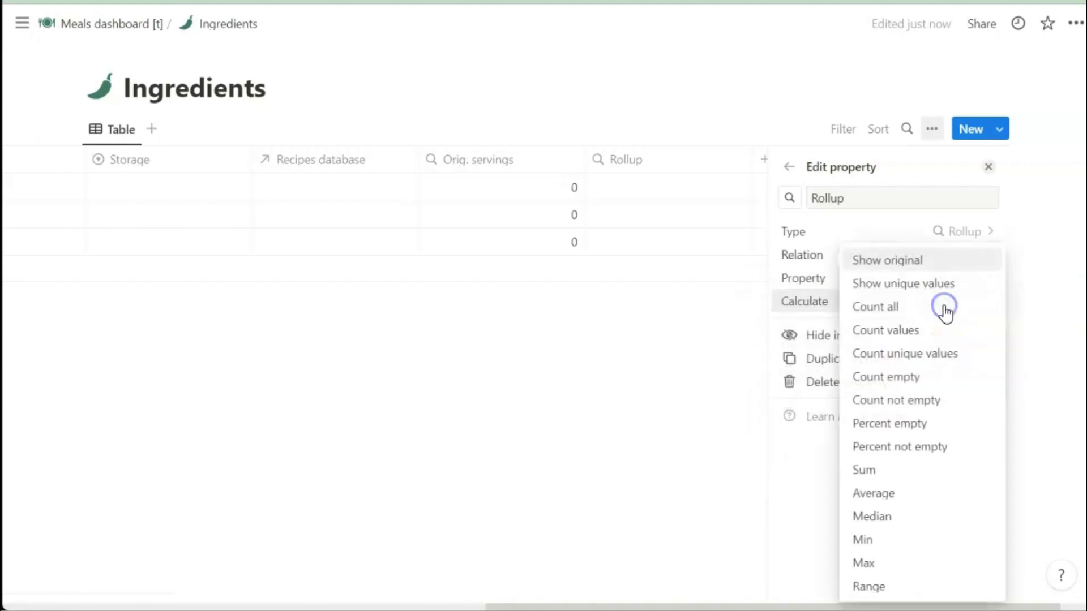
click(869, 477)
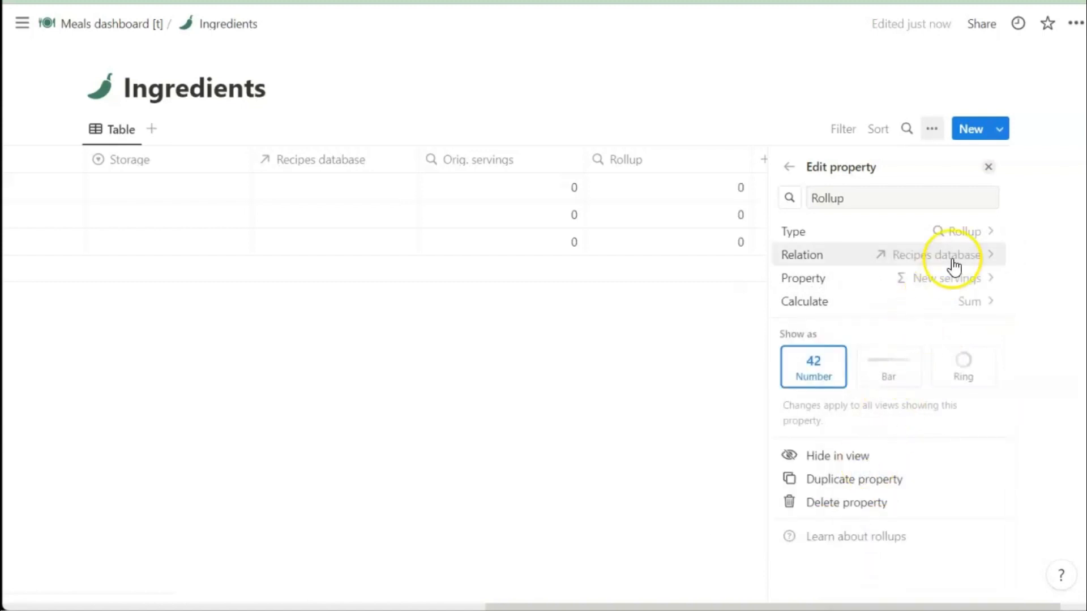
click(967, 201)
double_click(966, 200)
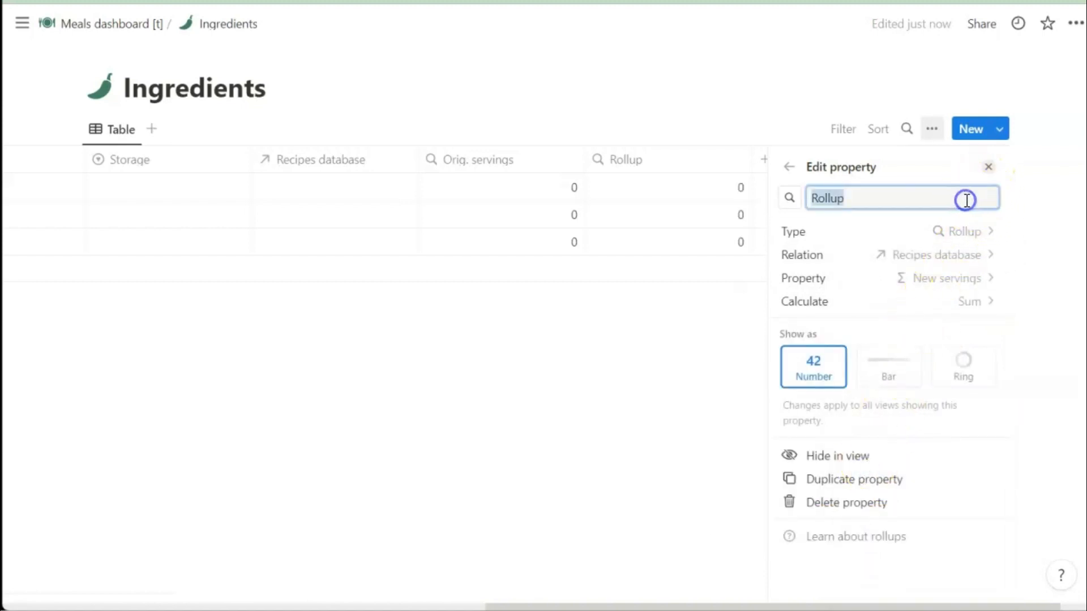
text(New servings)
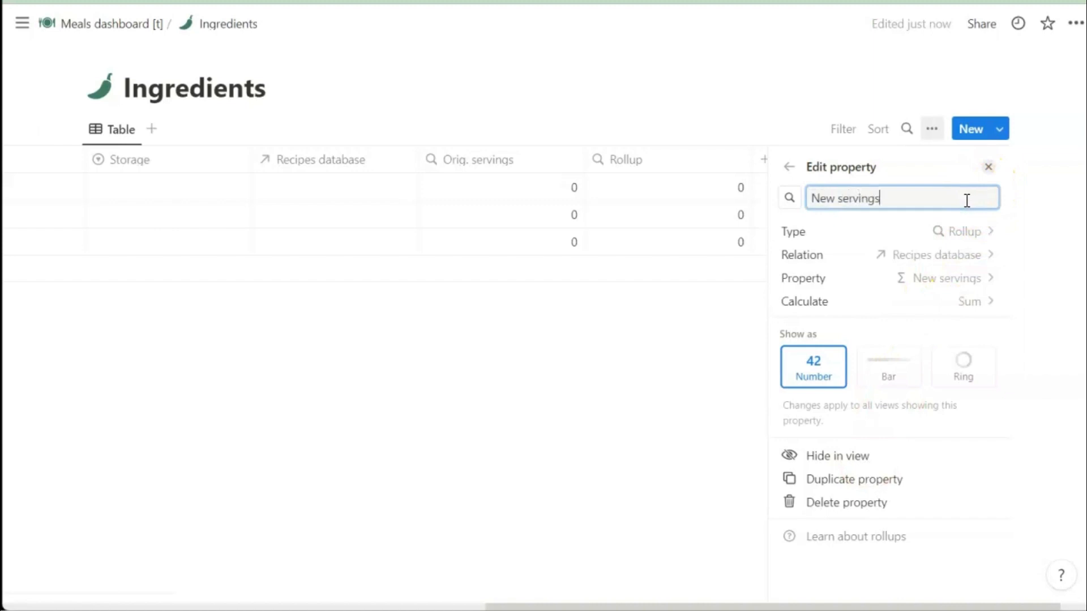
click(988, 168)
click(988, 169)
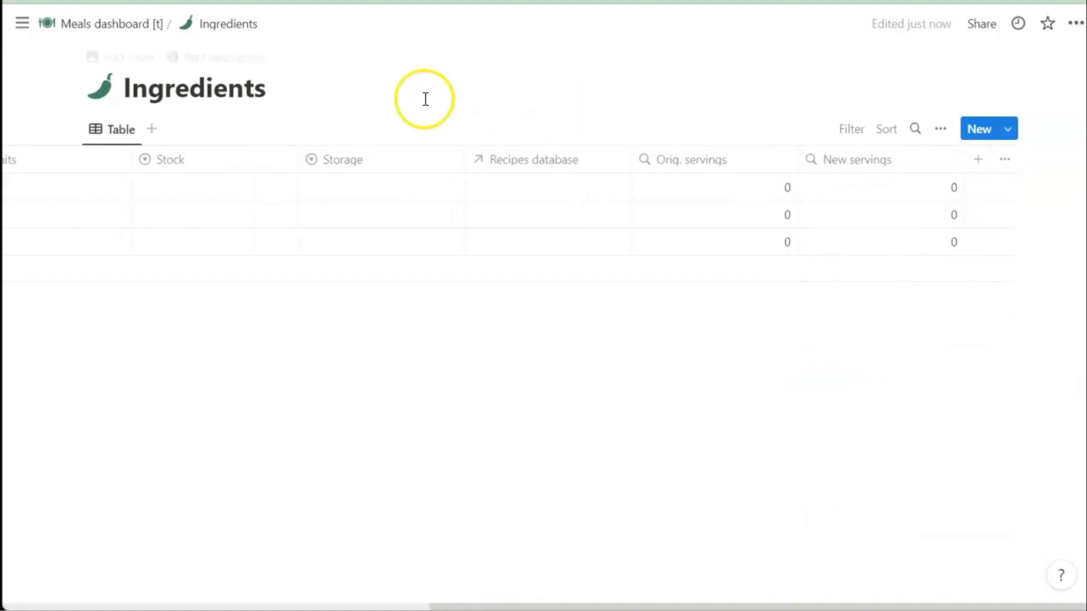
Step: Enter the Scaled amt formula as prop("Orig. amt") * prop("New servings") / prop("Orig. servings")
mouse_move(379, 314)
scroll(378, 314, left, 10)
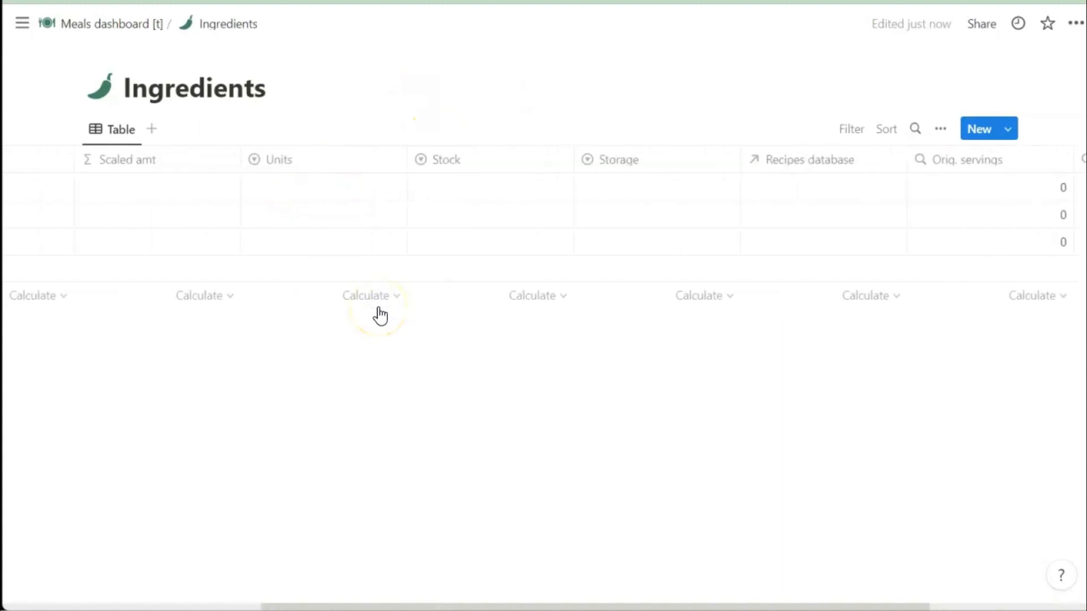
click(436, 170)
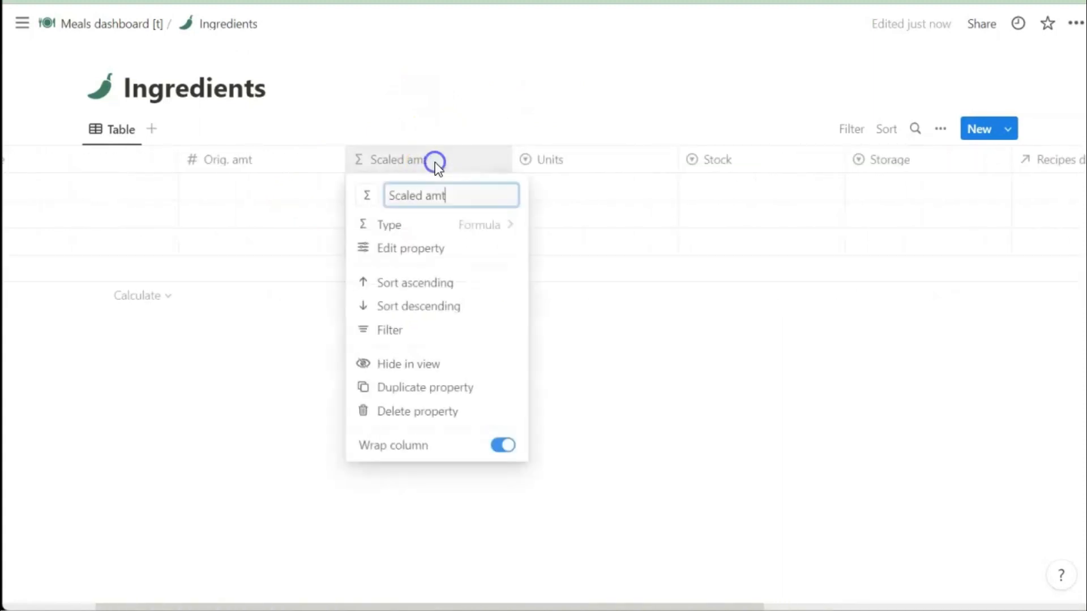
click(417, 249)
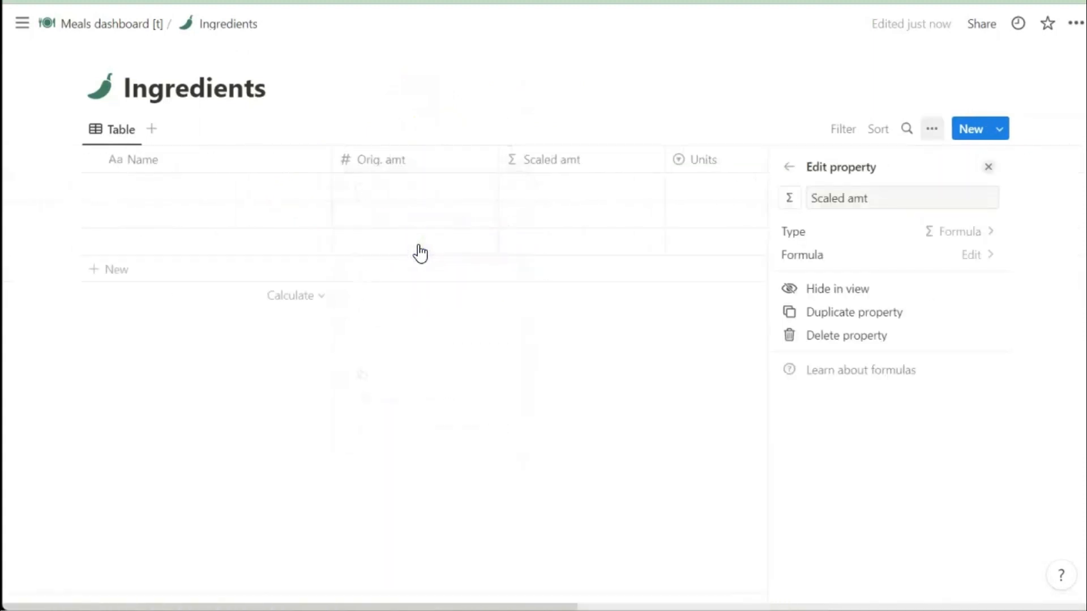
click(807, 256)
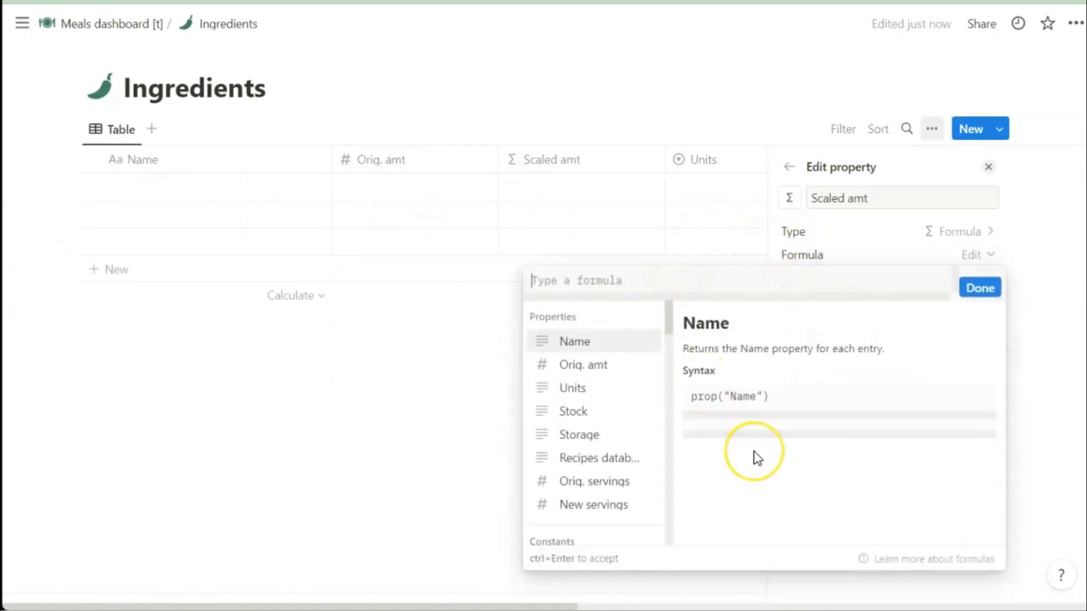
click(587, 366)
text(*)
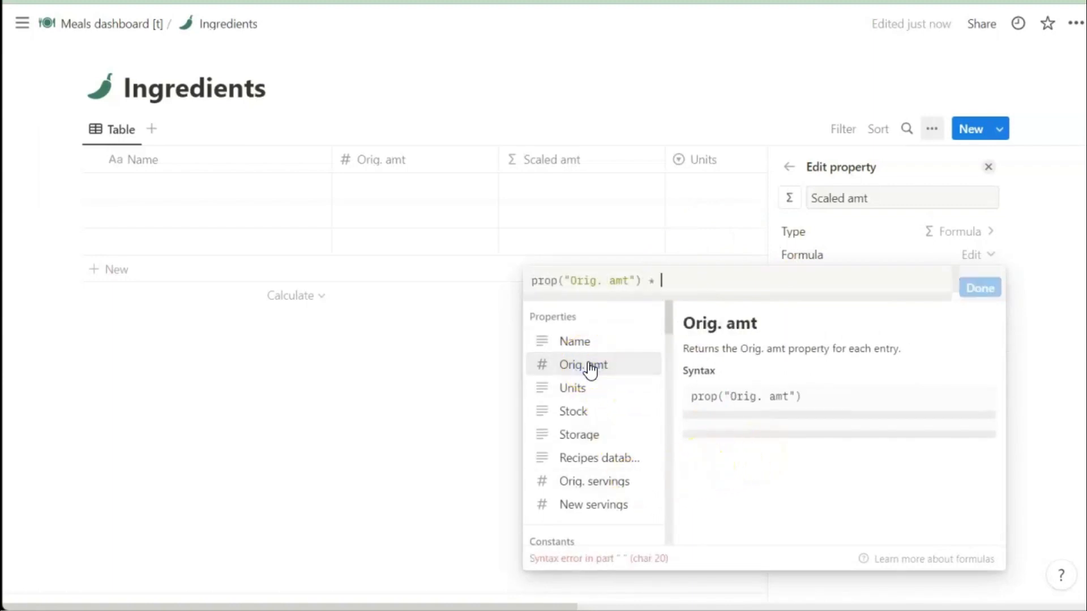
click(579, 509)
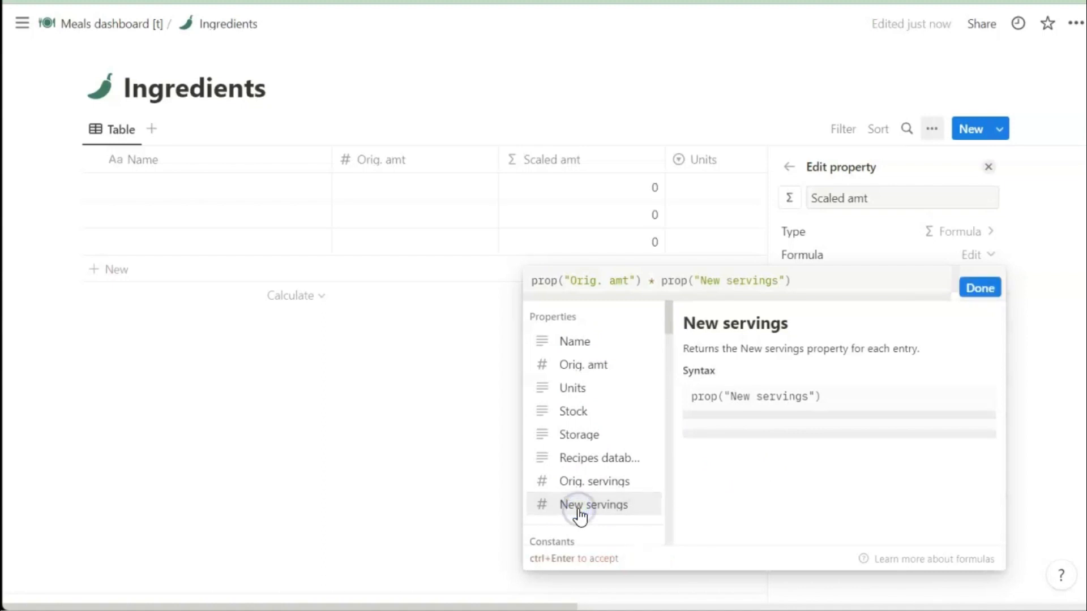
text(/)
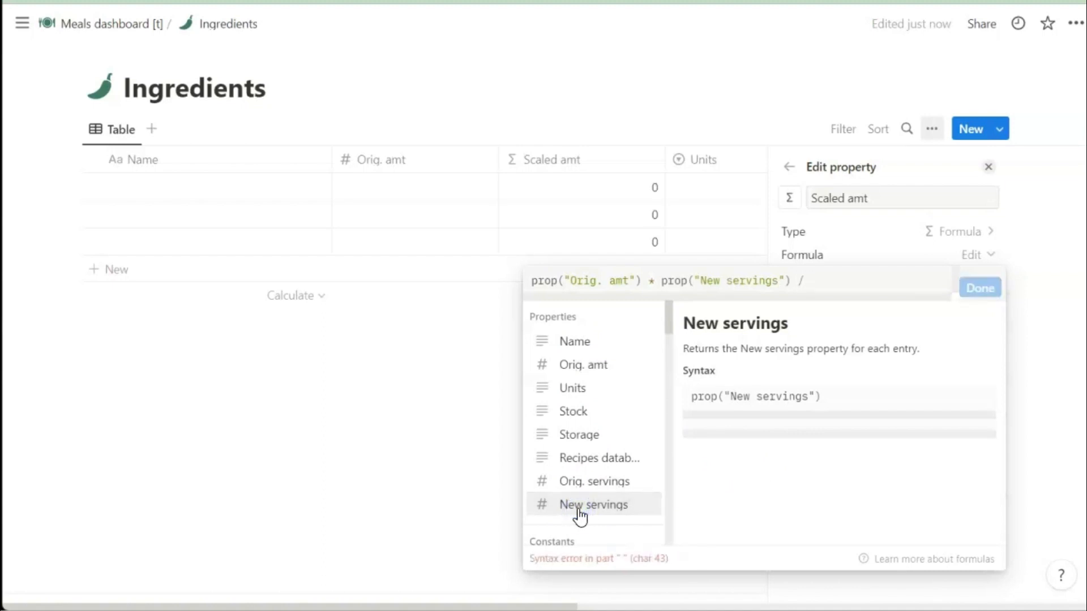
click(582, 484)
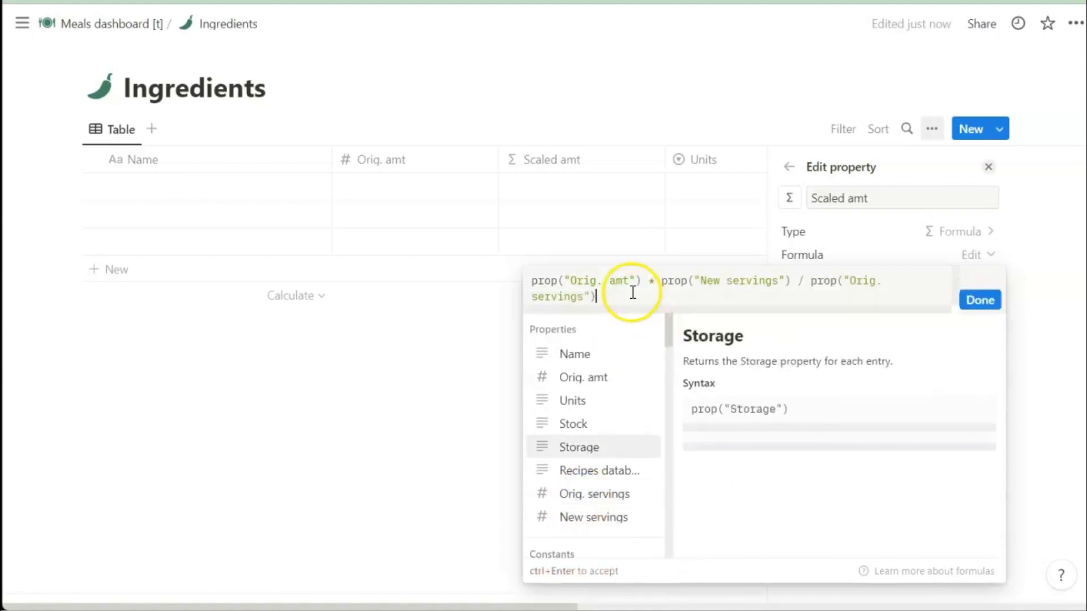
Step: Start wrapping the Scaled amt formula in an if() that tests prop("New servings") == 0, keeping the scaling calculation intact
click(529, 277)
text(if()
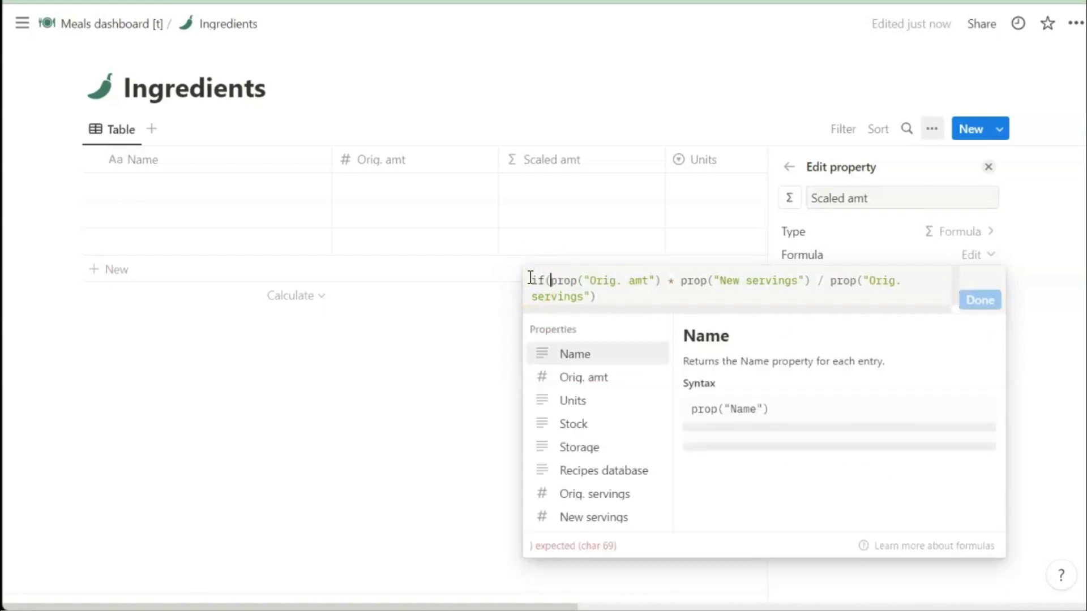
click(583, 517)
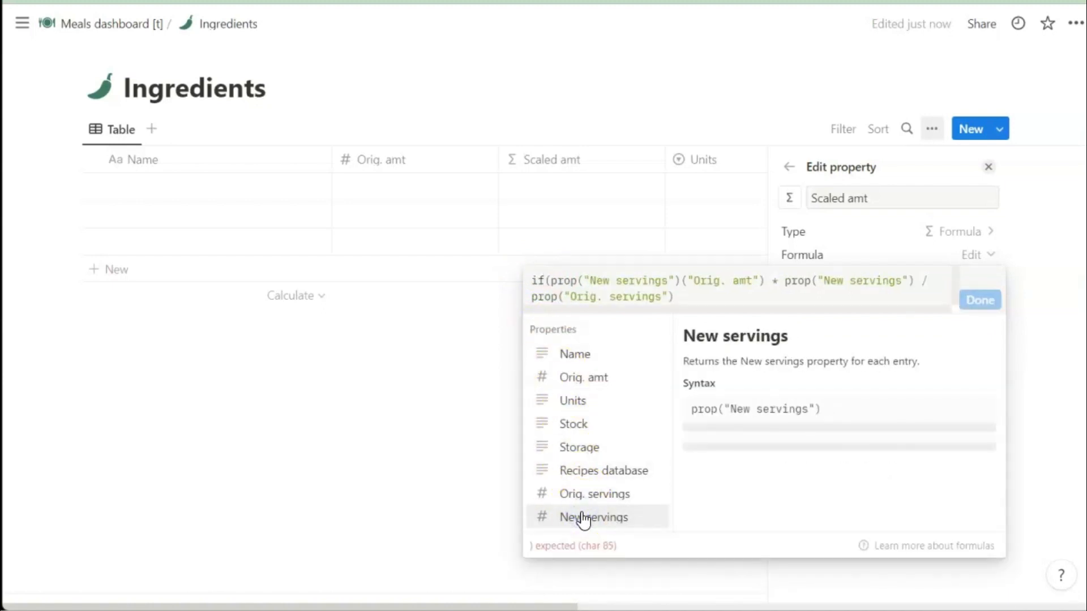
text(== )
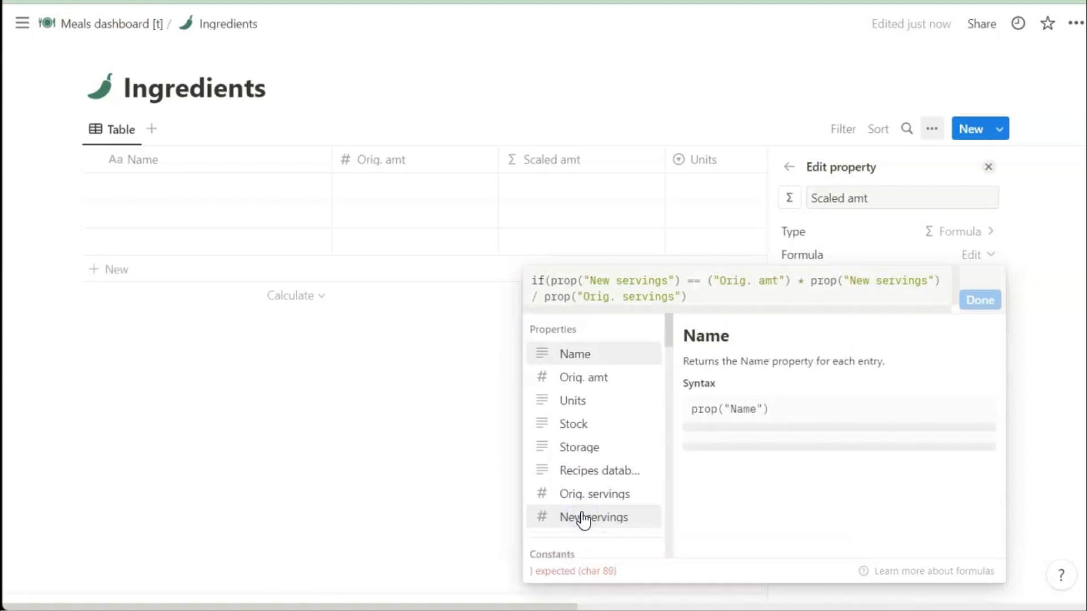
text(0,)
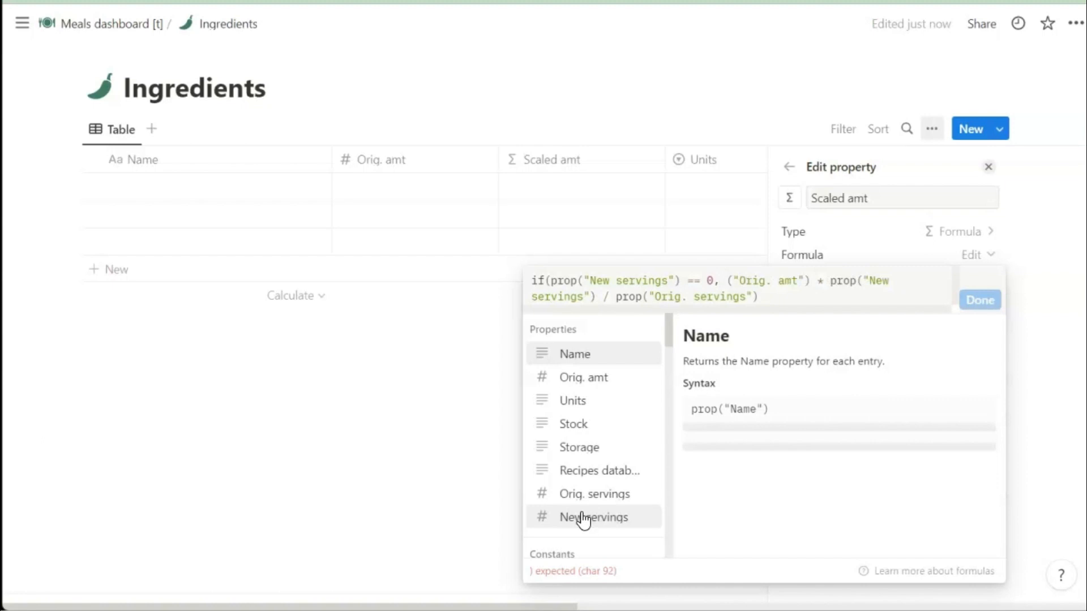
text( prop)
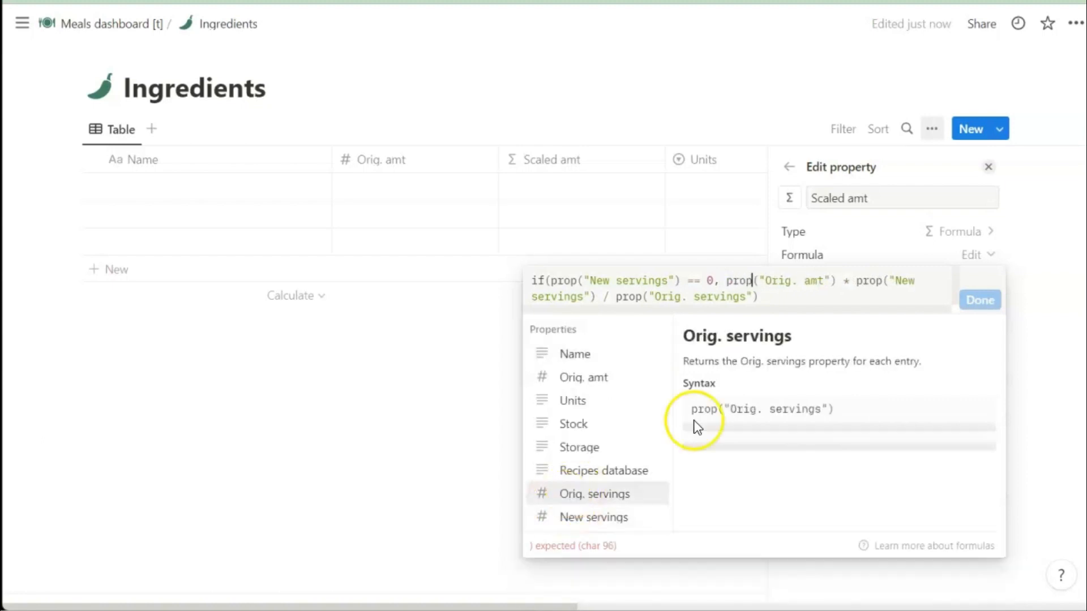
Step: Make prop("Orig. amt") the if() result for zero New servings, close the parenthesis, and accept the Scaled amt formula
click(725, 281)
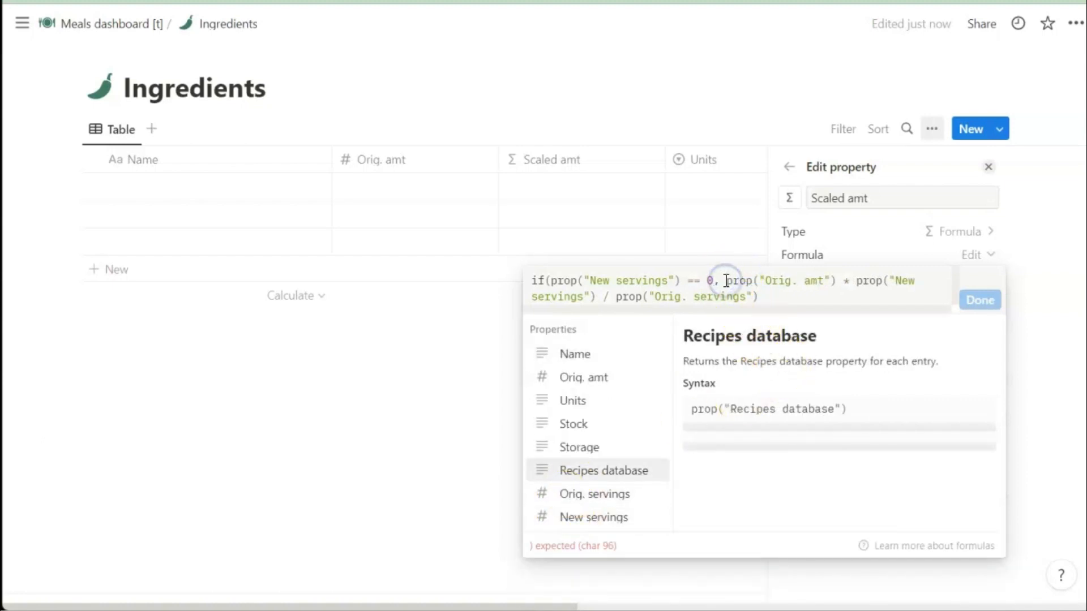
text(,)
key(BackSpace)
text(,)
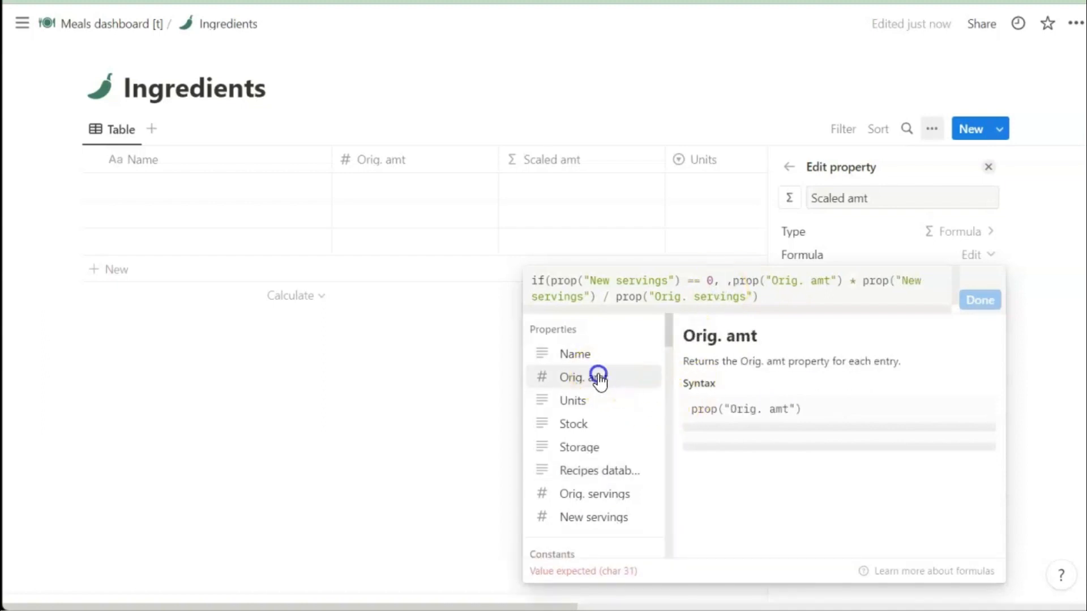
click(594, 377)
click(723, 281)
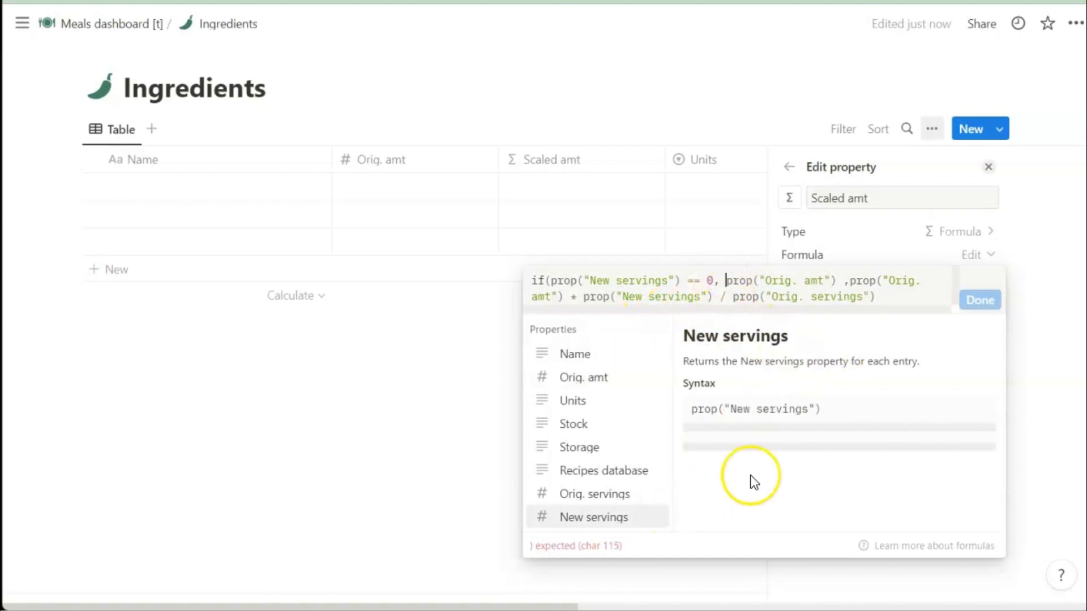
click(913, 298)
text())
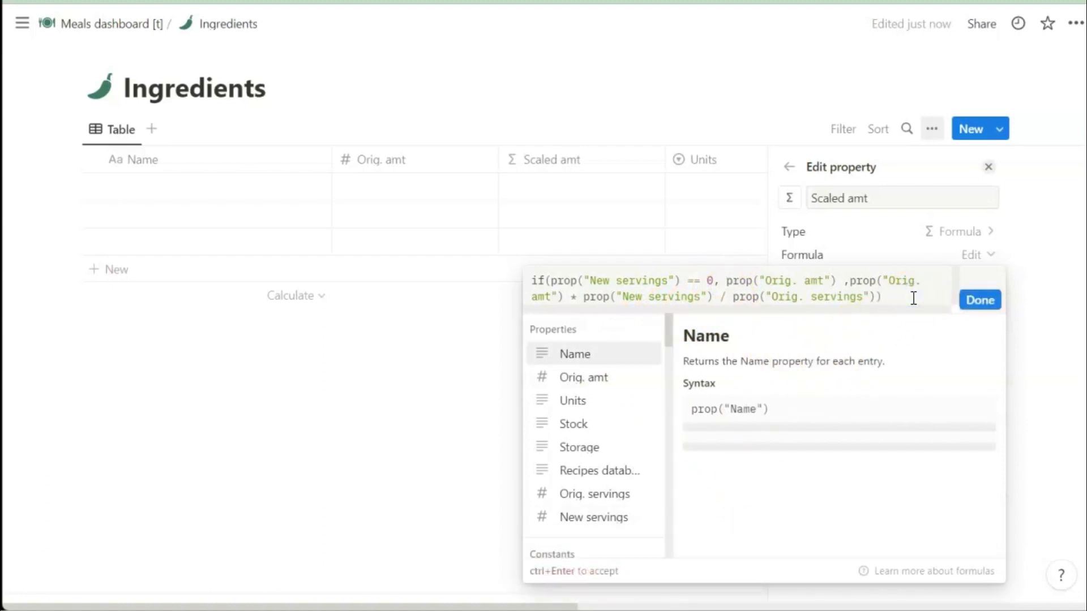
click(979, 300)
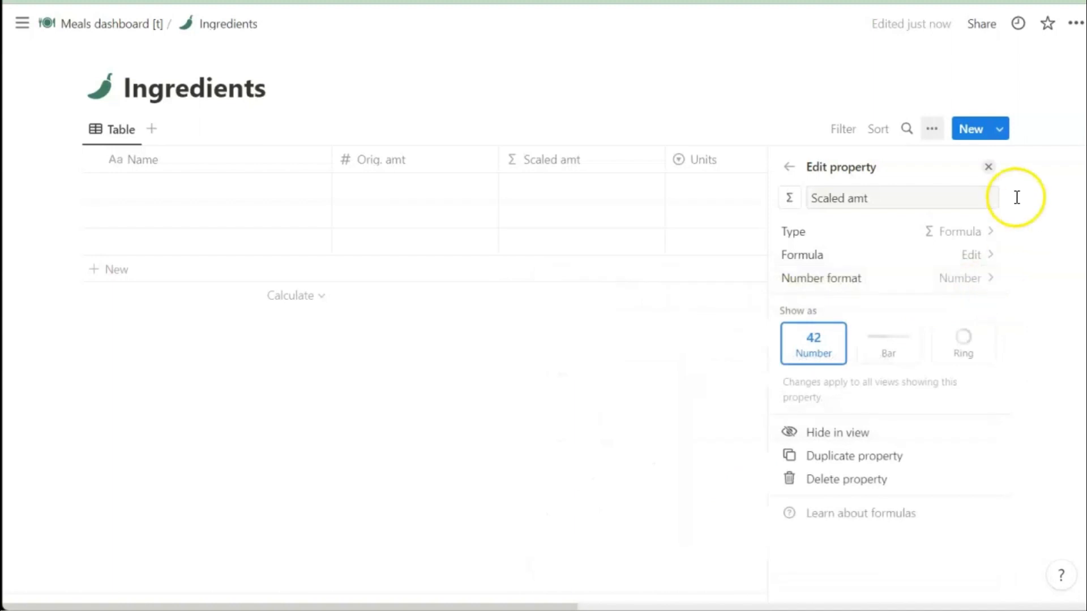
click(988, 168)
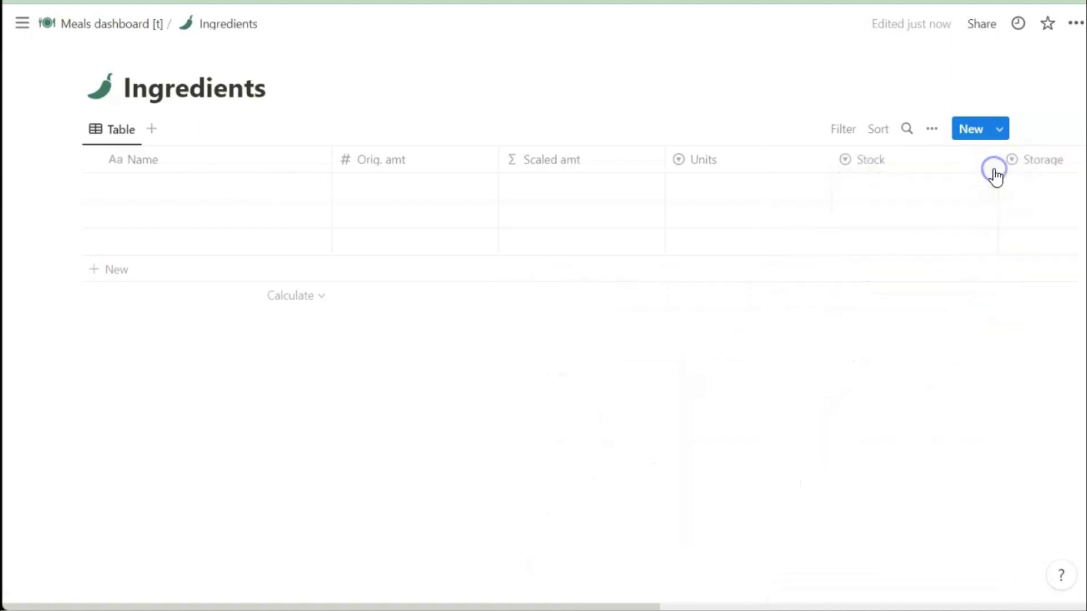
Step: Open the Meal planning page from the Meals dashboard and rename its Name property to "Dates"
click(134, 28)
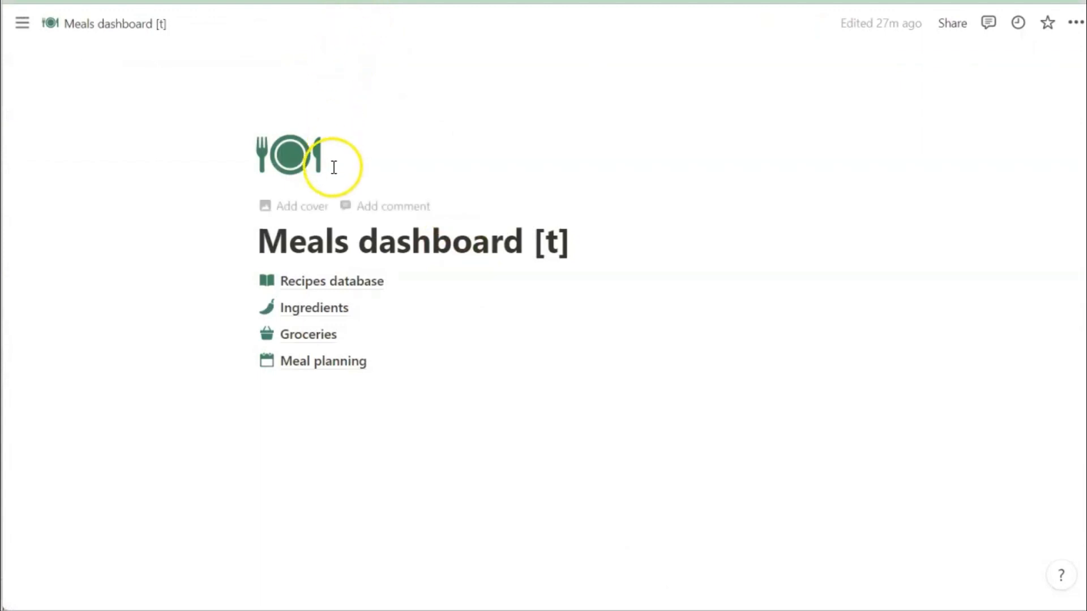
click(299, 368)
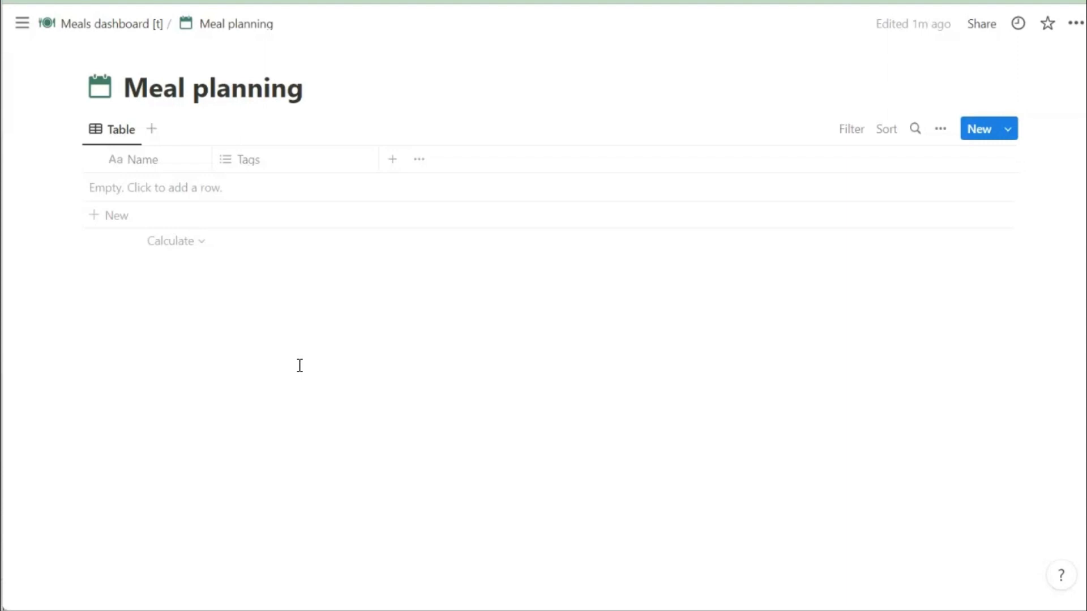
click(181, 159)
double_click(184, 195)
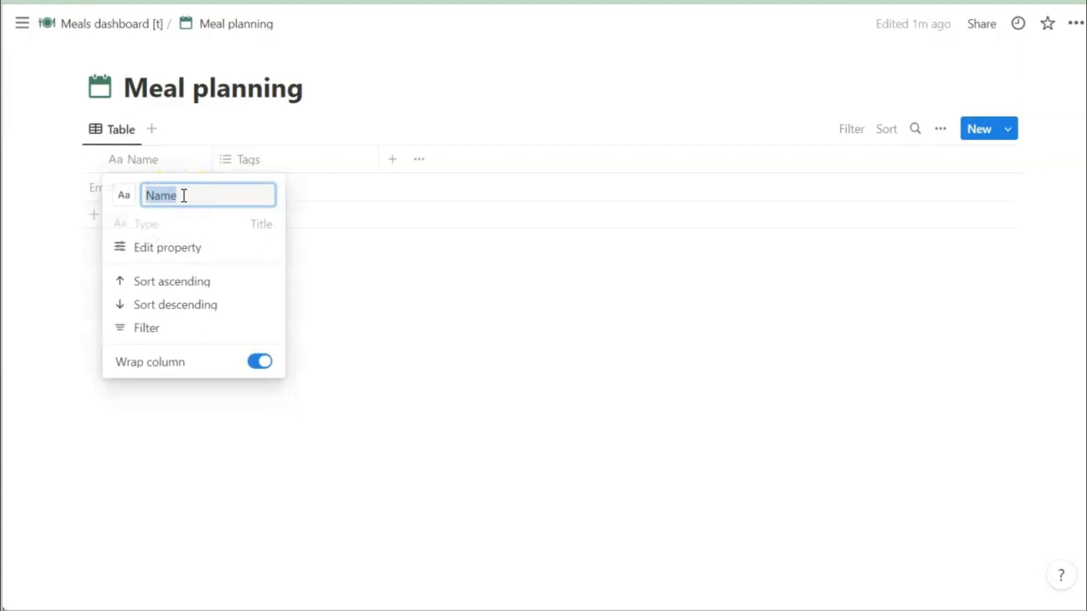
text(Dates)
click(375, 88)
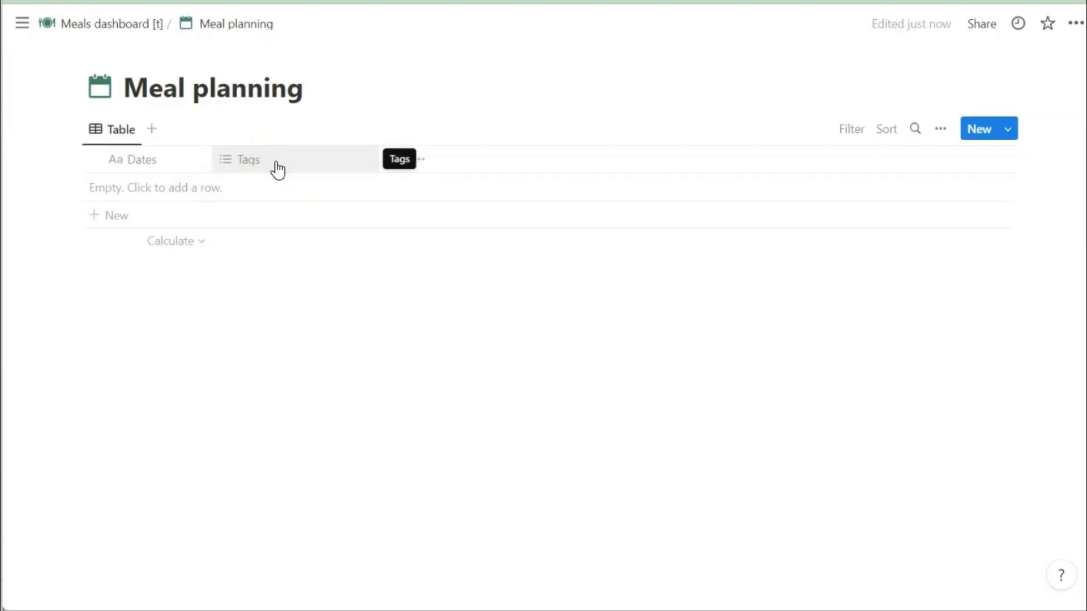
Step: Switch to a blank Excel sheet and enter the start date 10/03/2023 in cell A1
drag(278, 170, 323, 316)
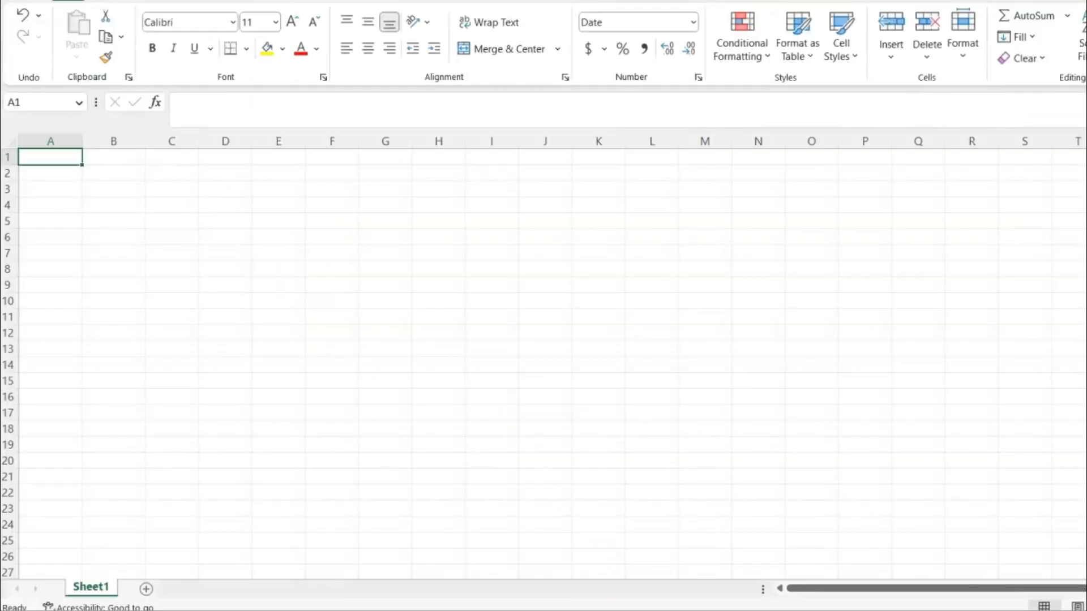
click(66, 160)
text(10/)
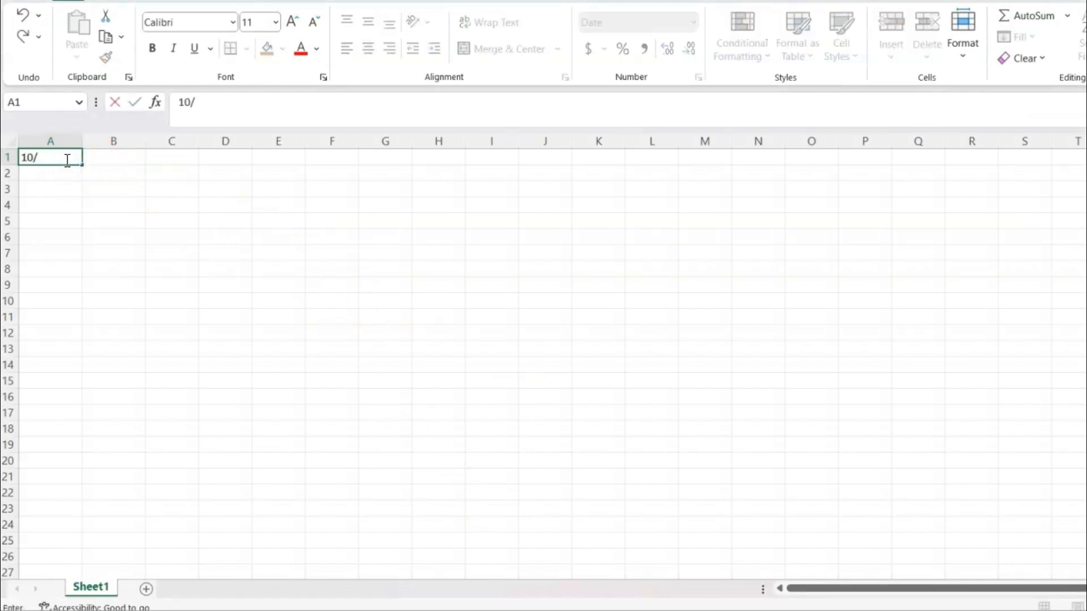
text(03/2023)
key(Return)
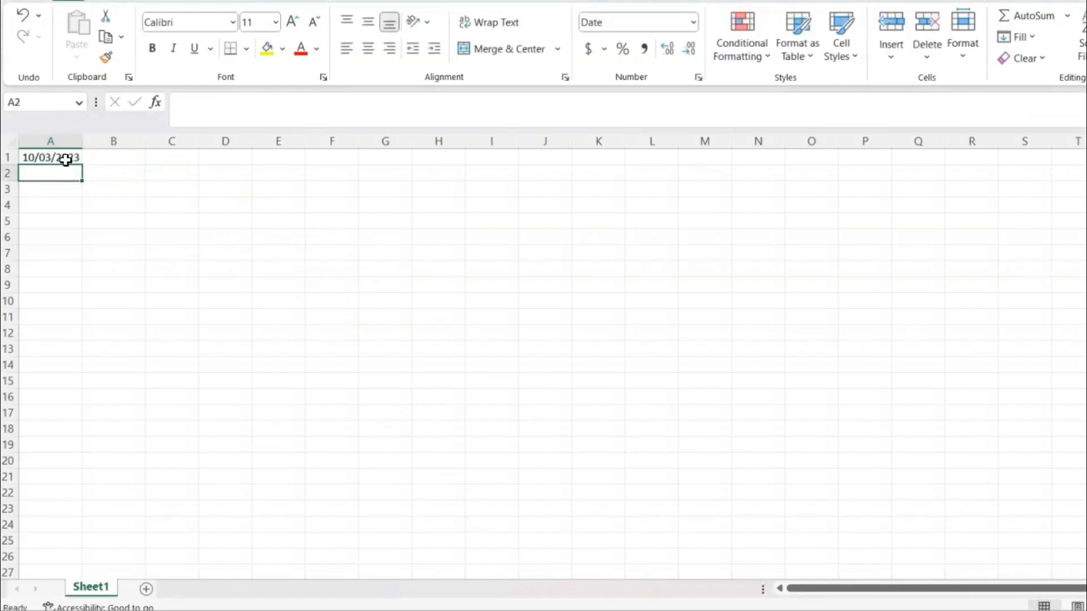
click(66, 160)
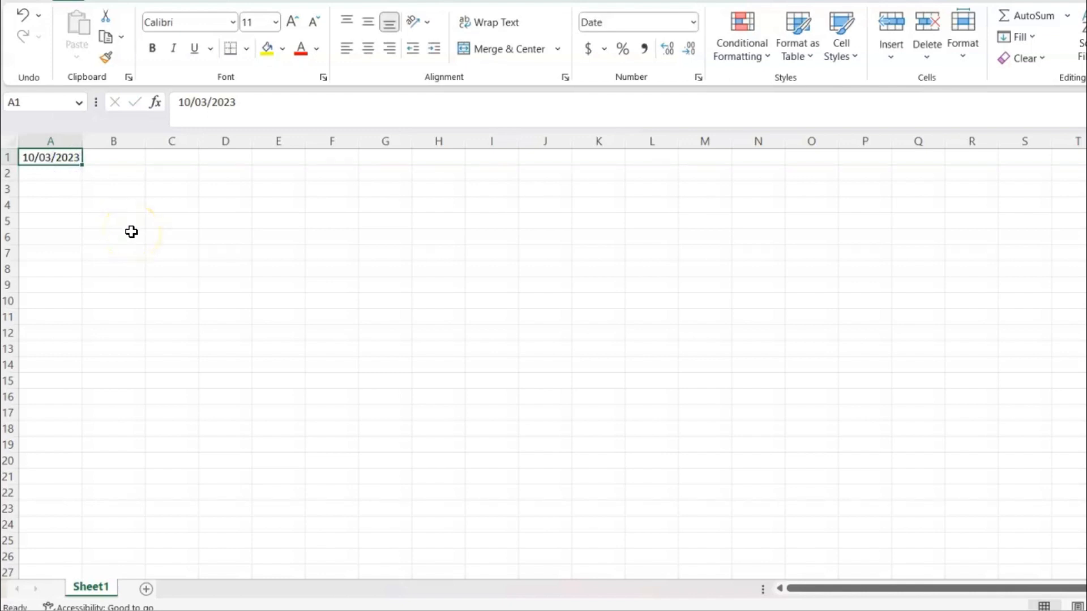
Step: Enter the next-day formula =A1+1 in cell A2
click(61, 174)
text(=)
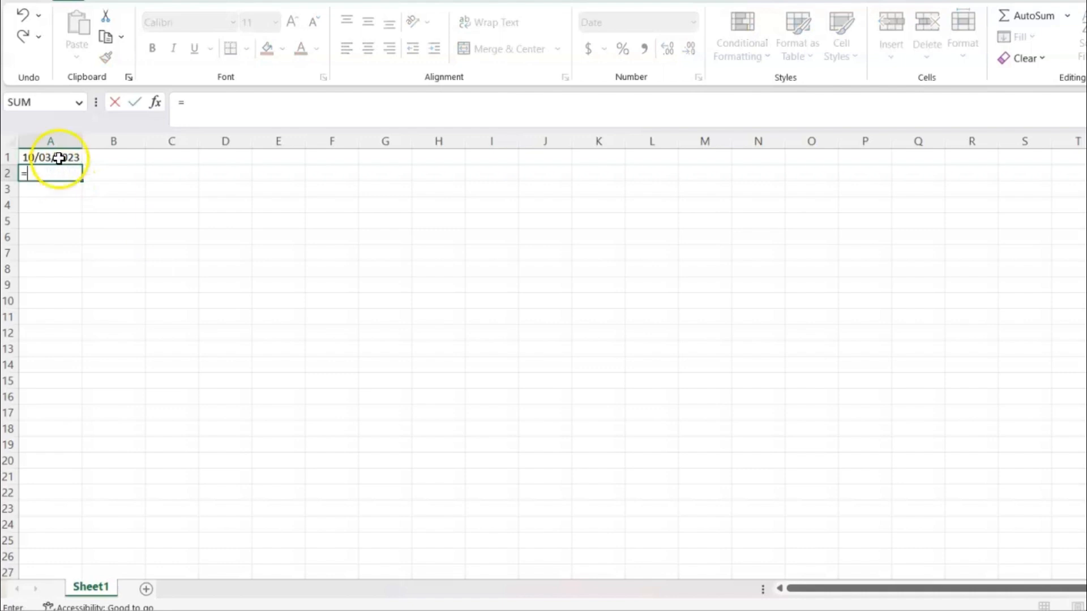
click(59, 157)
text(+1)
key(Return)
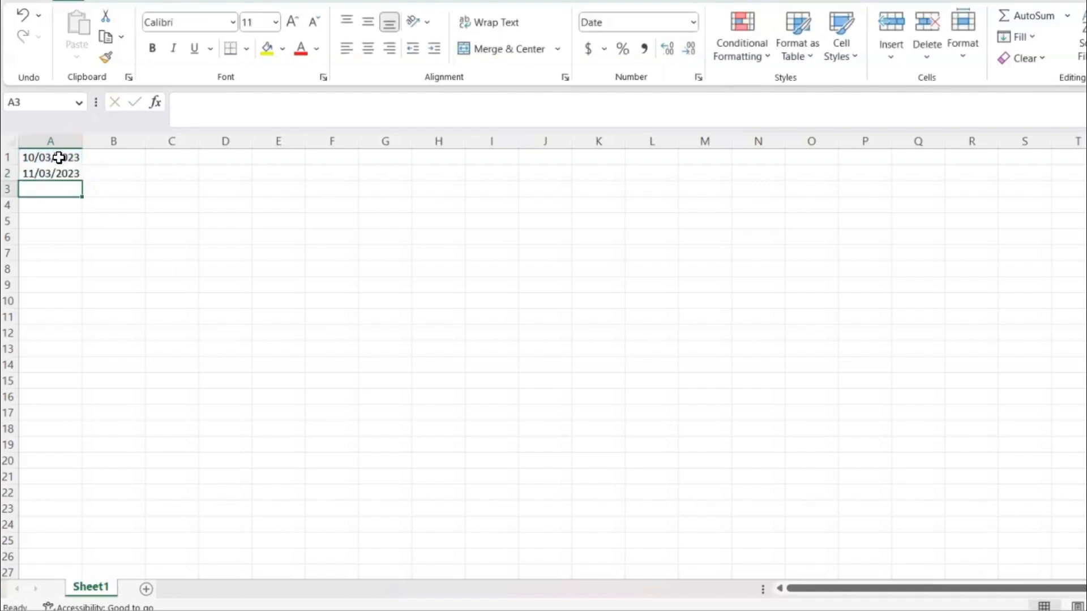
Step: Fill the date formula down column A through 30/04/2023 in A52, clearing the extra date in A53
click(54, 173)
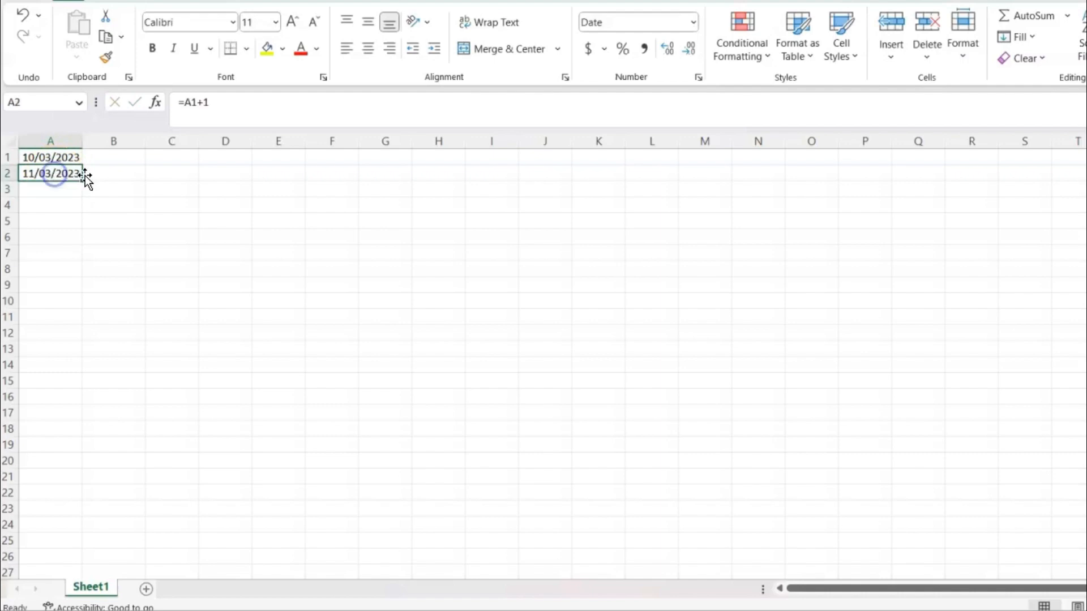
drag(83, 183, 61, 470)
click(50, 462)
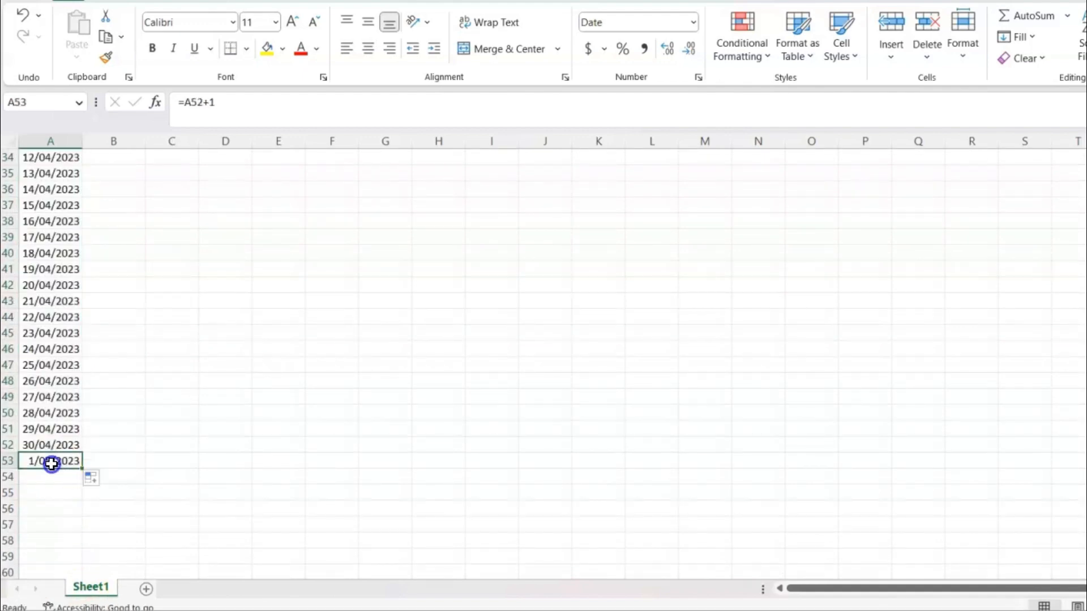
key(Delete)
key(Up)
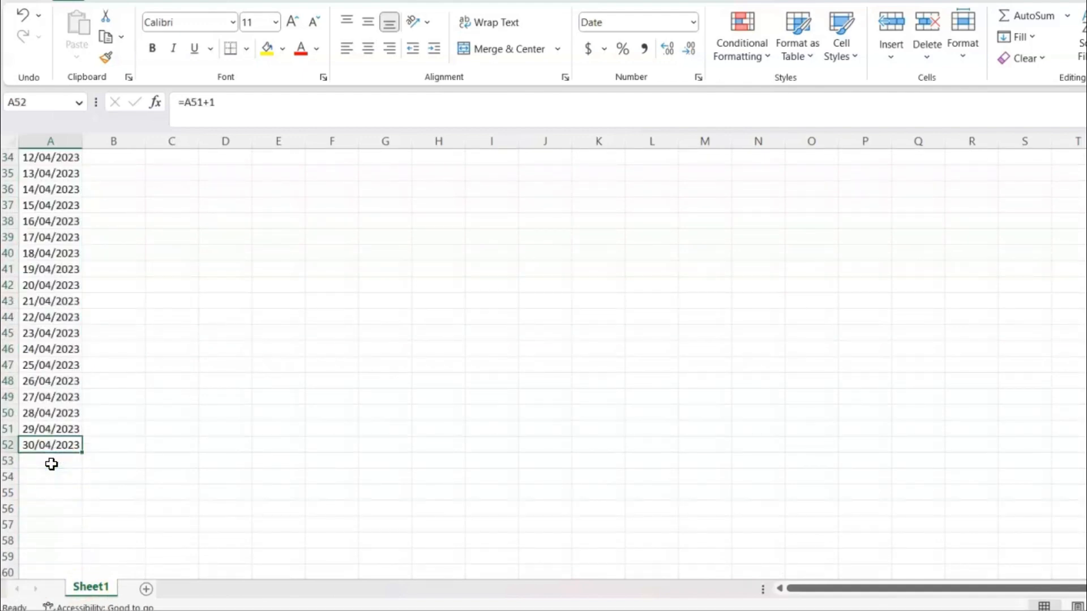
Step: Copy the full date list from column A into column C starting at C1, and widen column C to fit
key(ctrl+shift+Up)
key(ctrl+c)
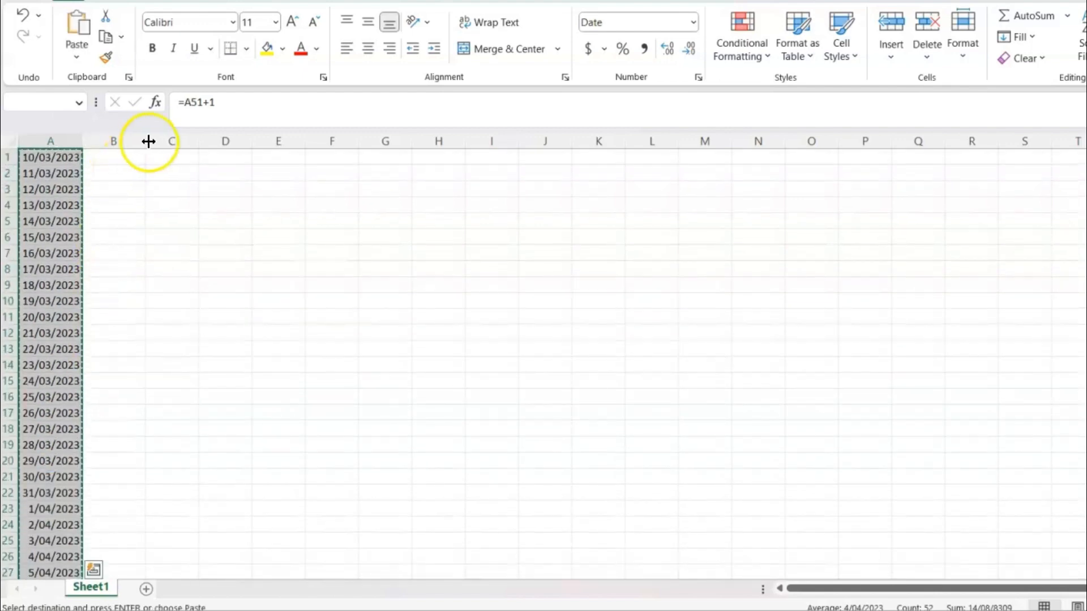
click(160, 158)
key(ctrl+v)
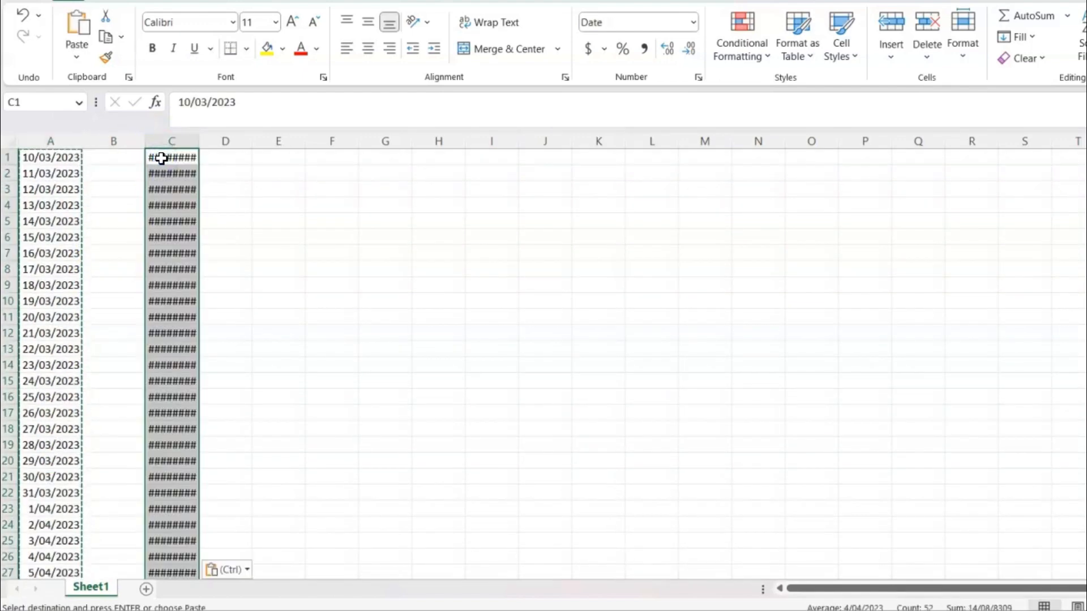
double_click(199, 142)
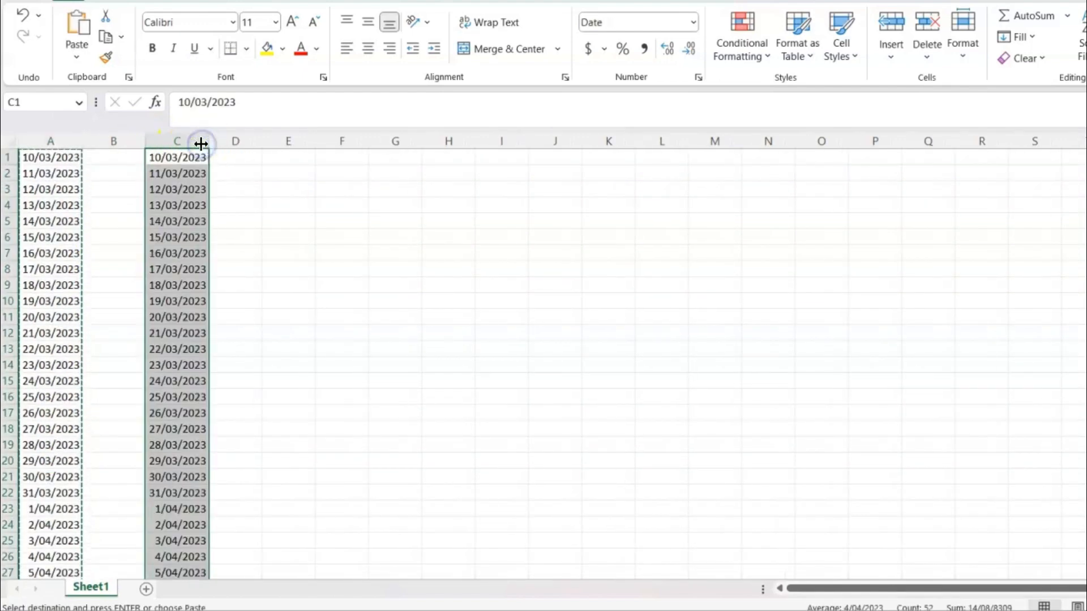
Step: Apply the custom number format yyyy-mm-dd to the dates in column C
right_click(191, 181)
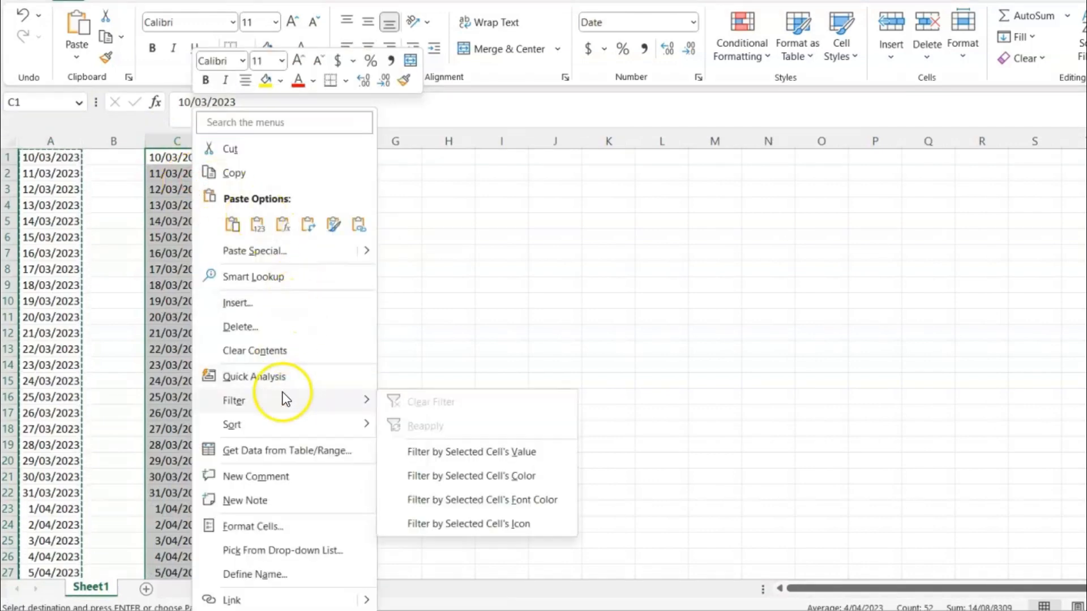
click(266, 528)
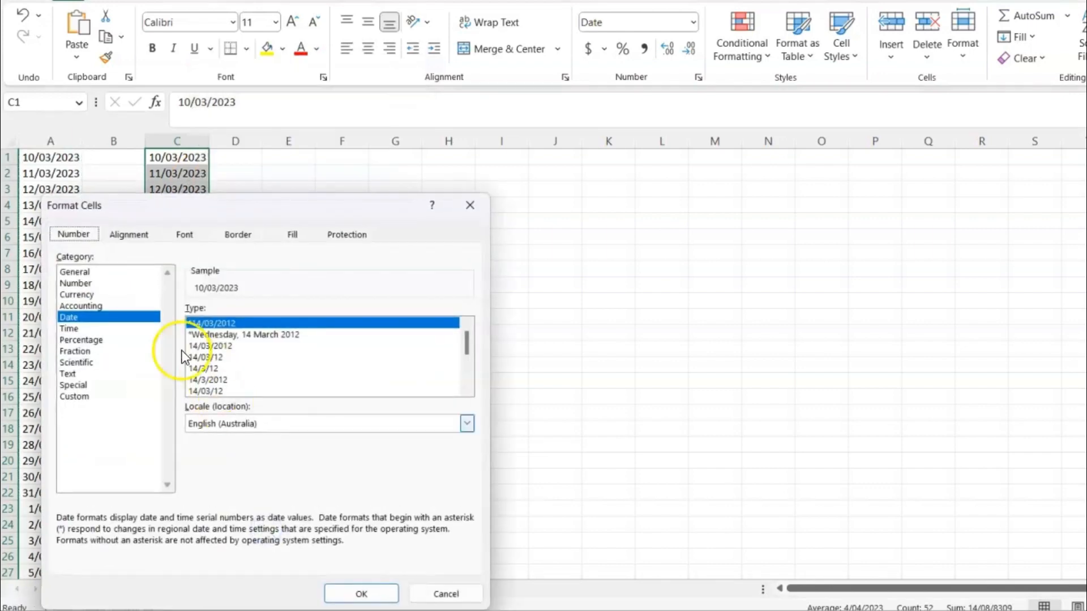
click(76, 400)
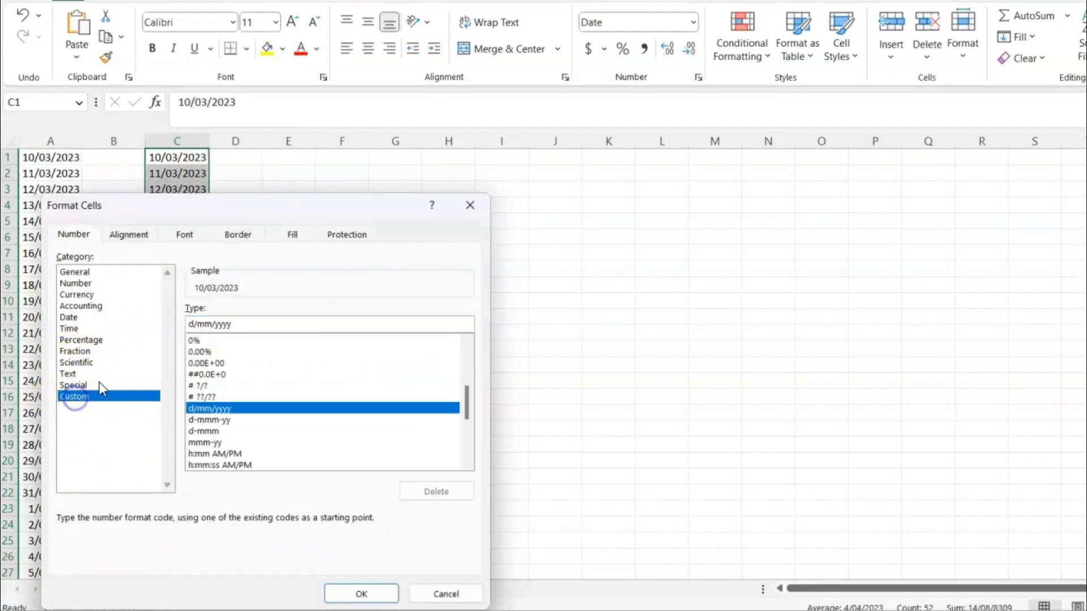
click(243, 323)
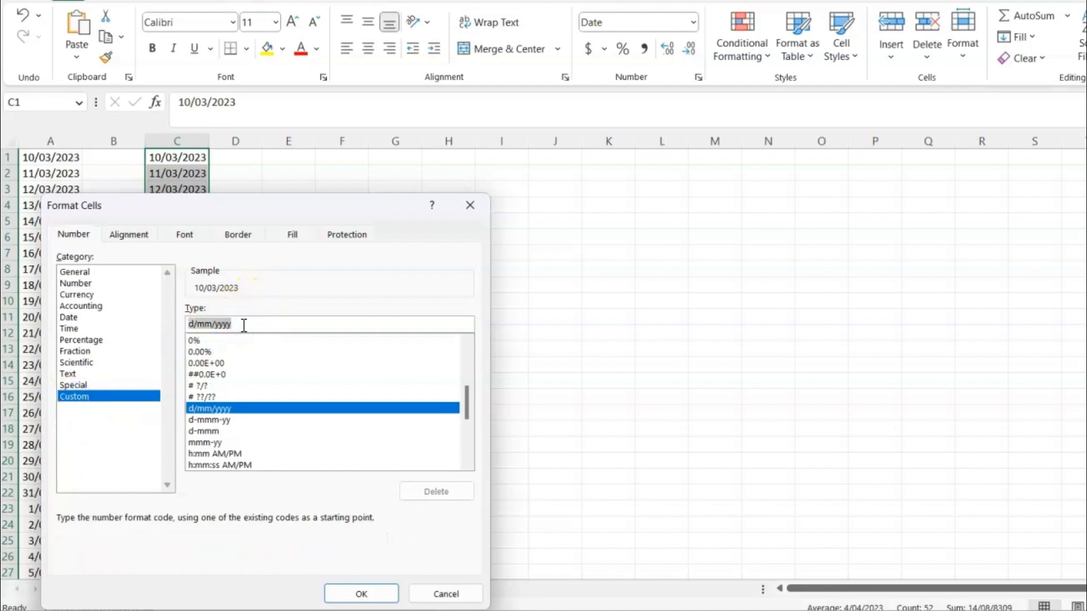
text(yyyy-mm-dd)
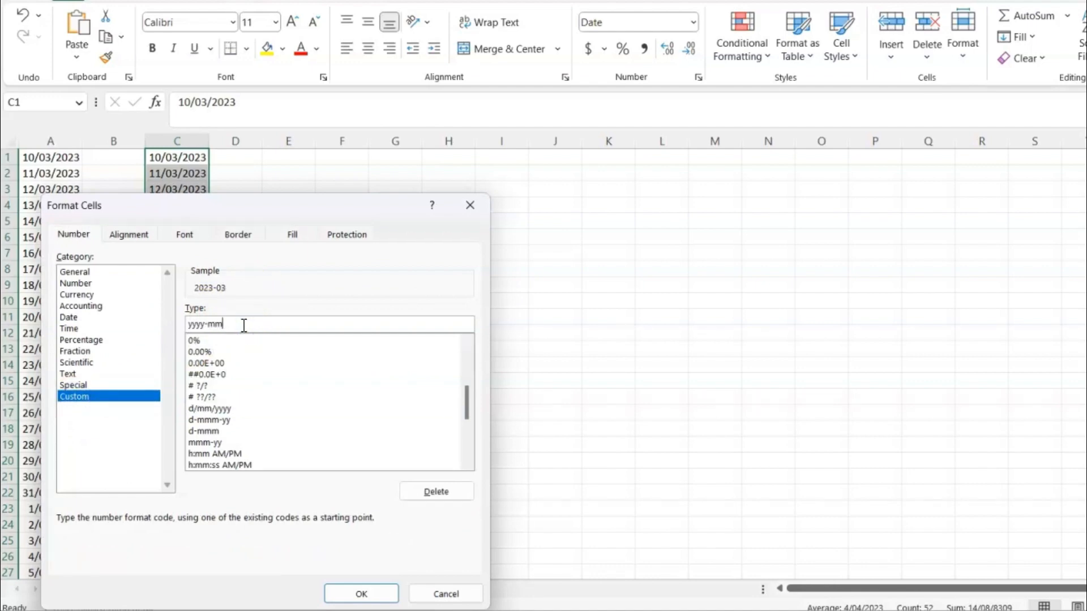
click(359, 593)
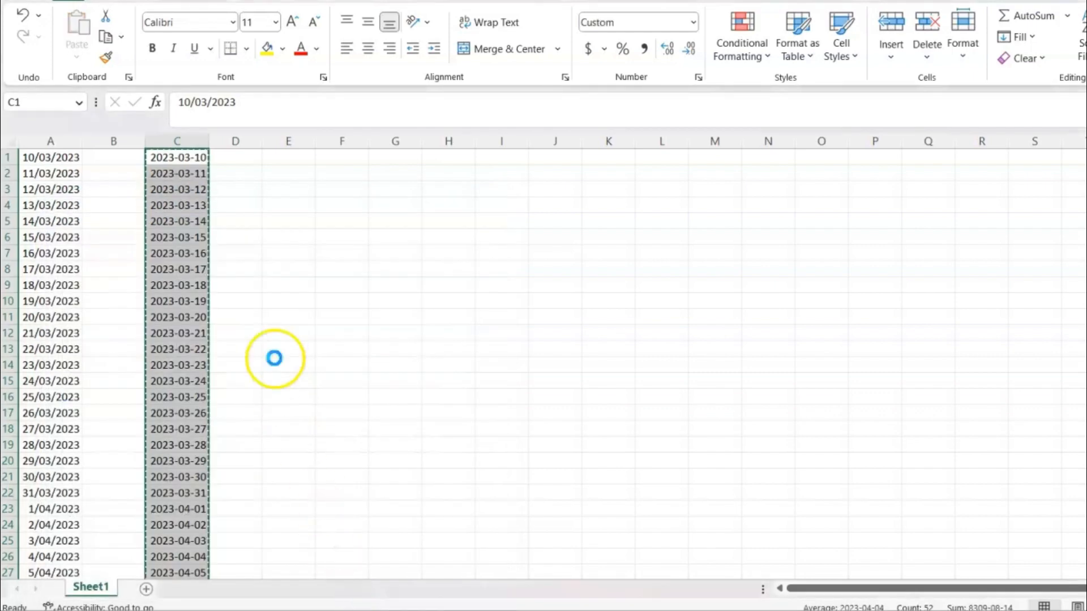
Step: Copy the yyyy-mm-dd dates from column C in Excel and paste them into the Dates column of Notion's Meal planning table
key(ctrl+c)
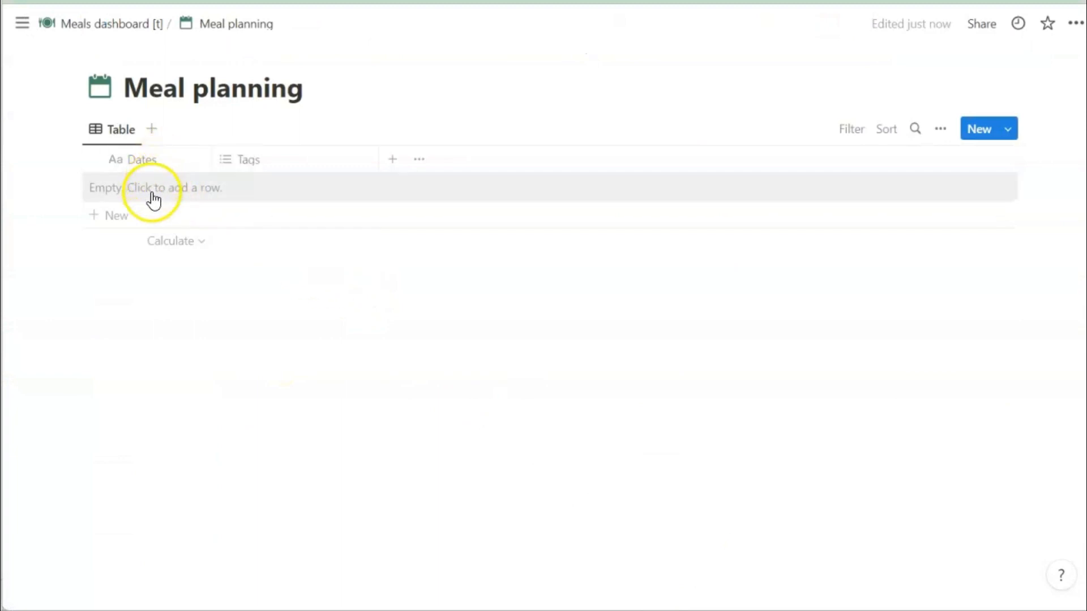
click(137, 220)
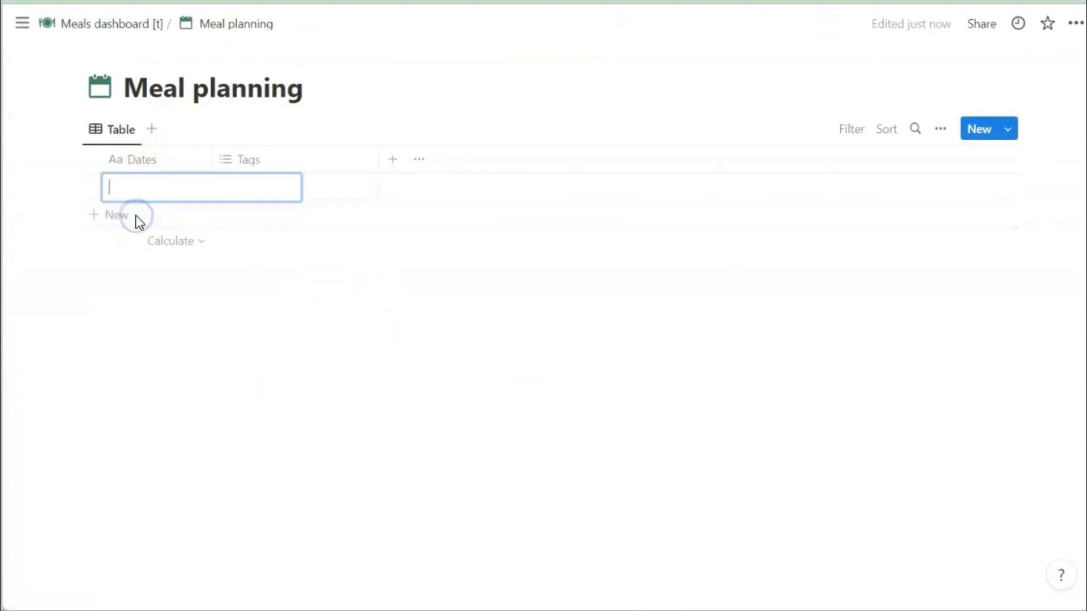
click(140, 188)
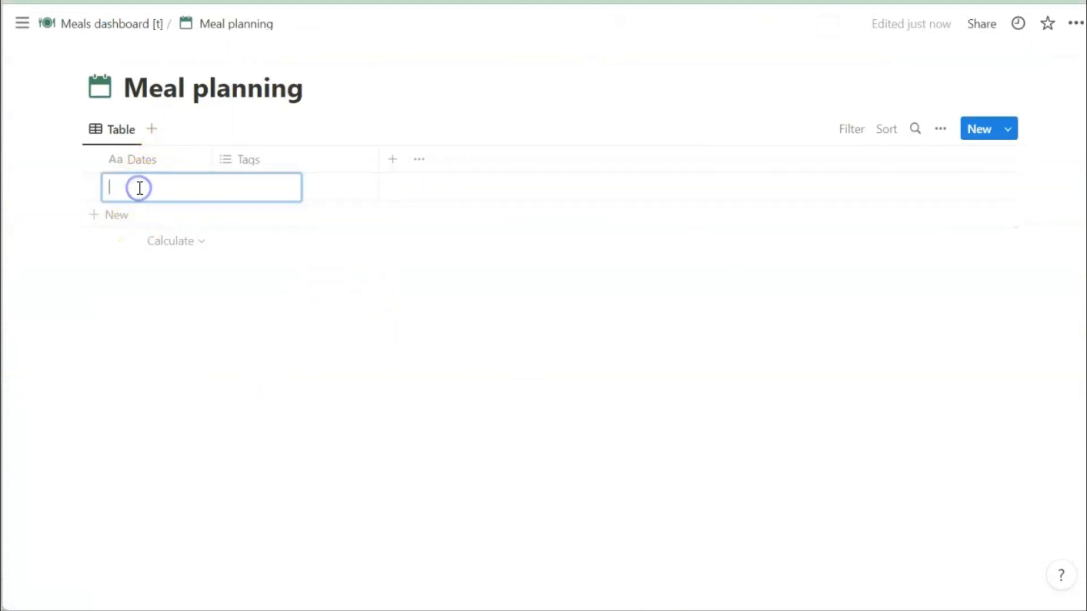
click(182, 117)
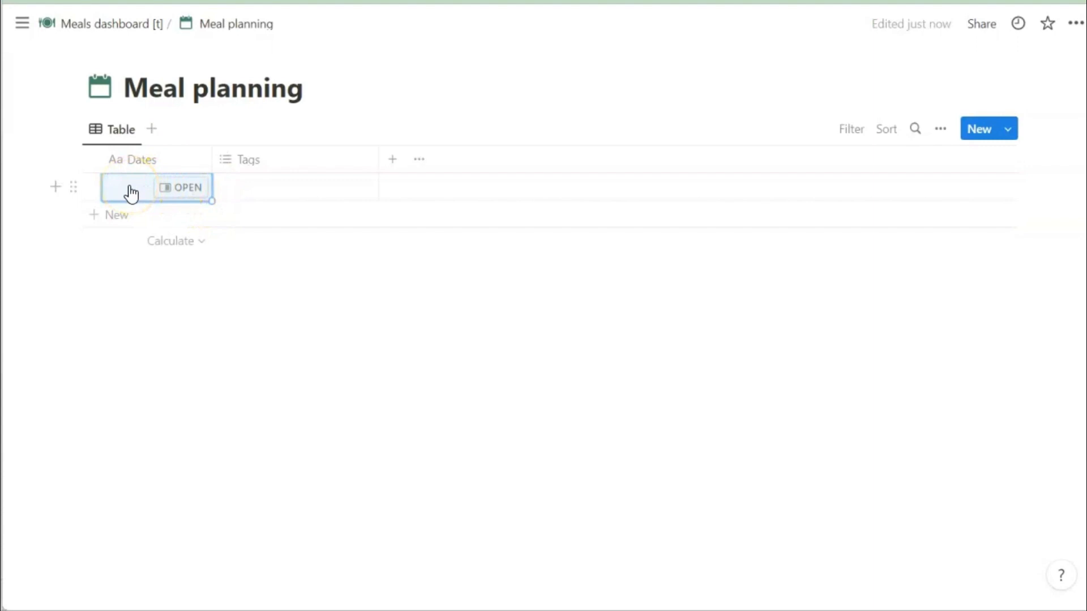
key(ctrl+v)
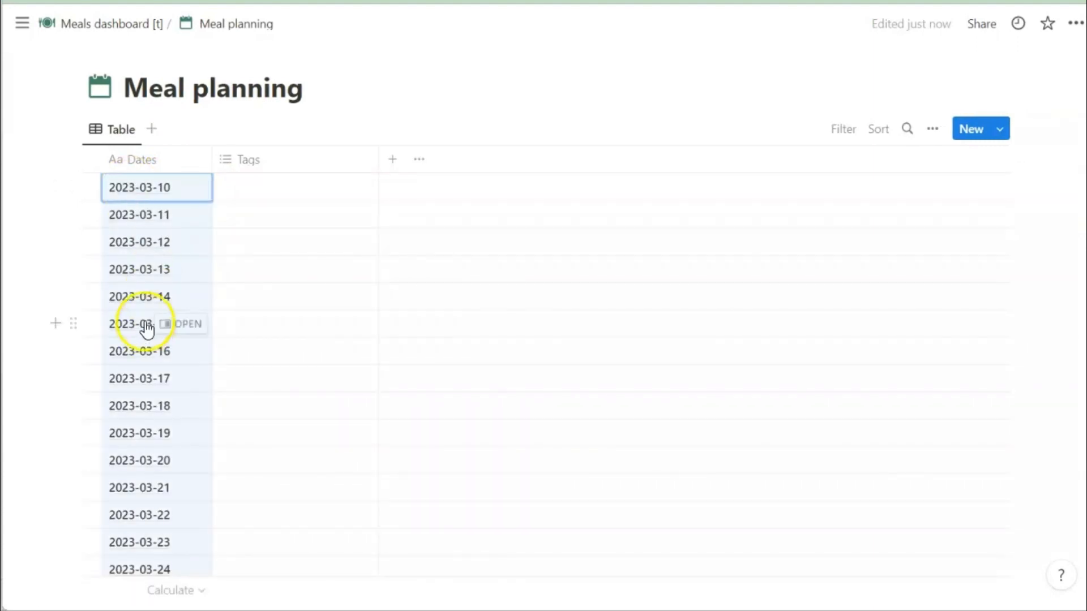
scroll(145, 328, down, 15)
scroll(147, 328, down, 6)
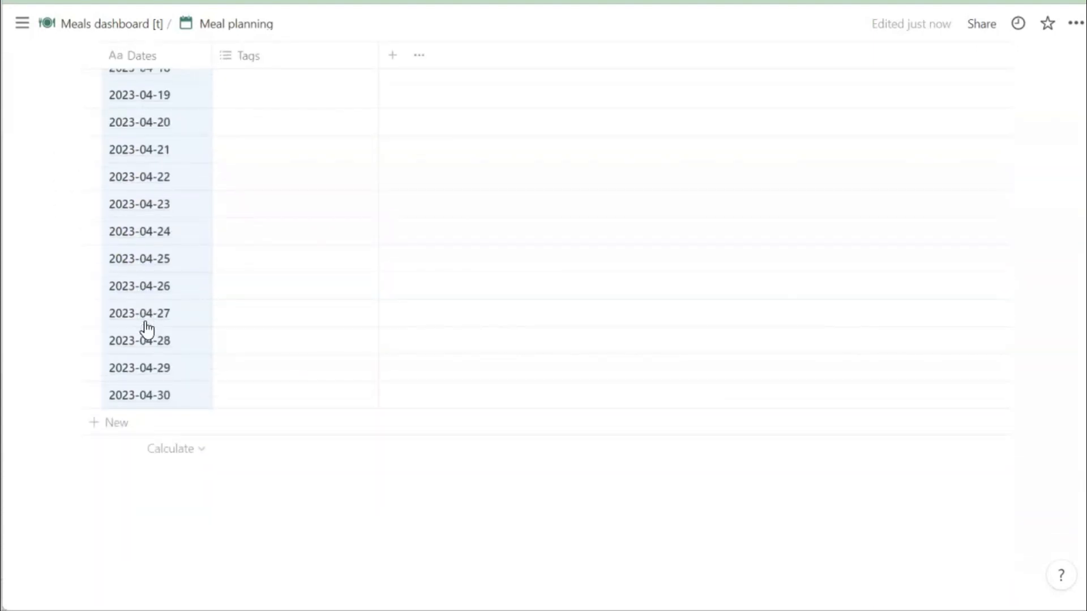
scroll(146, 328, up, 20)
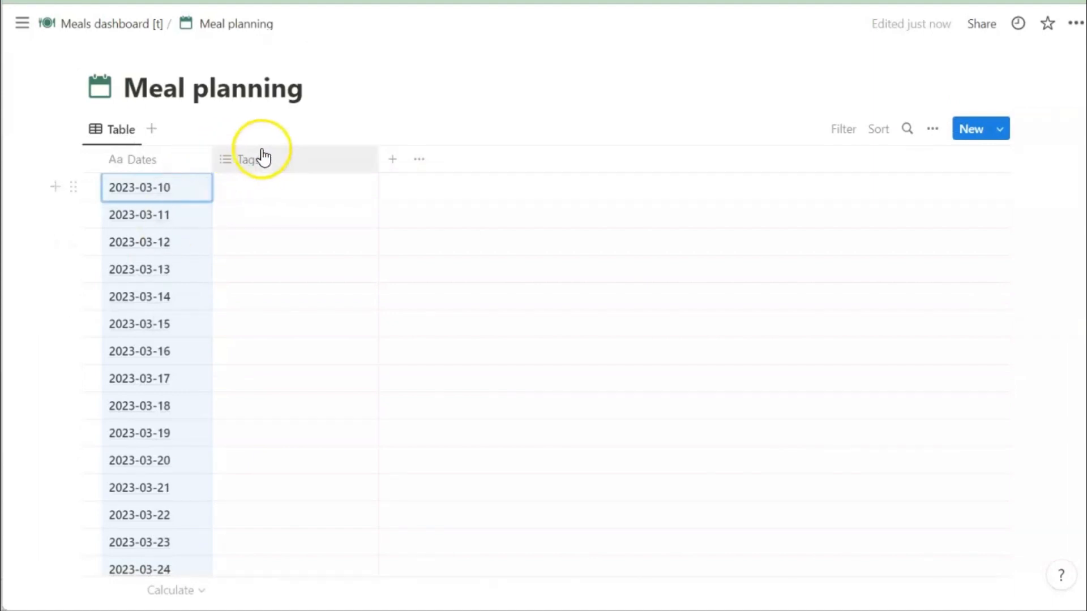
Step: Change the Tags property to the Date type and rename it Meal date
click(293, 164)
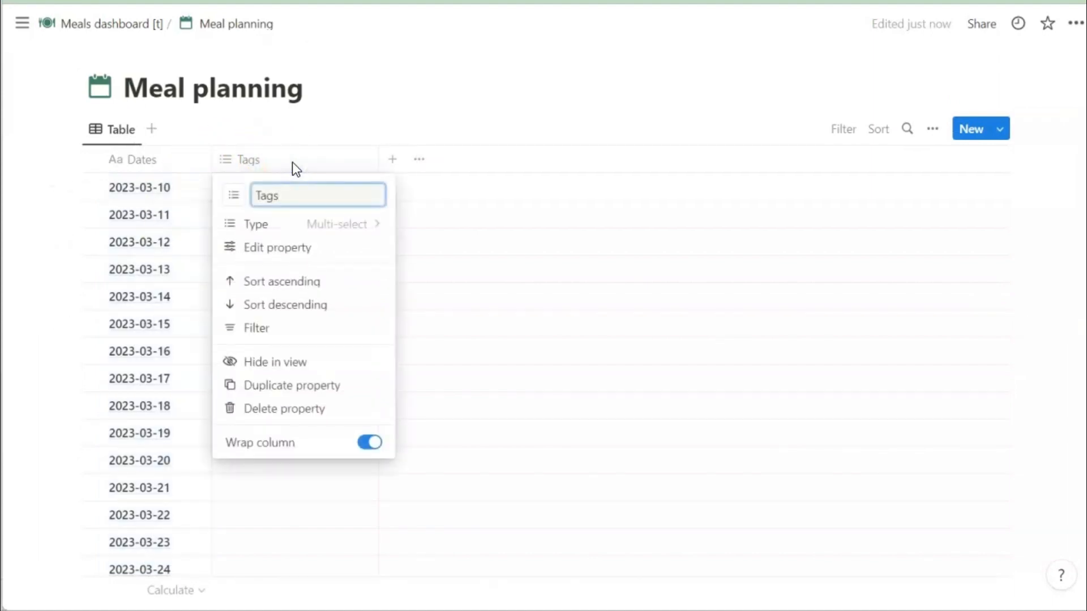
click(328, 223)
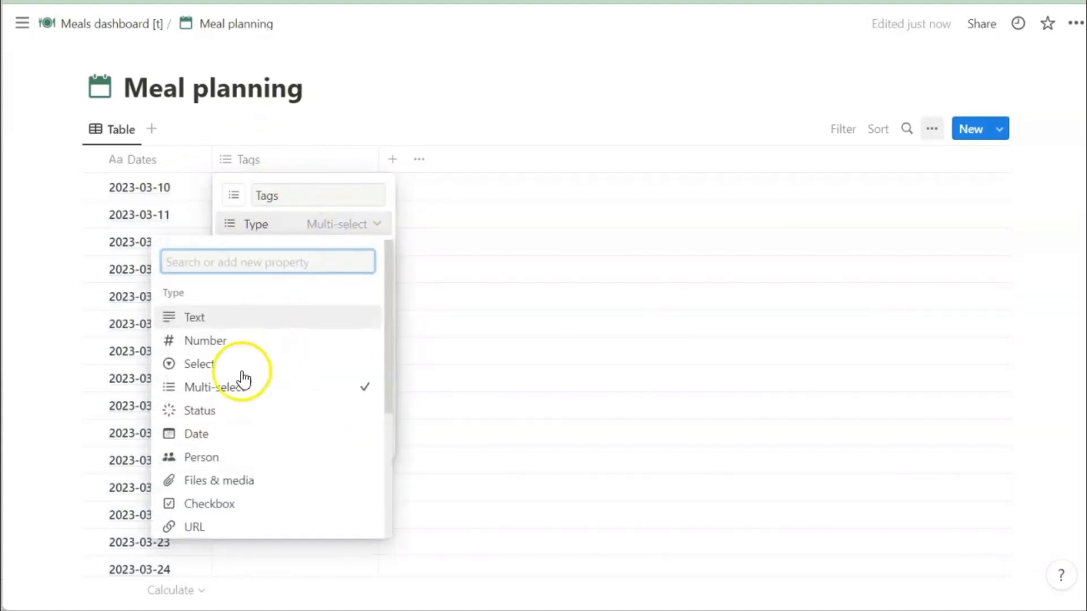
click(206, 437)
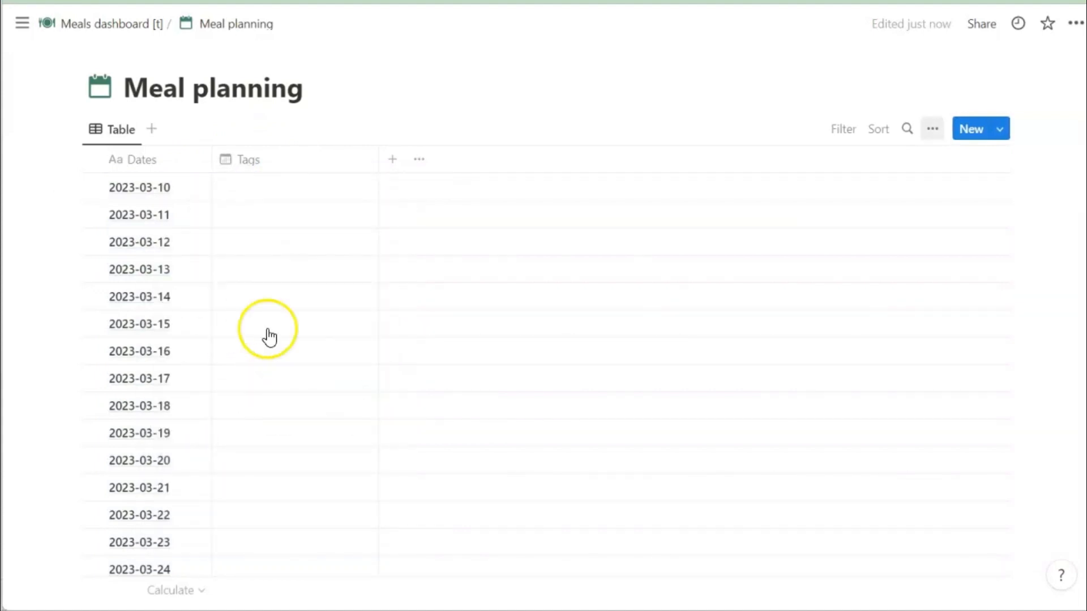
click(248, 164)
click(266, 196)
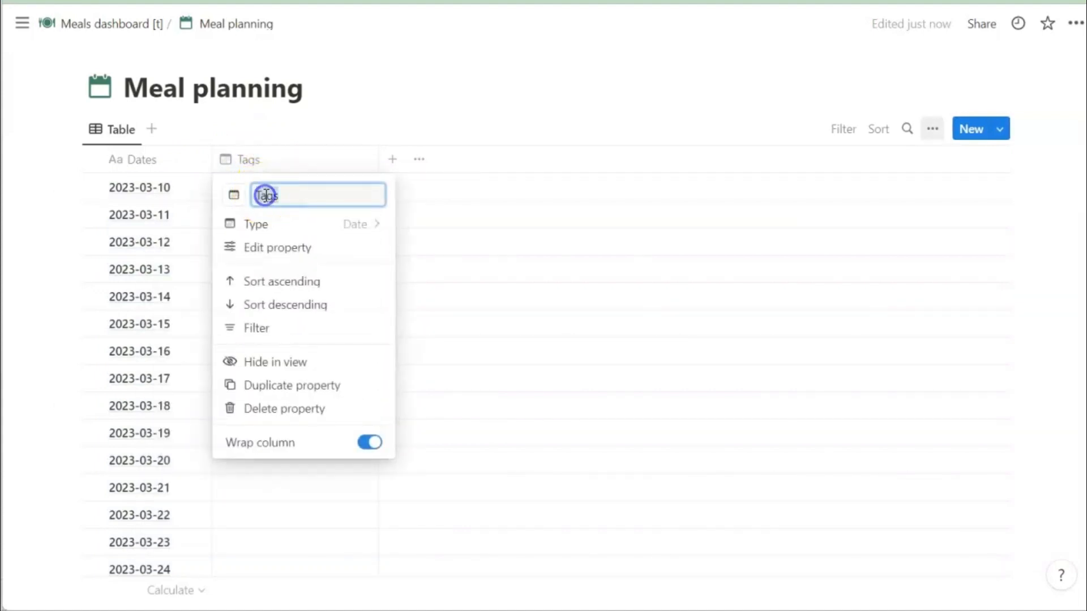
text(Meal date)
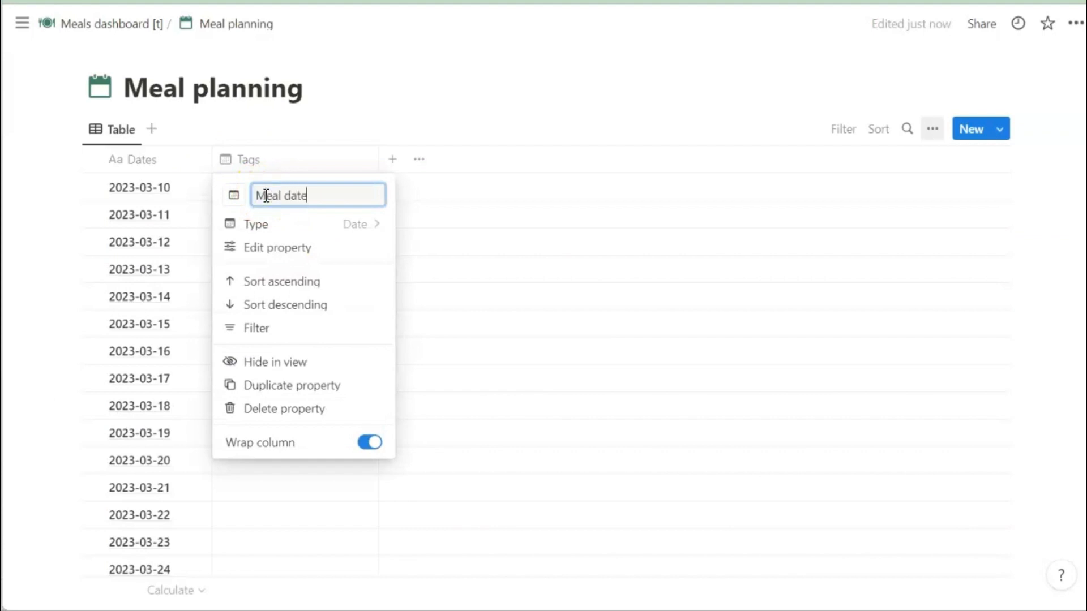
click(395, 92)
Step: Paste the copied dates into the Meal date column from the 2023-03-10 row down, and narrow the column to fit
click(284, 189)
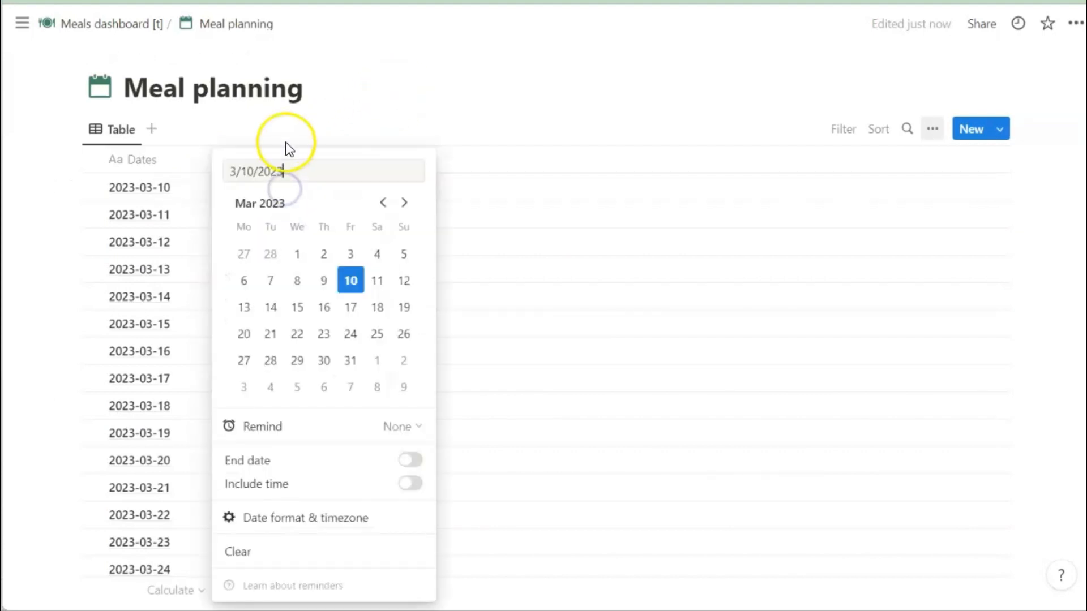
click(289, 128)
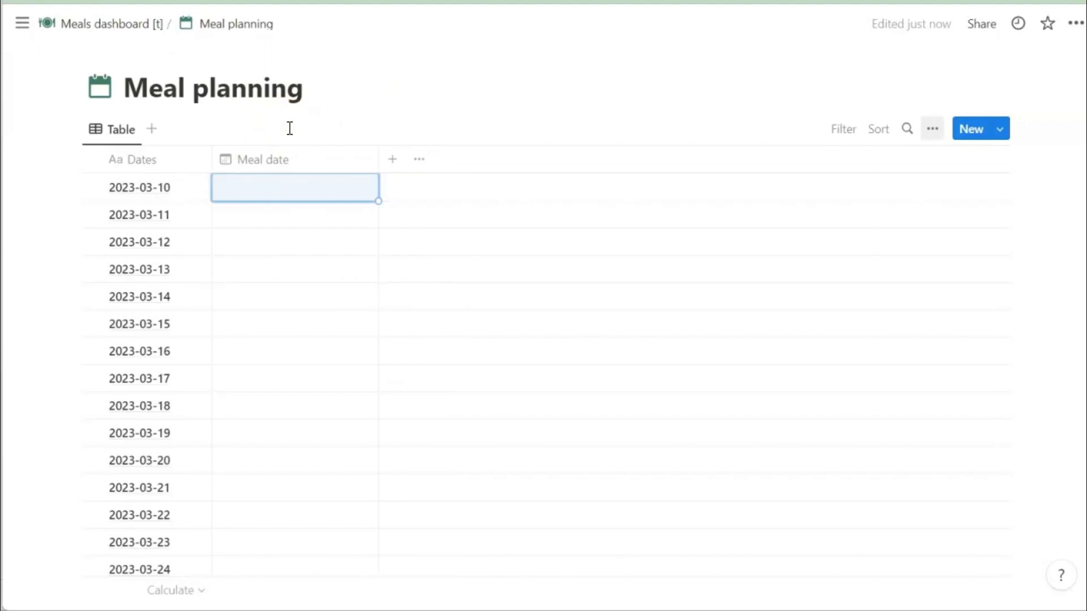
key(ctrl+v)
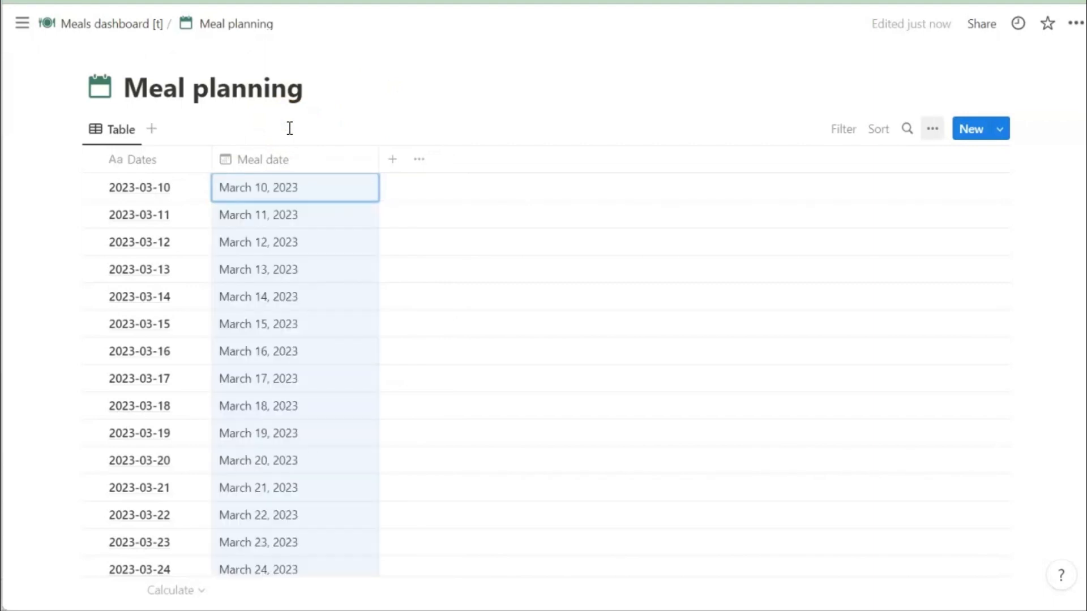
drag(378, 159, 325, 159)
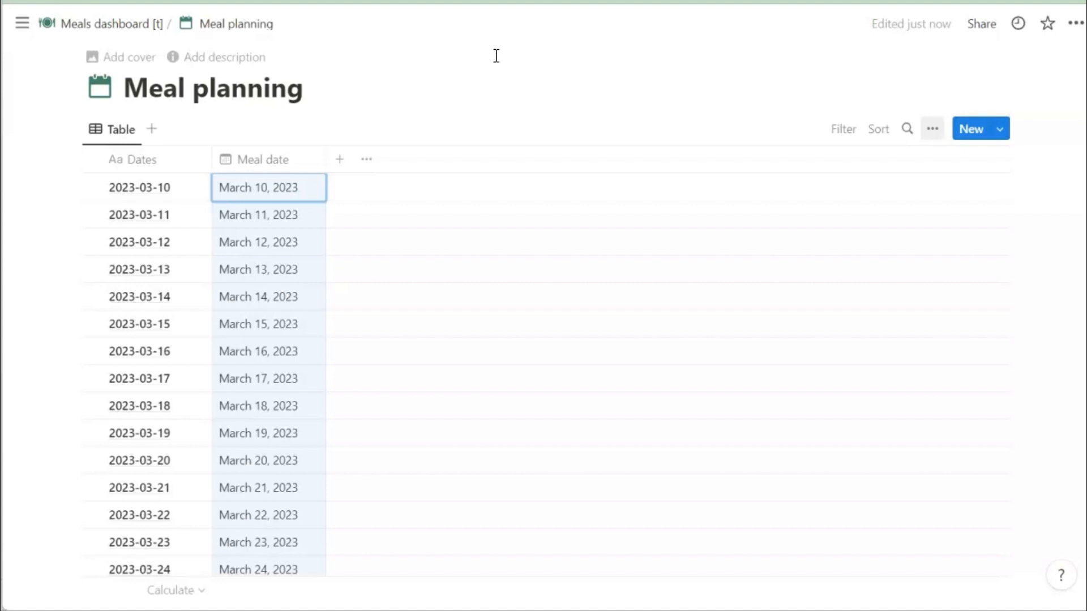
Step: Add a formula property named Weekday with the formula formatDate(prop("Meal date"), "dddd")
click(340, 159)
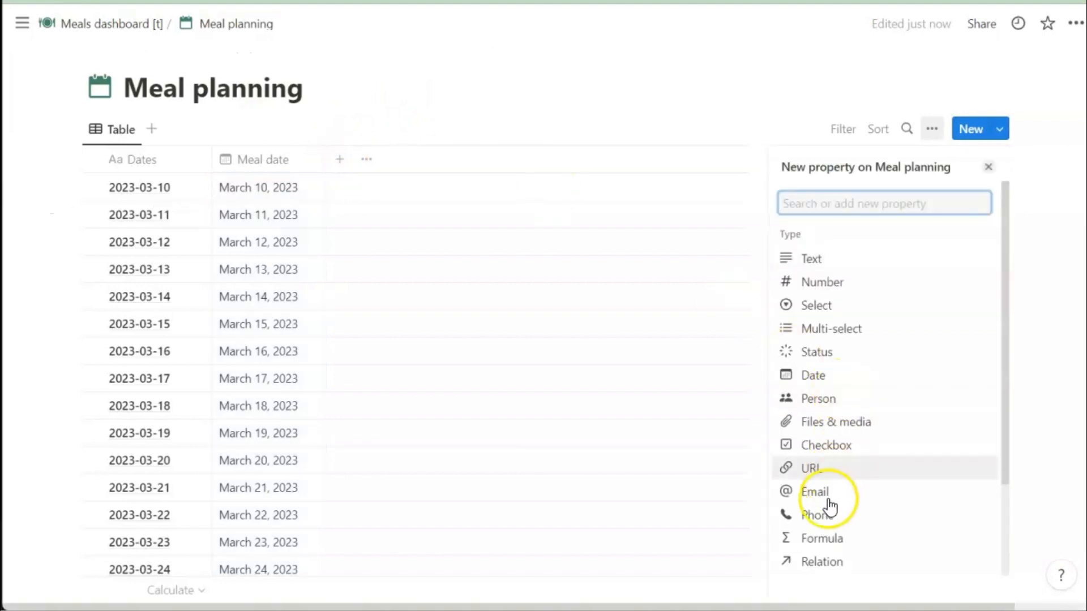
click(826, 540)
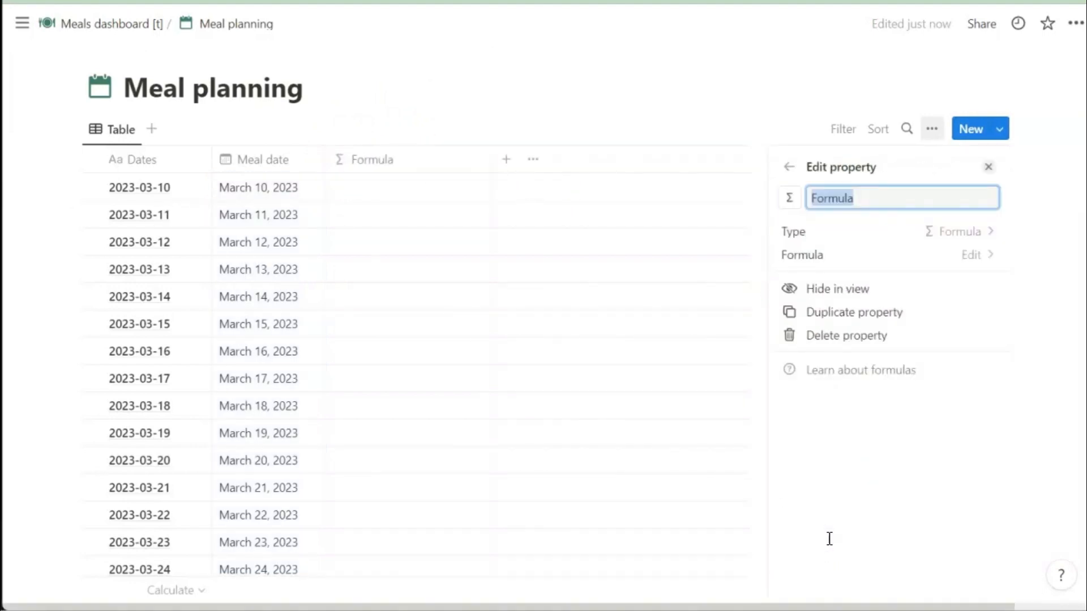
text(w)
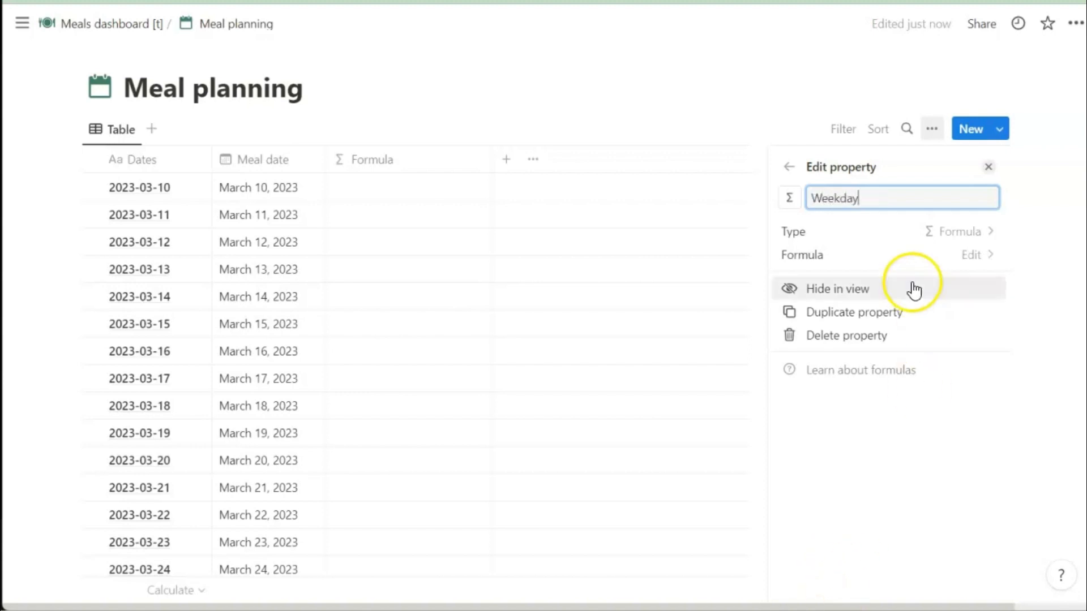
click(865, 263)
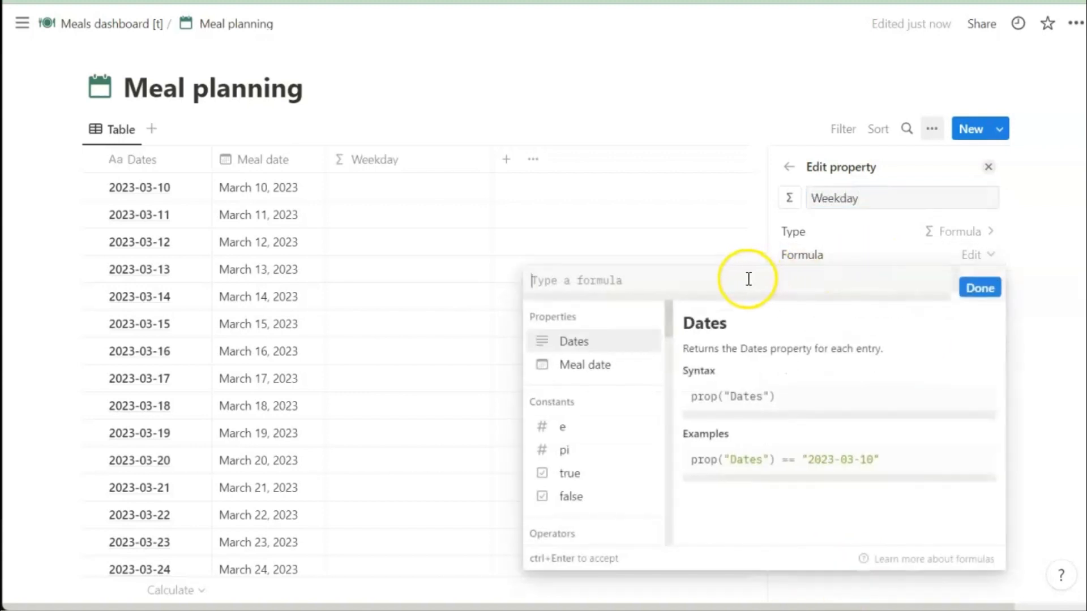
click(747, 279)
text(formatDate(prop("Meal date"), "dddd"))
click(939, 292)
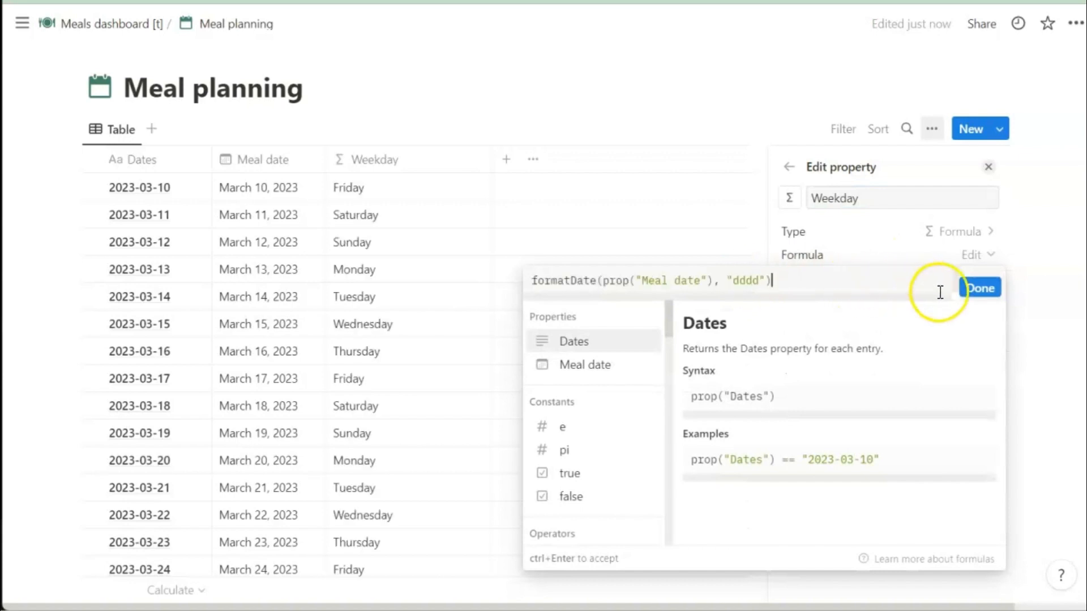
click(979, 289)
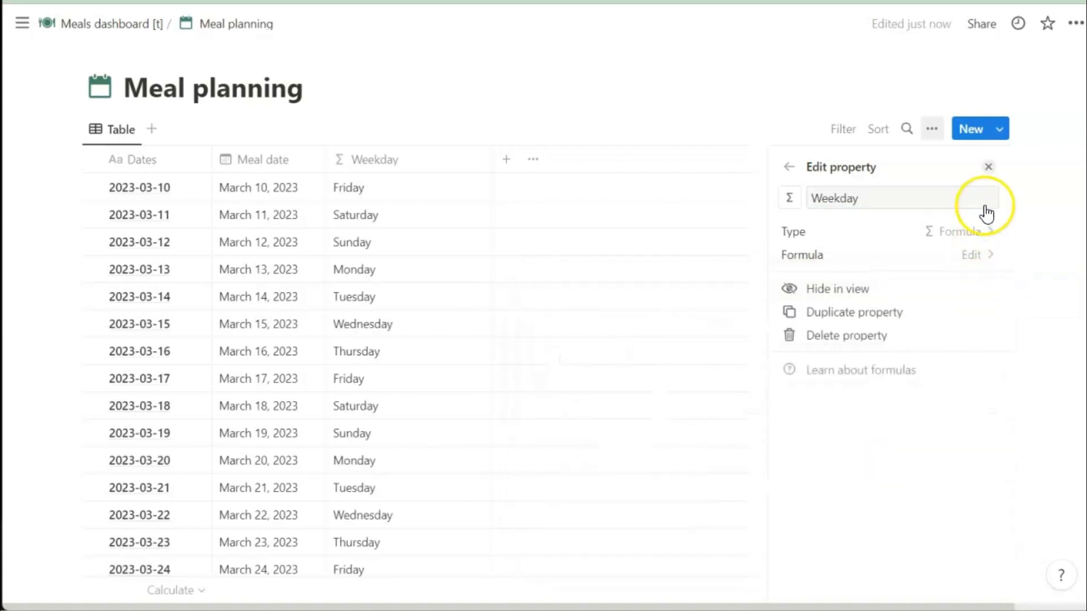
click(989, 167)
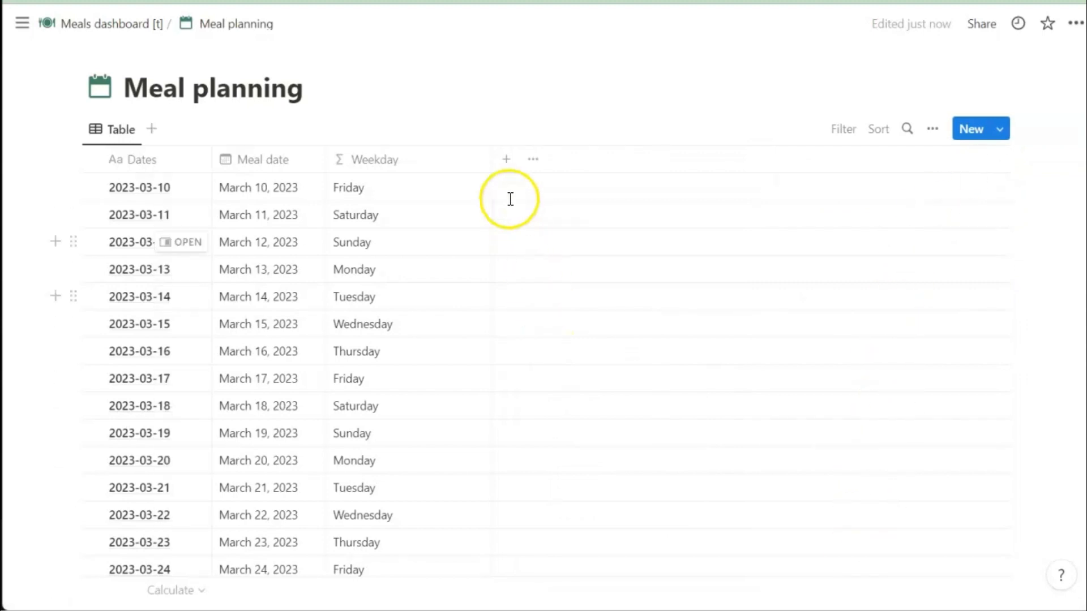
Step: Add a Select property to Meal planning with the options Dinner, Lunch and Breakfast
click(506, 161)
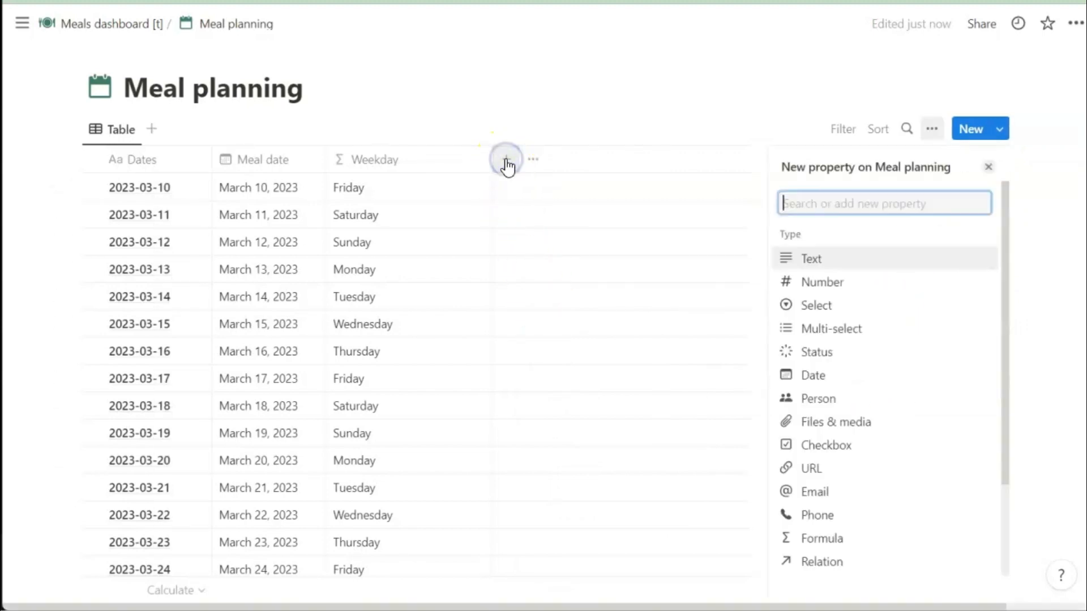
click(809, 306)
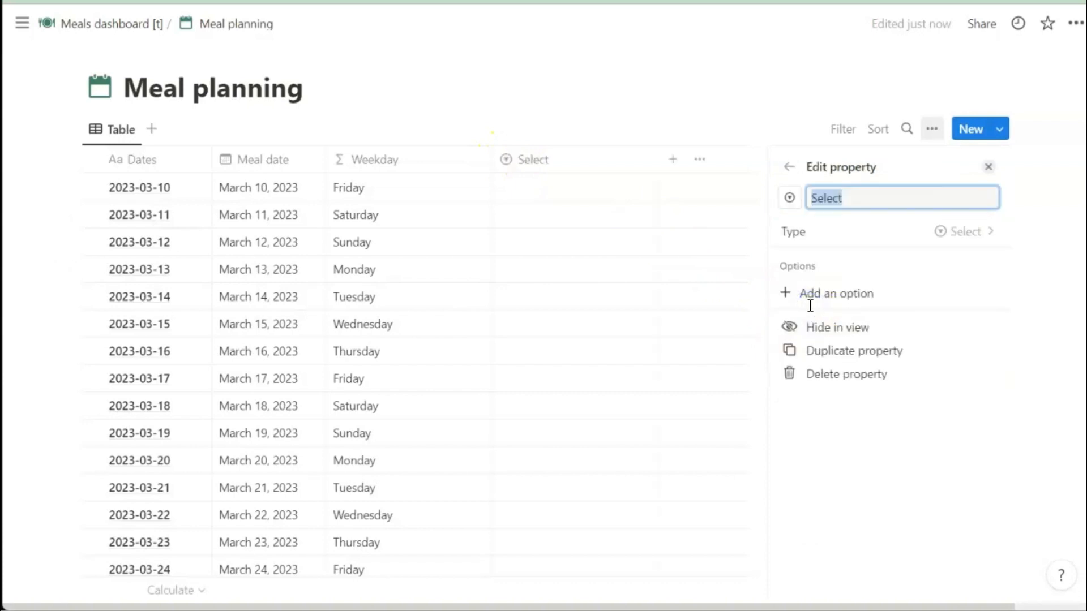
click(888, 296)
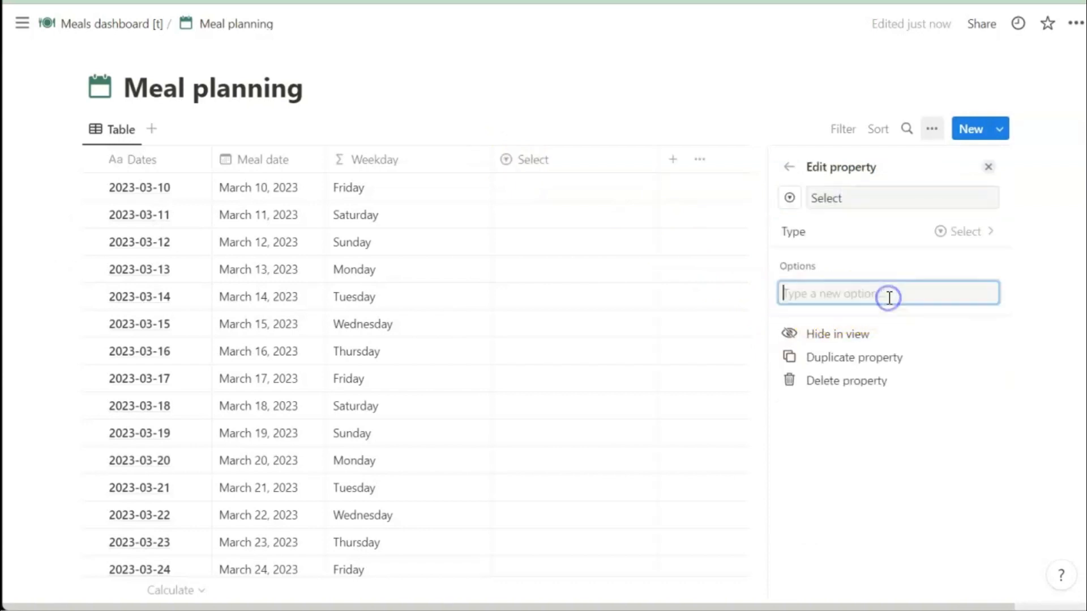
text(Dinner)
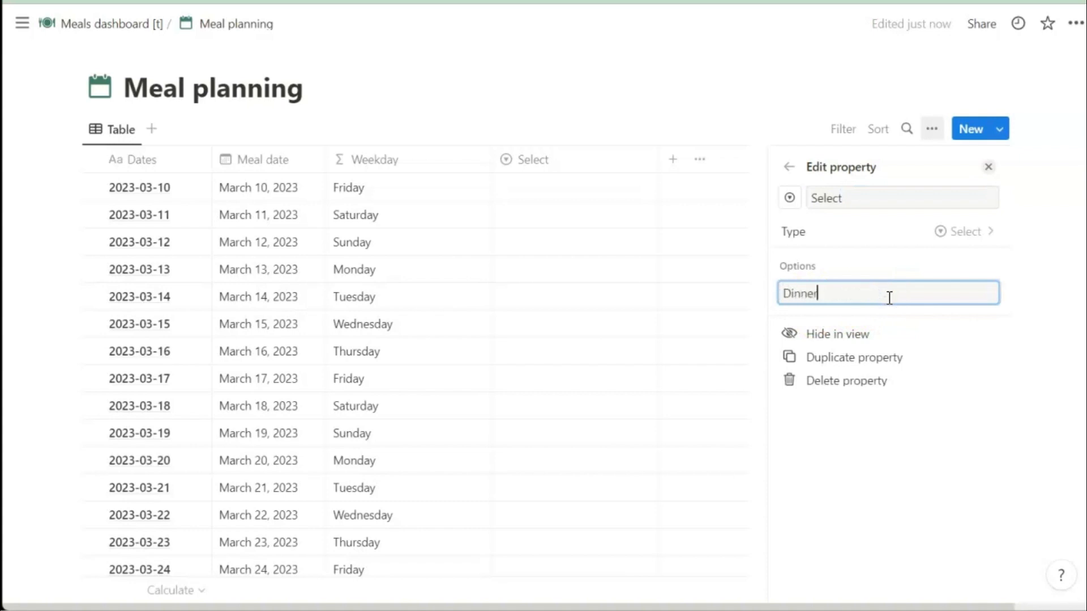
key(Return)
text(Lunch)
key(Return)
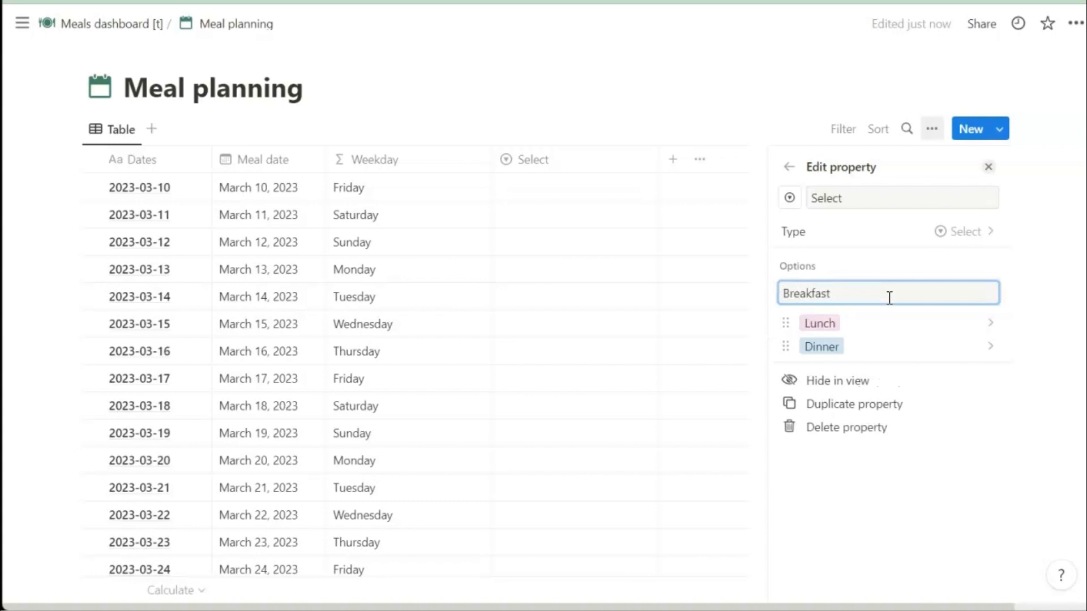
key(Return)
Step: Rename the new Select property Meal, and narrow the Weekday column to fit its contents
click(868, 192)
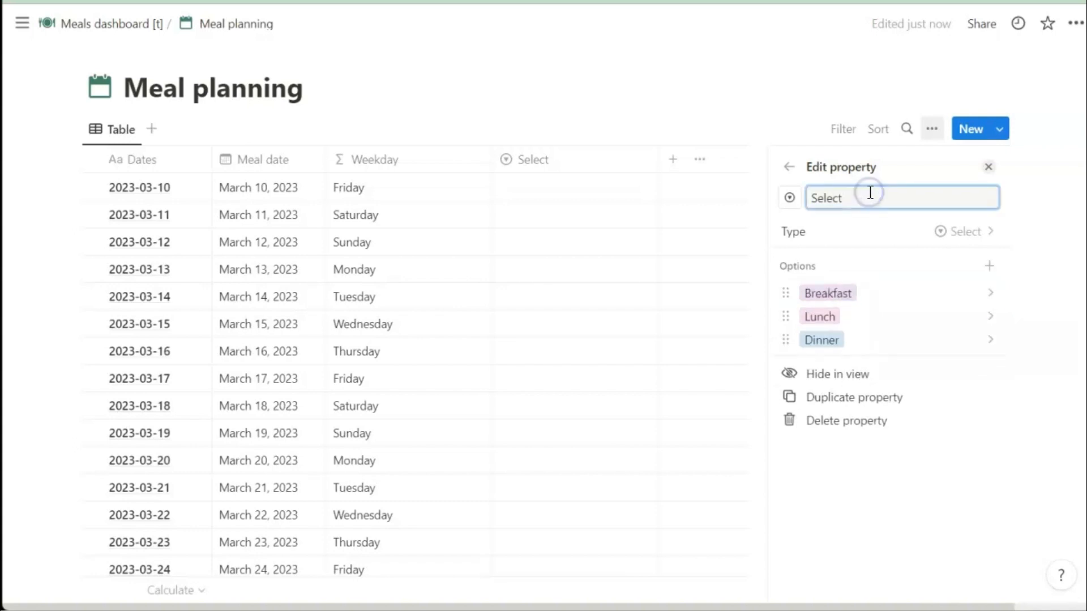
double_click(868, 192)
text(Meal)
click(988, 167)
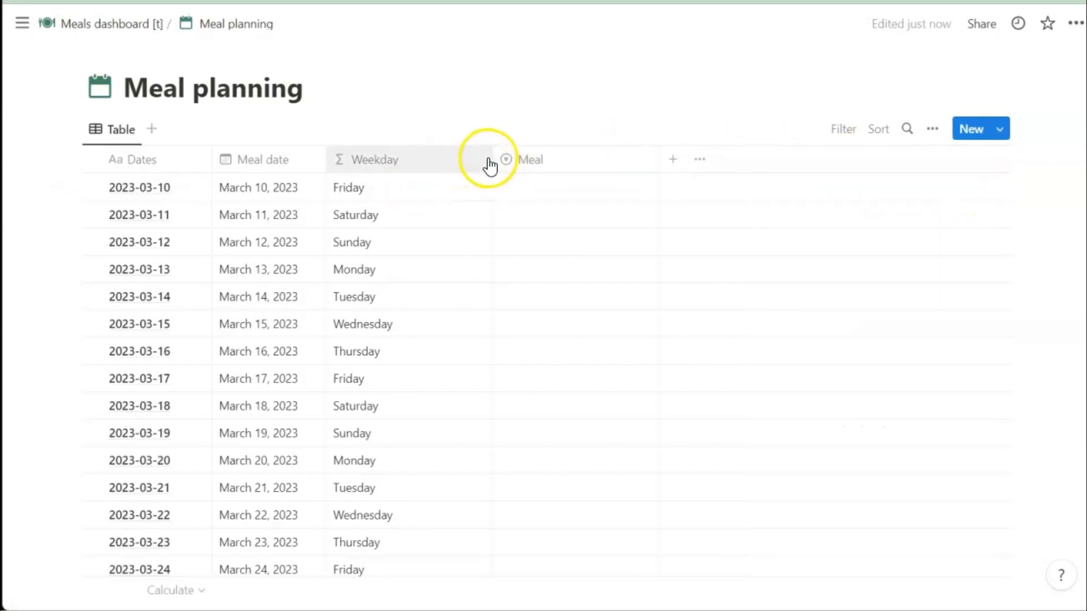
drag(492, 158, 423, 156)
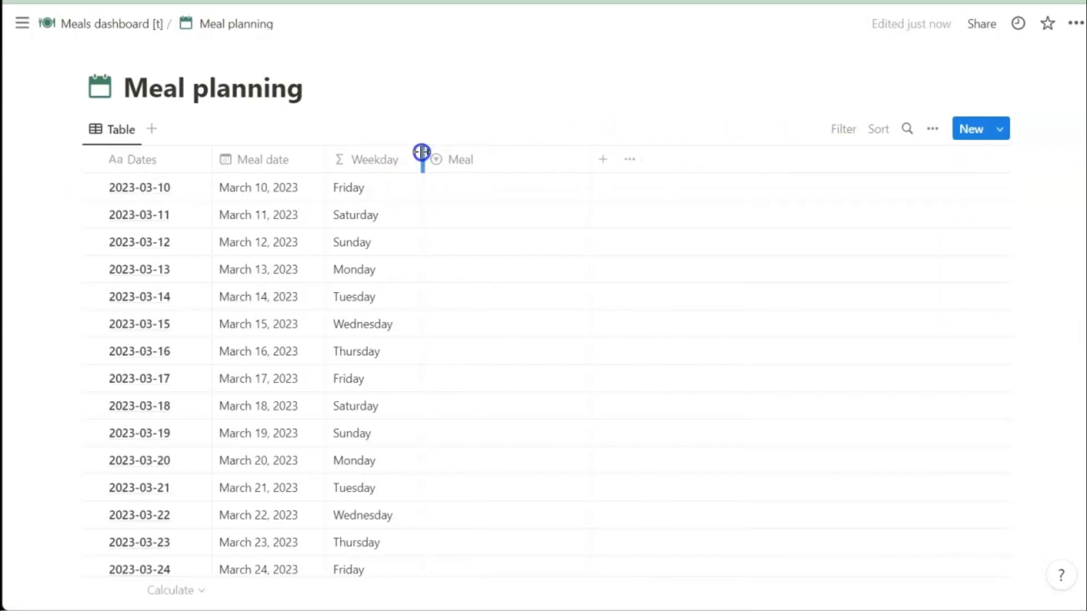
Step: Set Meal to Lunch for the 2023-03-10 row and fill it down the column through 2023-04-30
click(501, 189)
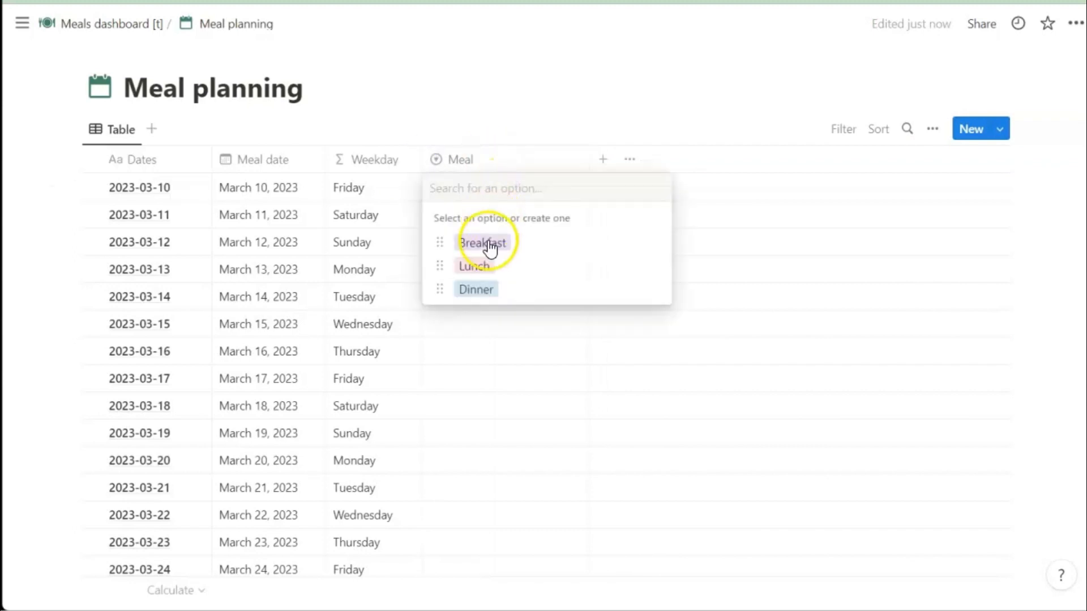
click(485, 271)
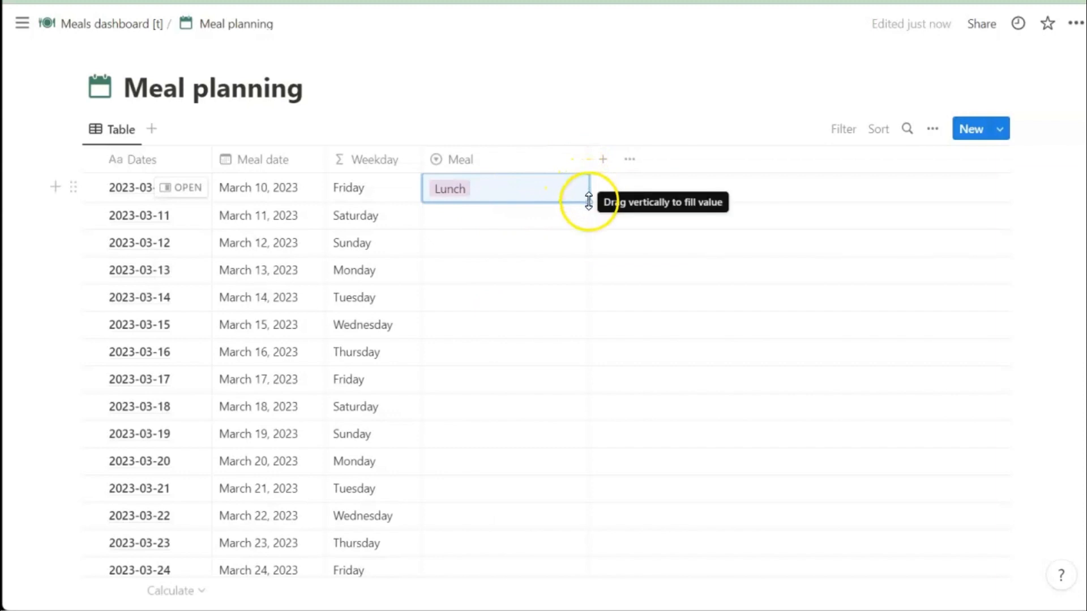
drag(580, 269, 537, 482)
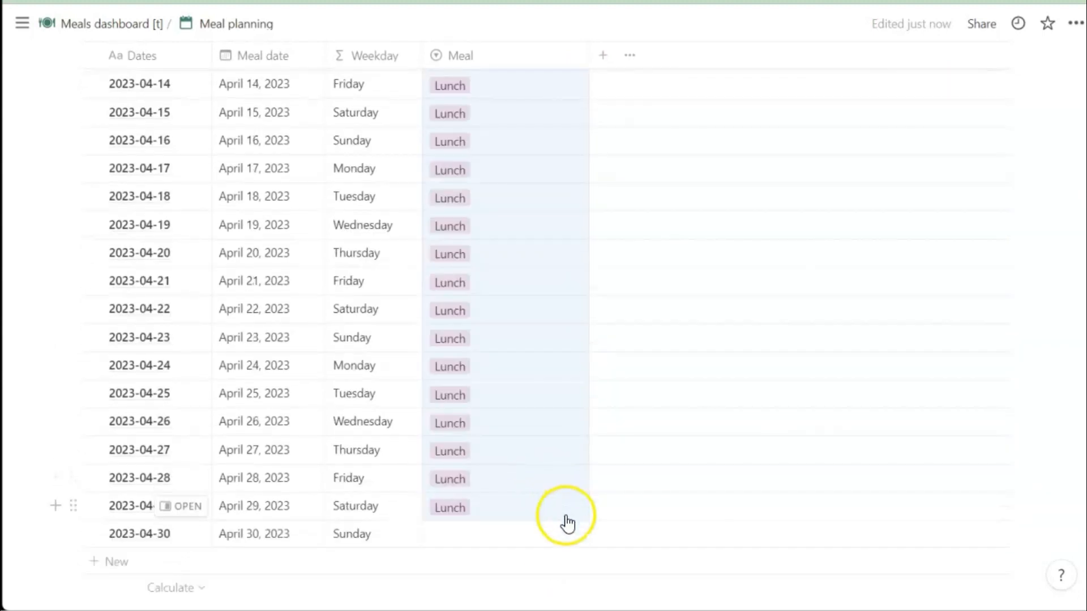
click(539, 532)
click(485, 482)
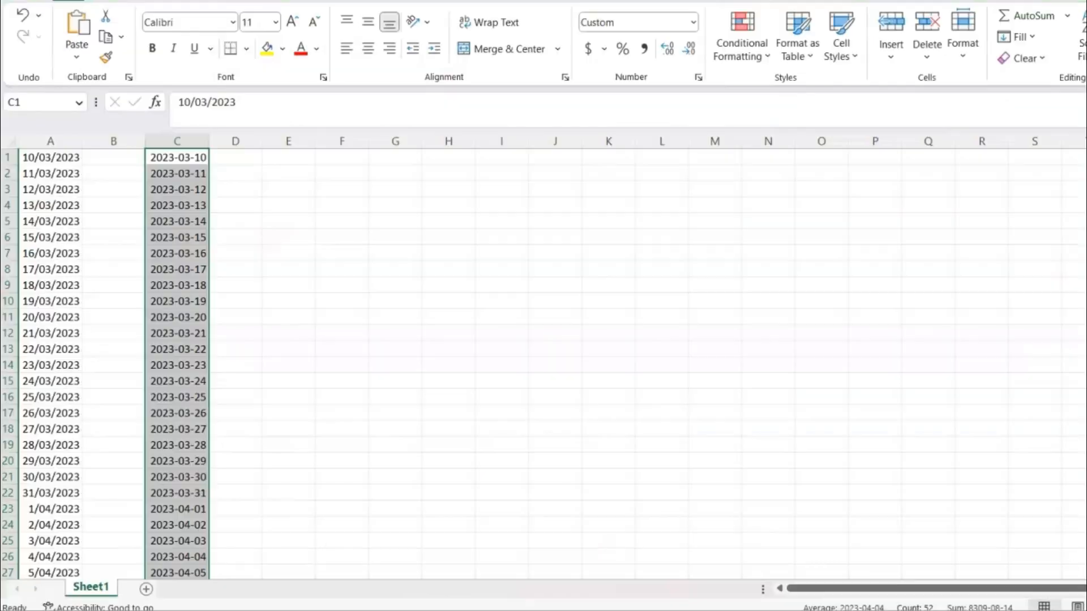
Step: Copy the Excel column C dates and paste them into Dates and Meal date of new Meal planning rows below the Lunch rows in Notion
key(ctrl+c)
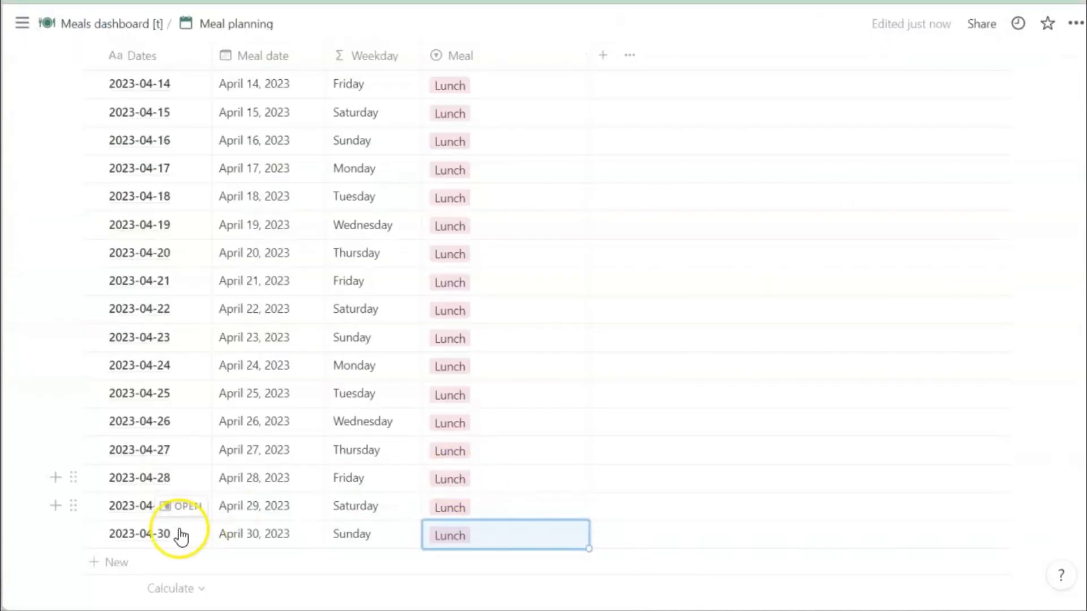
click(126, 563)
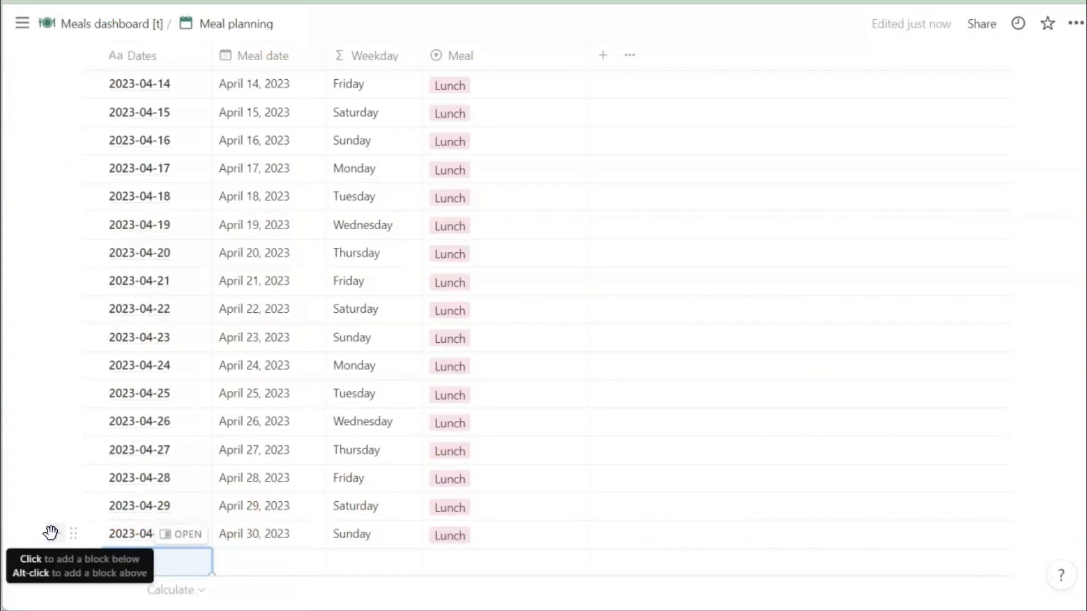
key(ctrl+v)
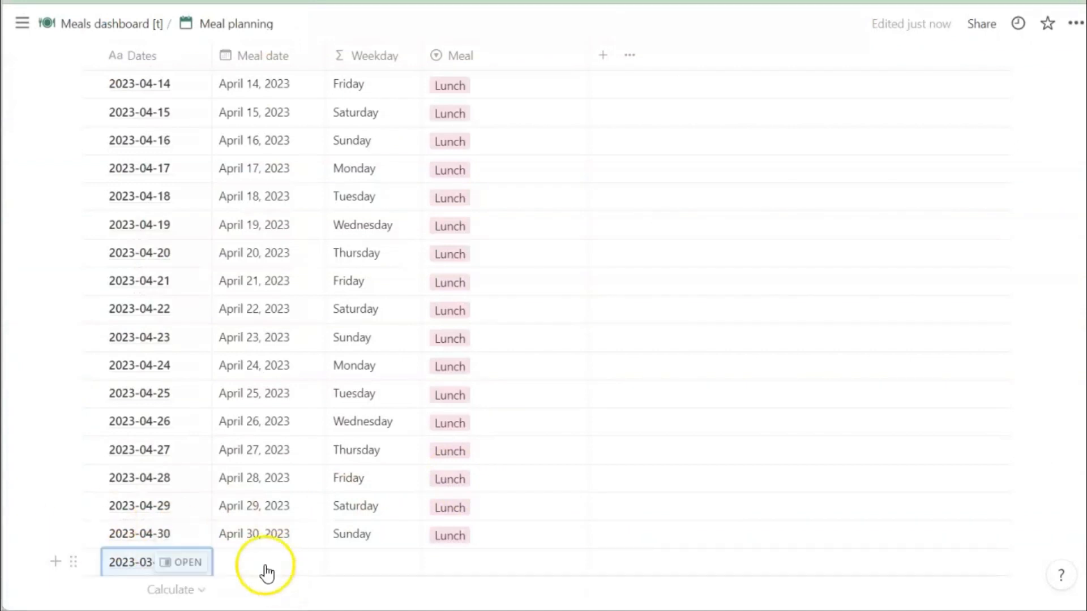
click(264, 567)
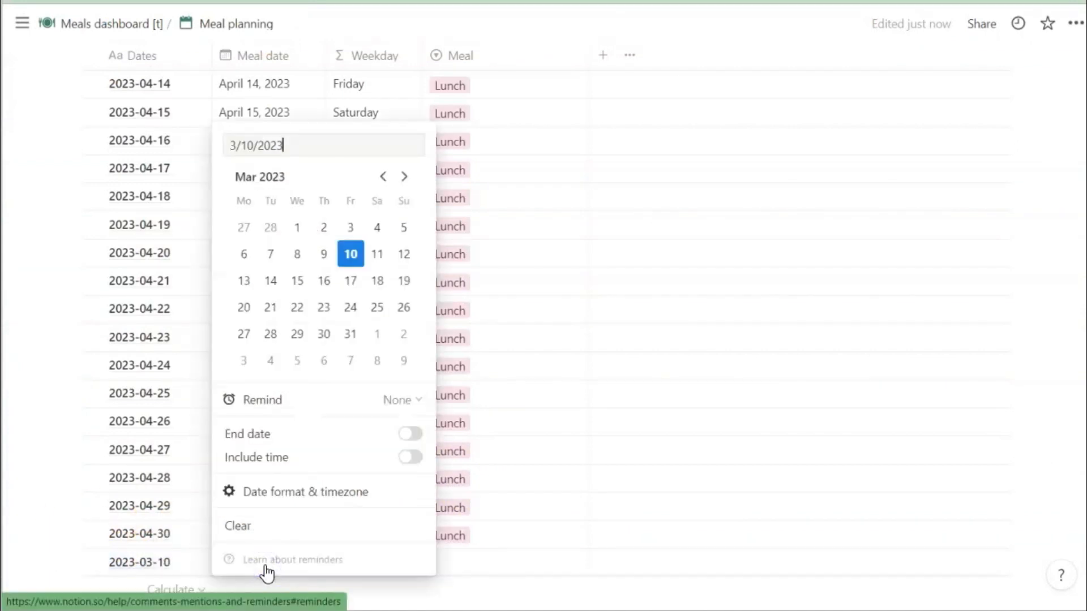
key(Escape)
key(ctrl+v)
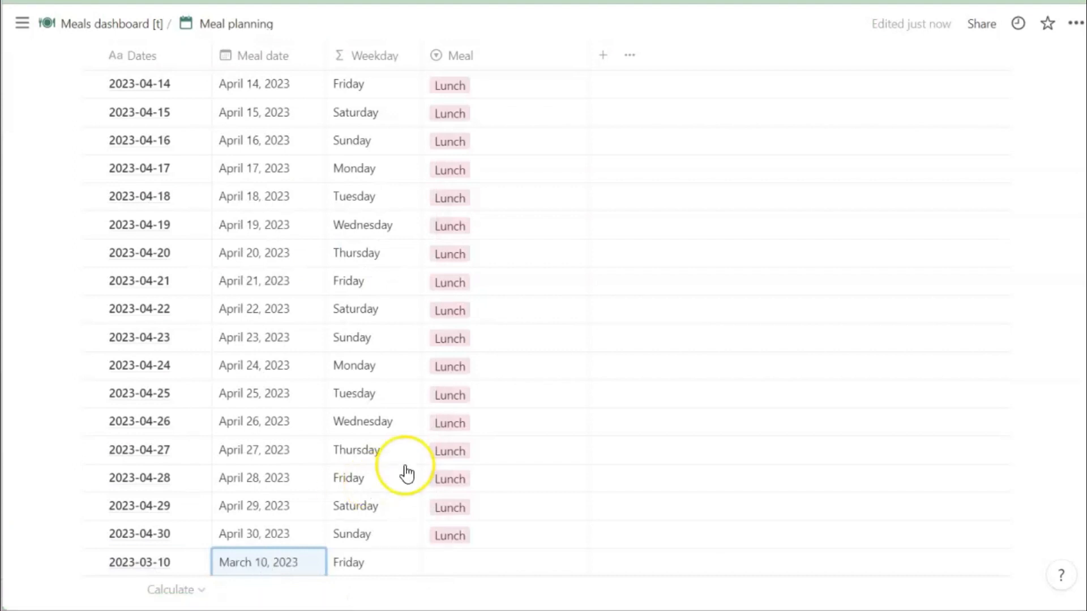
Step: Set Meal to Dinner for the newly added 2023-03-10 row and fill it down through the last 2023-04-30 row
scroll(405, 468, down, 3)
click(458, 371)
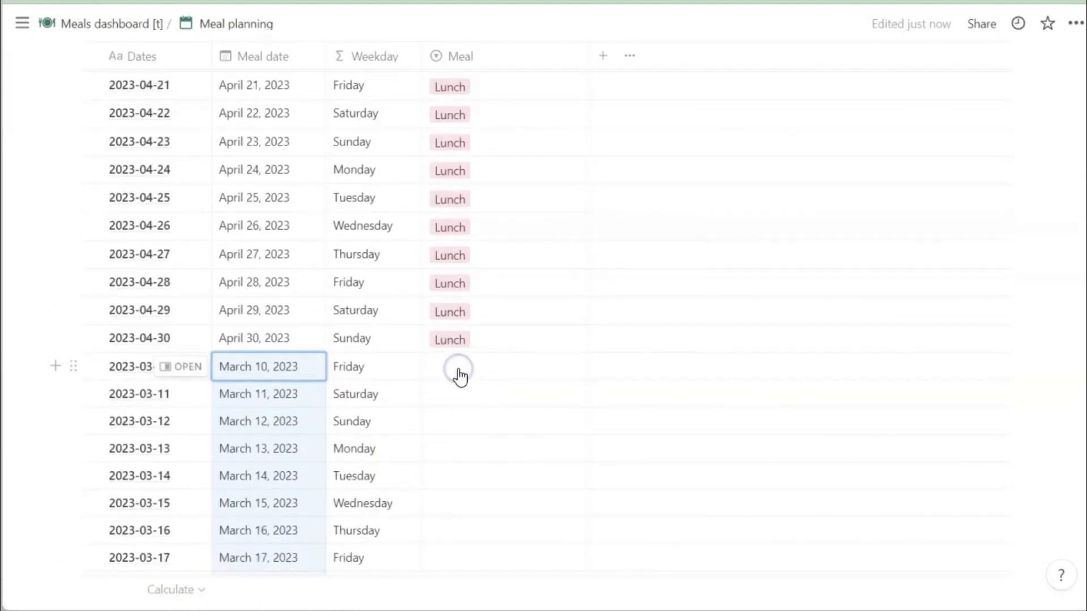
click(479, 469)
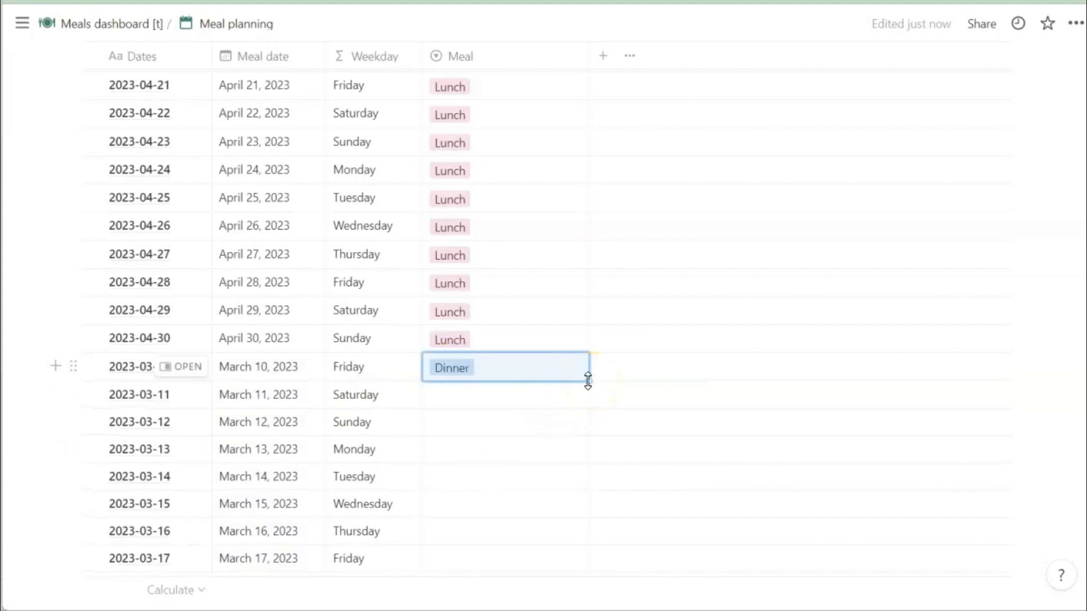
drag(588, 381, 527, 402)
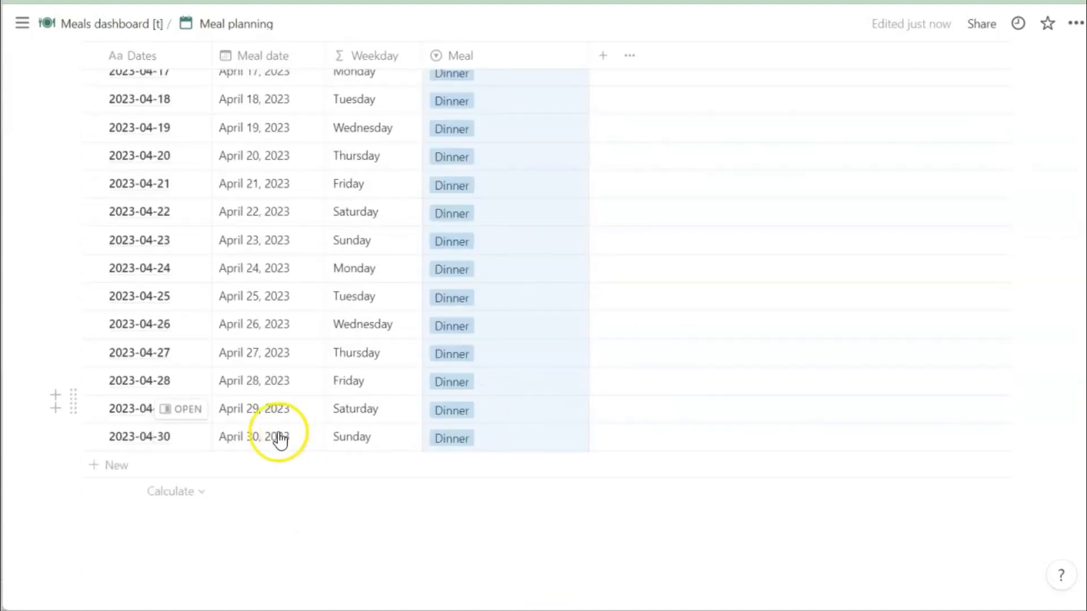
Step: Paste the copied dates again as new rows below the Dinner rows, filling both Dates and Meal date
click(119, 475)
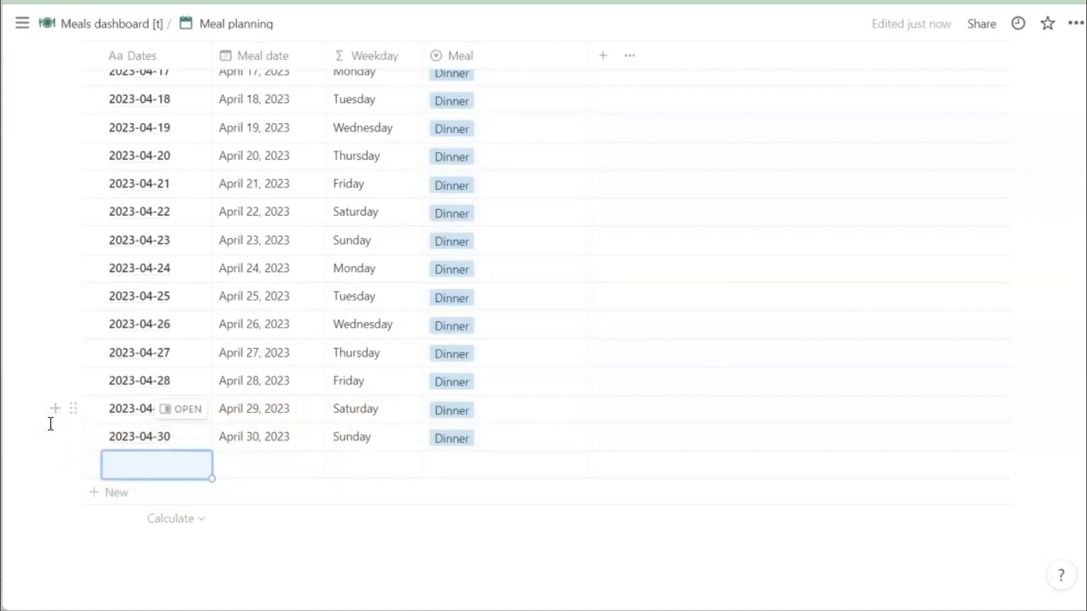
key(ctrl+v)
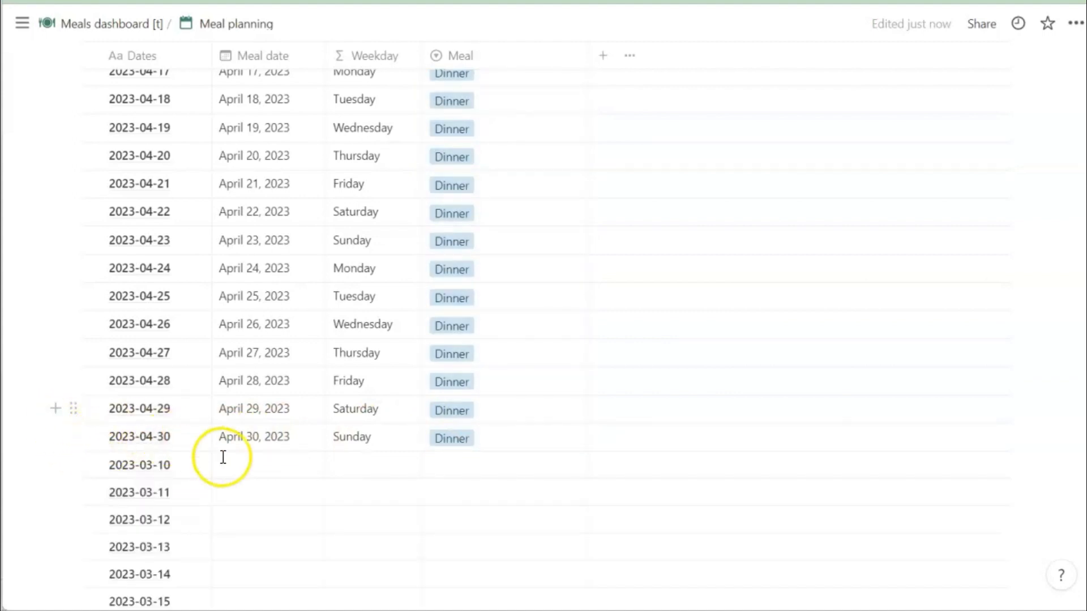
click(266, 470)
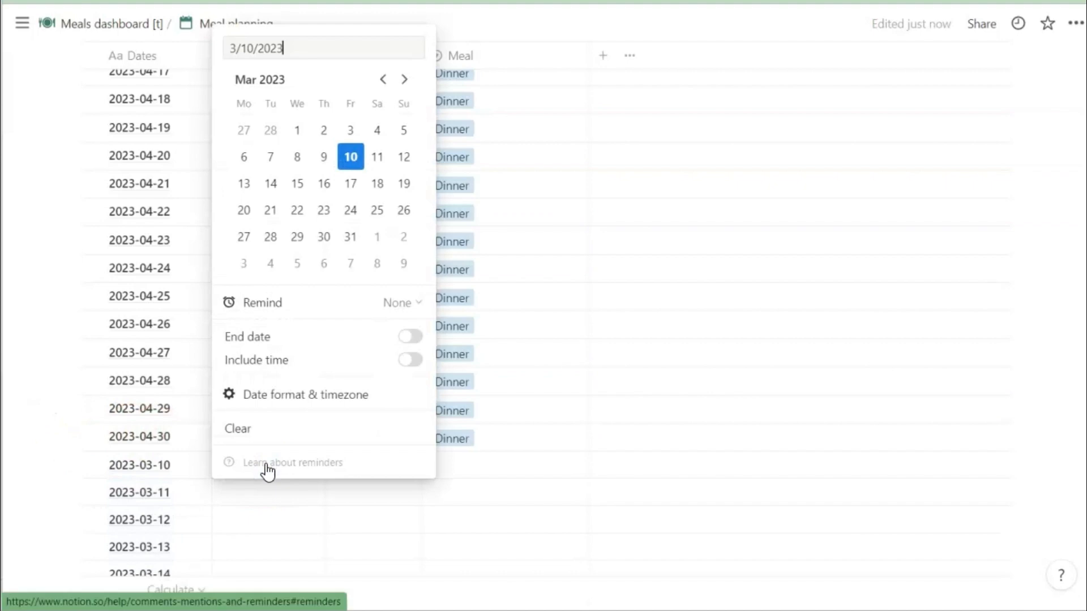
key(Escape)
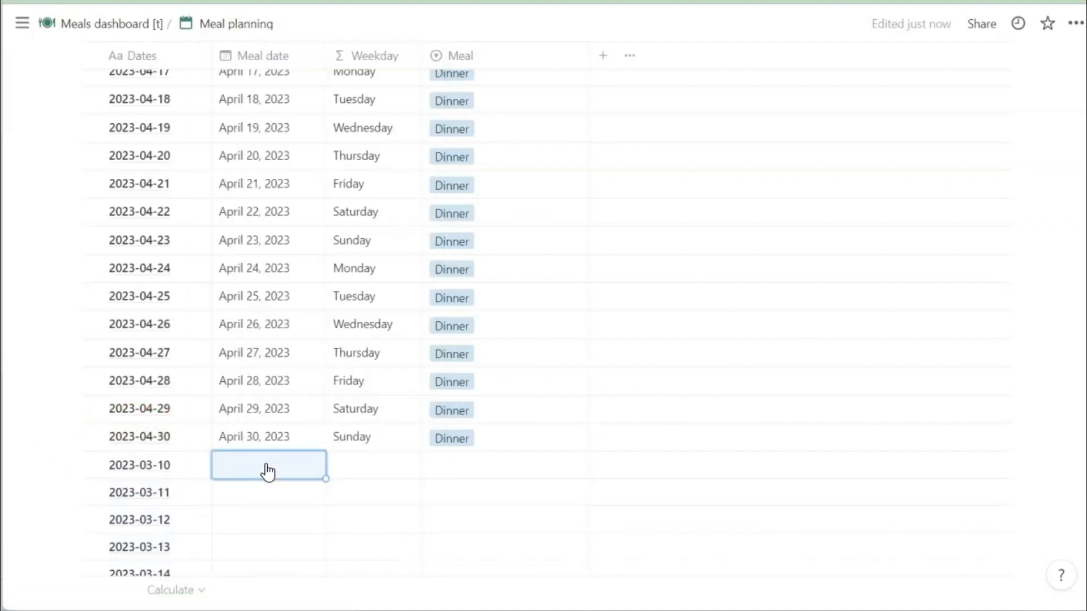
key(ctrl+v)
Step: Set Meal to Breakfast for the third 2023-03-10 row and fill it down through the final 2023-04-30 row
click(469, 469)
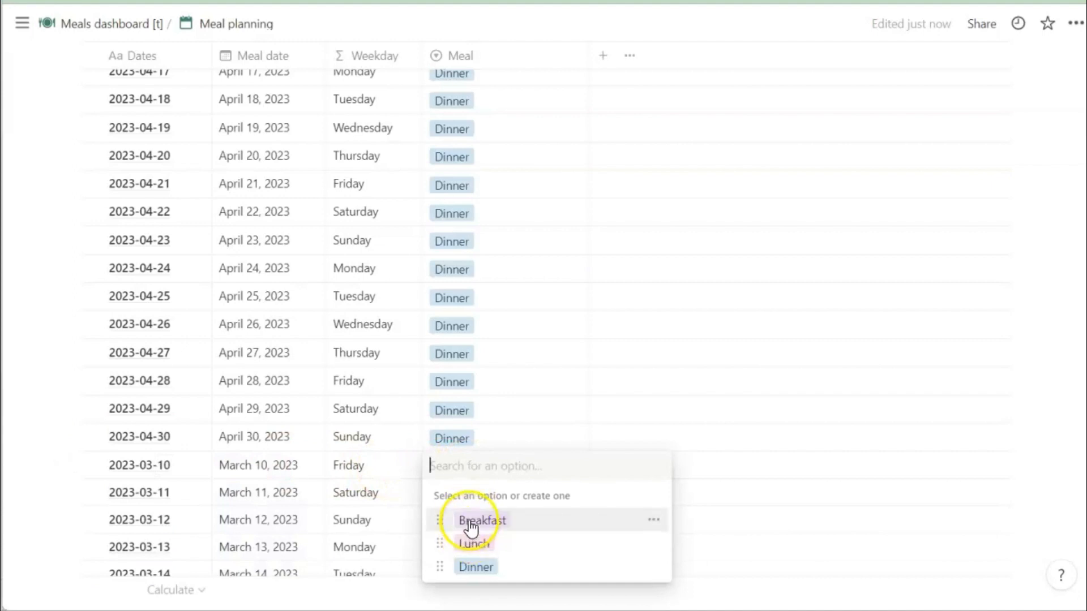
click(471, 523)
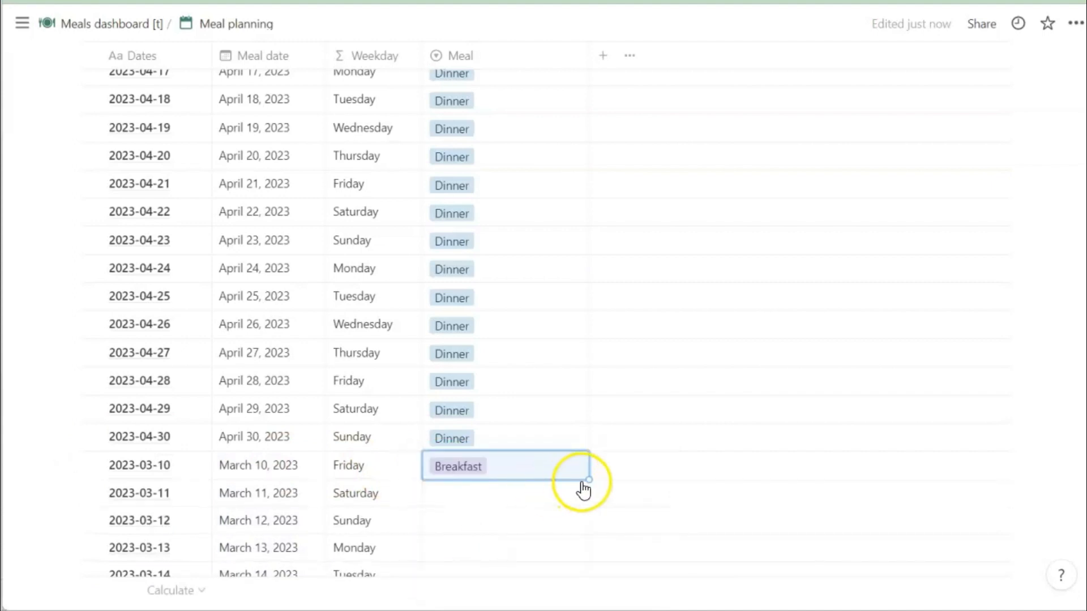
drag(588, 480, 589, 574)
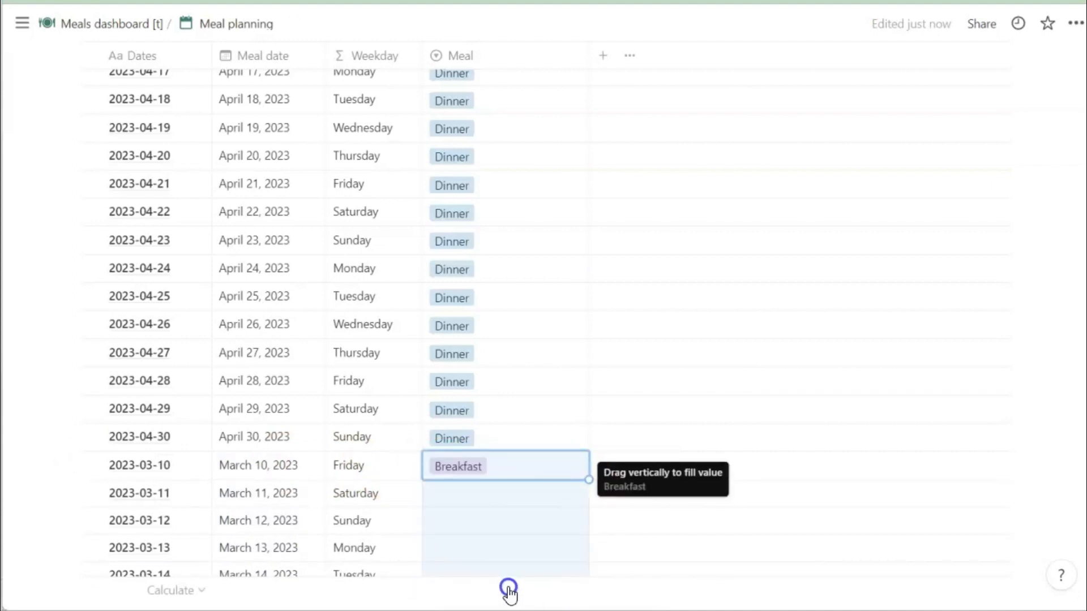
drag(508, 591, 498, 589)
click(543, 417)
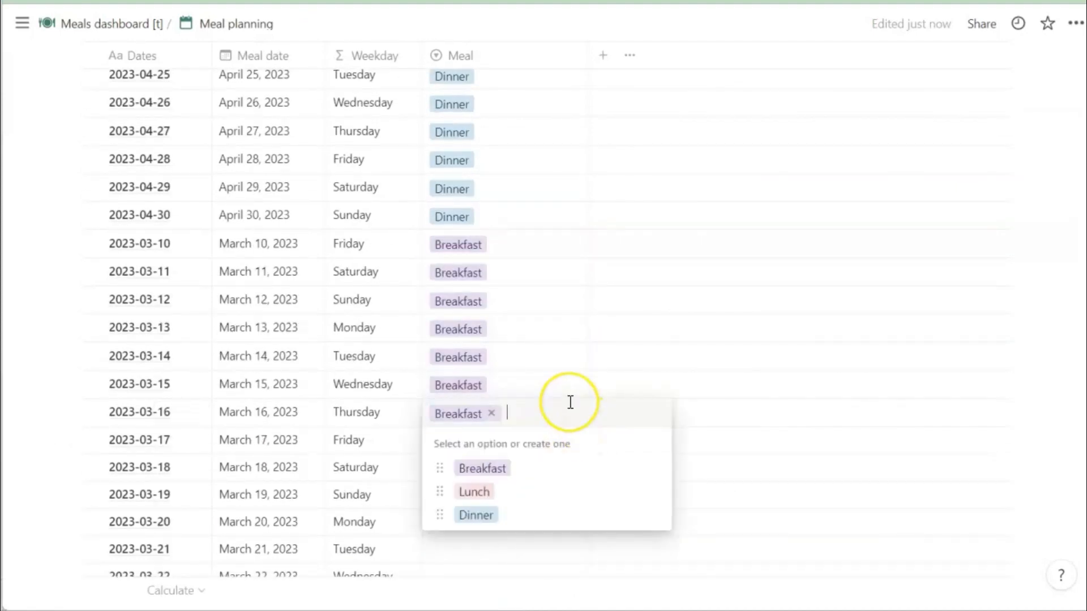
key(Escape)
drag(591, 427, 487, 458)
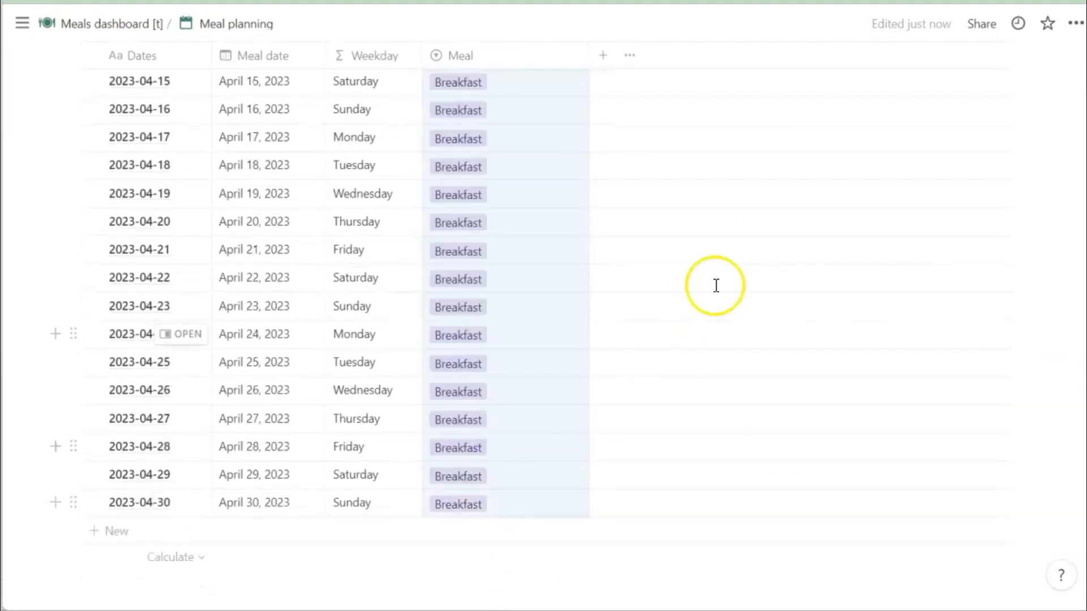
Step: Sort the Meal planning table by Meal date ascending, with Meal ascending as the second sort
scroll(716, 286, up, 20)
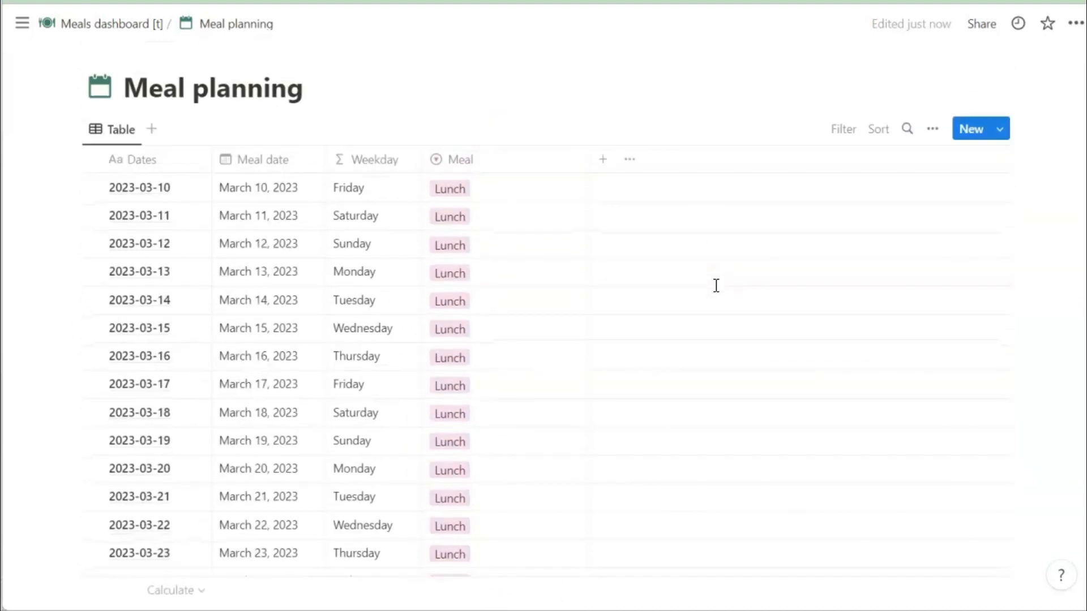
click(876, 133)
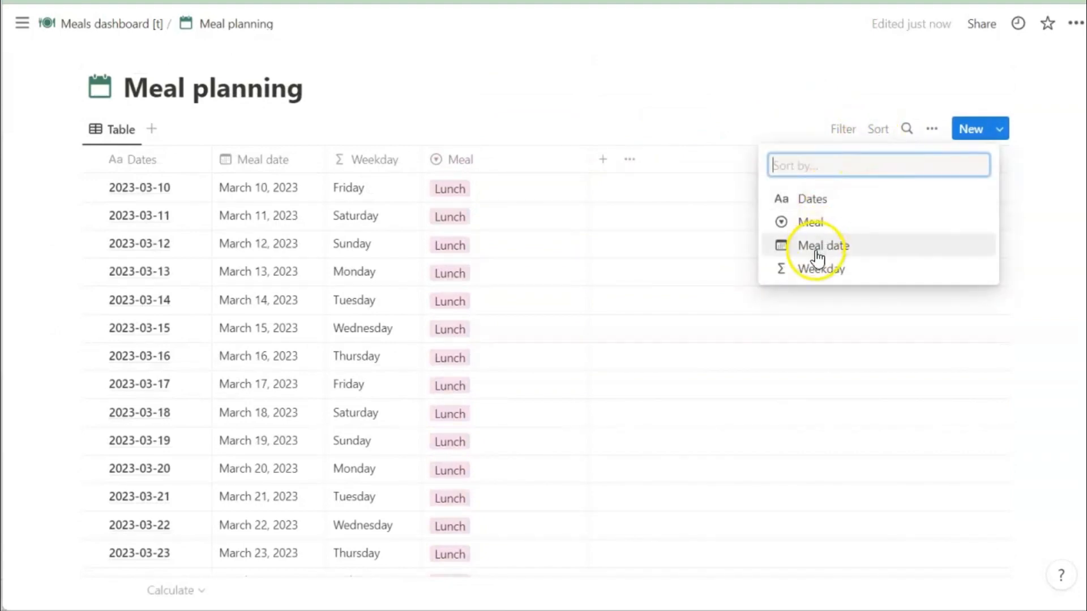
click(818, 257)
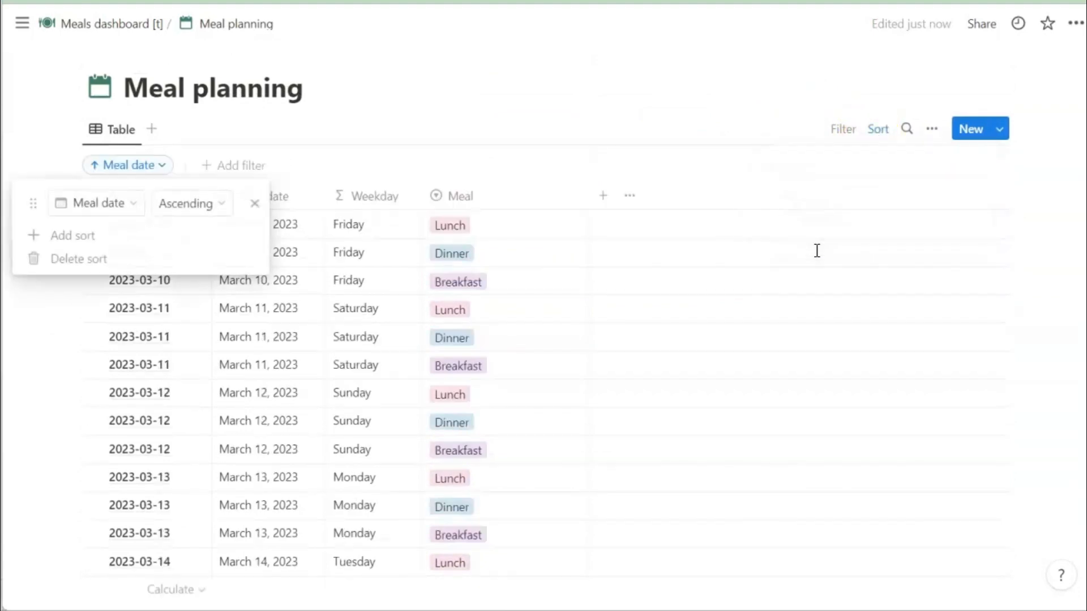
click(284, 249)
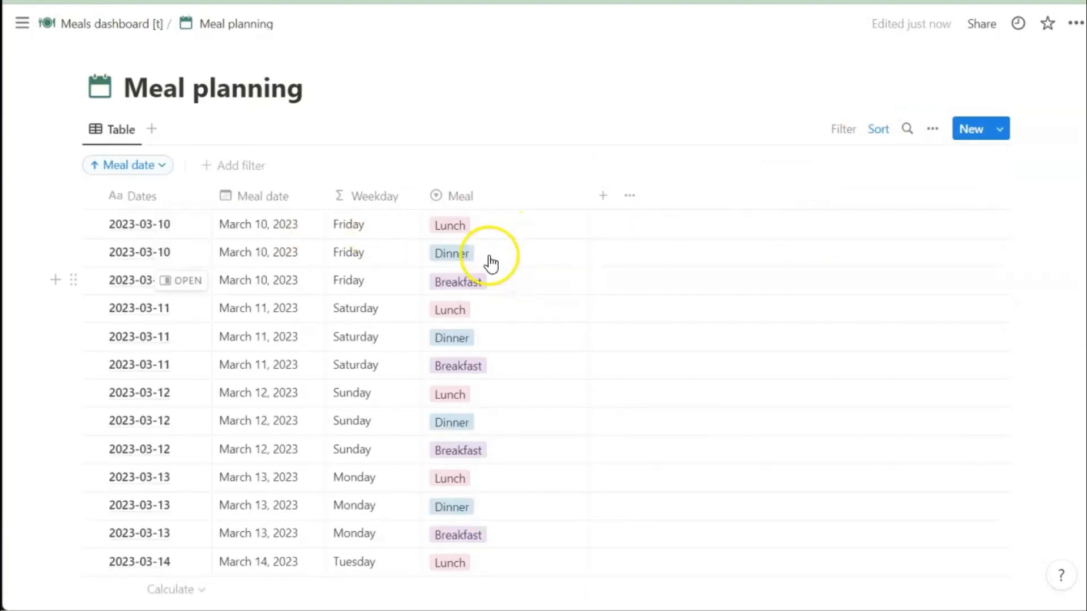
click(878, 130)
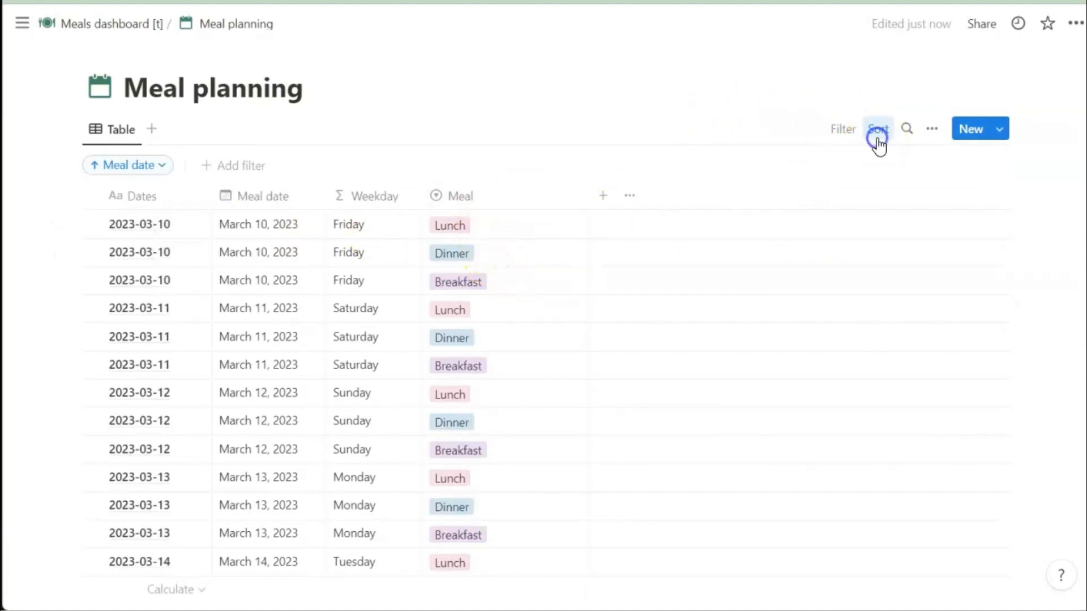
click(82, 234)
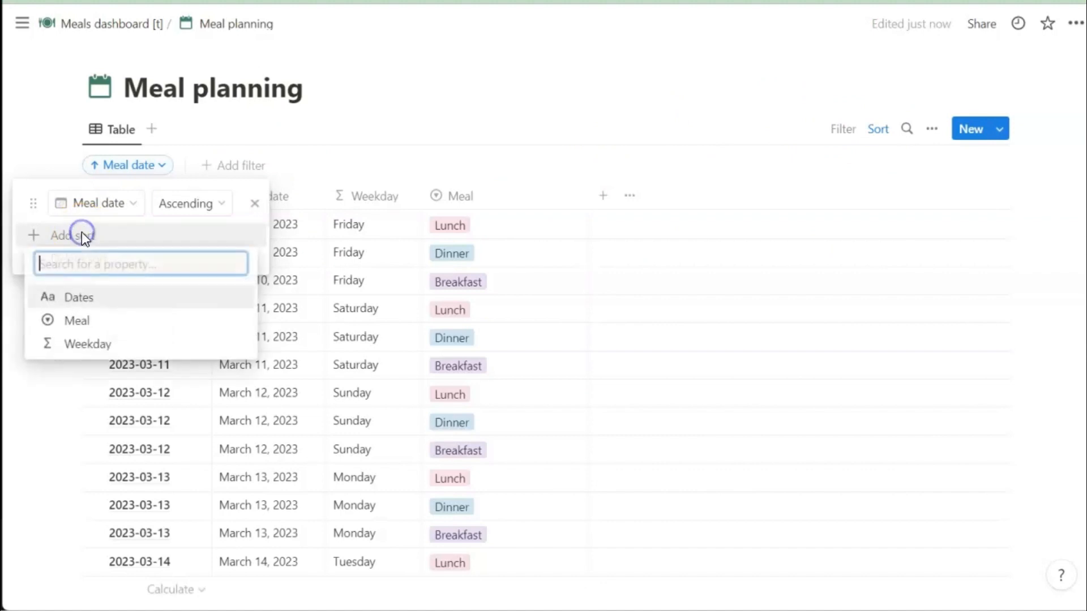
click(83, 321)
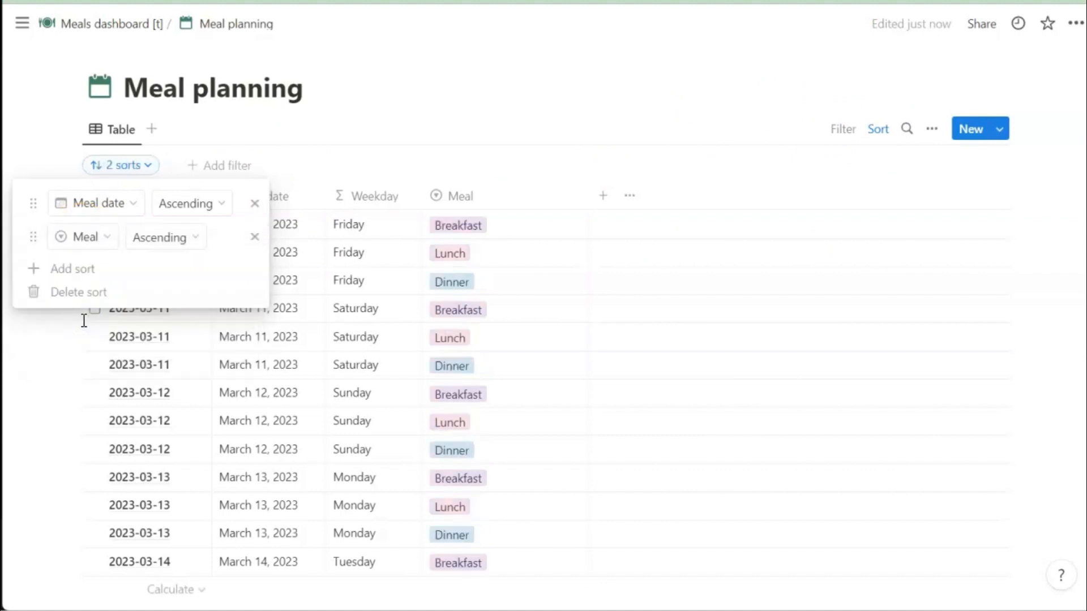
click(481, 80)
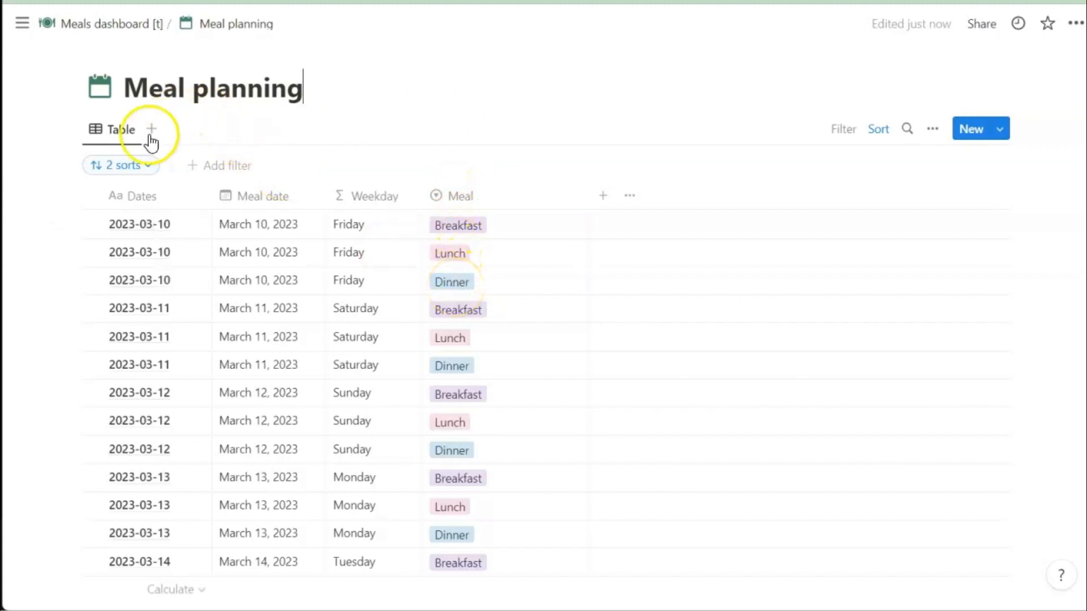
Step: Add a Select property named Chef with the options Me and Partner, and narrow the Meal and Chef columns
click(602, 195)
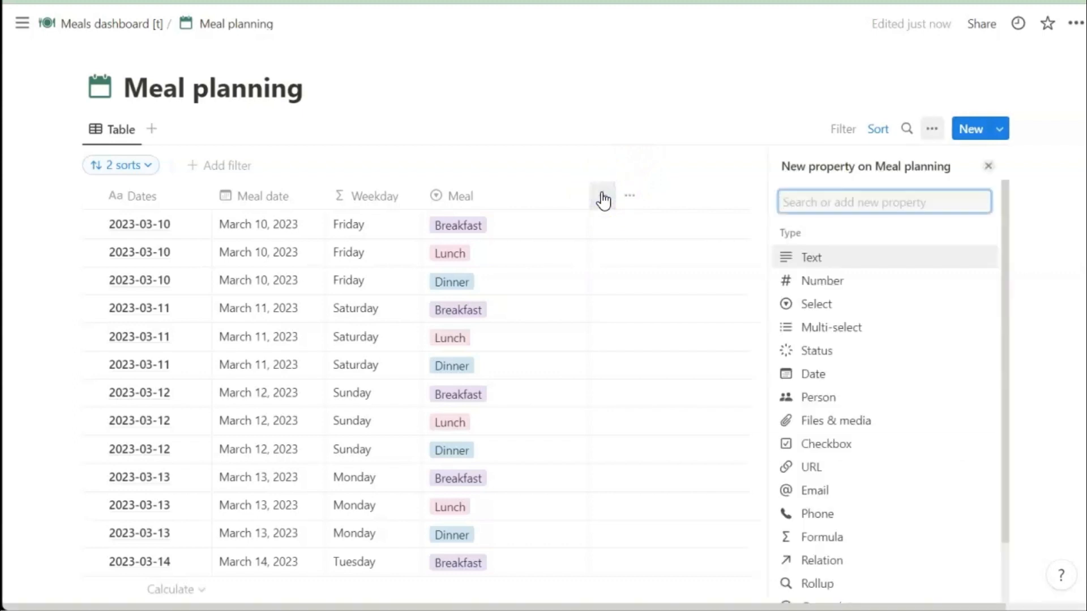
click(832, 309)
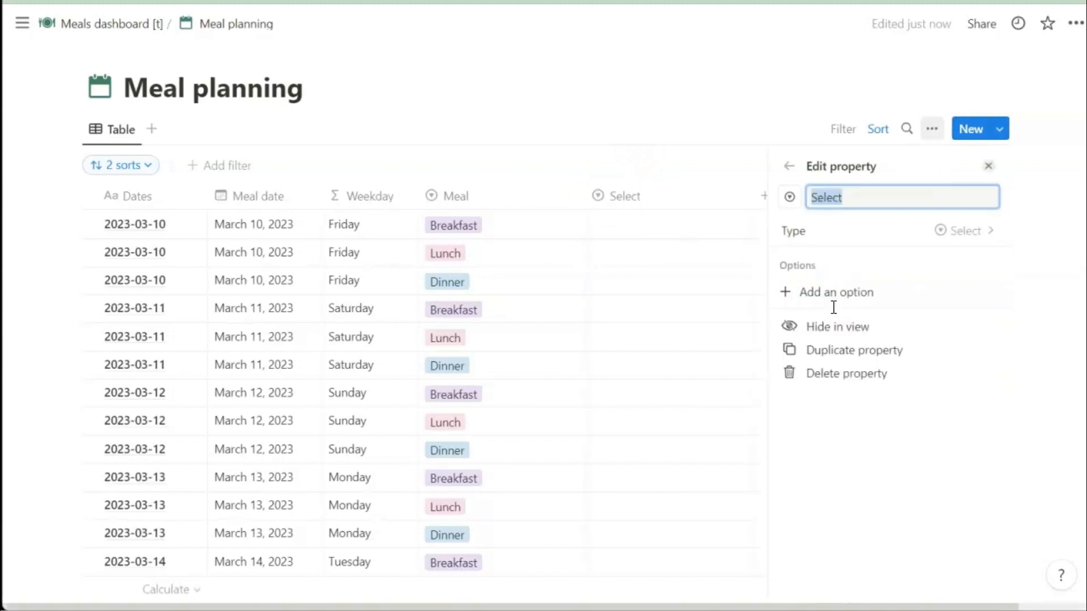
click(836, 292)
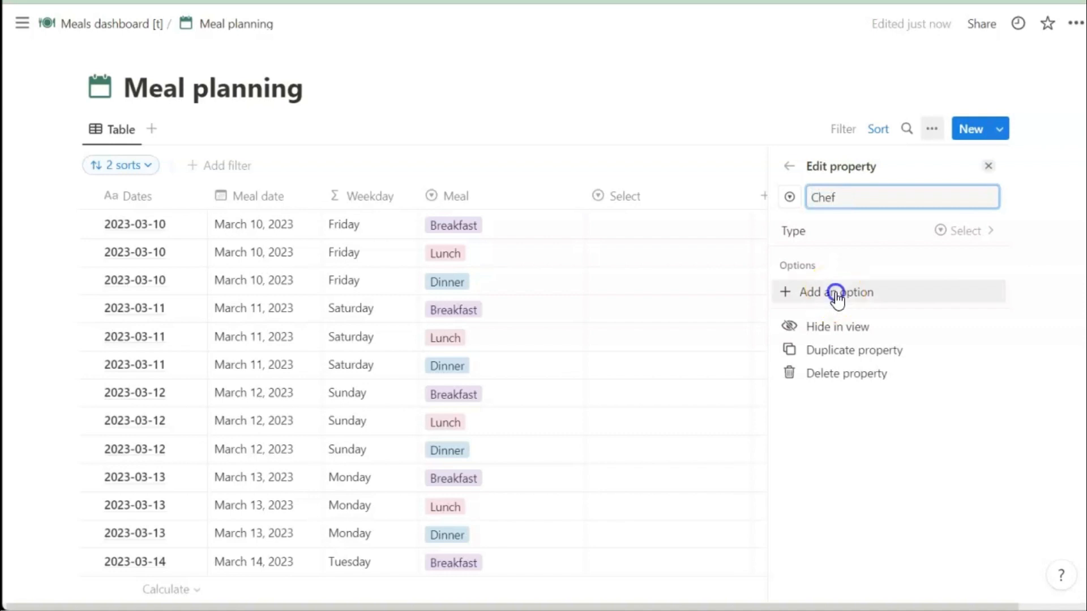
text(Me)
key(Return)
text(Partner)
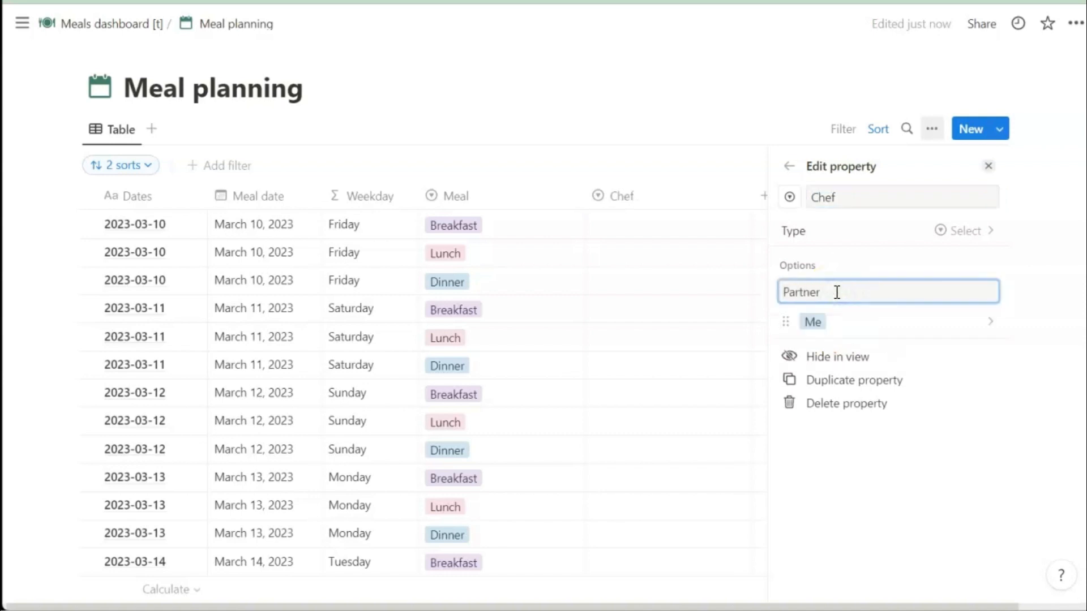
key(Return)
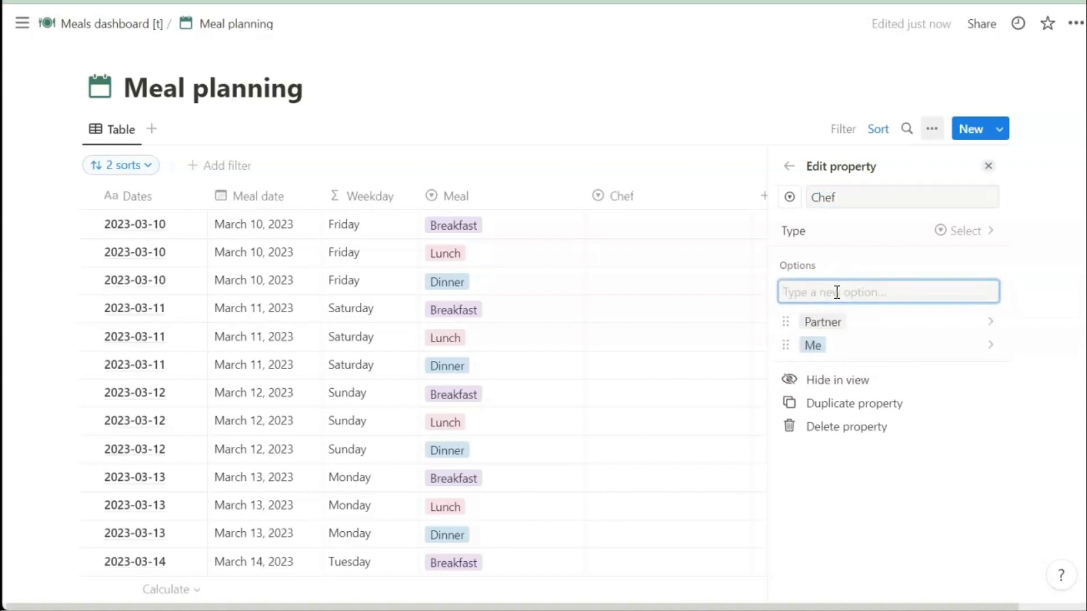
click(989, 166)
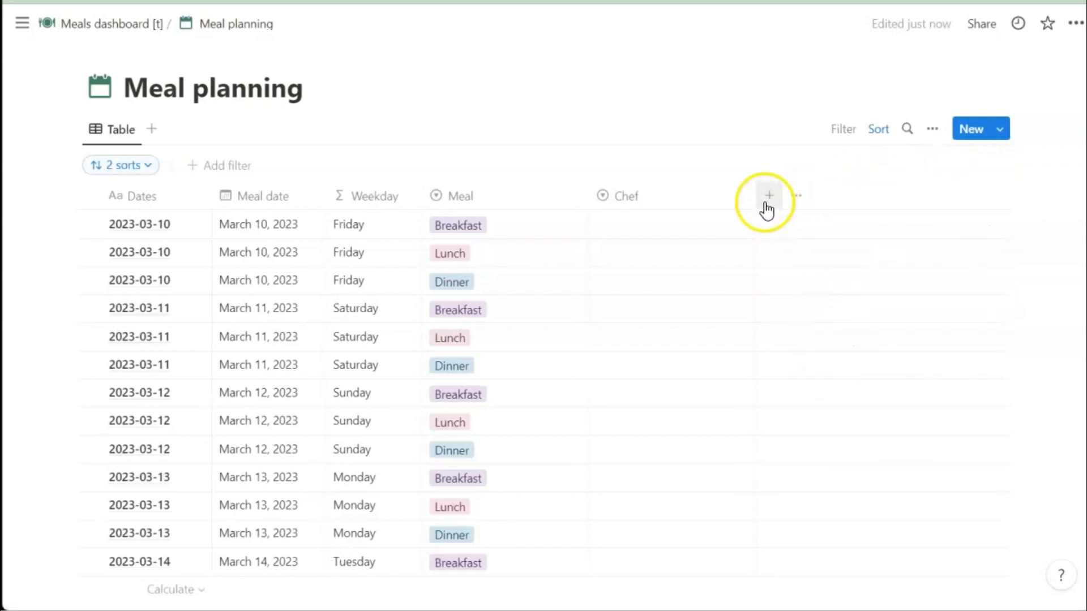
drag(753, 199, 523, 189)
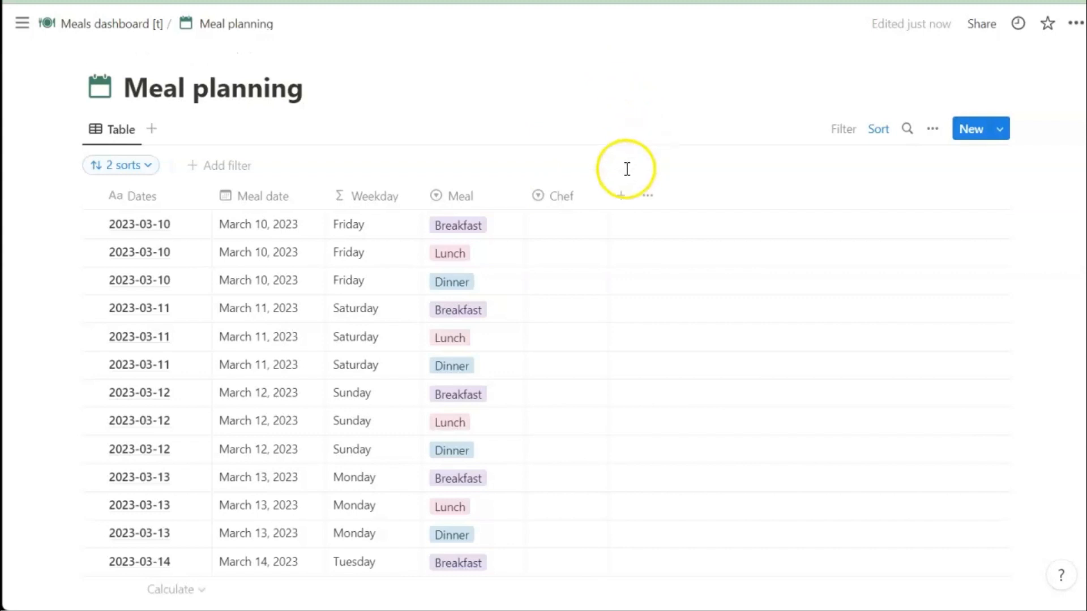
Step: Add a relation property to the Recipes database in Meals dashboard [t], with Show on Recipes database enabled
click(621, 199)
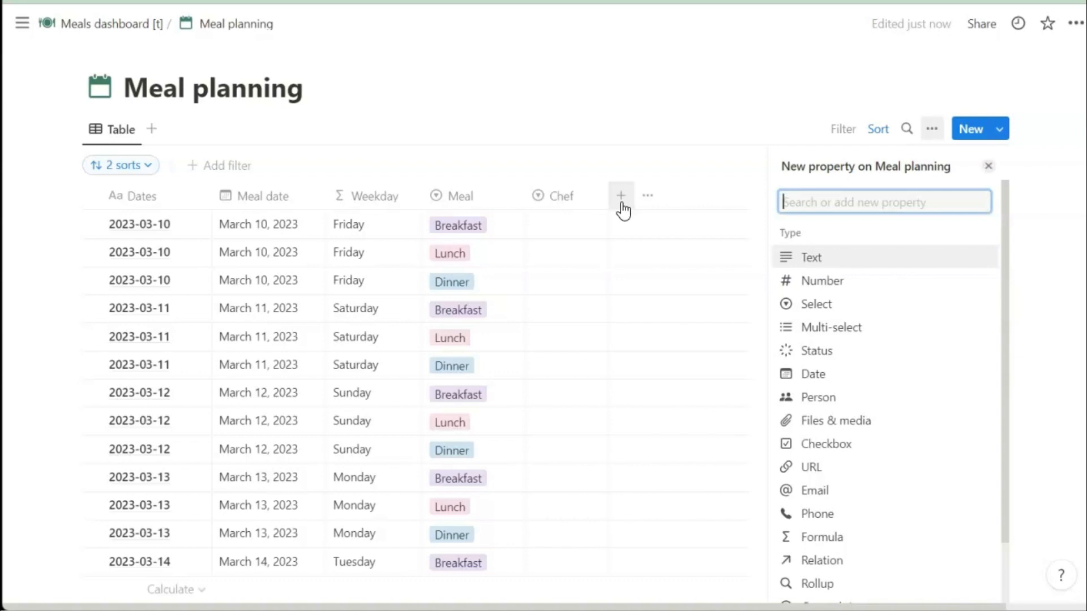
click(819, 561)
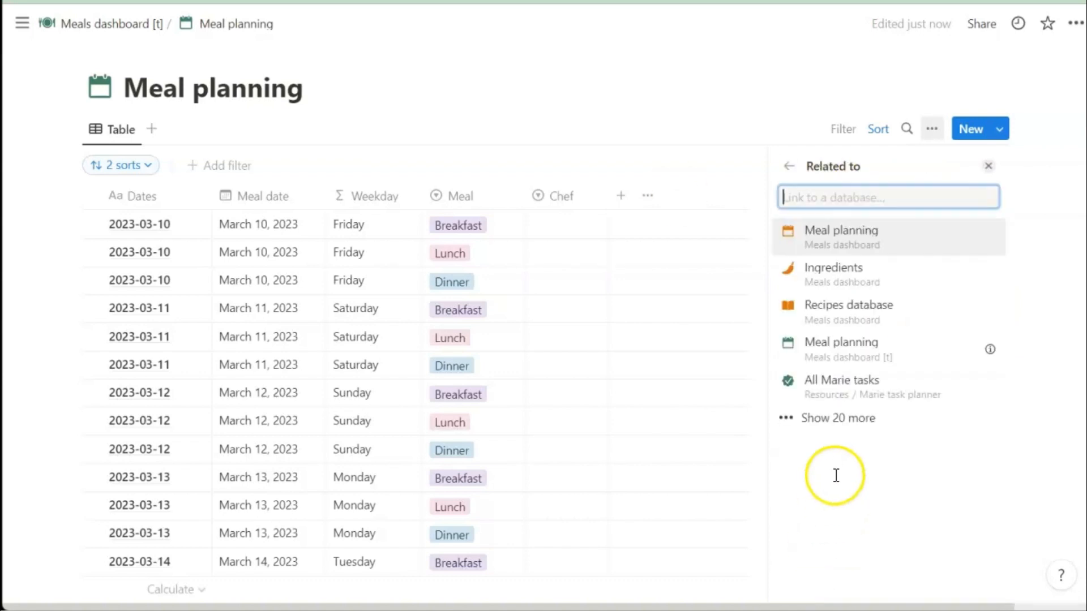
text(recipes)
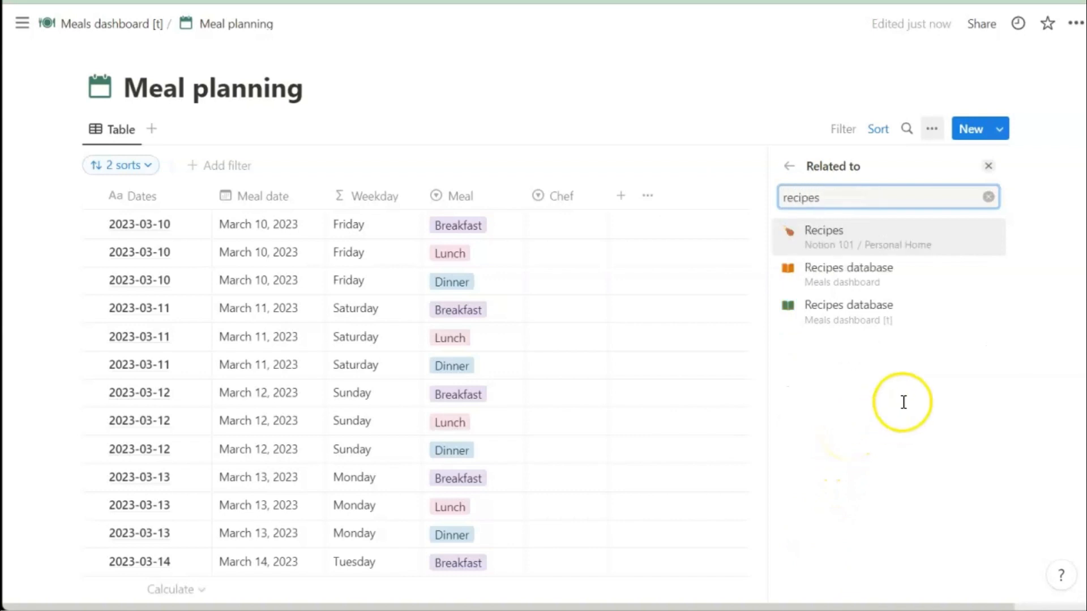
click(861, 311)
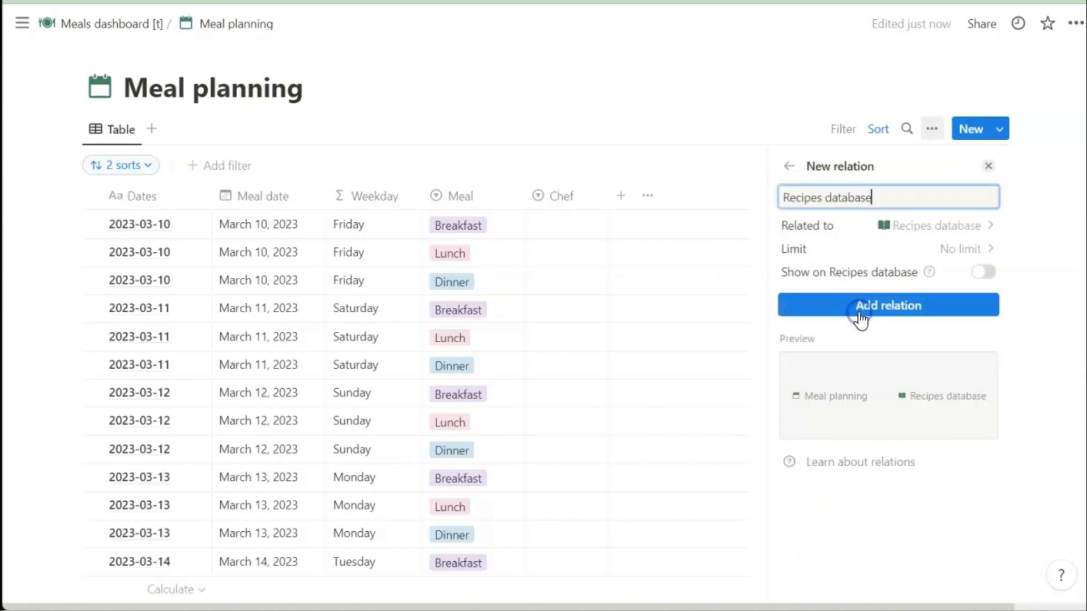
click(985, 273)
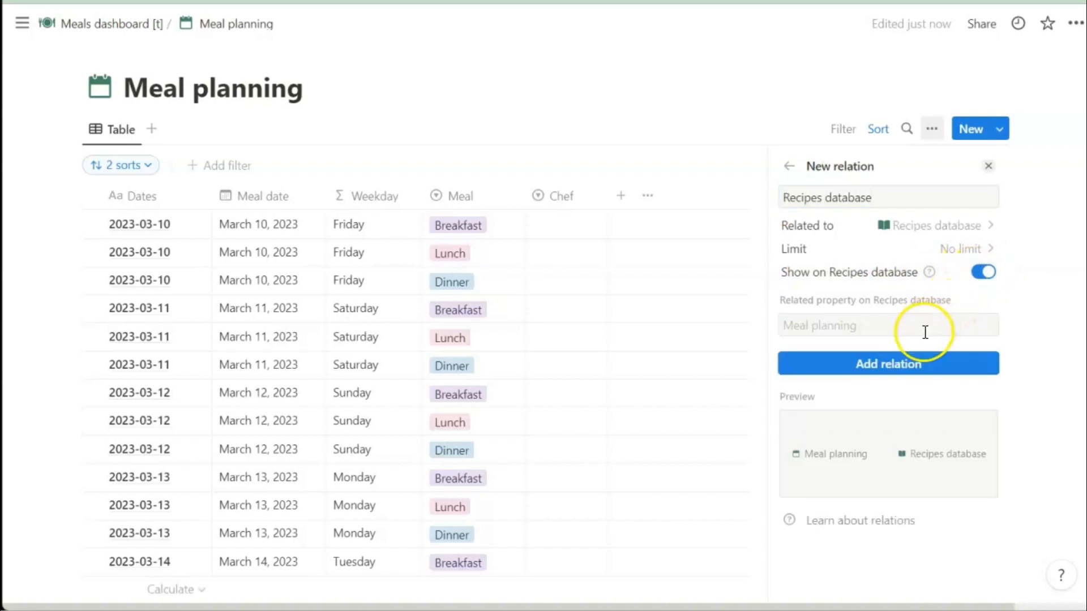
click(899, 369)
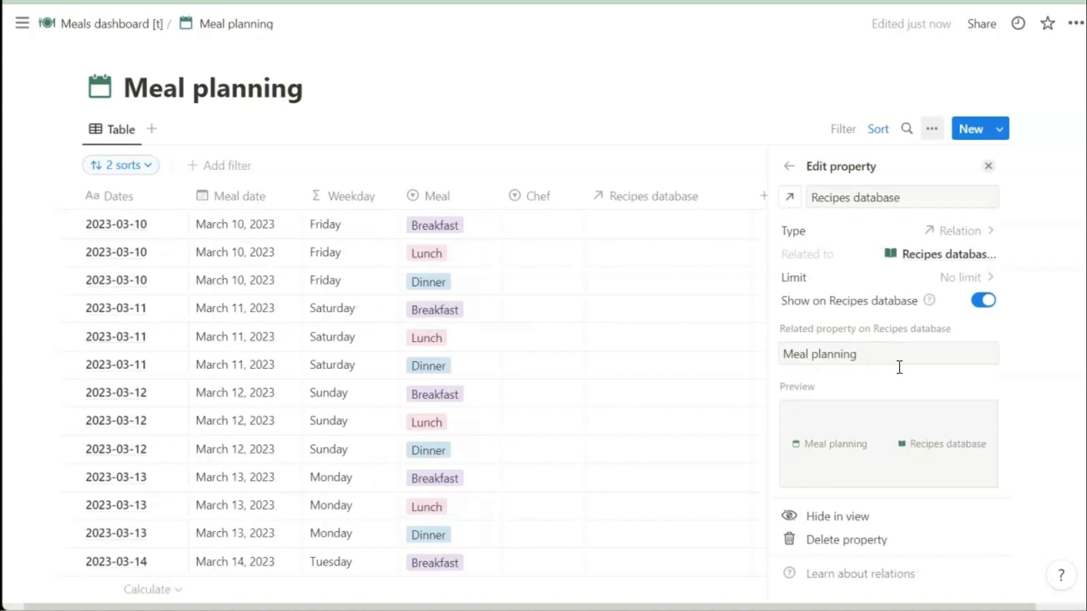
click(988, 166)
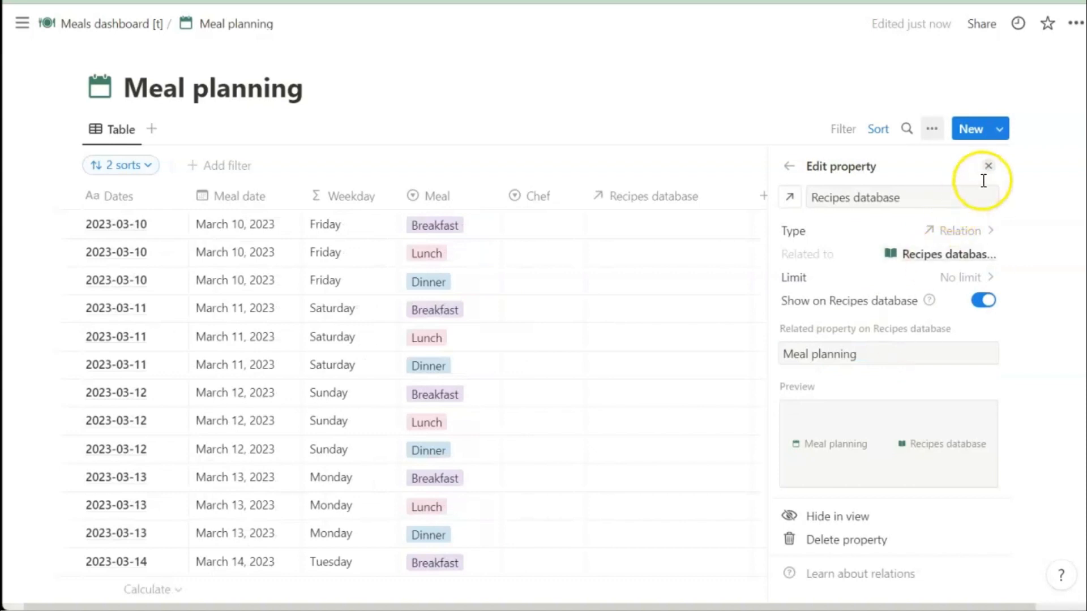
click(702, 209)
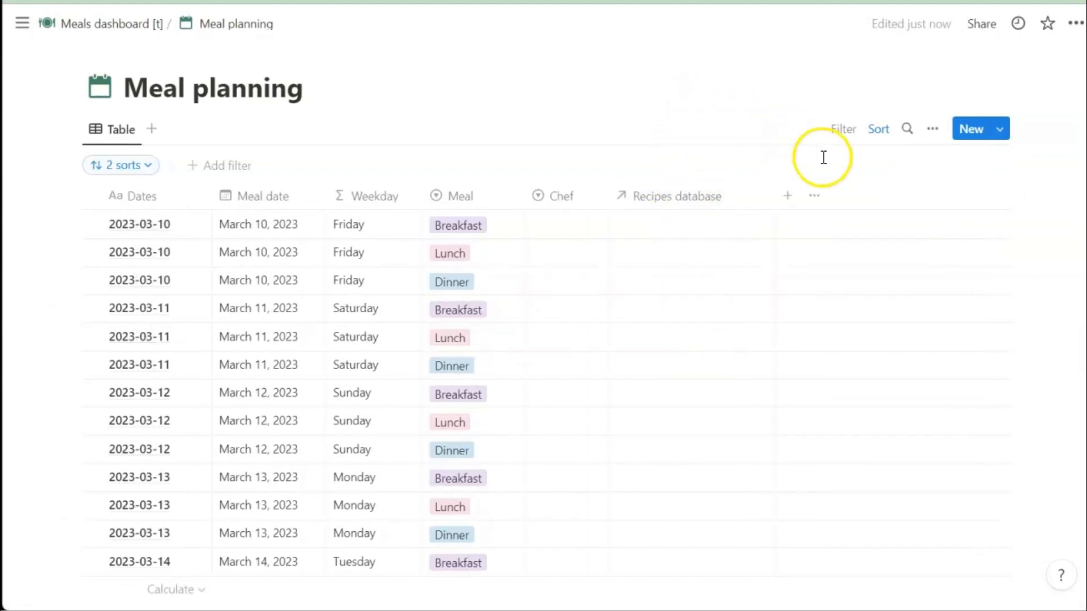
Step: Add a narrow Formula property named Next 30 days: dateBetween(prop("Meal date"), now(), "days") < 30 and dateBetween(prop("Meal date"), now(), "days") >= -1
click(787, 195)
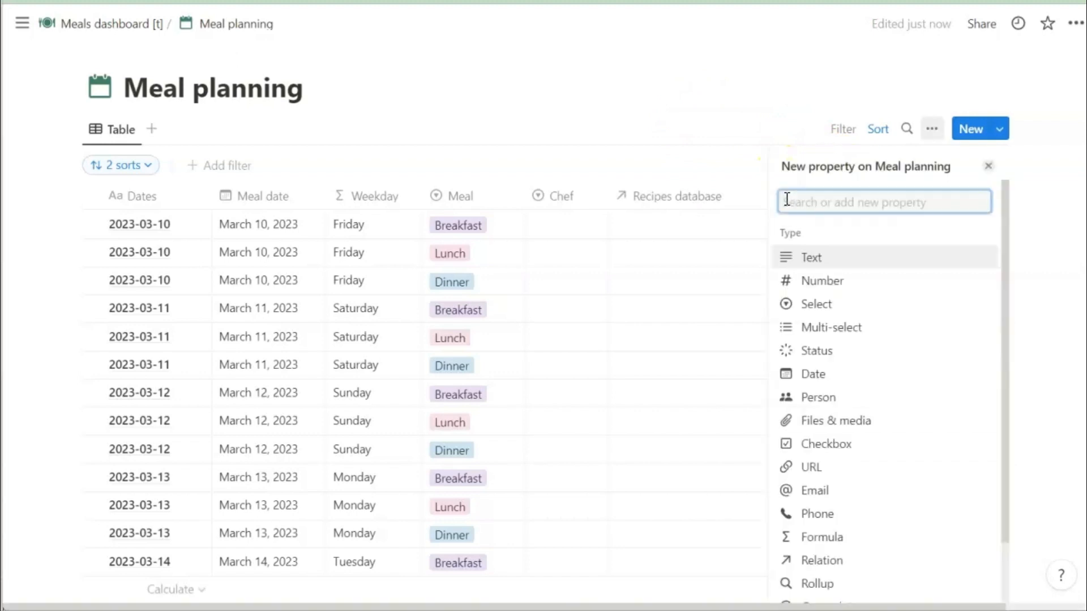
click(810, 537)
text(Next 30 days)
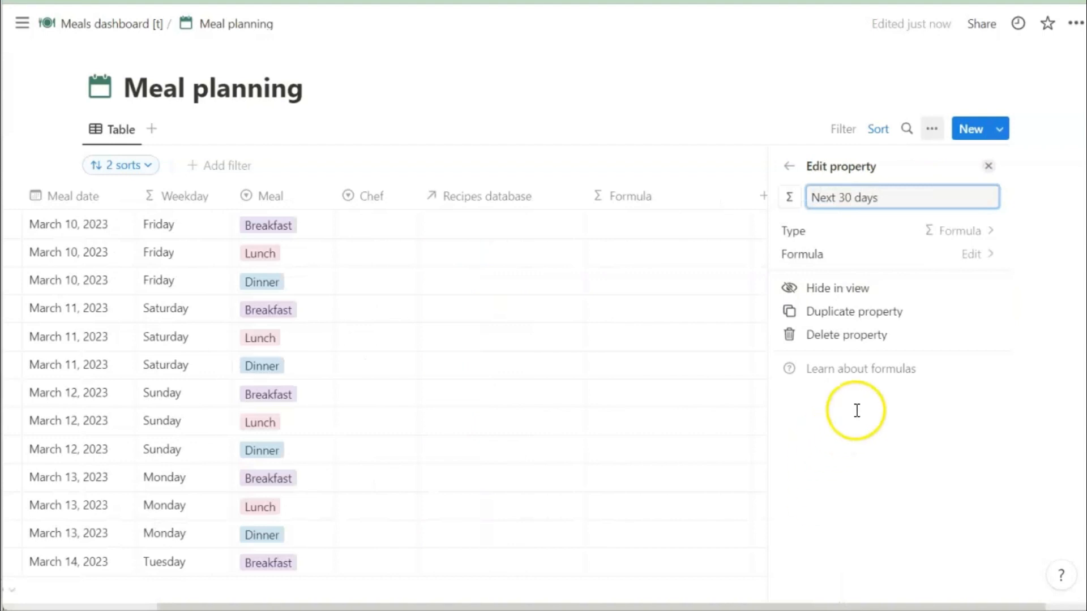
click(875, 270)
click(875, 270)
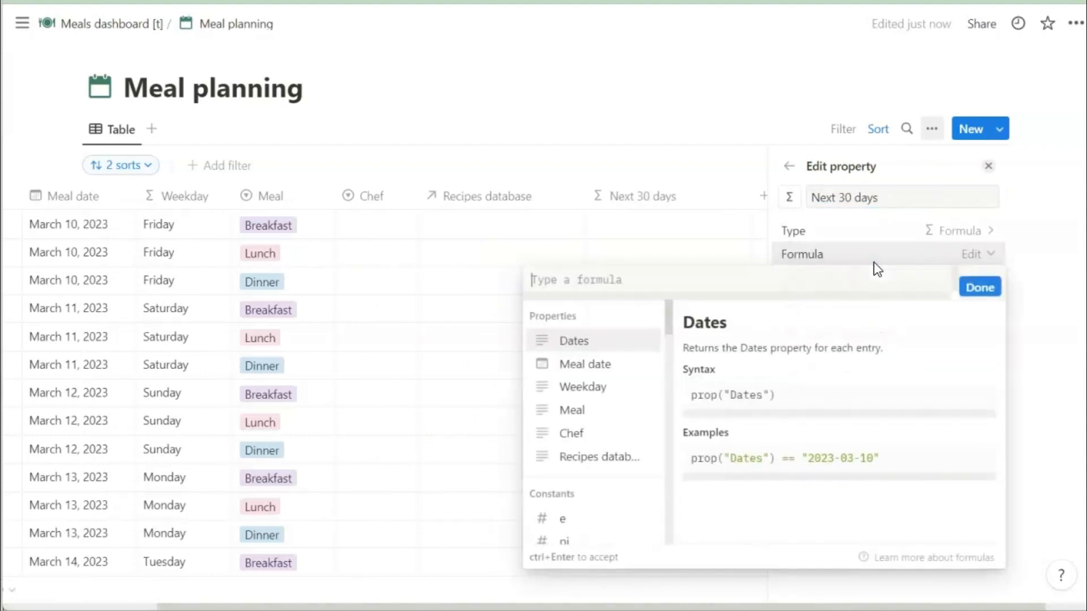
text(dateBetween(prop("Meal date"), now(), "days") < 30 and dateBetween(prop("Meal date"), now(), "days") >= -1)
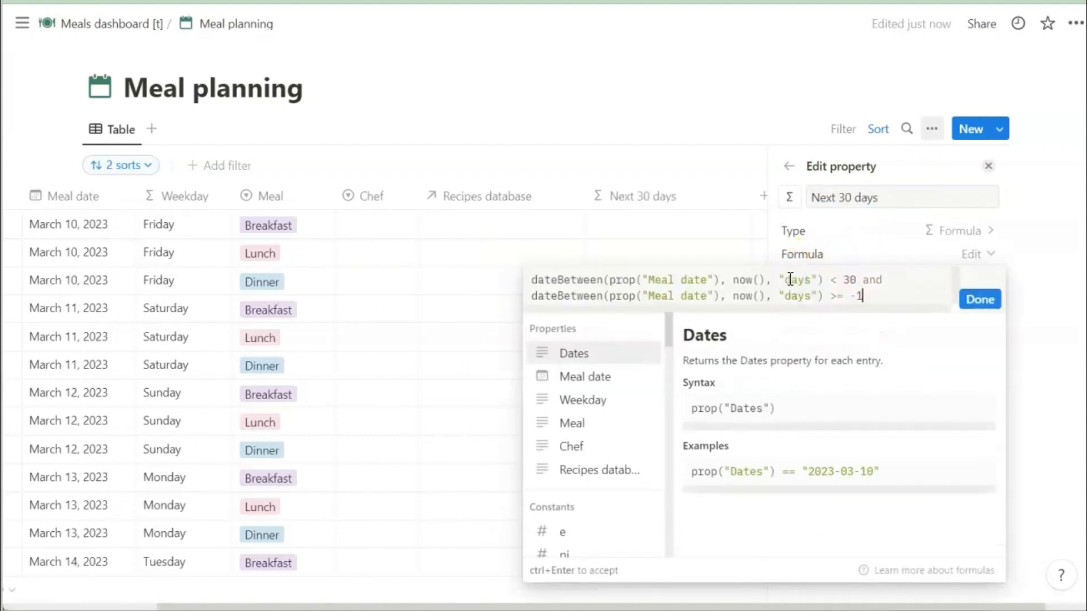
click(979, 300)
click(988, 165)
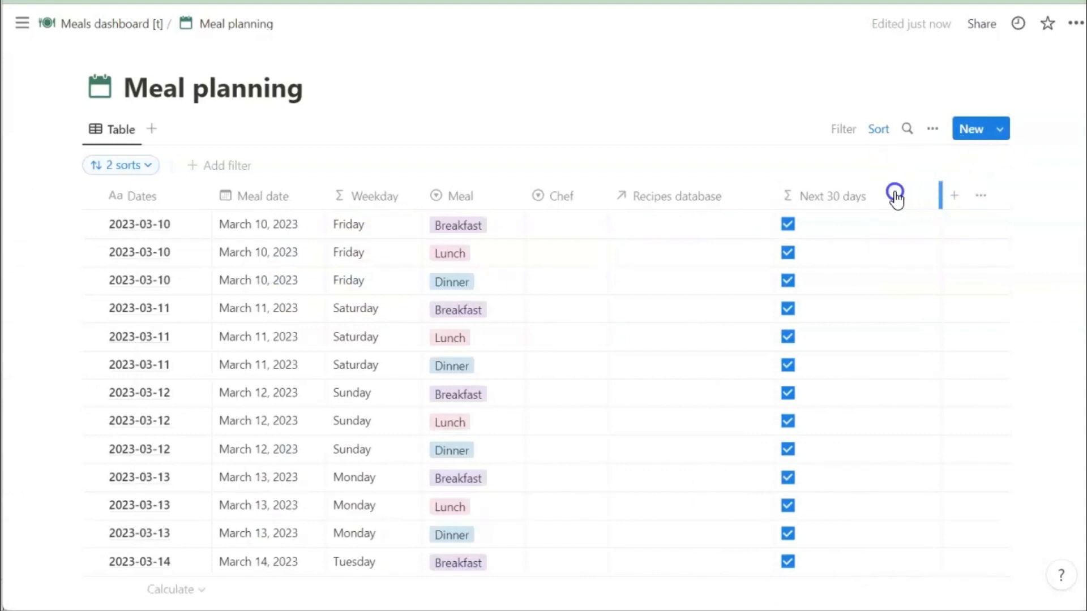
drag(881, 196, 877, 196)
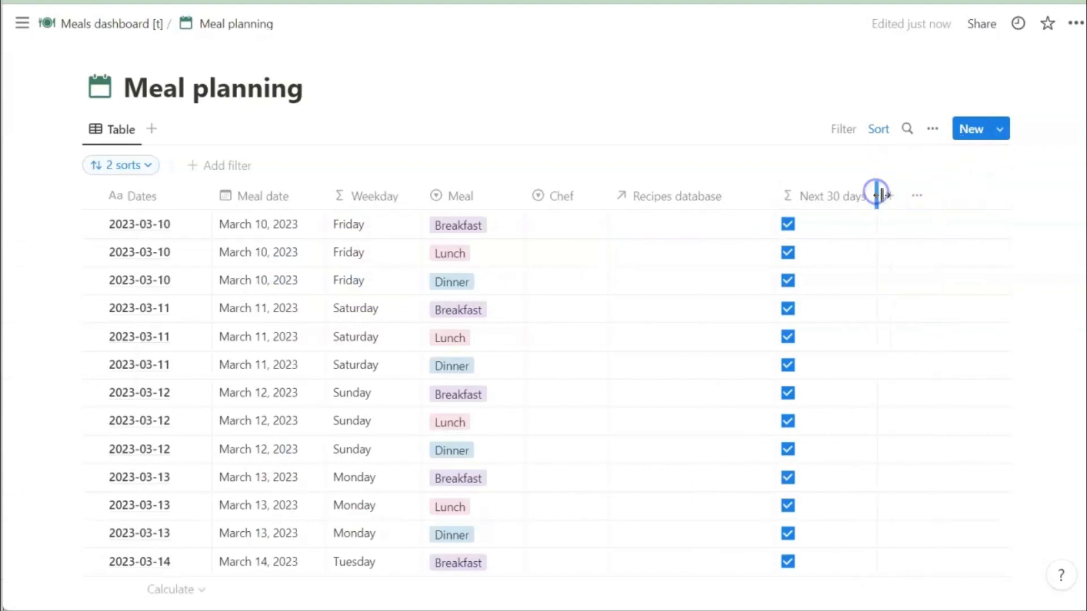
Step: Add a narrow Formula property named Next 7 days: dateBetween(prop("Meal date"), now(), "days") < 6 and dateBetween(prop("Meal date"), now(), "days") >= -1
click(891, 202)
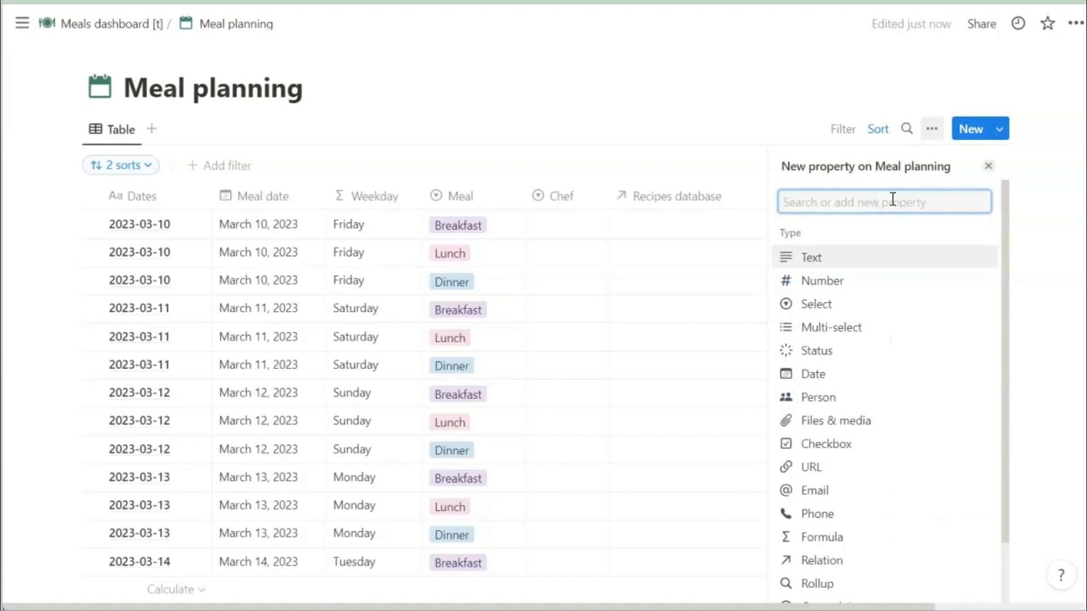
click(818, 535)
text(Next 7 days)
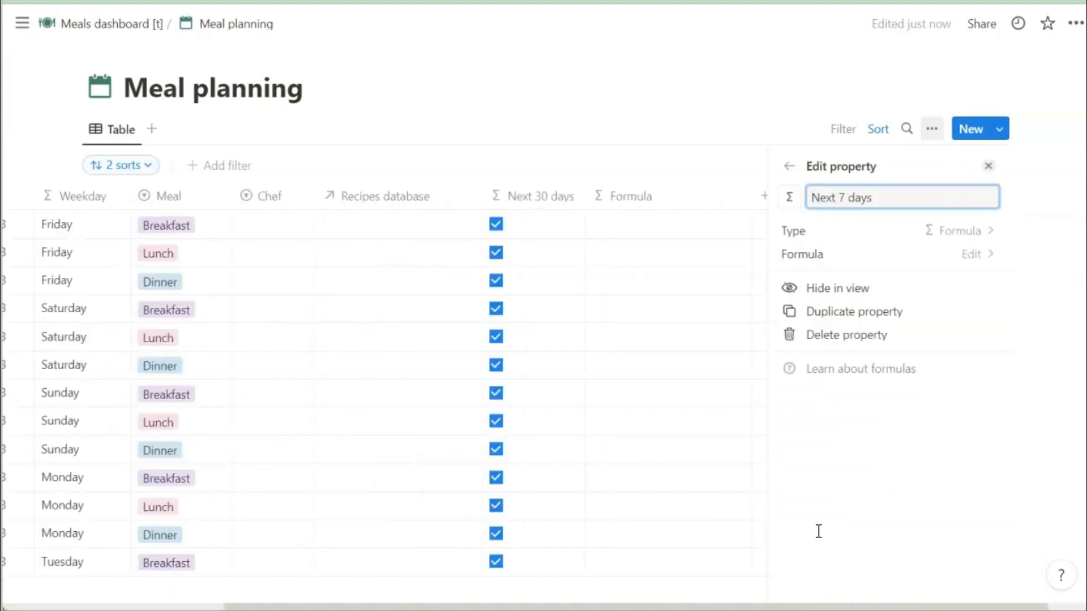
click(888, 257)
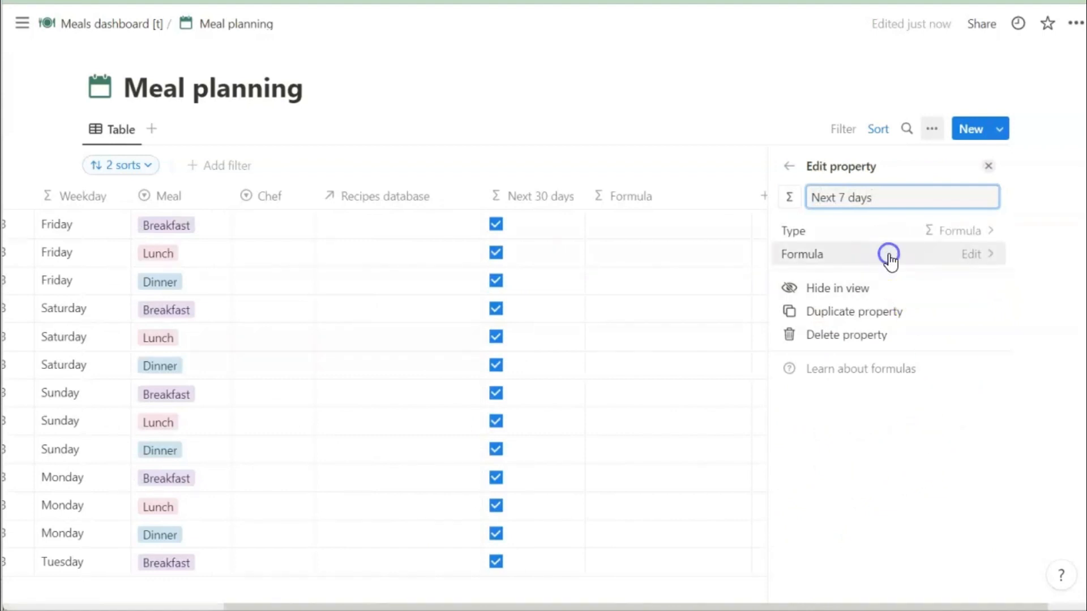
click(828, 279)
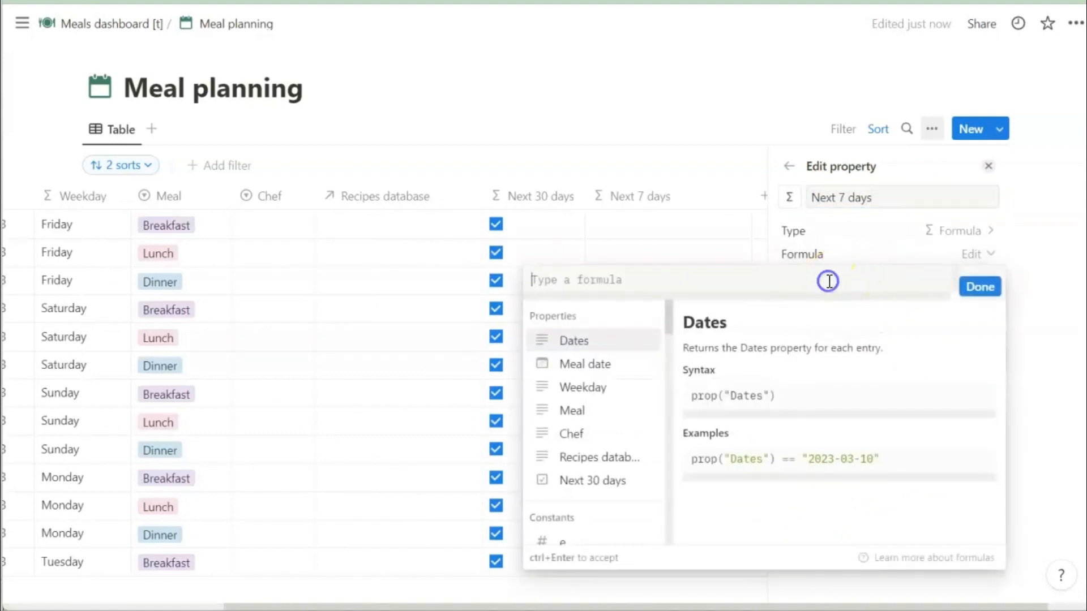
text(dateBetween(prop("Meal date"), now(), "days") < 30 and dateBetween(prop("Meal date"), now(), "days") >= -1)
click(856, 279)
key(BackSpace)
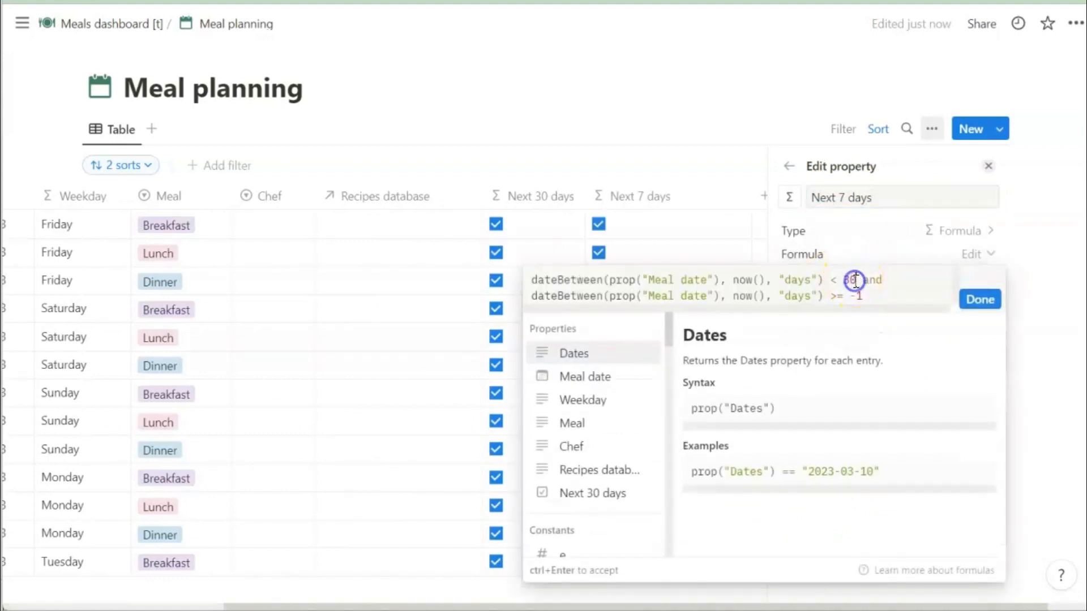
key(BackSpace)
key(BackSpace)
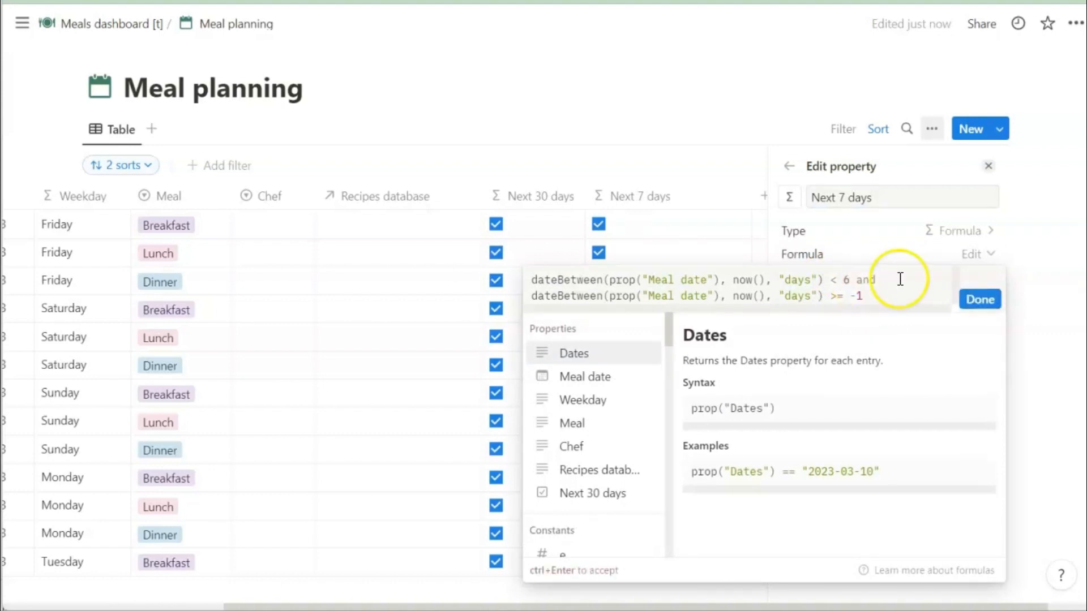
click(972, 306)
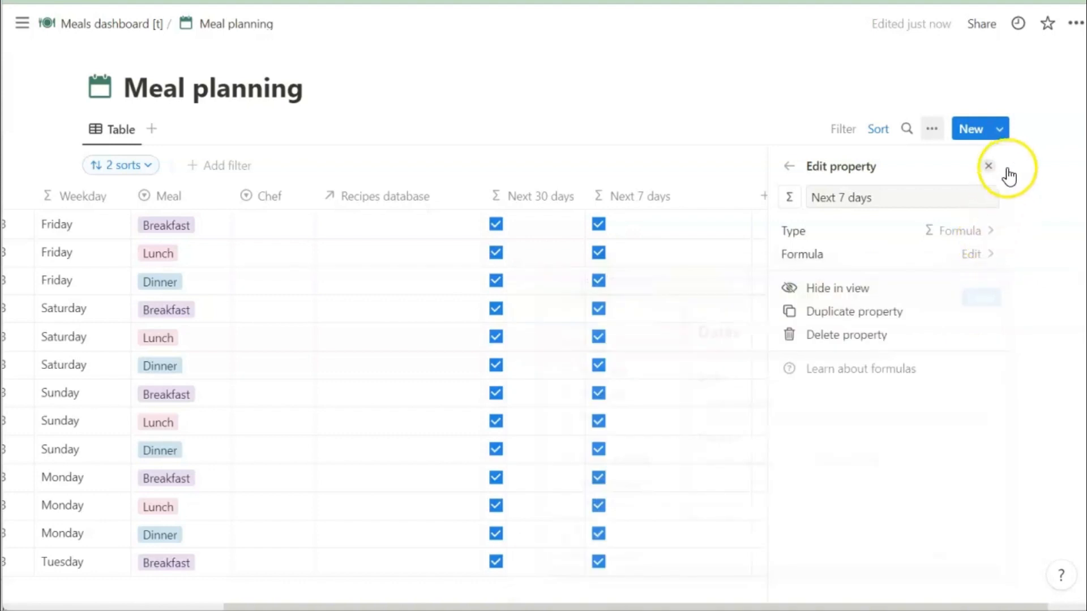
click(987, 165)
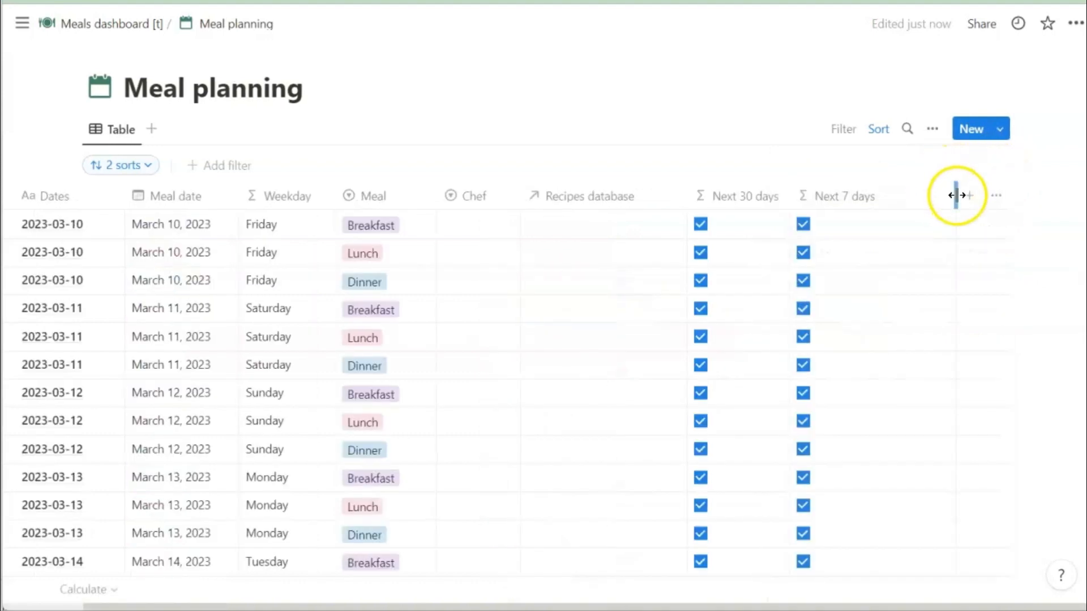
drag(959, 194, 887, 202)
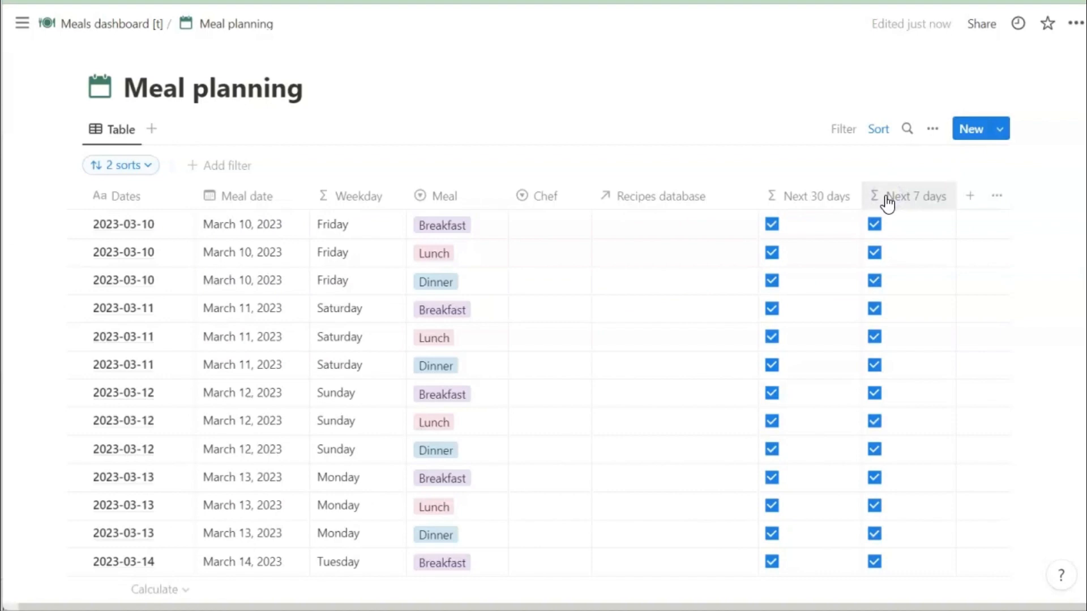
Step: Add another Formula property to the Meal planning table and name it "Is not plan"
click(637, 80)
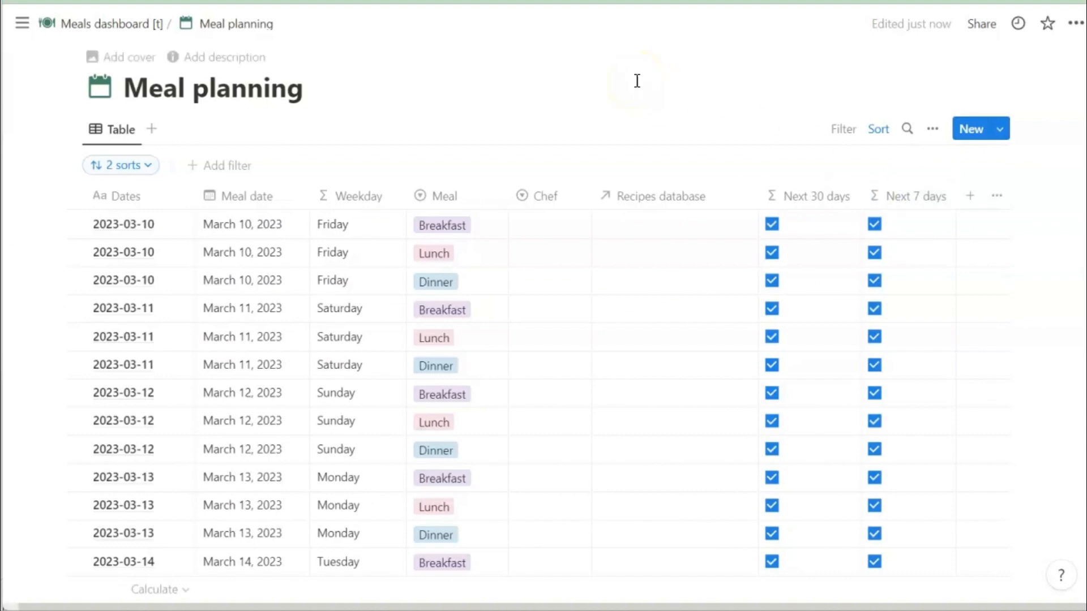
scroll(803, 113, down, 1)
click(970, 133)
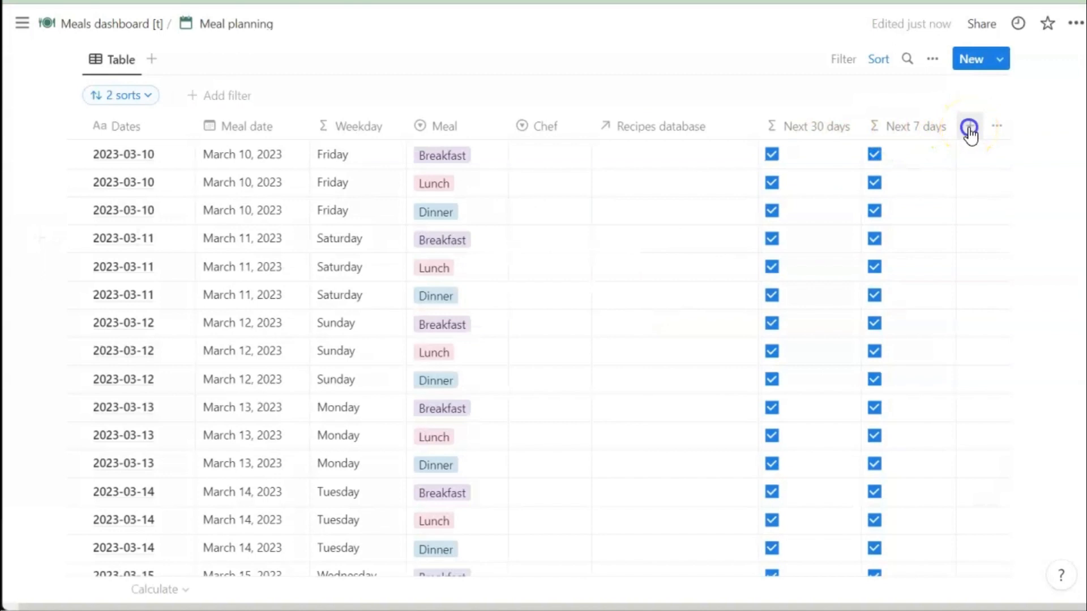
click(970, 133)
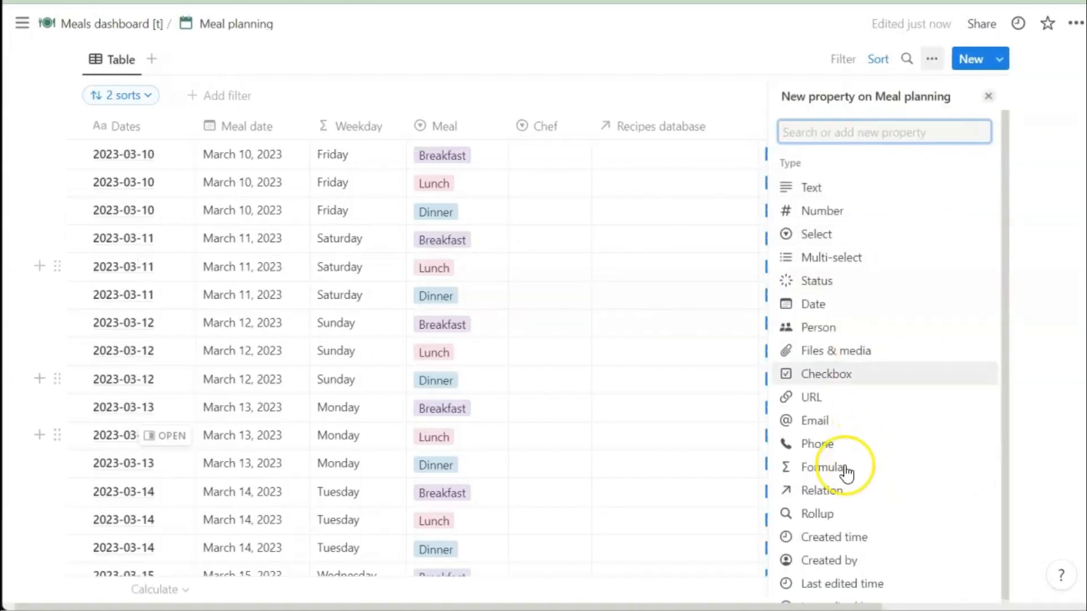
click(813, 468)
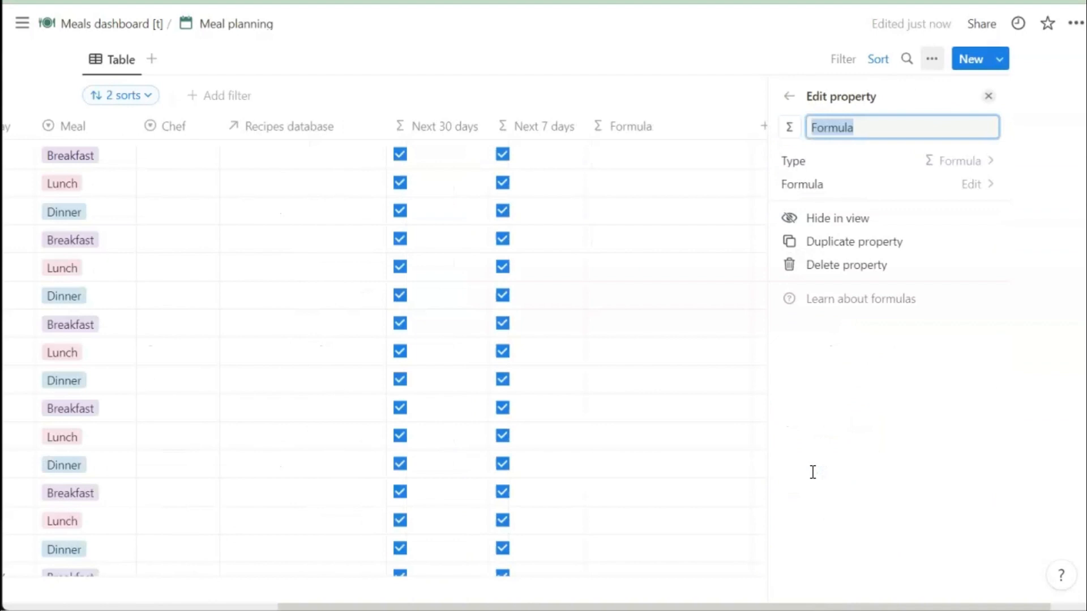
text(Is not plan)
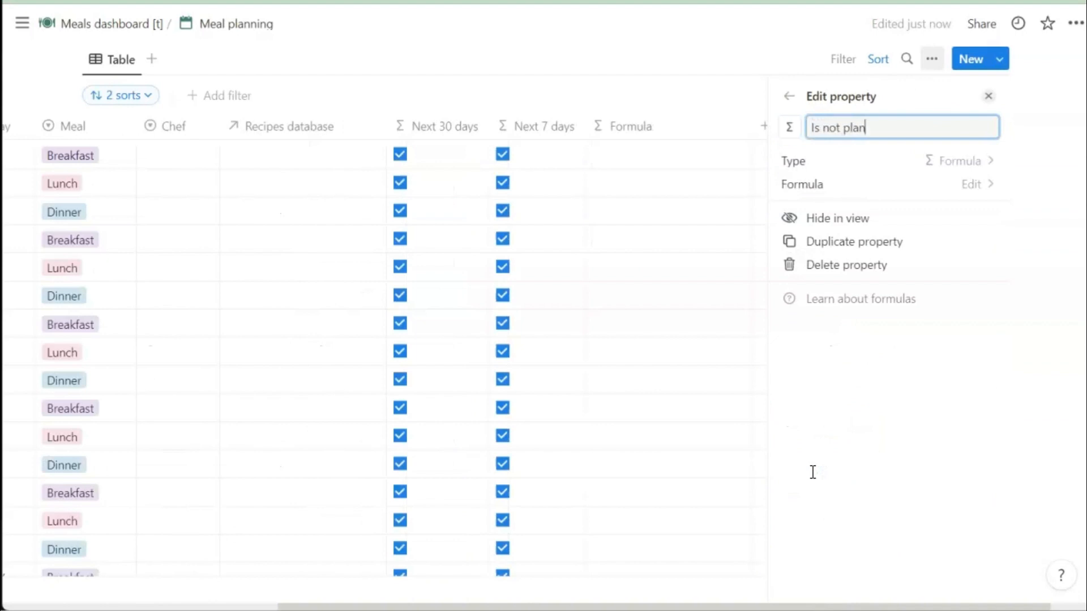
Step: Give the "Is not planned?" property the formula empty(prop("Recipes database")) == true and narrow its column
click(871, 183)
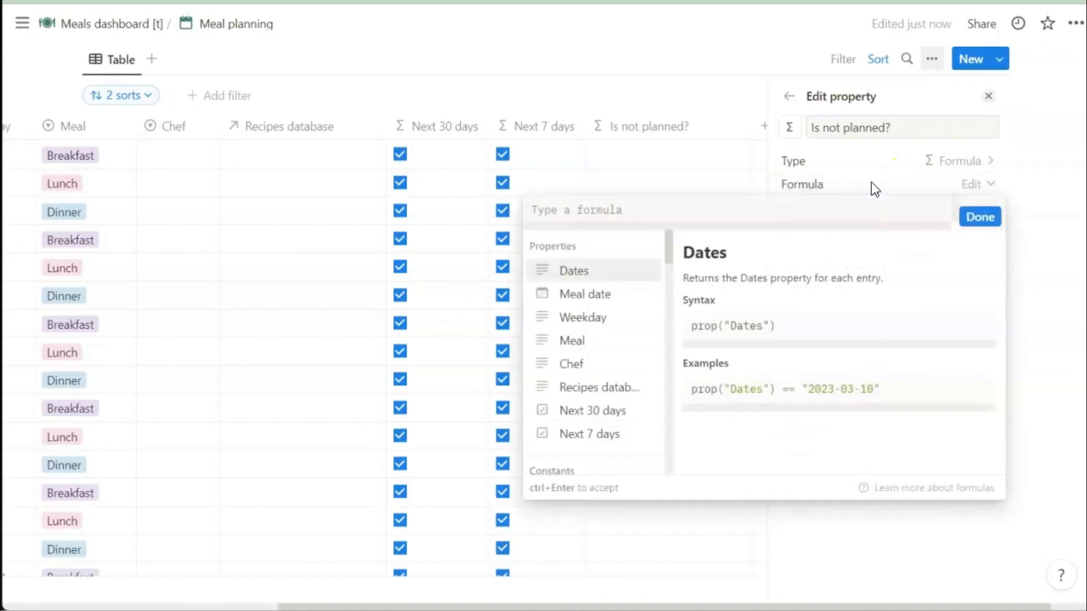
text(empty(prop("Recipes database")) == true)
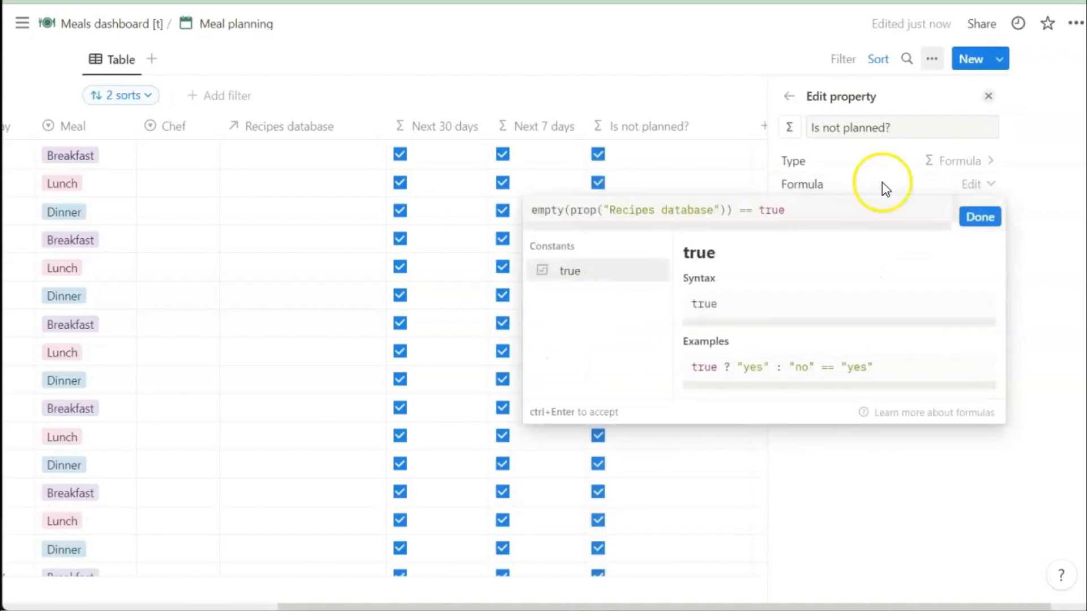
click(971, 219)
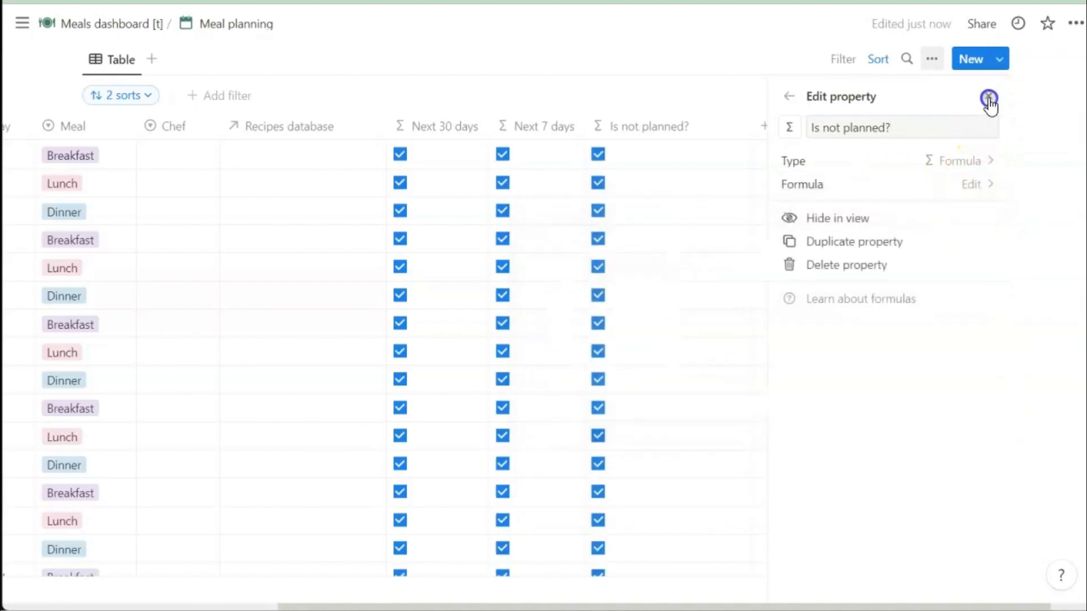
click(988, 96)
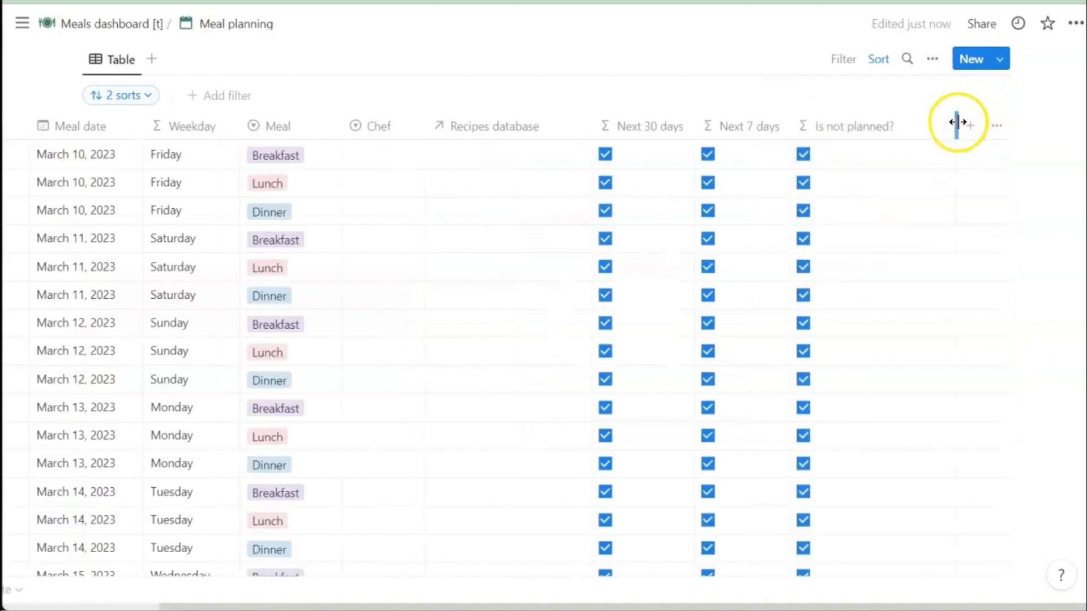
drag(956, 122, 910, 127)
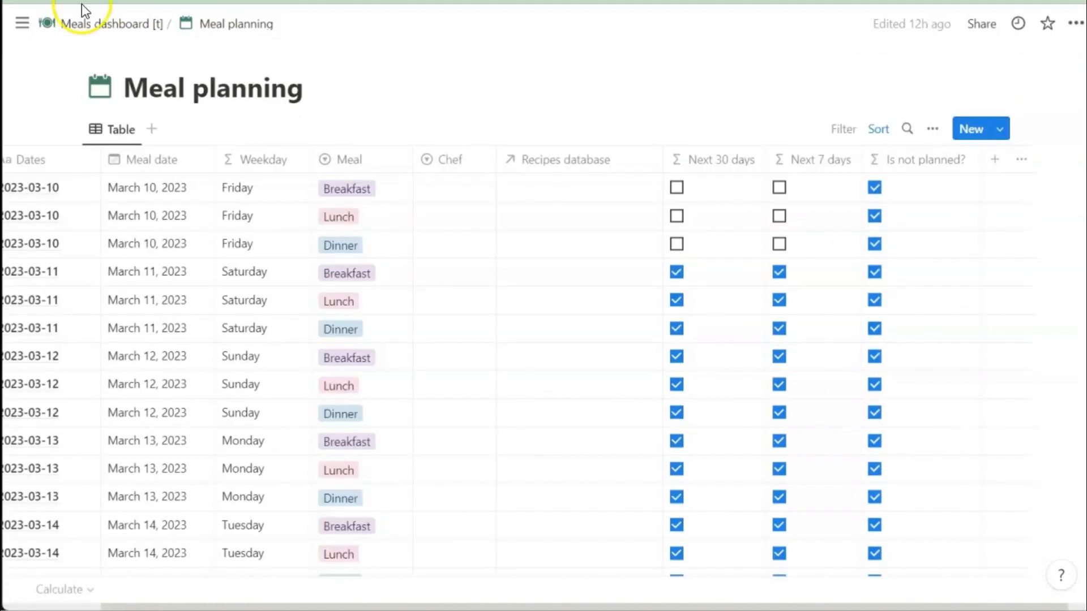
Step: Rename the Meal planning database's table view as "All meals"
click(116, 133)
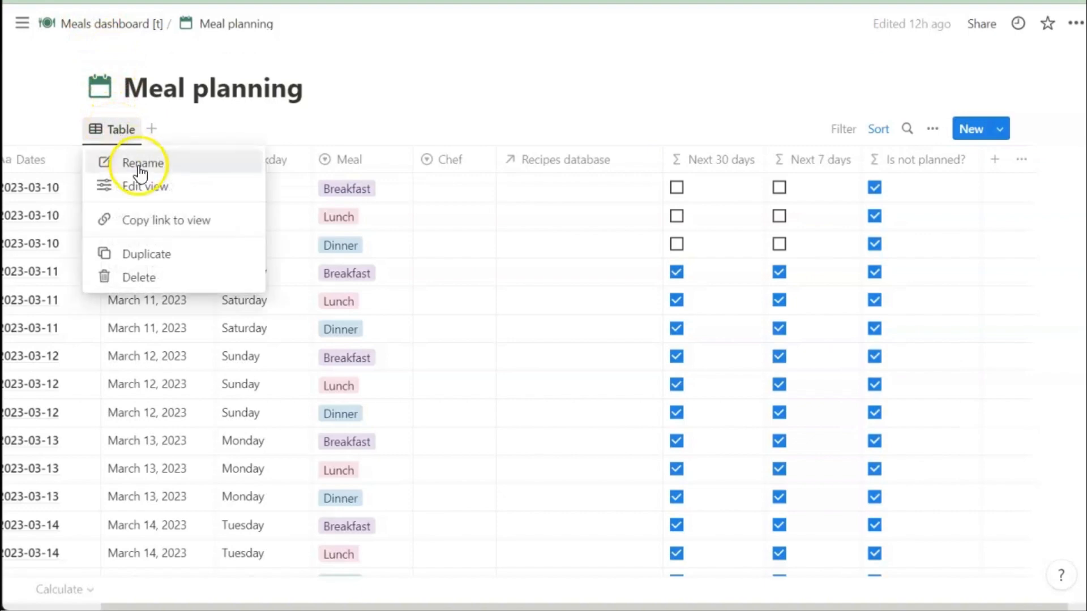
click(142, 167)
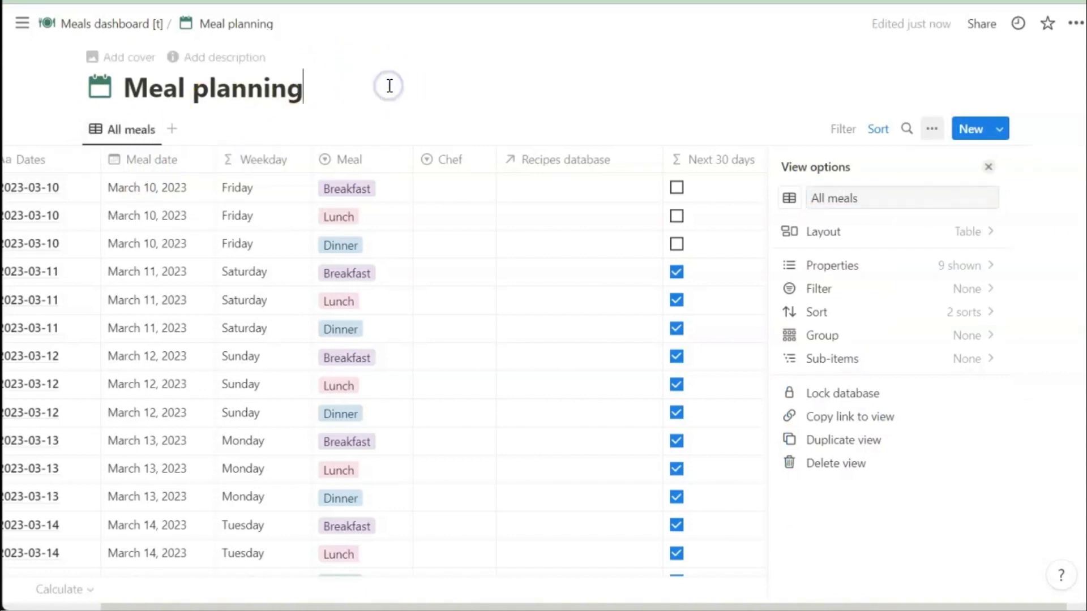
click(389, 86)
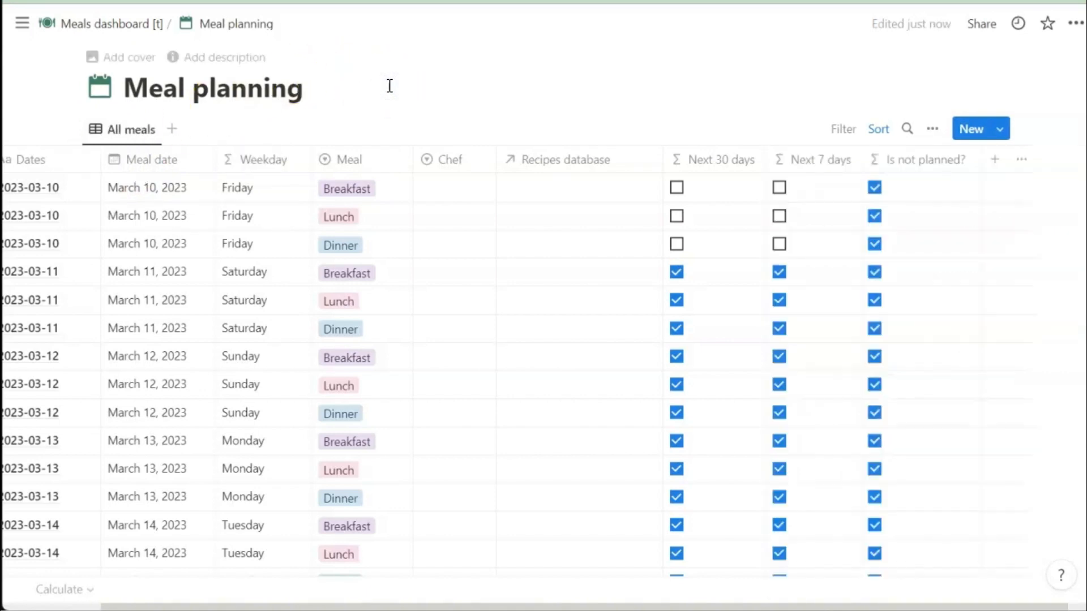
Step: Open the Recipes database from the Meals dashboard [t] page and create a new template titled "[add recipe]"
click(118, 27)
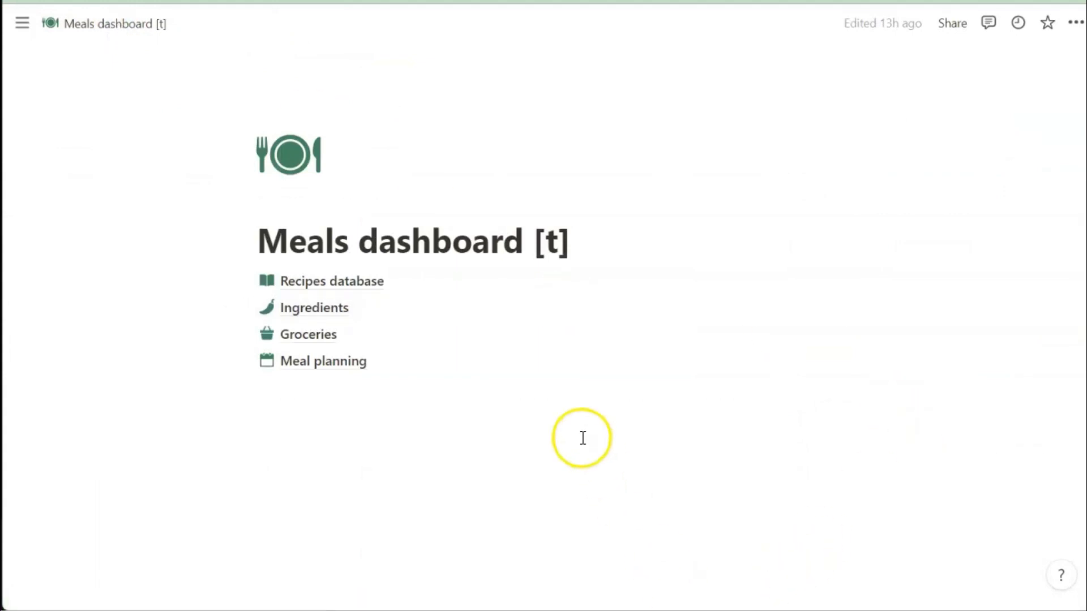
click(355, 281)
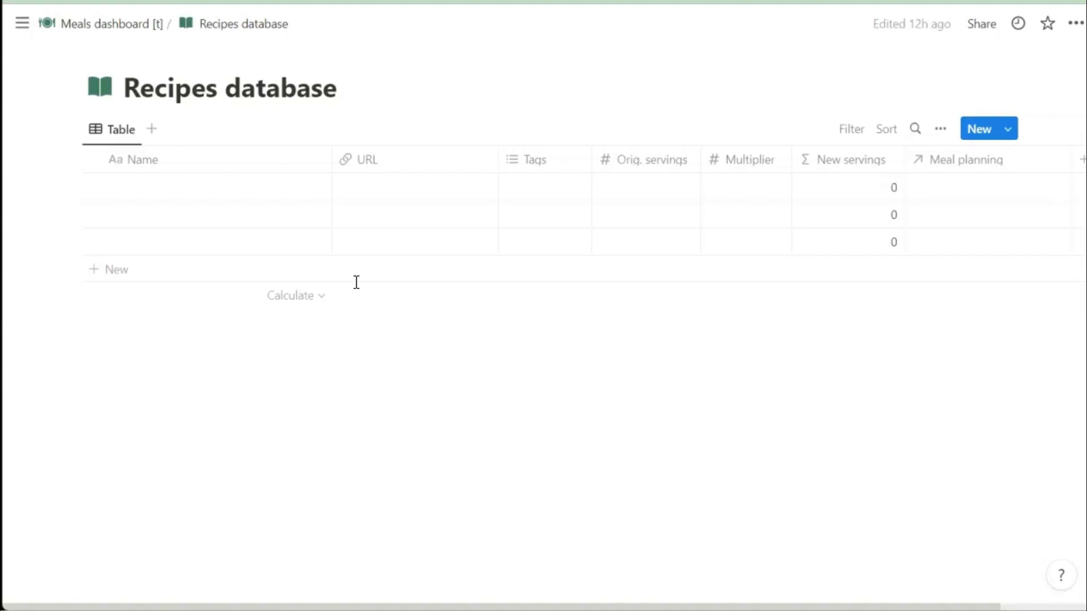
click(1008, 130)
click(843, 237)
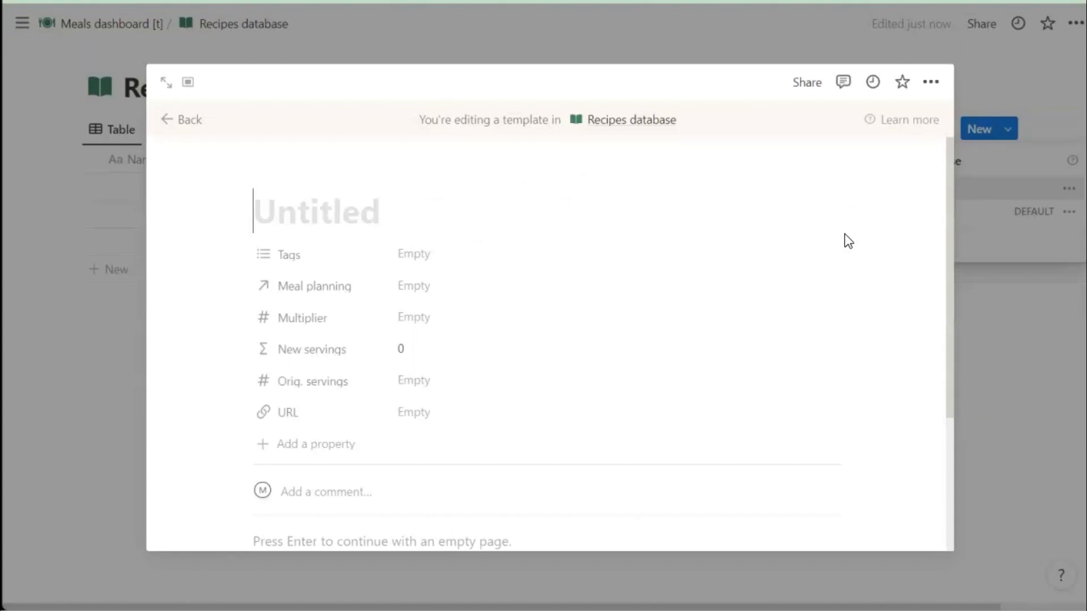
text([add recipe)
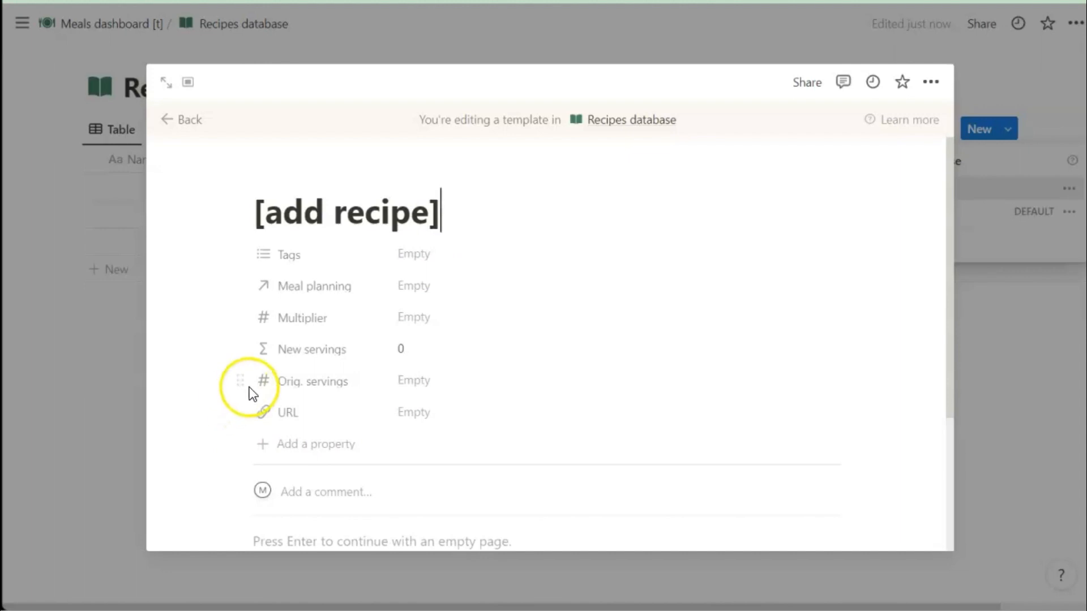
Step: Reorder the template's properties so Orig. servings, Multiplier and New servings come first, in that order
drag(240, 380, 252, 247)
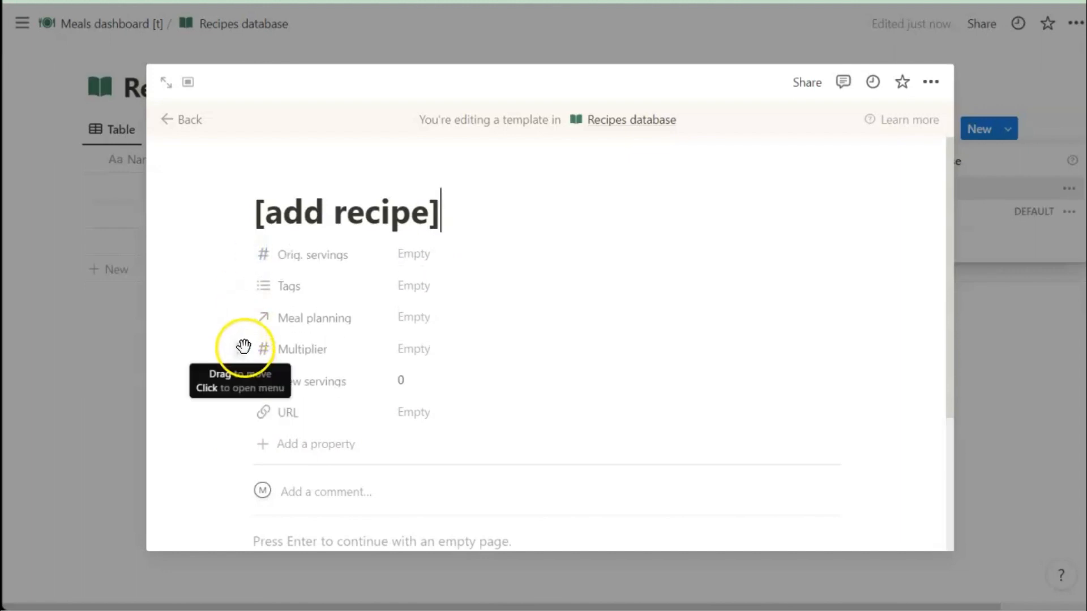
drag(242, 347, 255, 279)
drag(242, 378, 254, 306)
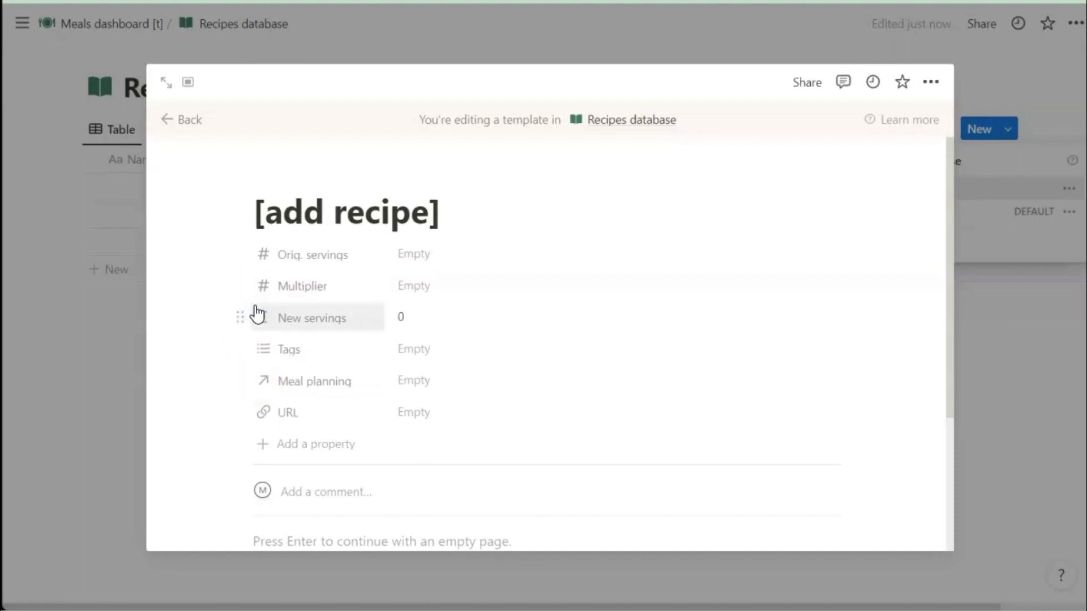
Step: Start the template's body with the line "Instructions" and make it bold
scroll(652, 337, down, 2)
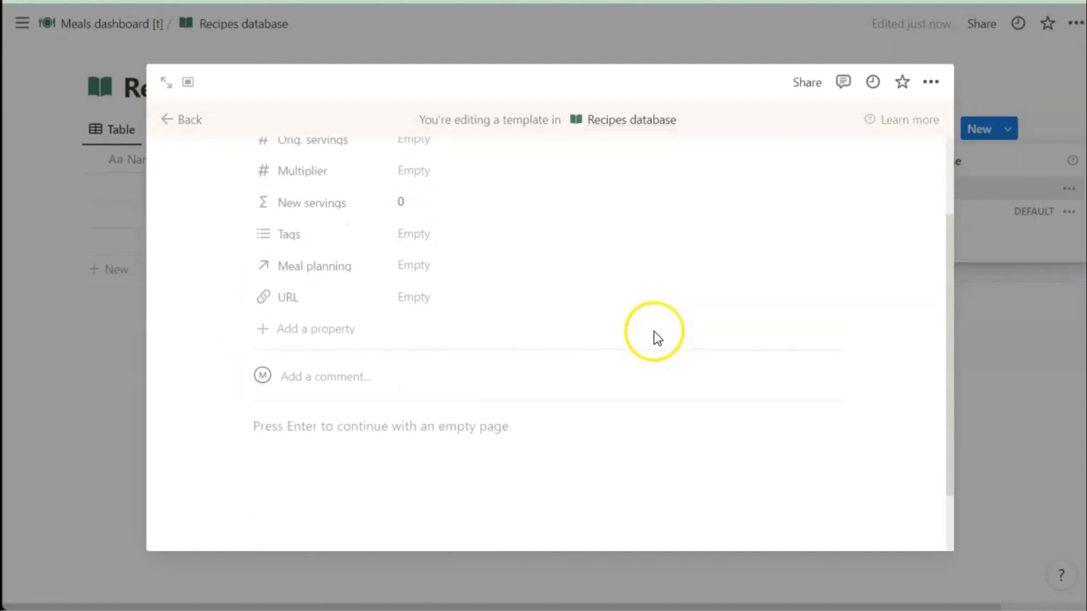
scroll(655, 337, down, 2)
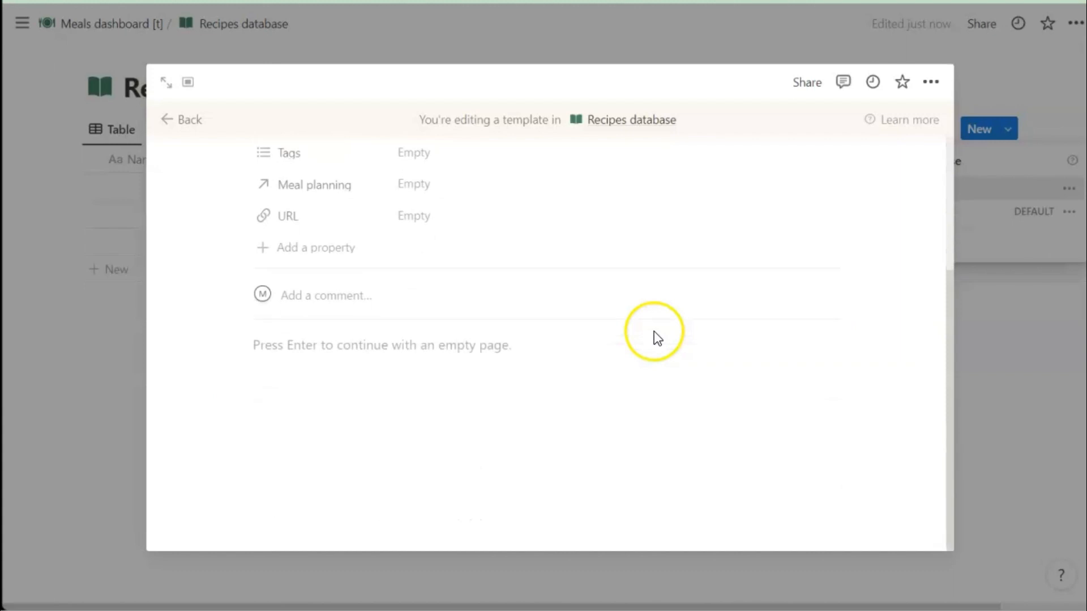
click(265, 346)
text(Instructions)
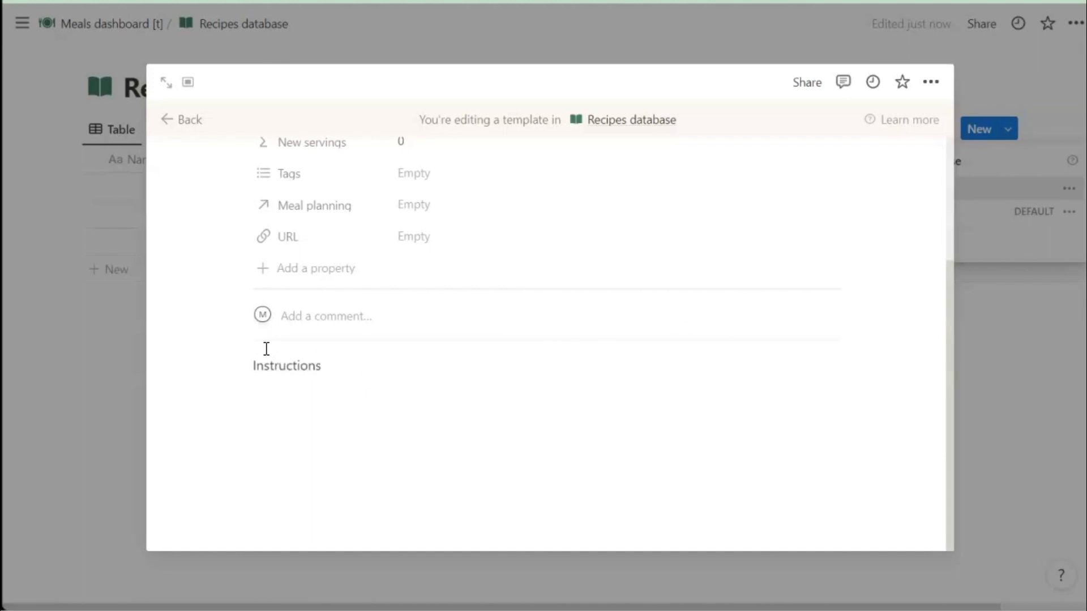
key(ctrl+a)
key(ctrl+b)
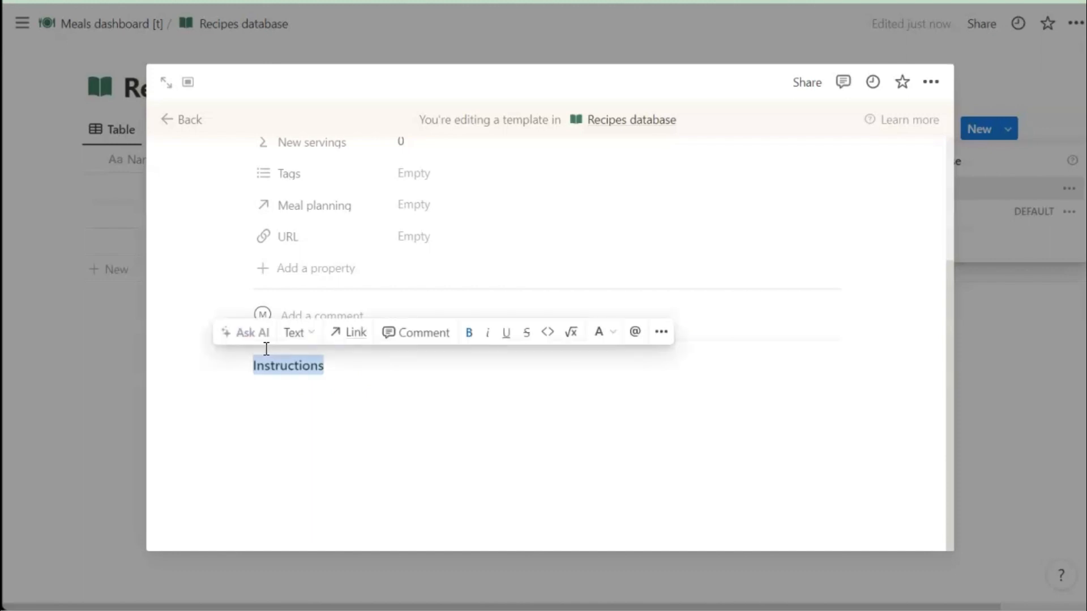
Step: Add the placeholder text "[...]" one blank line below the Instructions heading, with empty lines after it
key(Right)
key(Return)
key(Return)
text([)
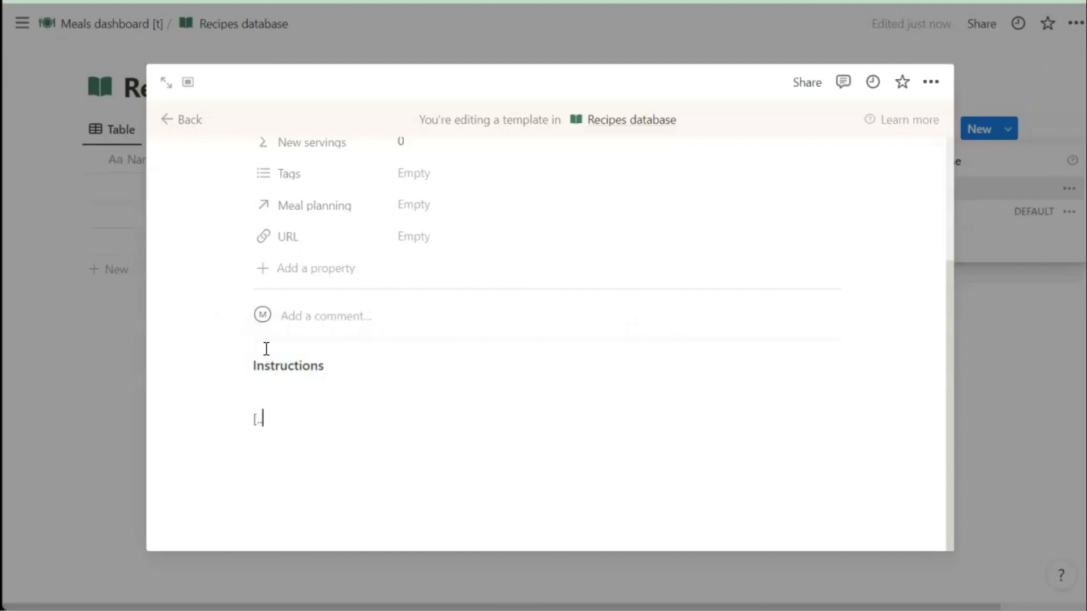
key(Return)
key(Return)
key(Return)
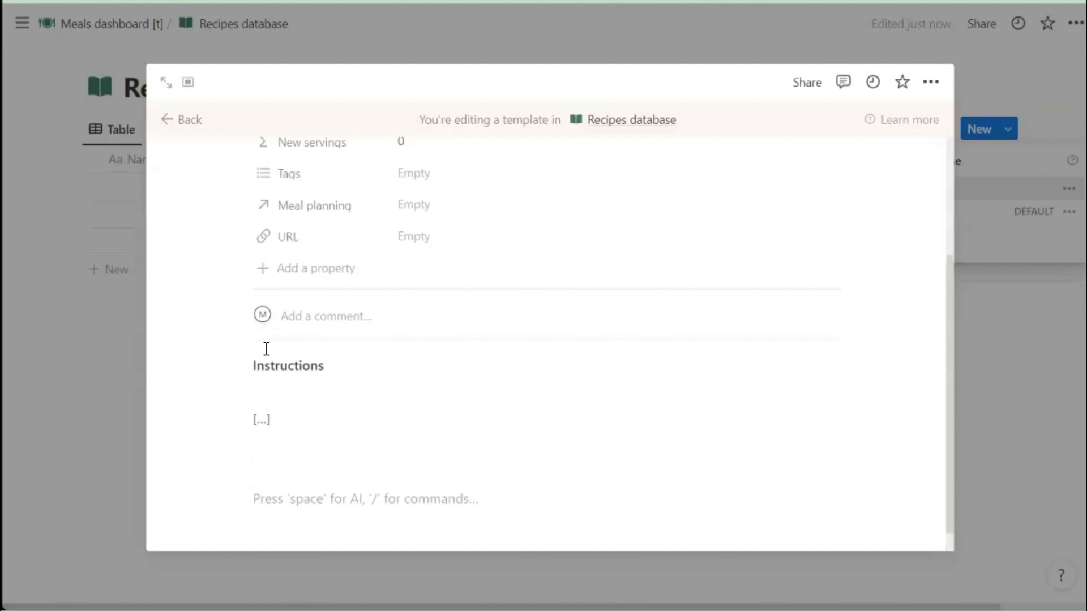
Step: Open the template as a full page and insert below the placeholder a linked view of Meals dashboard [t]'s Ingredients database, copying its Table view
click(165, 83)
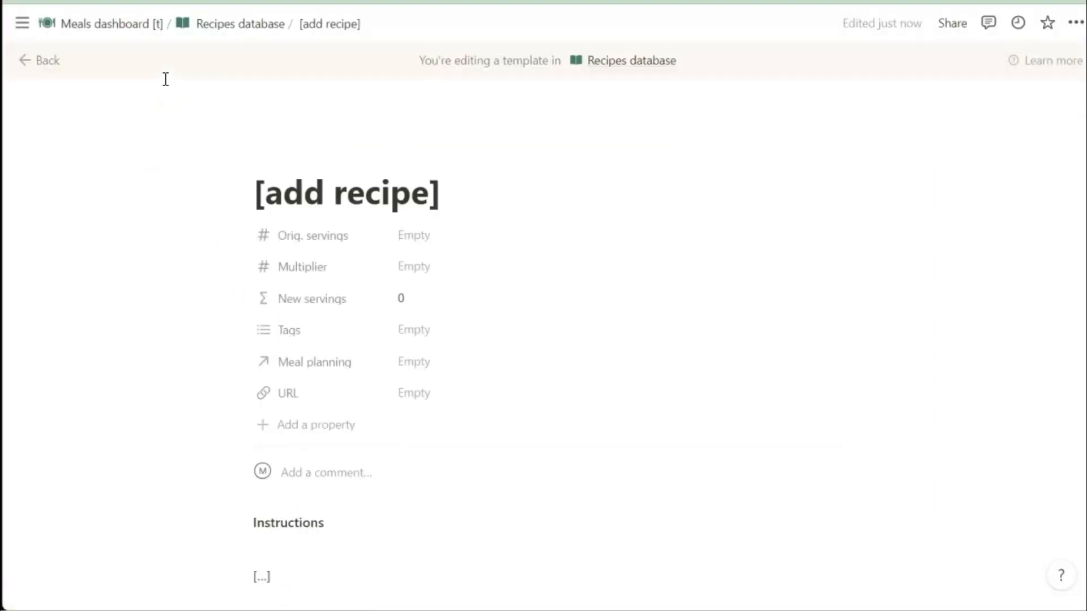
scroll(367, 435, down, 4)
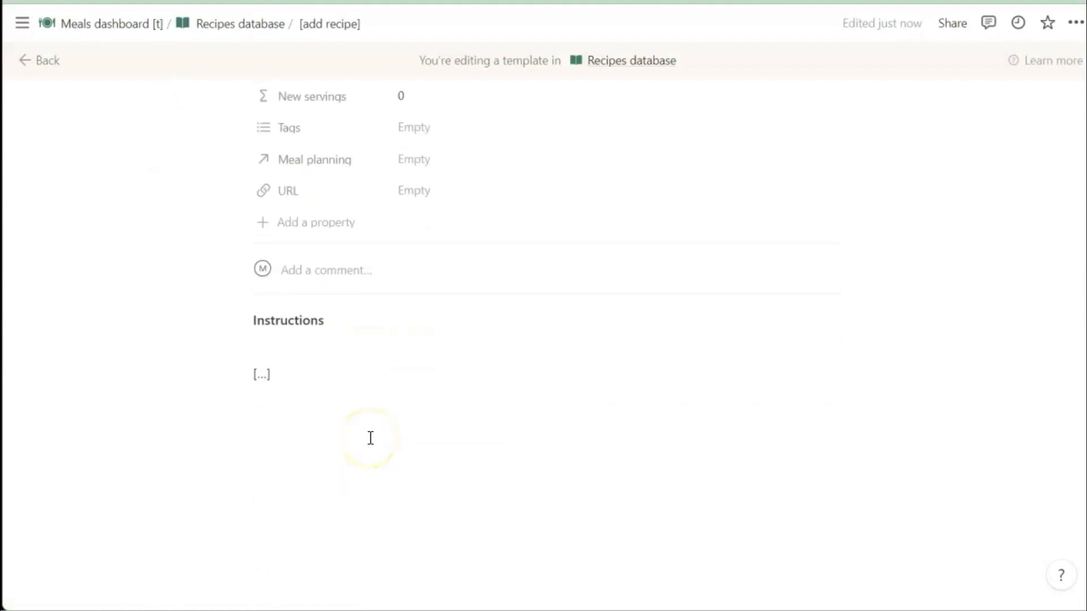
click(309, 432)
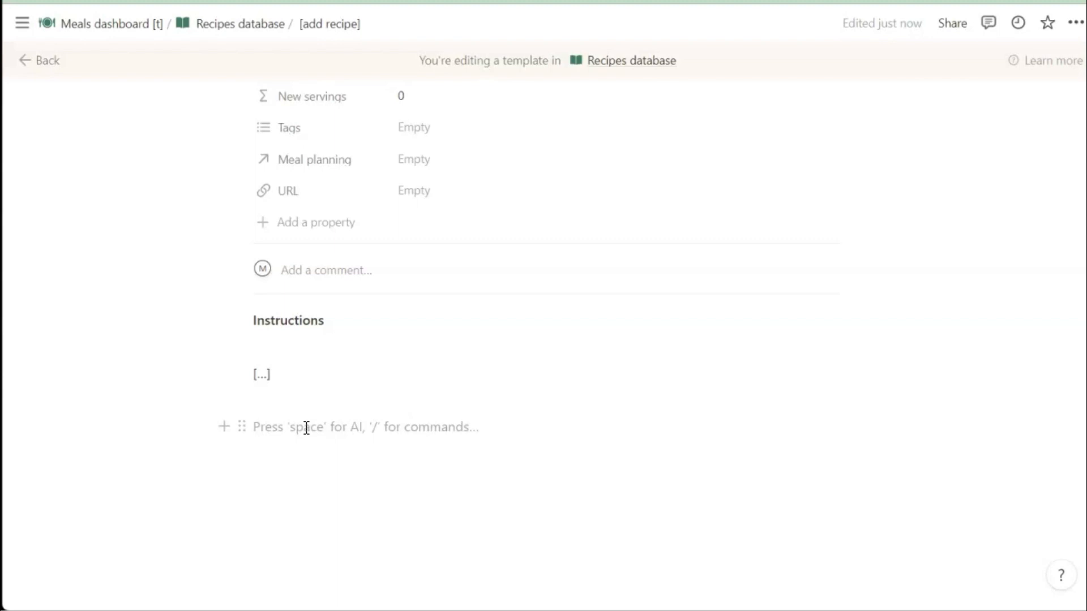
text(/linked)
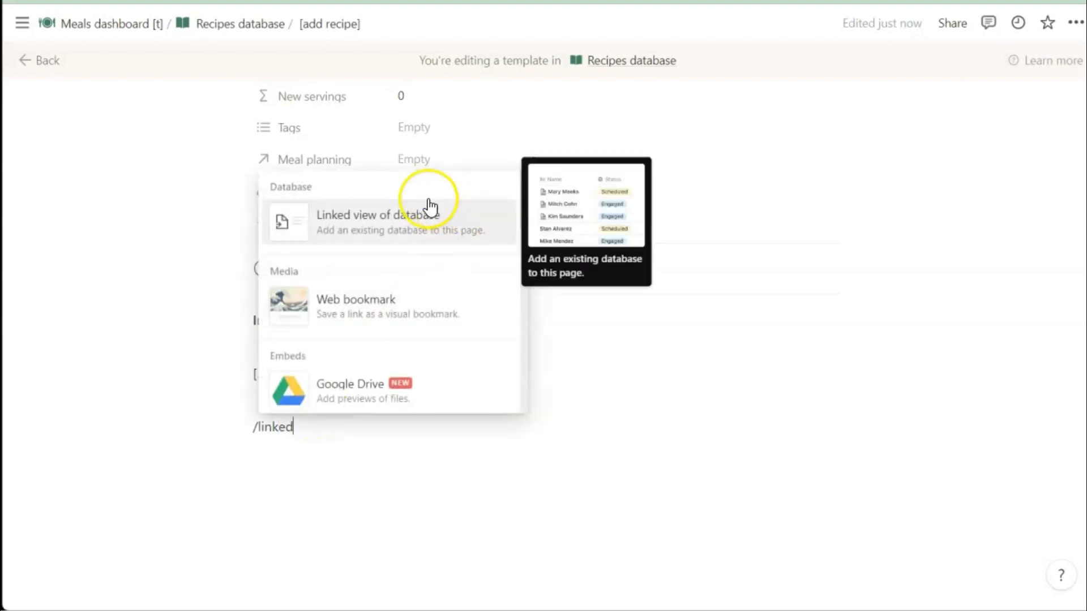
scroll(383, 229, down, 4)
click(383, 228)
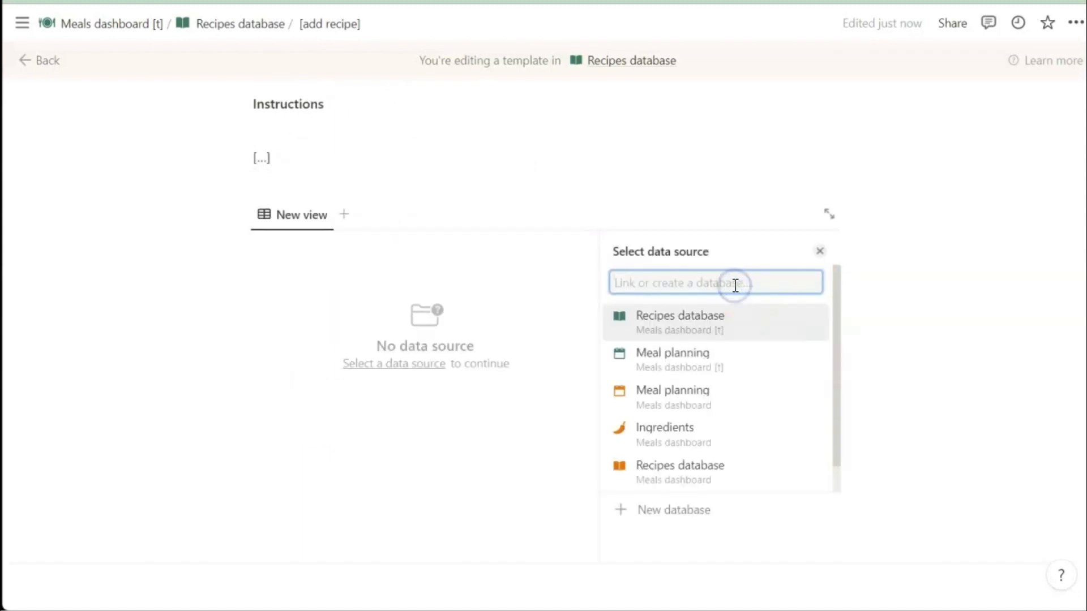
text(ingre)
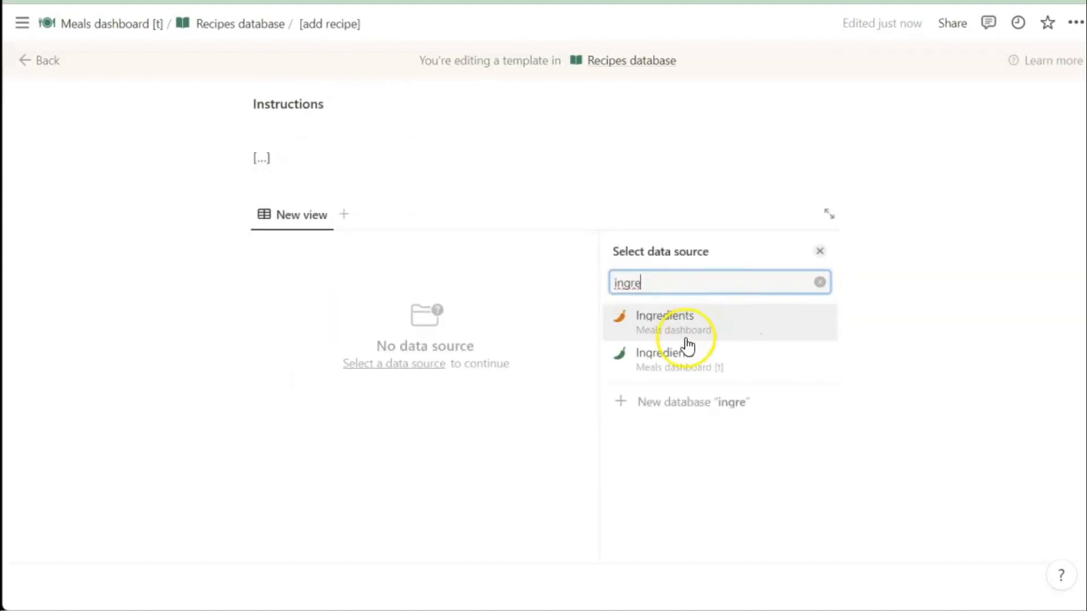
click(675, 362)
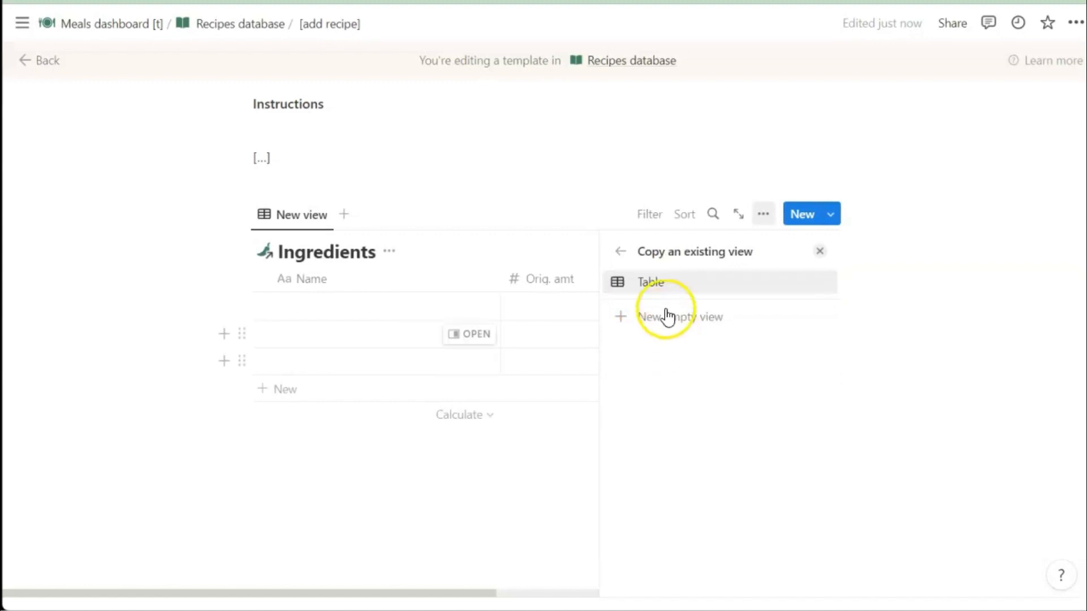
click(658, 289)
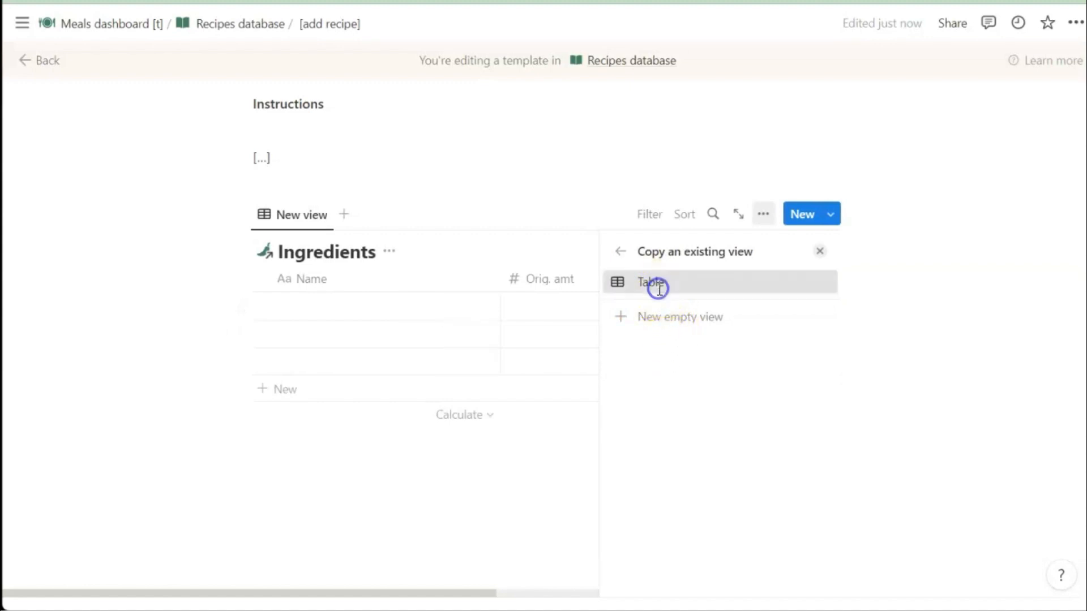
Step: Rename the linked Ingredients view as "Enter ingredients"
click(283, 219)
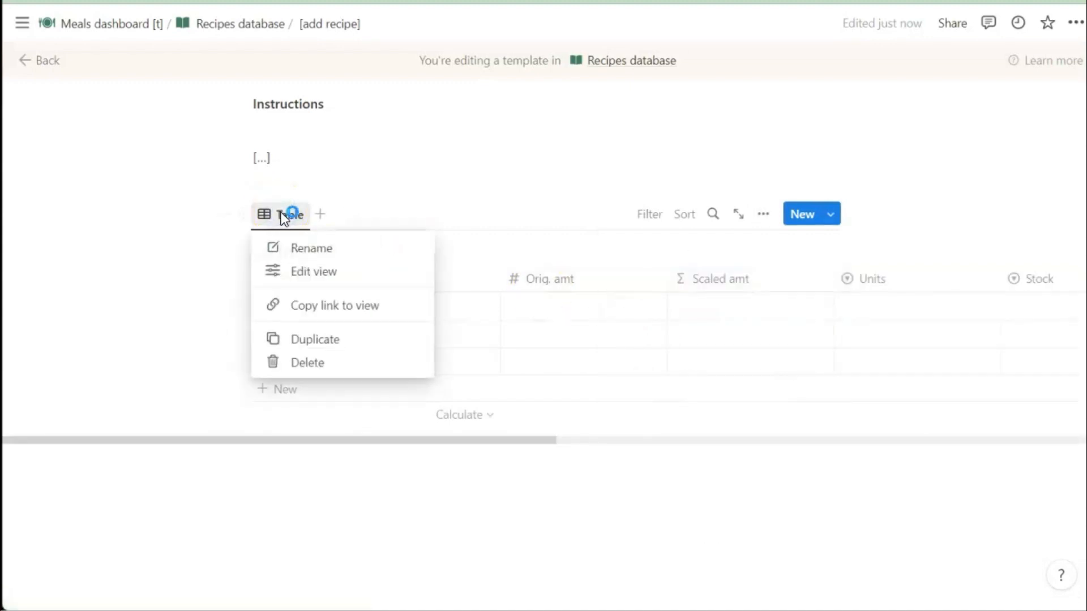
click(299, 256)
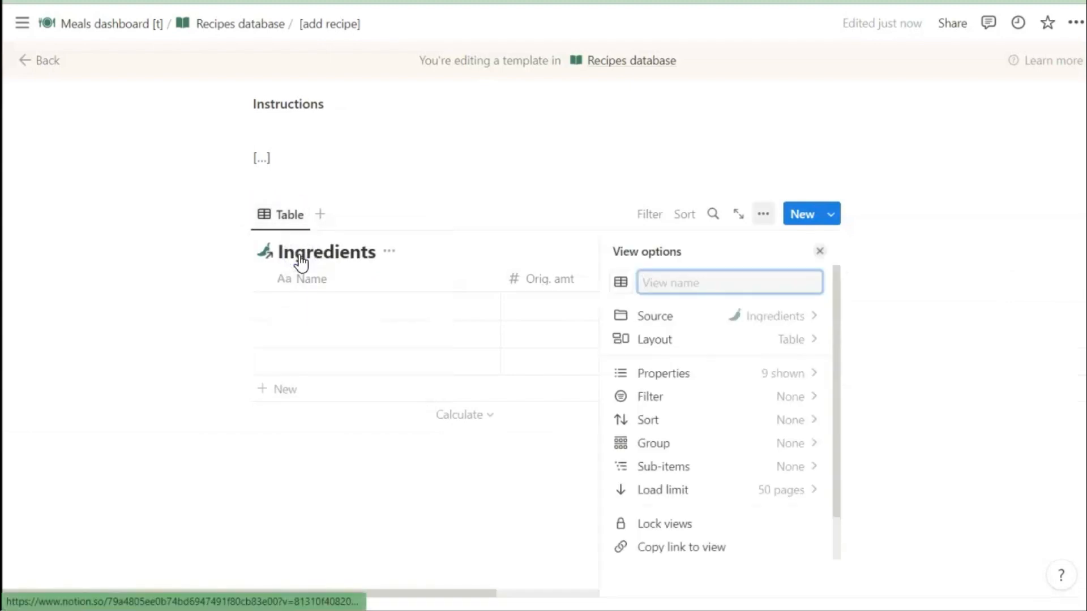
text(Enter ingredients)
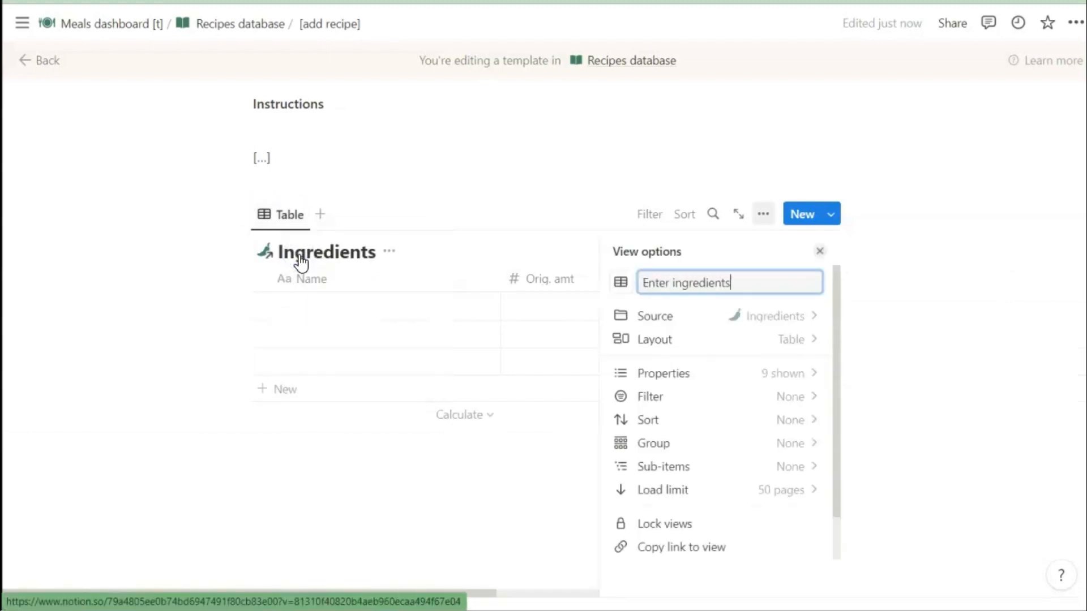
click(400, 143)
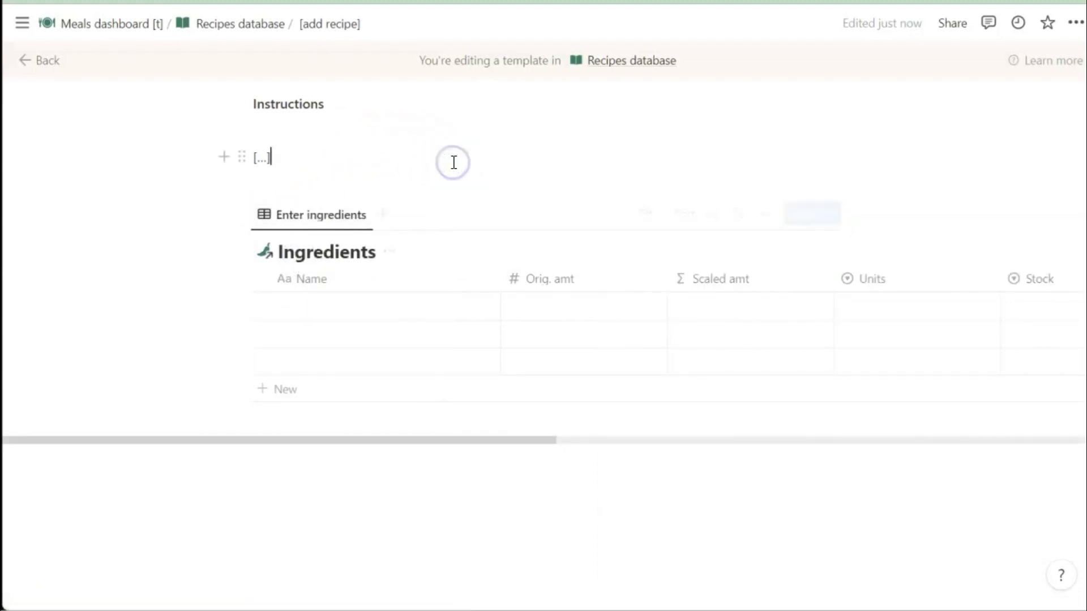
click(540, 263)
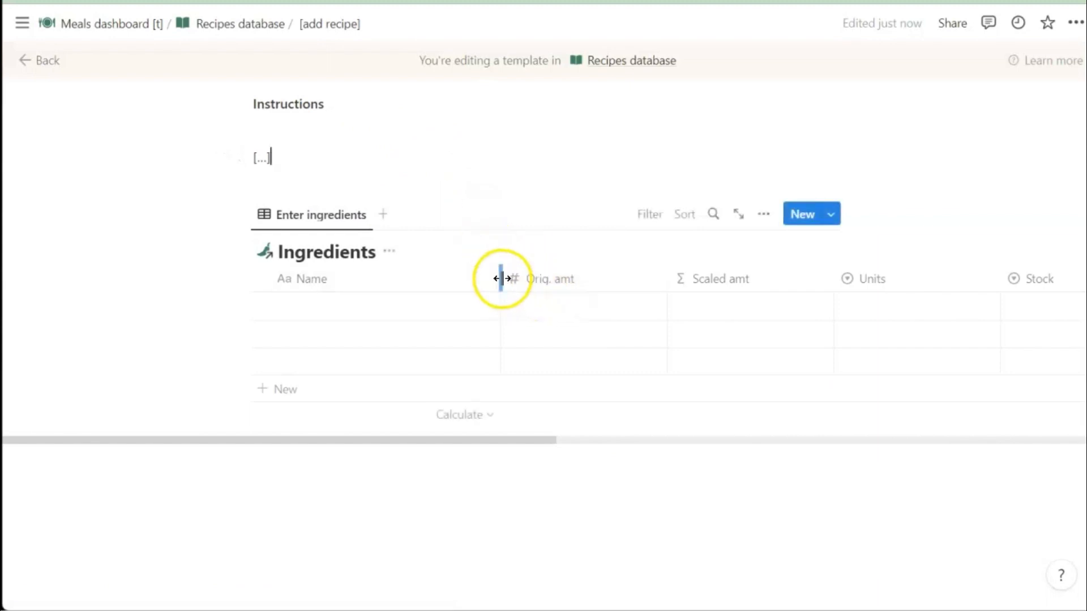
Step: Narrow the Name column of the linked Ingredients table
drag(503, 279, 476, 281)
drag(358, 294, 355, 292)
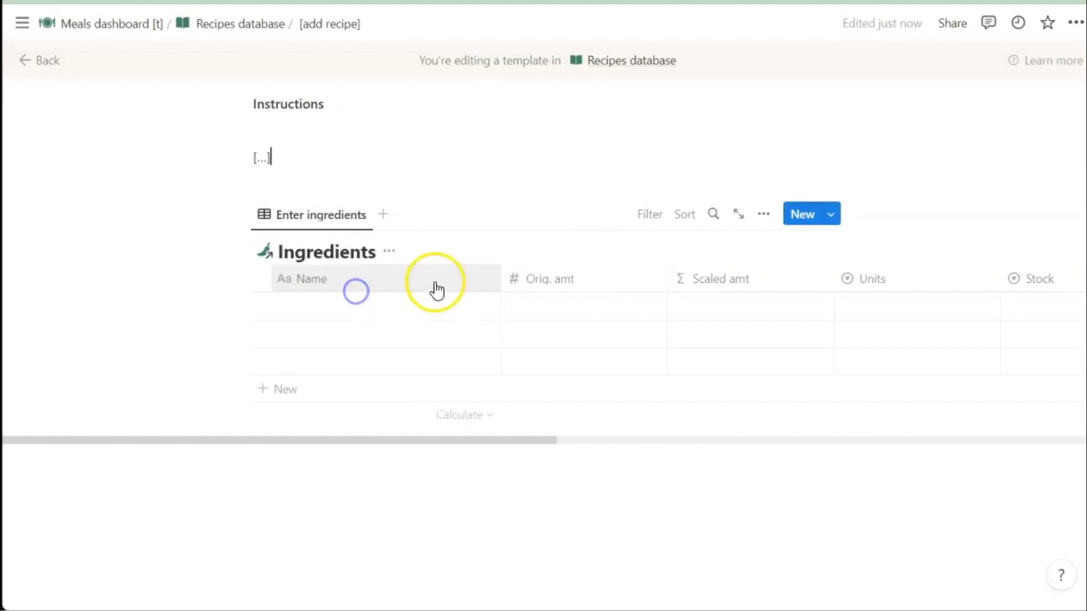
drag(499, 276, 422, 276)
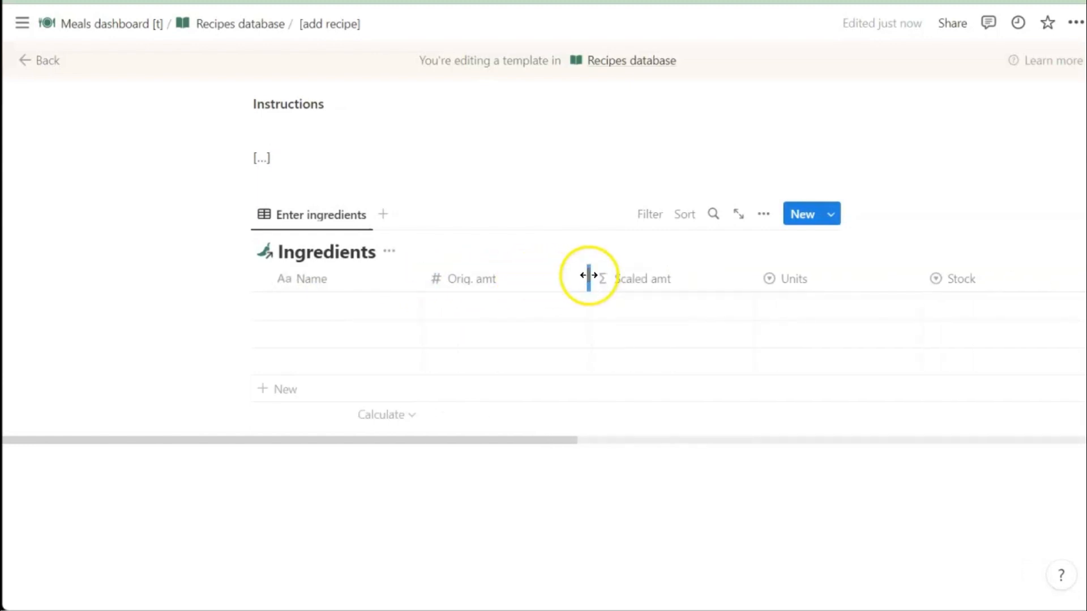
Step: Narrow the Orig. amt column and hide the Scaled amt column in the Enter ingredients view
drag(587, 277, 530, 277)
click(605, 283)
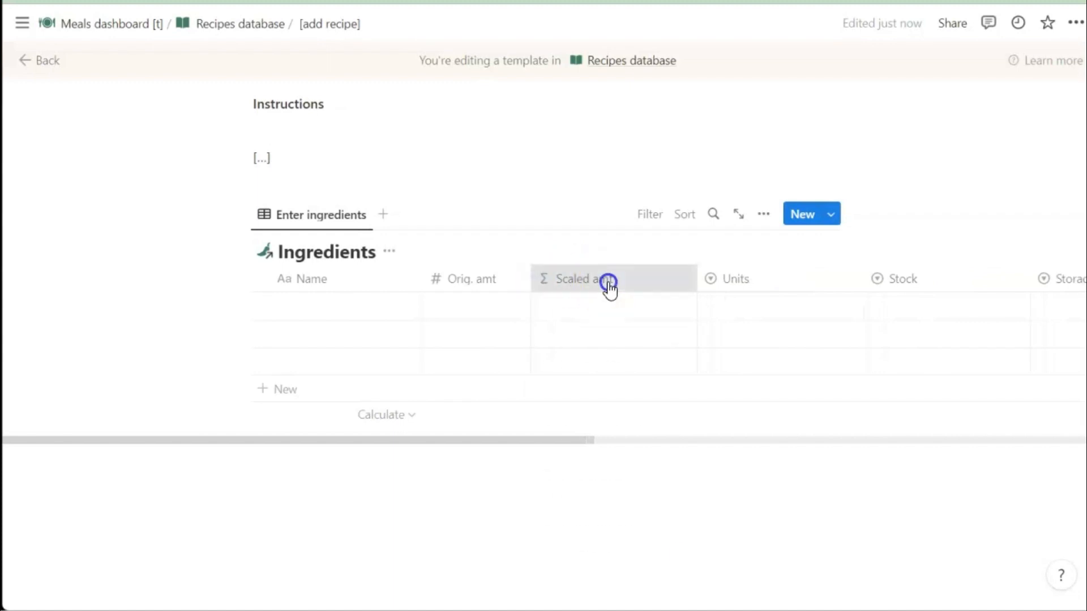
click(600, 481)
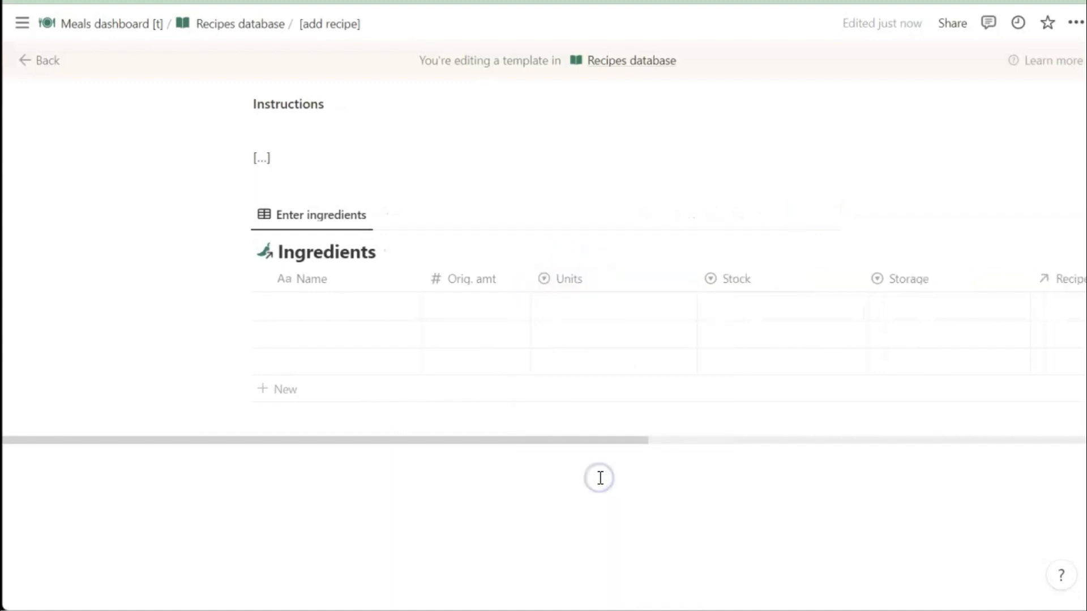
Step: Narrow the Units, Stock and Storage columns of the linked Ingredients table
drag(700, 283, 626, 281)
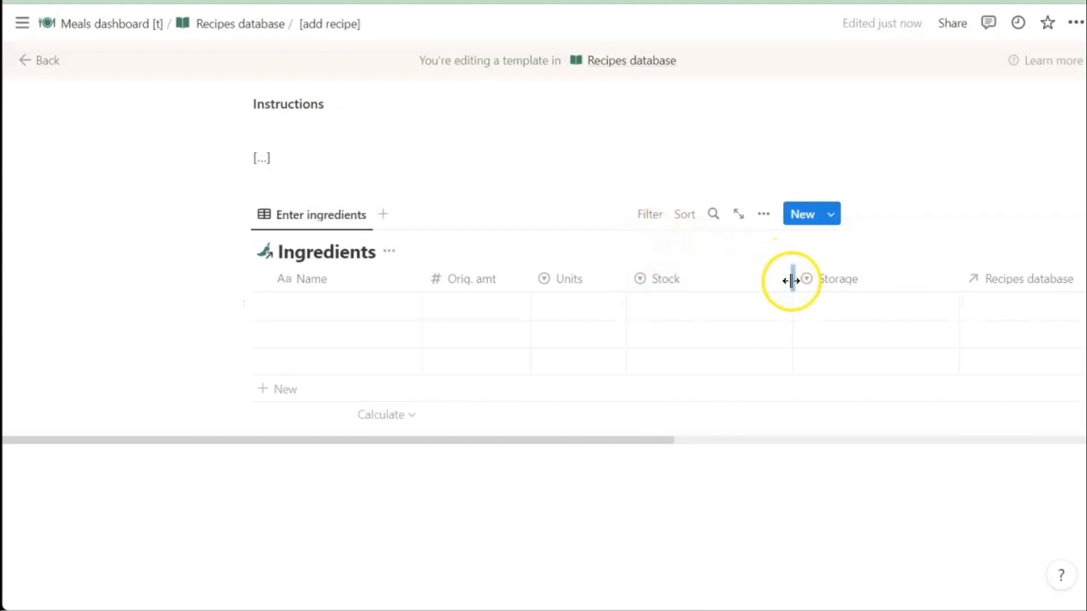
drag(791, 279, 720, 281)
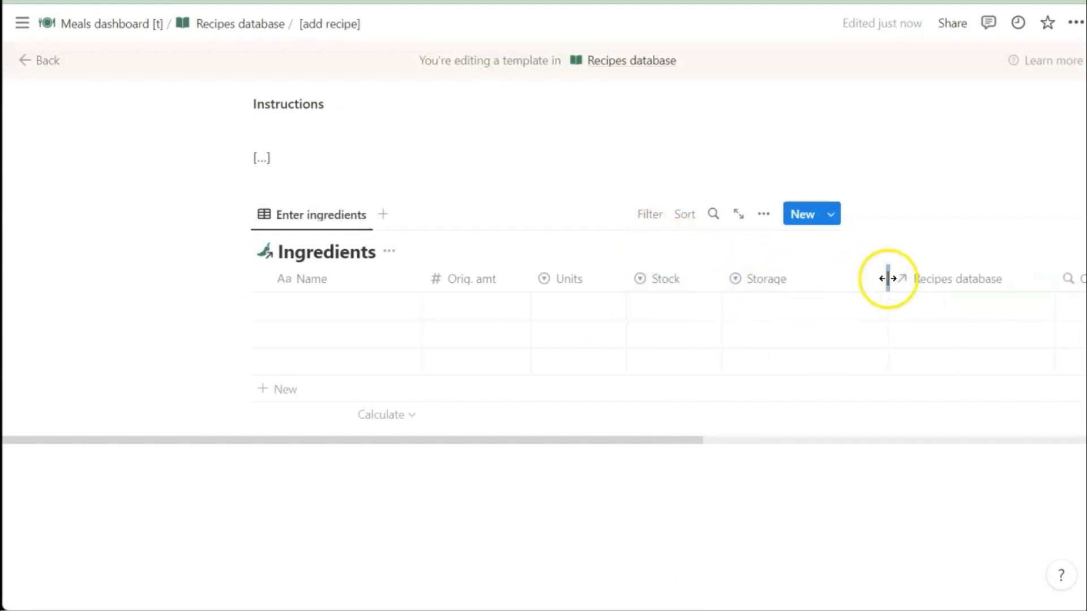
drag(888, 277, 817, 279)
Step: Hide the Recipes database, Orig. servings and New servings columns in the Enter ingredients view
click(862, 283)
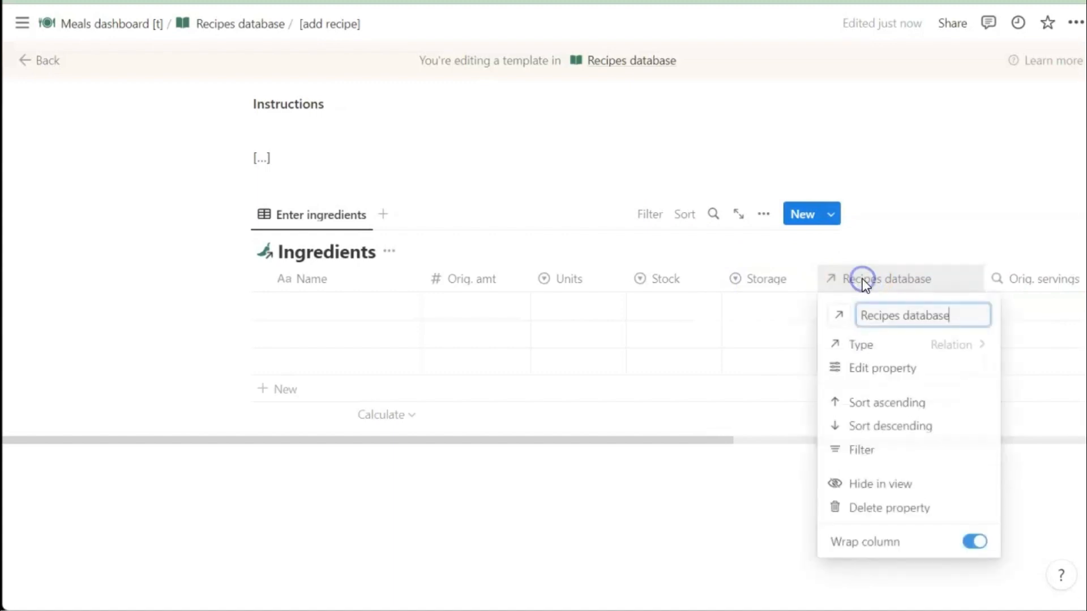
click(876, 482)
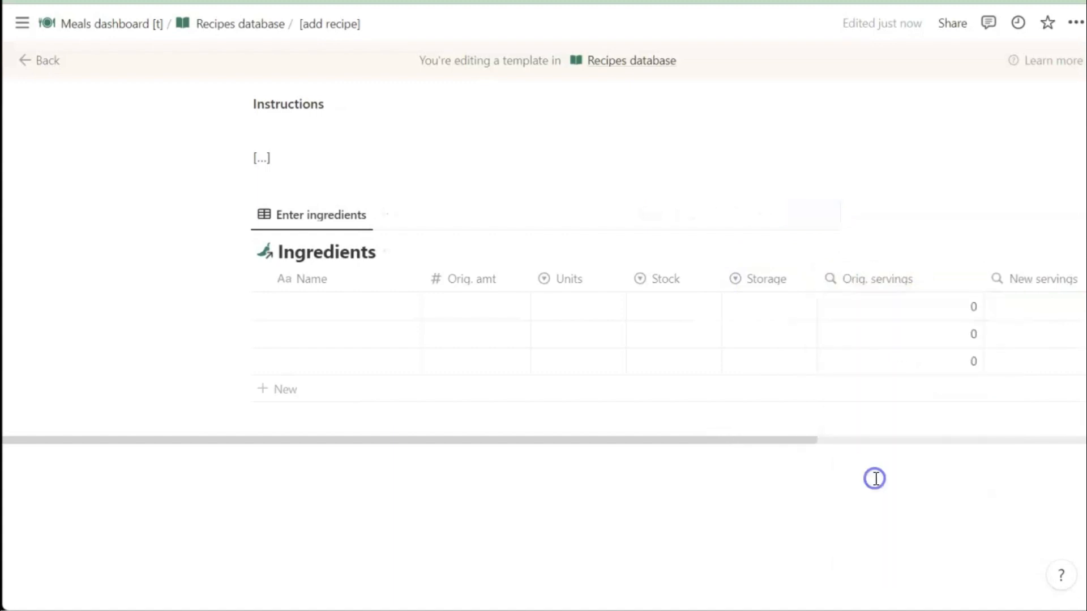
click(894, 280)
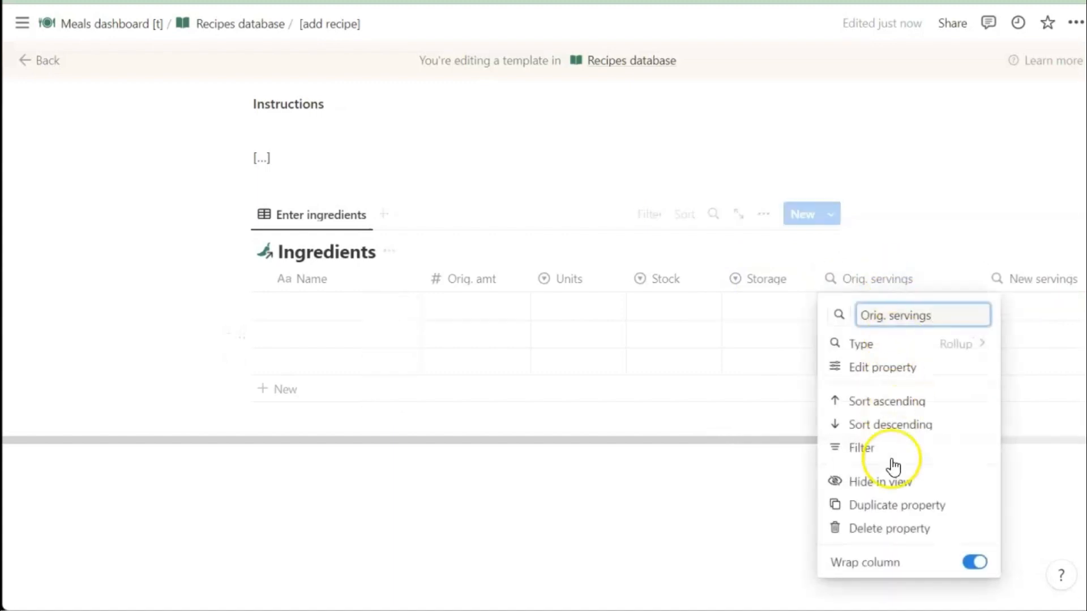
click(884, 483)
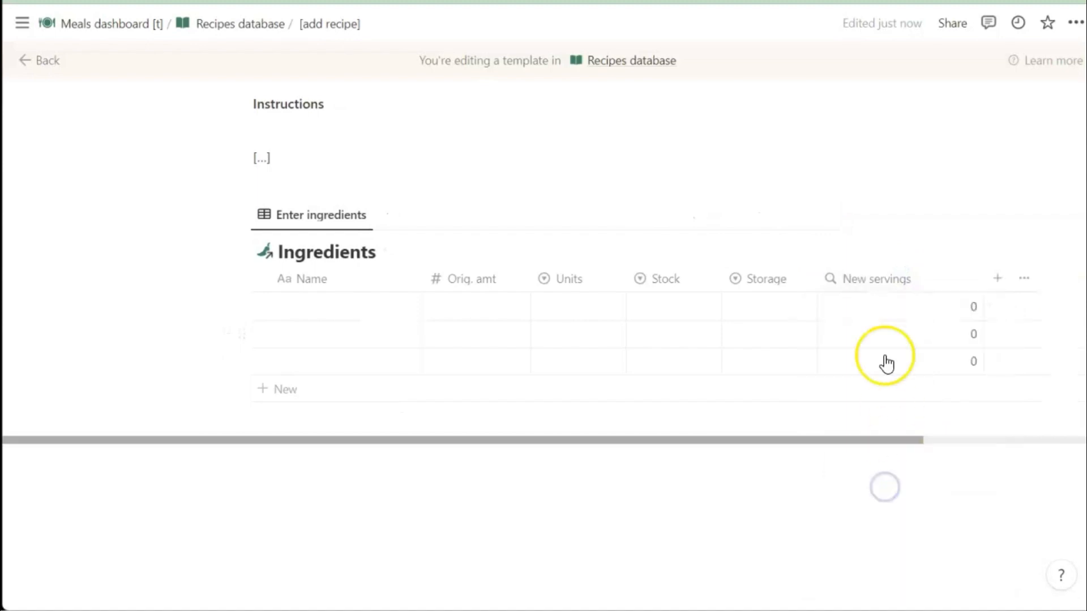
click(878, 279)
click(886, 481)
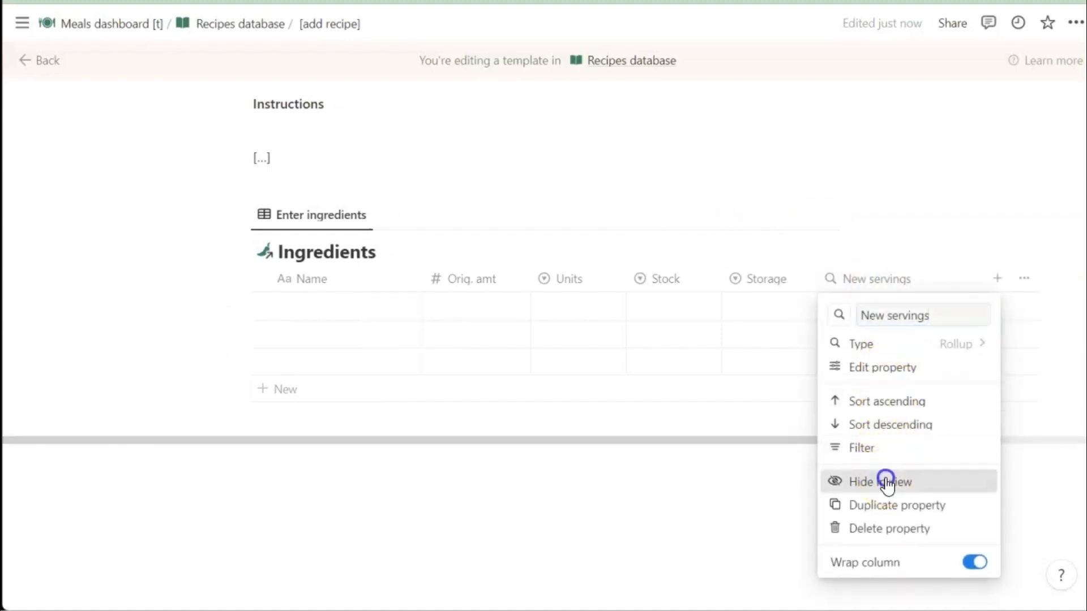
Step: Filter the Enter ingredients view so that Recipes database contains the [add recipe] template
scroll(657, 283, up, 3)
click(649, 347)
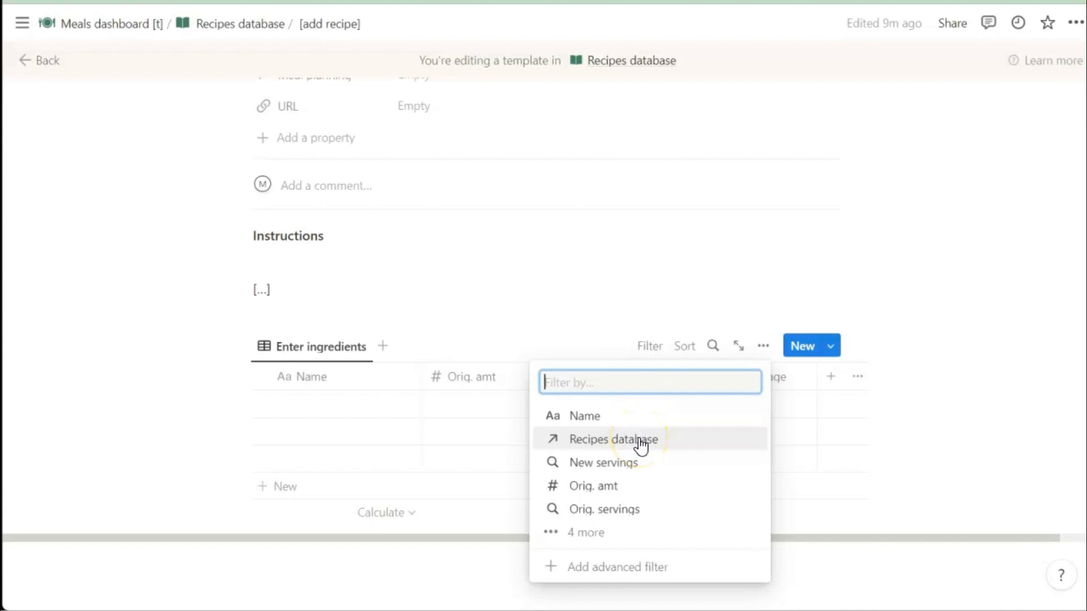
click(641, 446)
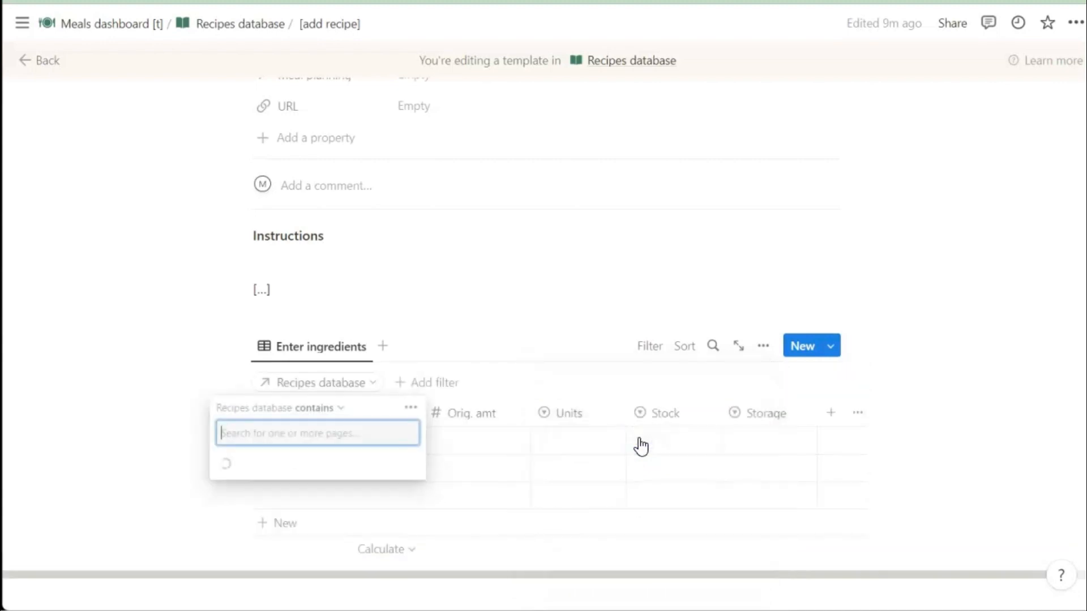
click(288, 474)
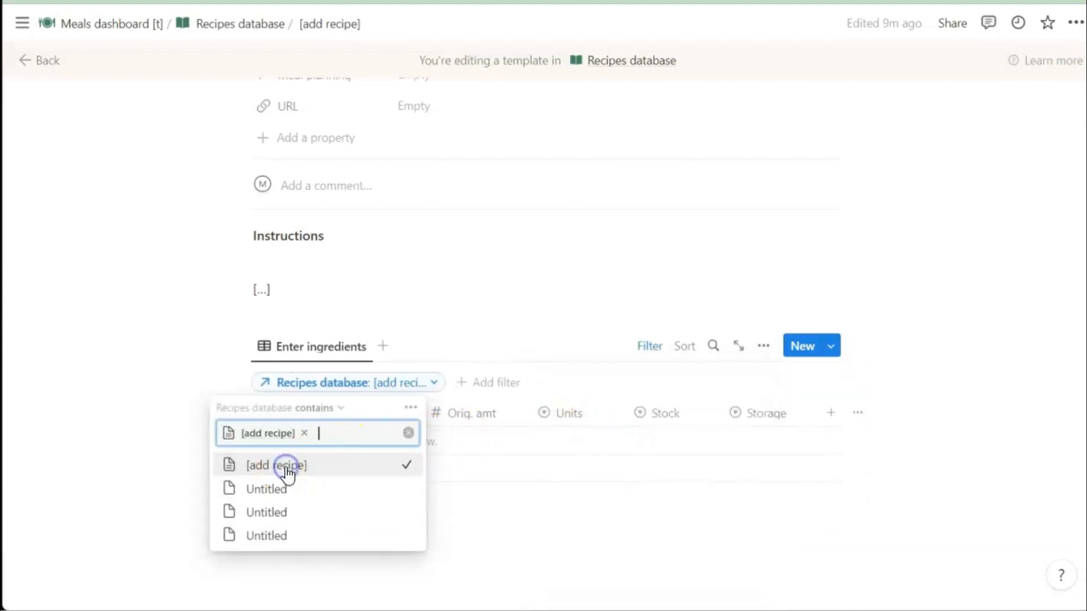
click(546, 241)
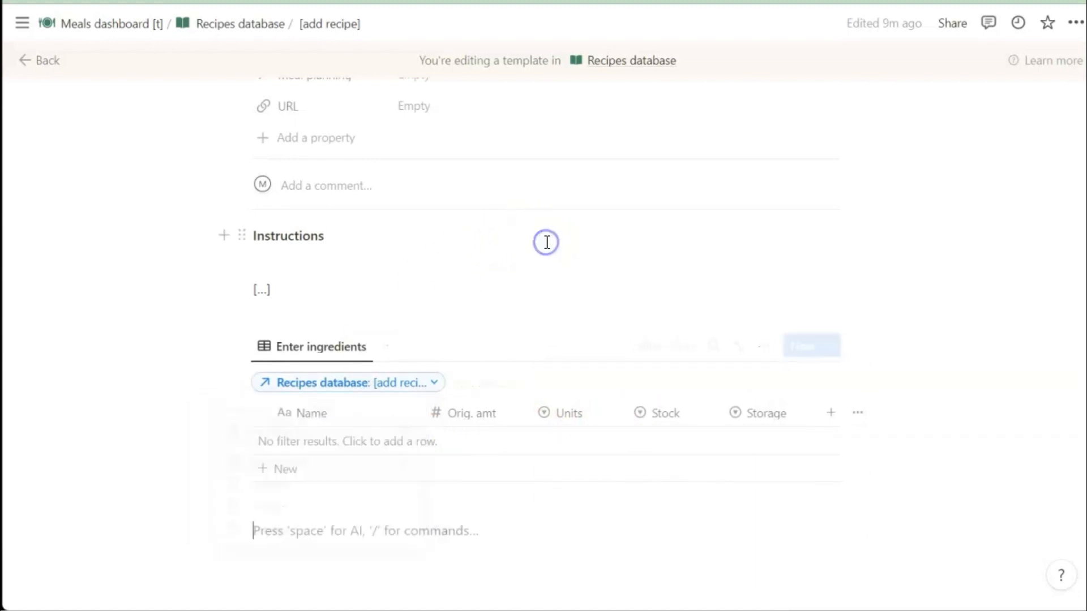
Step: Duplicate the Enter ingredients view and name the copy "Cook recipe"
scroll(546, 243, down, 2)
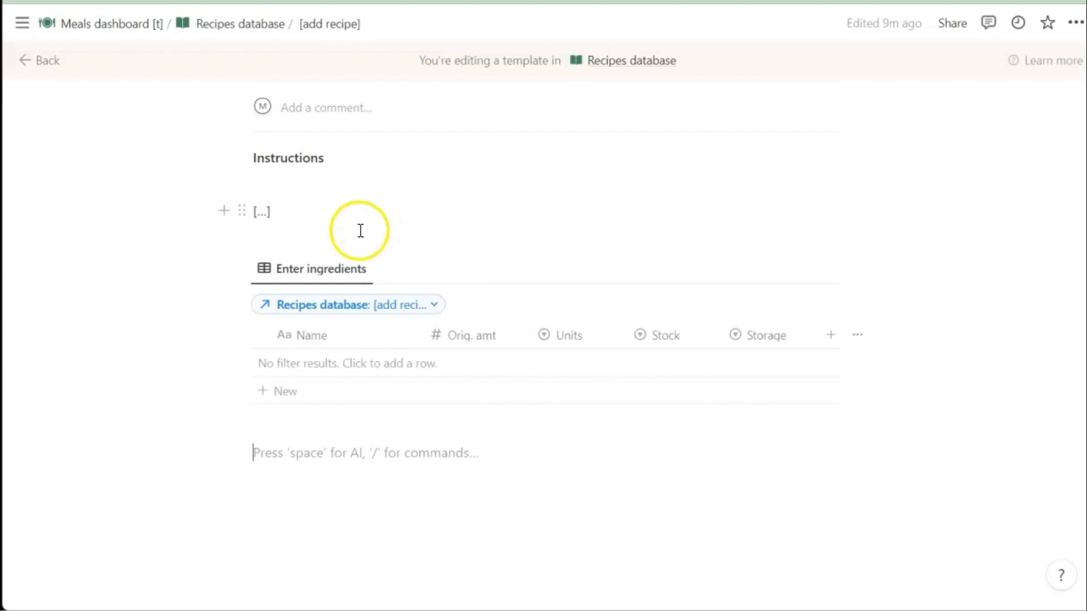
click(320, 276)
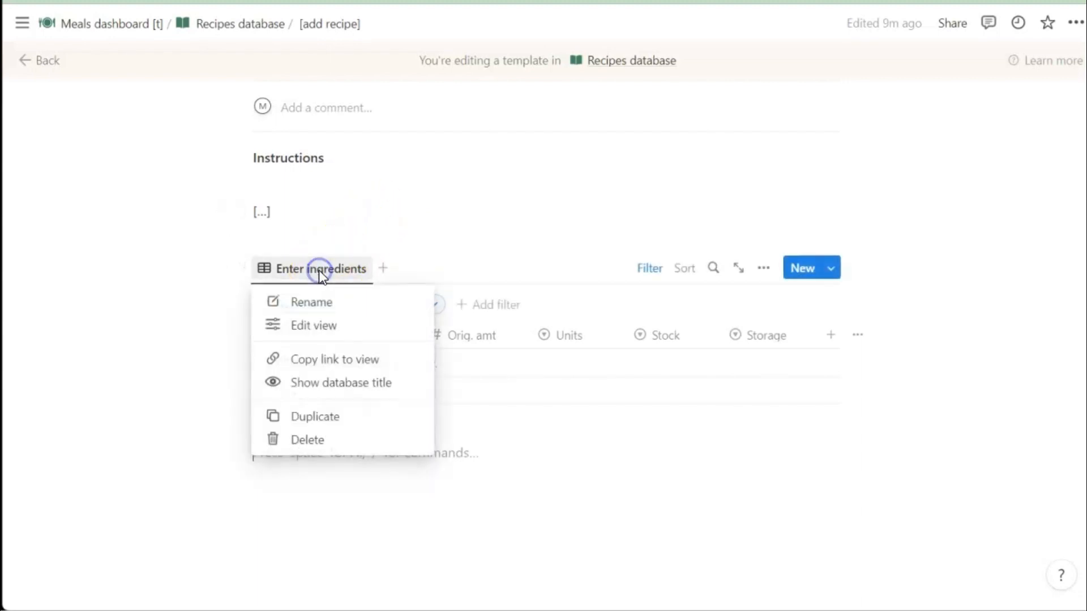
click(313, 419)
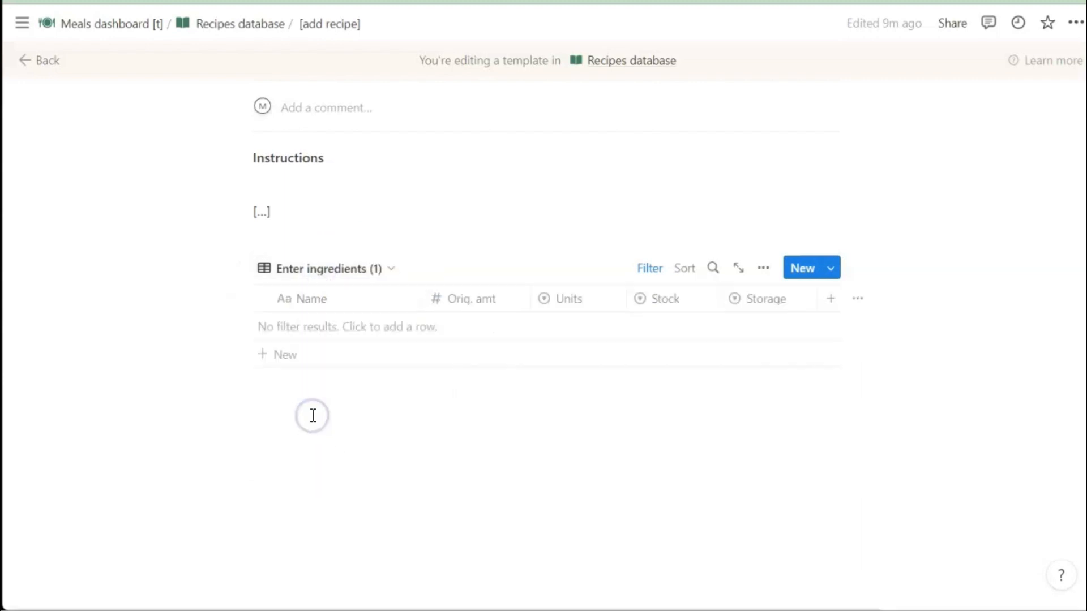
text(Cook re)
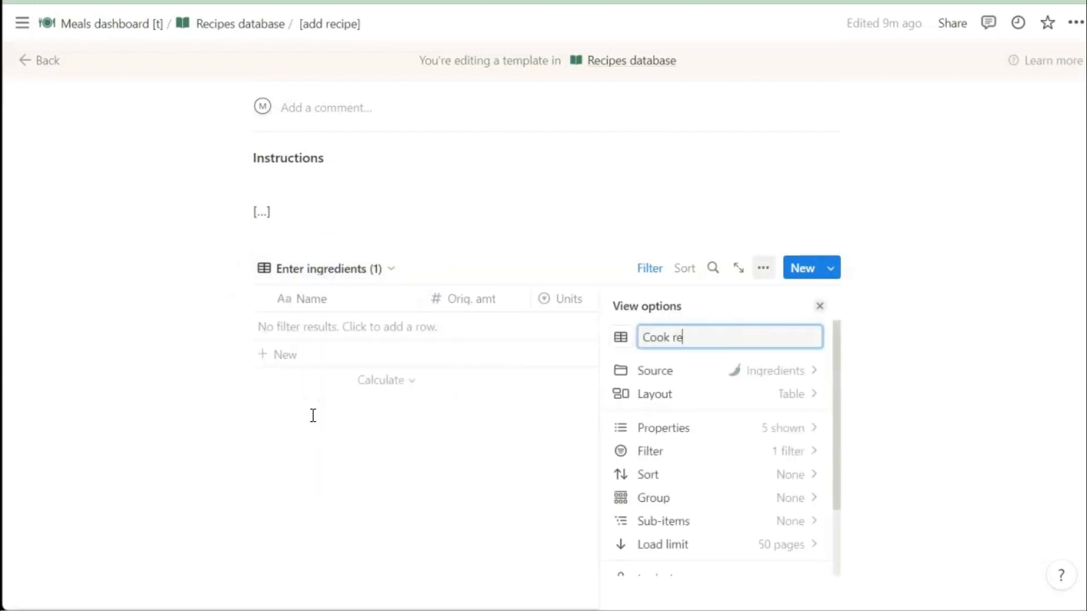
text(cipe)
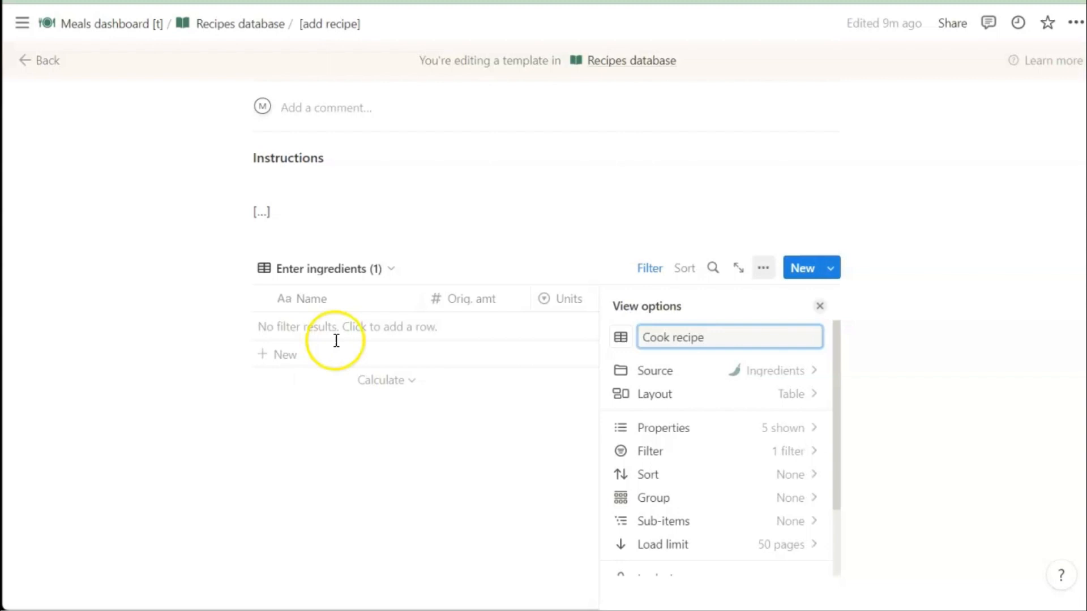
click(550, 222)
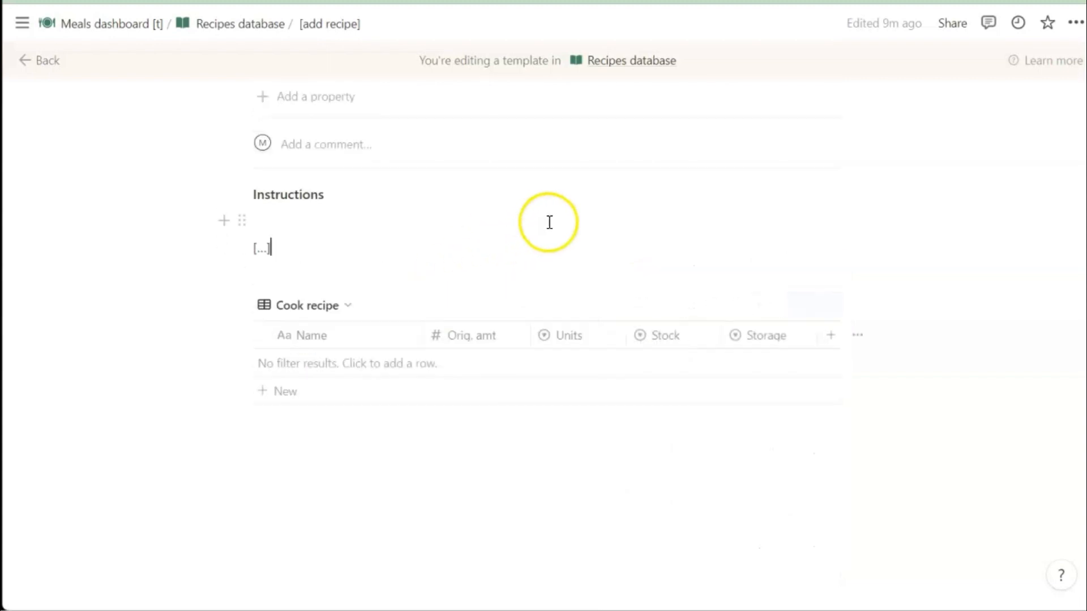
Step: Hide the Orig. amt column in the Cook recipe view
click(347, 309)
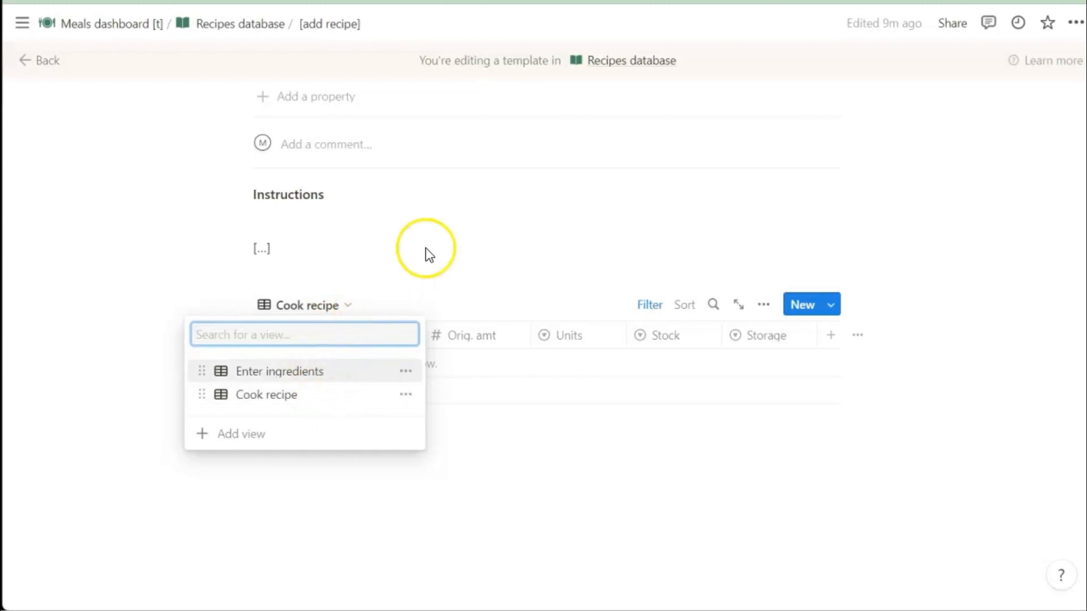
click(479, 247)
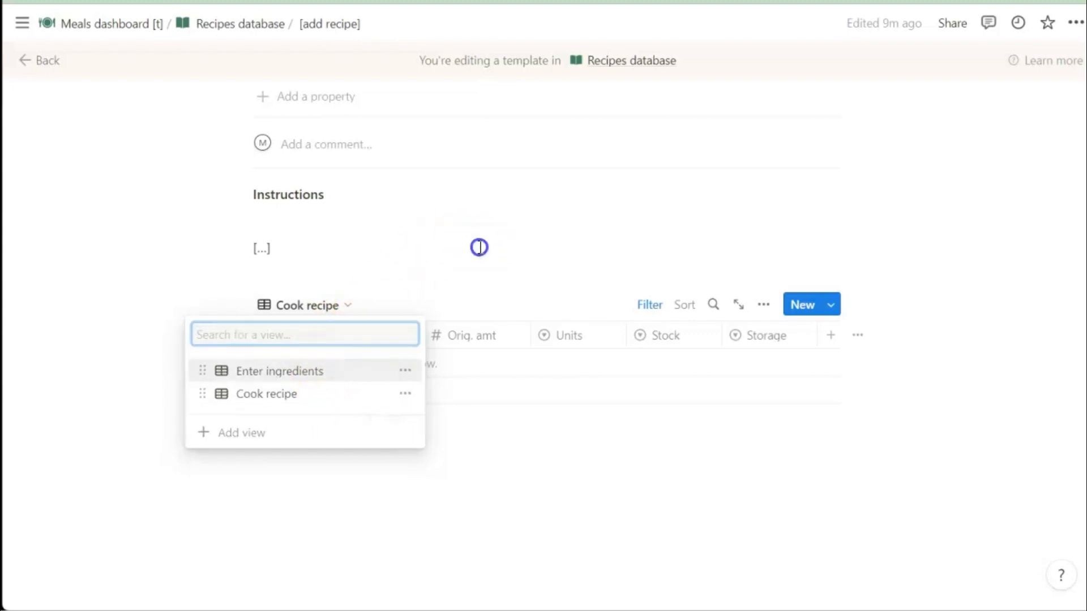
click(499, 345)
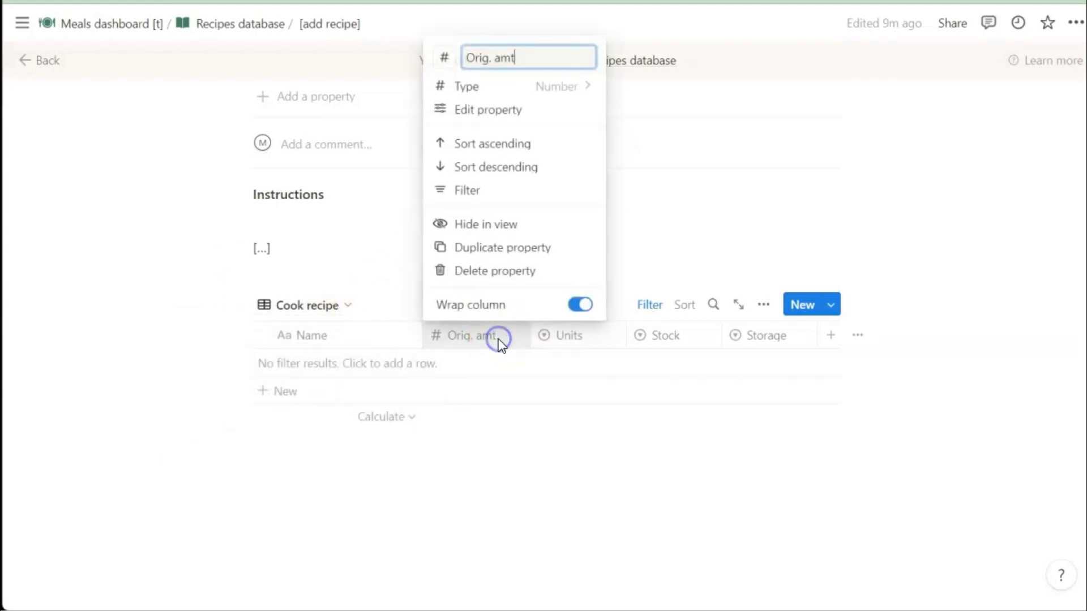
click(491, 226)
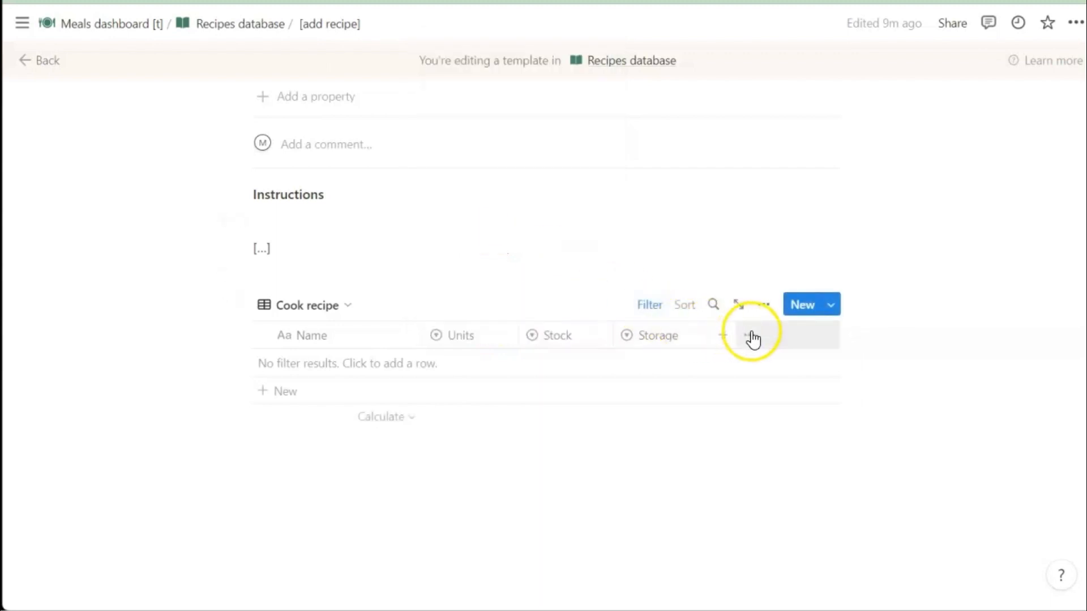
Step: Show the Scaled amt property in the Cook recipe view, with its column narrowed and placed between Name and Units
click(762, 307)
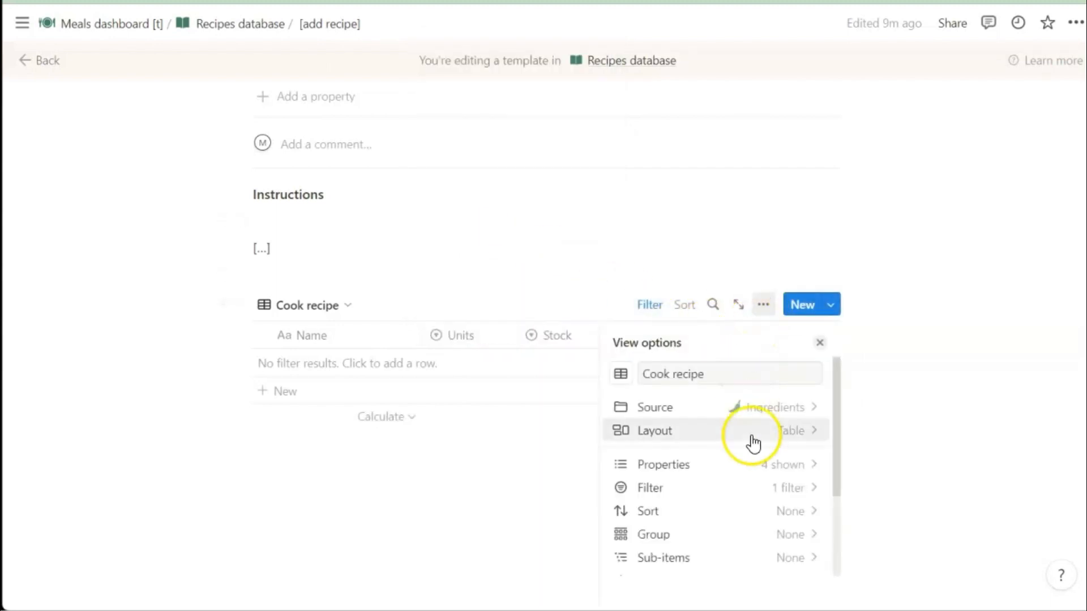
click(753, 470)
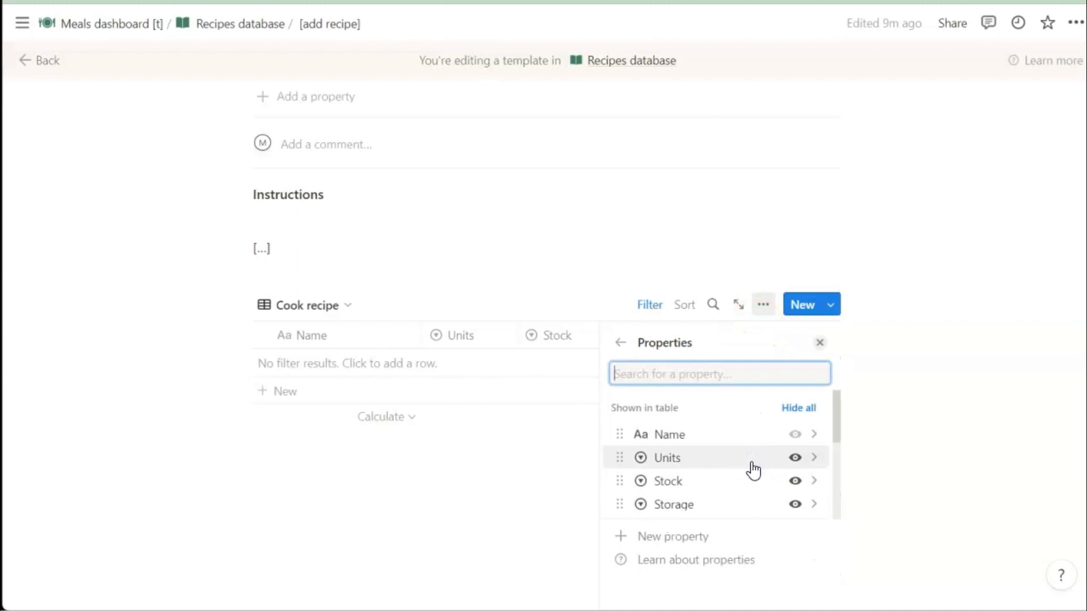
scroll(753, 470, down, 3)
click(795, 453)
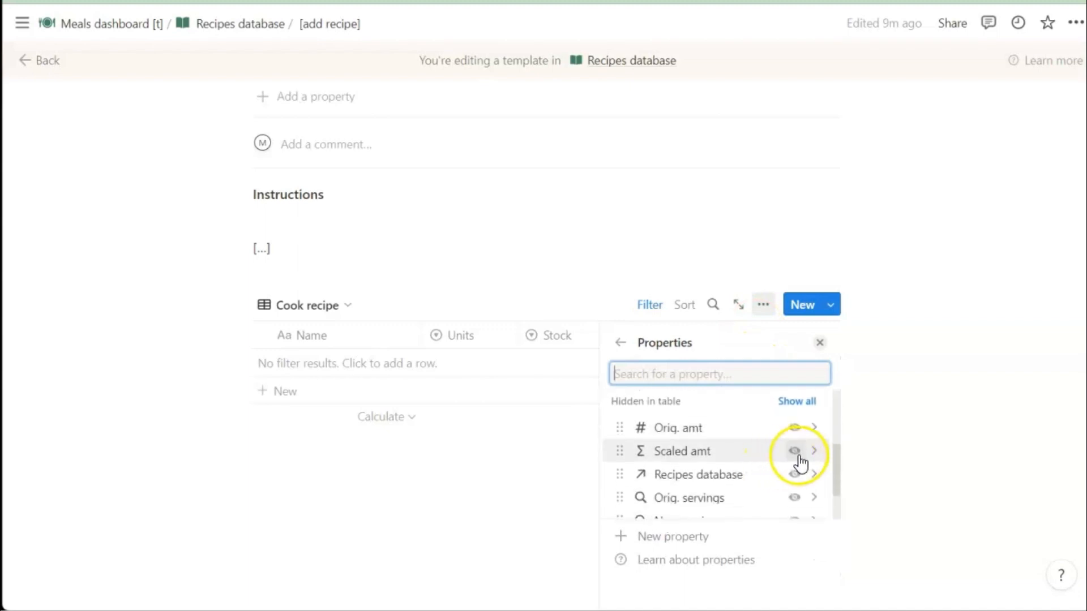
click(565, 245)
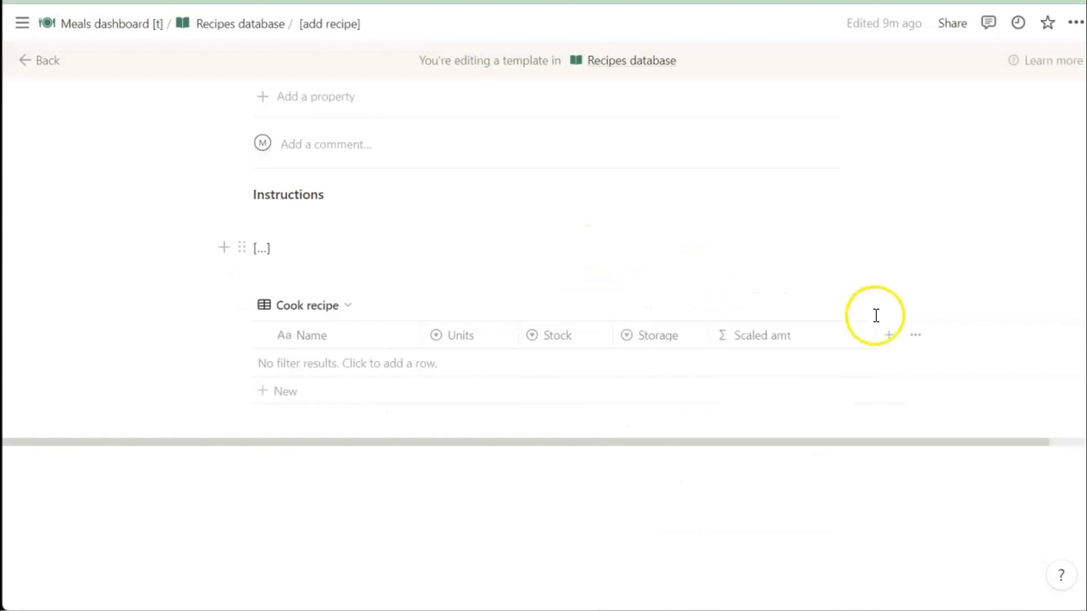
drag(875, 333, 478, 347)
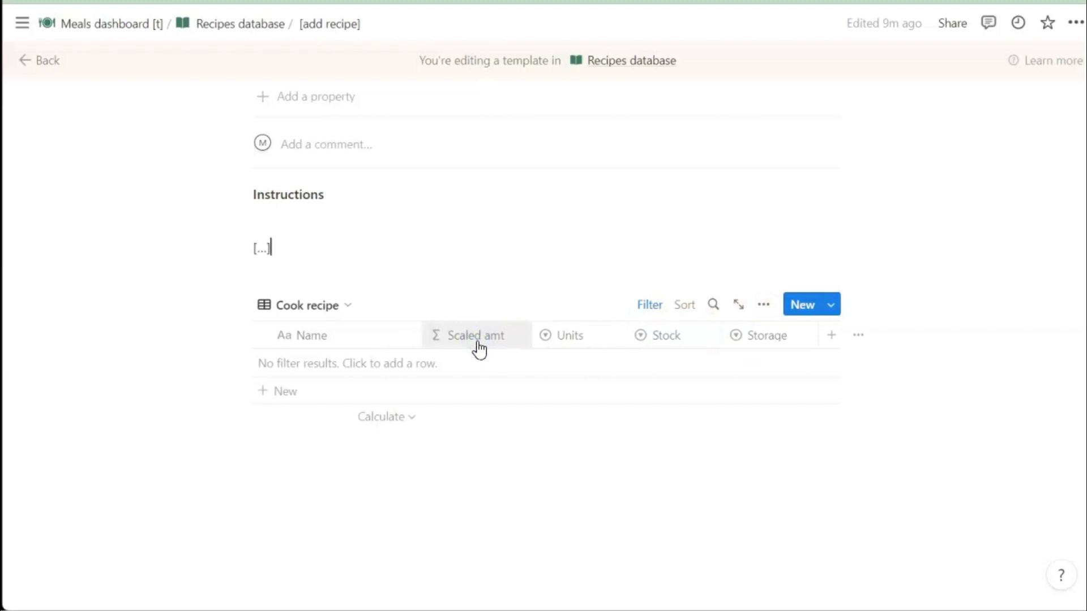
click(483, 260)
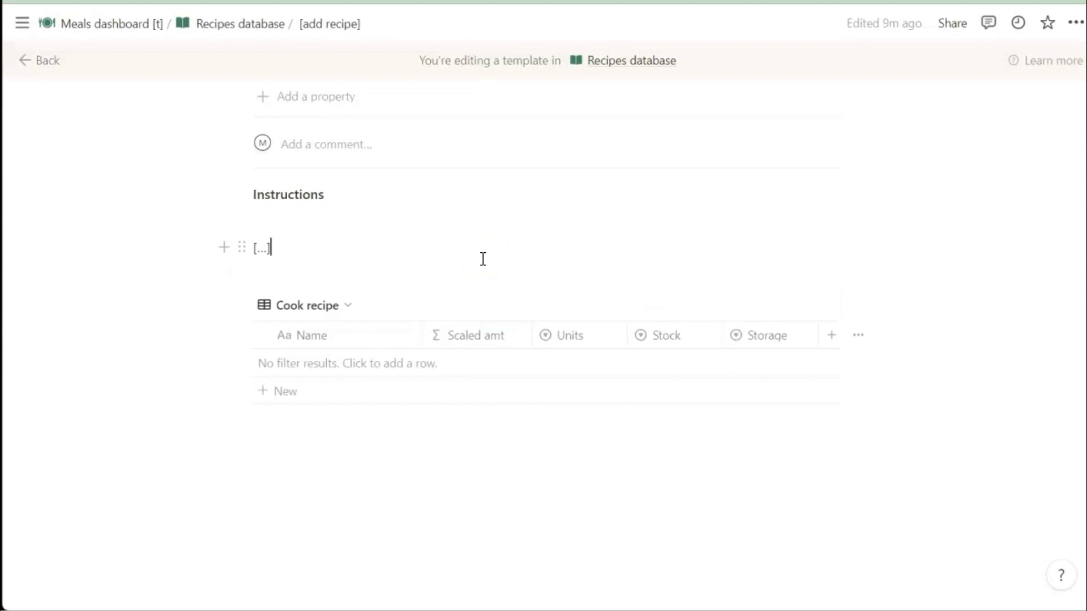
Step: Leave the [add recipe] template and return to the Recipes database table
scroll(483, 259, up, 5)
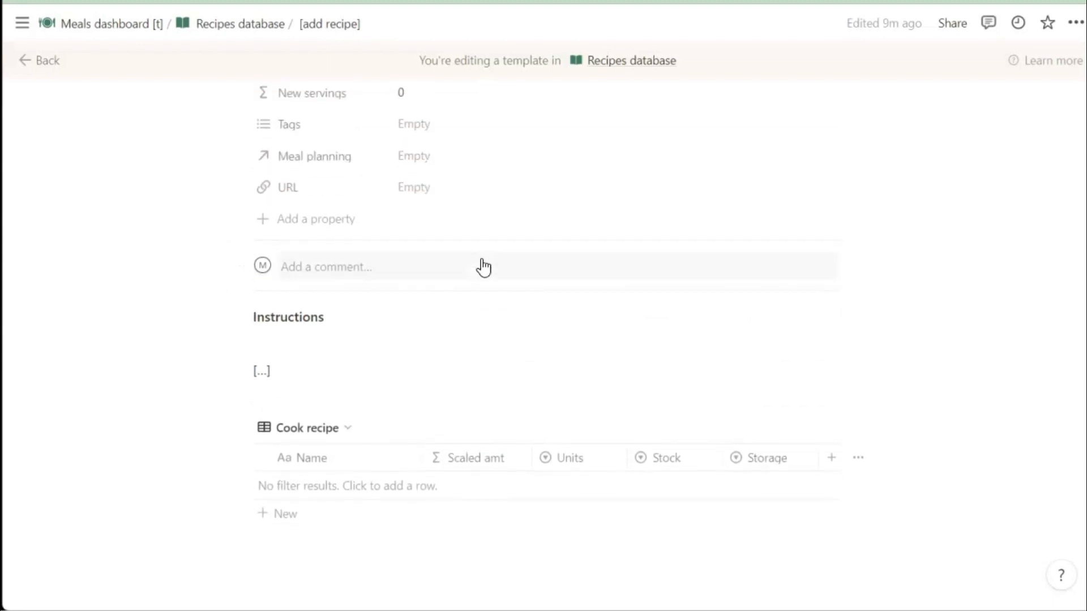
scroll(482, 268, up, 2)
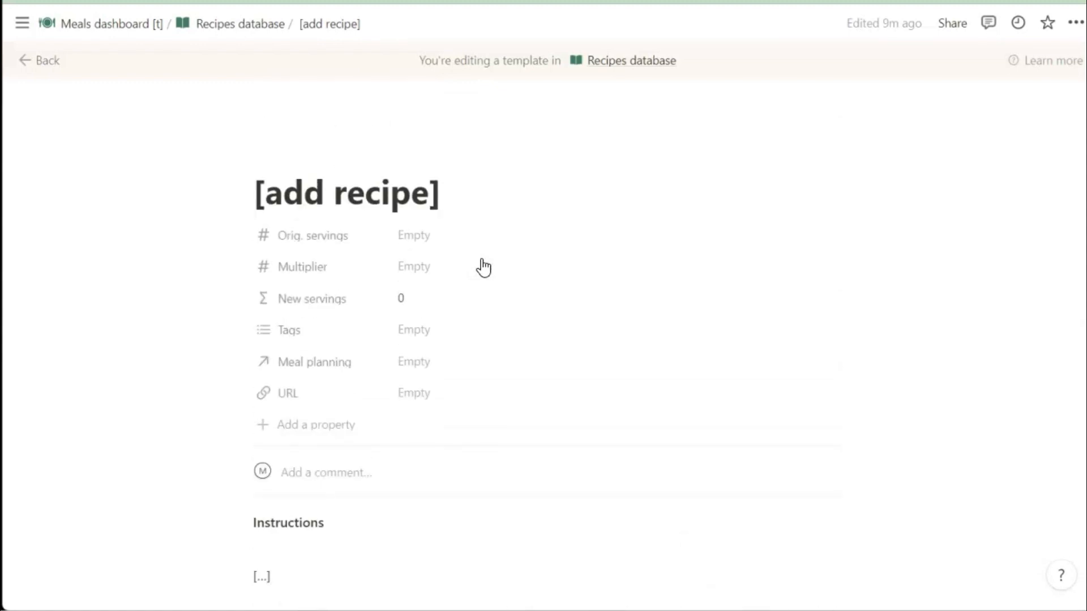
click(41, 65)
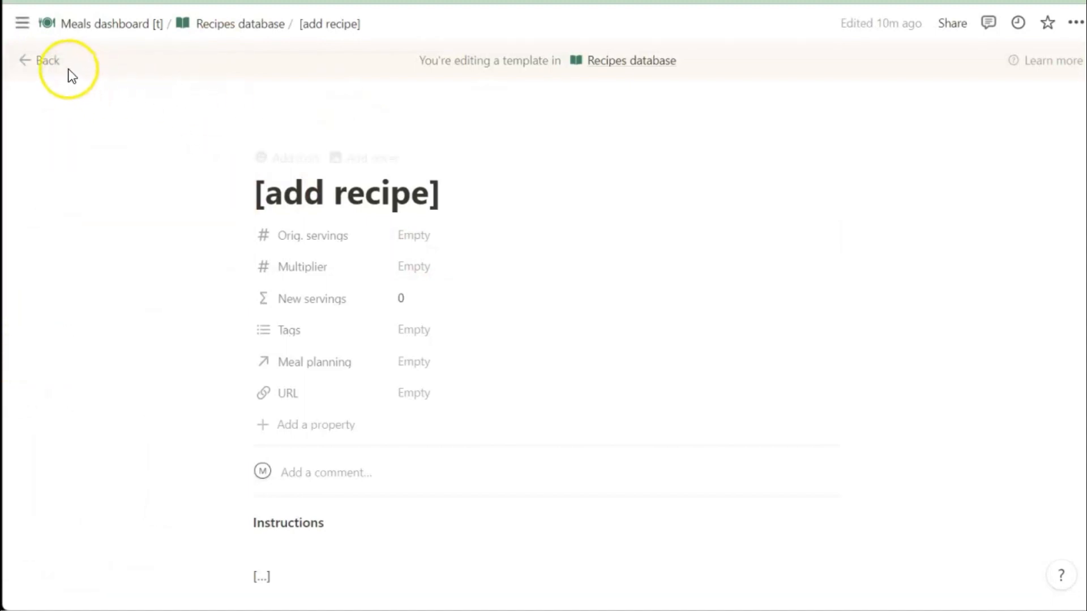
click(43, 61)
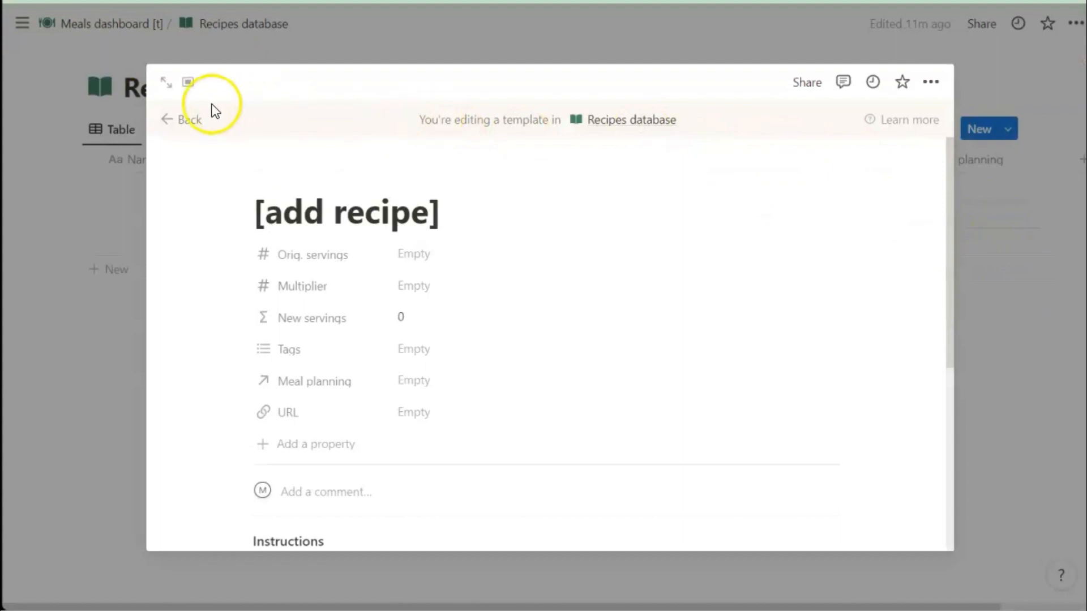
click(182, 120)
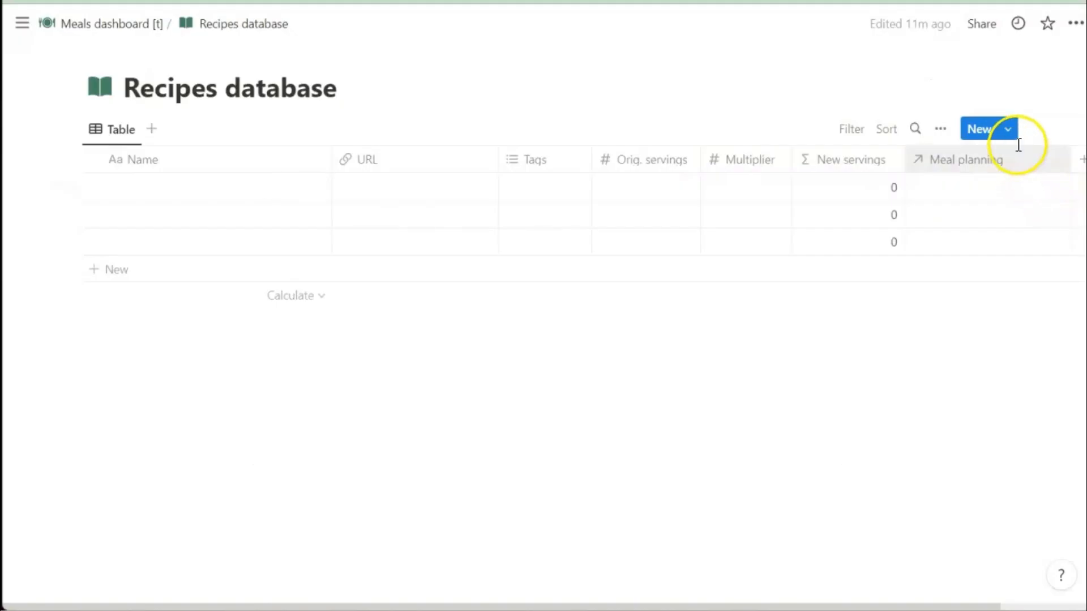
Step: Set the [add recipe] template as the default for all views in Recipes database
click(1008, 130)
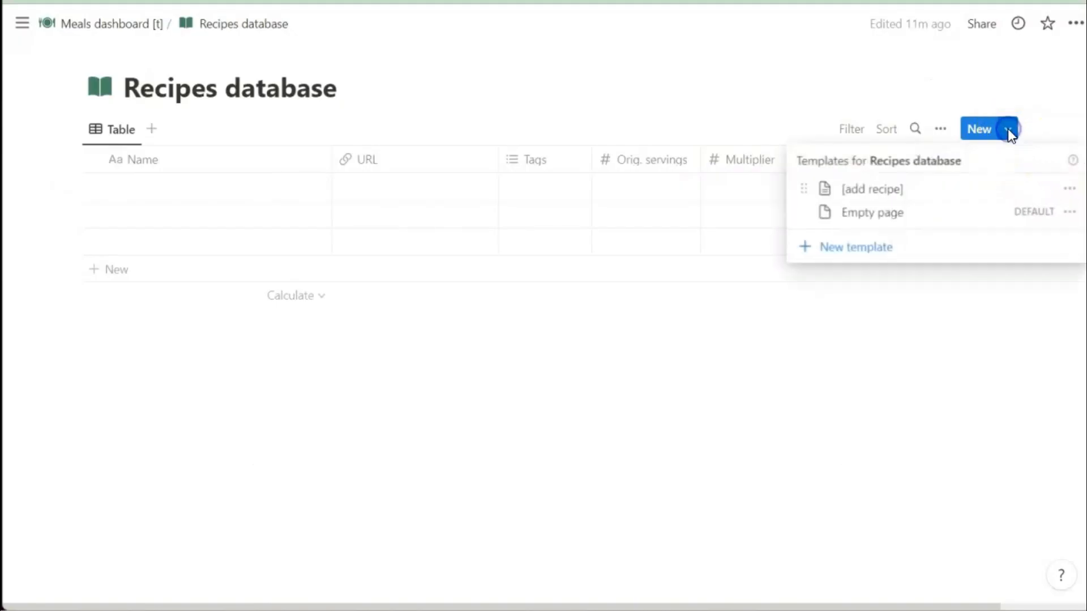
click(1068, 189)
click(934, 168)
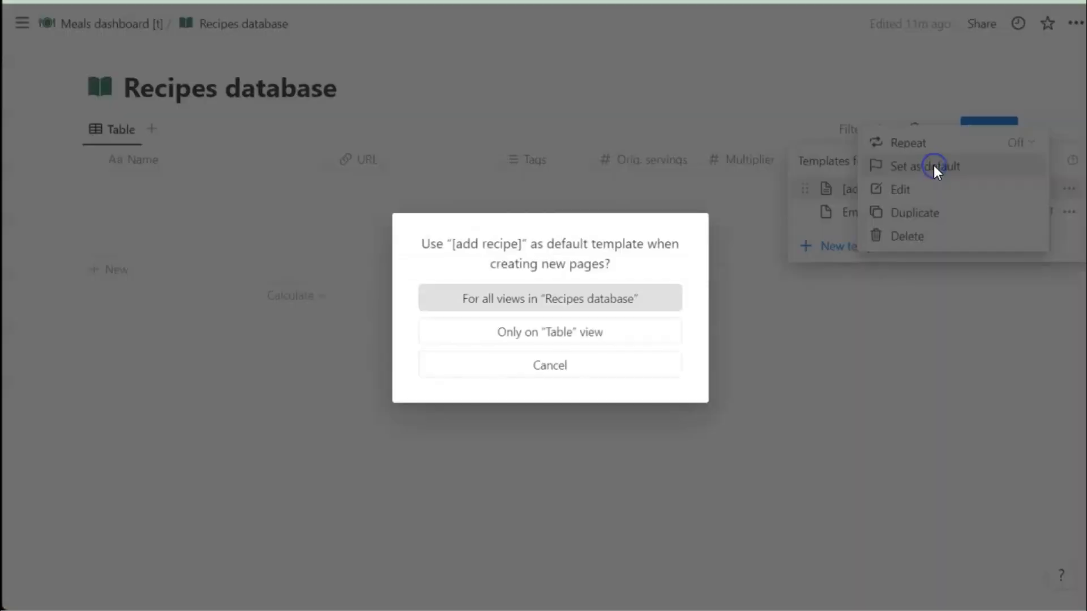
click(608, 304)
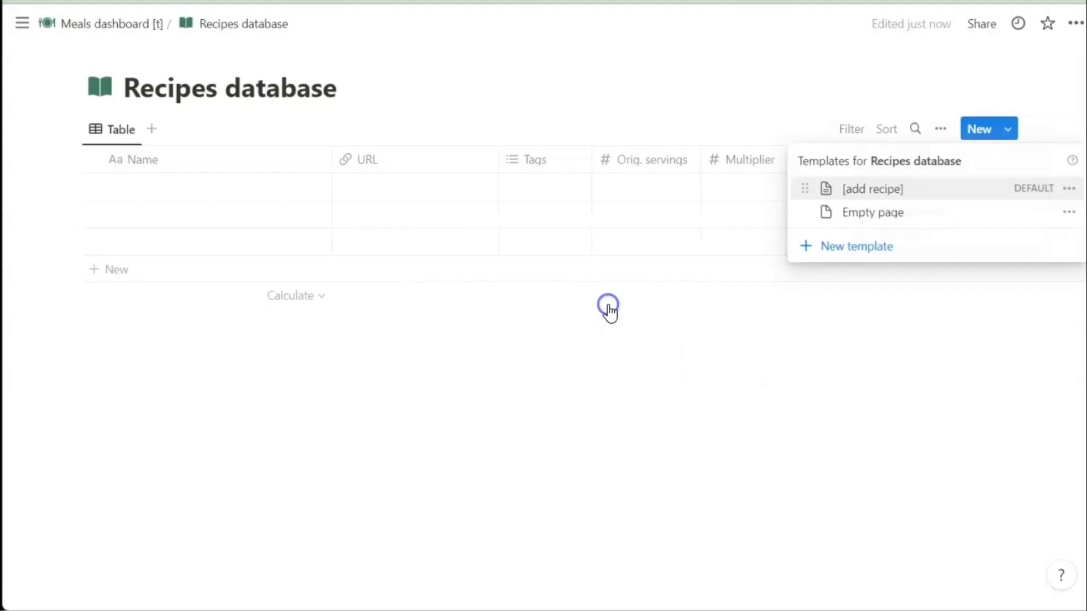
click(636, 358)
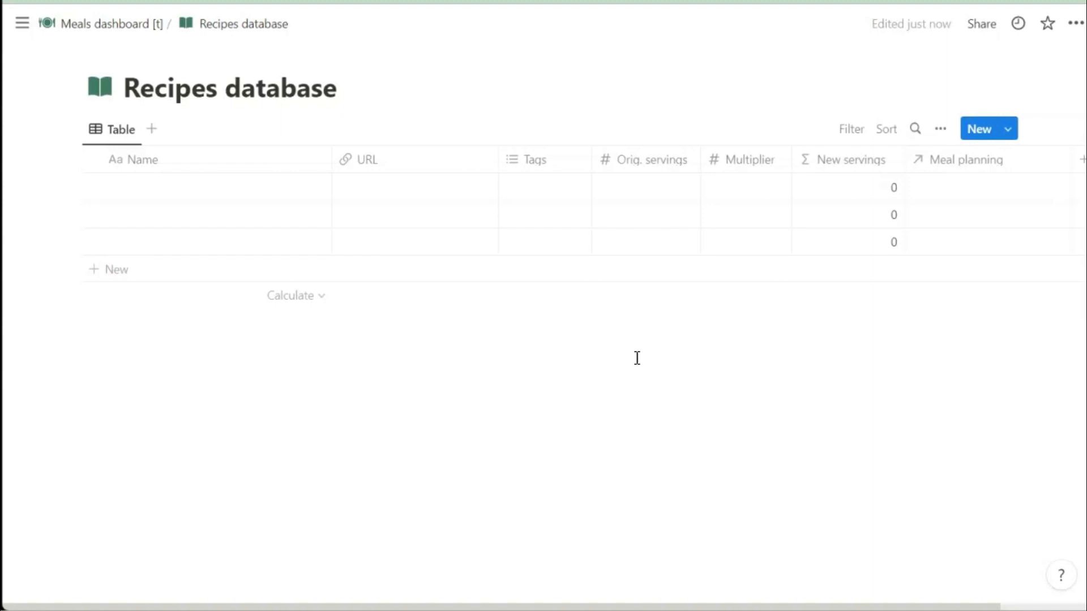
Step: Turn off column wrapping for the URL property in the Recipes database table
click(447, 161)
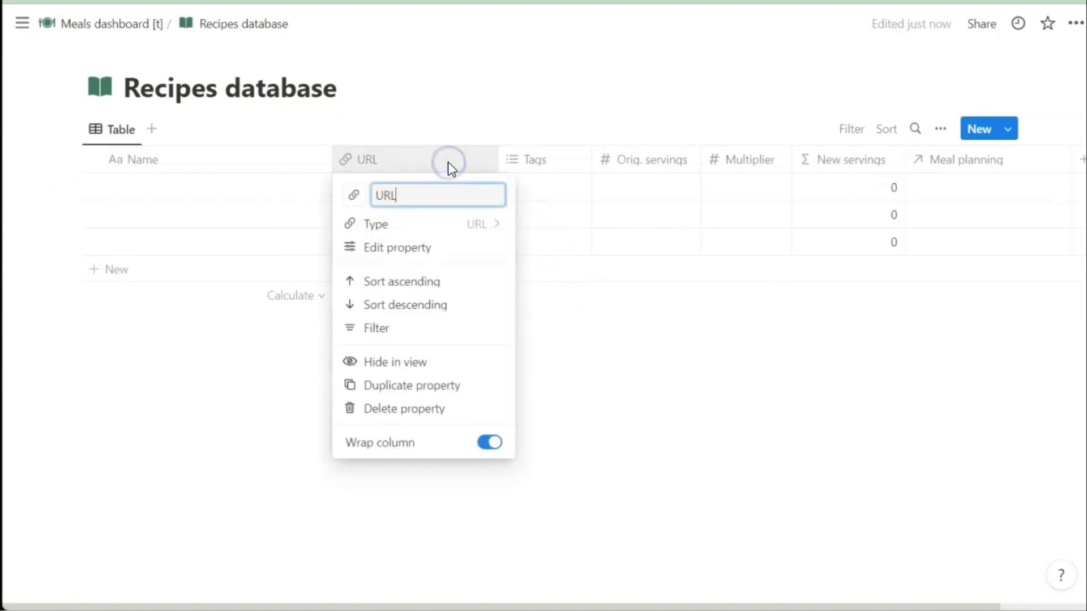
click(489, 444)
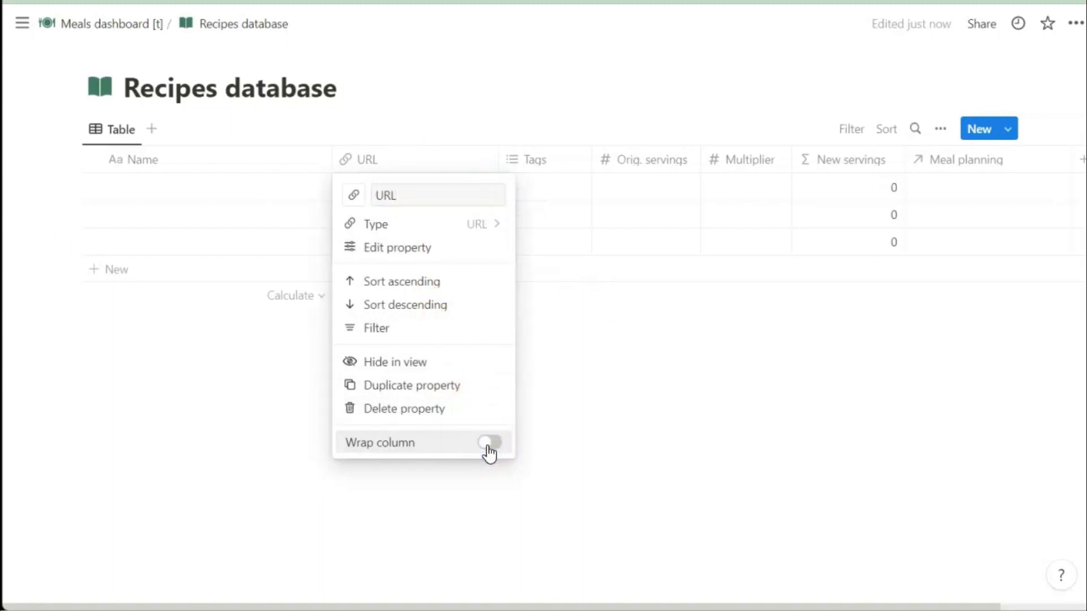
click(592, 445)
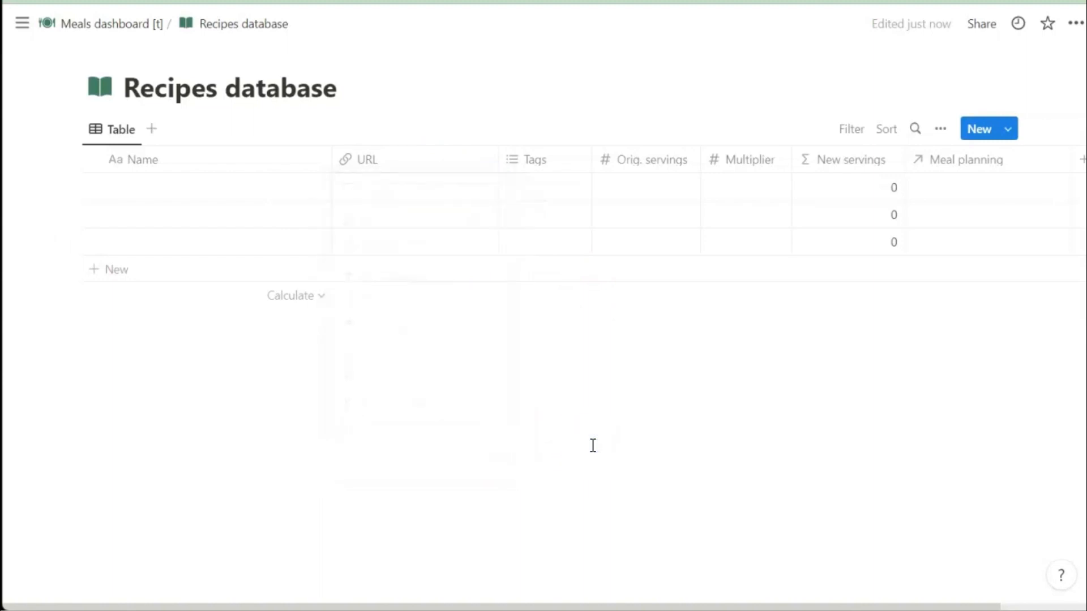
Step: Add a Rollup property to Recipes database that uses the Meal planning relation
scroll(846, 197, right, 3)
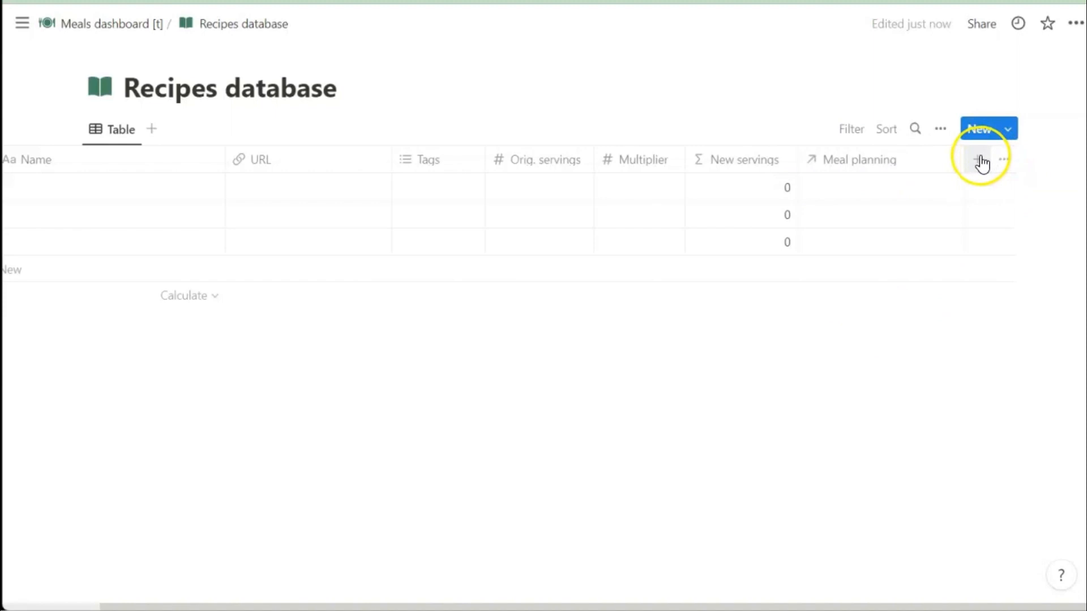
click(980, 162)
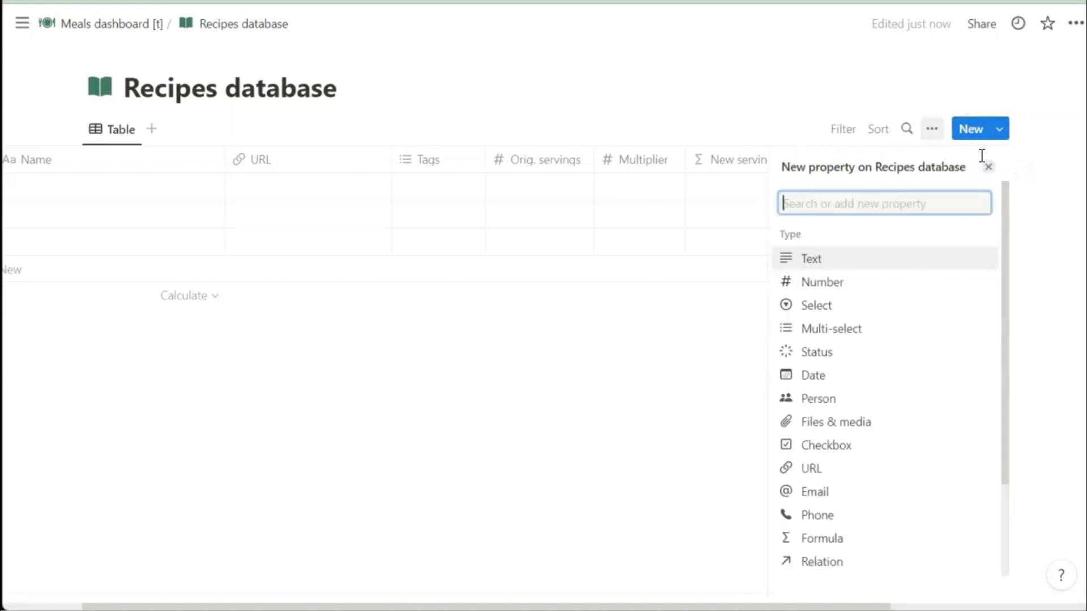
text(rollup)
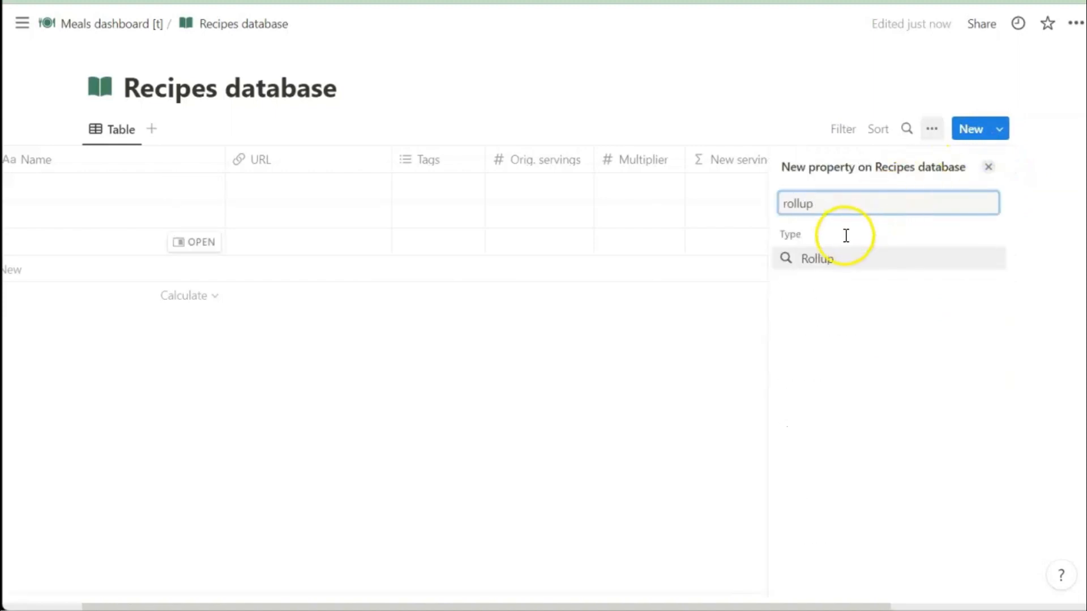
click(826, 265)
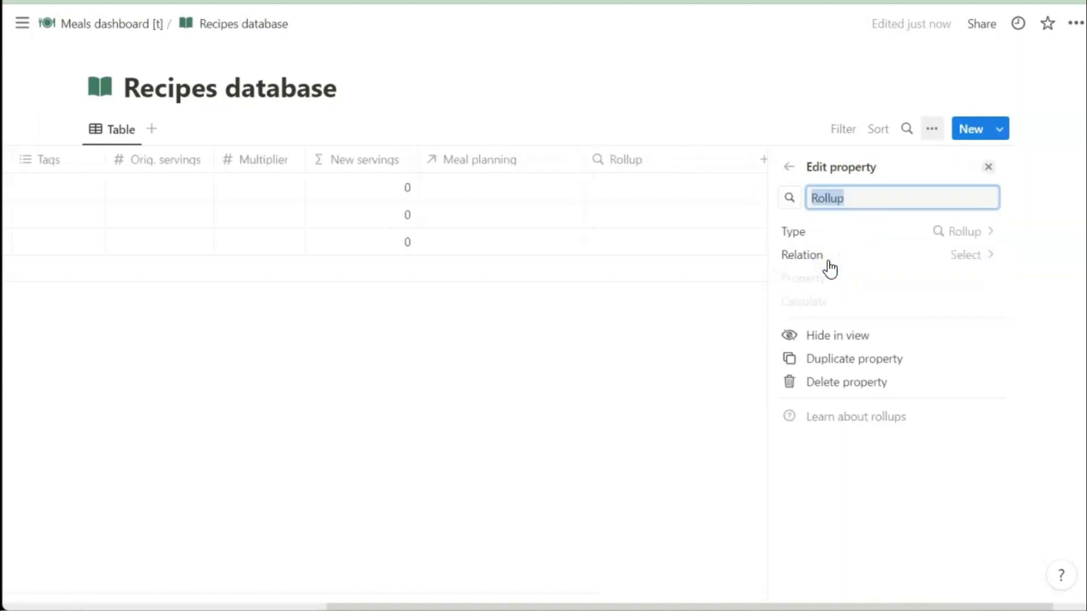
click(813, 263)
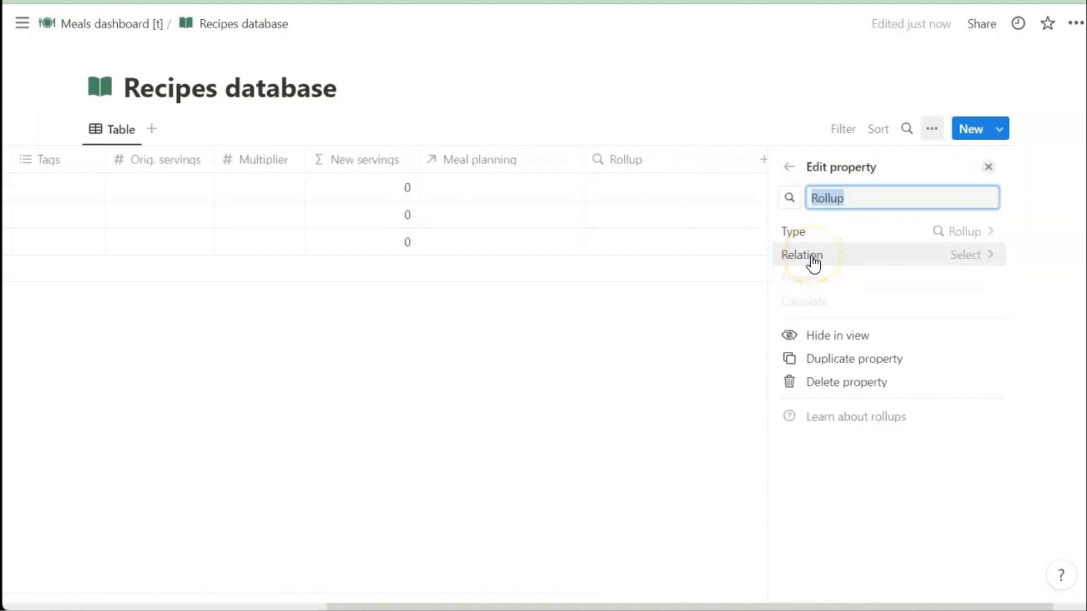
click(811, 257)
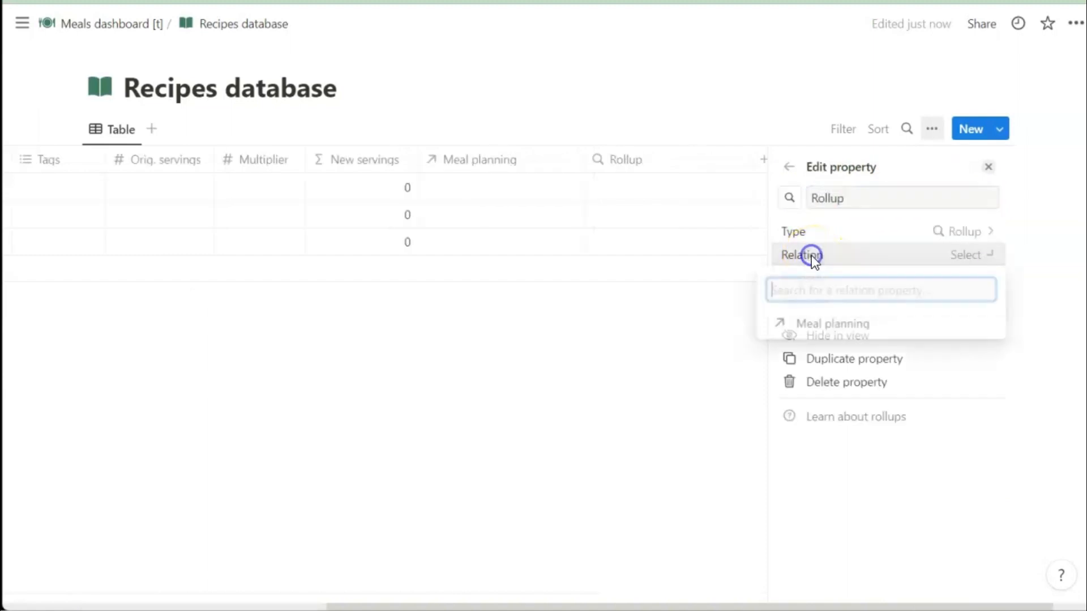
click(817, 325)
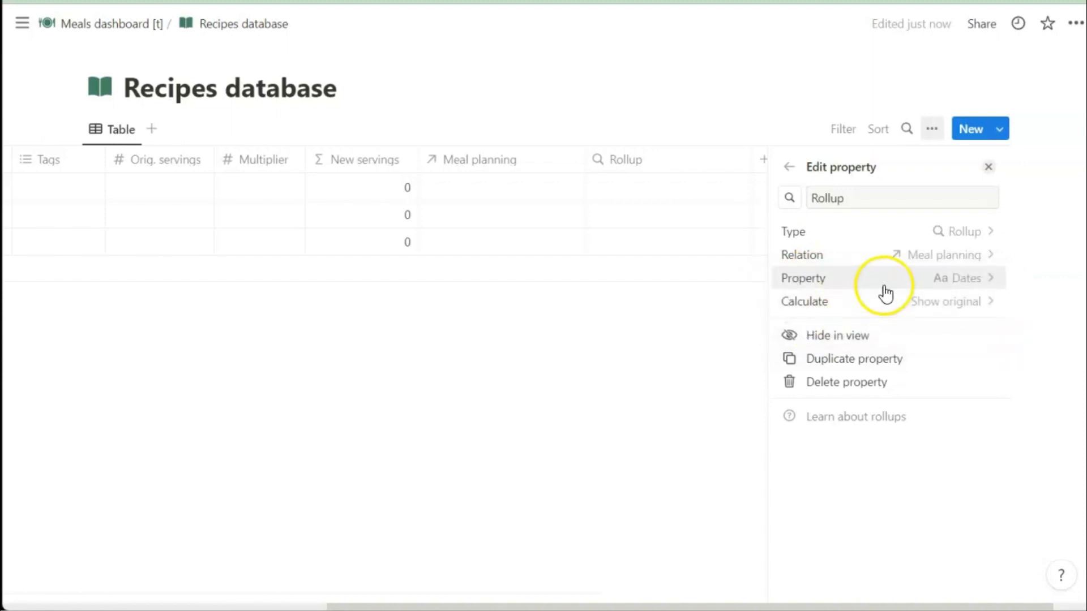
Step: Configure the rollup to use the Next 7 days property and calculate Checked
click(935, 290)
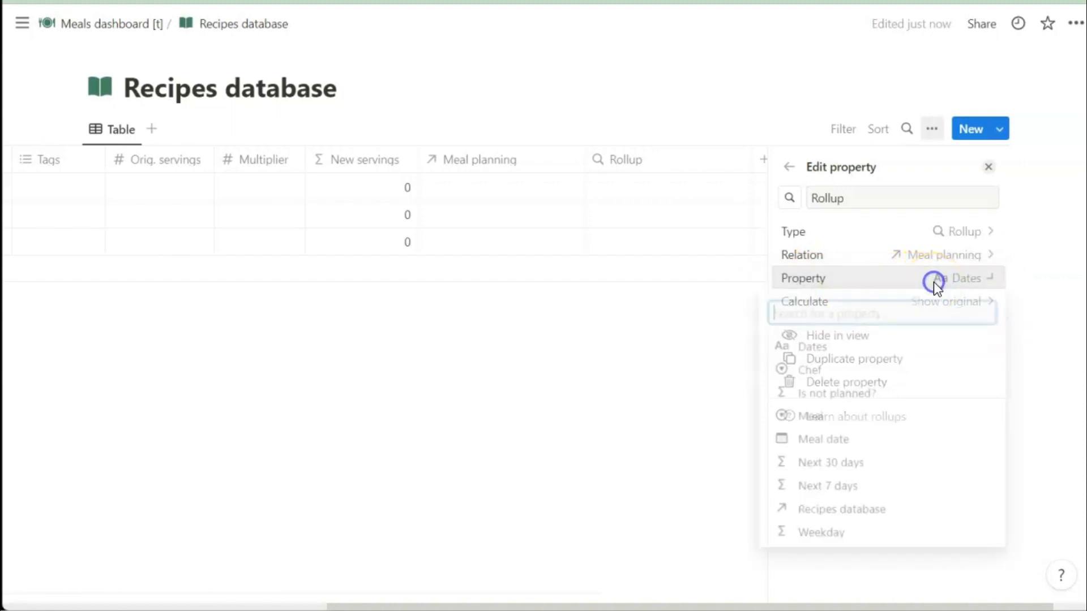
click(839, 486)
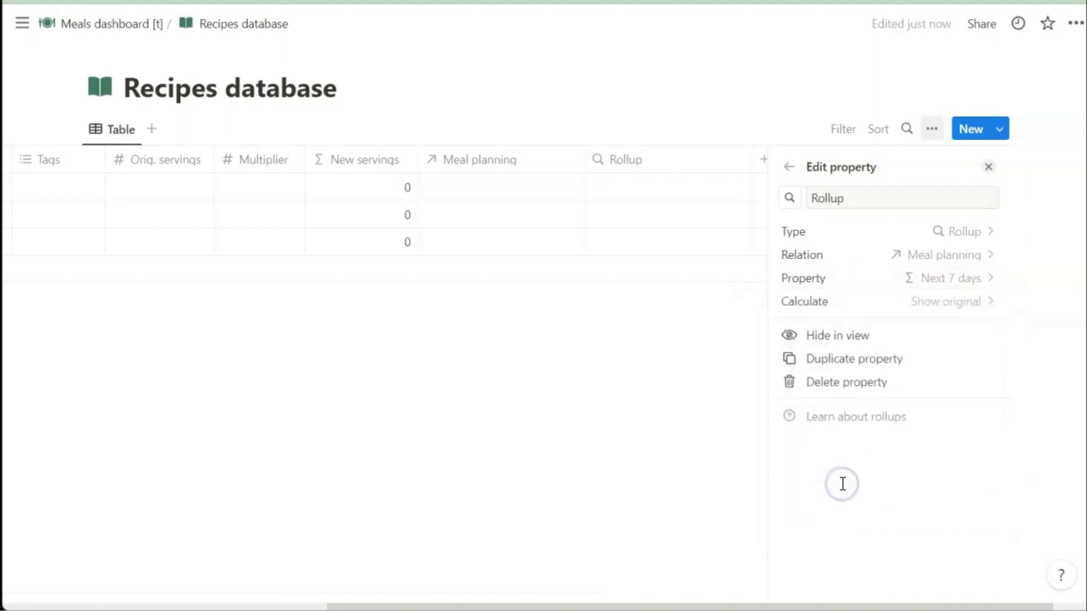
click(955, 299)
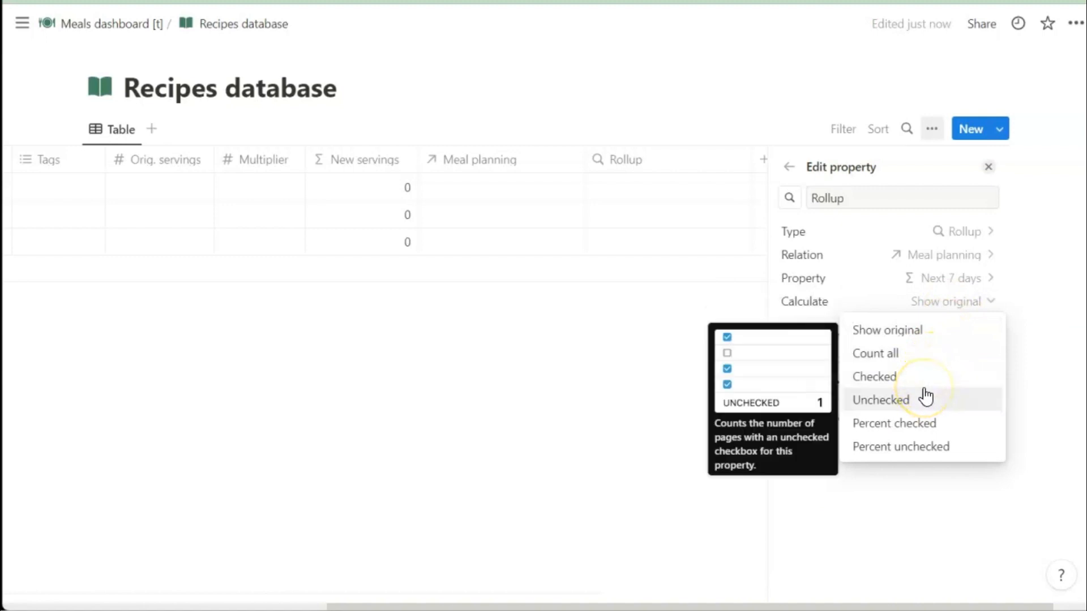
click(893, 377)
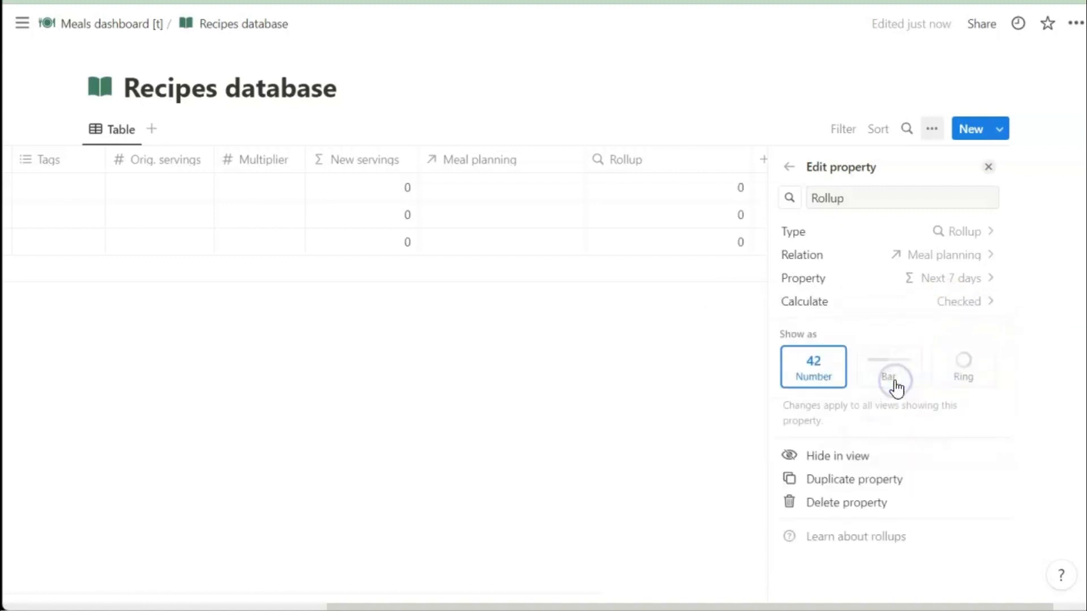
click(726, 371)
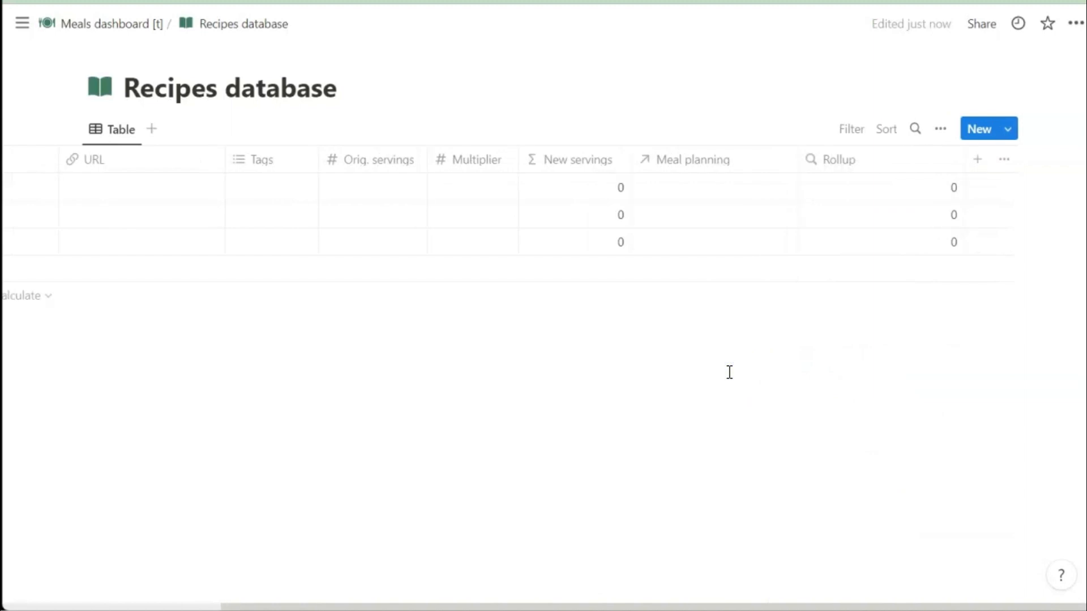
Step: Rename the rollup property as "# 7+ days?"
click(889, 165)
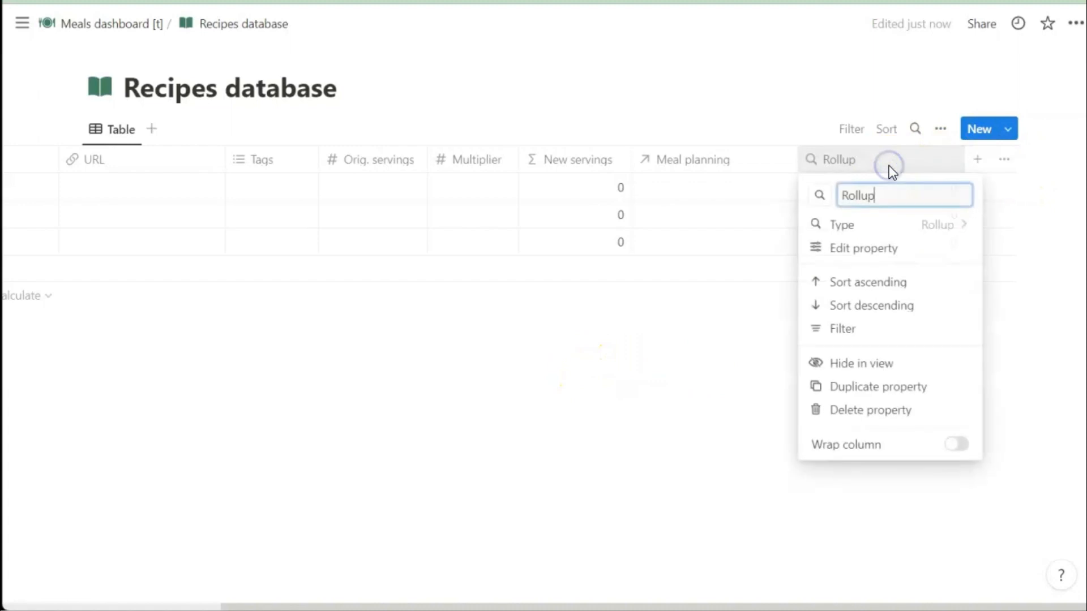
key(ctrl+a)
key(BackSpace)
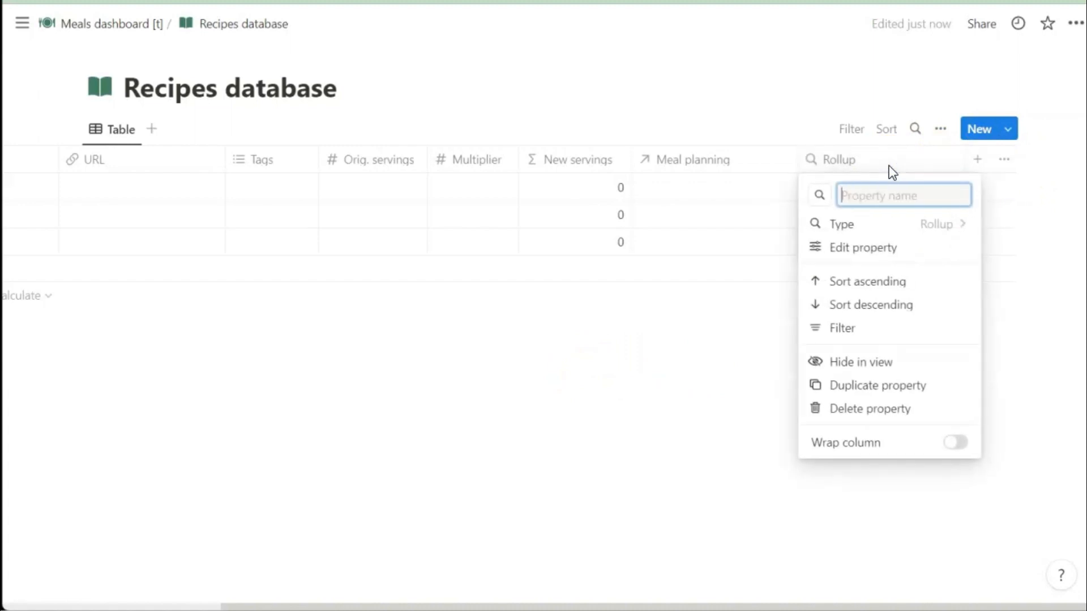
text(#)
text( of)
key(BackSpace)
key(BackSpace)
text(7+ days?)
click(742, 82)
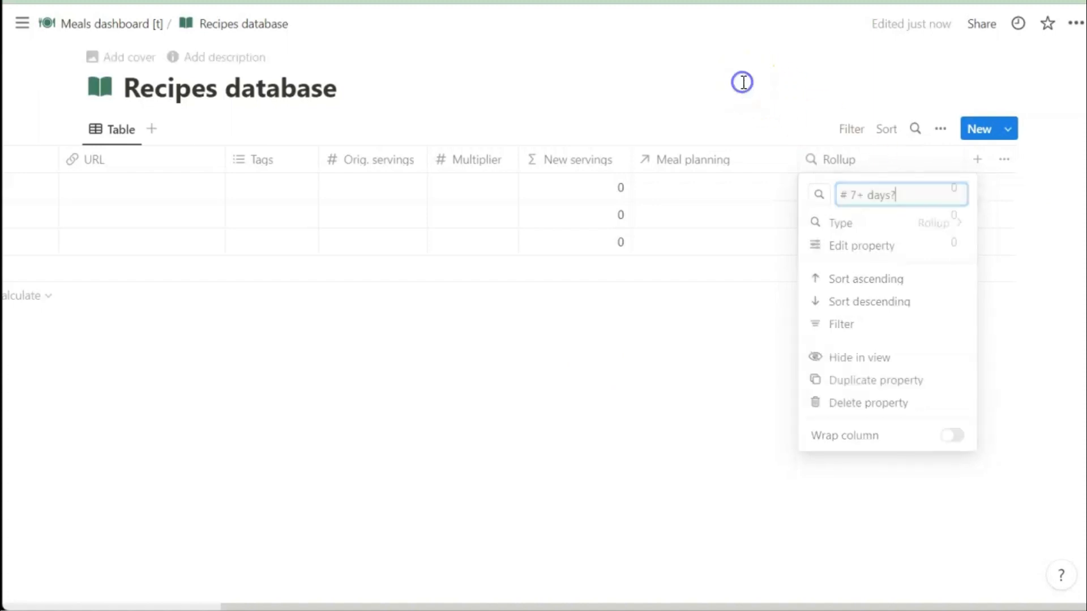
Step: Return to the Meals dashboard [t] page and open its Groceries page
scroll(556, 330, left, 5)
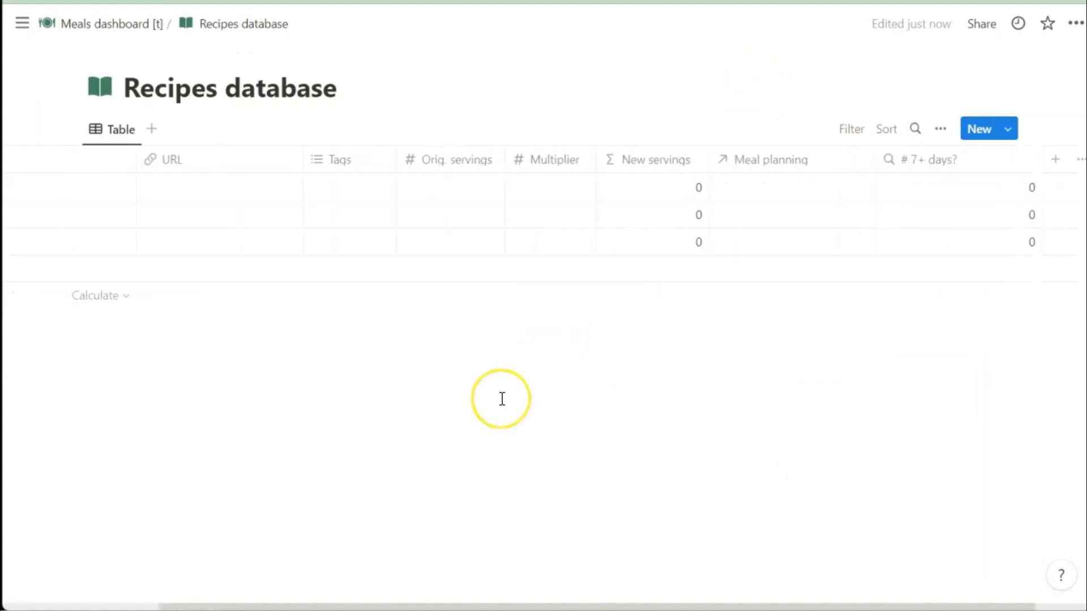
click(100, 25)
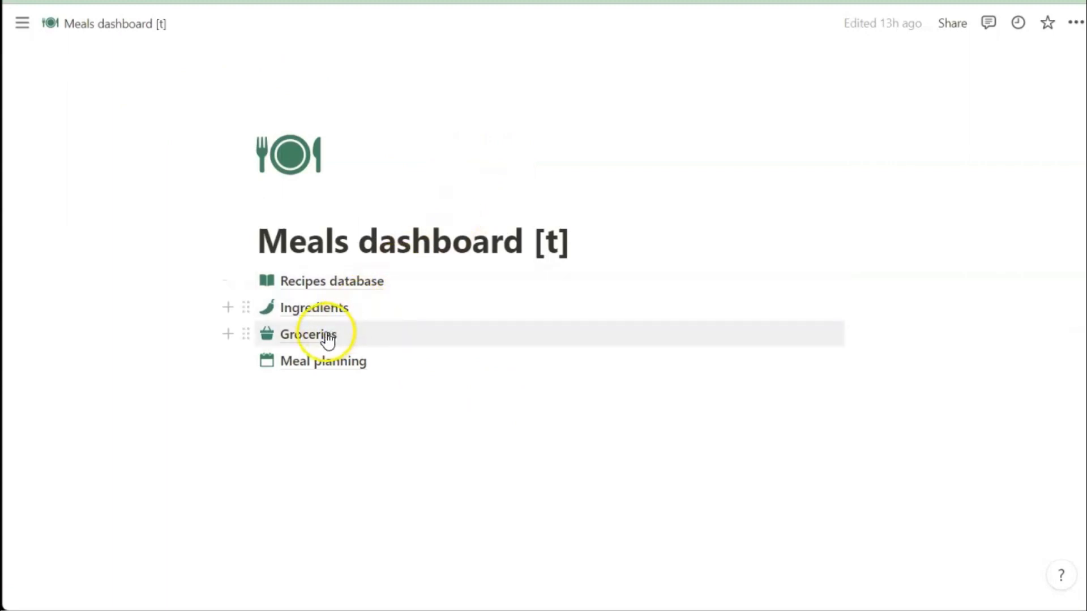
click(308, 335)
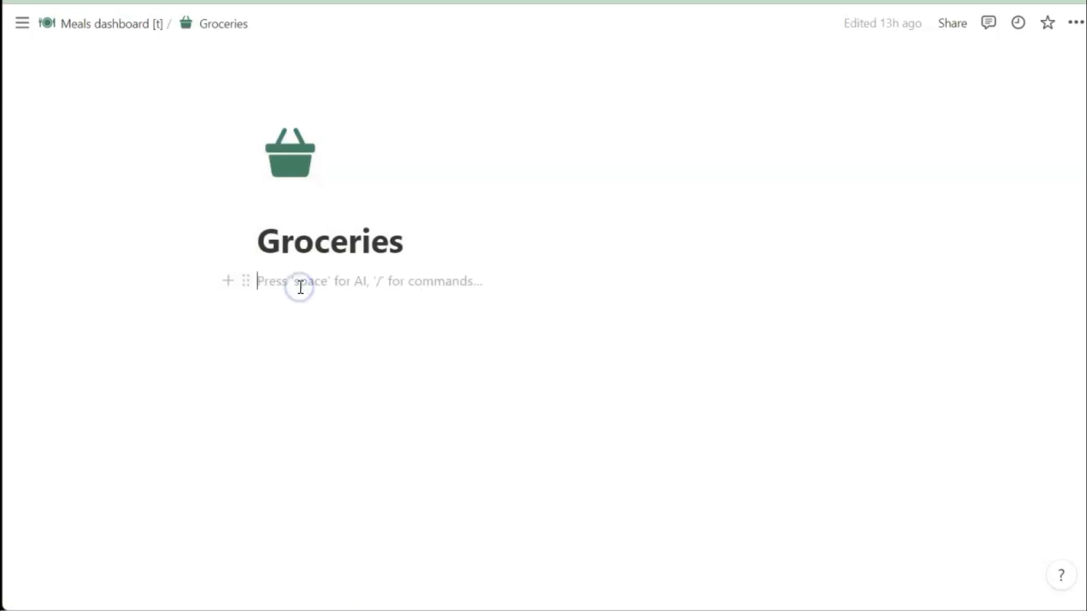
Step: Insert a linked view of the Meals dashboard [t] Ingredients database on the Groceries page and name the view "Buy"
text(/linked)
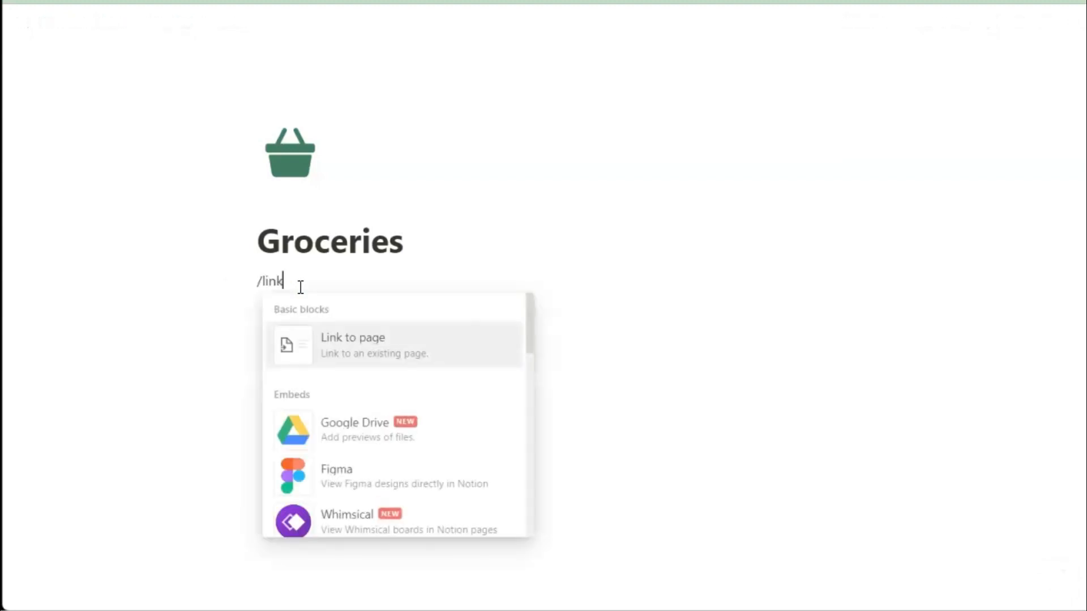
click(309, 287)
click(359, 345)
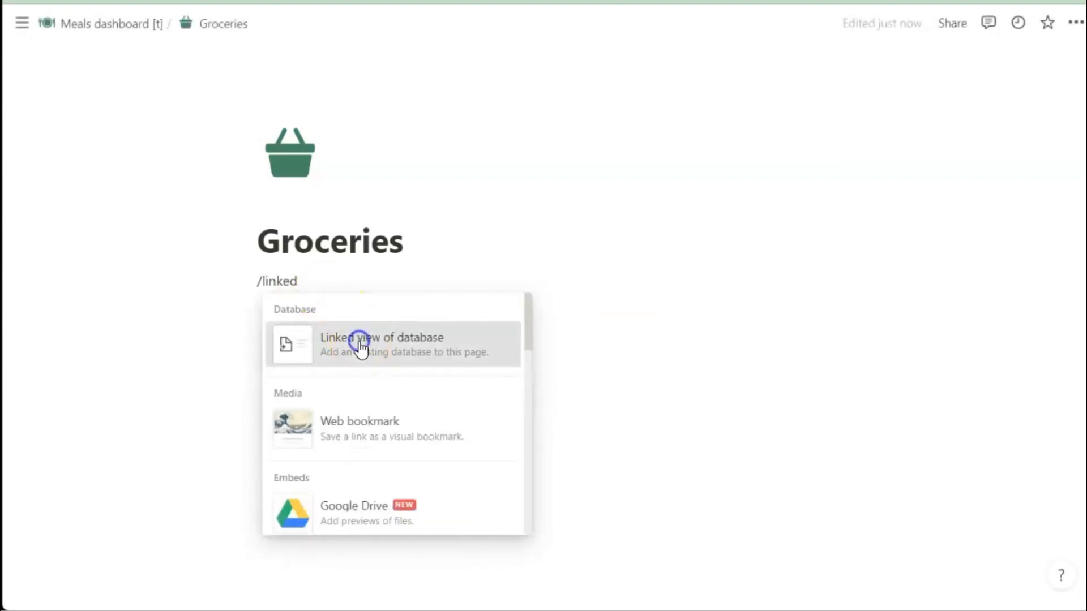
click(664, 315)
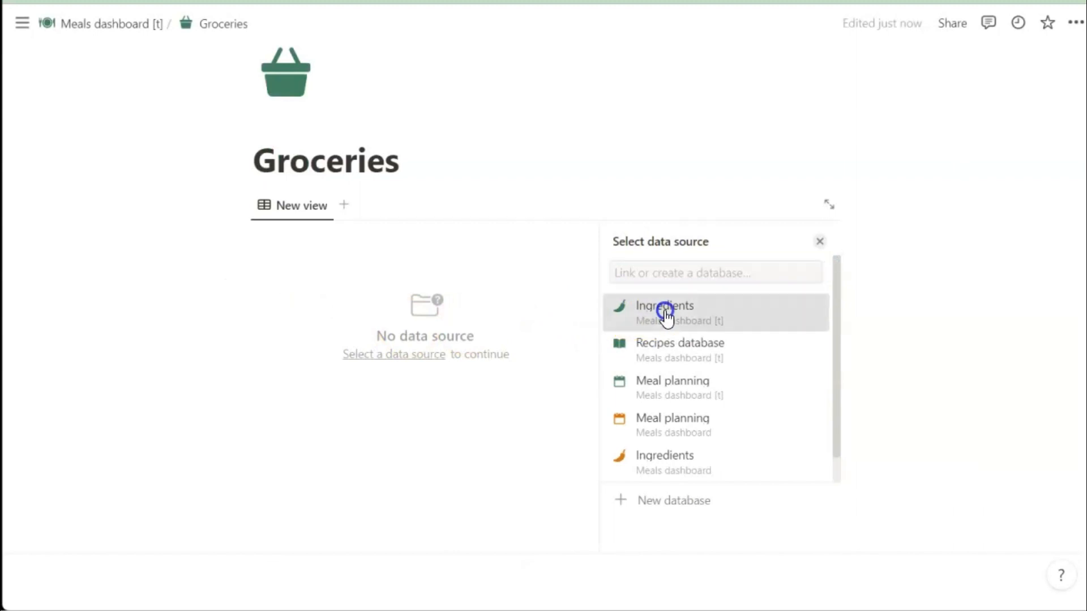
click(648, 276)
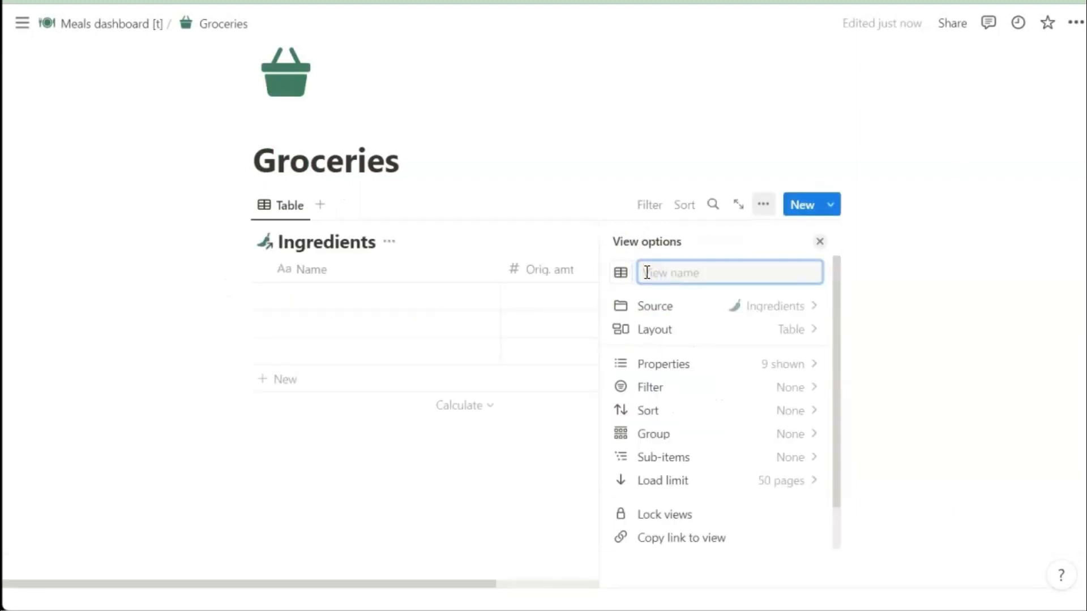
text(Buy)
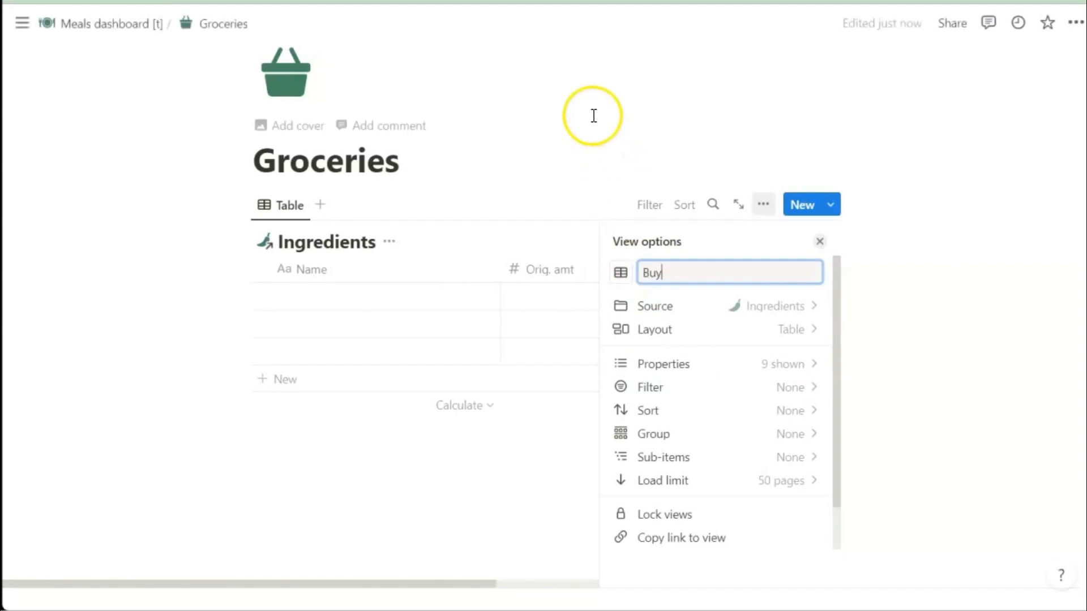
Step: Close the view options and hide the Ingredients database title on the Groceries page
click(591, 114)
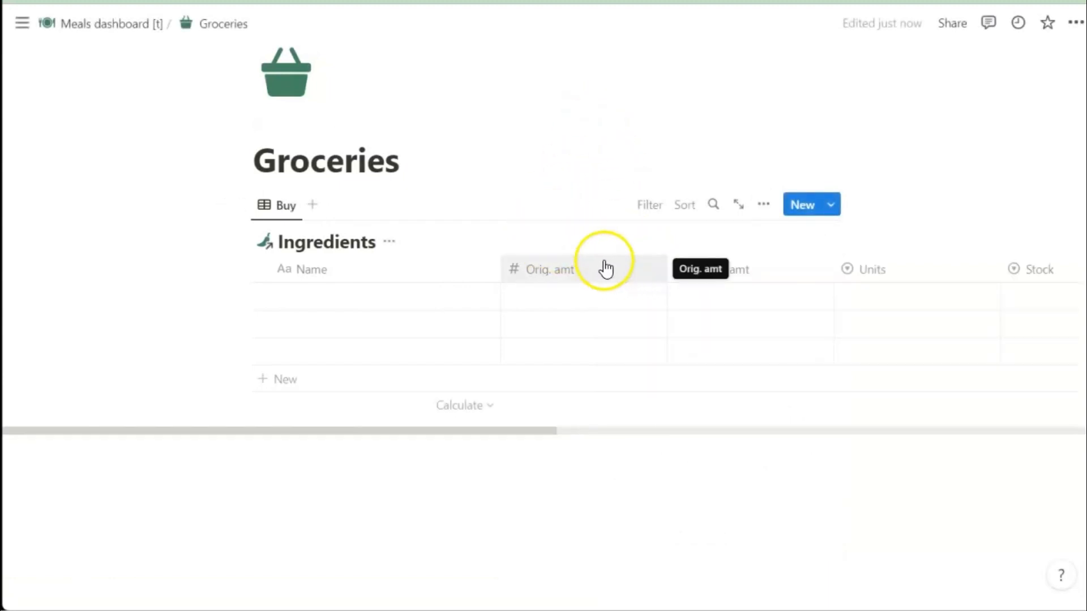
click(388, 243)
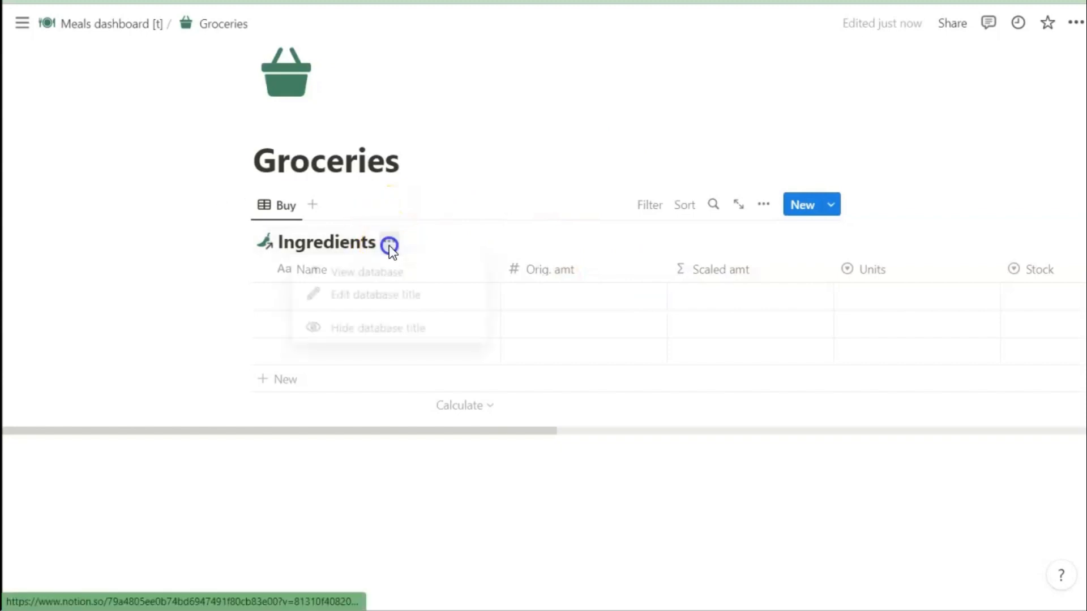
click(369, 328)
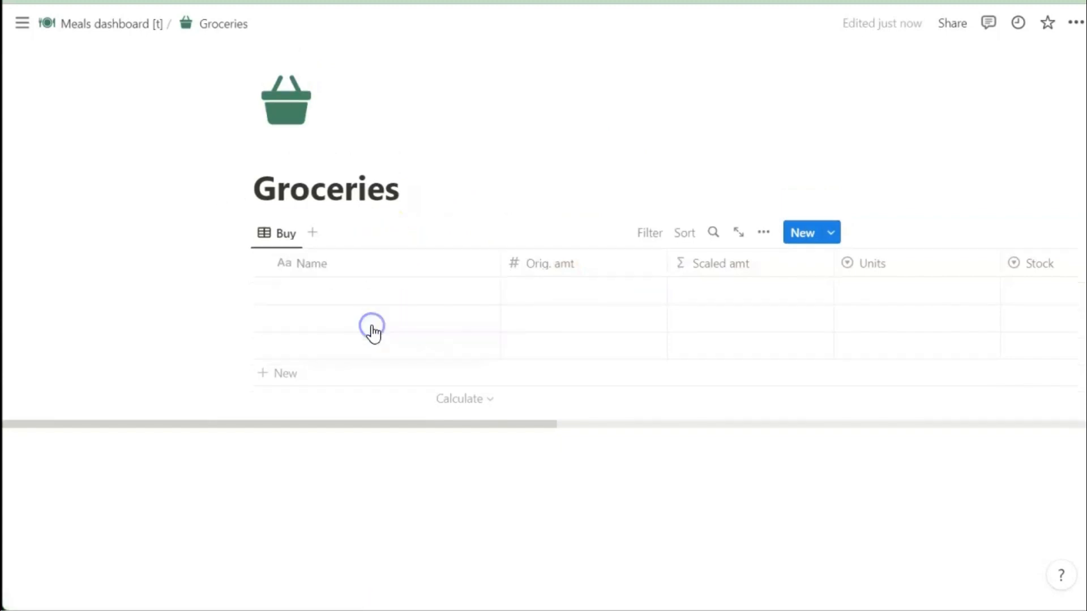
Step: Filter the Buy view to ingredients whose Stock is "Buy" or "In stock - buy more"
click(650, 244)
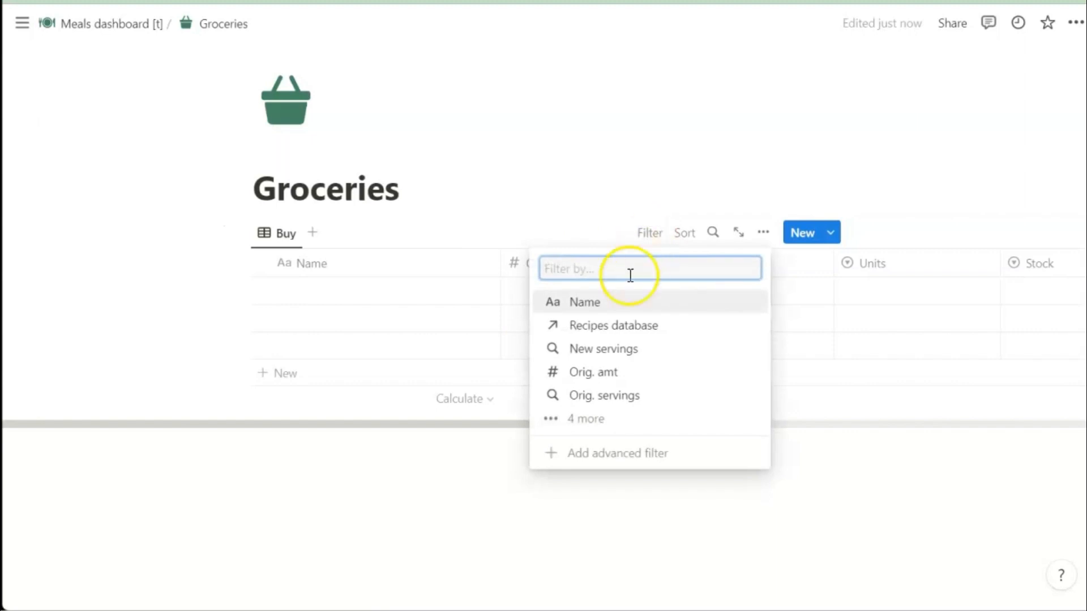
click(592, 419)
click(586, 444)
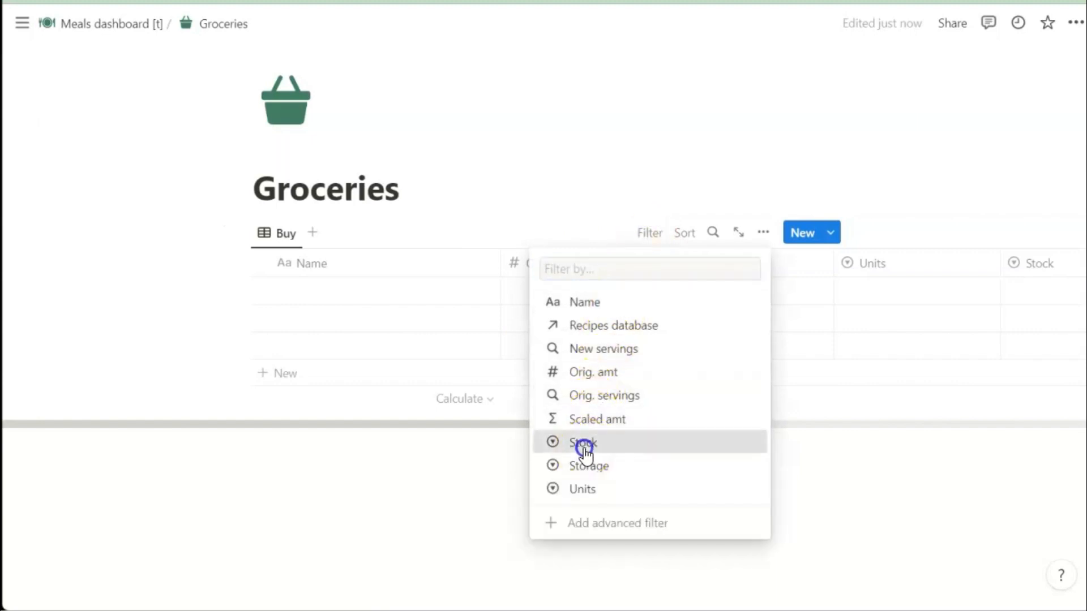
click(196, 350)
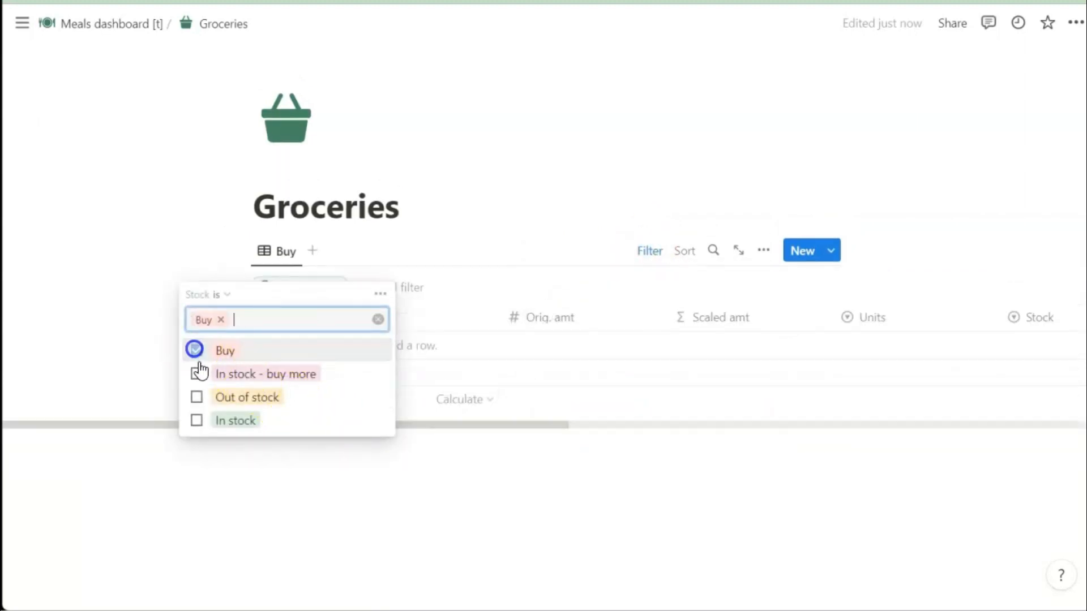
click(197, 373)
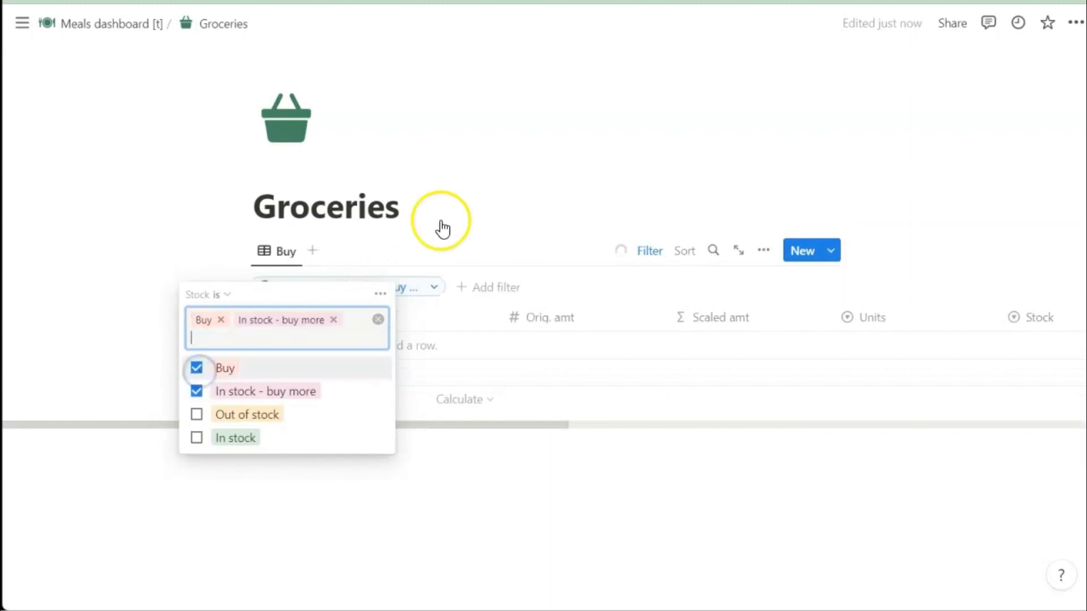
click(535, 147)
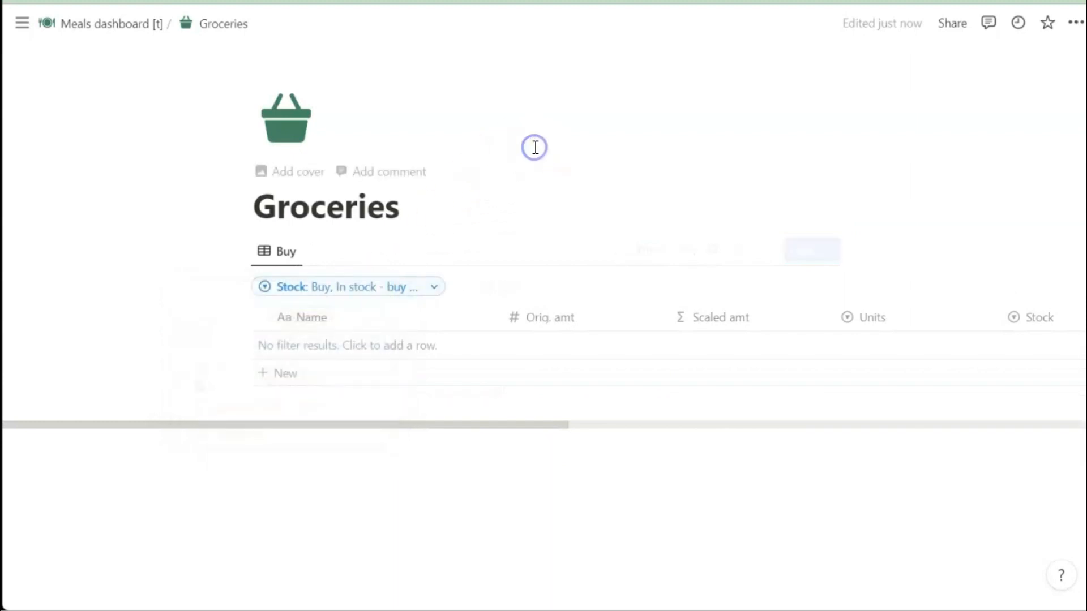
Step: Hide the Orig. amt column and narrow the Scaled amt, Units, Stock and Storage columns in the Buy view
click(576, 321)
click(555, 209)
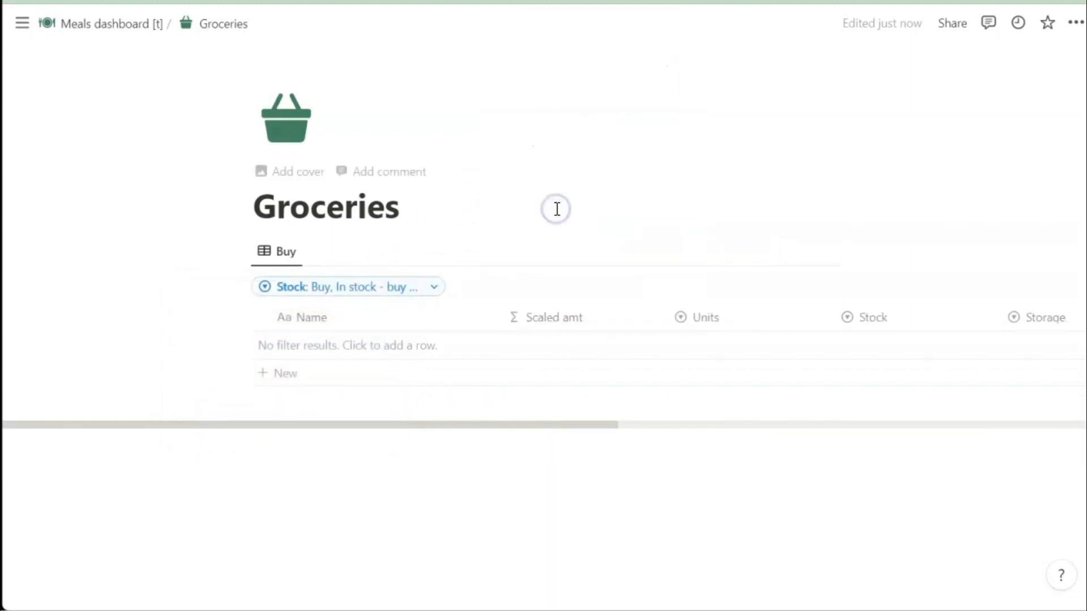
drag(667, 317, 605, 317)
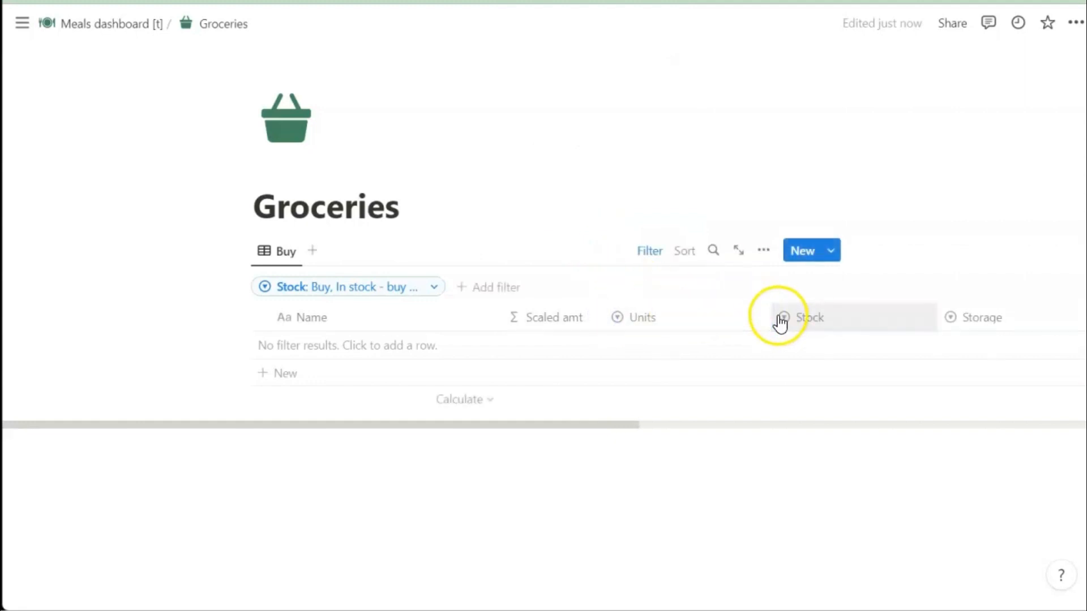
drag(774, 324, 678, 318)
drag(854, 316, 768, 328)
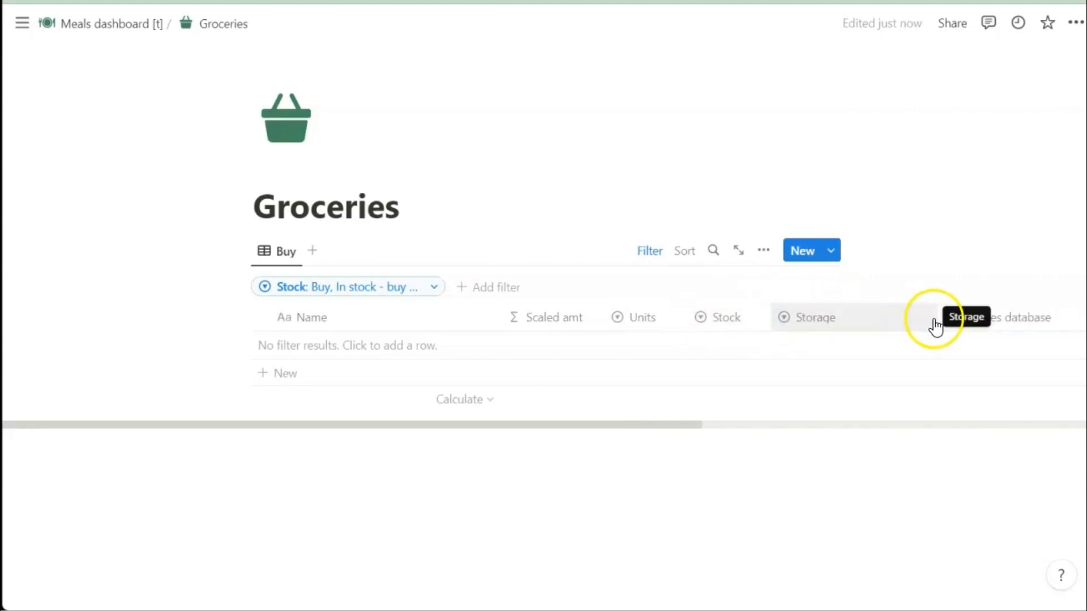
drag(936, 315, 851, 315)
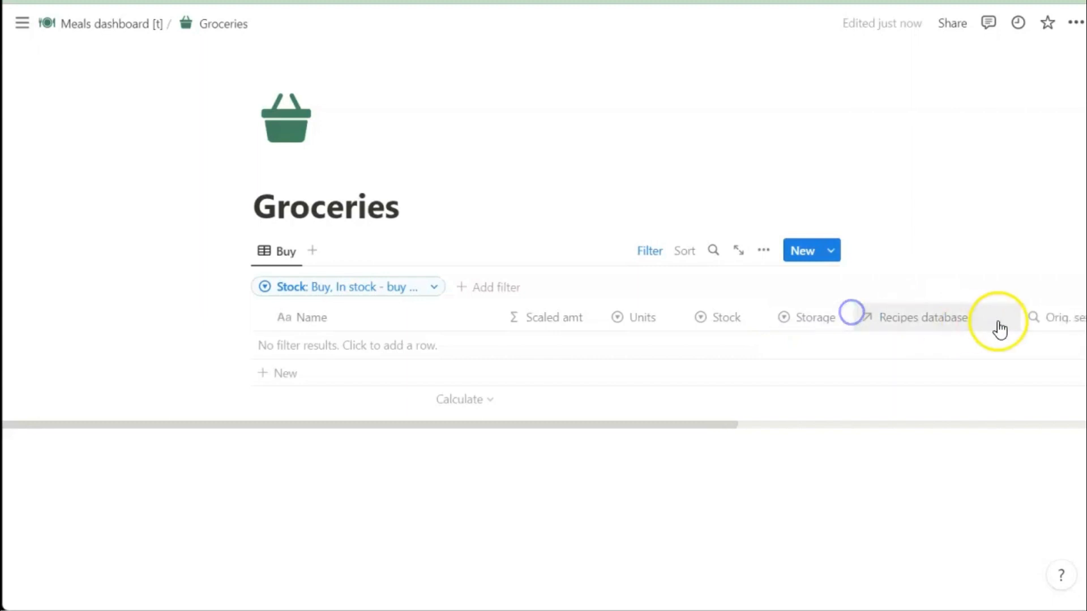
Step: Hide the Orig. servings and New servings columns in the Buy view
click(1031, 318)
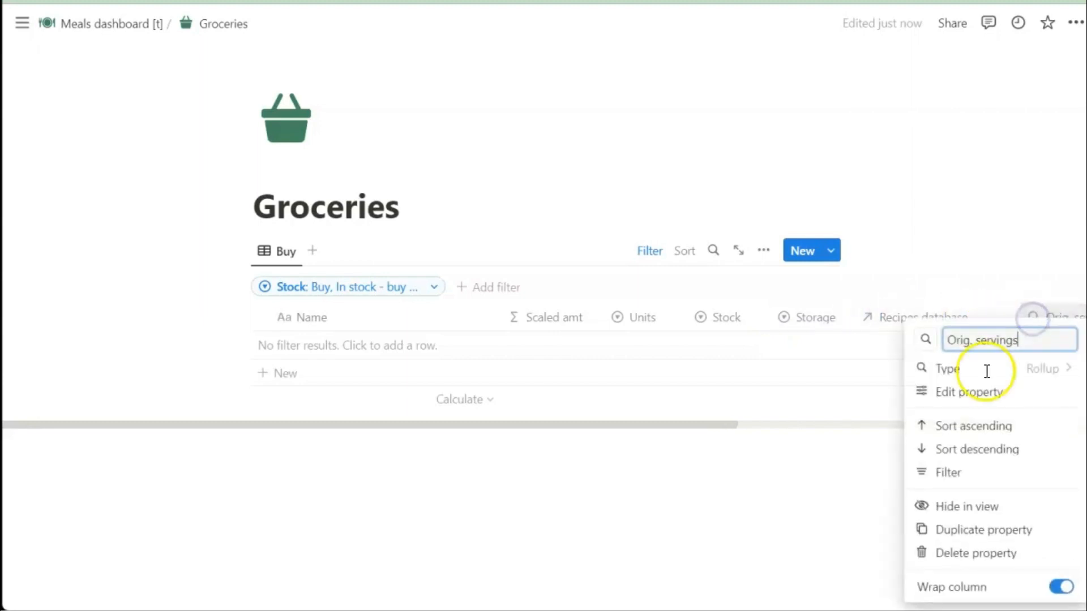
click(960, 503)
scroll(945, 342, right, 3)
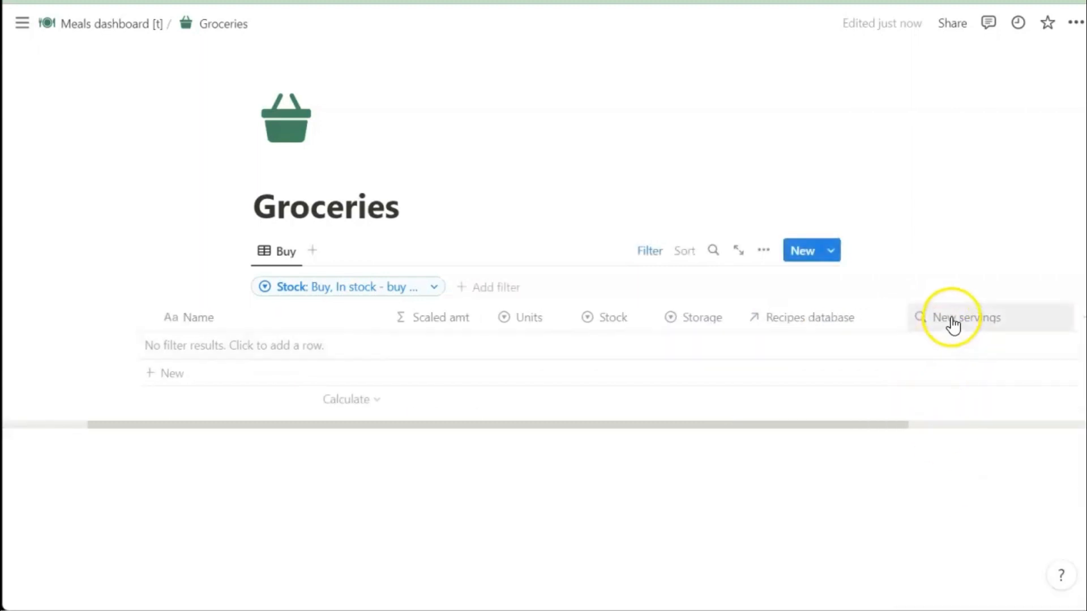
click(949, 318)
click(969, 507)
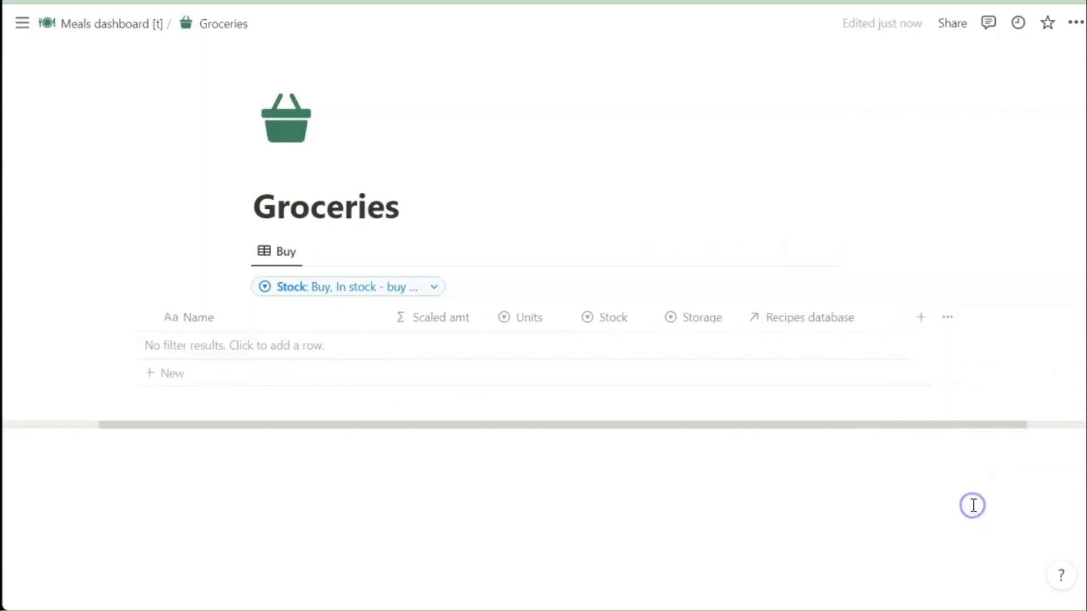
Step: Set the Groceries page to full width
click(1075, 23)
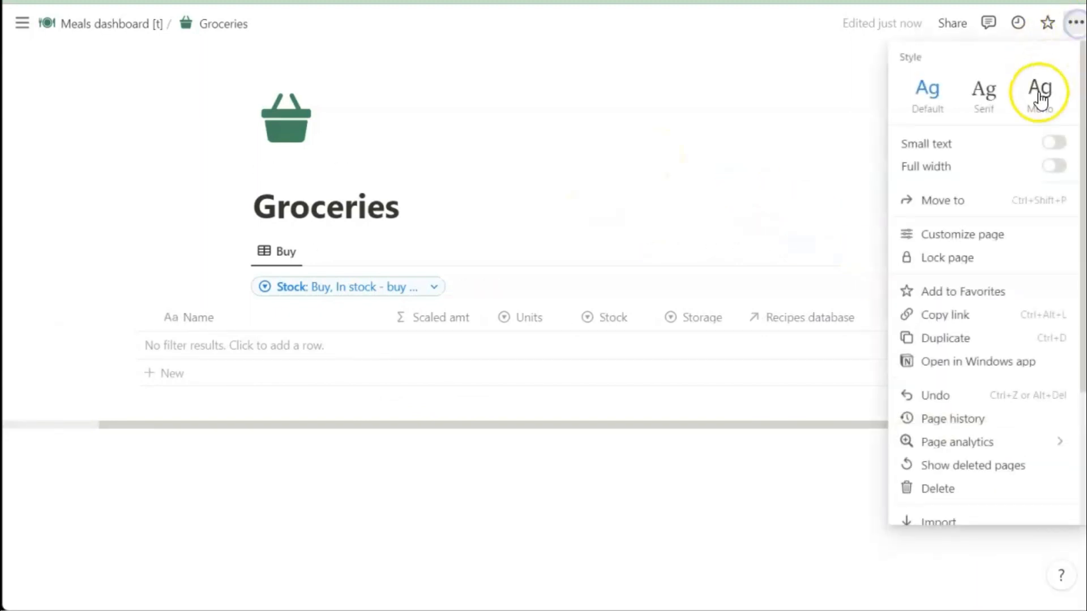
click(1054, 168)
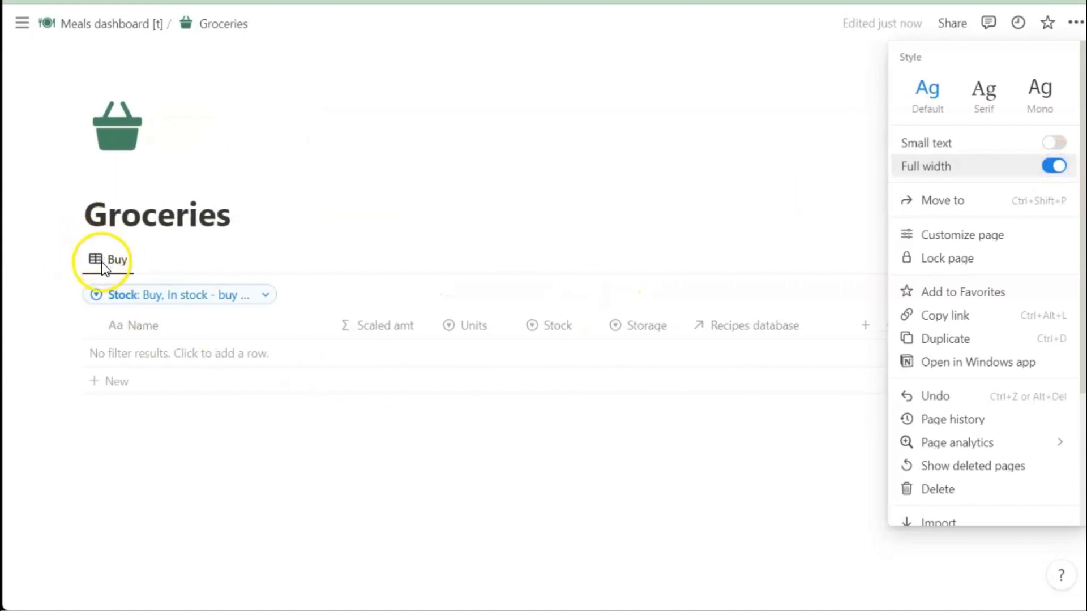
click(347, 182)
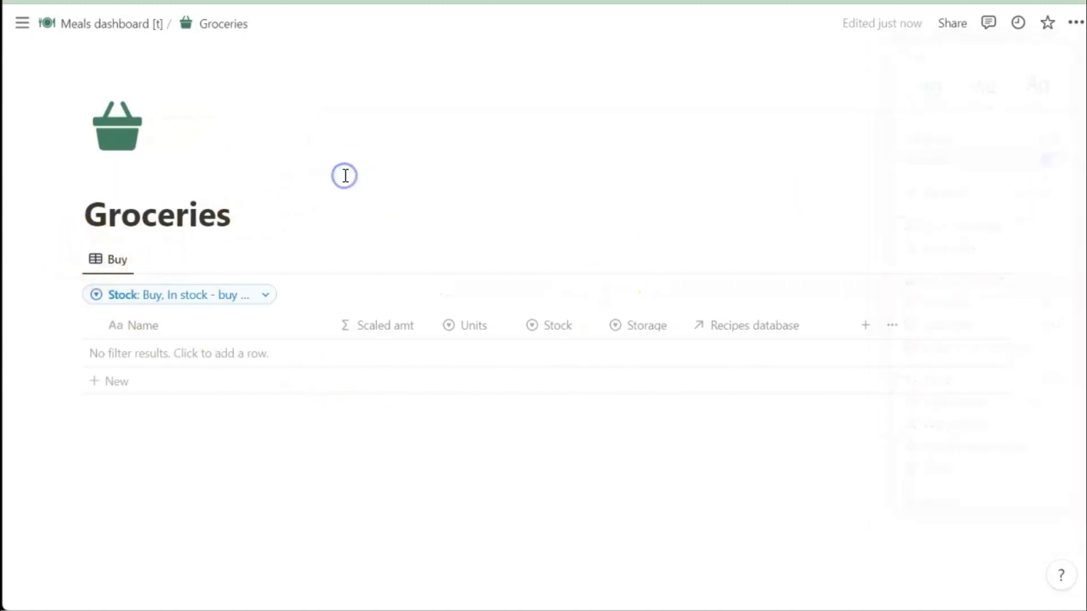
Step: Duplicate the Buy view and name the copy "Find item"
click(114, 261)
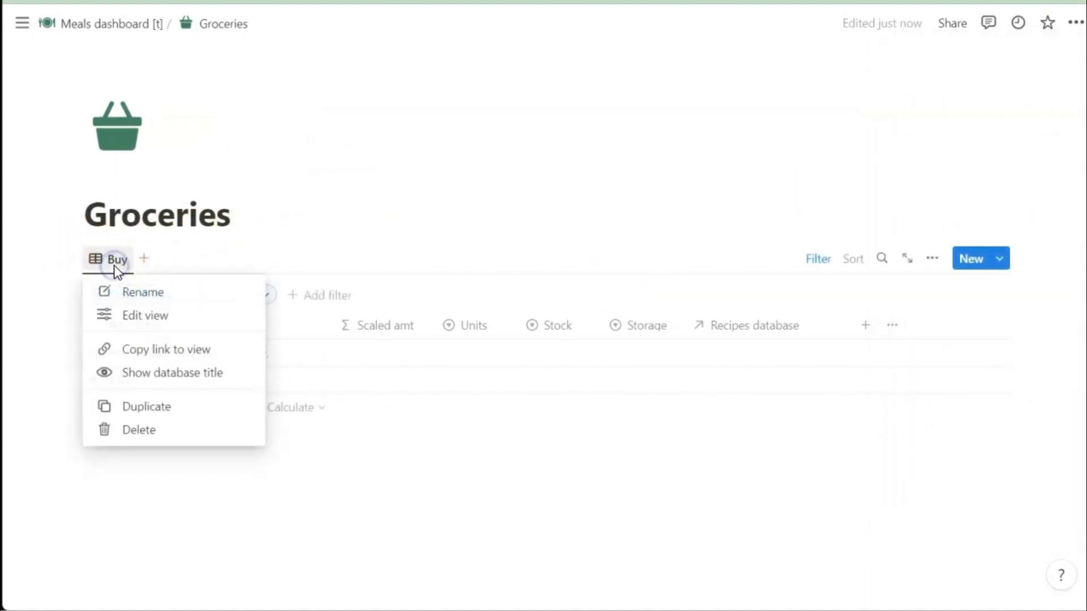
click(139, 409)
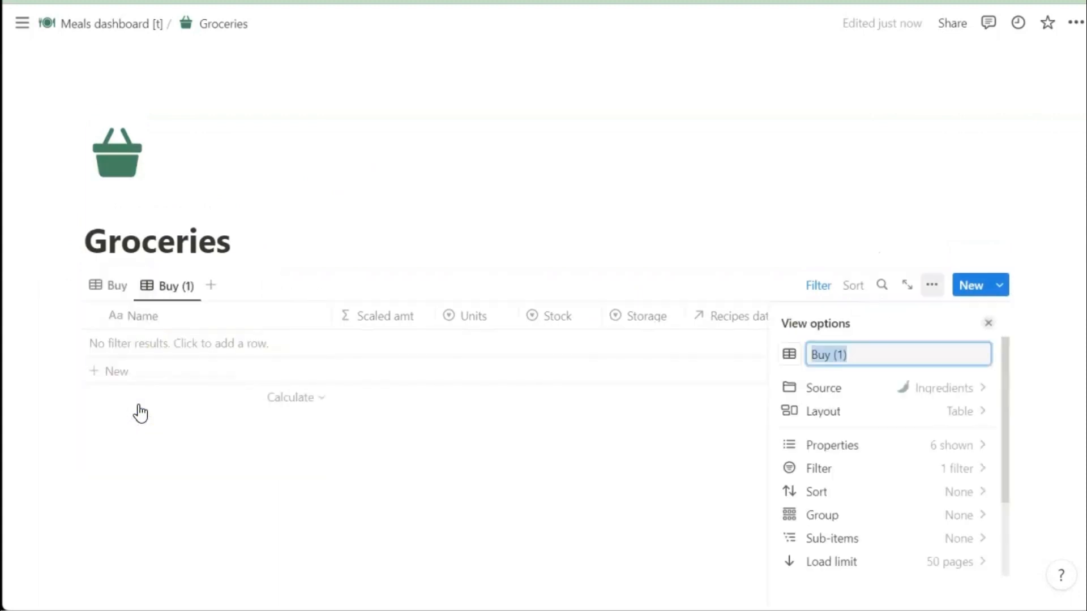
text(Find item)
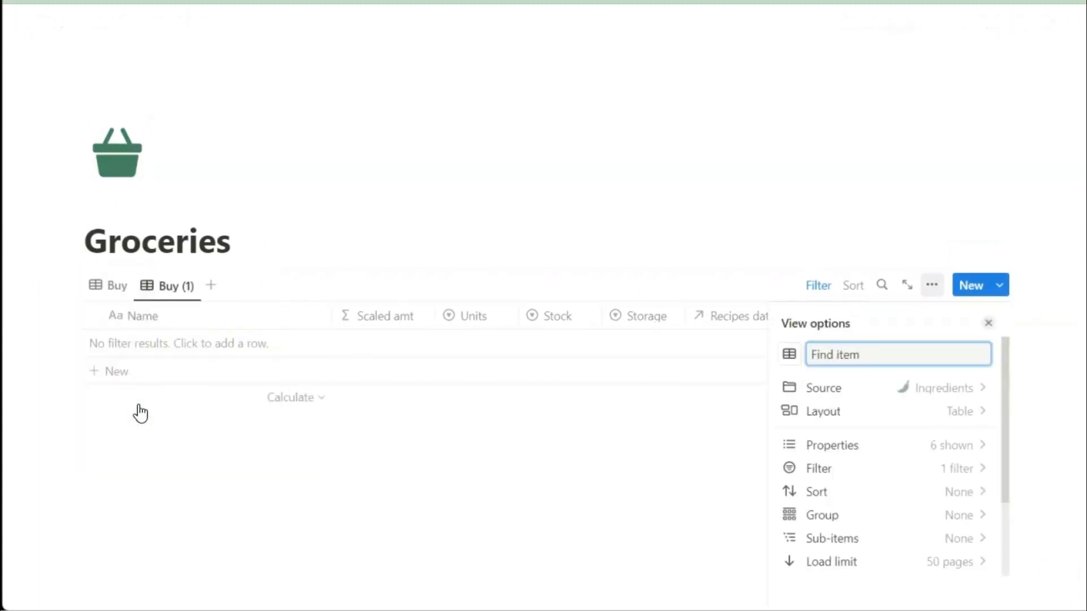
click(396, 177)
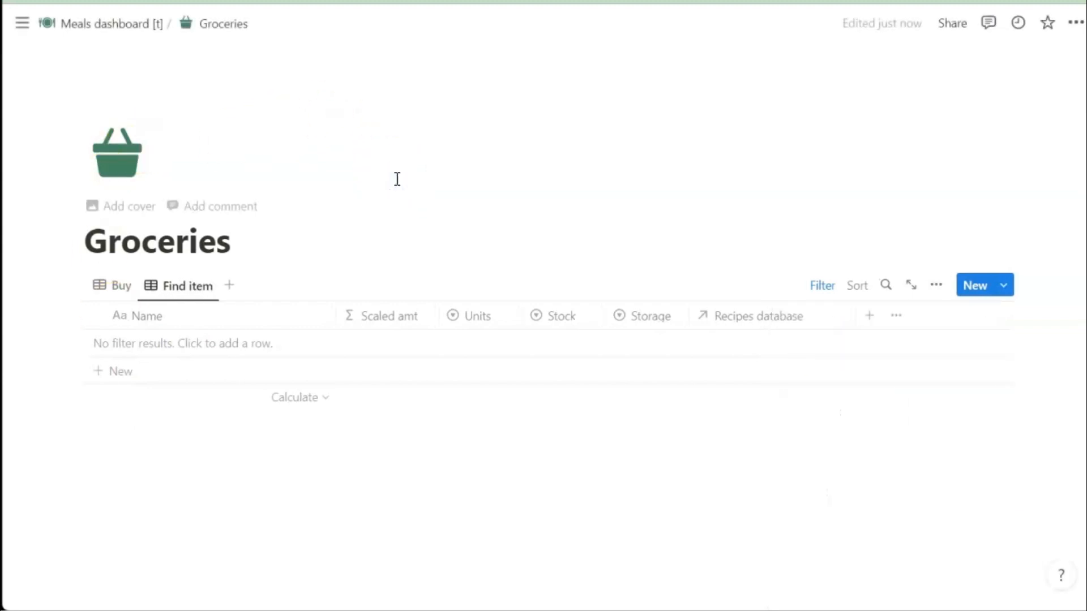
Step: Extend the Find item view's Stock filter to also include "Out of stock" and "In stock"
click(820, 287)
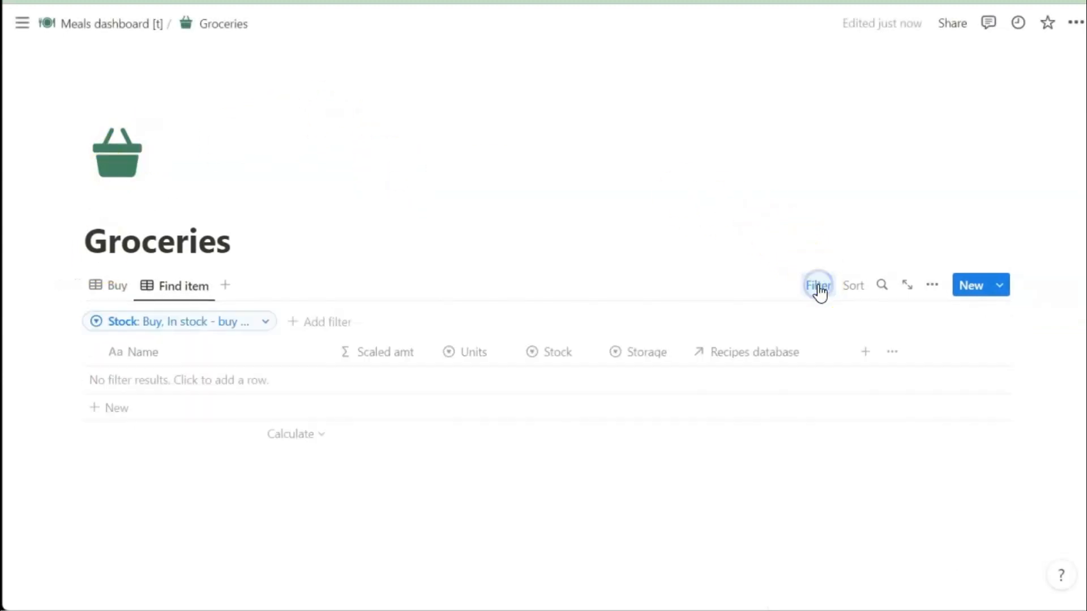
click(256, 324)
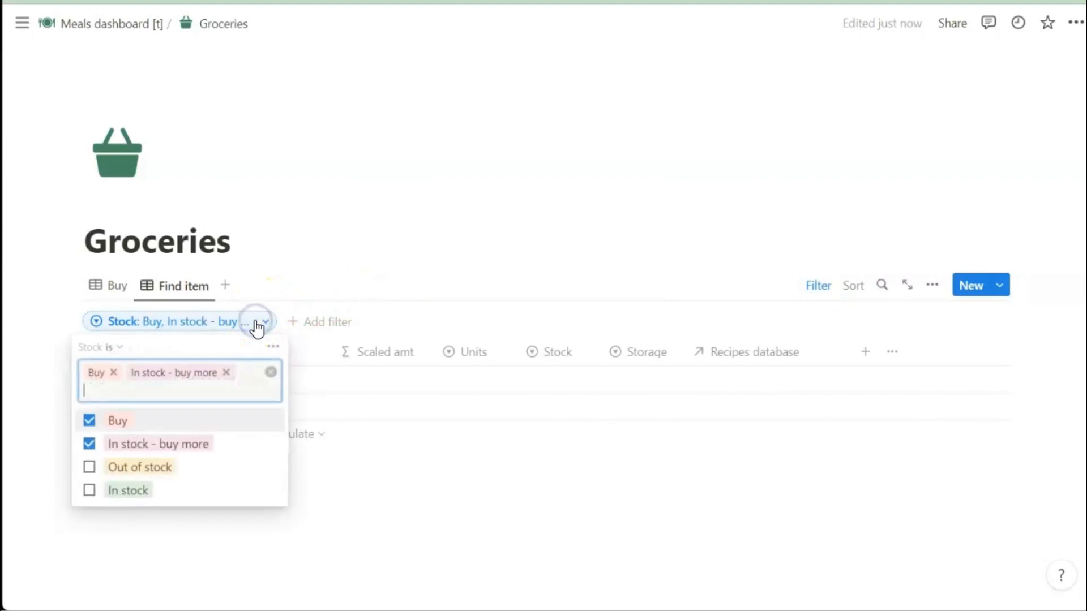
click(89, 468)
click(89, 490)
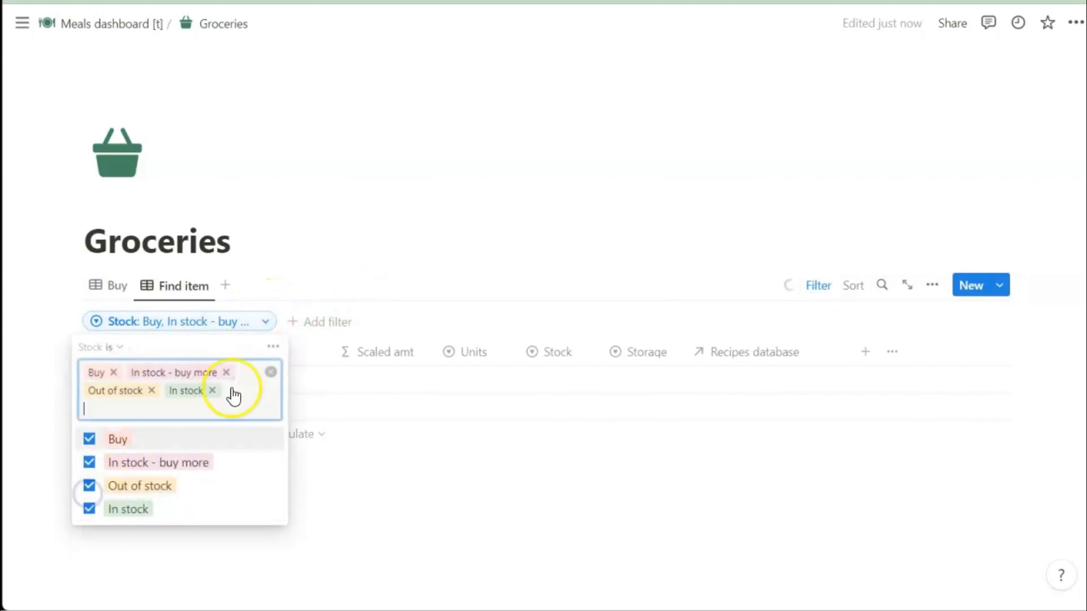
click(433, 207)
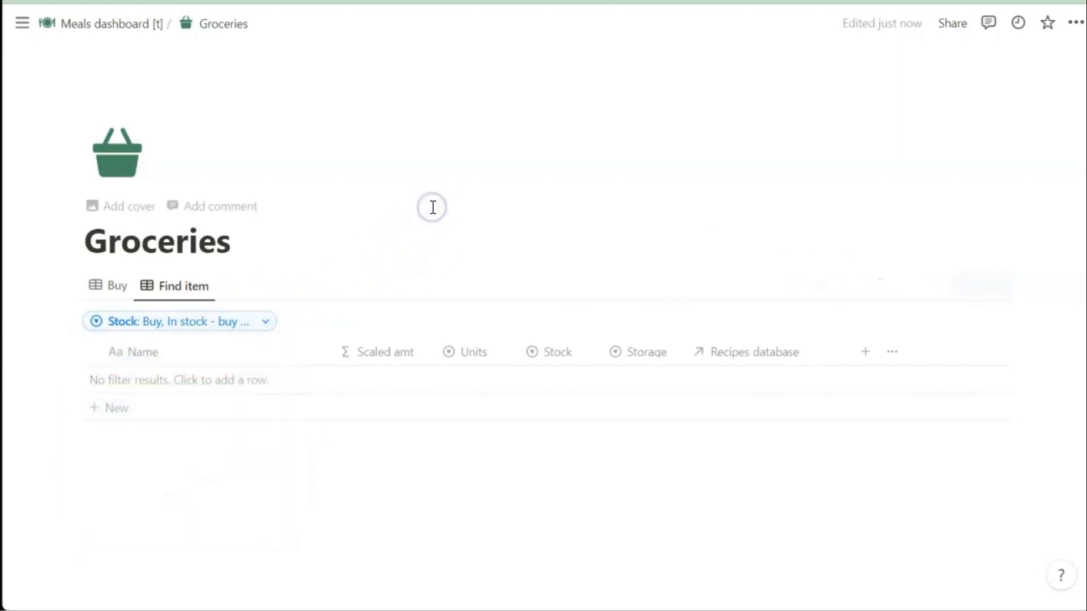
Step: Return to the Buy view and create a new Ingredients template titled "[new item]"
click(114, 285)
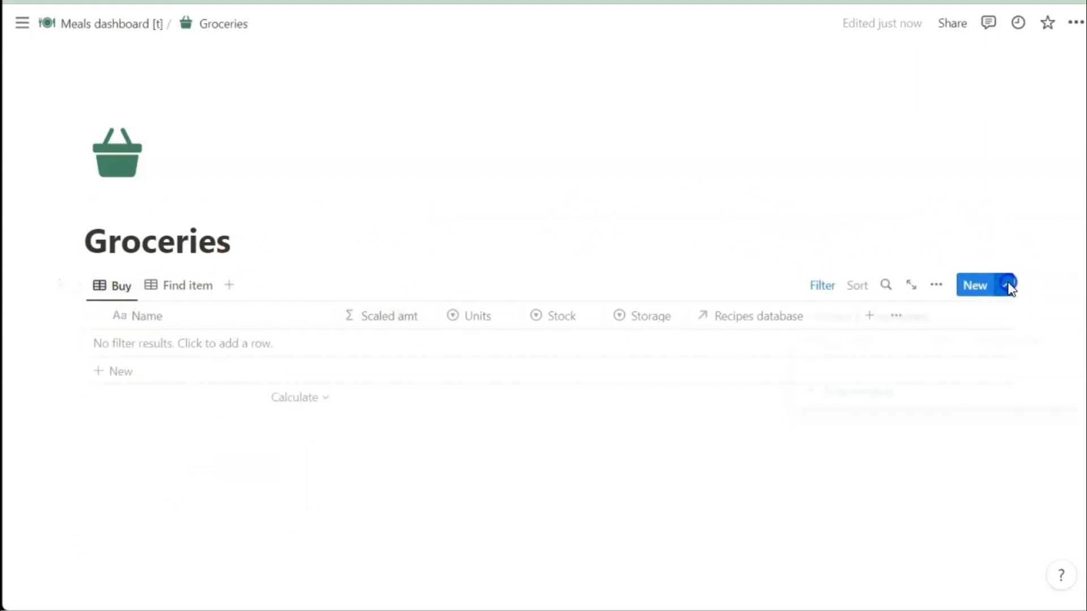
click(1007, 283)
click(848, 396)
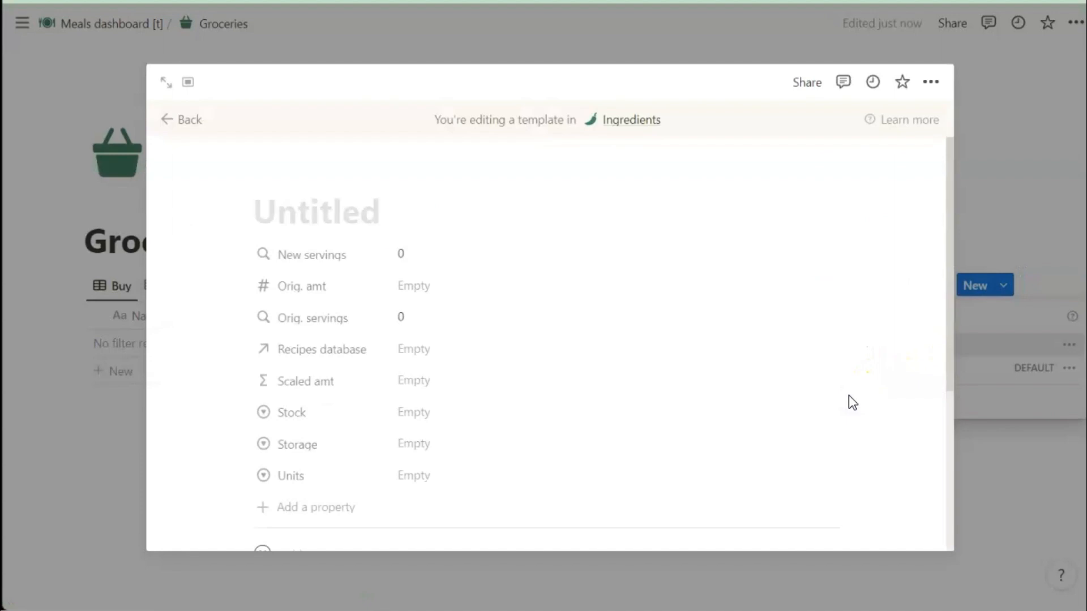
text([new)
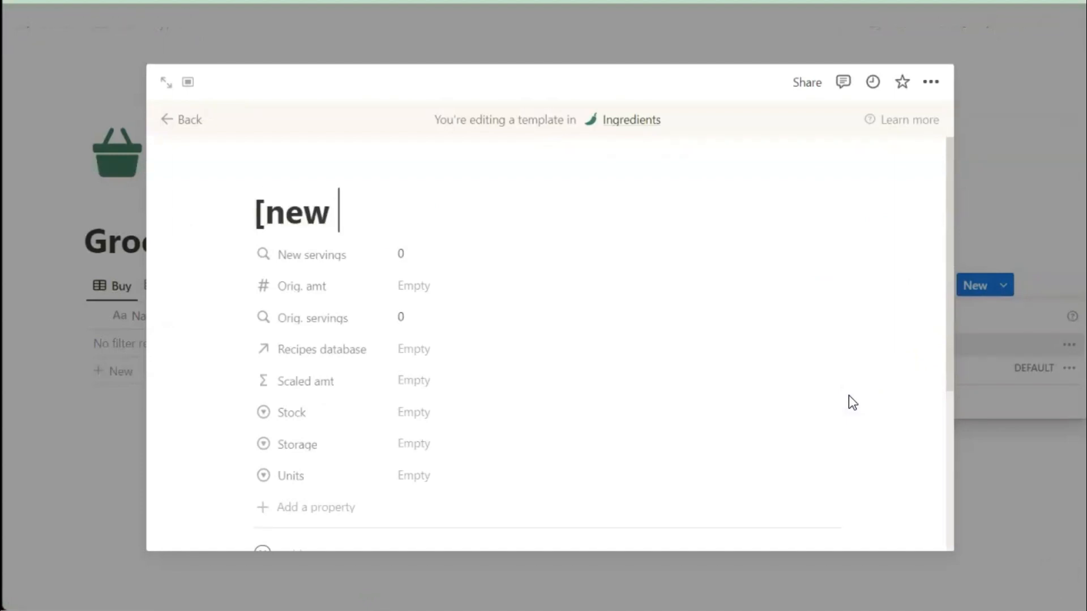
text( item])
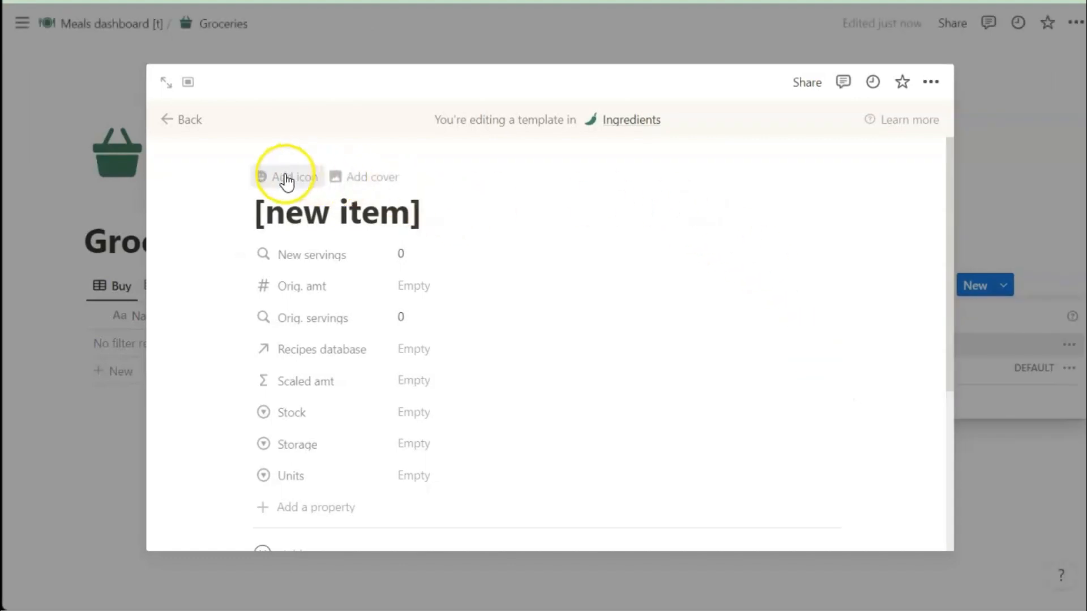
Step: Give the [new item] template a green chili pepper icon
click(277, 178)
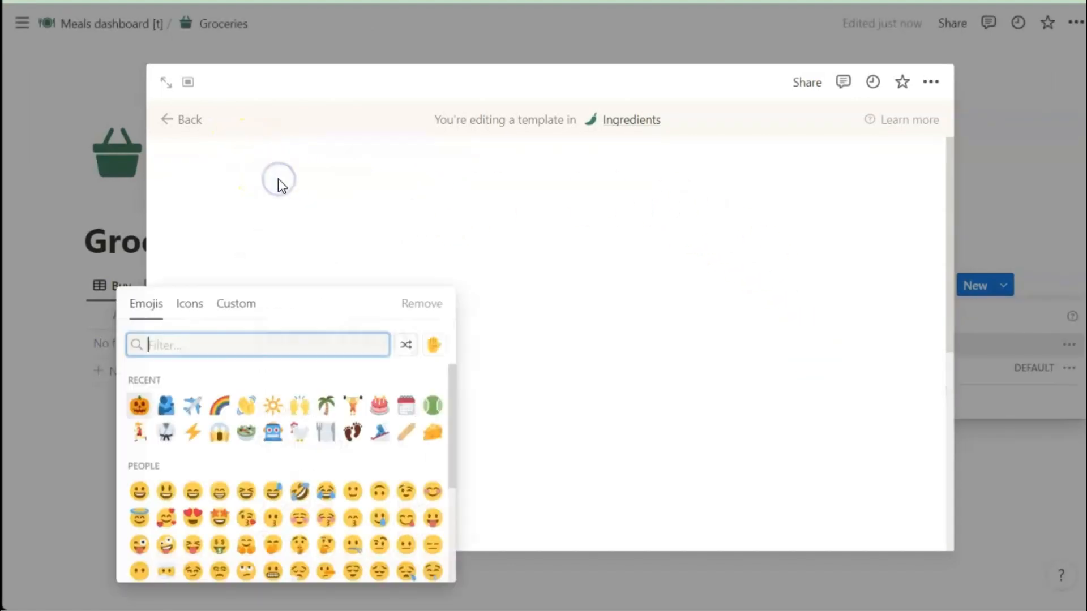
click(206, 316)
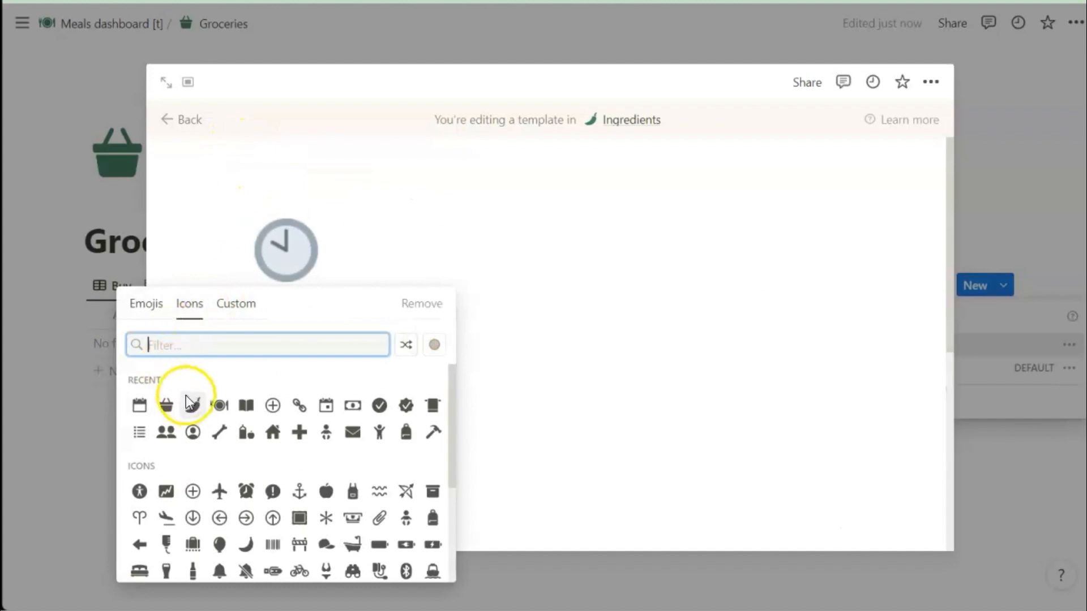
mouse_move(192, 414)
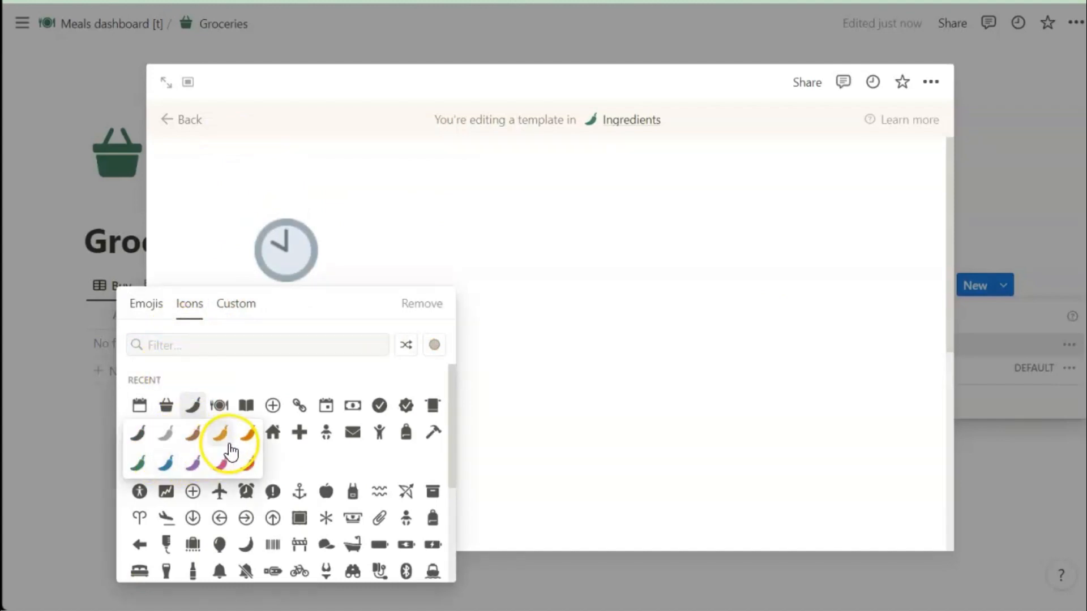
click(138, 464)
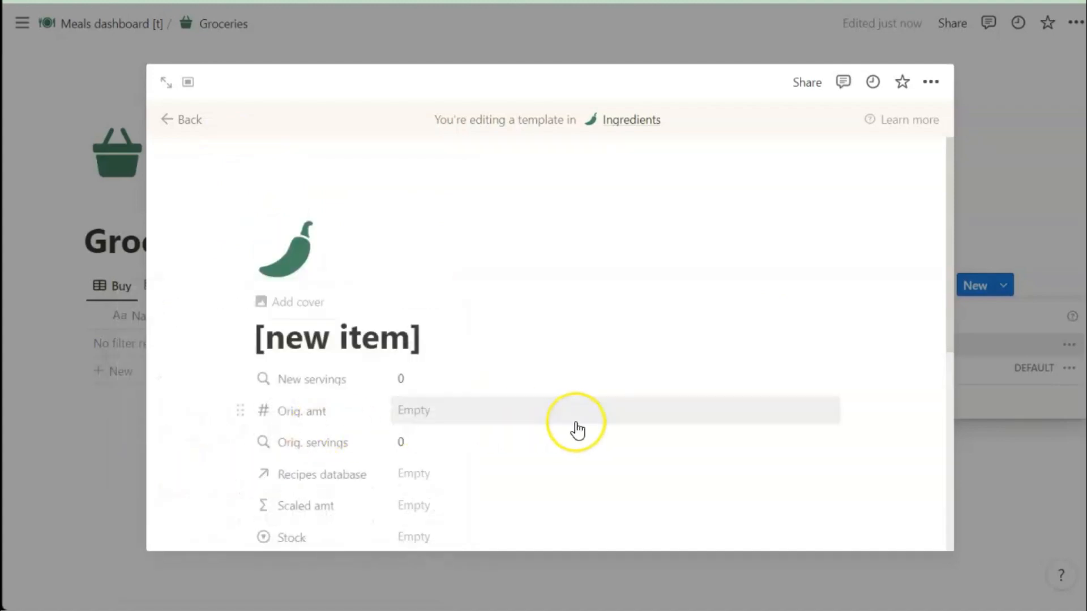
scroll(575, 429, down, 3)
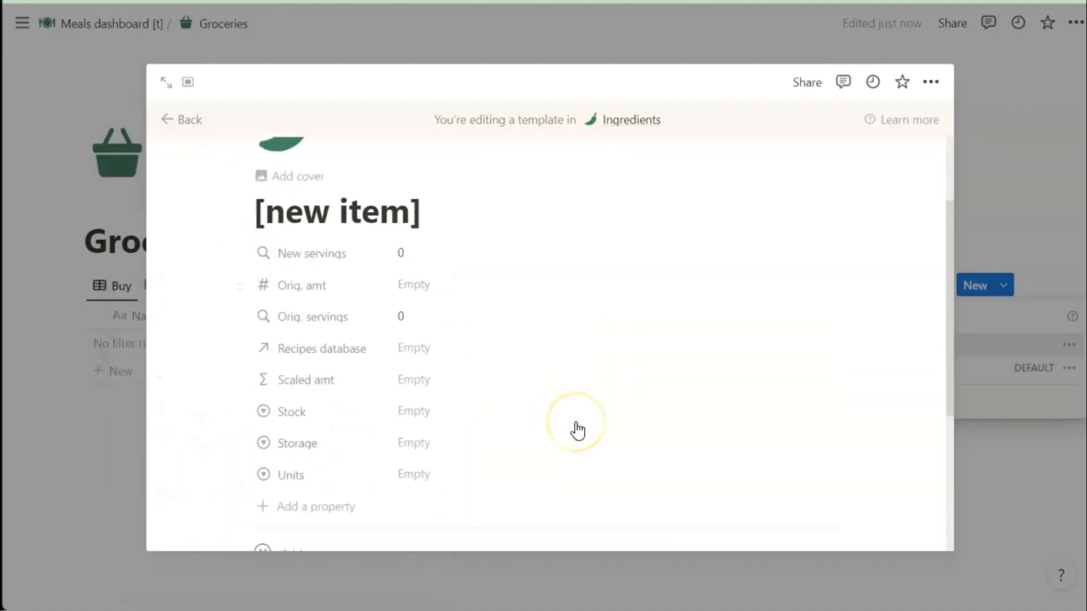
Step: Set the template's Stock to Buy, placing Scaled amt and Units after Orig. amt and moving Orig. servings and New servings to the end
click(413, 400)
click(436, 457)
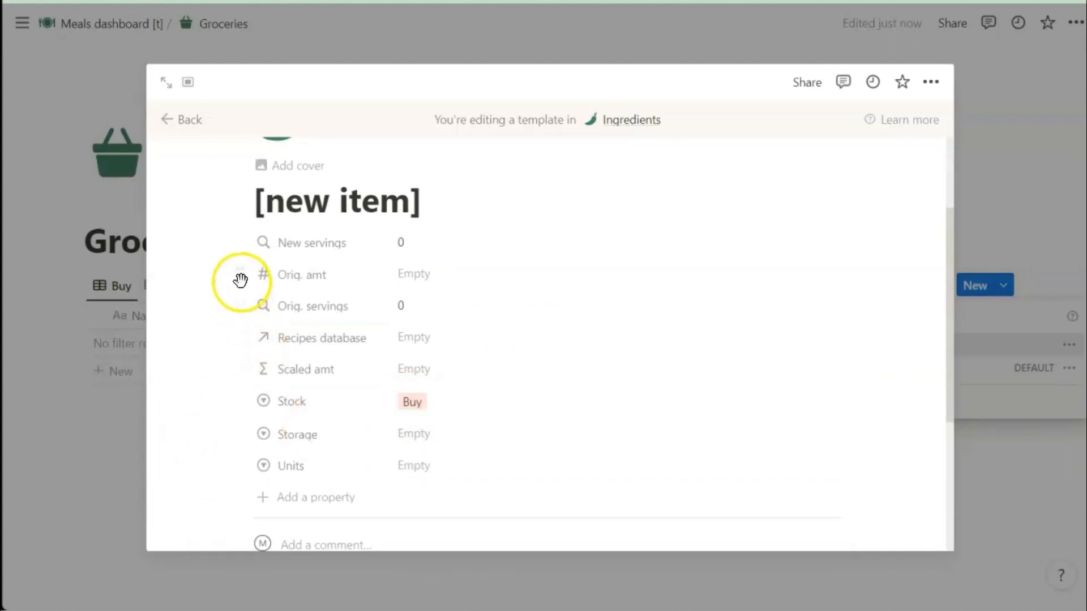
drag(235, 299, 245, 463)
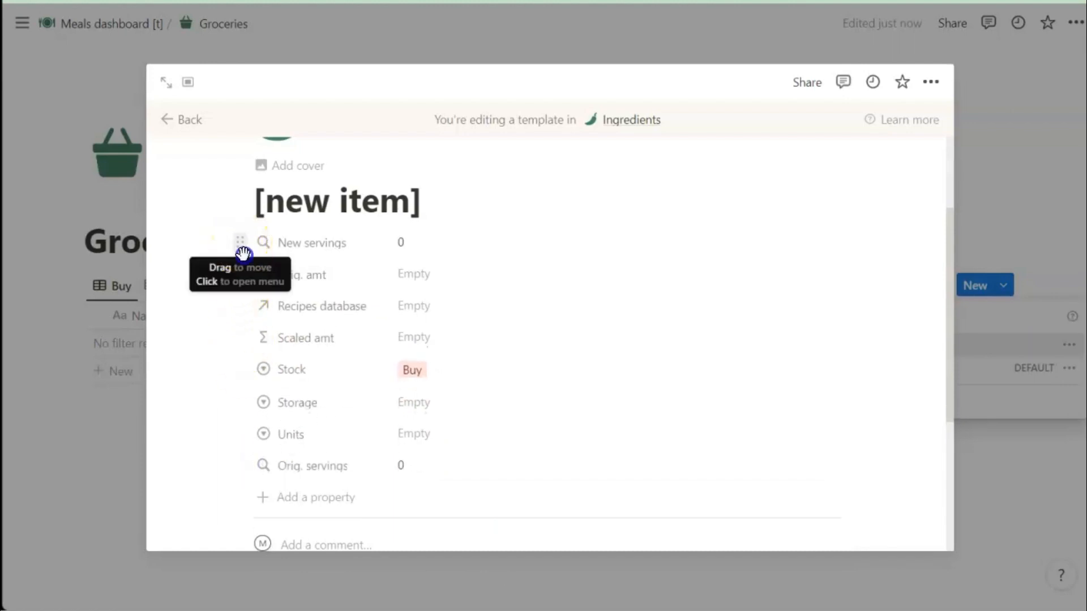
drag(234, 242, 243, 481)
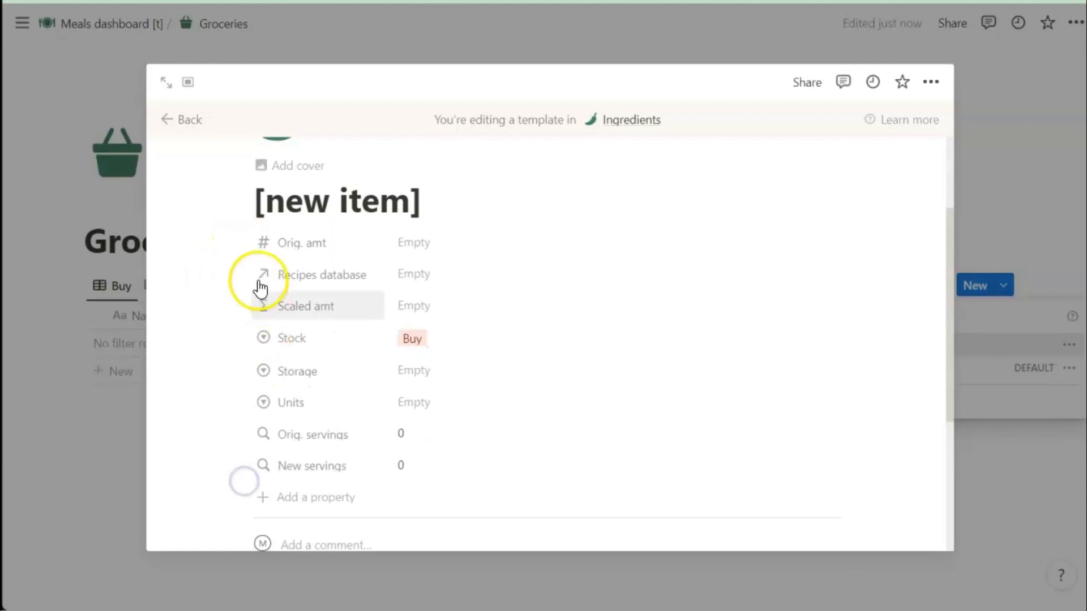
drag(249, 304, 247, 274)
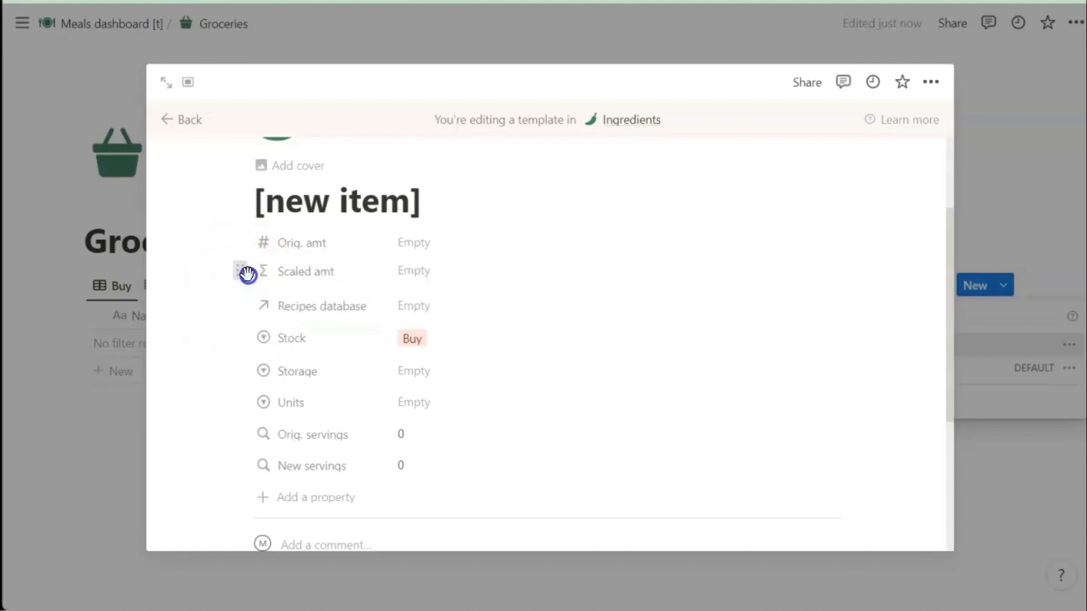
drag(243, 403, 256, 307)
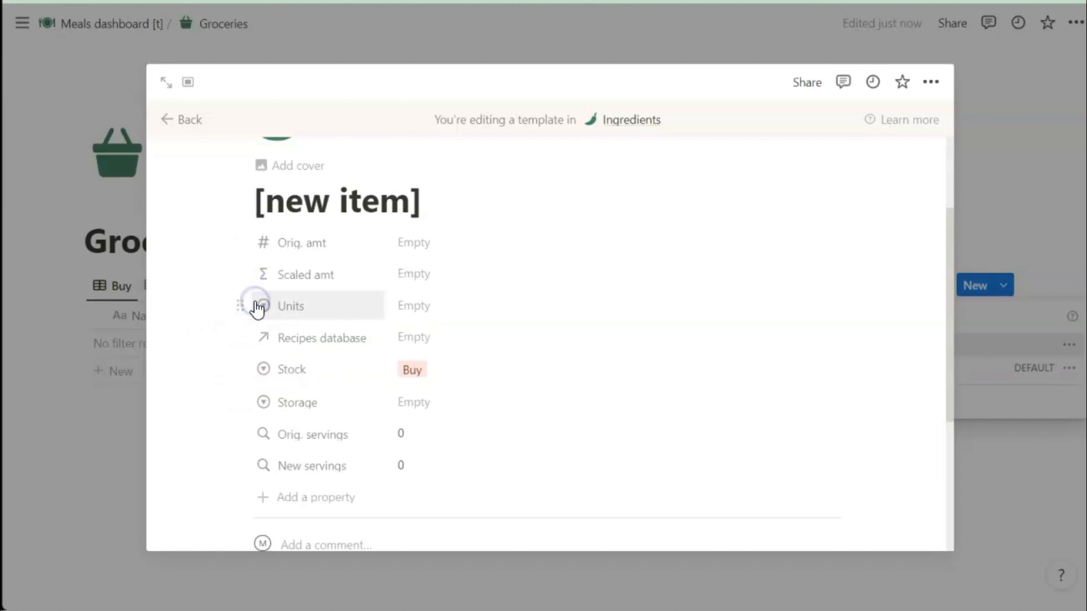
Step: Set the Orig. servings and New servings properties to Always hide and collapse the hidden properties
click(245, 439)
mouse_move(345, 331)
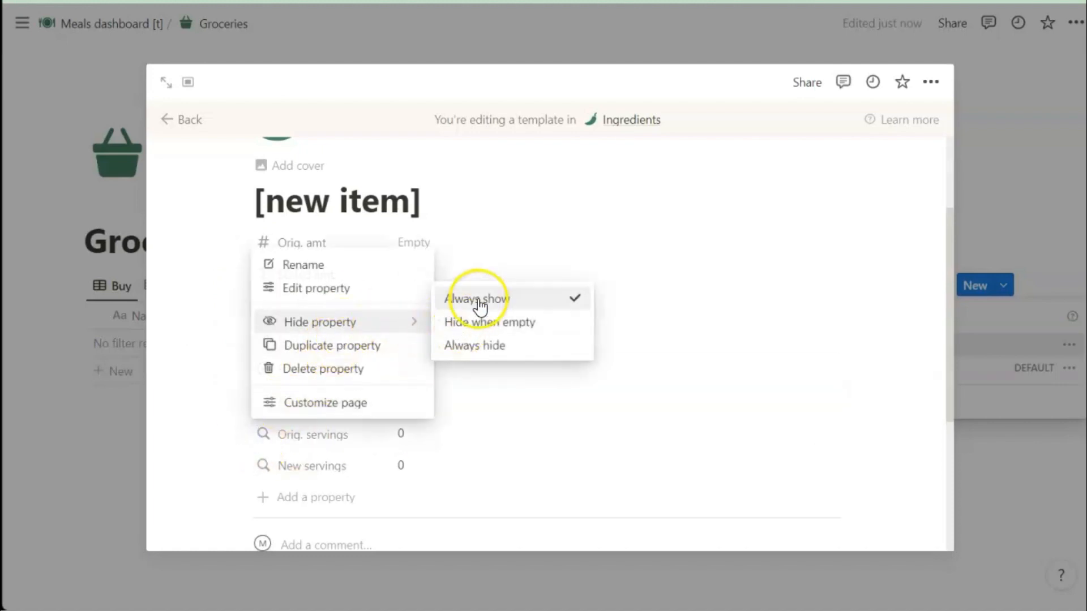
click(489, 346)
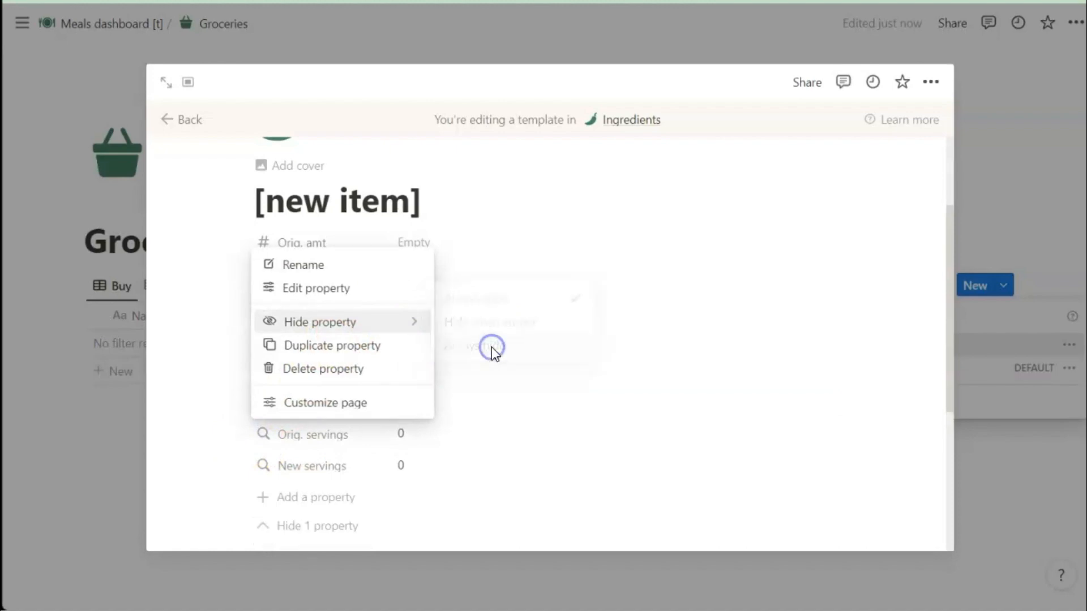
click(240, 464)
mouse_move(353, 357)
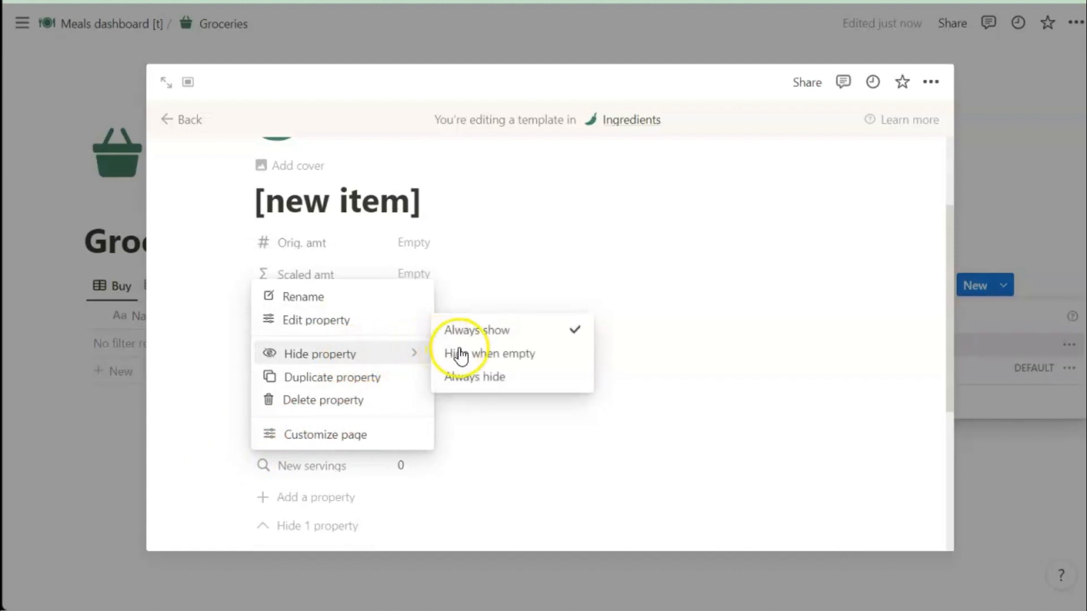
click(472, 379)
click(263, 524)
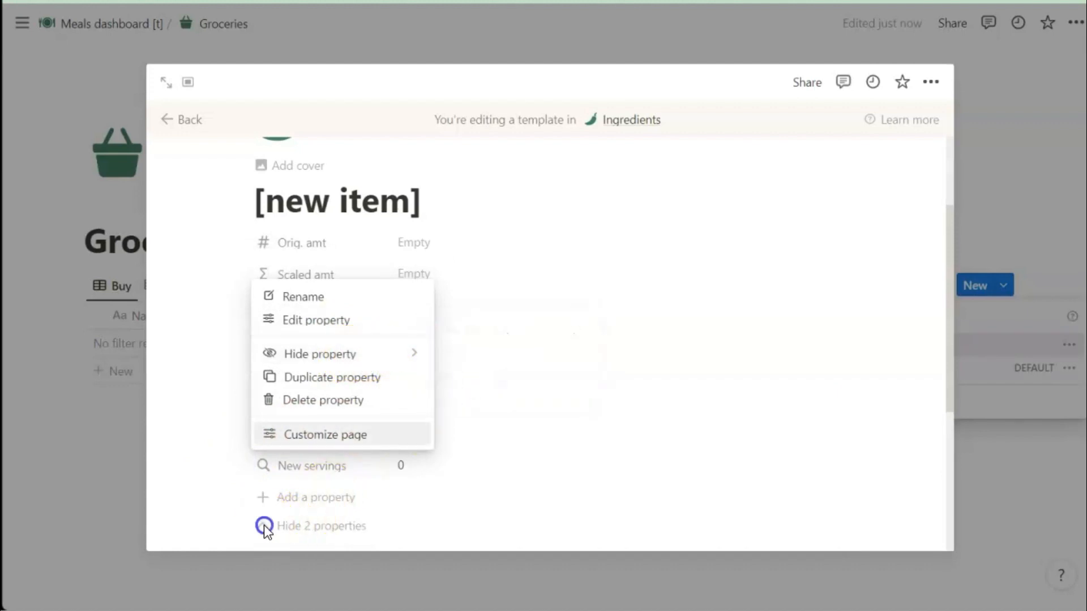
click(264, 526)
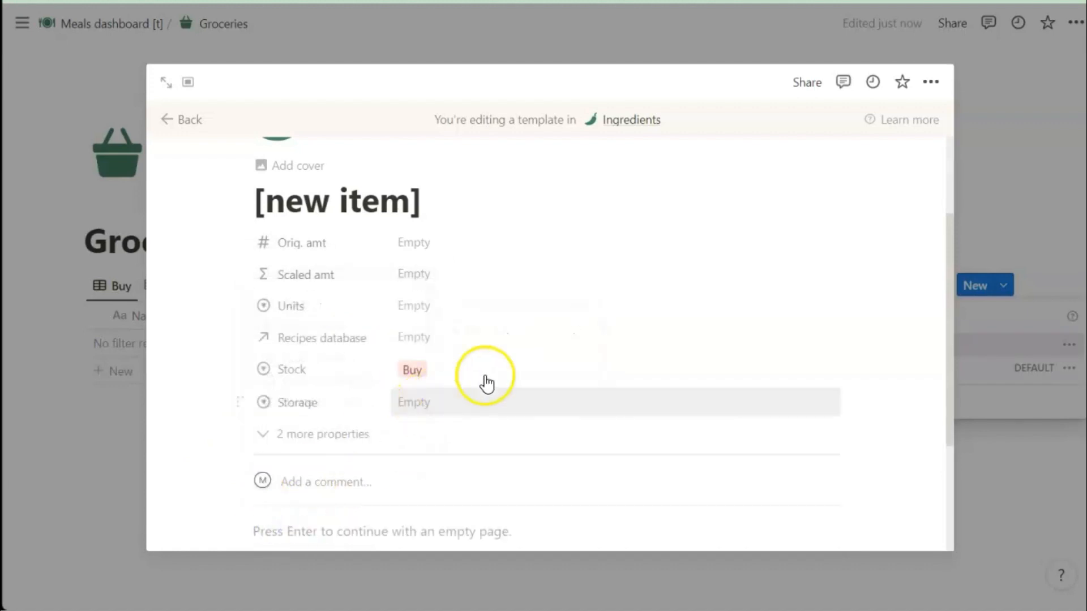
Step: Leave the template editor and set [new item] as the default template for all views in Ingredients
click(182, 120)
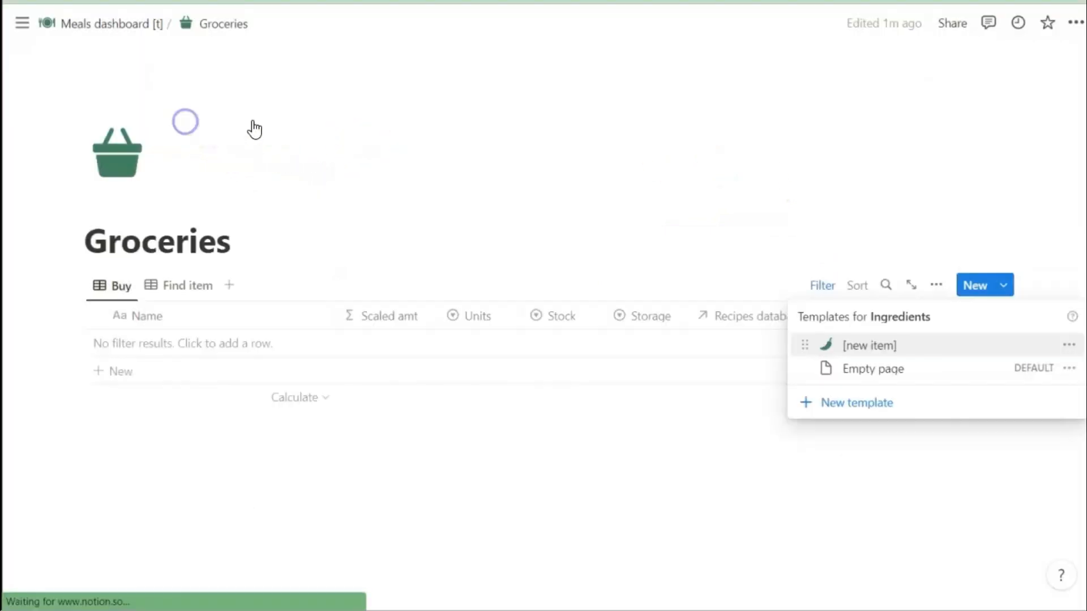
click(1069, 345)
click(902, 322)
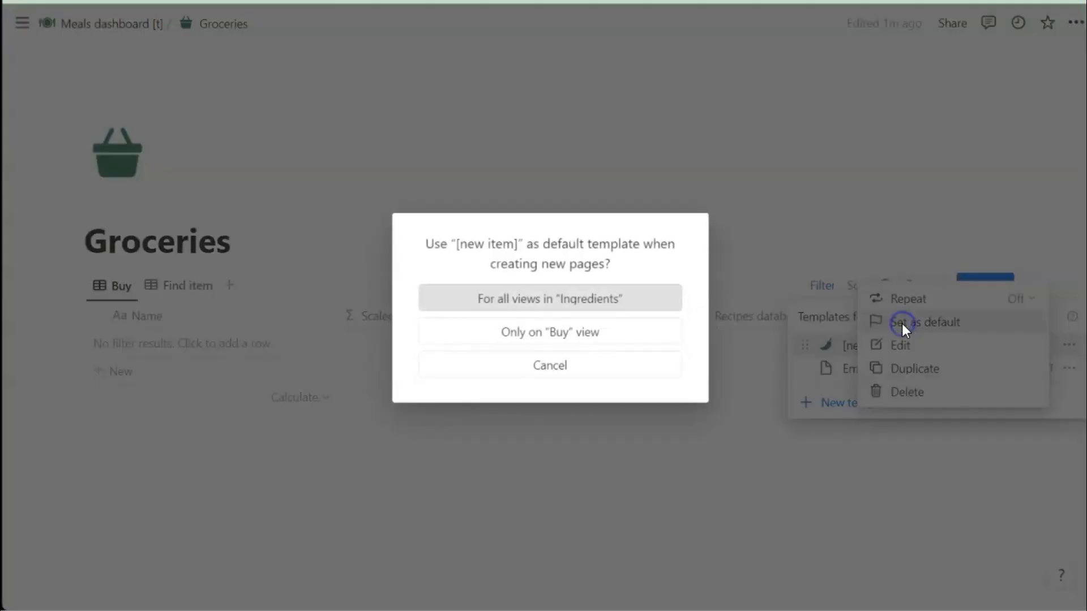
click(583, 310)
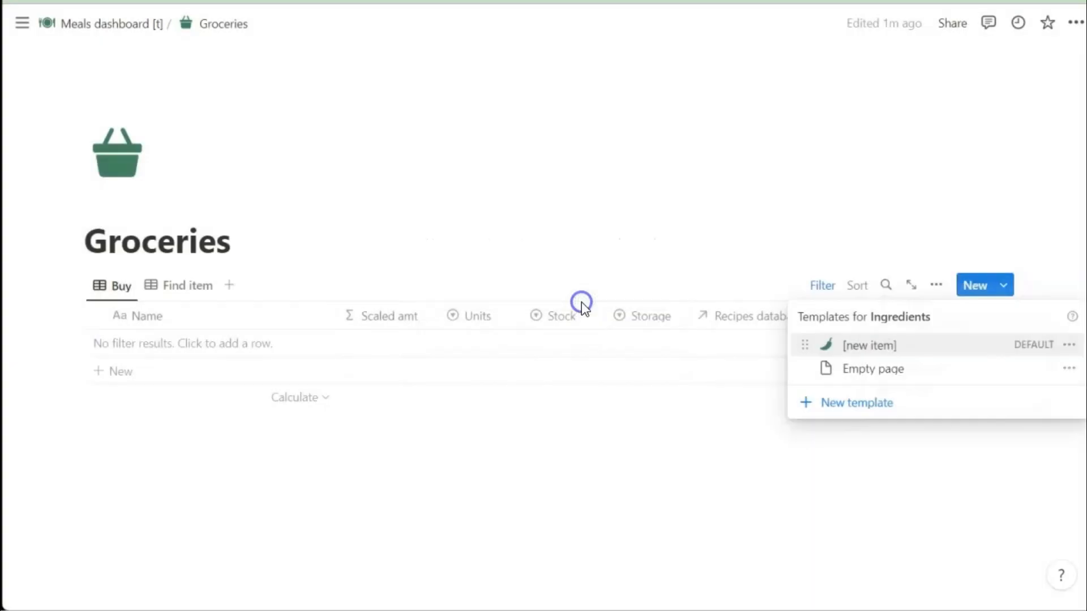
click(579, 508)
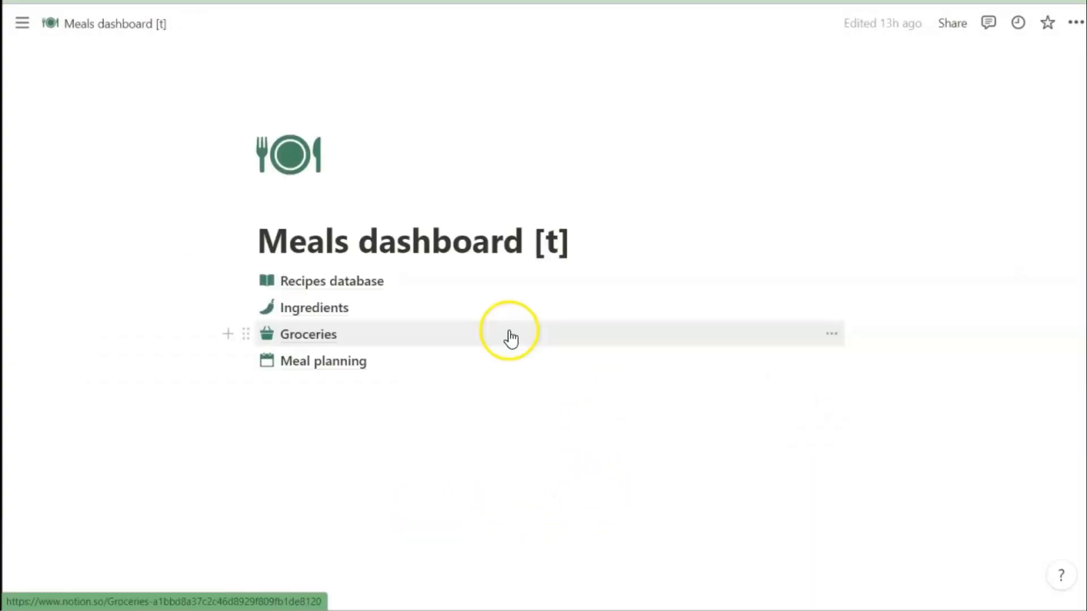
Step: In the Ingredients database, narrow the Name, Orig. amt, Scaled amt, Units, Stock, Storage, Orig. servings and New servings columns
click(317, 308)
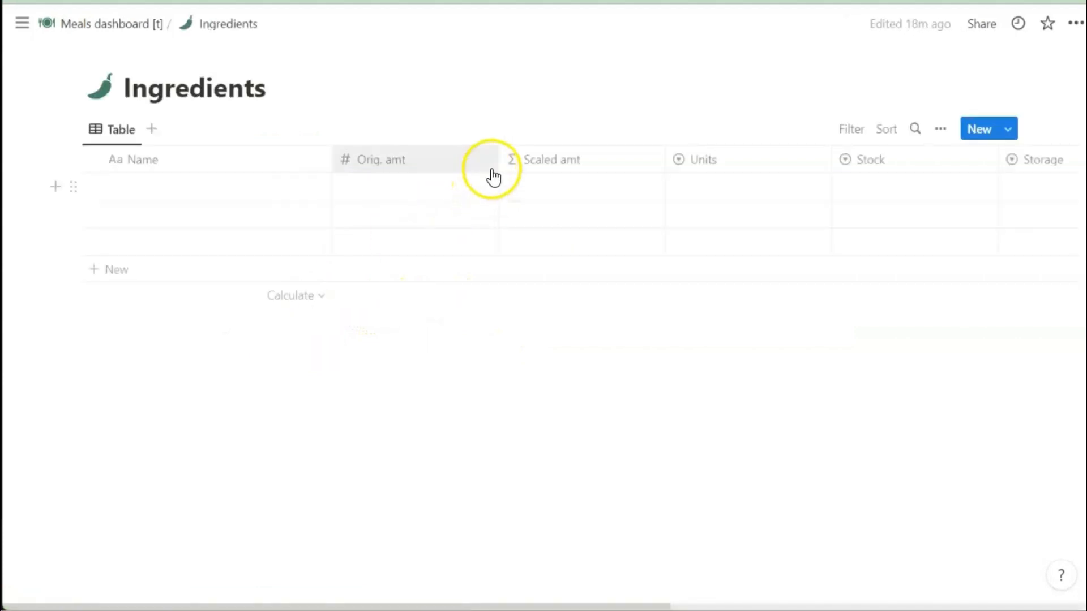
drag(497, 161, 425, 159)
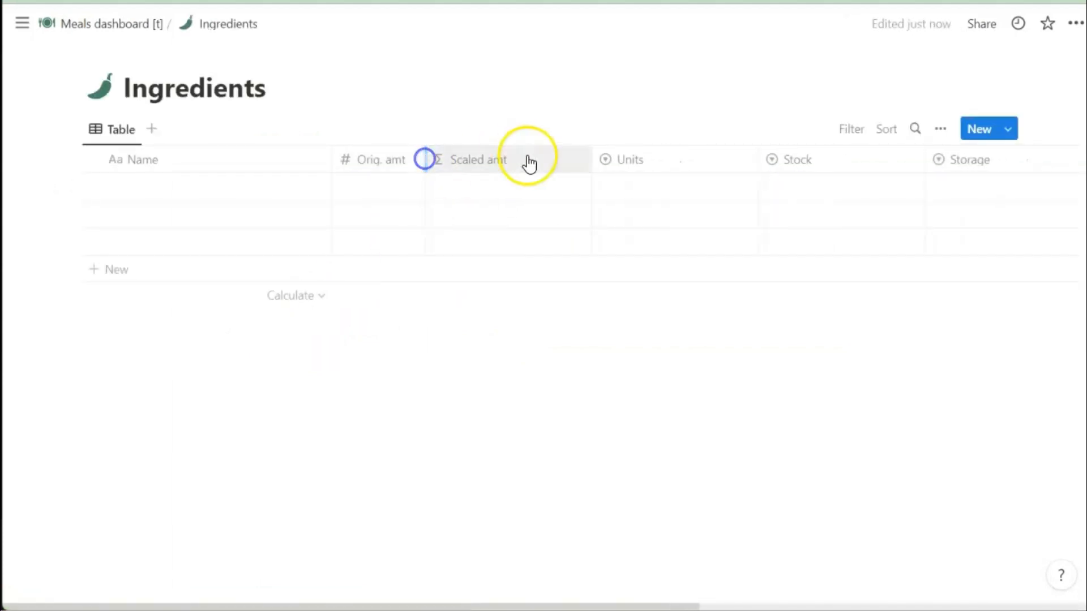
drag(590, 159, 517, 159)
drag(683, 159, 601, 159)
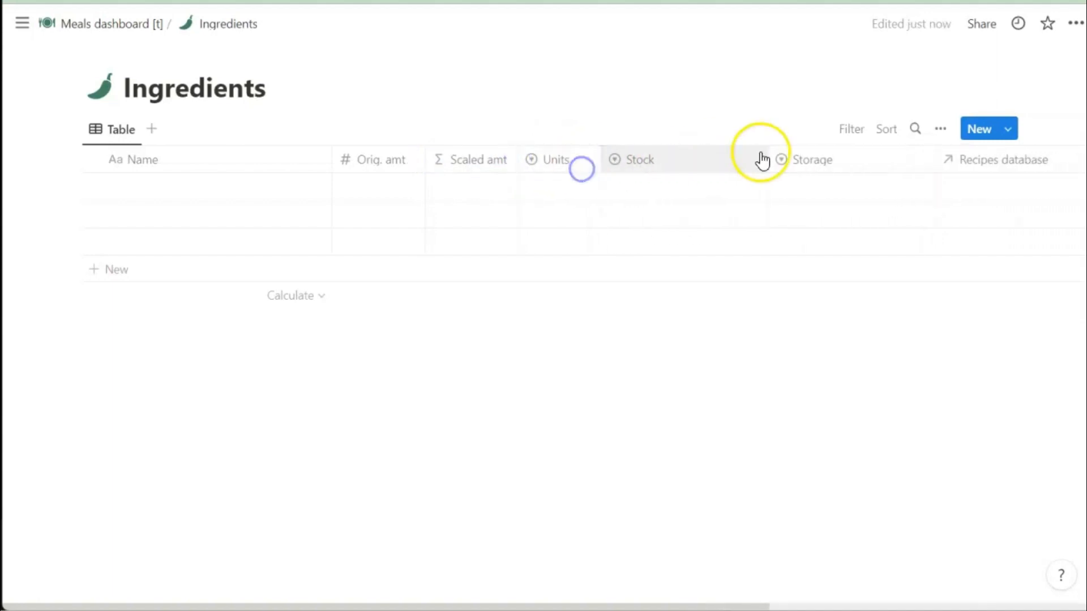
drag(761, 159, 691, 159)
drag(849, 160, 778, 168)
scroll(915, 315, right, 5)
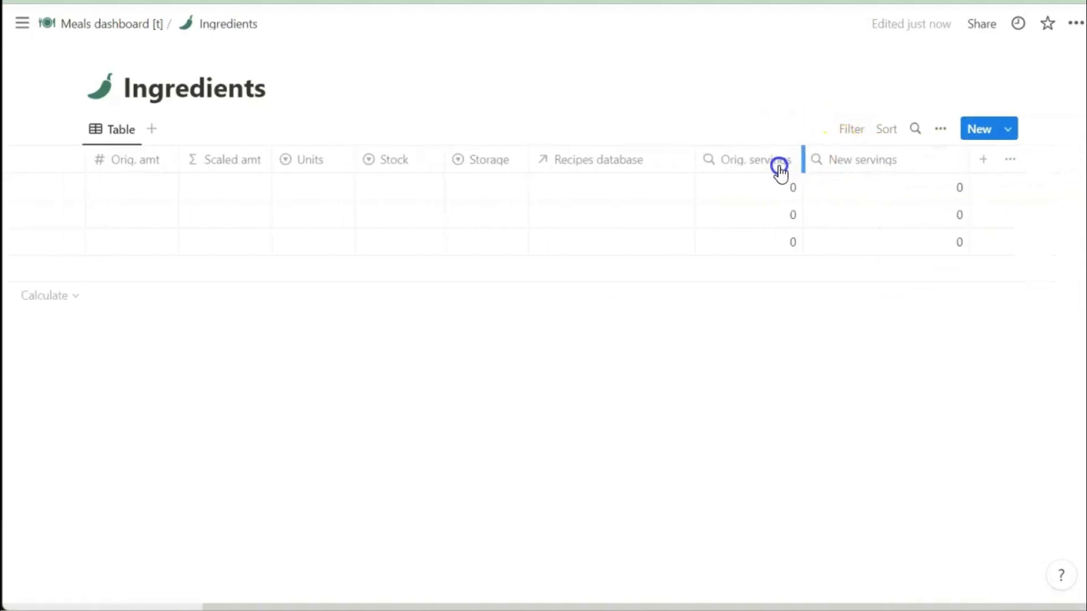
drag(967, 159, 902, 160)
scroll(566, 372, left, 5)
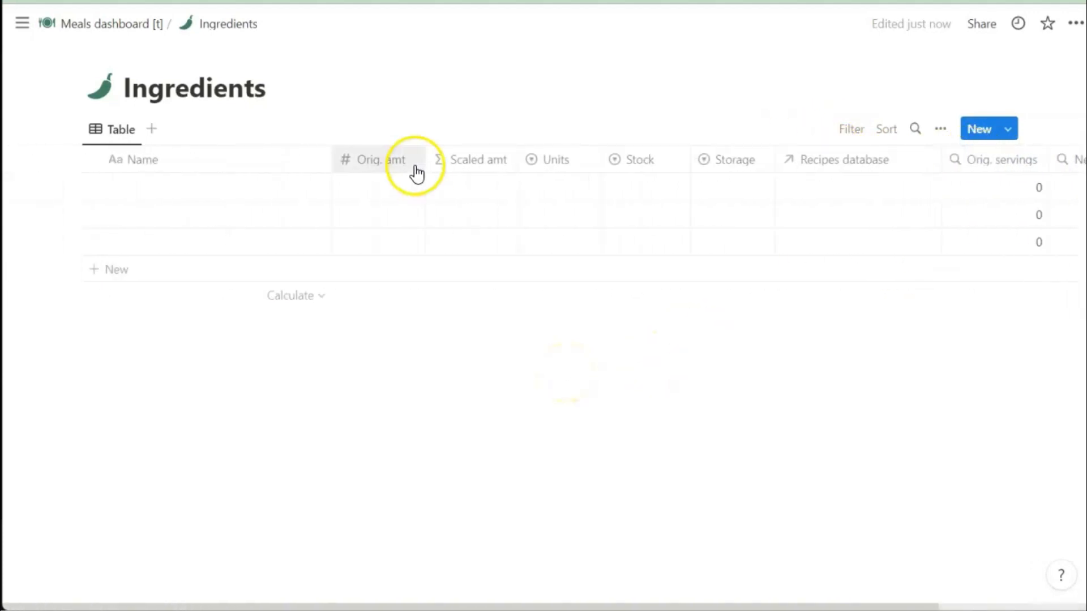
drag(332, 158, 255, 155)
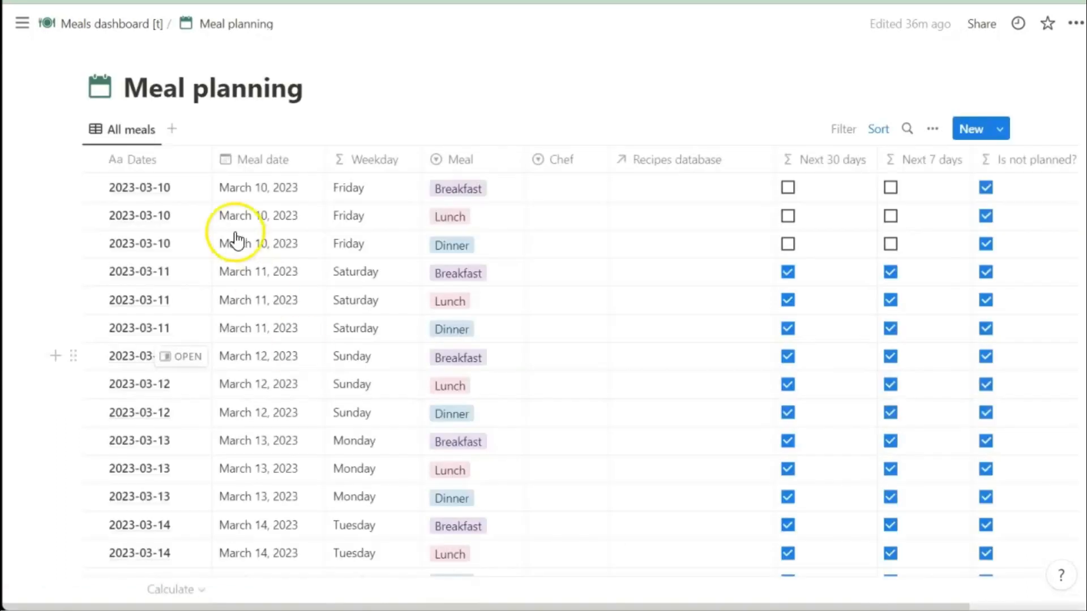
Step: Duplicate the All meals view of Meal planning and name the copy "Enter meals"
click(139, 132)
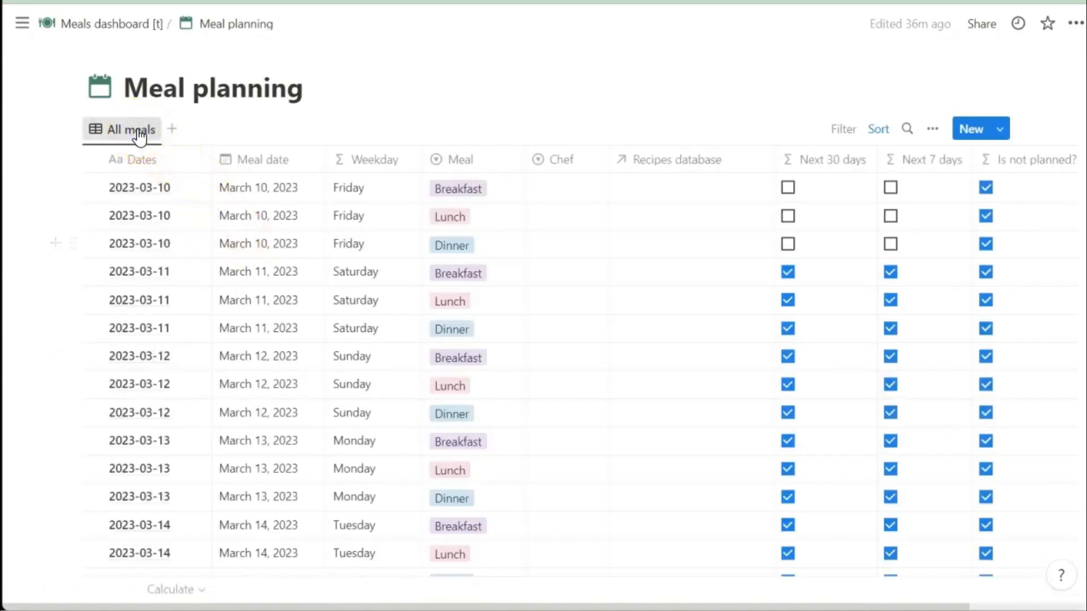
click(139, 130)
click(146, 254)
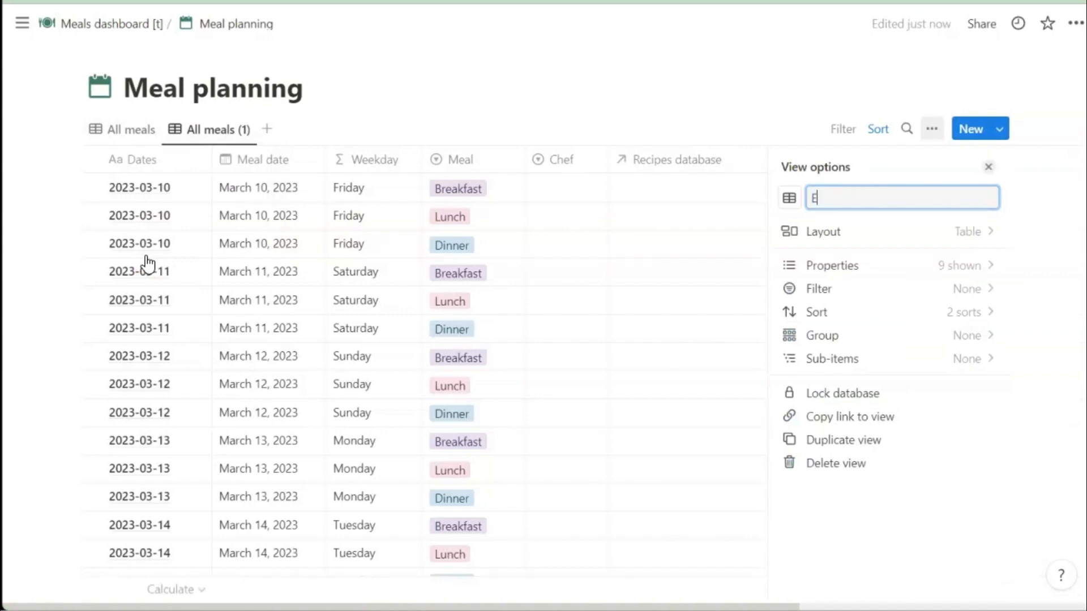
click(451, 83)
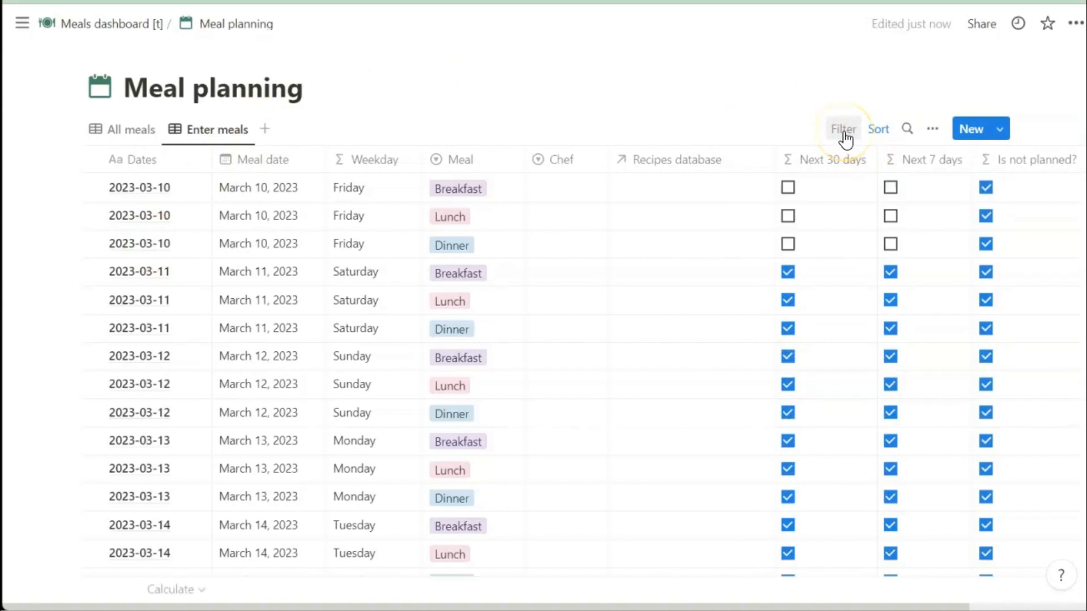
Step: Filter the Enter meals view to show entries whose Meal date is on or after Today
click(843, 131)
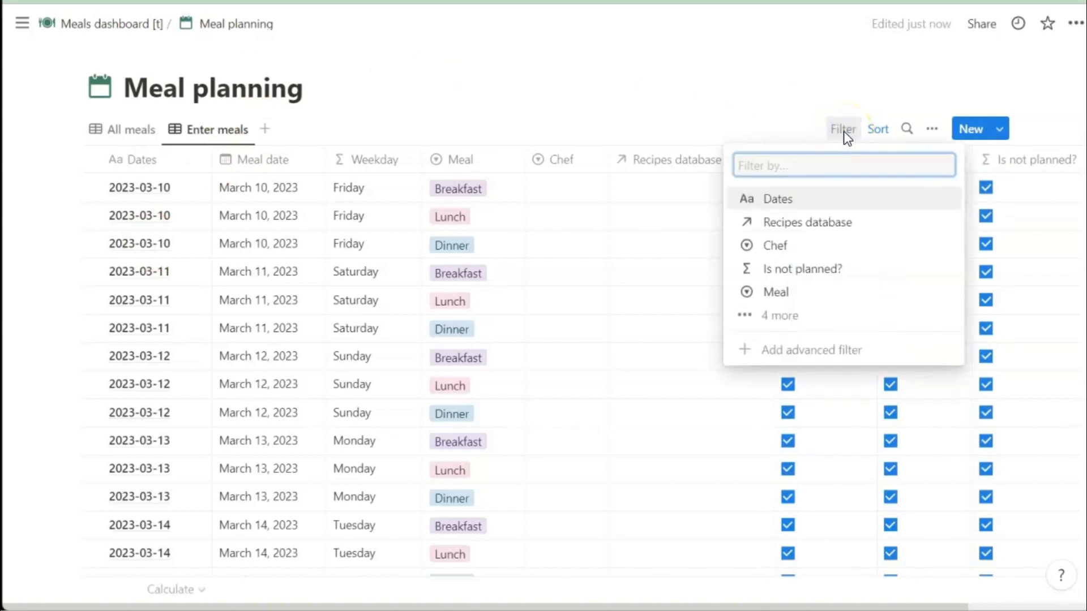
click(783, 315)
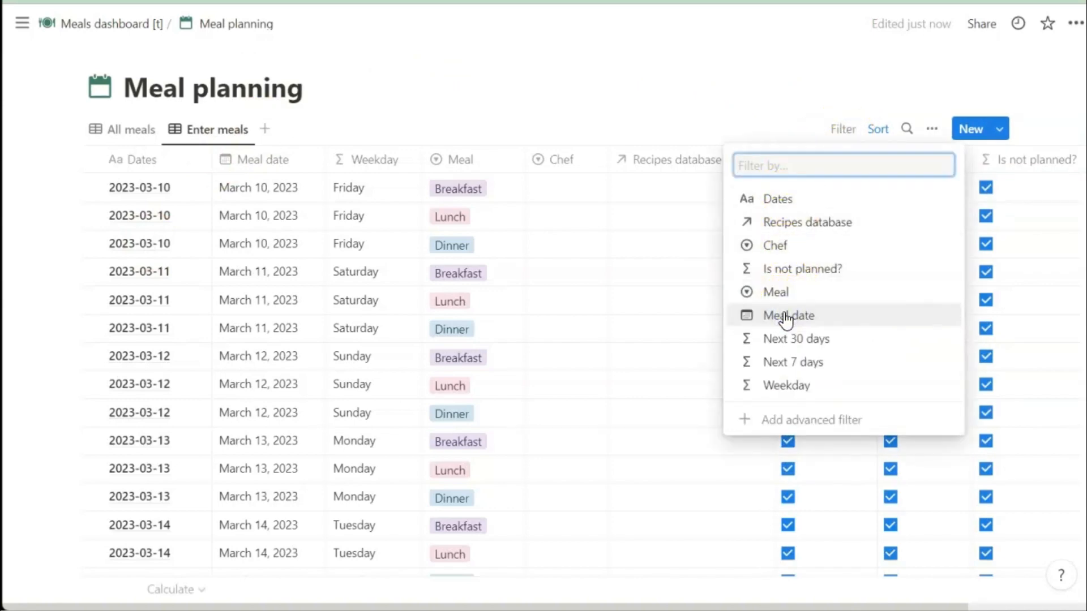
click(785, 318)
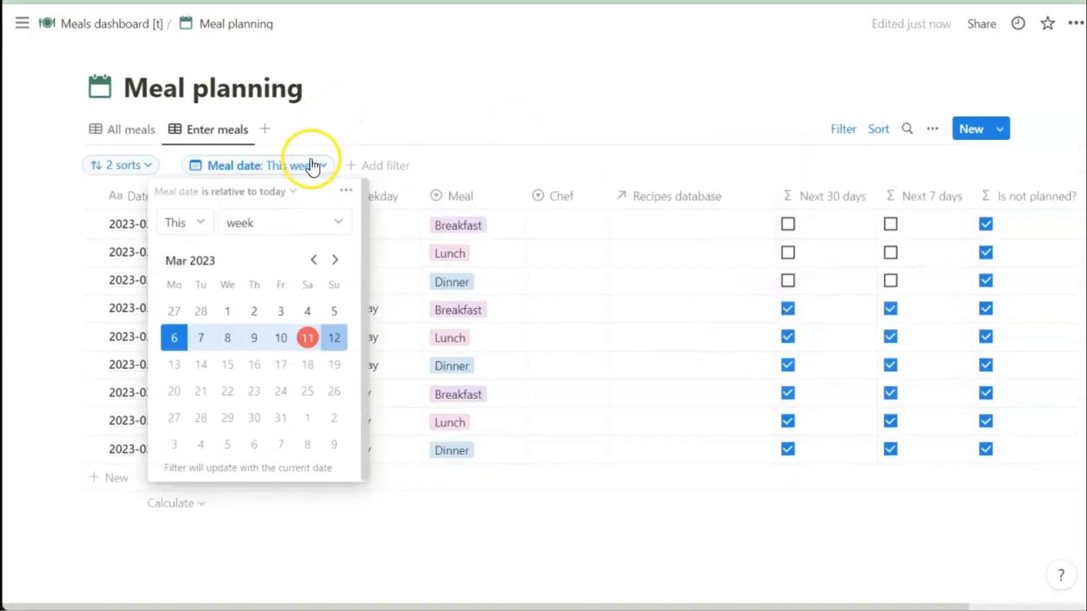
click(294, 192)
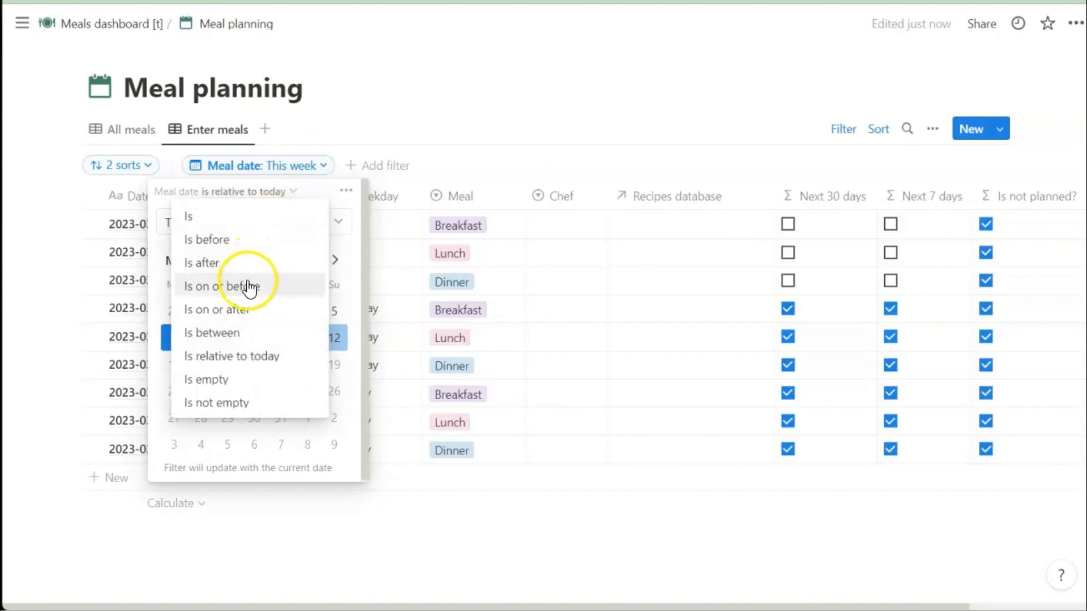
click(239, 311)
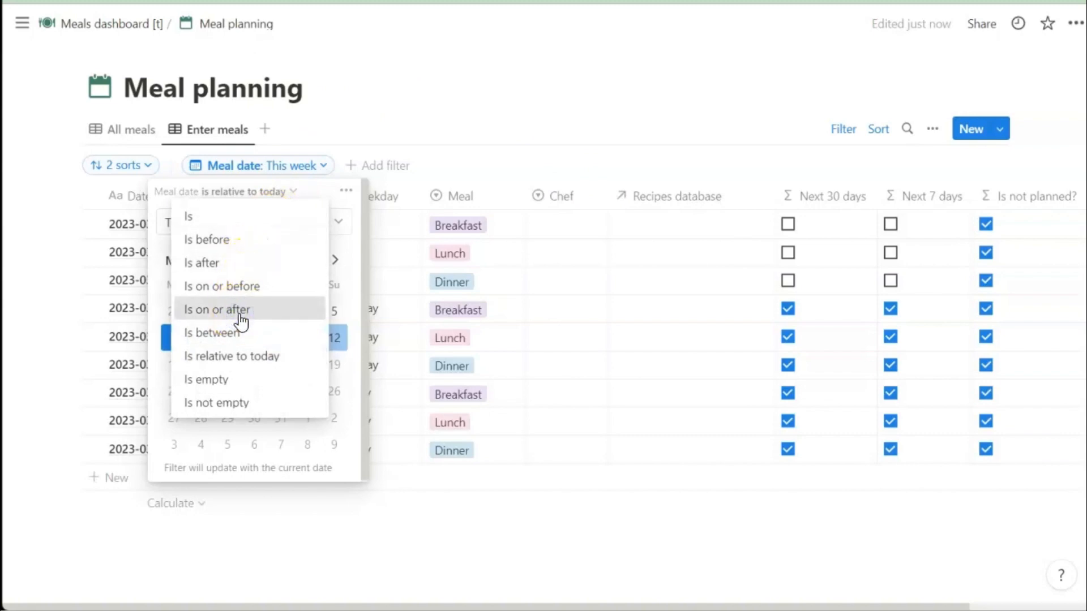
click(341, 220)
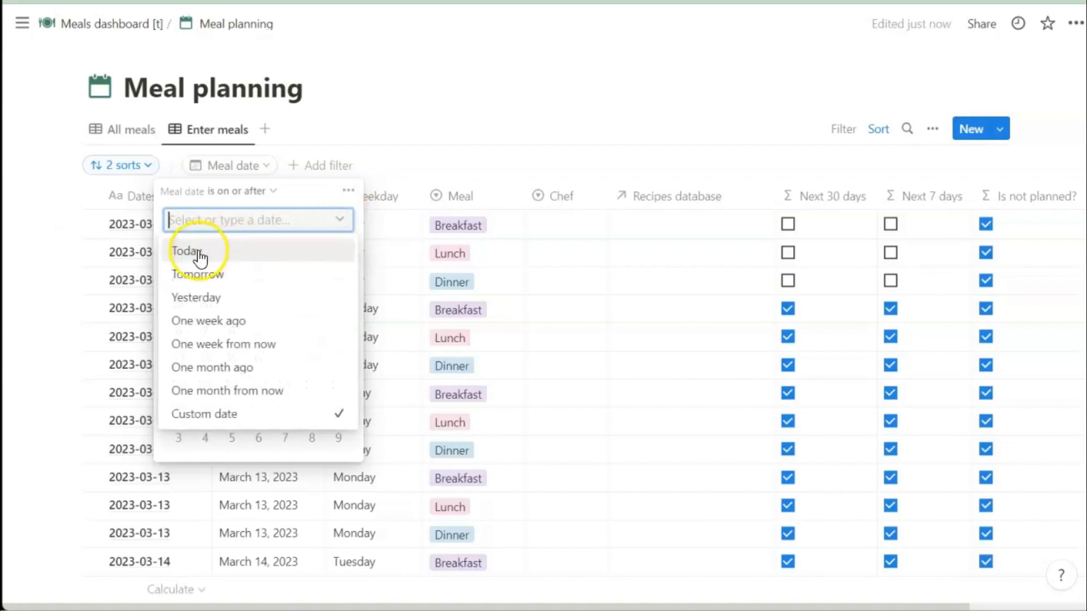
click(199, 252)
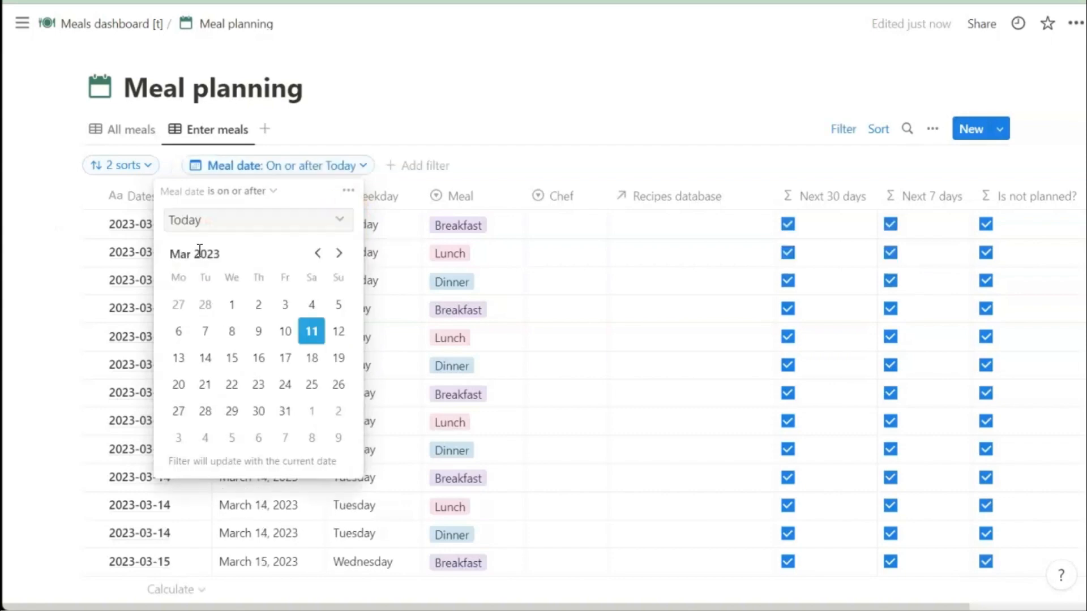
click(498, 90)
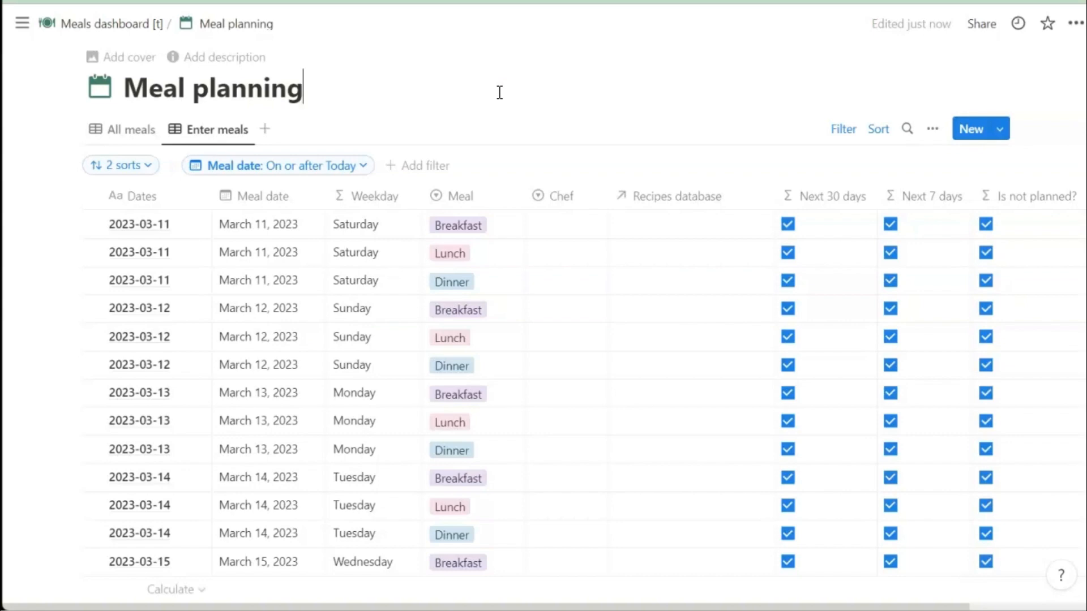
Step: Add a filter to the Enter meals view that shows only entries where "Is not planned?" is Checked
click(675, 224)
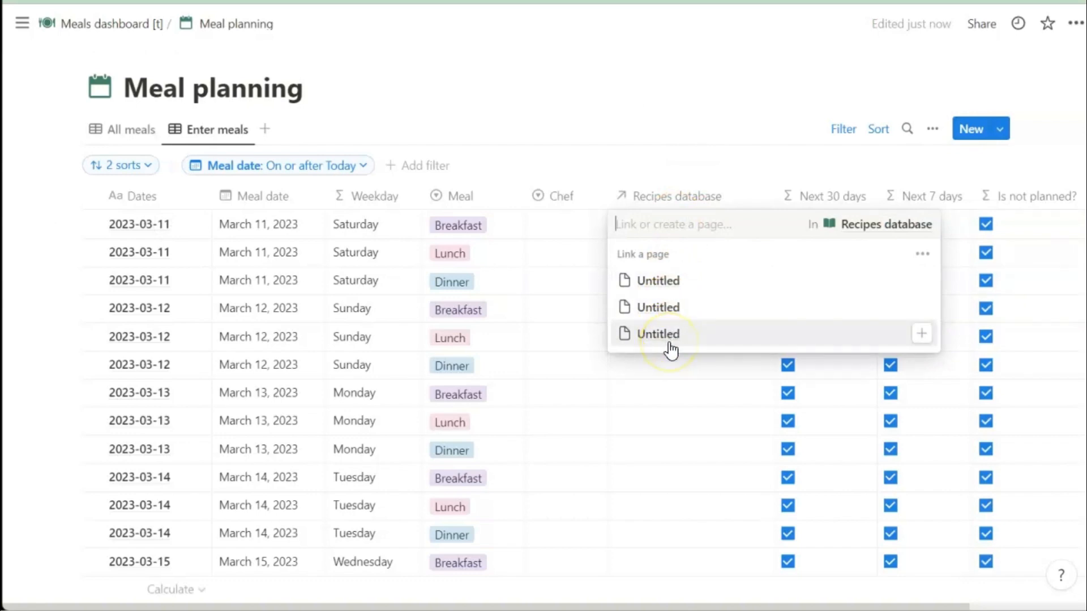
key(Escape)
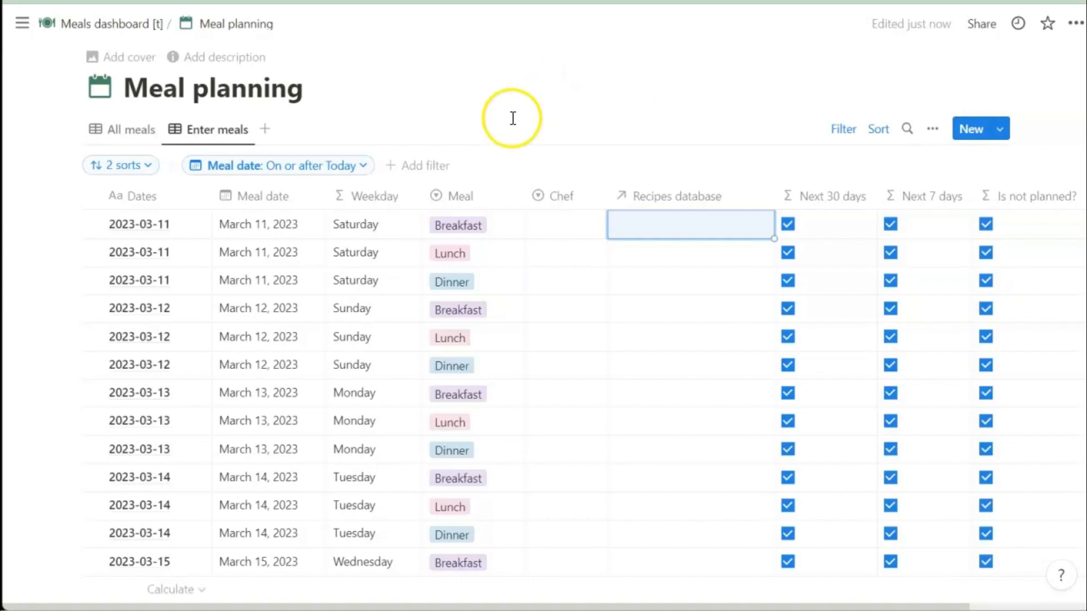
click(423, 165)
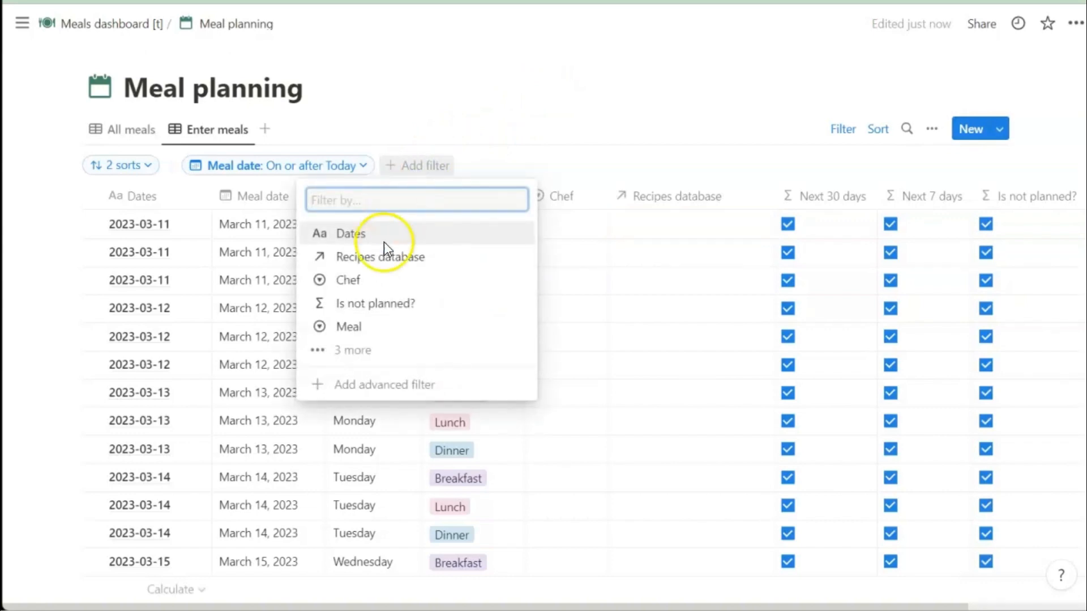
click(379, 309)
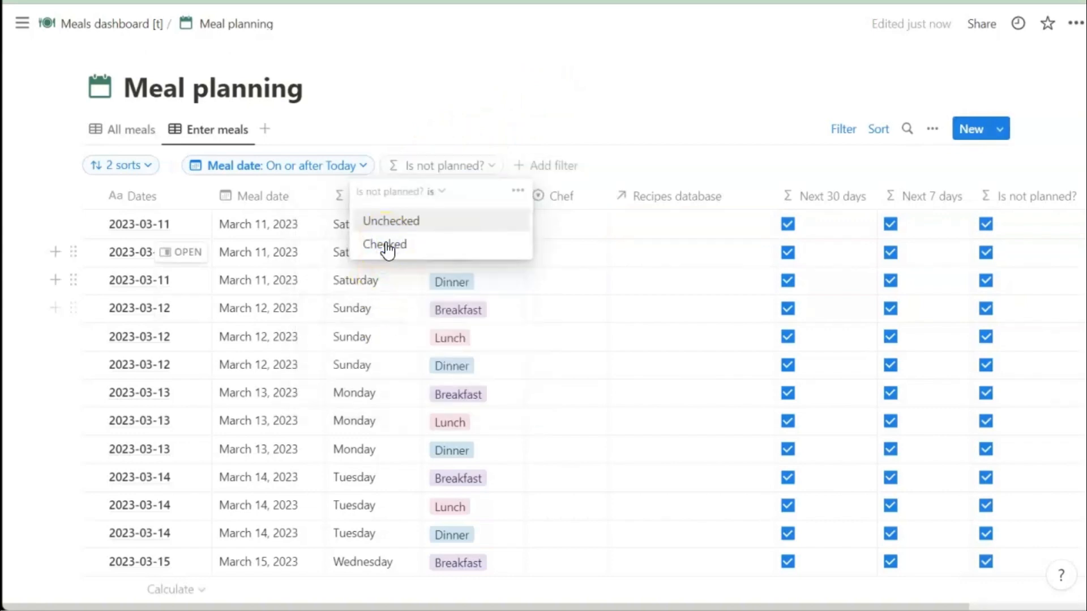
click(388, 247)
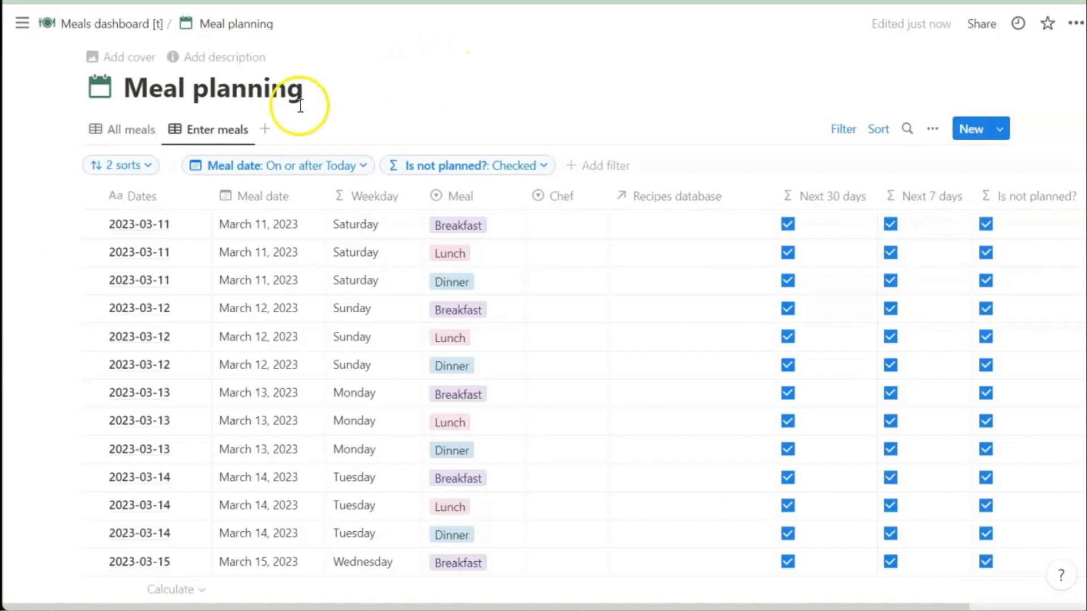
Step: Add a Calendar view to Meal planning and name it "Meal calendar"
click(266, 132)
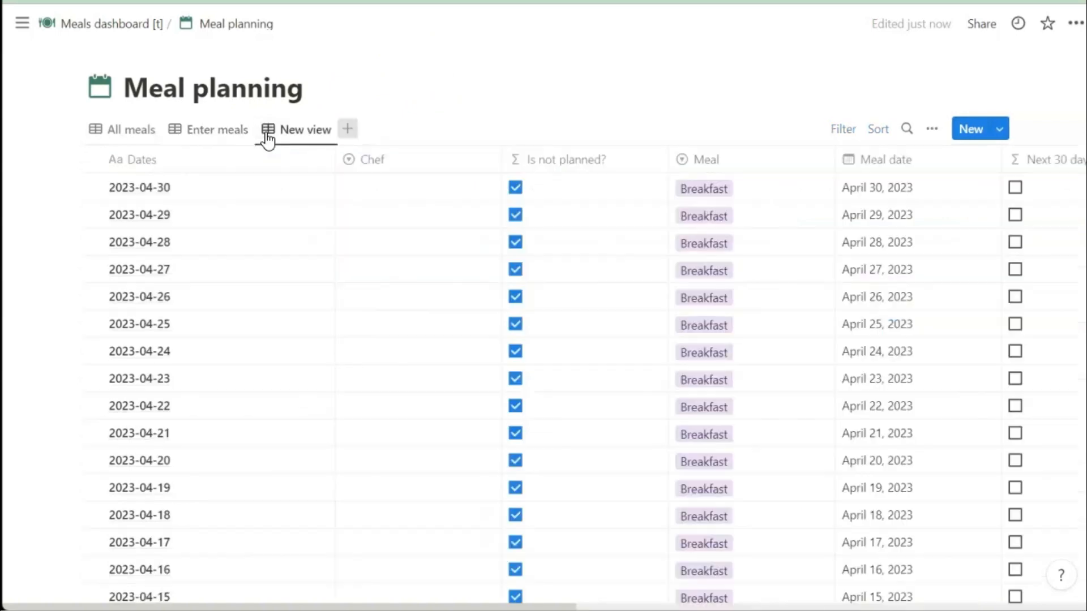
click(824, 316)
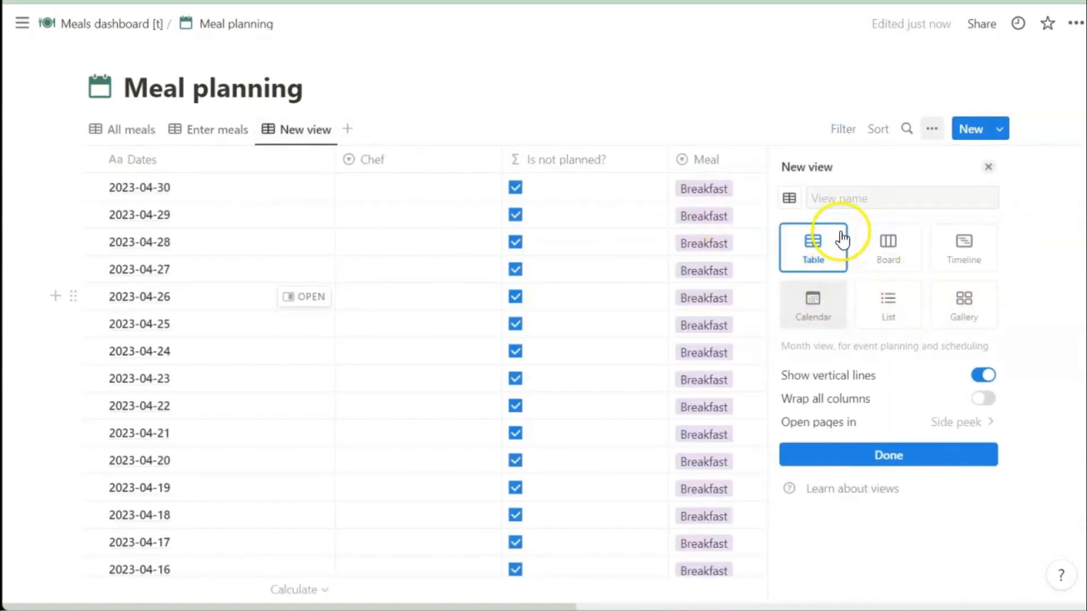
click(838, 187)
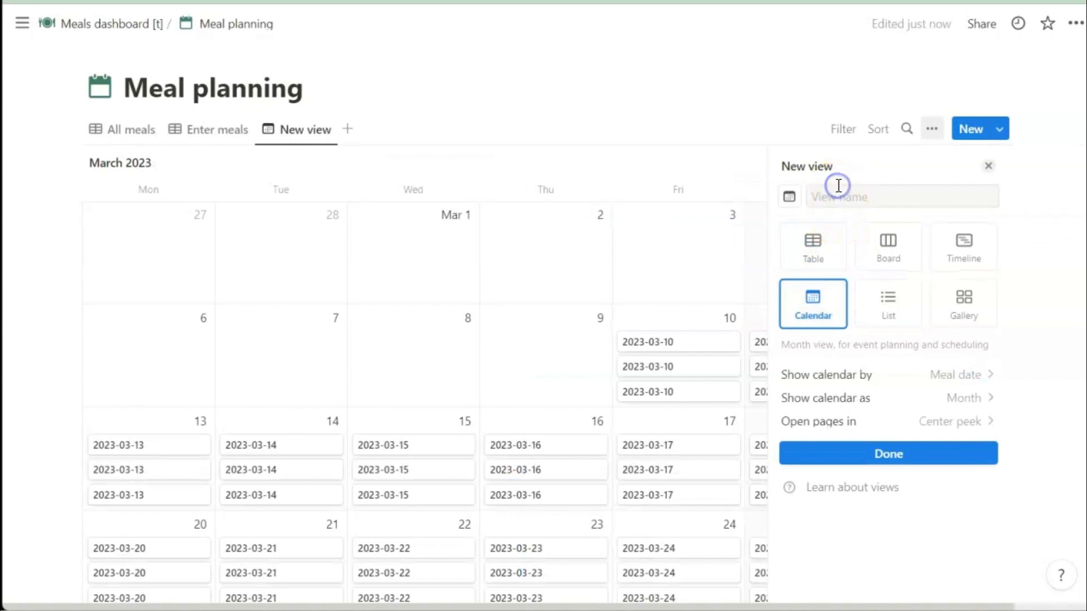
click(830, 192)
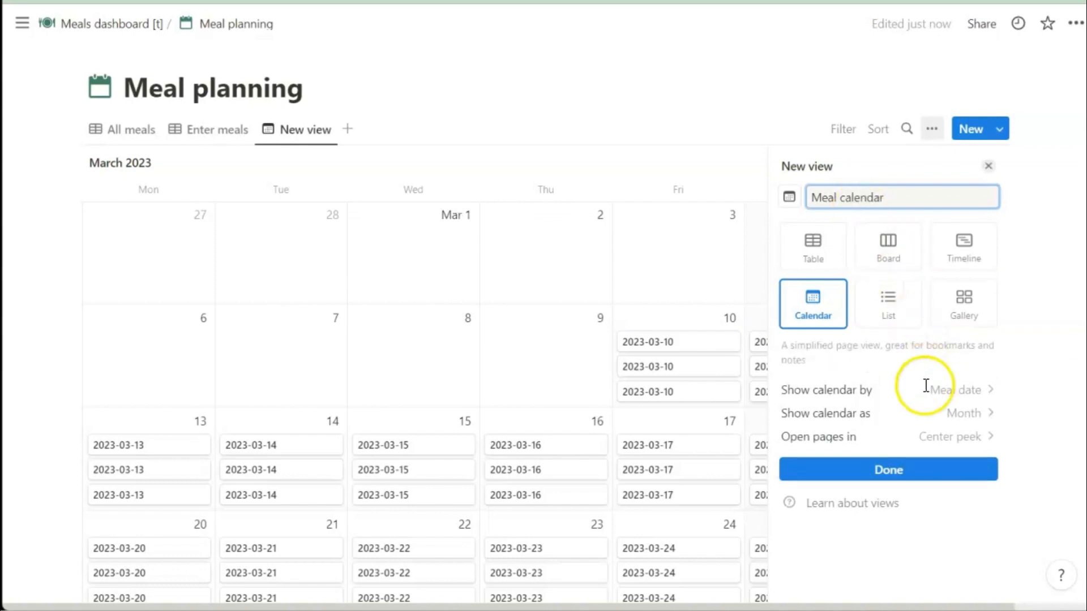
click(890, 454)
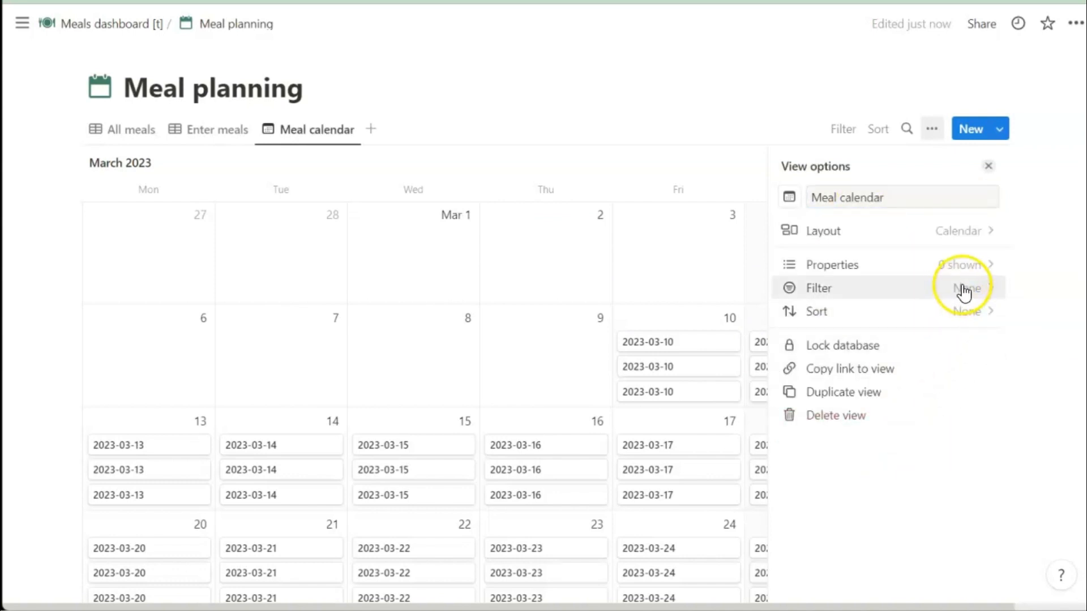
Step: Show the Chef, Meal and Recipes database properties in the Meal calendar view, with Meal placed above Chef
click(963, 266)
click(970, 259)
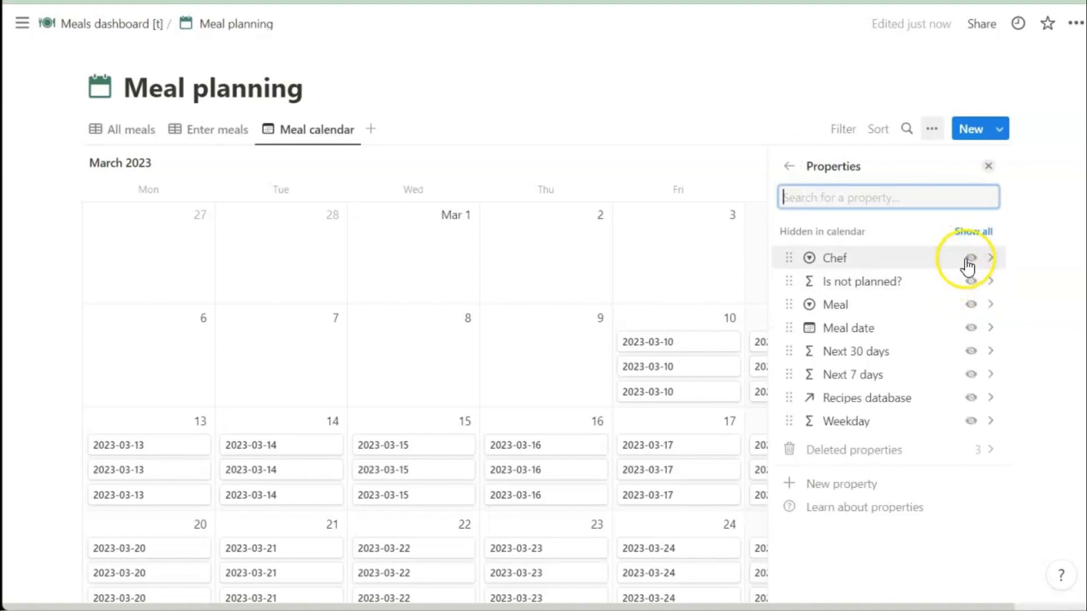
click(973, 305)
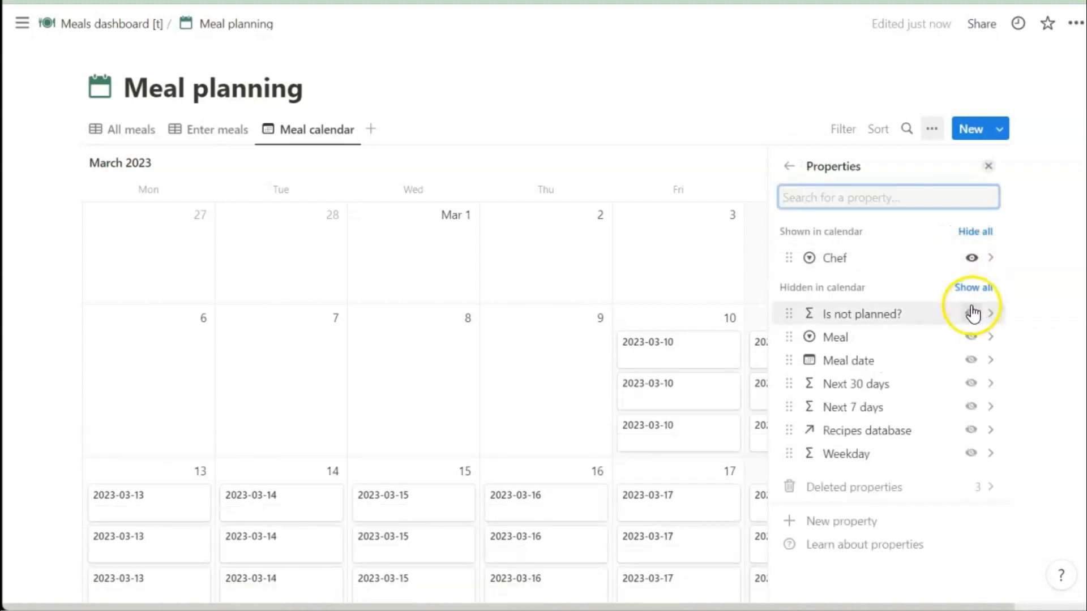
click(970, 337)
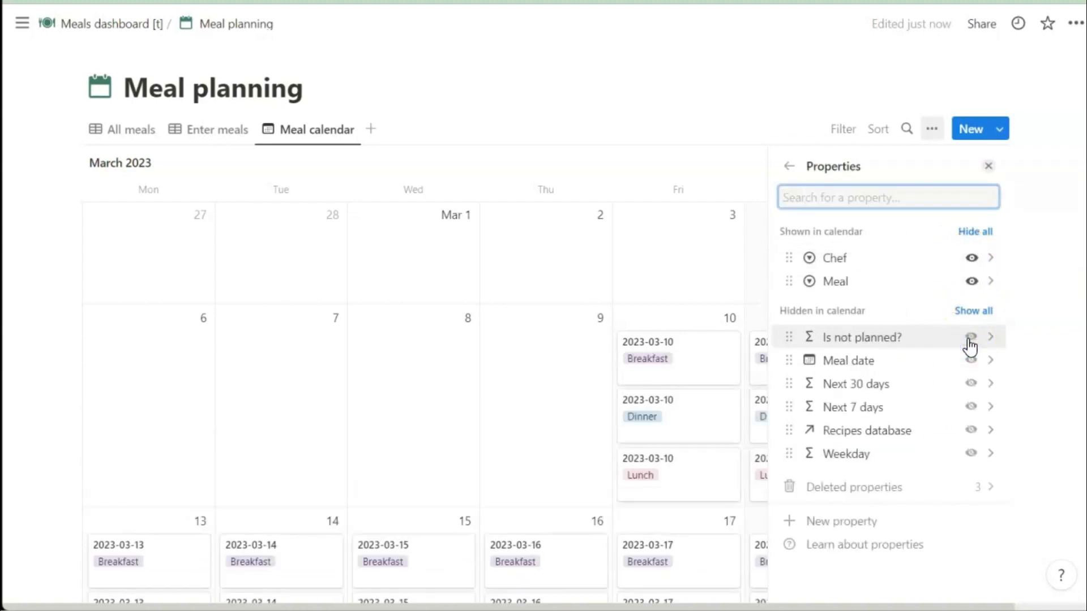
click(972, 431)
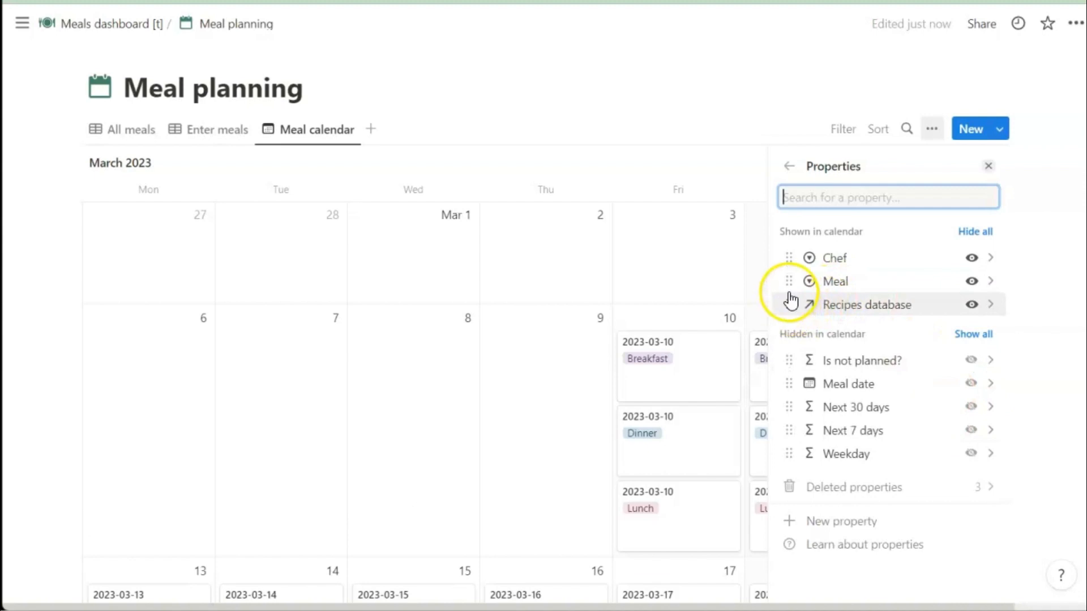
drag(788, 282, 788, 264)
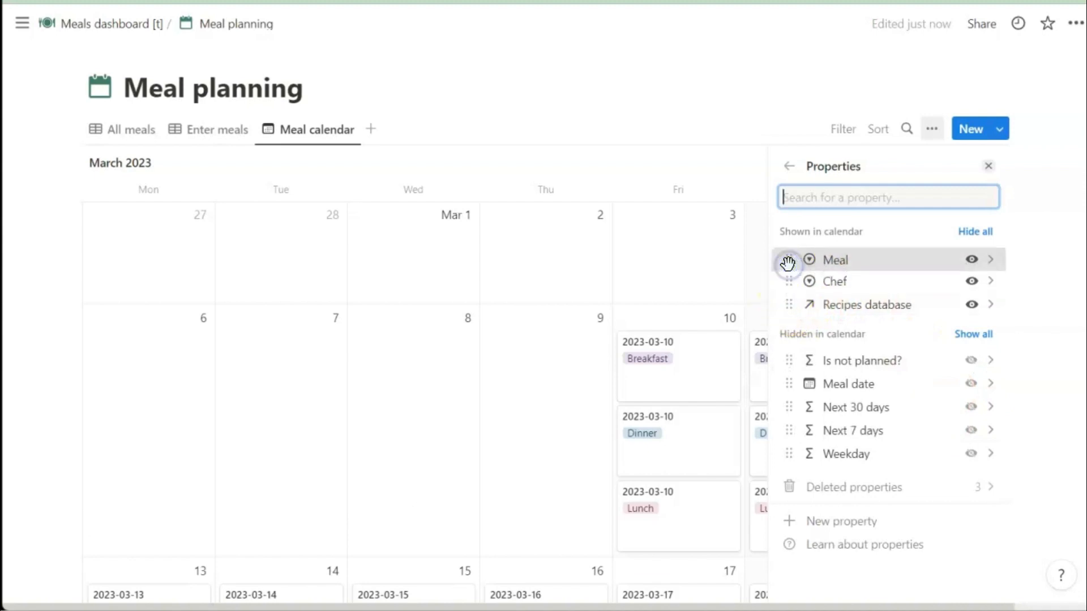
click(965, 260)
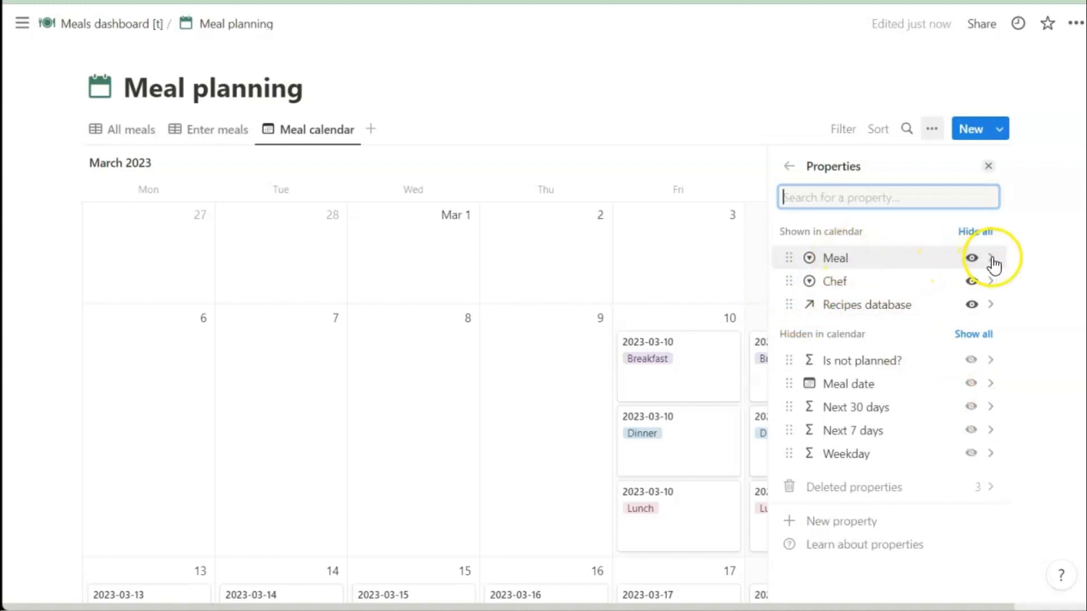
click(991, 262)
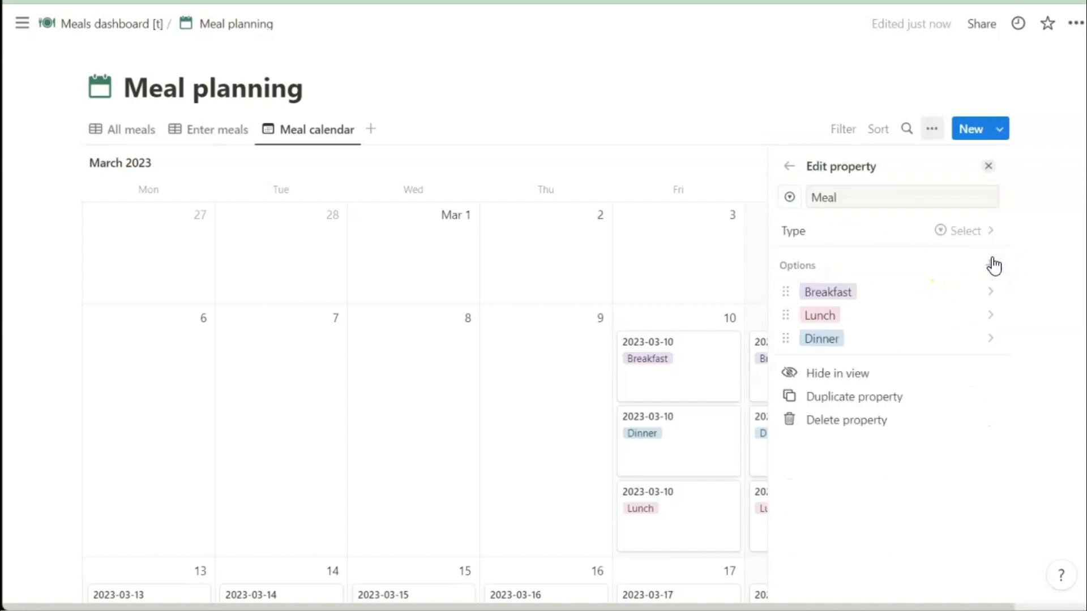
click(716, 98)
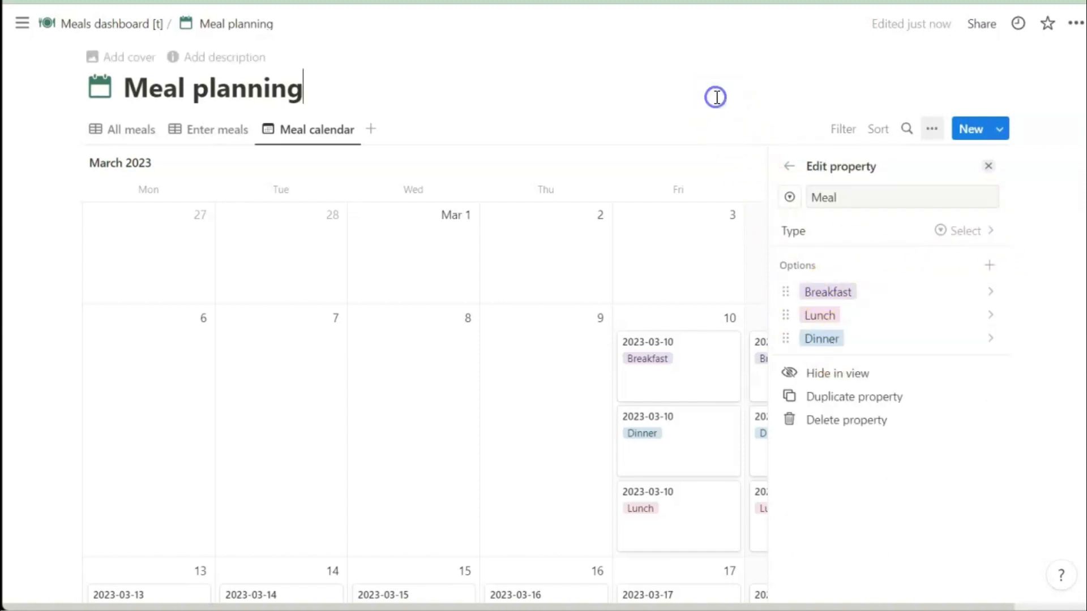
Step: Sort the Meal calendar view by Meal in ascending order
click(877, 132)
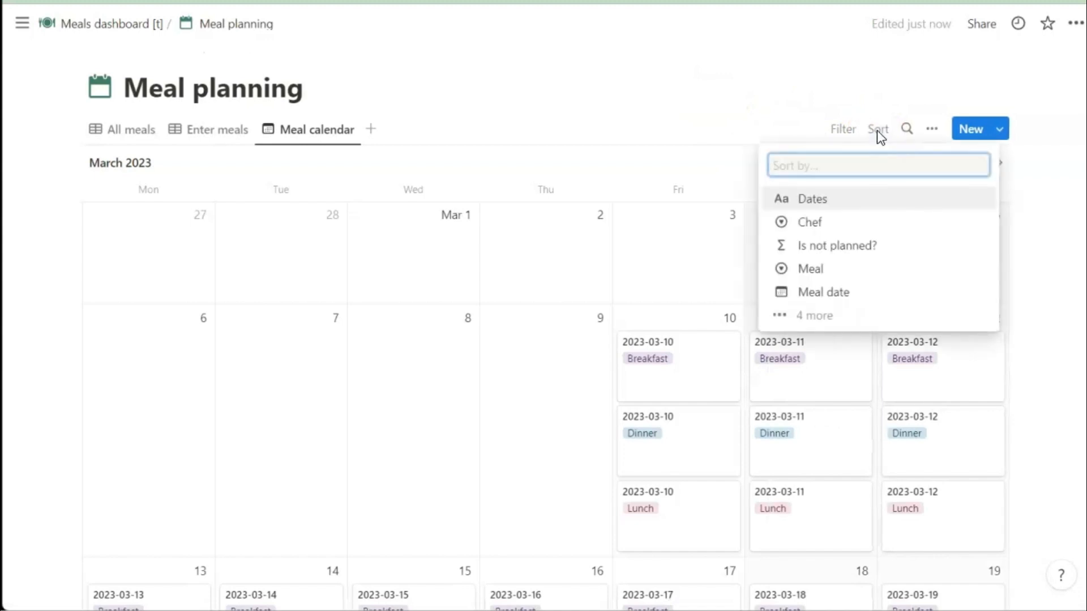
click(815, 271)
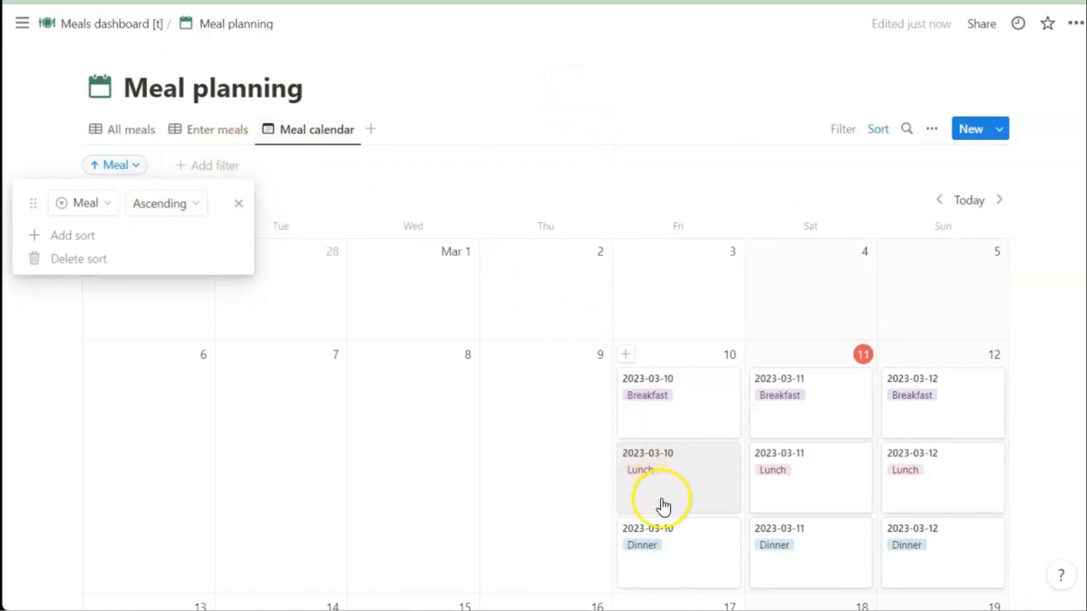
click(657, 75)
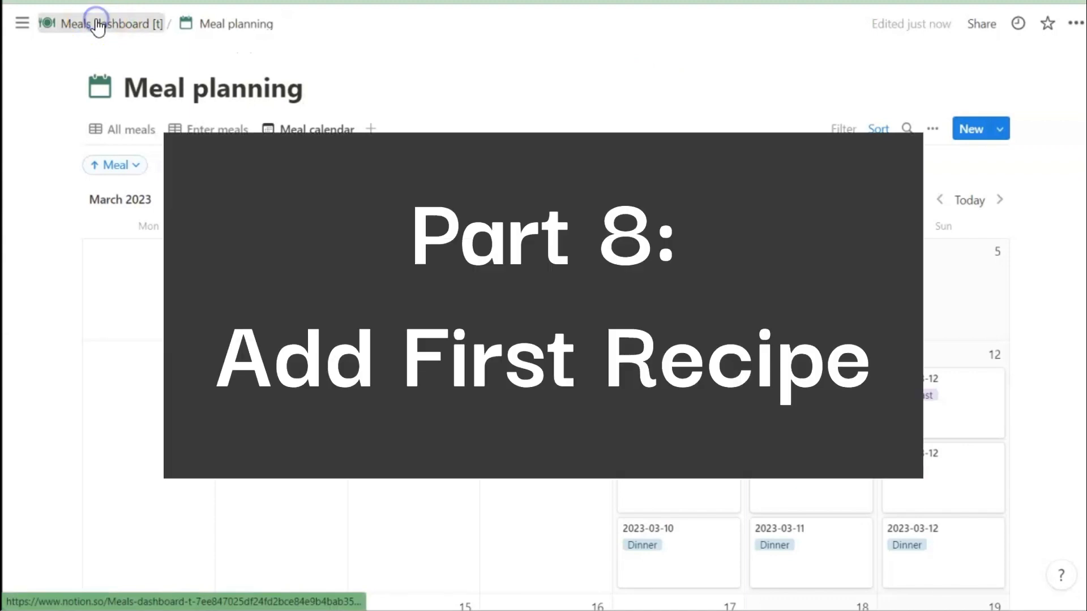
Step: Go to the Recipes database from the Meals dashboard and name the first empty entry "Weekday salad"
click(97, 24)
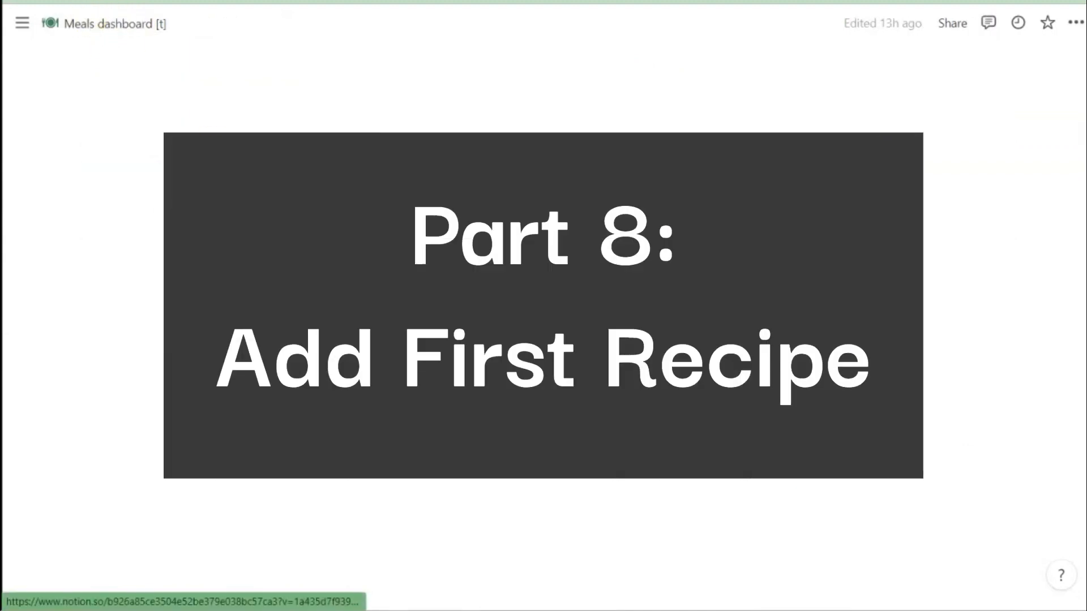
click(311, 285)
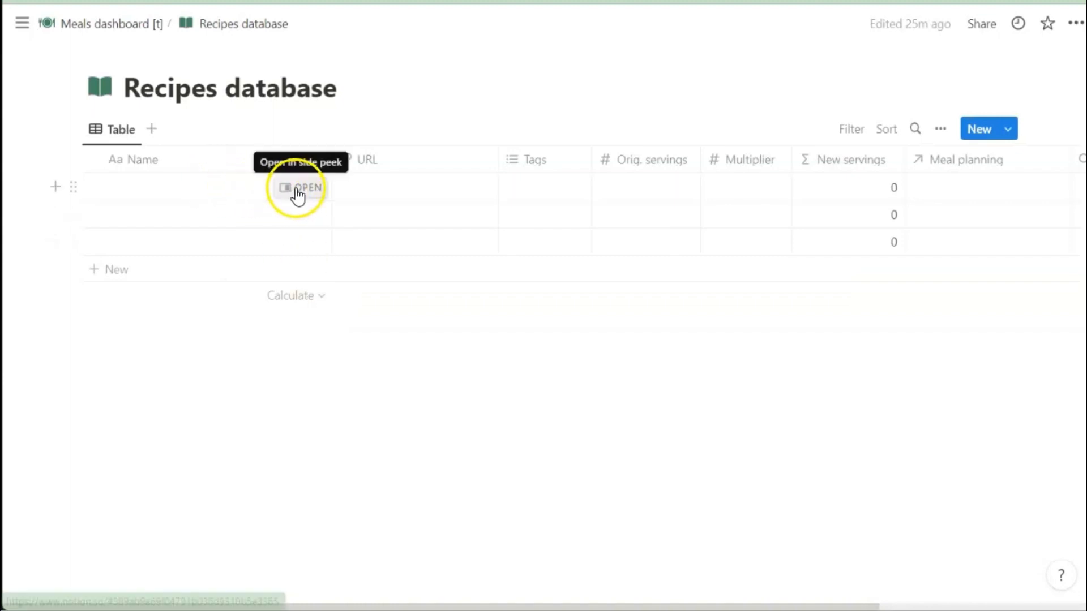
click(245, 185)
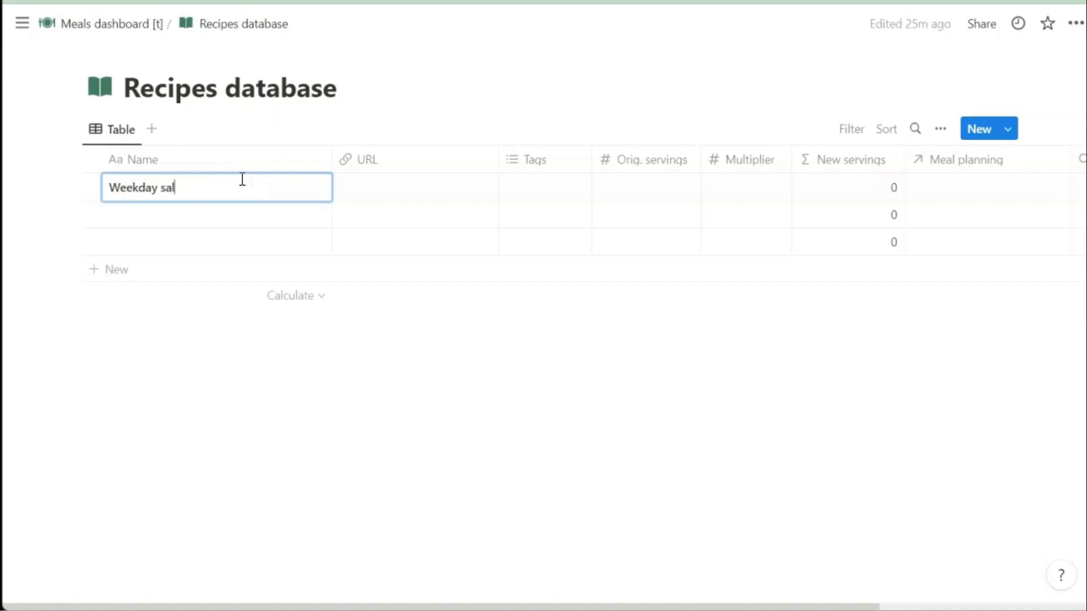
text(Weekday salad)
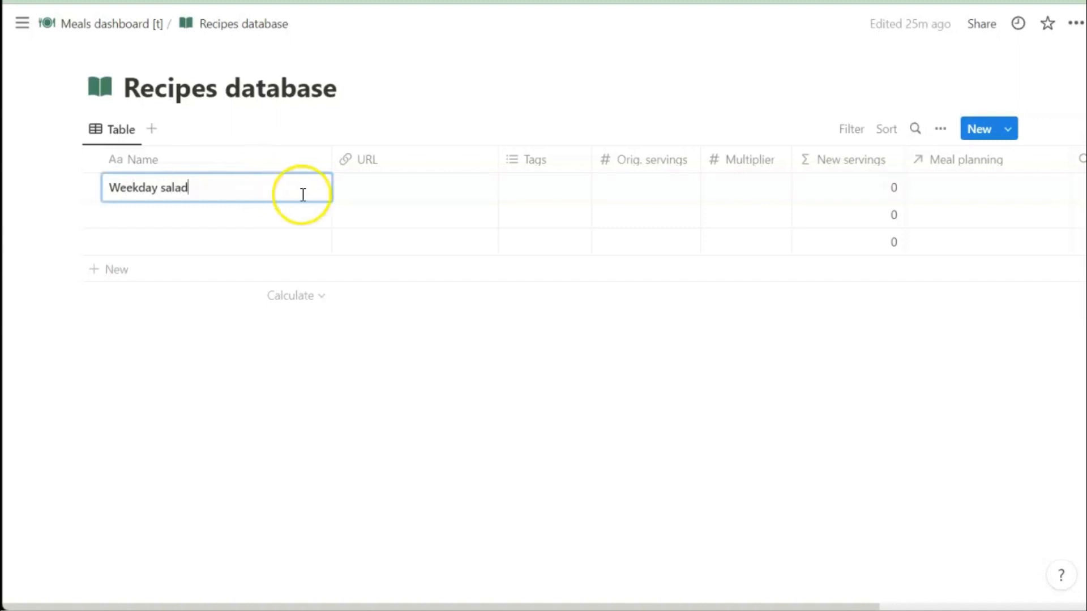
click(372, 356)
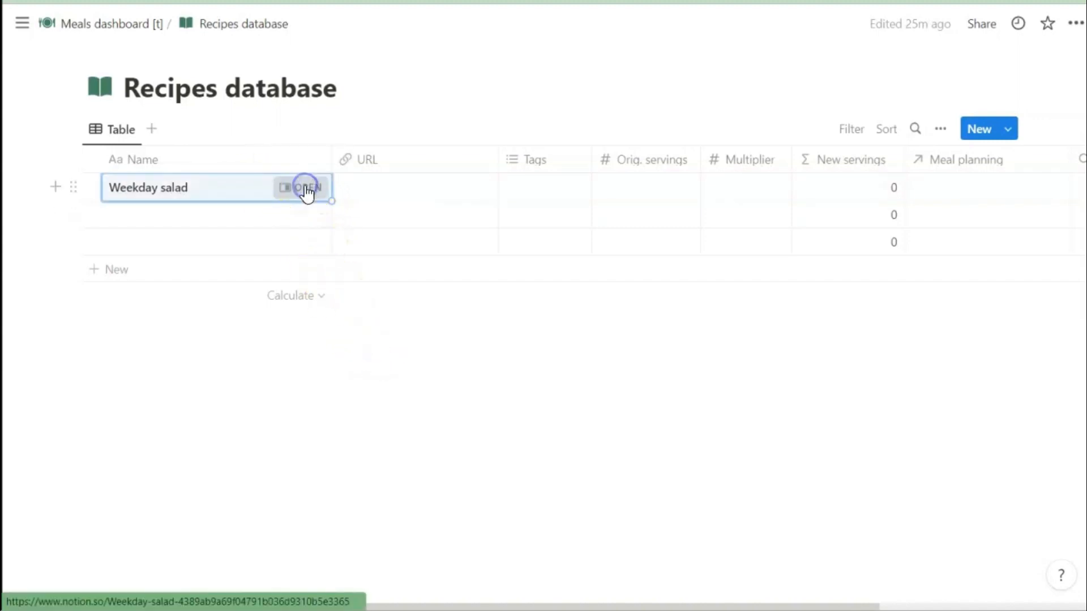
Step: Open the Weekday salad page in side peek and give it the salad emoji as its icon
click(304, 186)
mouse_move(619, 57)
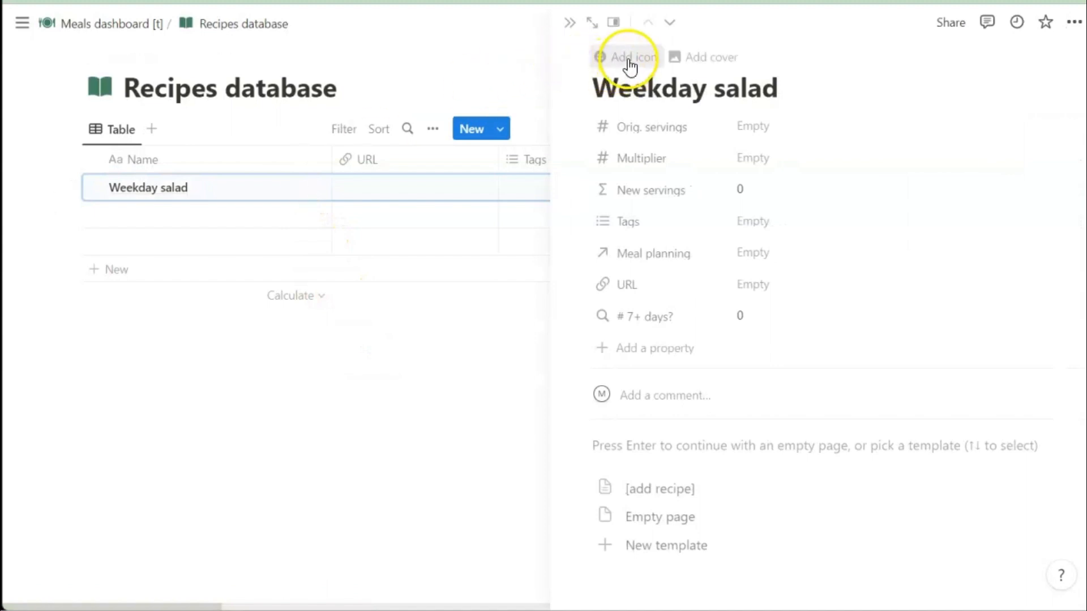
click(628, 58)
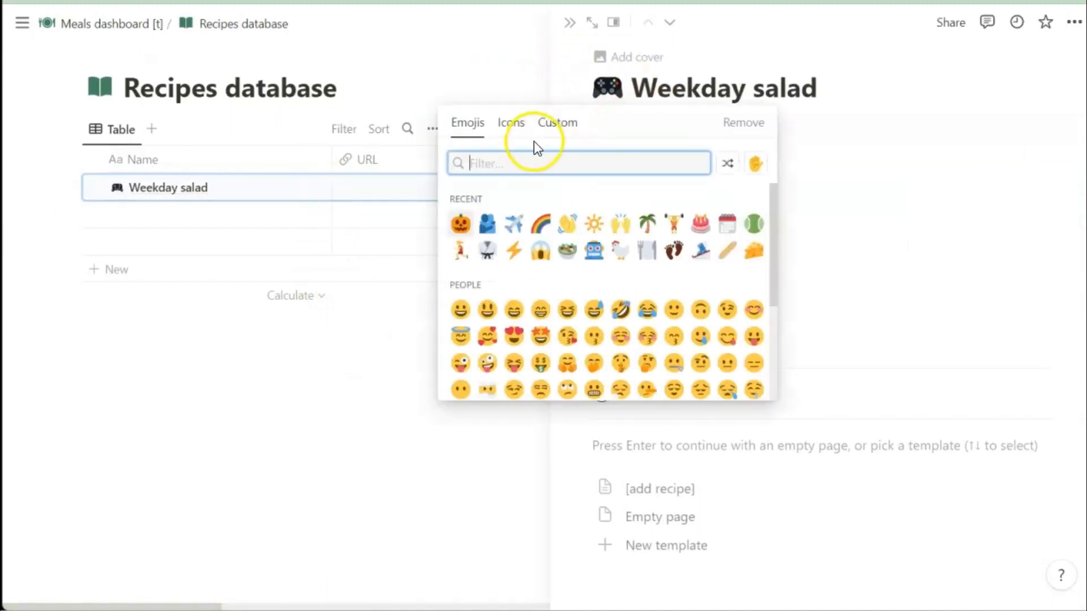
click(522, 161)
text(salad)
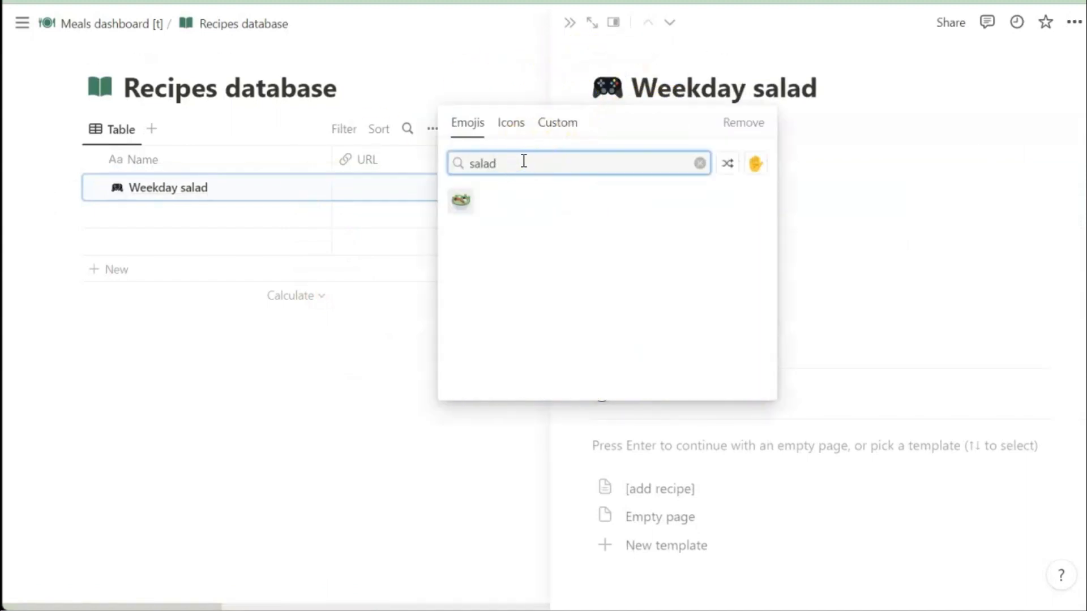
click(463, 203)
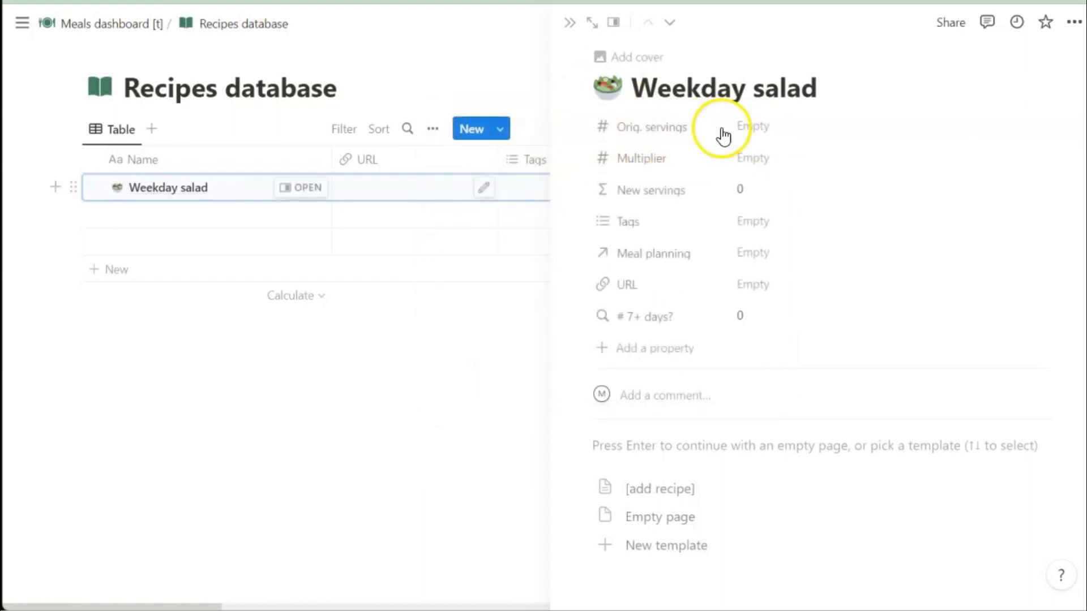
Step: Set both Orig. servings and Multiplier of the Weekday salad recipe to 1
click(753, 129)
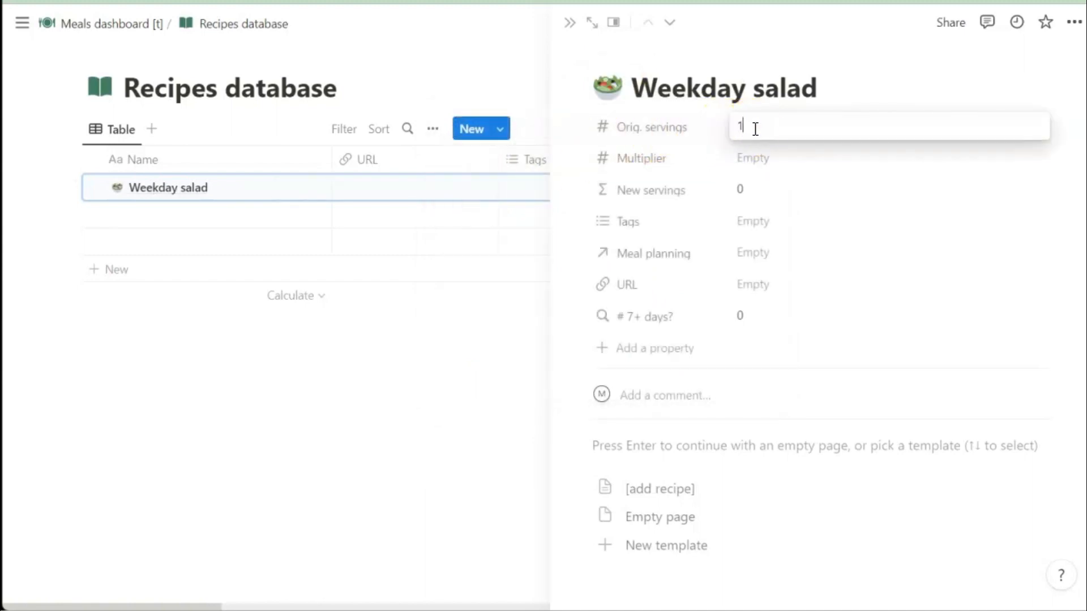
click(751, 155)
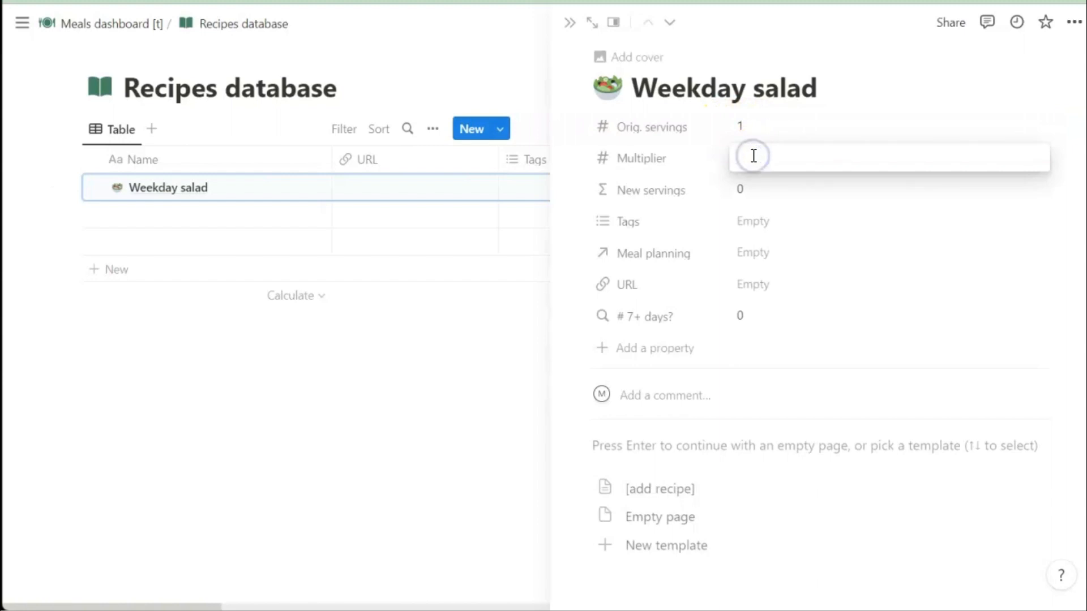
text(1)
Step: Create the tags "salad" and "main" and assign them to the Weekday salad recipe
click(755, 222)
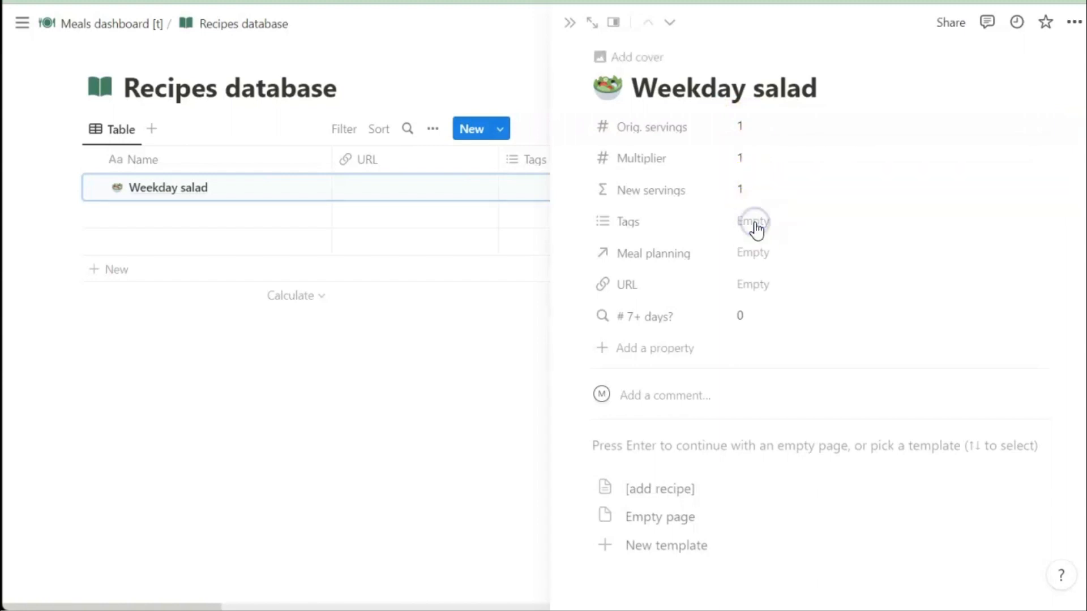
click(755, 222)
text(sal)
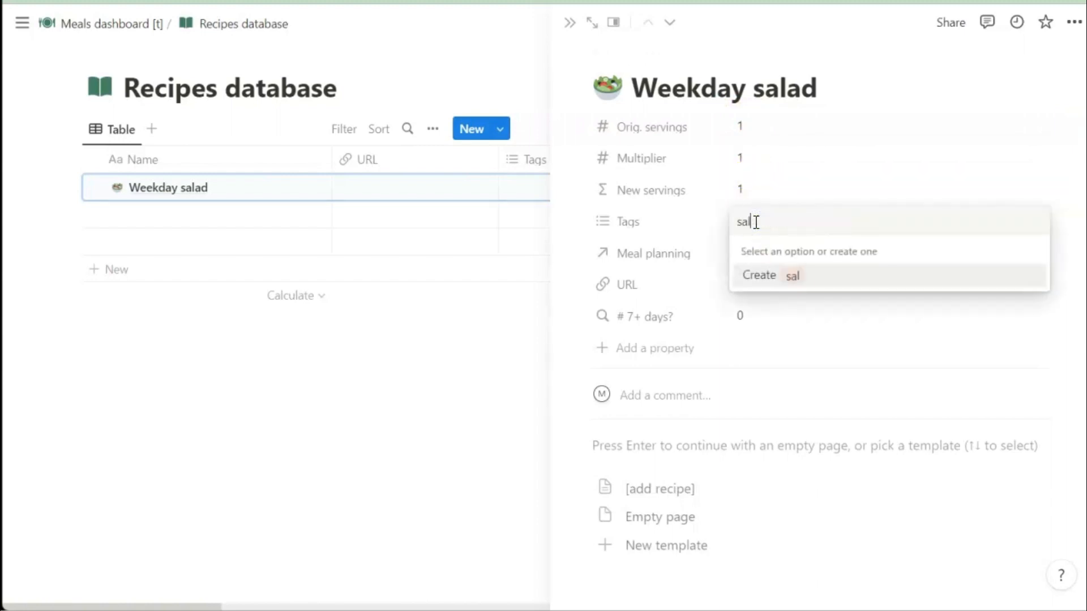
text(ad)
key(Return)
text(main)
key(Return)
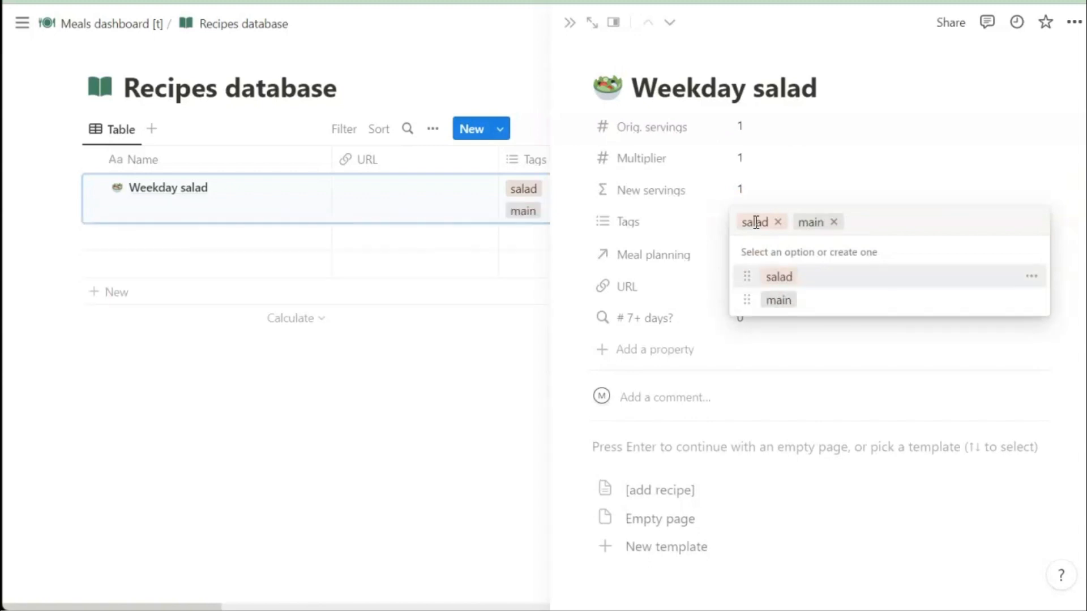
Step: Create and assign the tag "easy" to the Weekday salad recipe and apply the [add recipe] template to the page
text(easy)
key(Return)
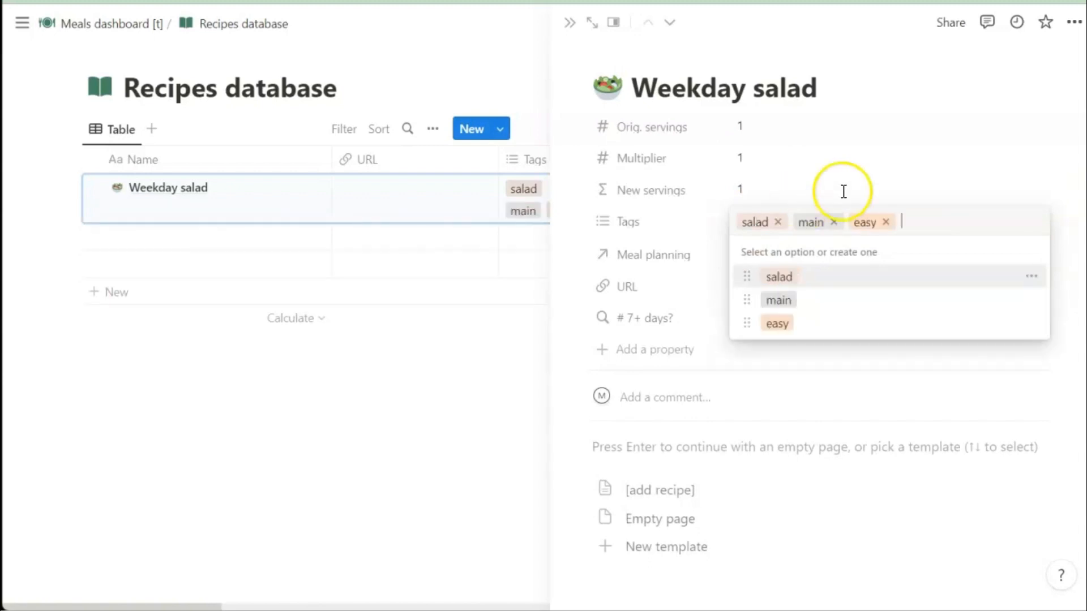
click(806, 503)
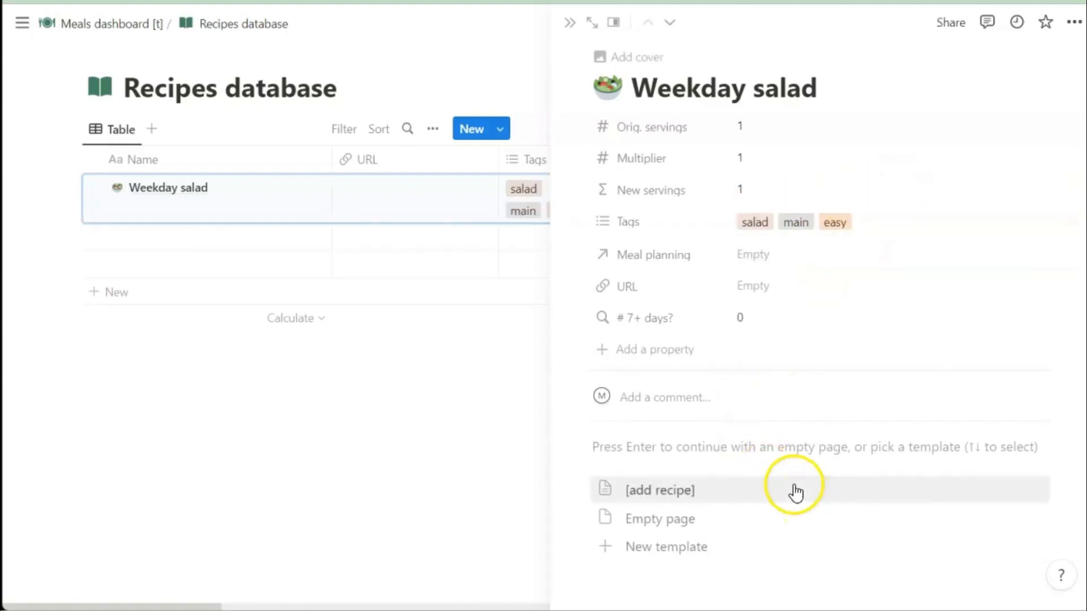
click(660, 488)
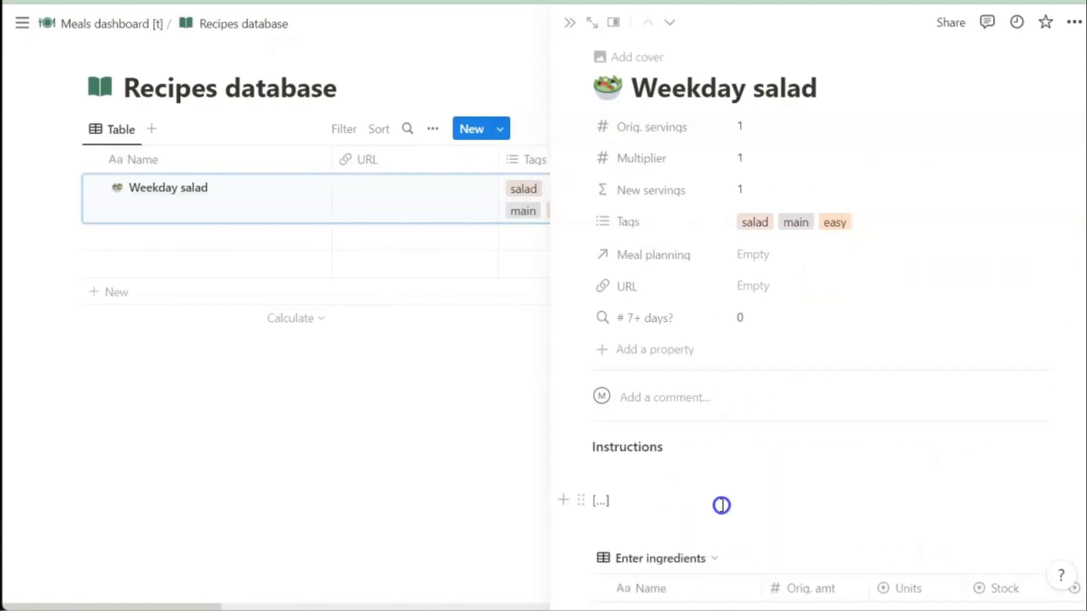
Step: Add an ingredient named "Tomatoes" to the Enter ingredients table with an Orig. amt of 1
scroll(745, 444, down, 3)
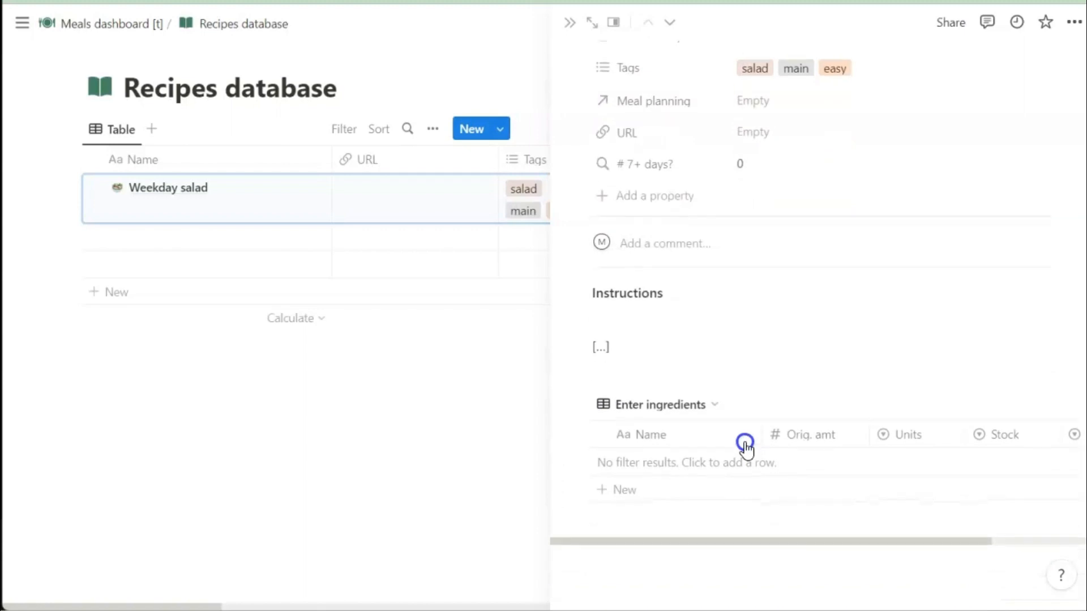
scroll(745, 443, down, 1)
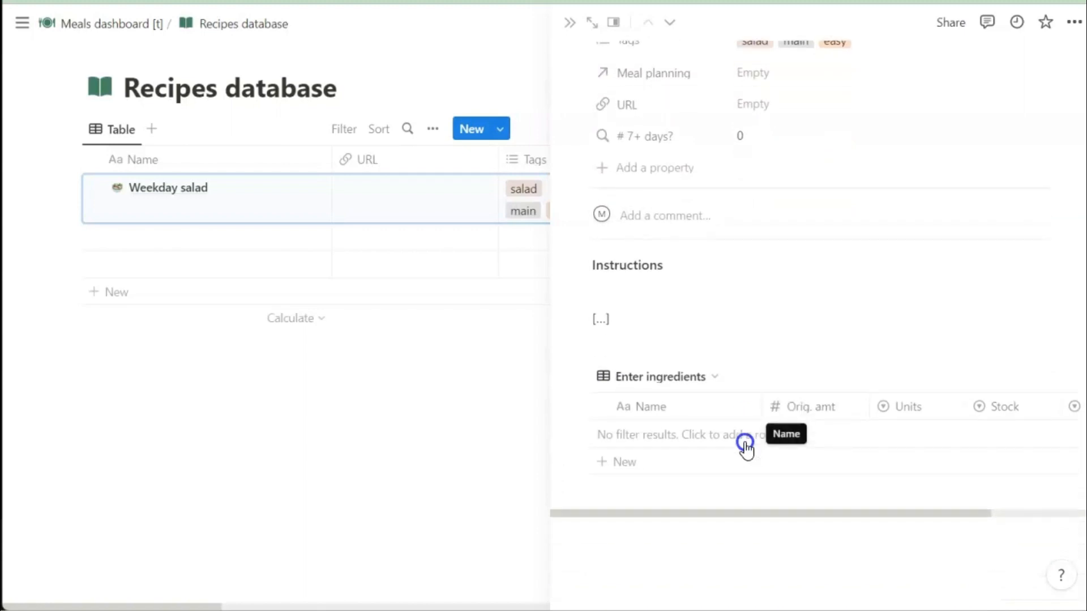
click(641, 463)
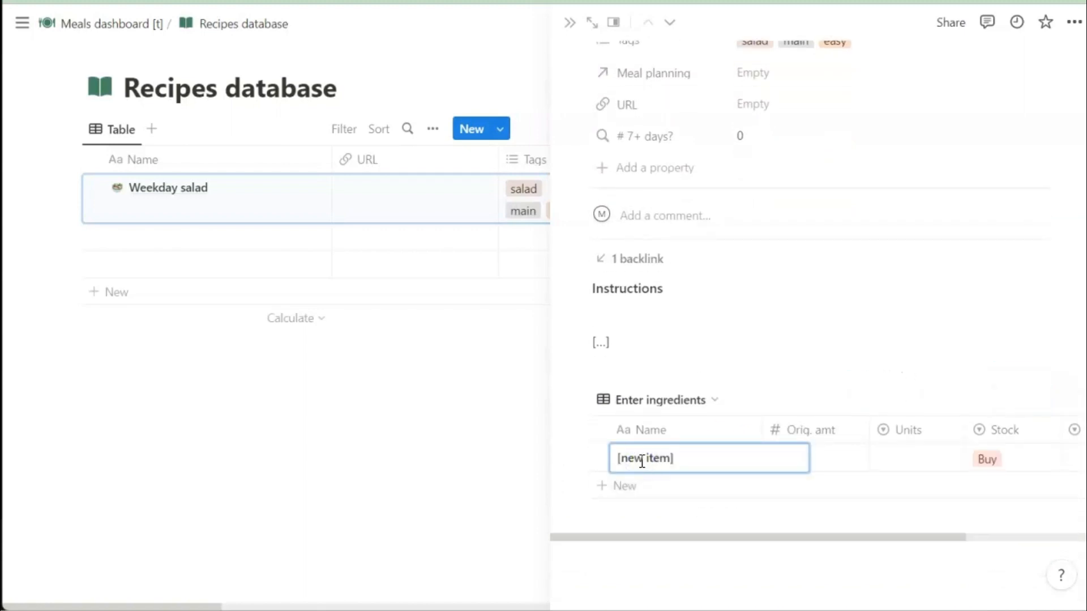
triple_click(641, 461)
text(Tomatoes)
key(Tab)
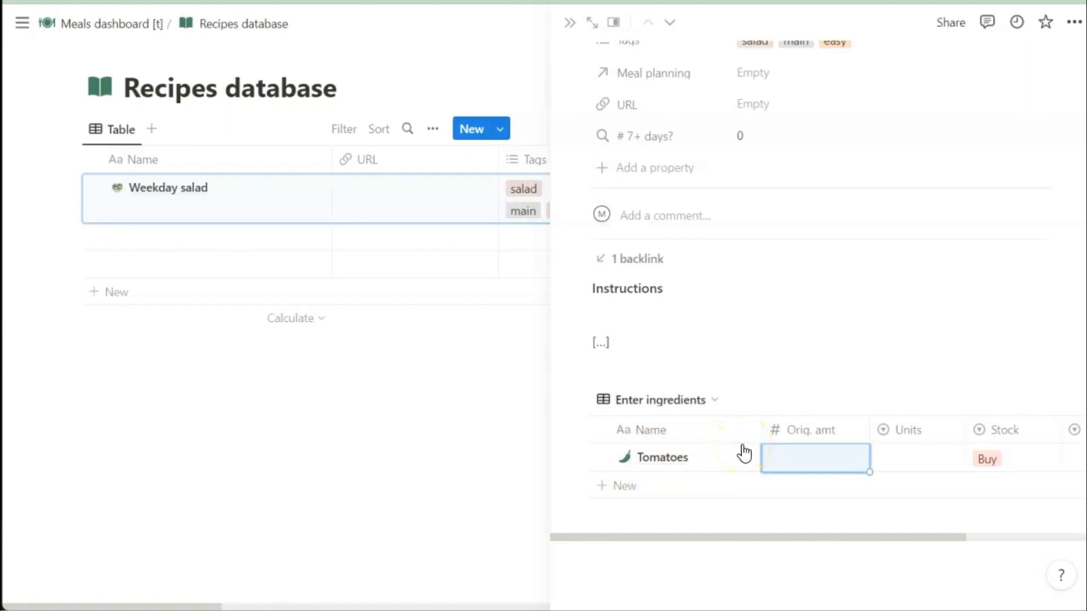
text(1)
key(Tab)
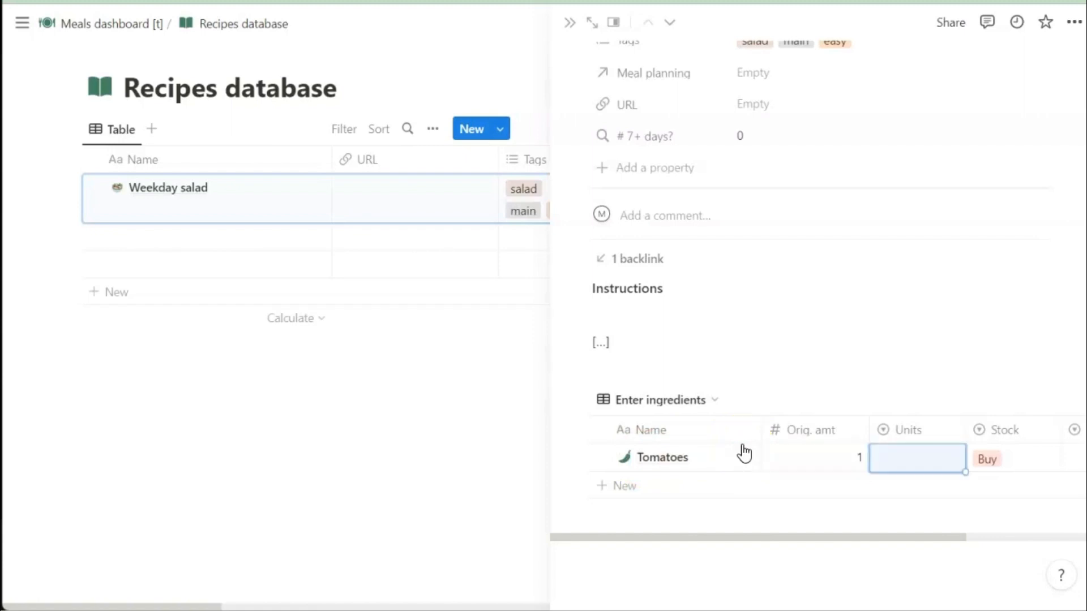
Step: Create the Units option "unit" for Tomatoes and set the ingredient's Storage to Fresh
text(unit)
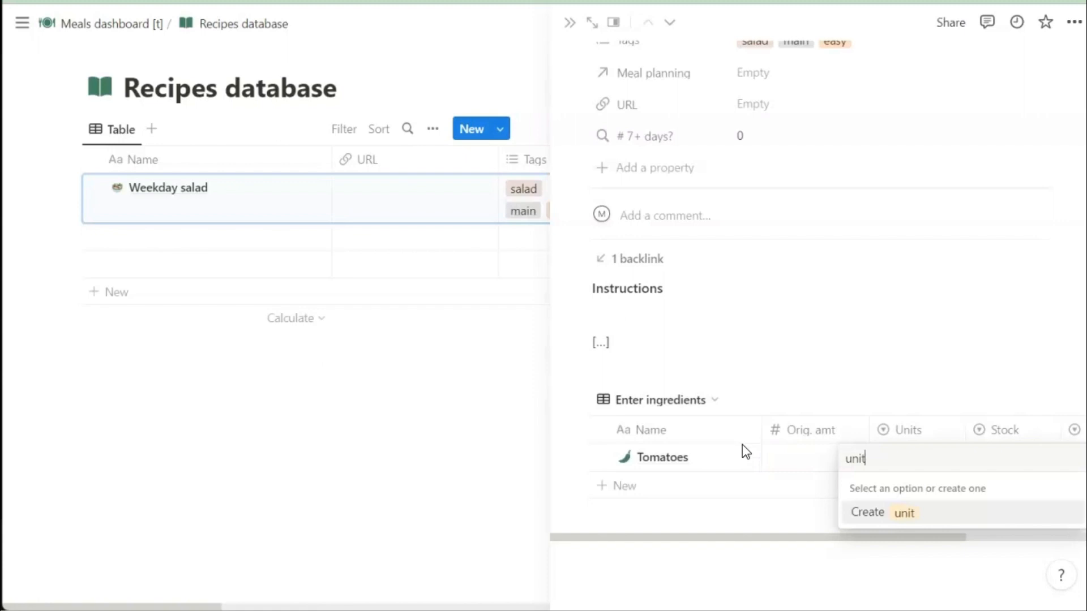
key(Return)
scroll(744, 452, right, 3)
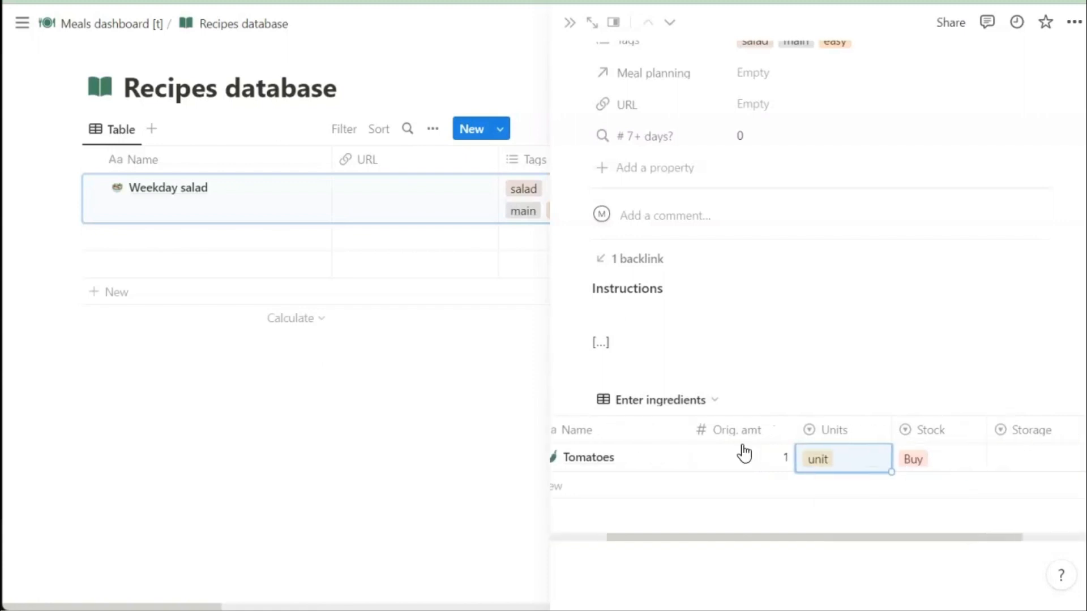
click(1025, 456)
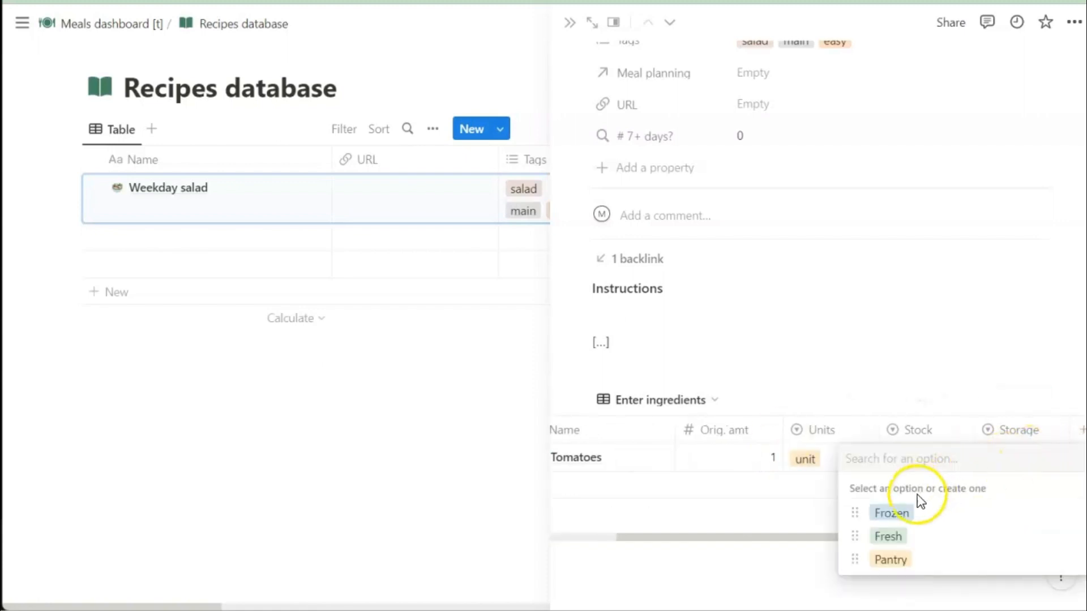
click(889, 536)
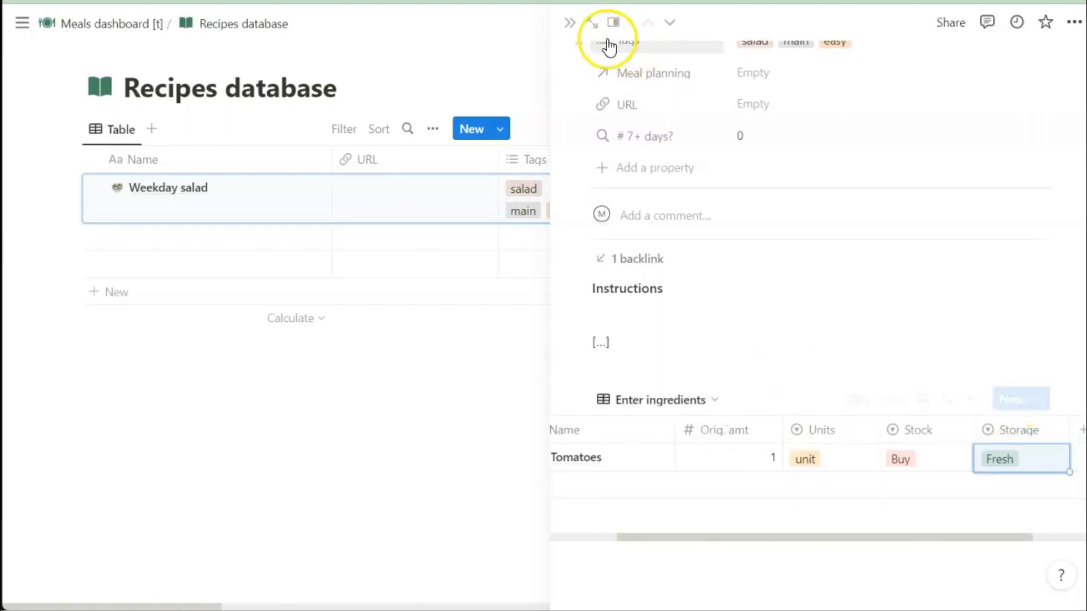
Step: Open the Weekday salad recipe as a full page and add the ingredient "Cucumber" with an Orig. amt of 0.5
click(592, 24)
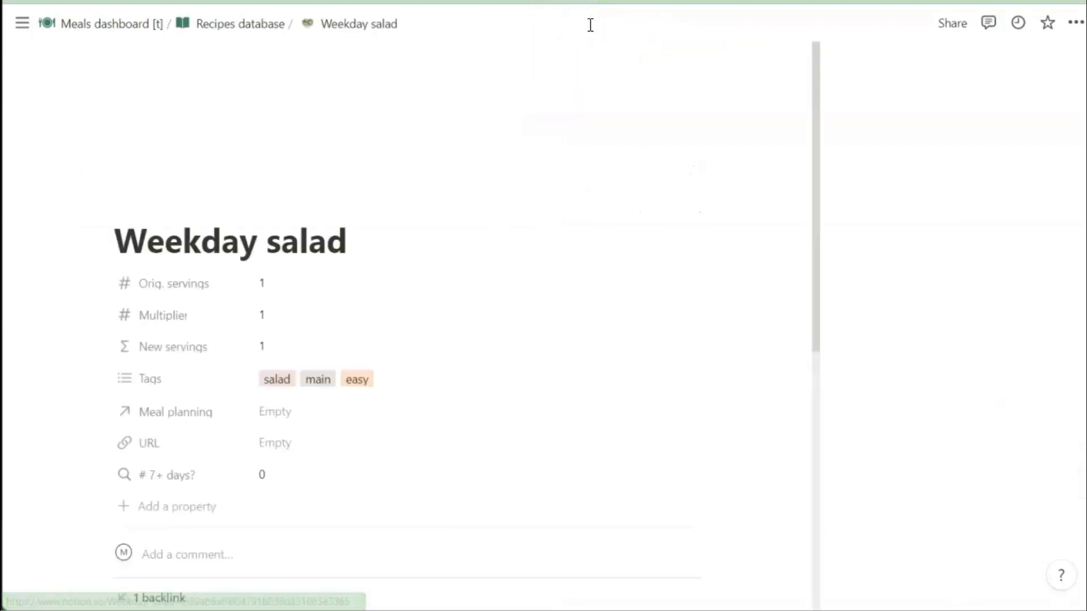
scroll(628, 340, down, 7)
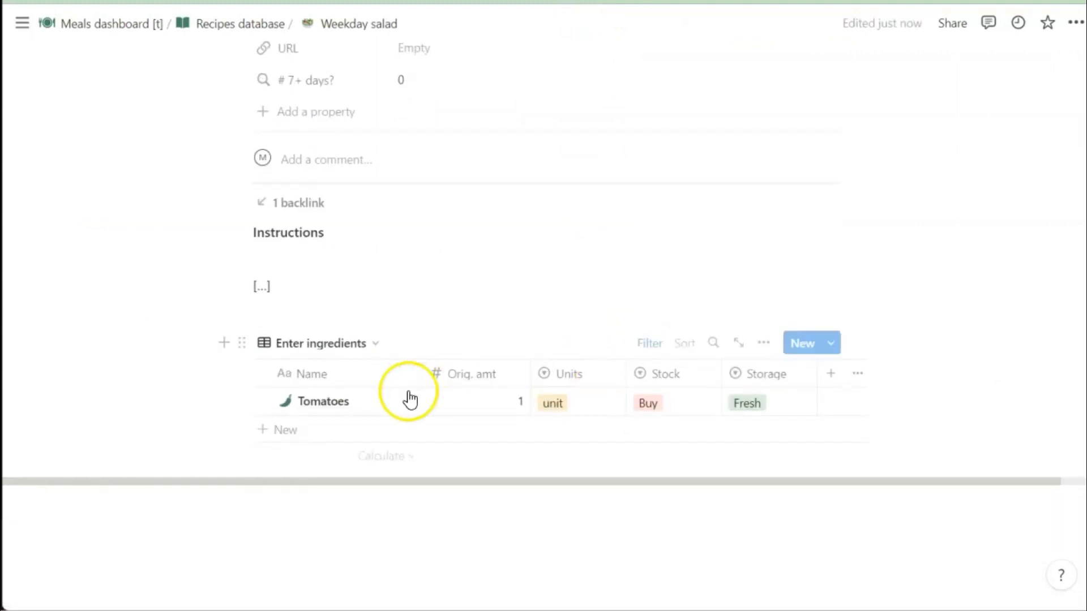
click(285, 430)
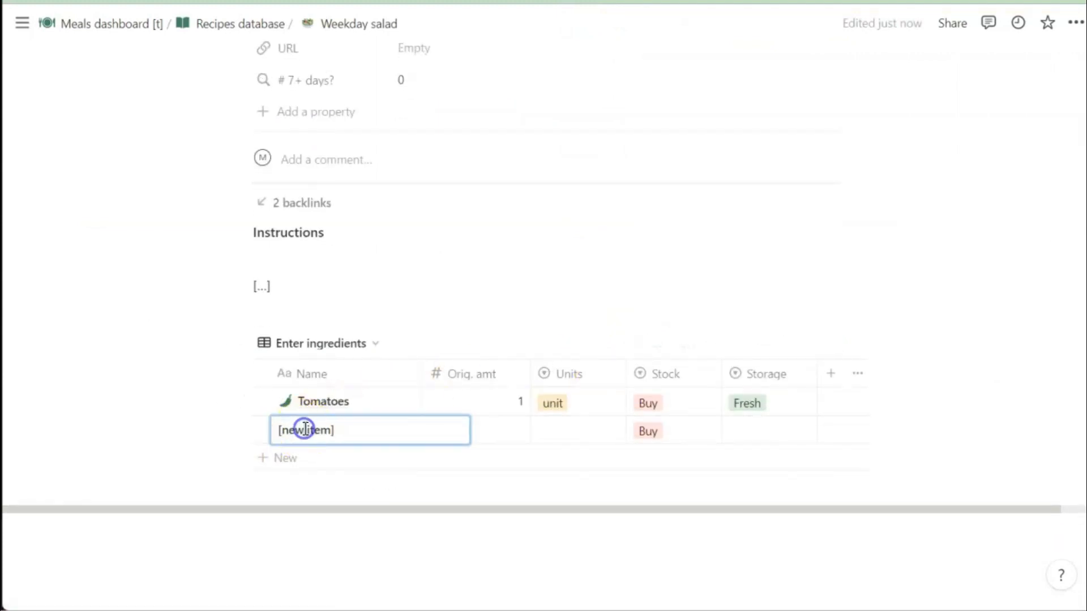
triple_click(305, 429)
text(Cucumber)
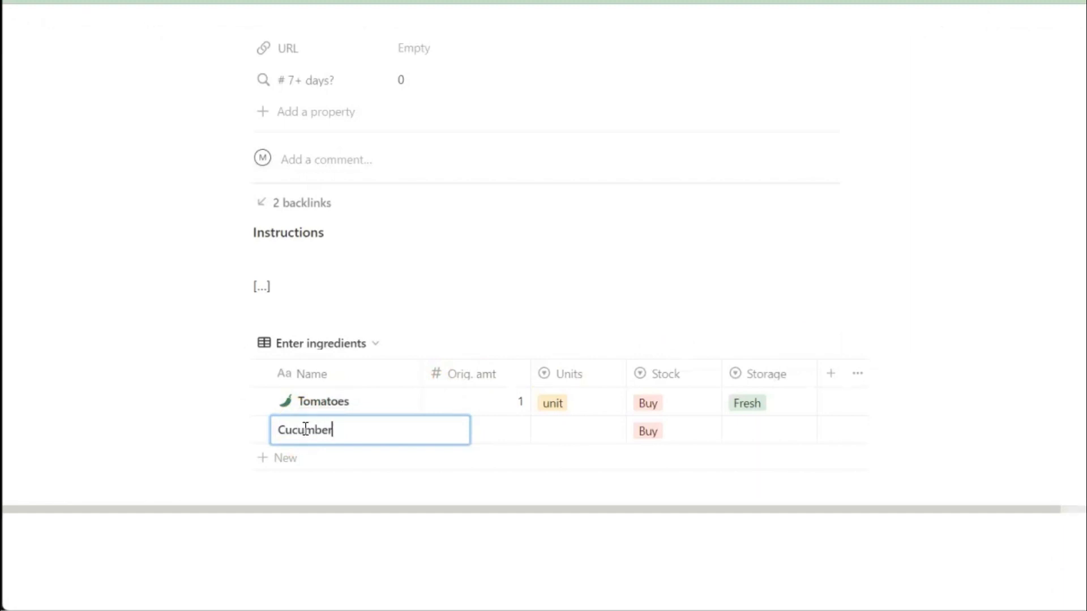
key(Tab)
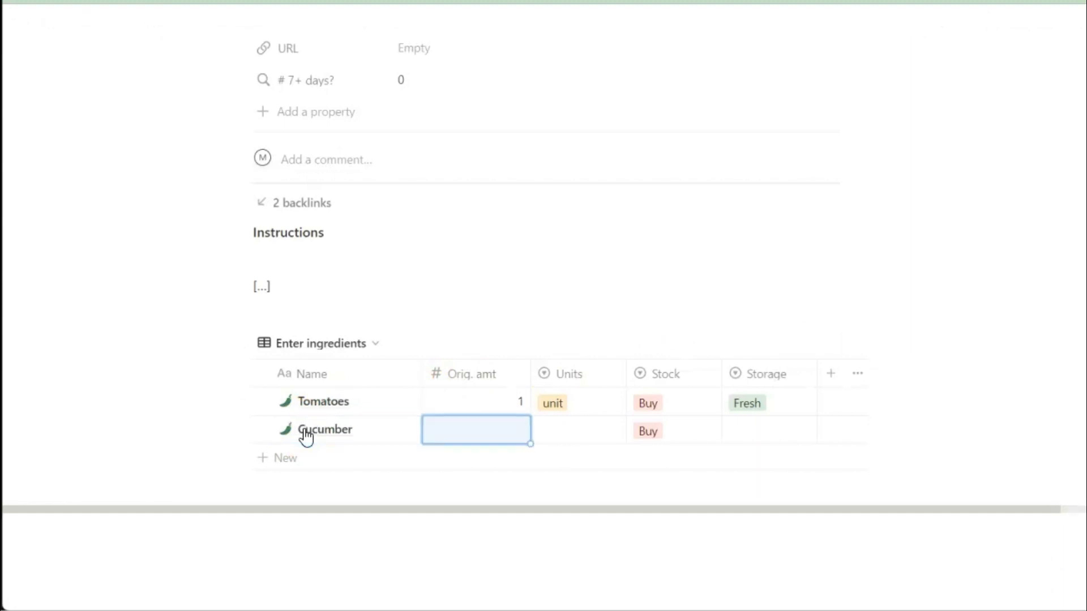
key(Return)
key(Tab)
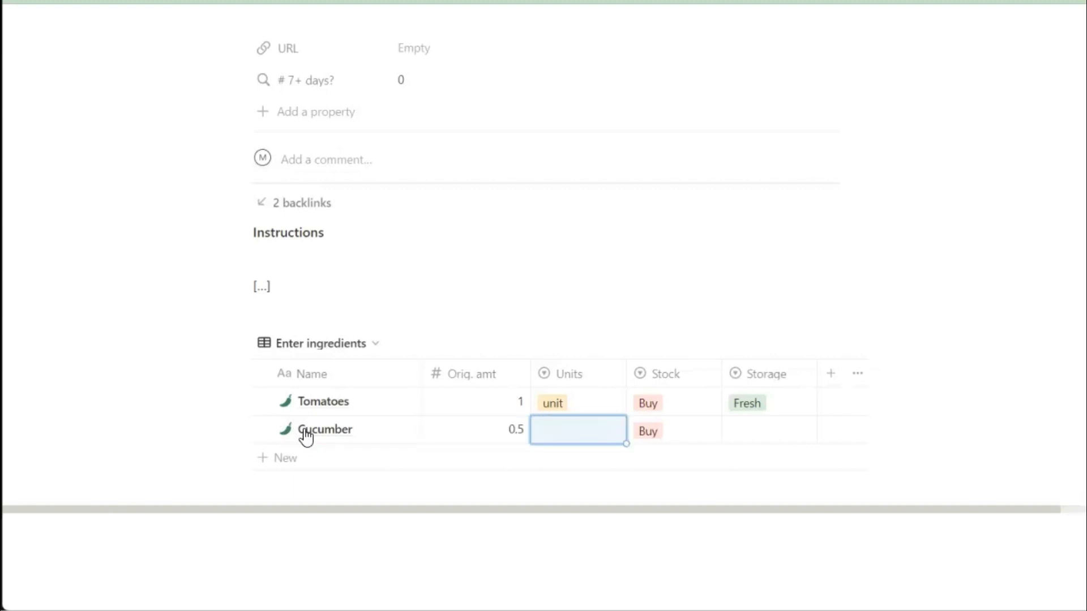
Step: Set Cucumber's Units to "unit" and its Storage to Fresh
text(unit)
key(Return)
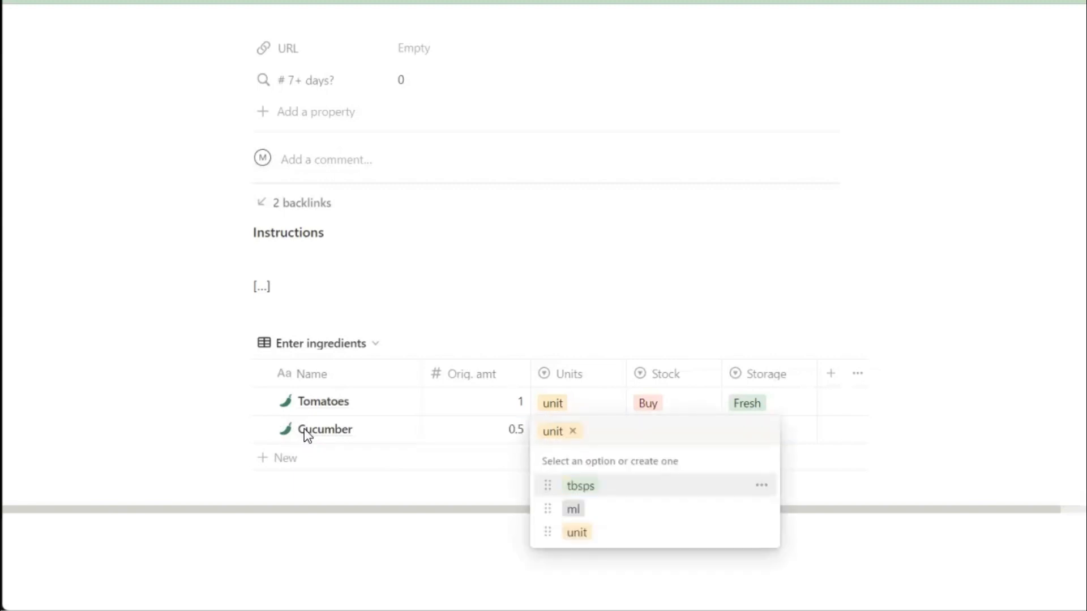
key(Escape)
key(Tab)
key(Tab)
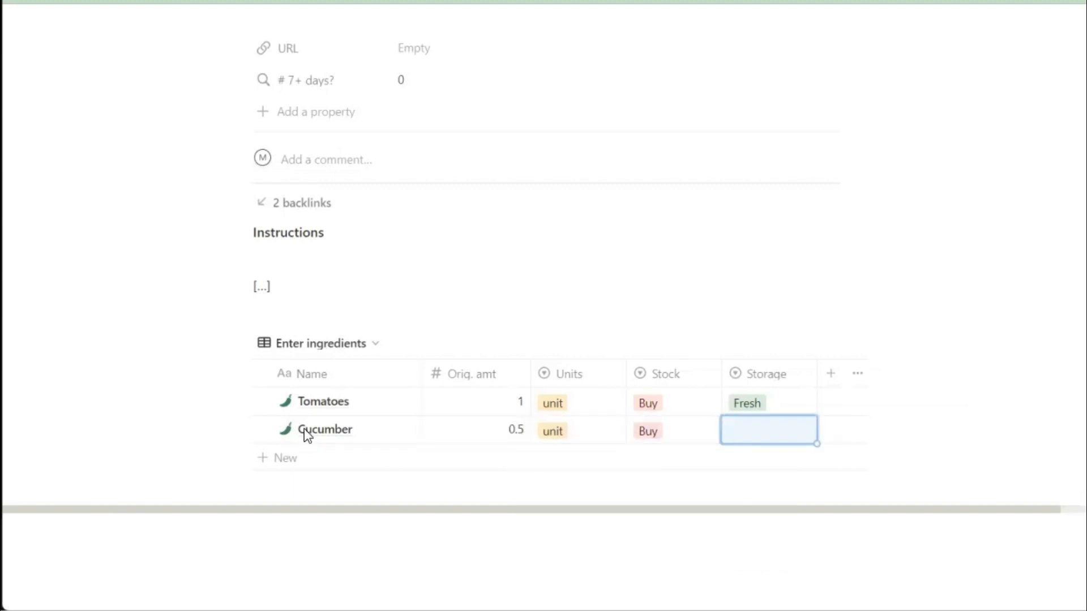
text(fr)
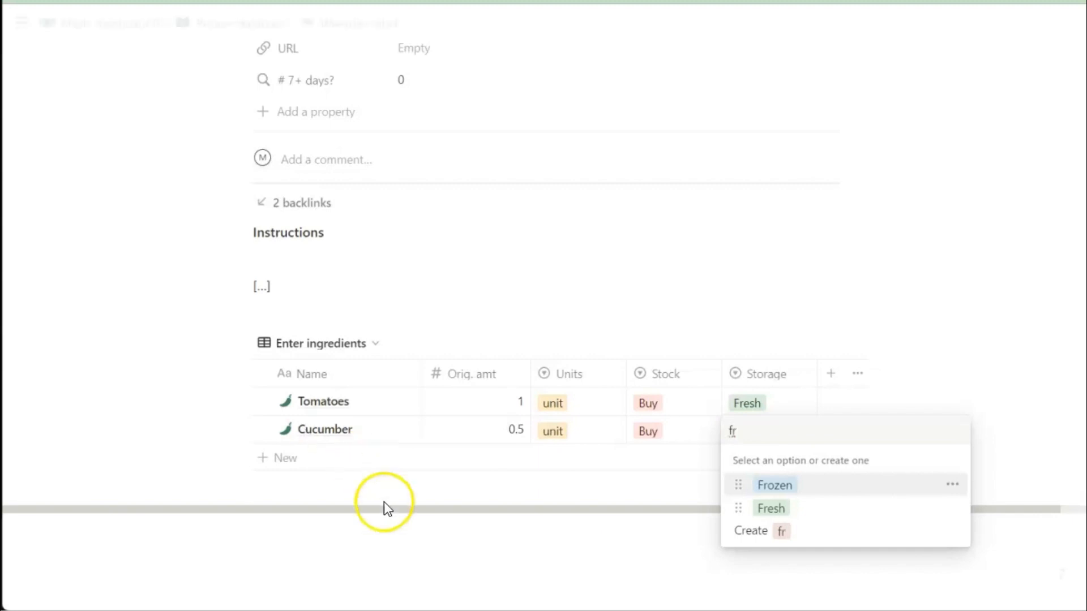
click(768, 509)
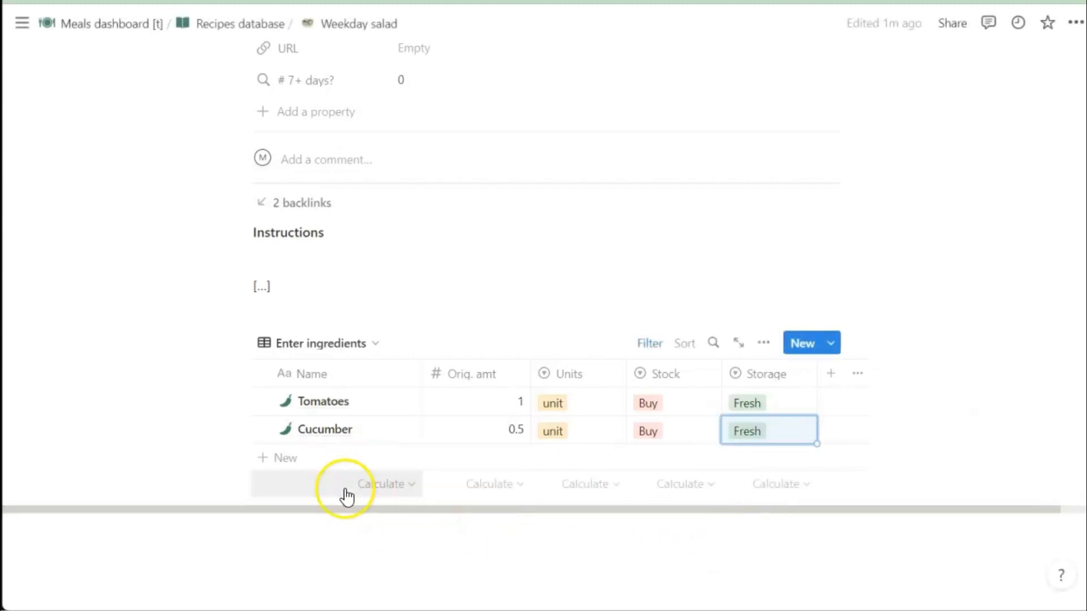
Step: Add the ingredient "Chickpeas" below Cucumber with an Orig. amt of 50
click(306, 459)
double_click(306, 458)
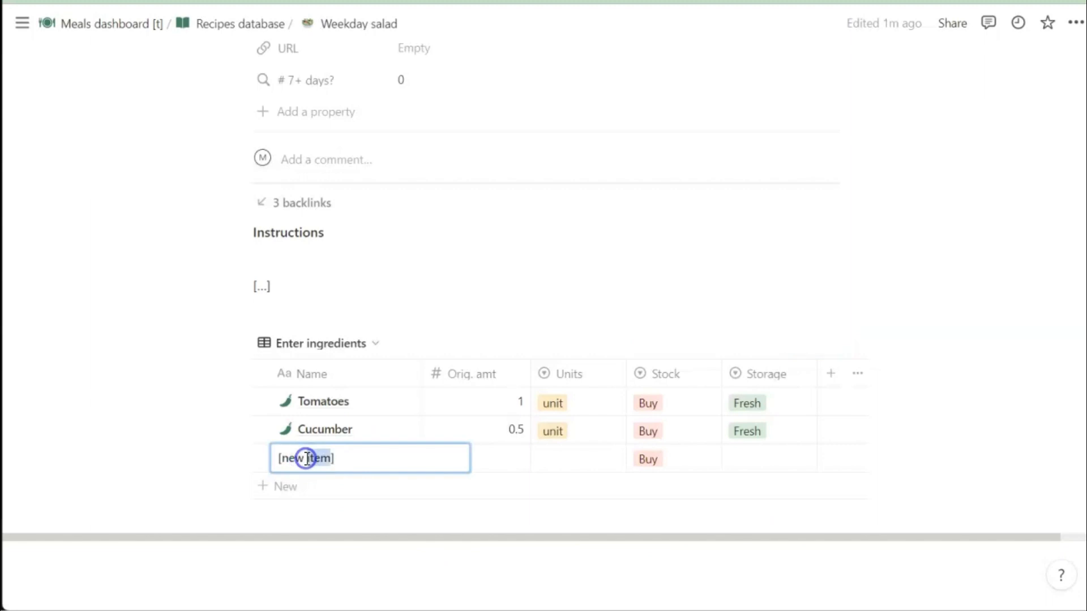
key(ctrl+a)
text(Chickp)
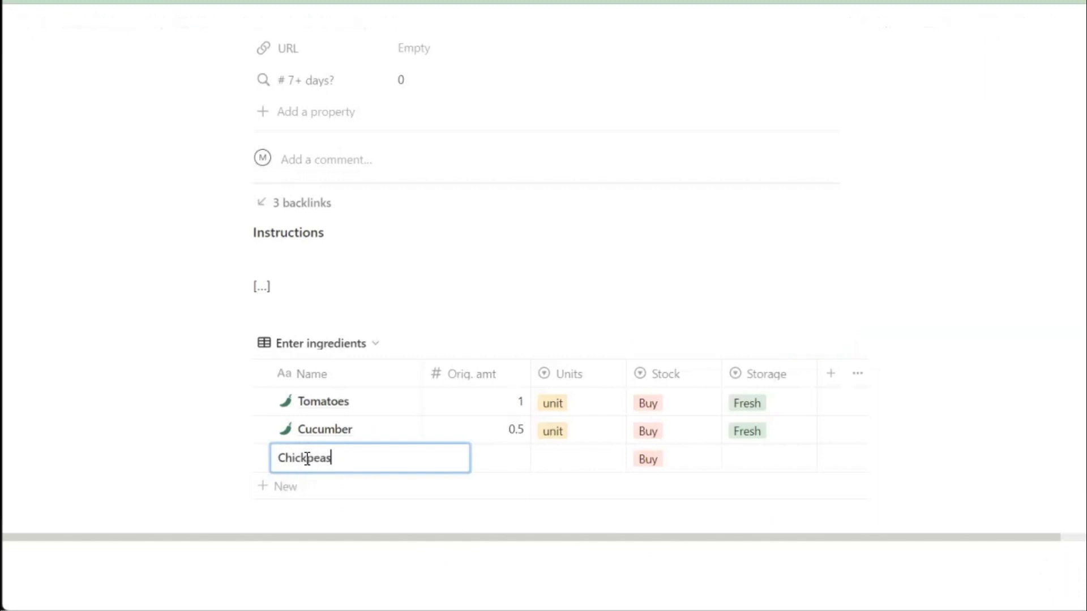
key(Tab)
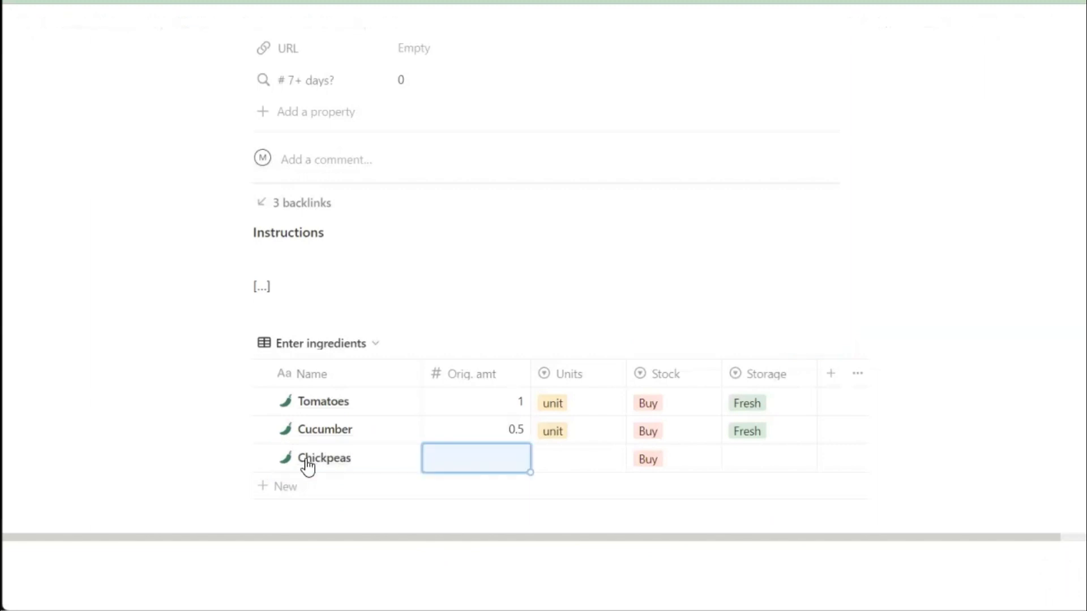
text(50g)
key(BackSpace)
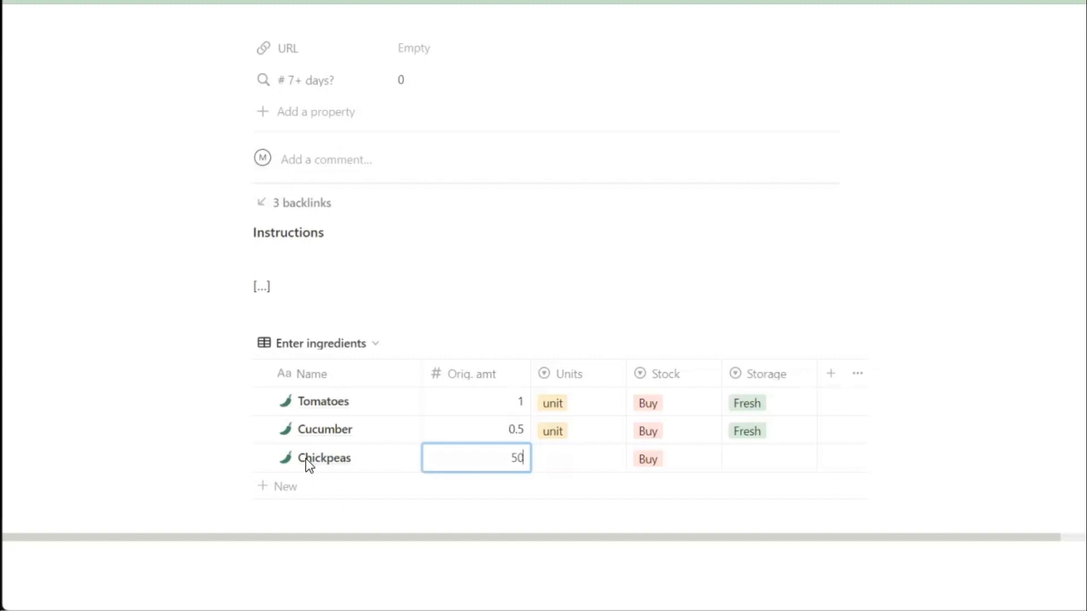
key(Tab)
Step: Complete the Chickpeas row with the new Units option "gm", Stock set to In stock and Storage set to Pantry
text(g)
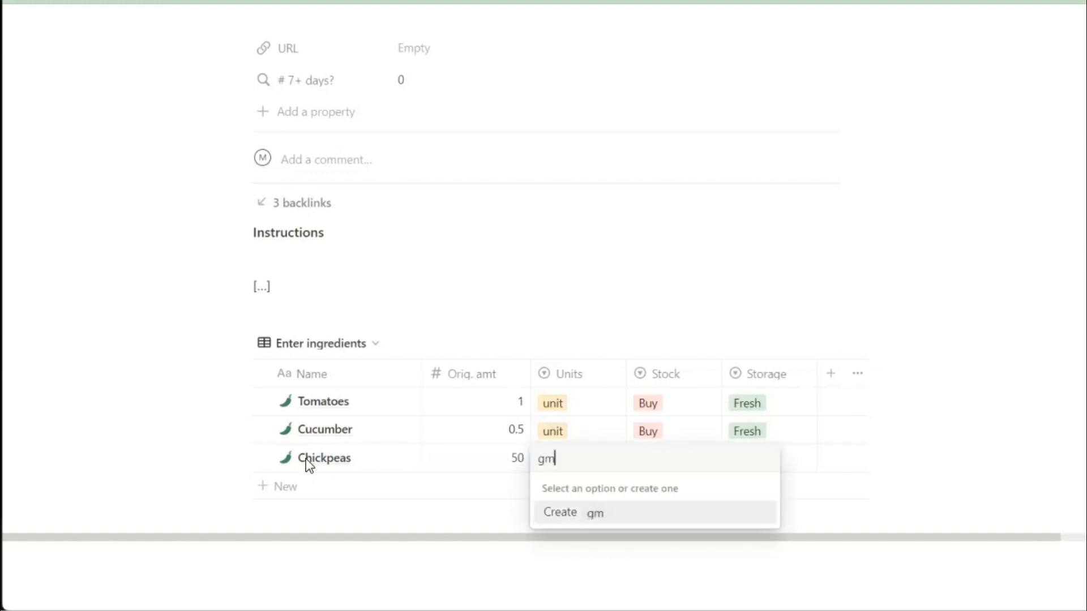
key(Return)
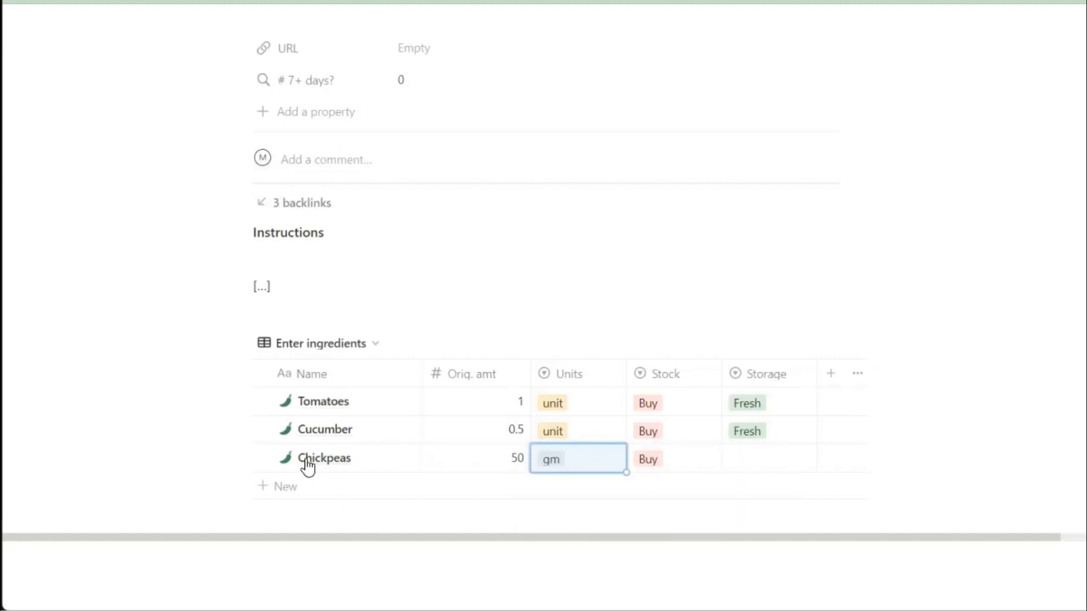
key(Right)
text(in)
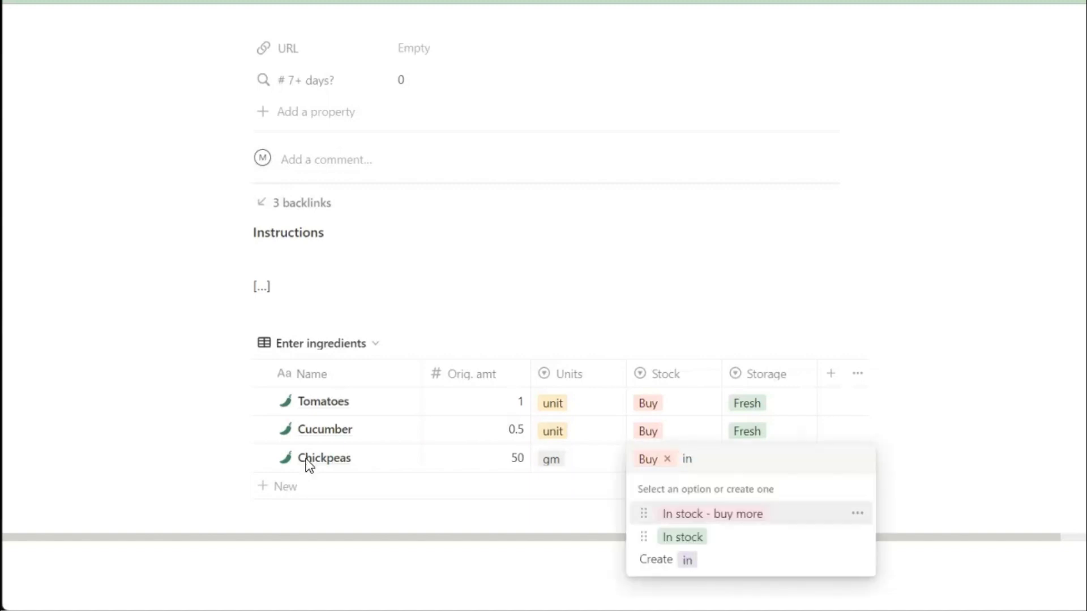
click(682, 538)
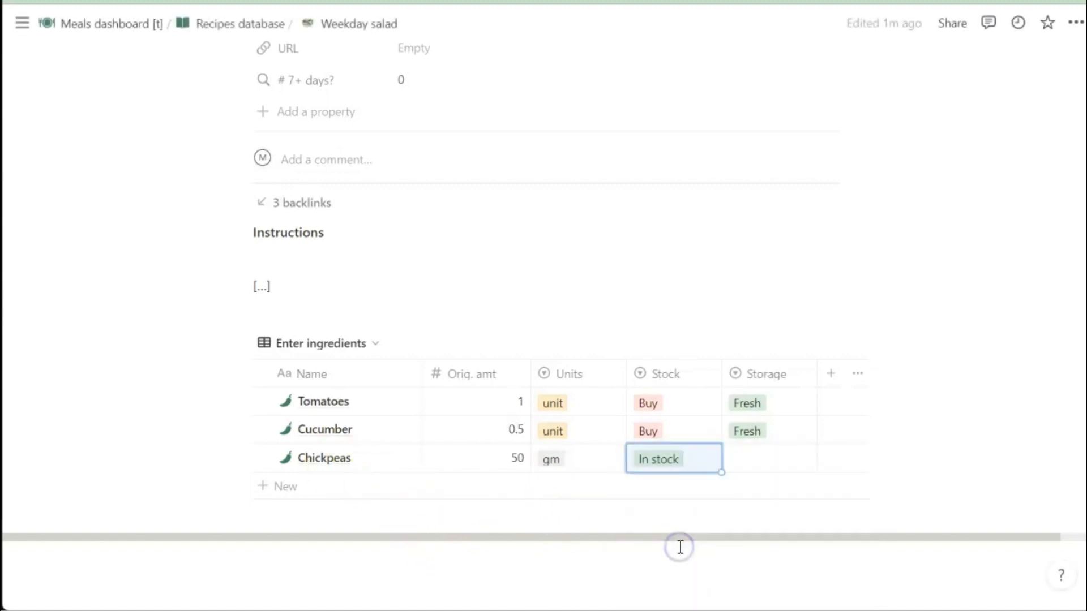
click(763, 470)
click(771, 558)
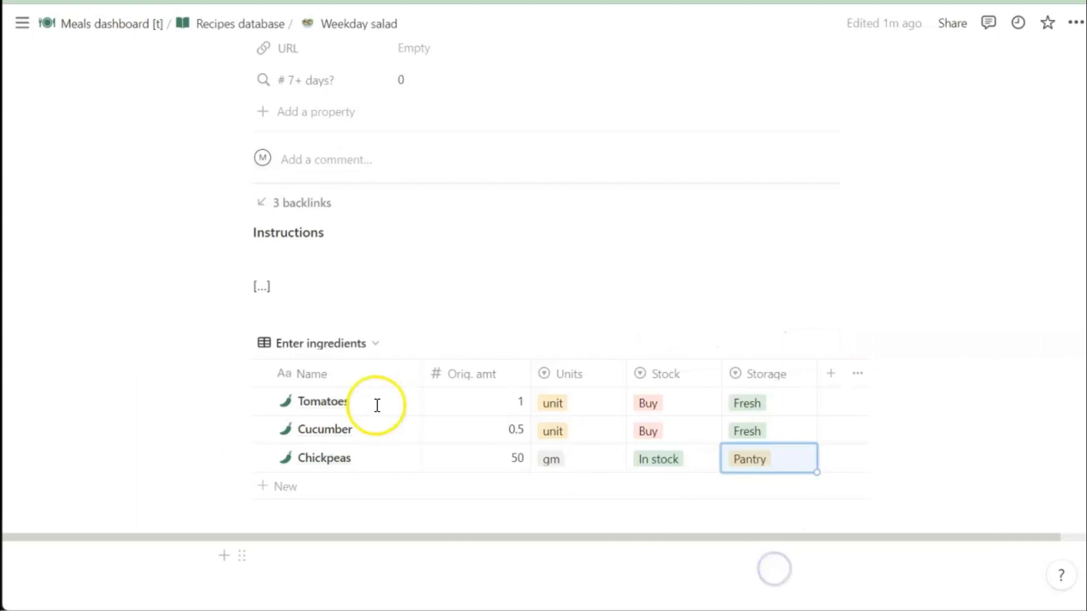
Step: Add the ingredient "Tuna (canned)" below Chickpeas with an Orig. amt of 50 and Units set to "gm"
click(280, 491)
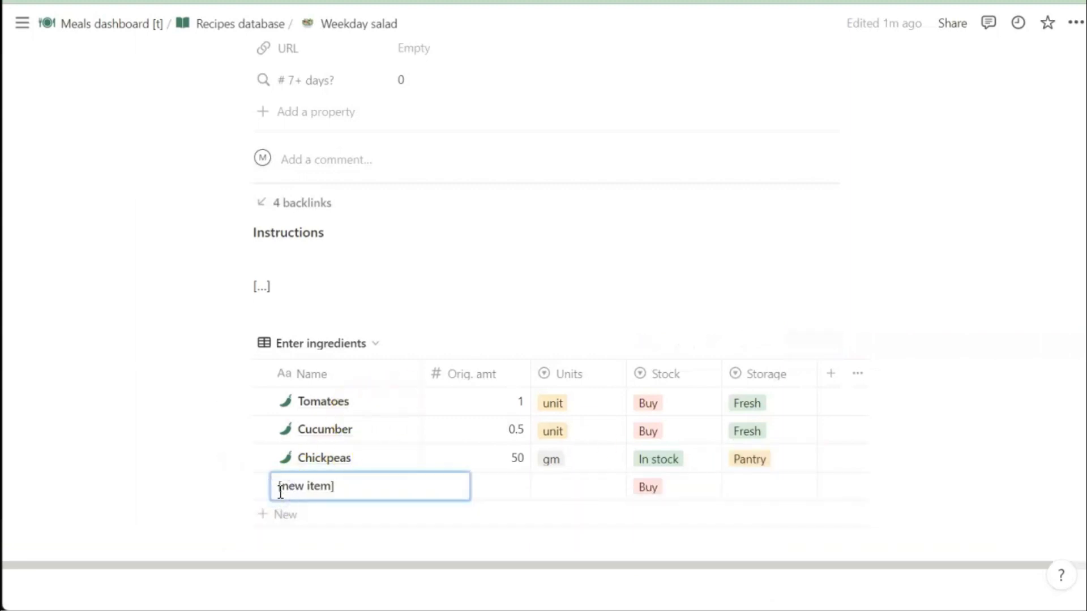
text(Tuna (canned)
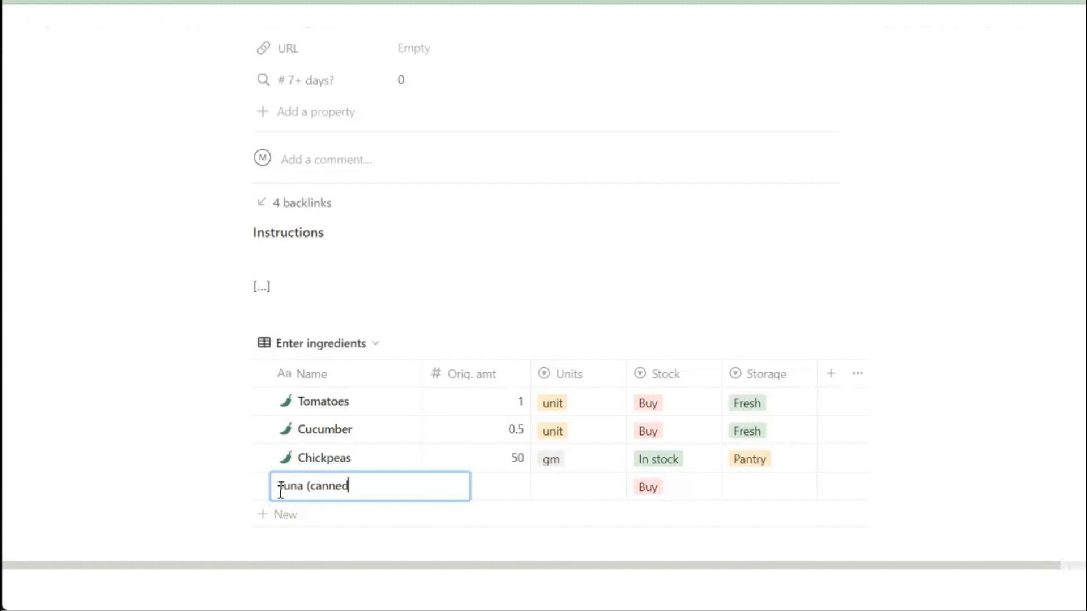
key(Tab)
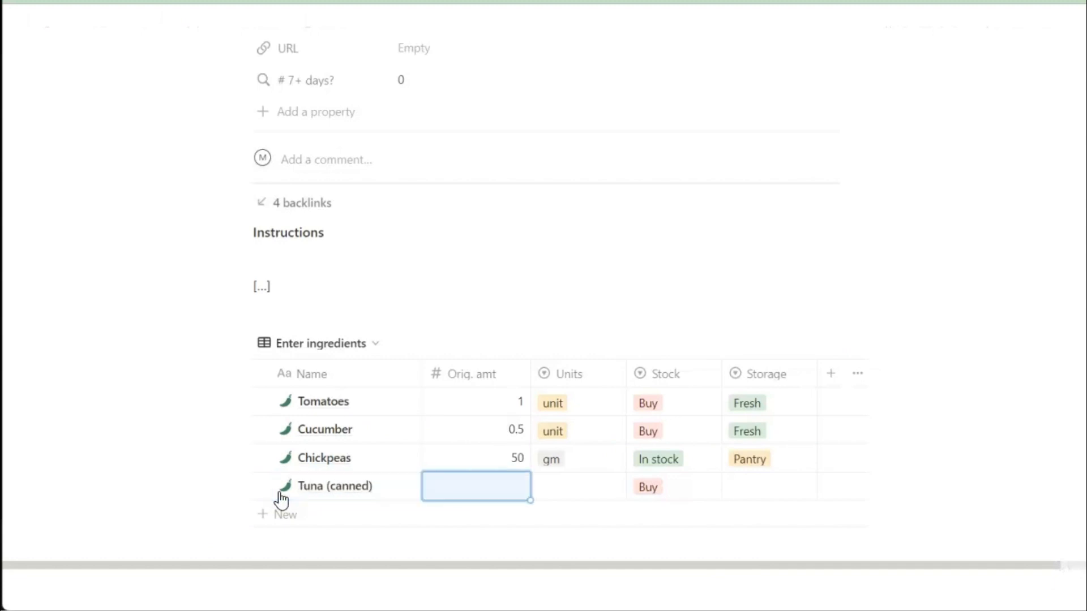
text(50g)
key(Tab)
text(gm)
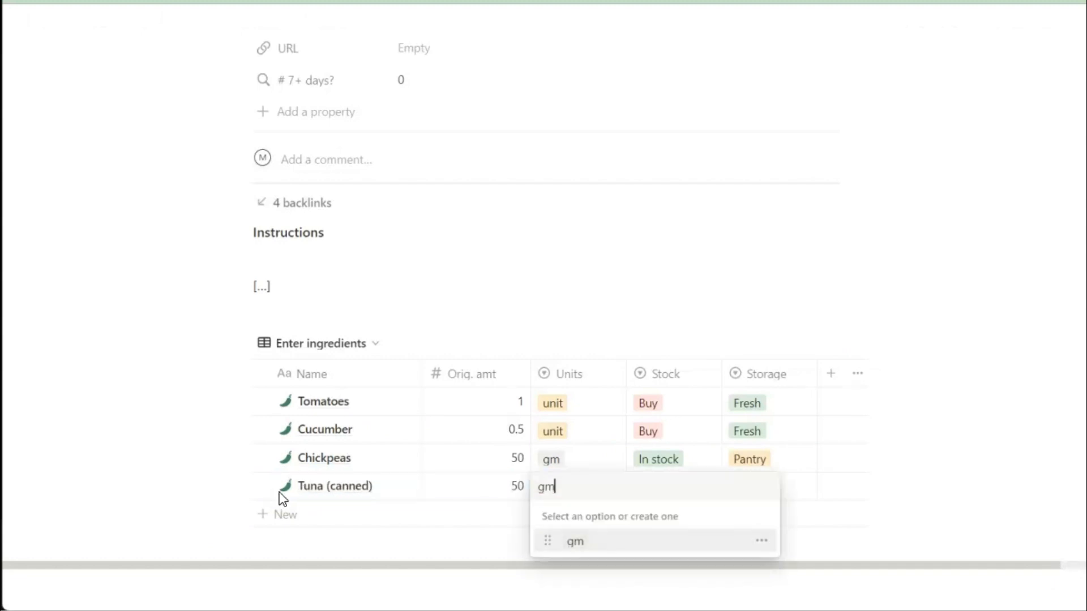
key(Return)
key(Escape)
Step: Set Tuna (canned)'s Stock to In stock and its Storage to Pantry
key(Tab)
text(in)
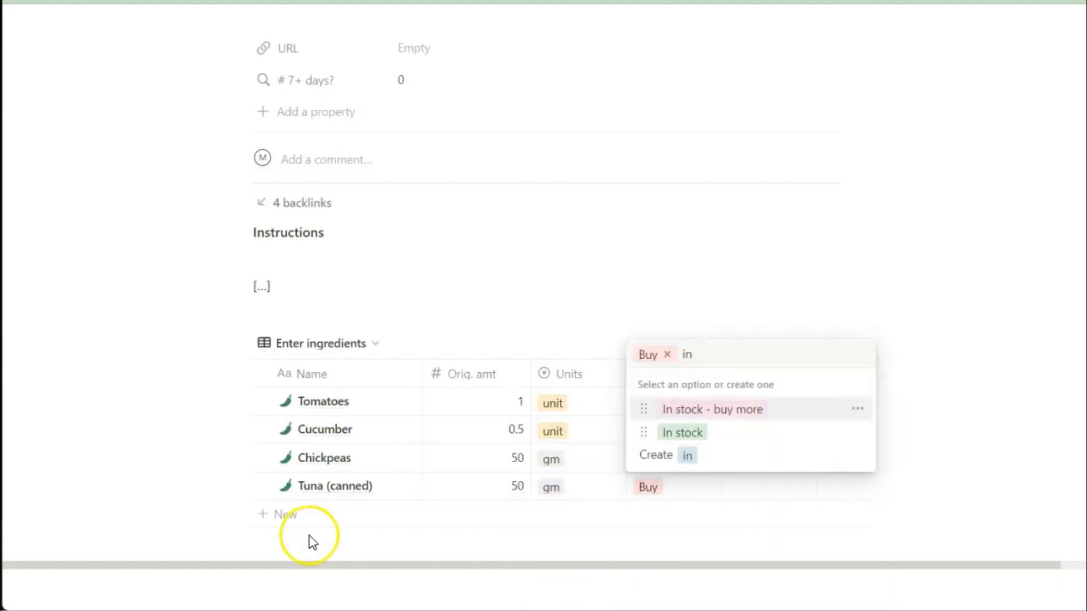
click(679, 435)
key(Tab)
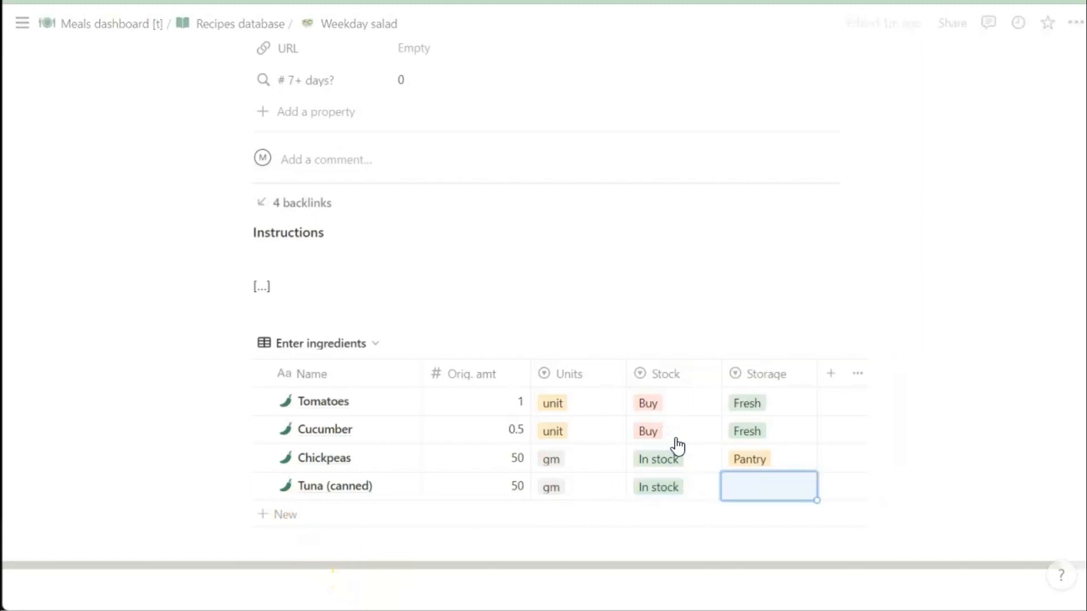
text(pan)
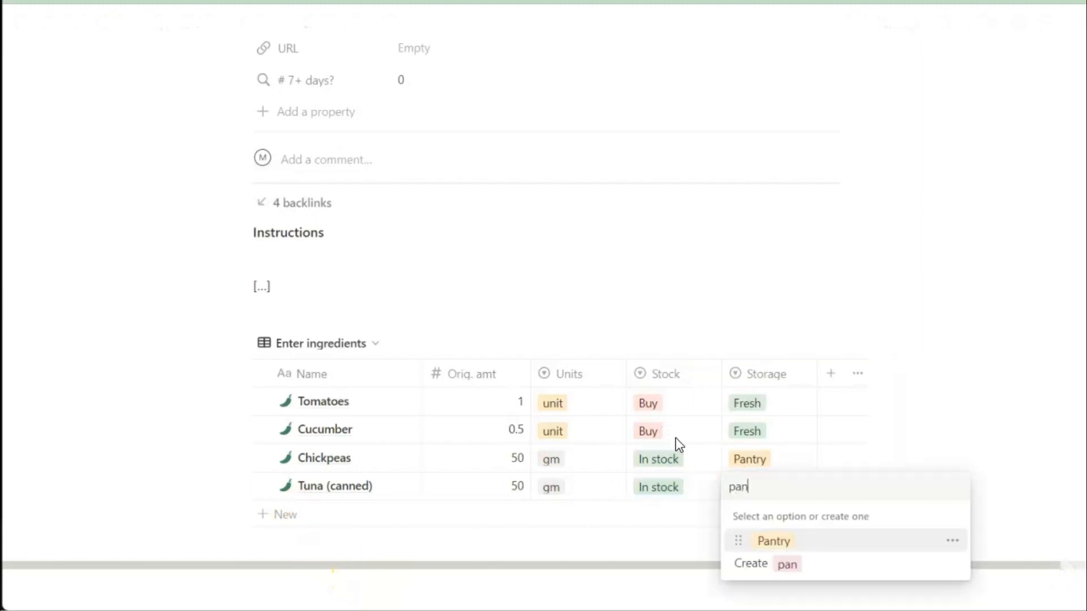
click(775, 545)
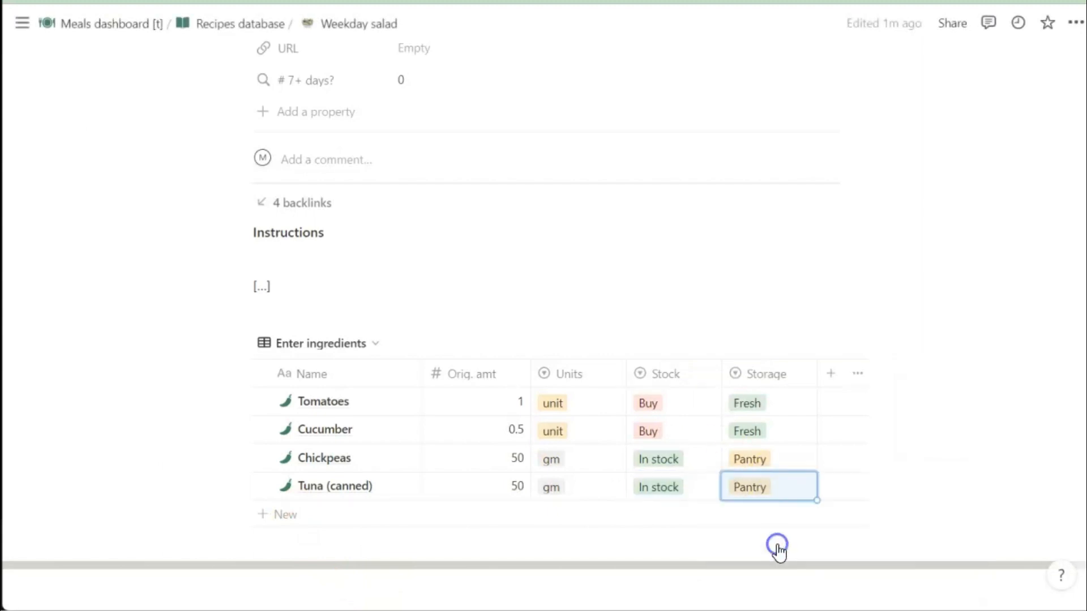
Step: Add the ingredient "Vinaigrette" below Tuna (canned) with an Orig. amt of 10
click(359, 512)
triple_click(359, 512)
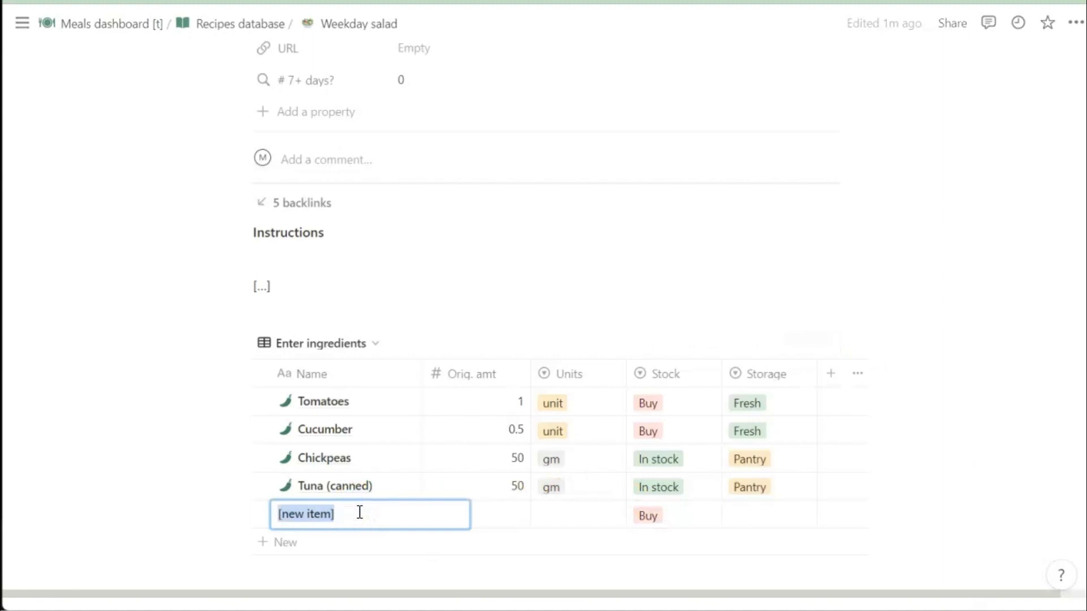
text(Vinaigre)
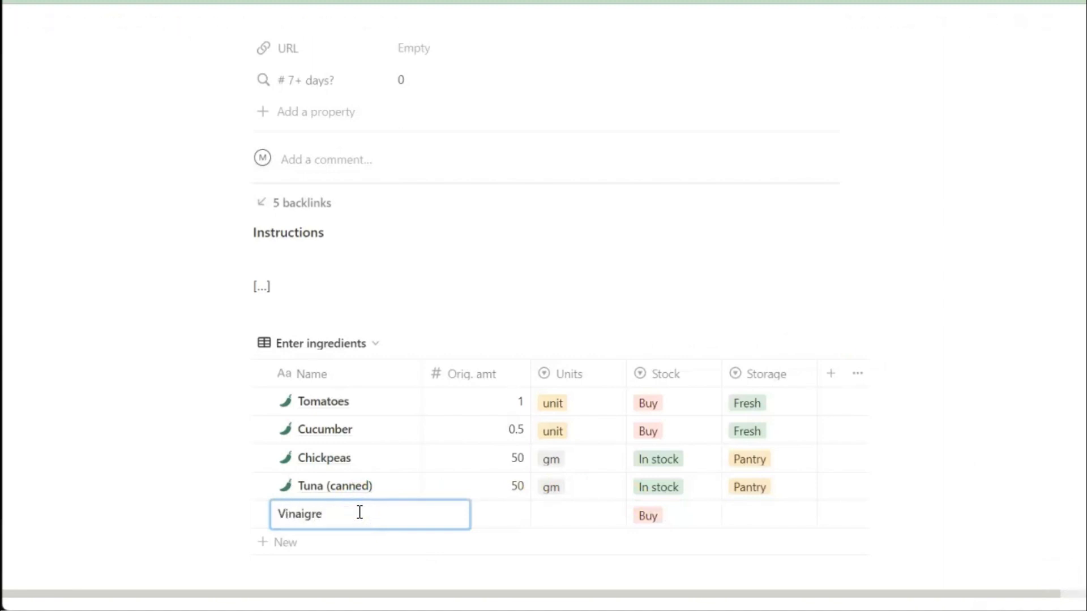
text(tte)
key(Tab)
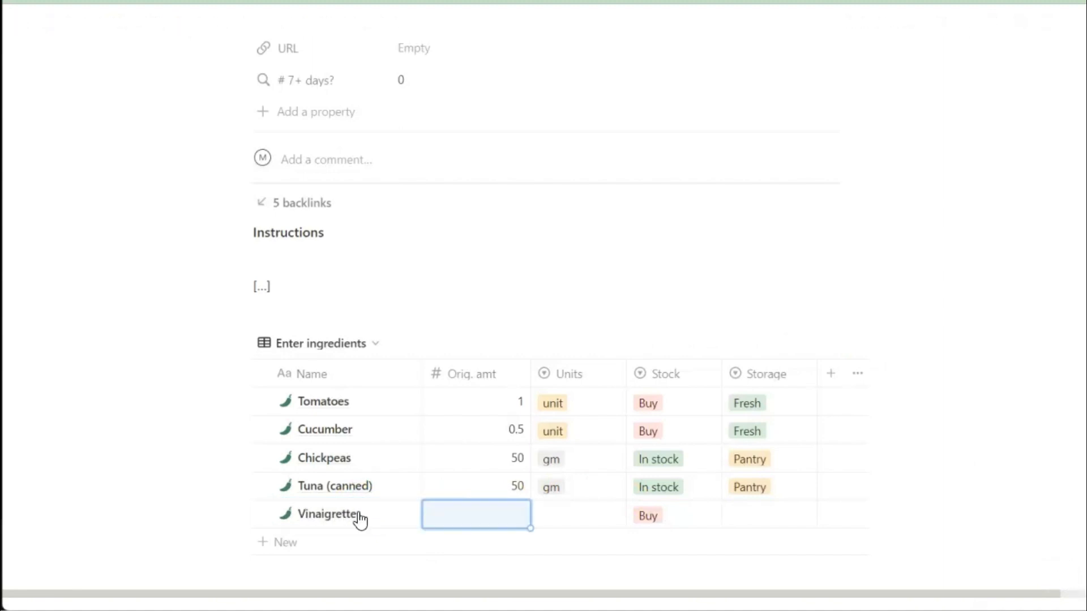
text(1)
key(Tab)
key(shift+Tab)
key(Return)
text(0)
key(Tab)
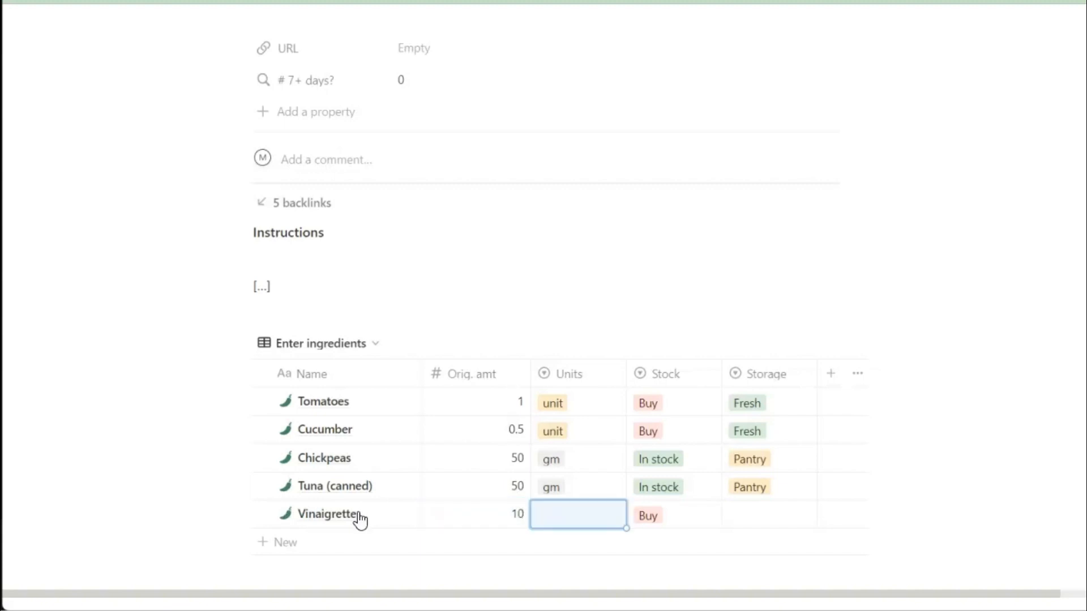
Step: Complete the Vinaigrette row with Units "ml", Stock set to In stock and Storage set to Fresh
text(ml)
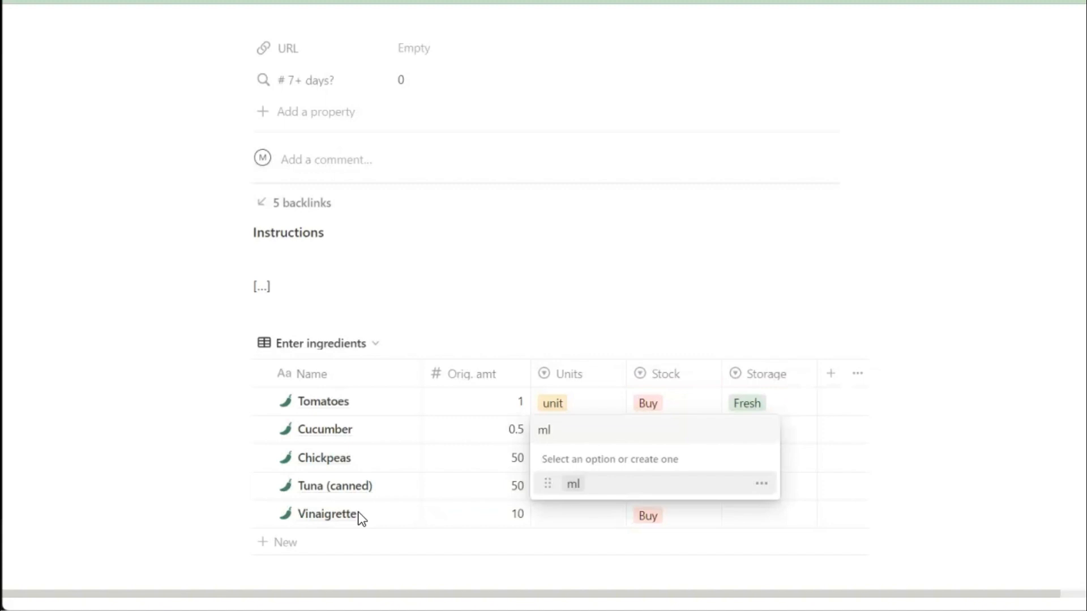
click(613, 487)
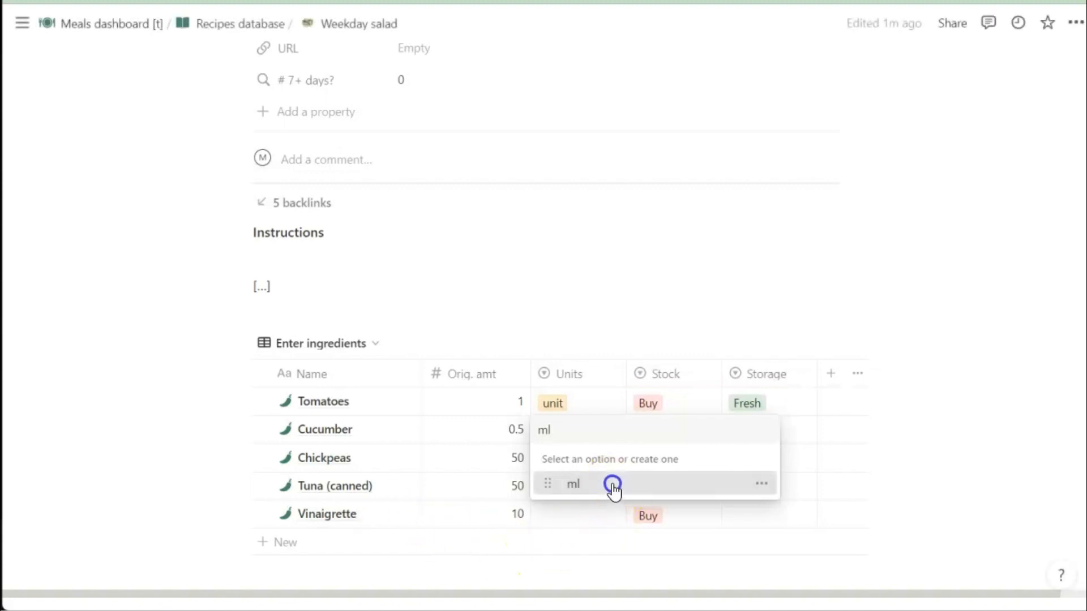
click(668, 525)
click(687, 488)
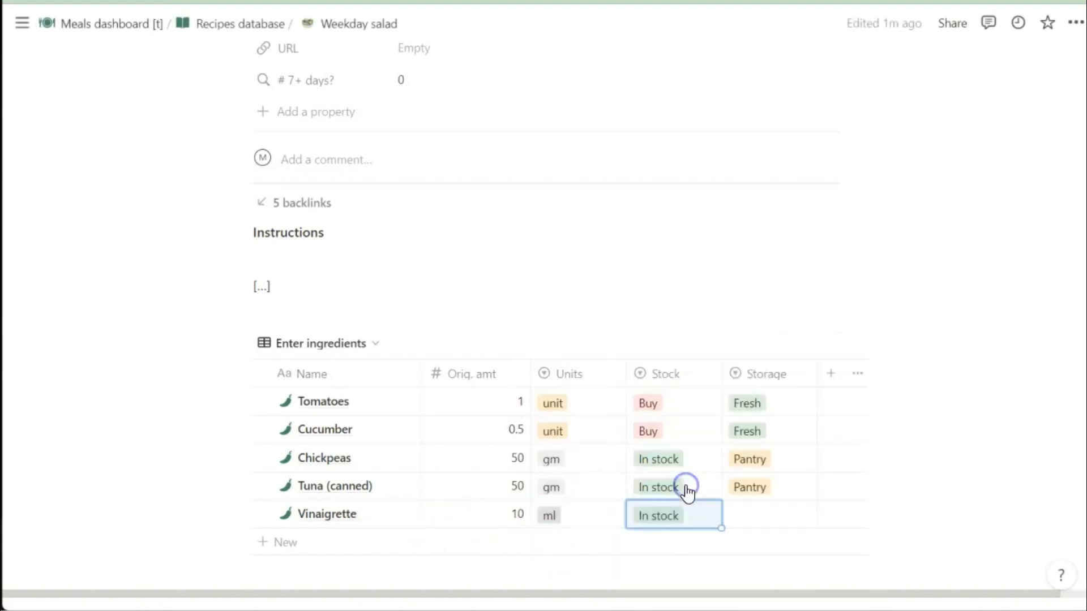
click(753, 514)
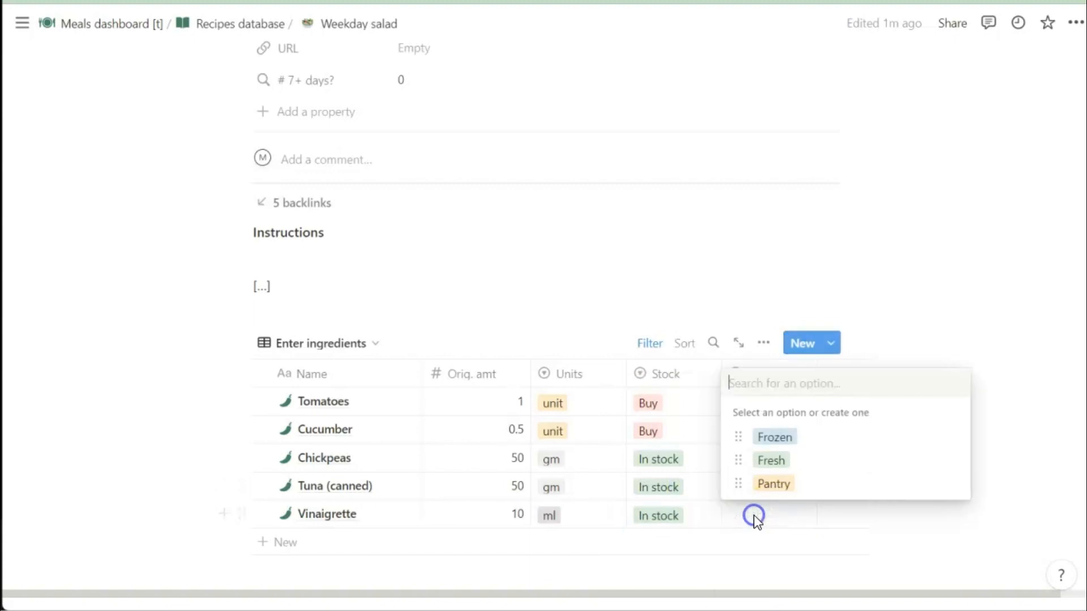
click(773, 463)
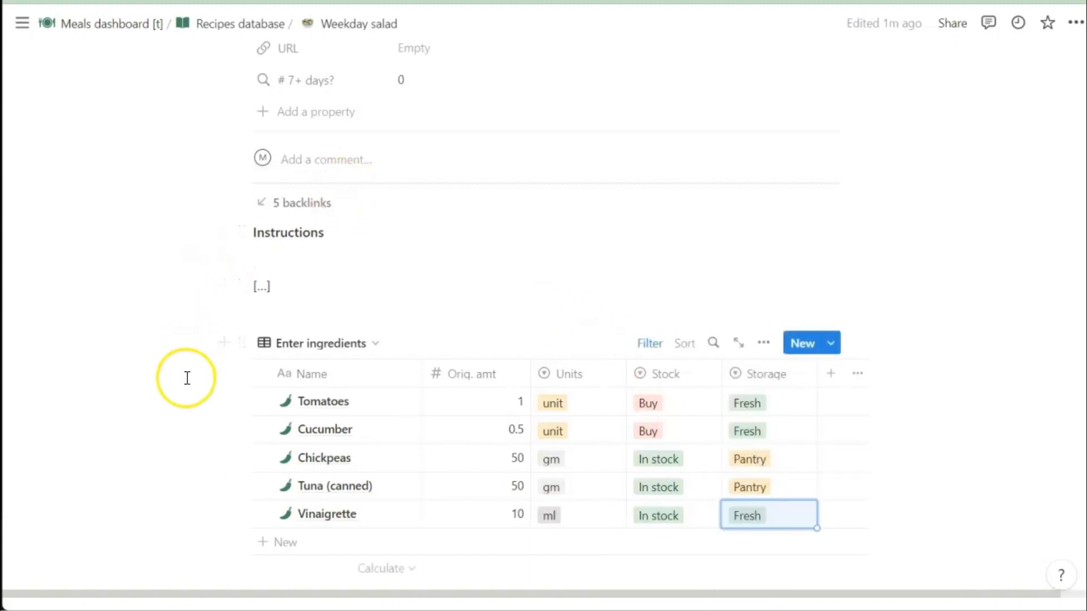
Step: Open the Ingredients database from the Meals dashboard and delete the three blank rows above Vinaigrette
scroll(186, 378, up, 7)
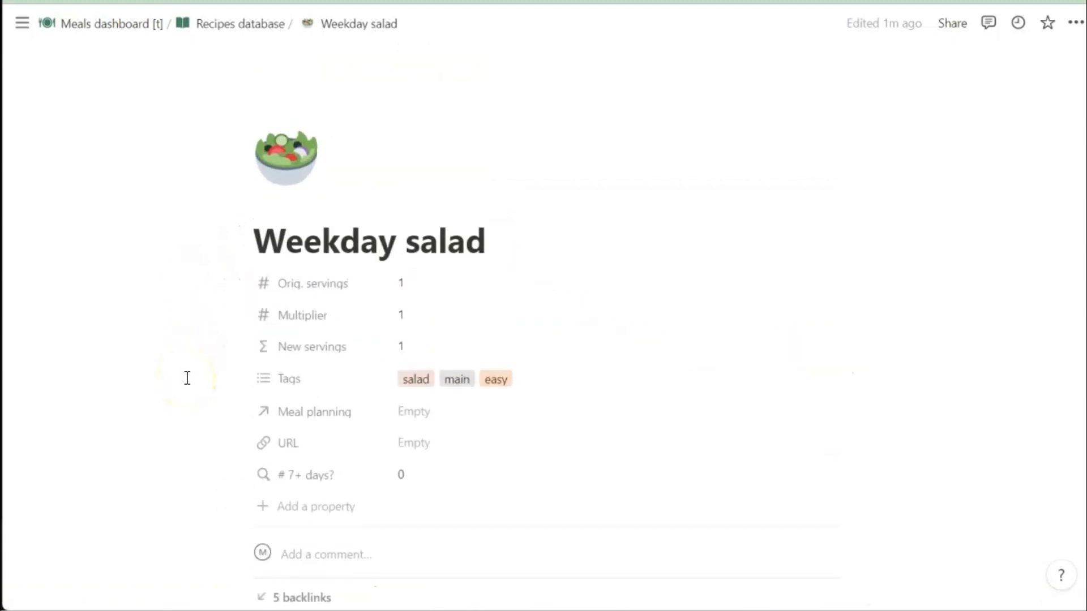
click(126, 35)
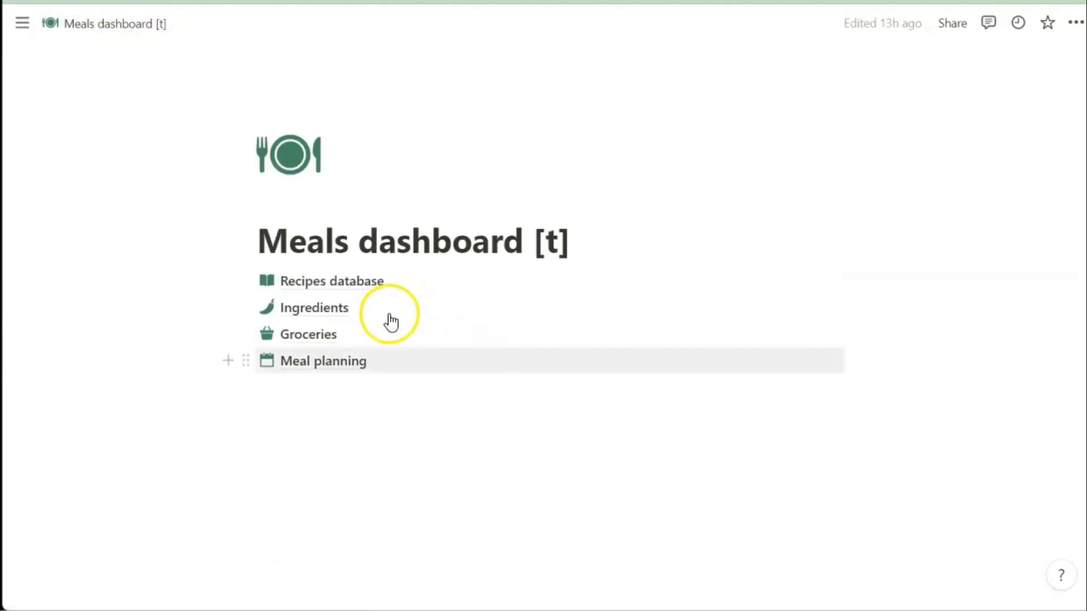
click(330, 310)
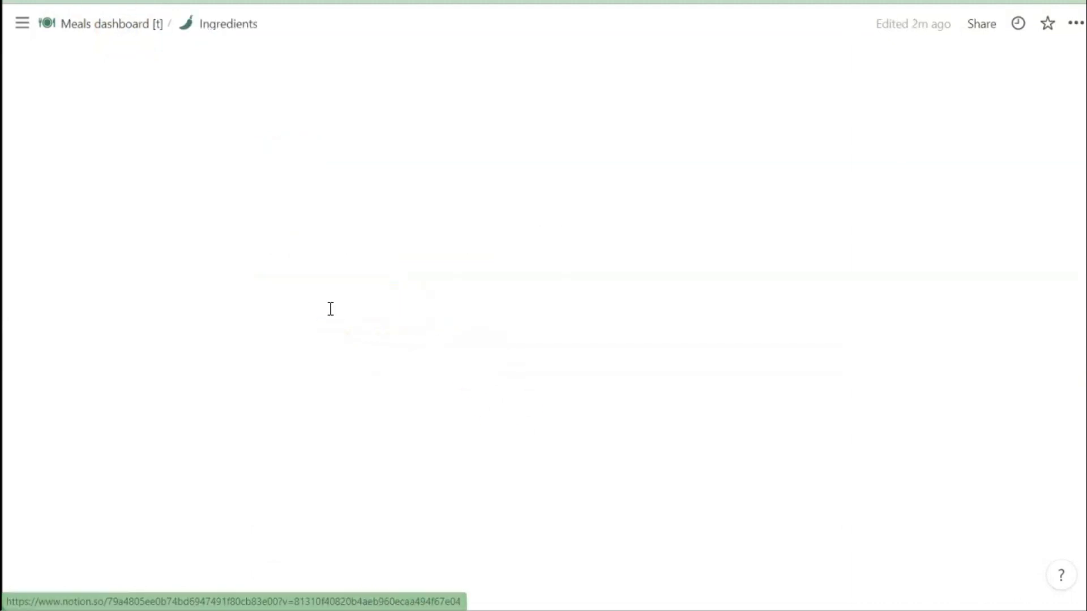
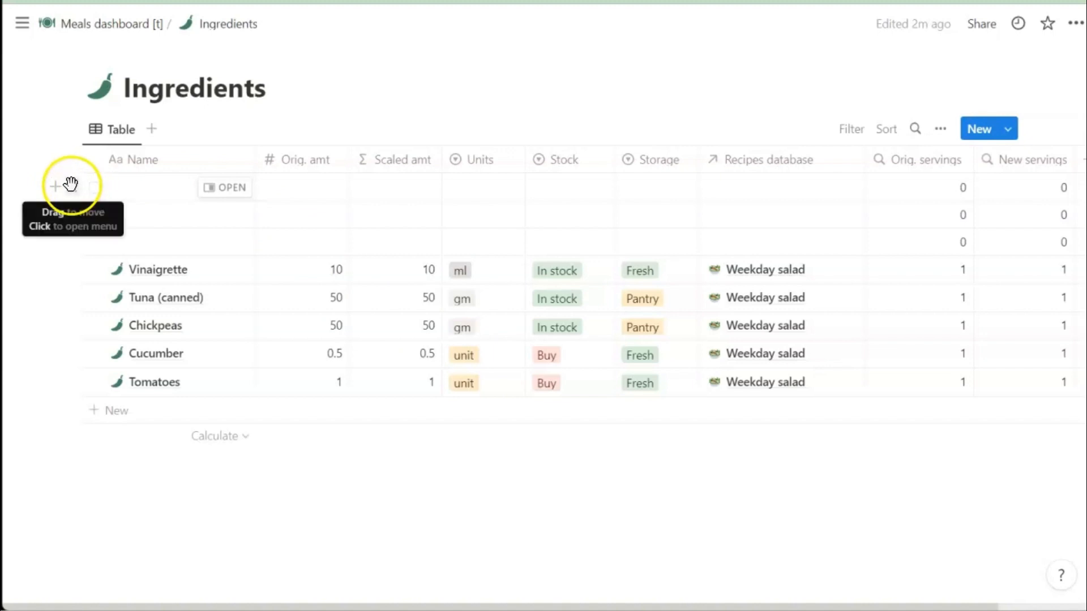
click(73, 186)
click(137, 113)
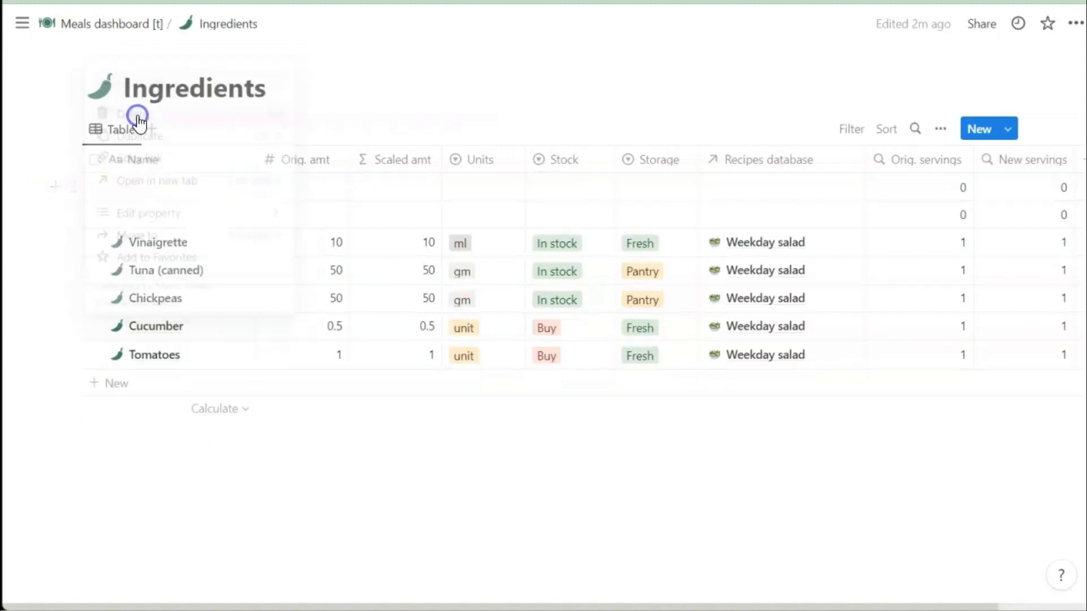
click(71, 190)
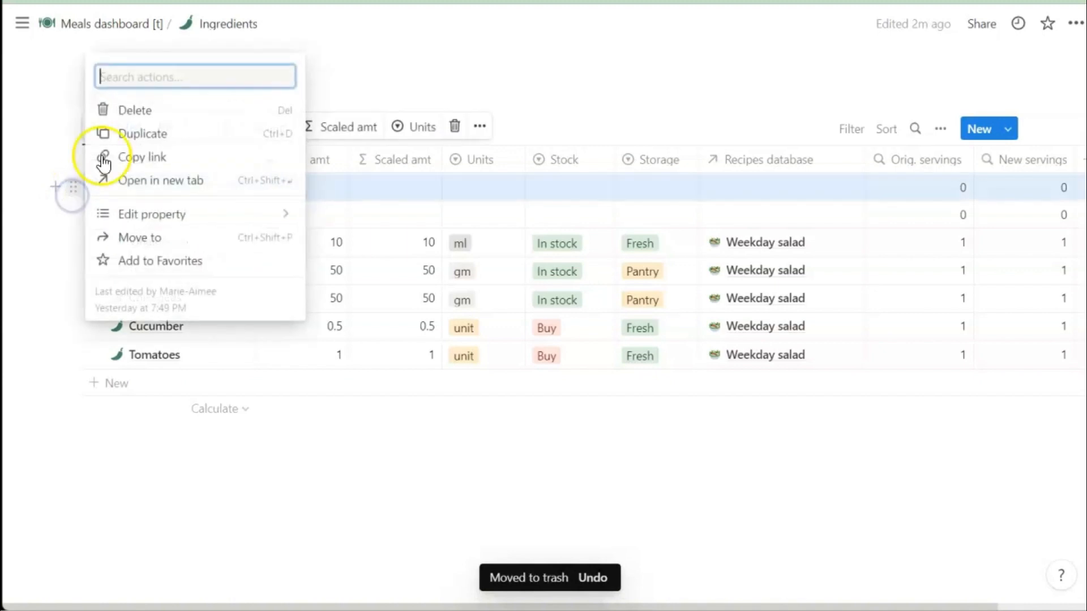
click(134, 111)
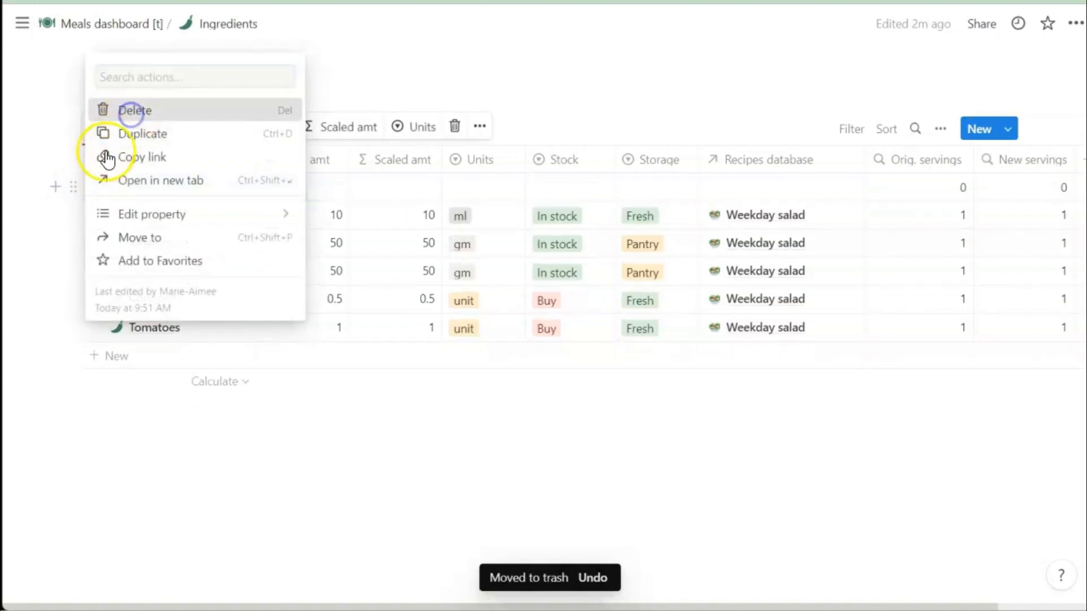
click(74, 187)
click(136, 112)
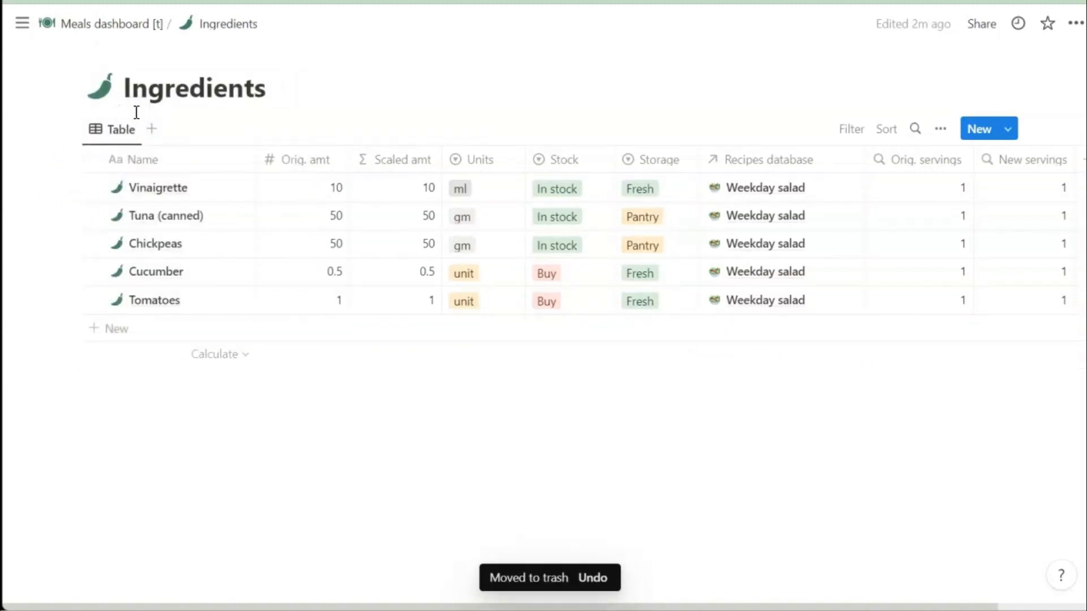
Step: In Meal planning's Enter meals view, link the Weekday salad recipe to the Lunch entry of March 12, 2023
click(108, 26)
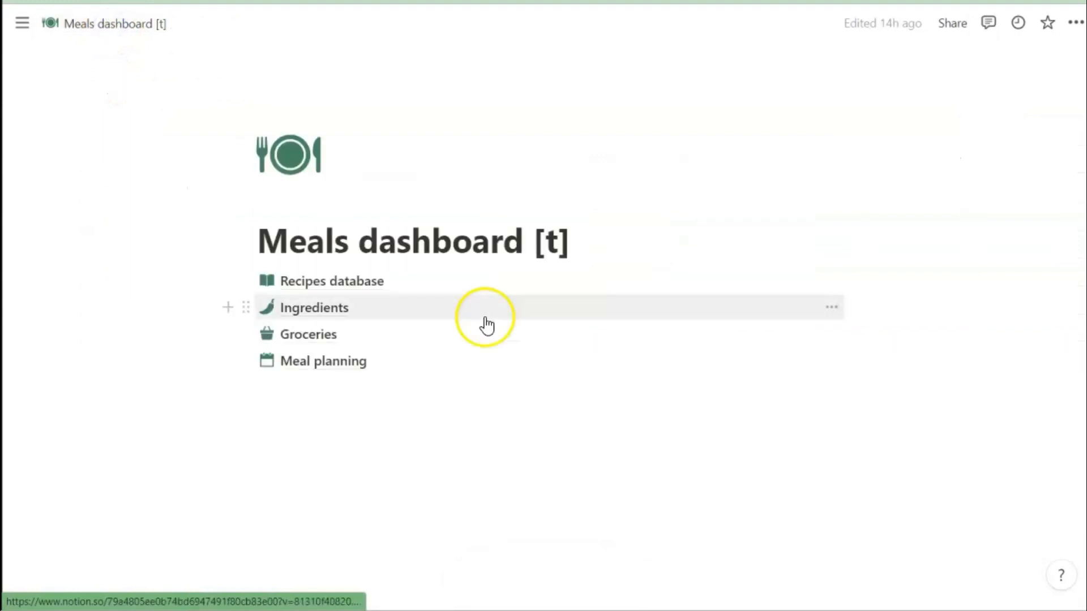
click(332, 367)
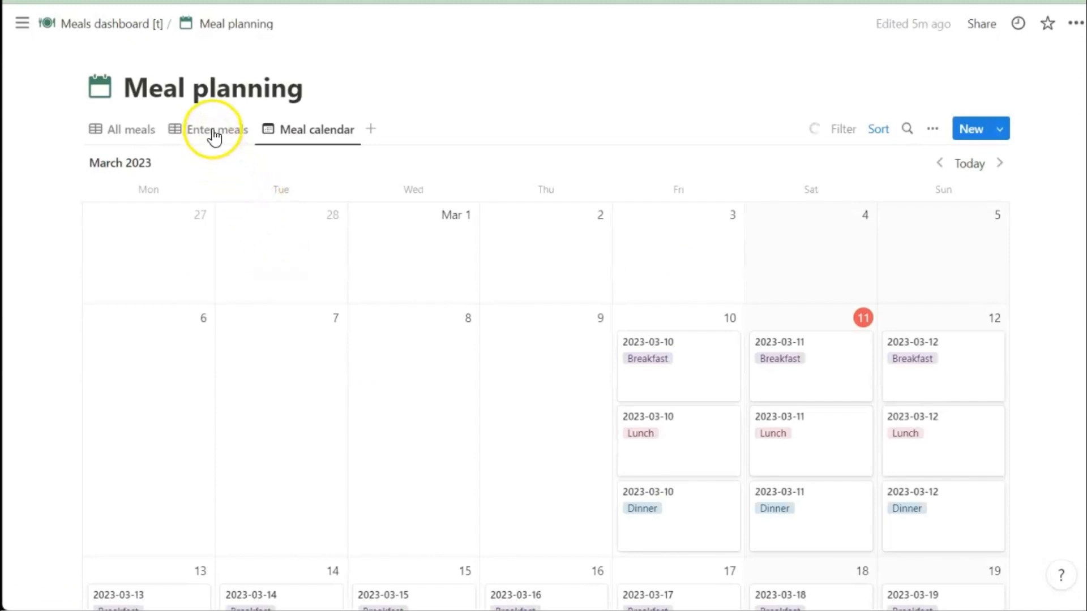
click(214, 136)
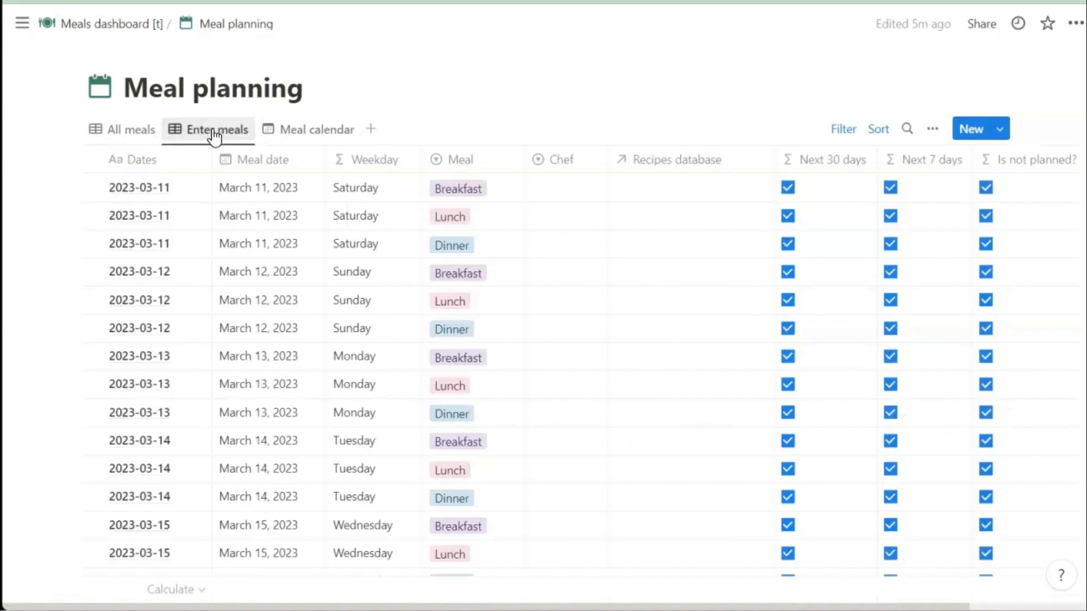
click(666, 305)
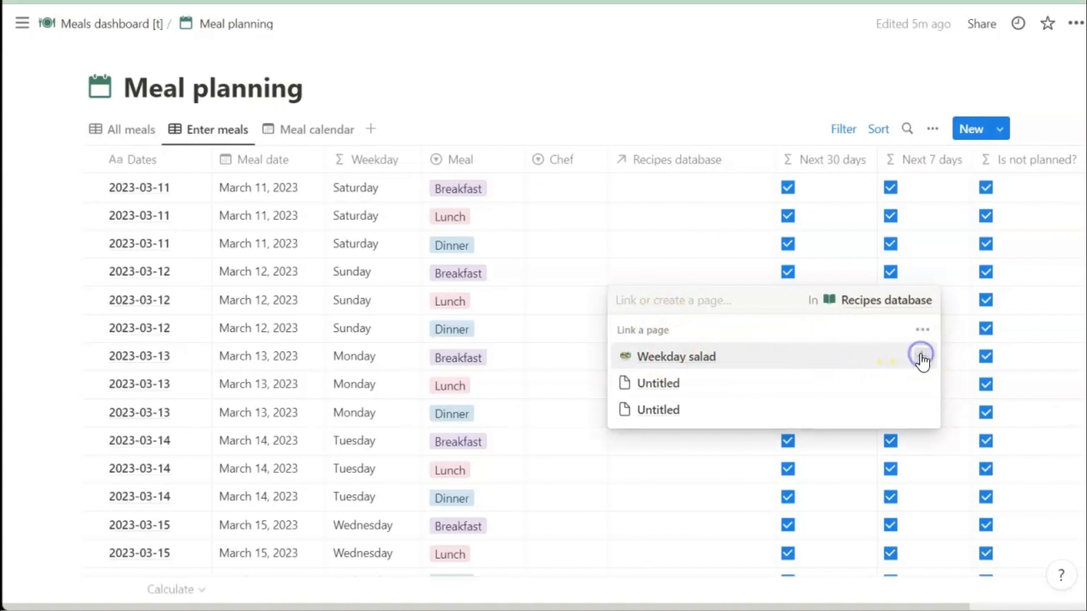
click(921, 357)
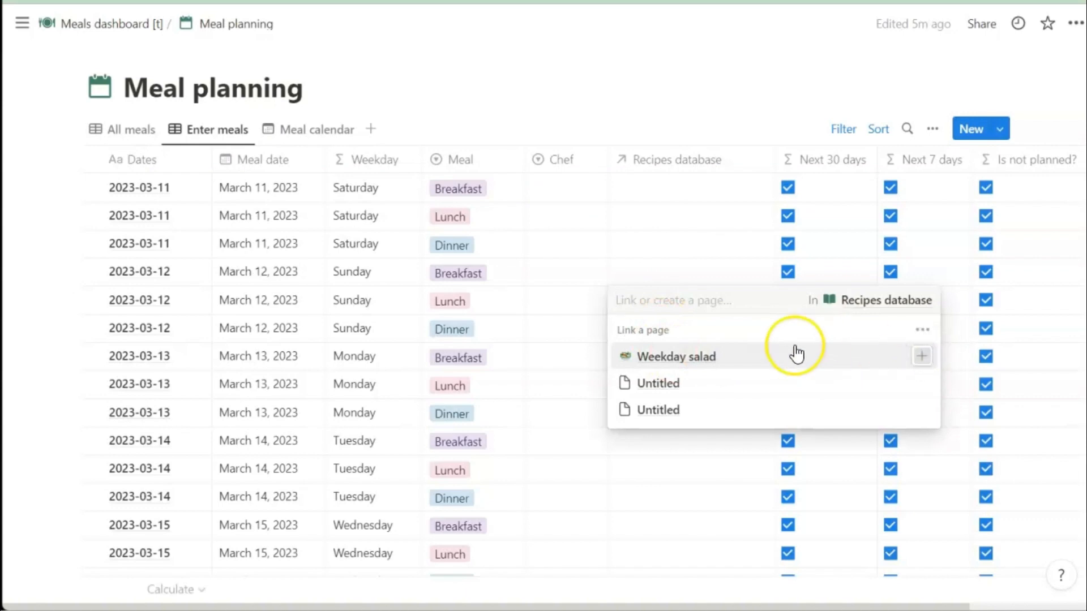
click(578, 364)
Step: Link the Weekday salad recipe to the Lunch entry of March 13, 2023
click(668, 355)
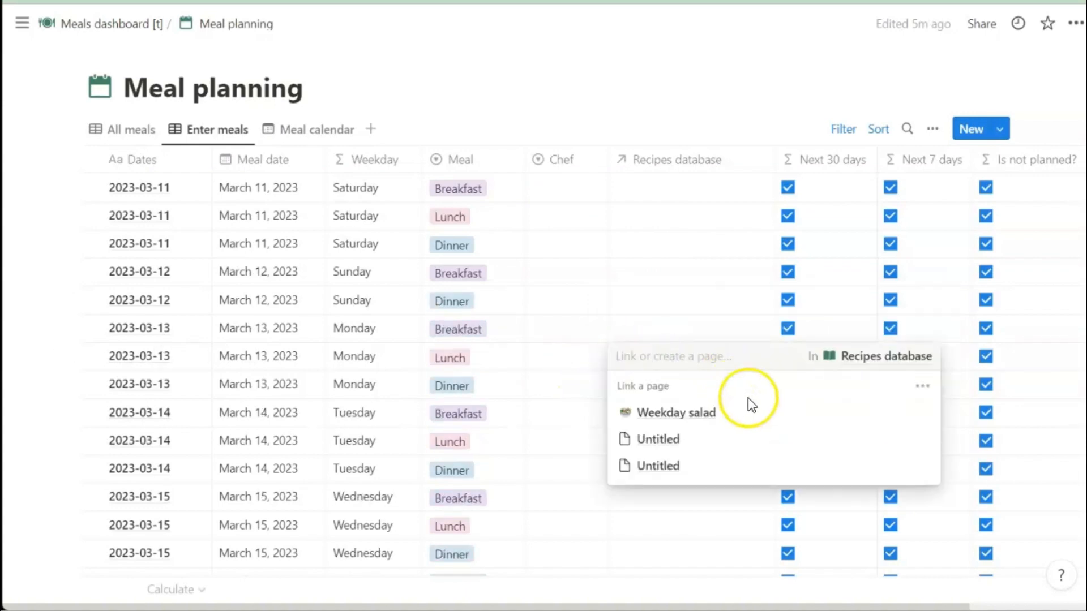
click(923, 413)
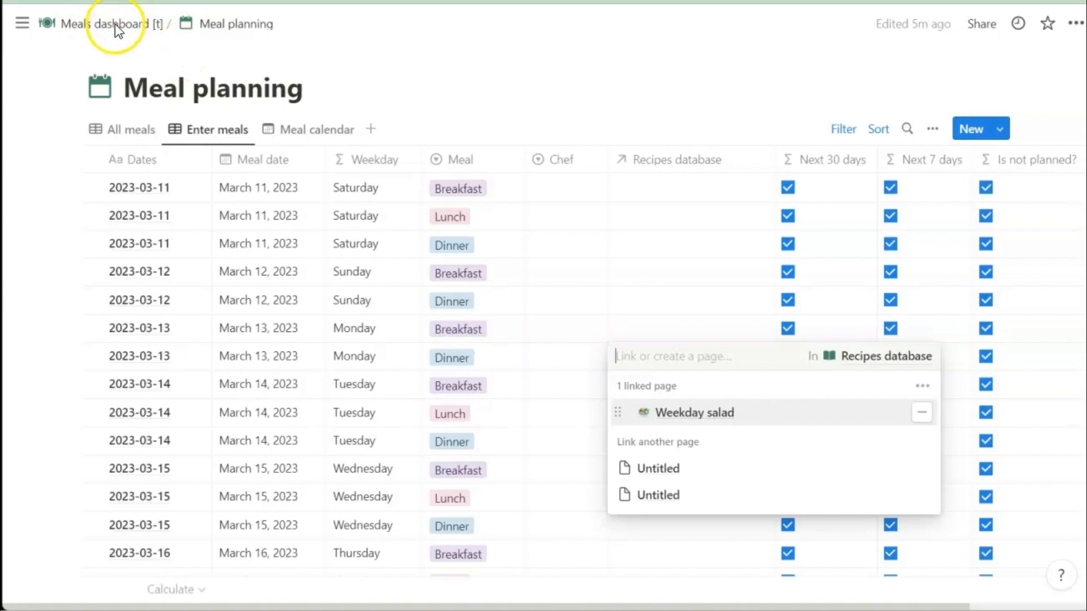
click(418, 84)
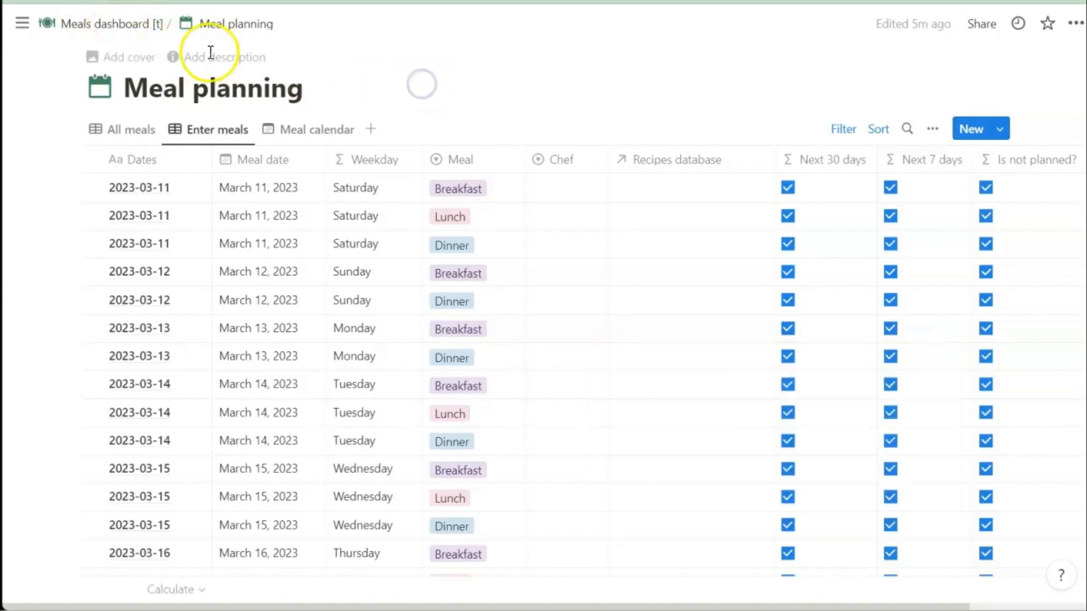
Step: Open the Recipes database from the Meals dashboard and delete the two blank rows below Weekday salad
click(119, 28)
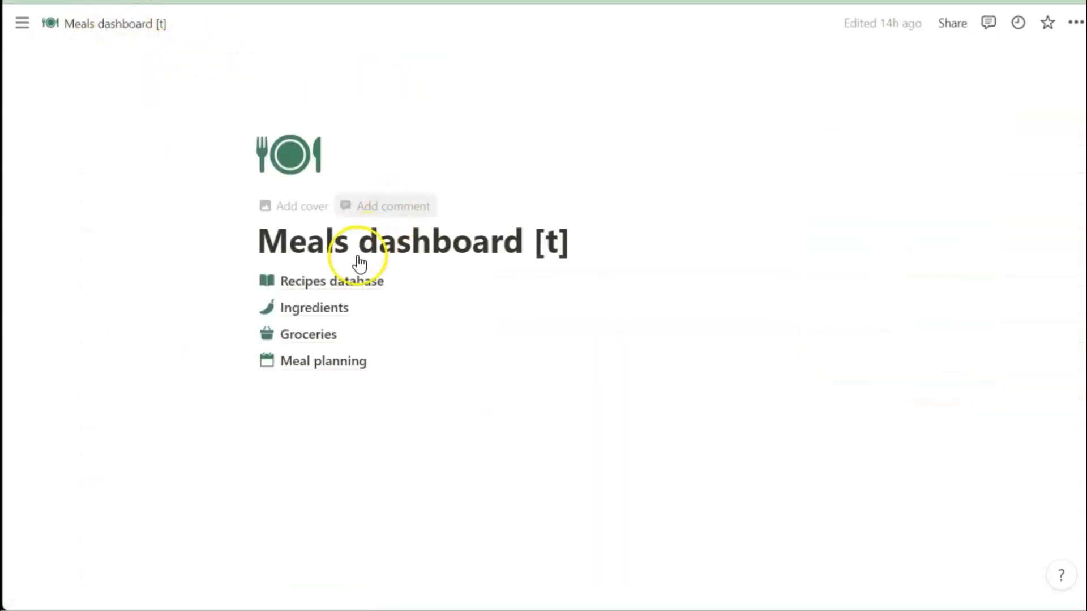
click(339, 285)
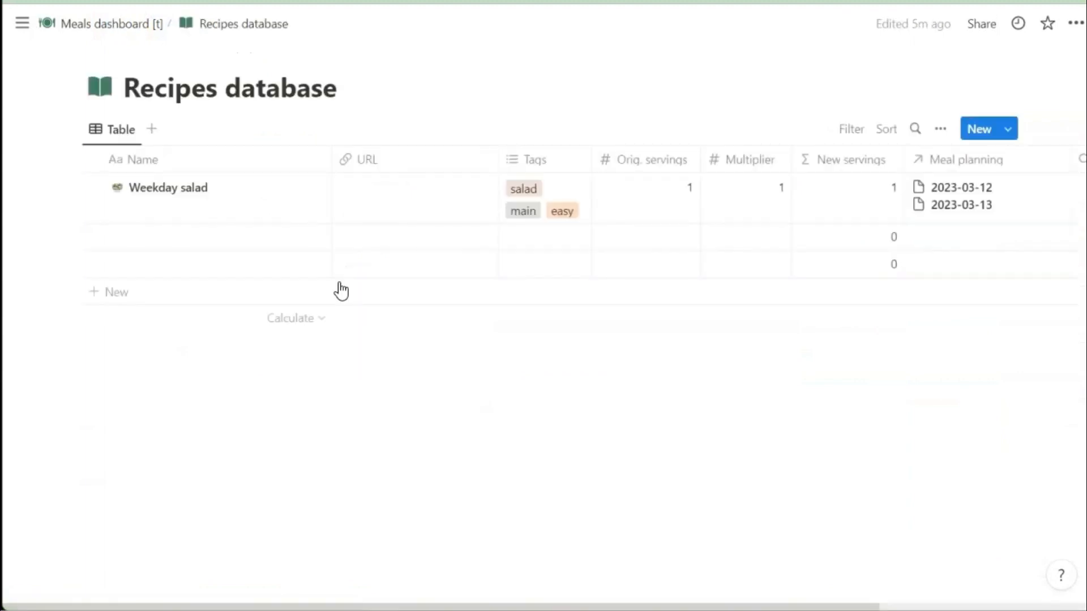
click(74, 235)
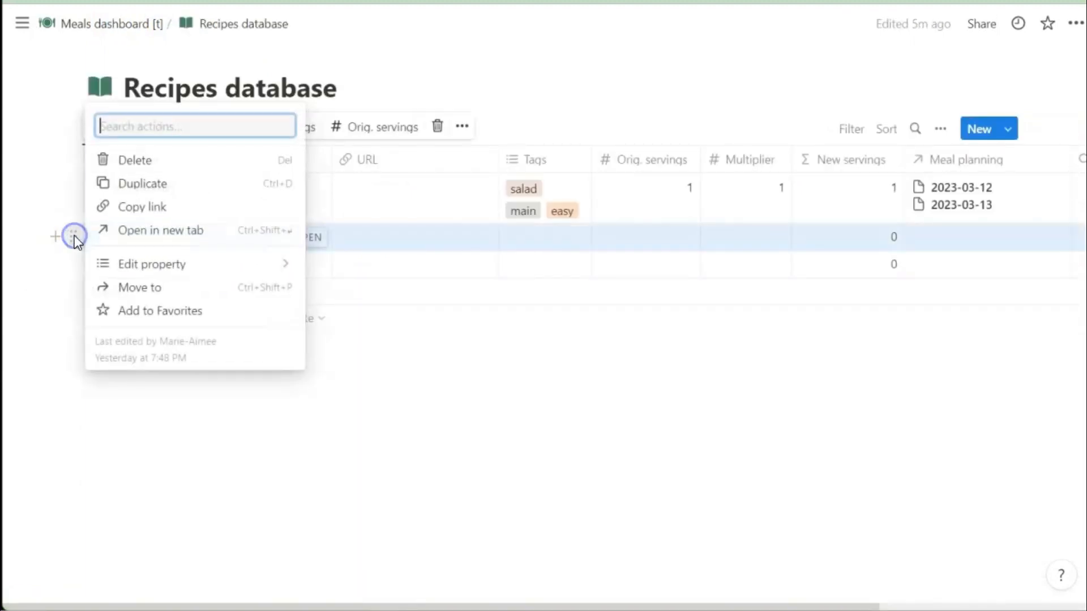
click(142, 158)
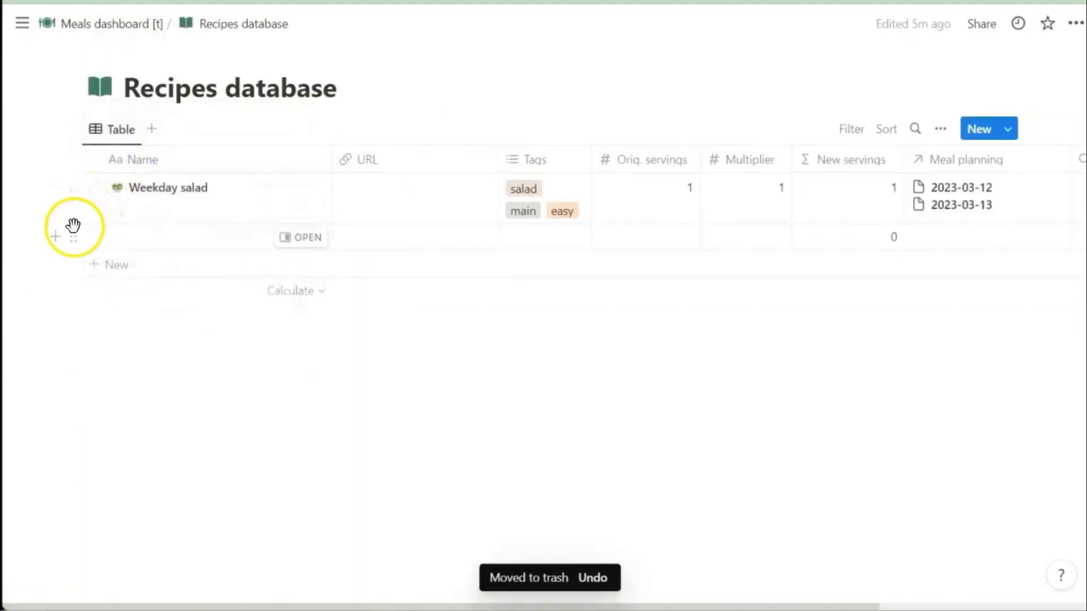
click(73, 235)
click(136, 161)
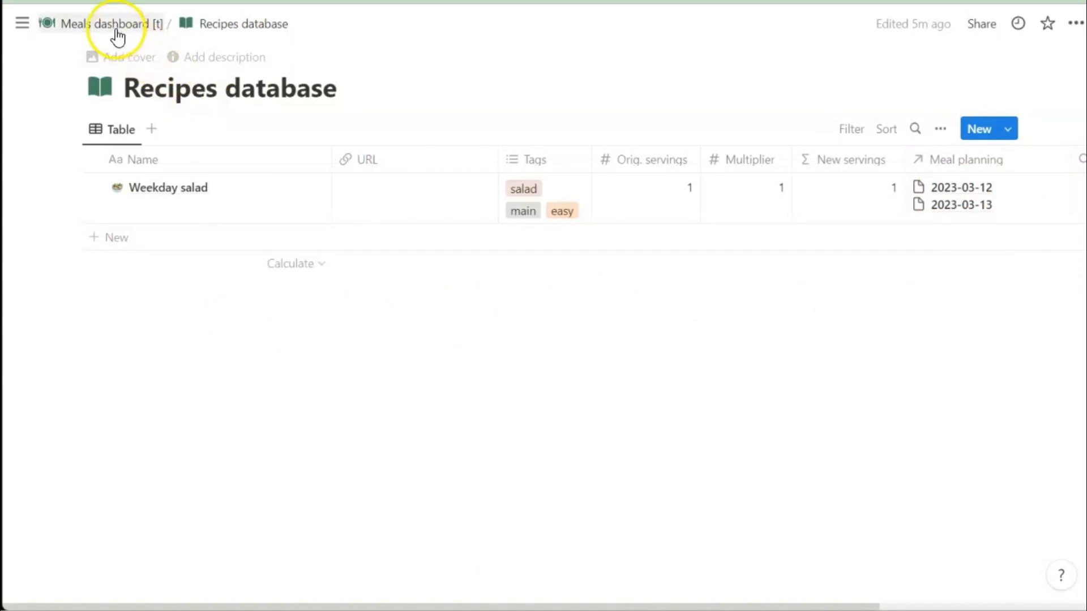
Step: Return to Meal planning through the Meals dashboard and clear the "Is not planned?" filter value in the Enter meals view
click(112, 24)
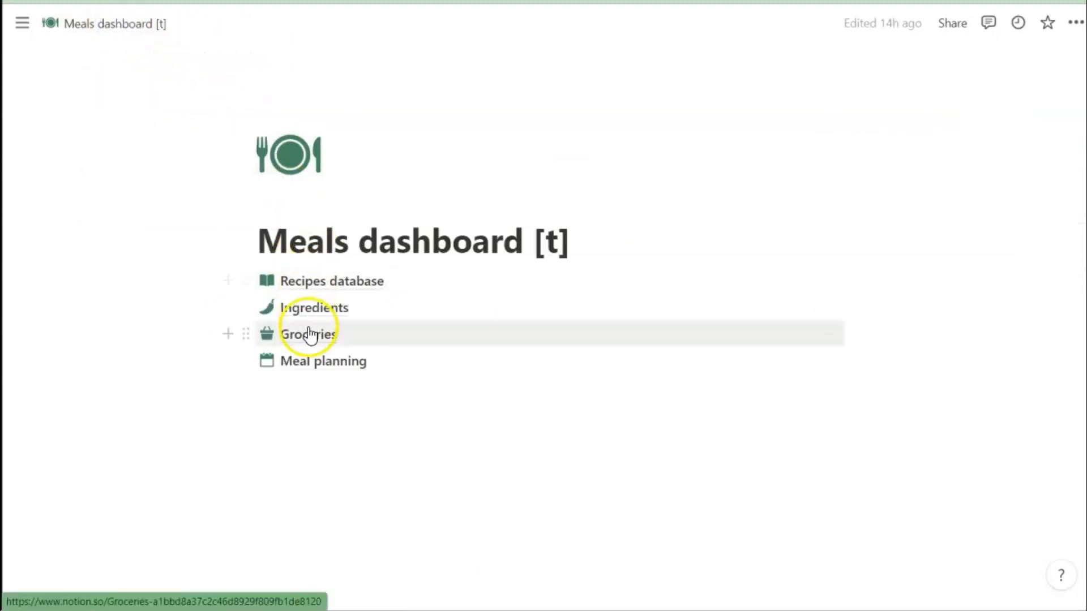
click(315, 362)
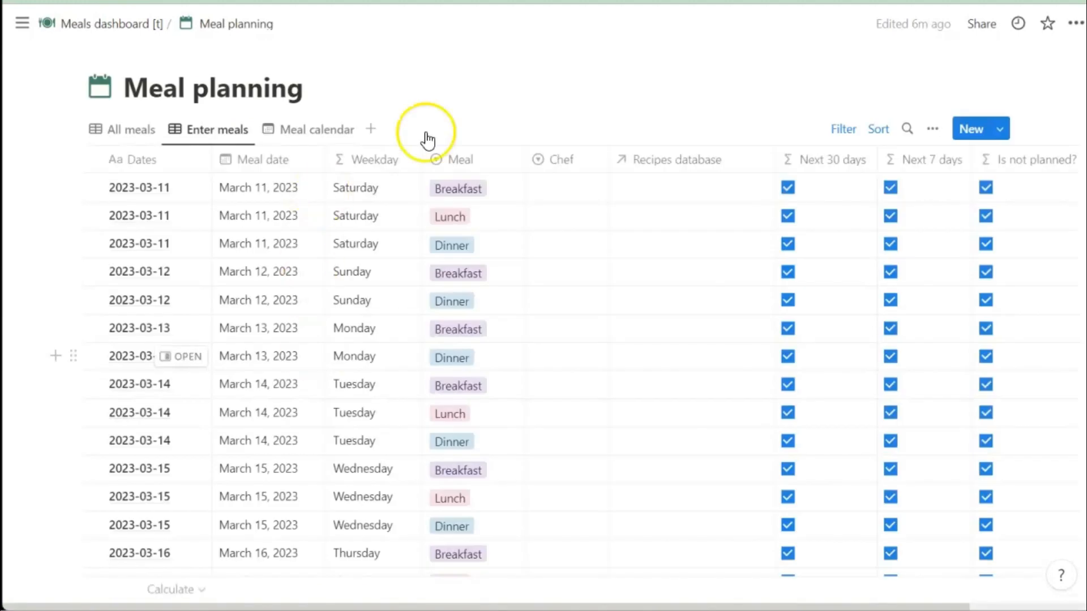
click(842, 129)
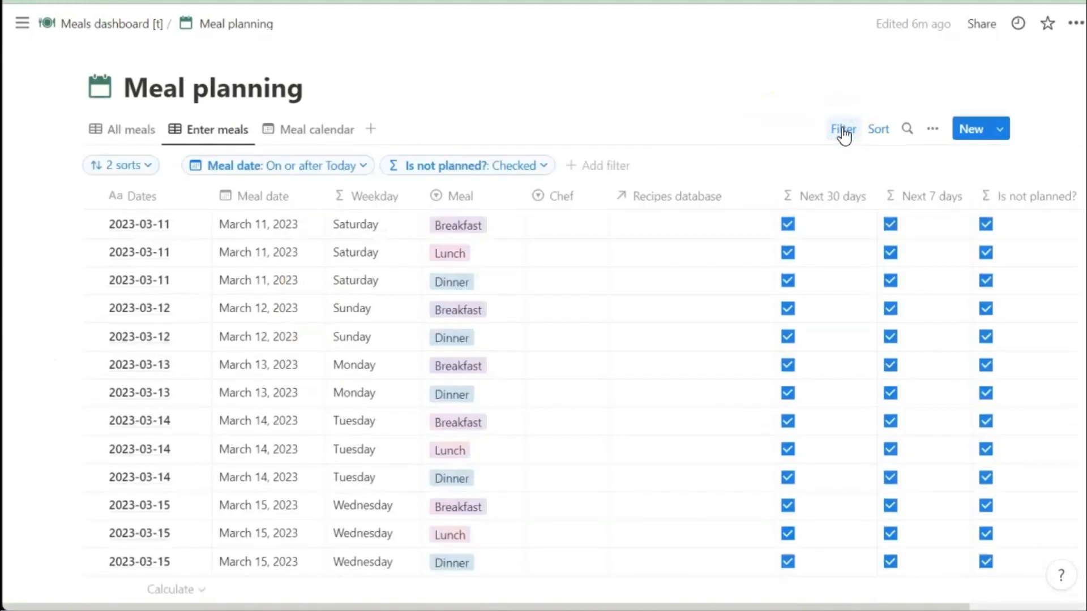
click(543, 167)
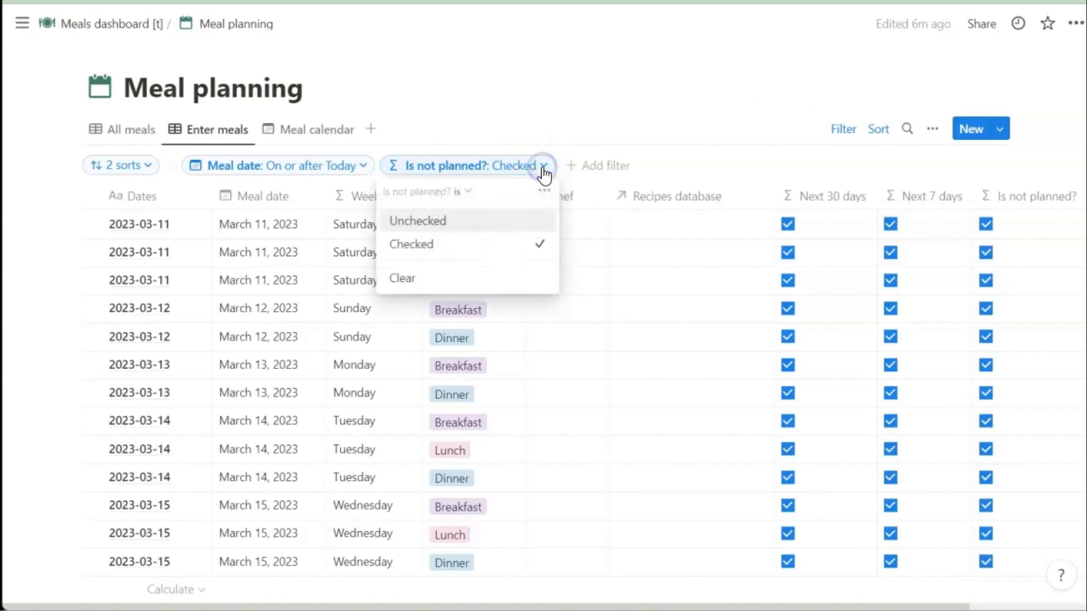
click(456, 279)
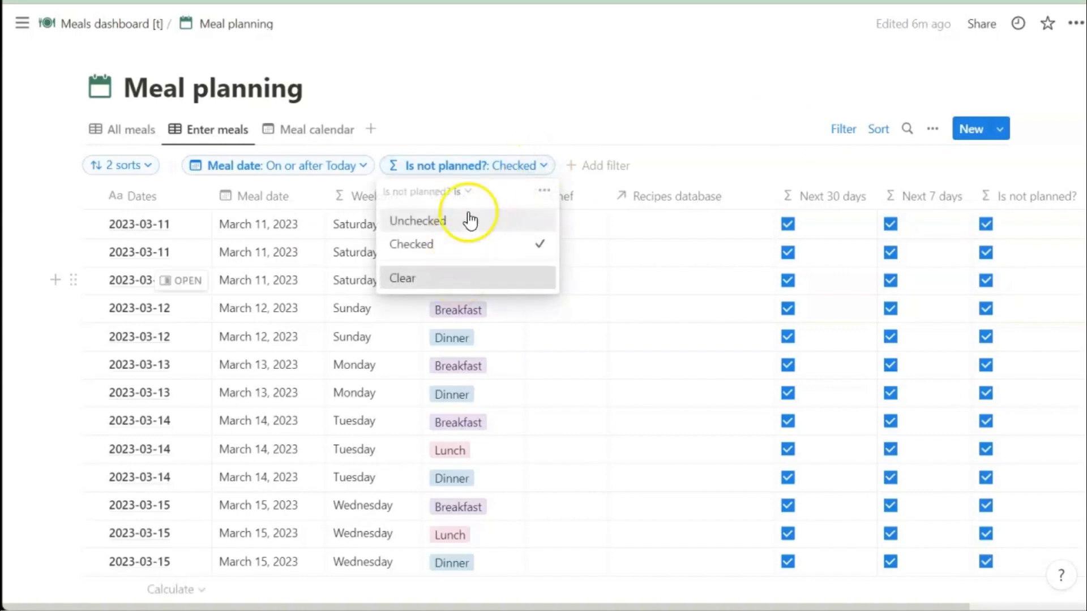
click(586, 76)
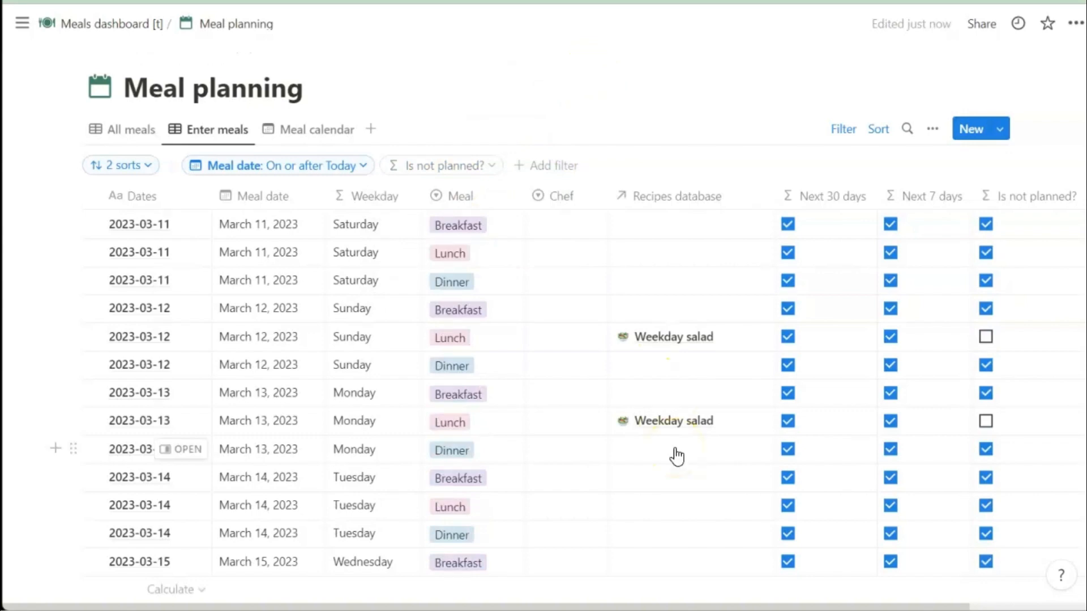
Step: Set Chef to "Me" for the Weekday salad lunches on March 12 and March 13, 2023
click(562, 339)
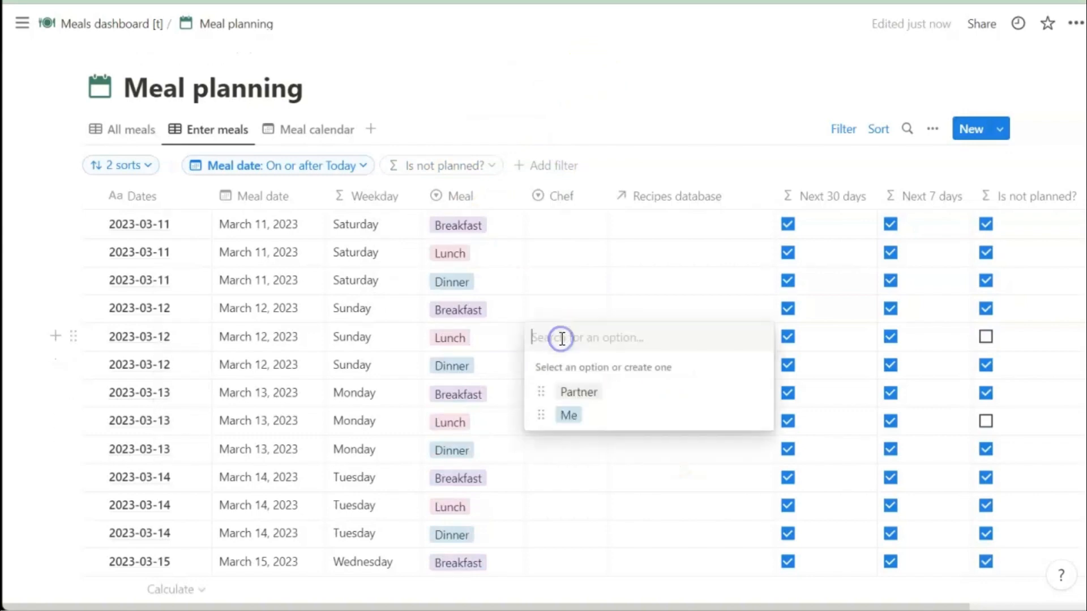
click(566, 419)
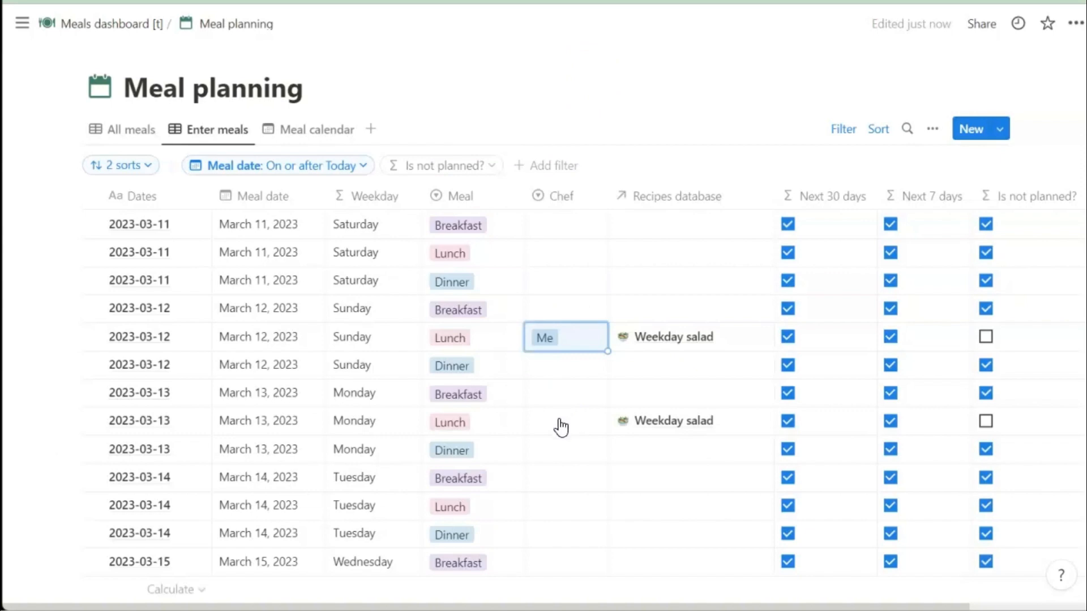
click(558, 425)
click(566, 499)
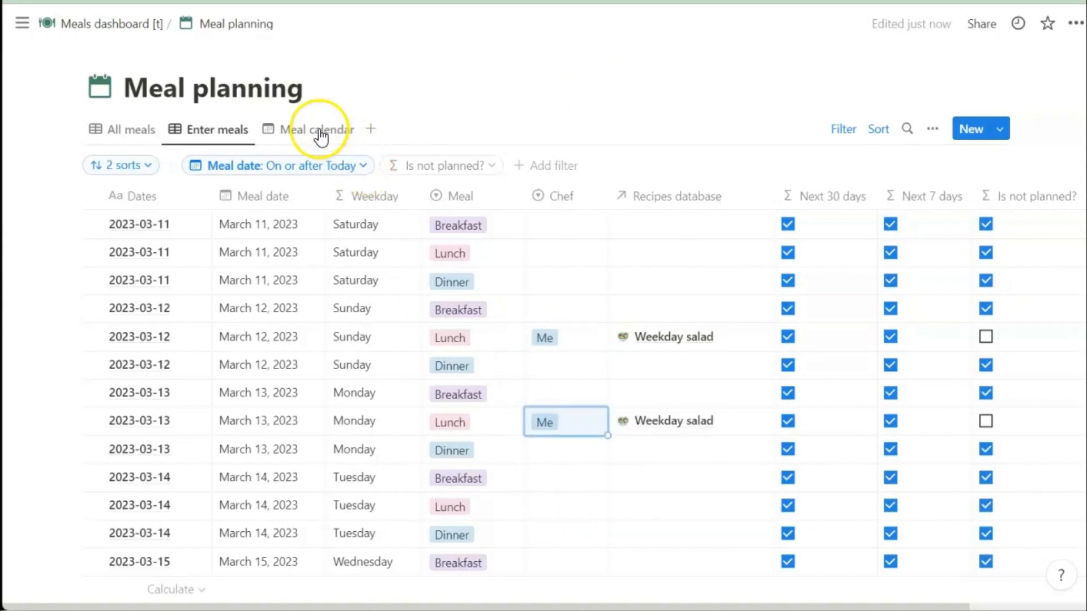
Step: Open the Meal calendar view and check the Weekday salad lunches on March 12 and 13
click(320, 135)
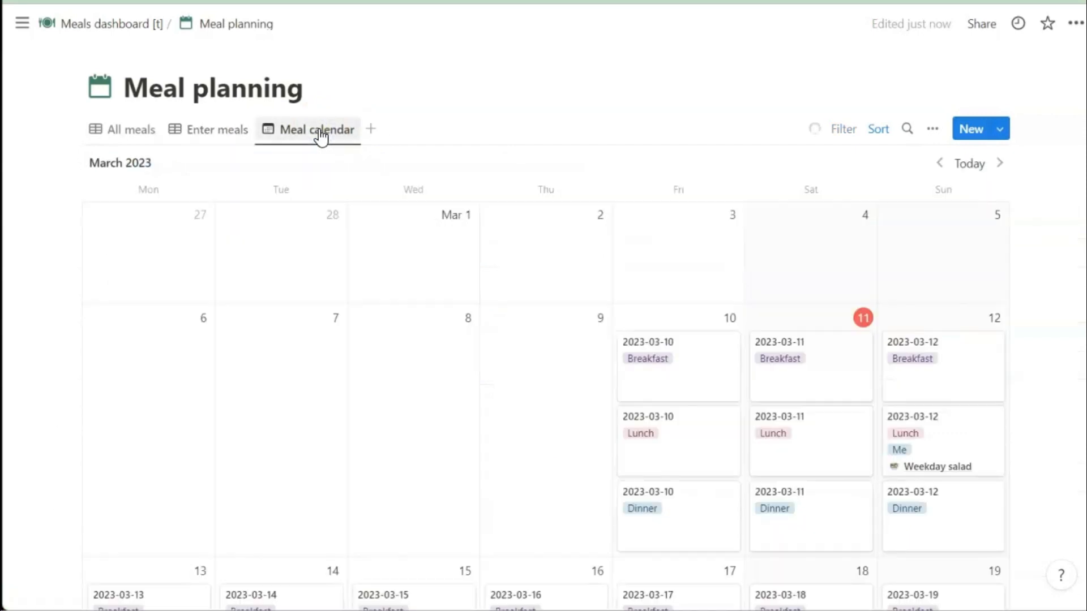
scroll(412, 376, down, 4)
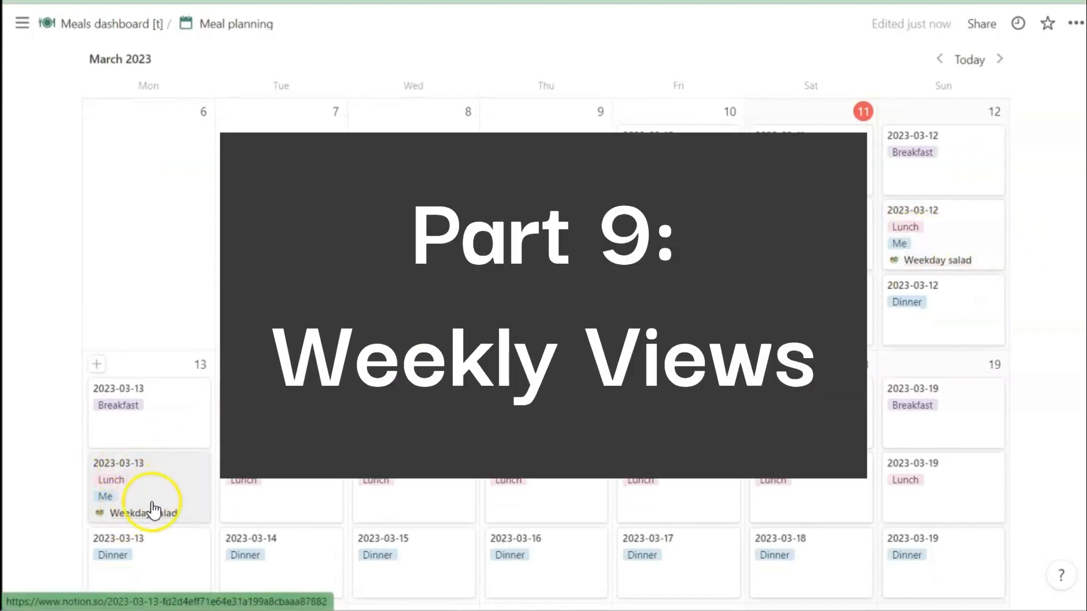
scroll(281, 464, up, 3)
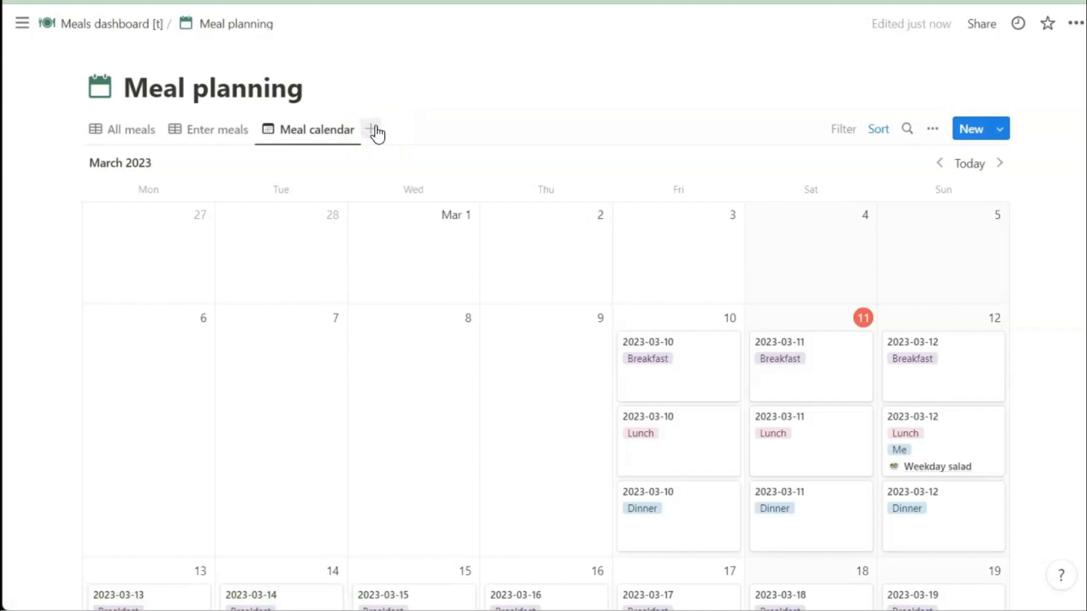
Step: Add a new board view named "Rolling week" to the Meal planning database
click(375, 133)
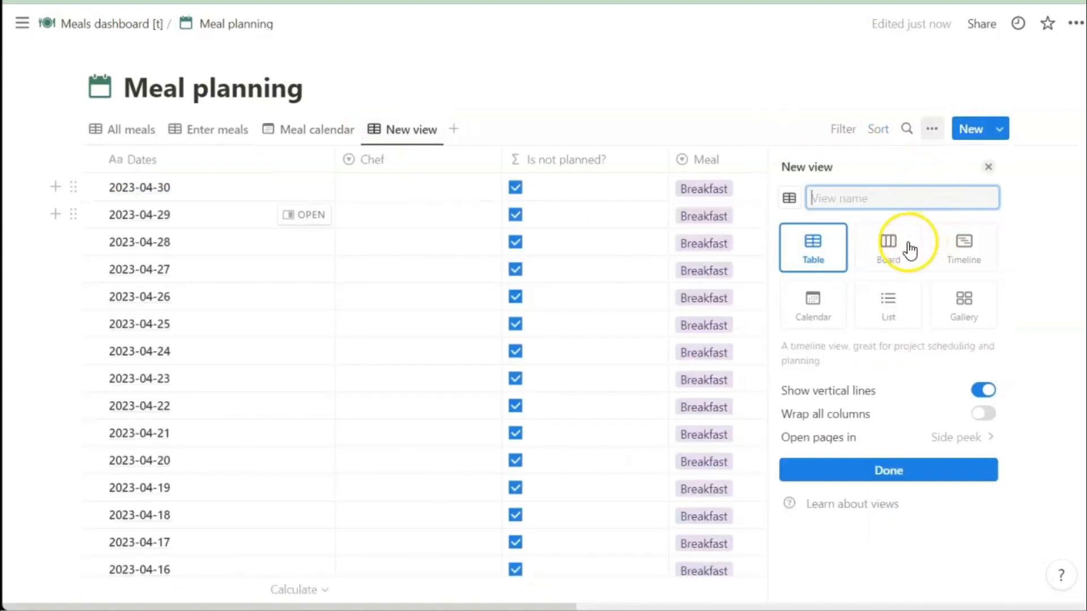
click(889, 249)
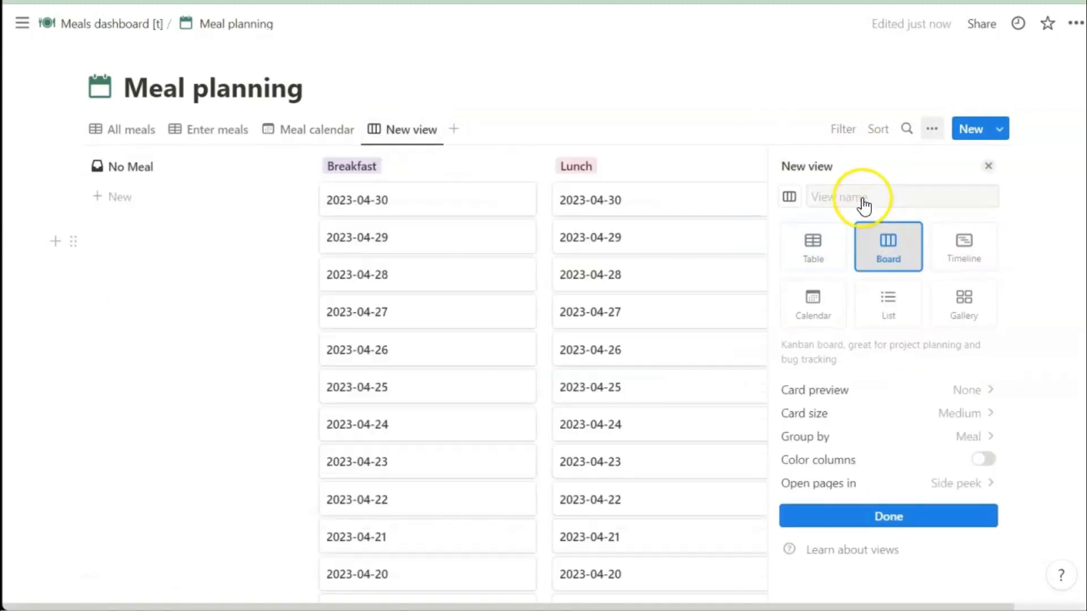
click(863, 198)
text(Roll)
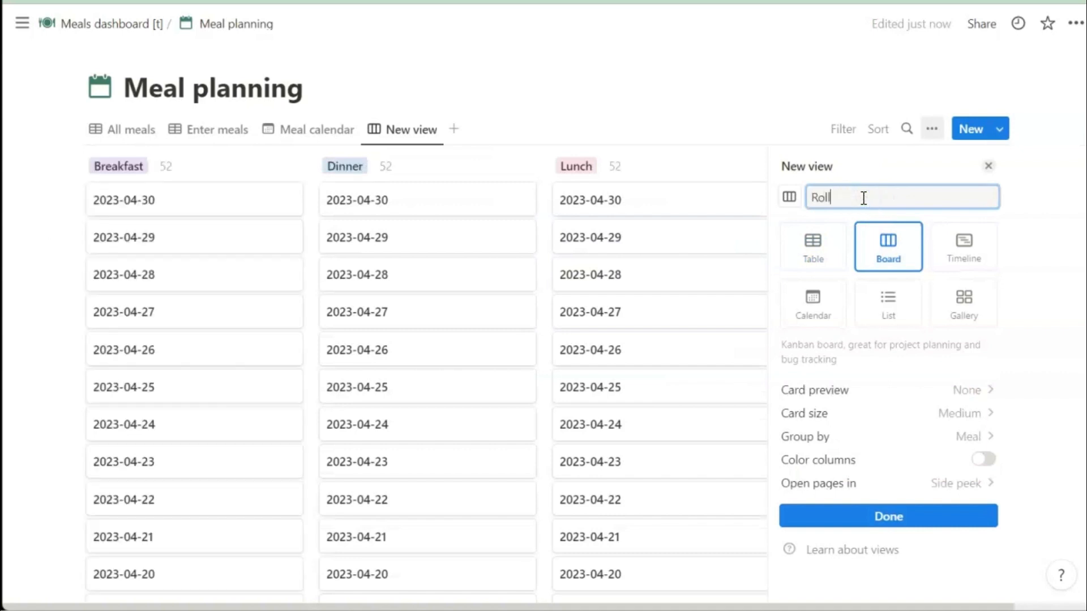
text(ing week)
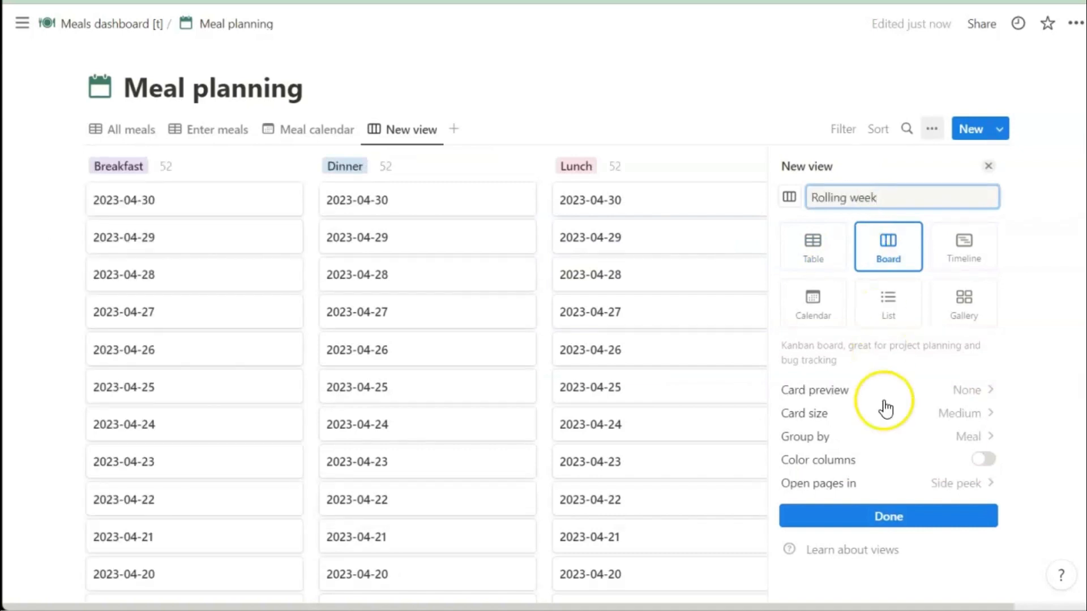
click(888, 518)
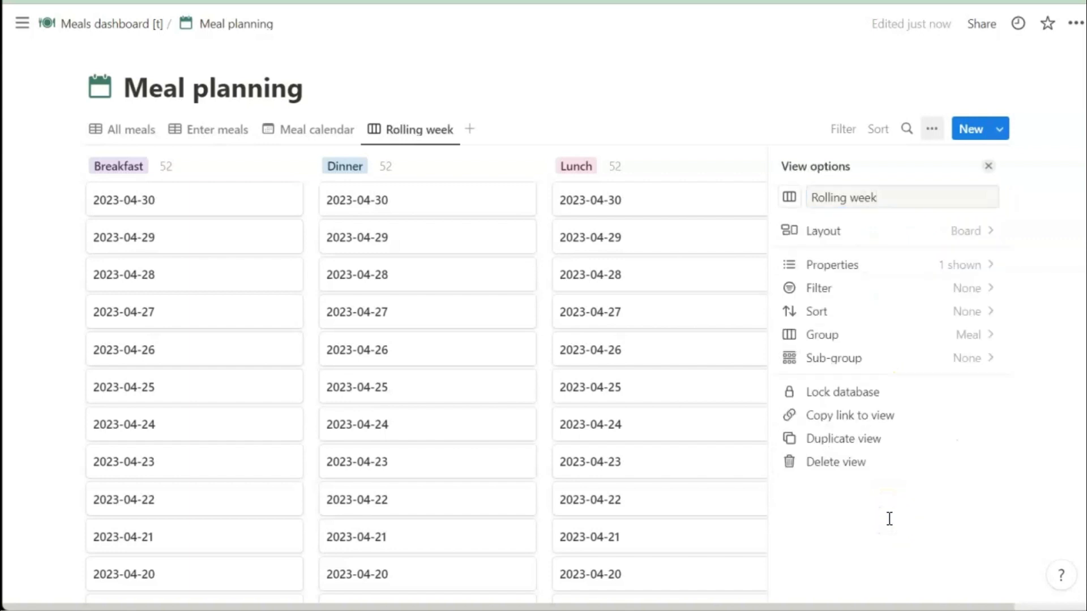
Step: Group the Rolling week board by Meal date, with dates grouped by Day
click(902, 335)
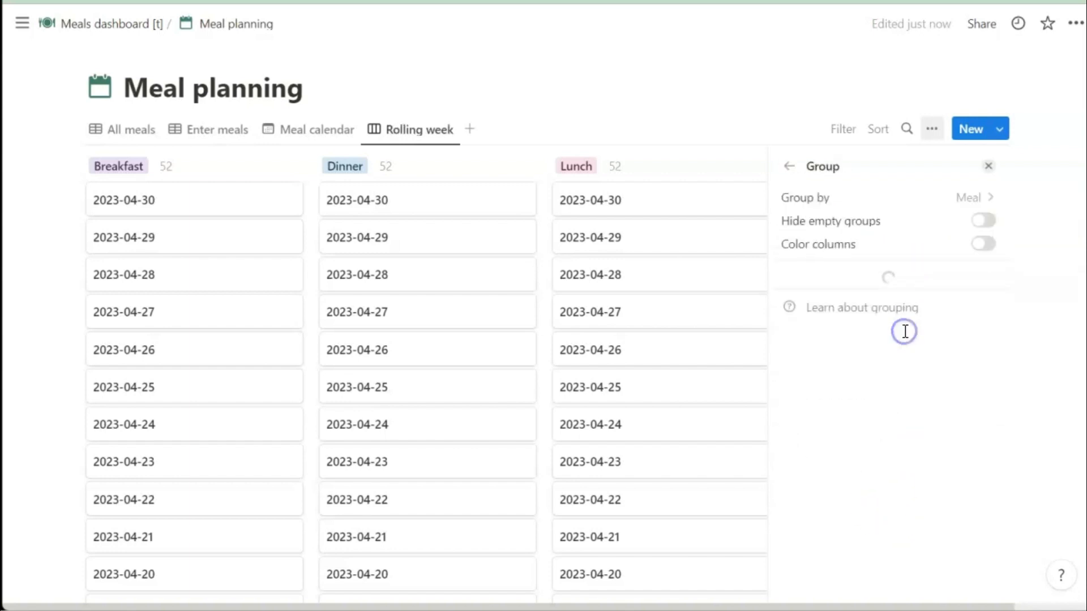
click(967, 198)
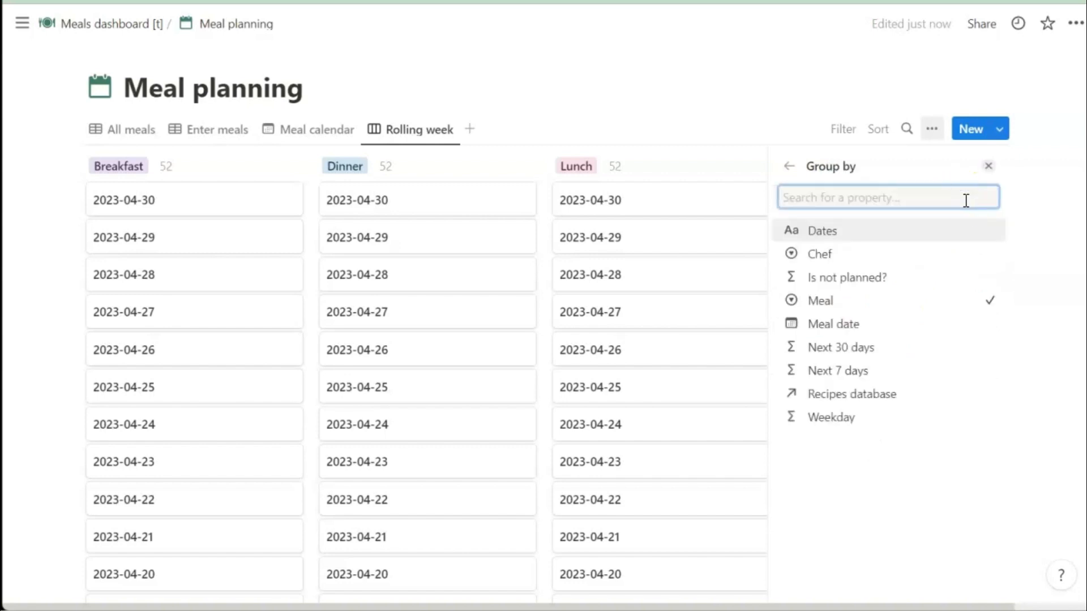
click(846, 326)
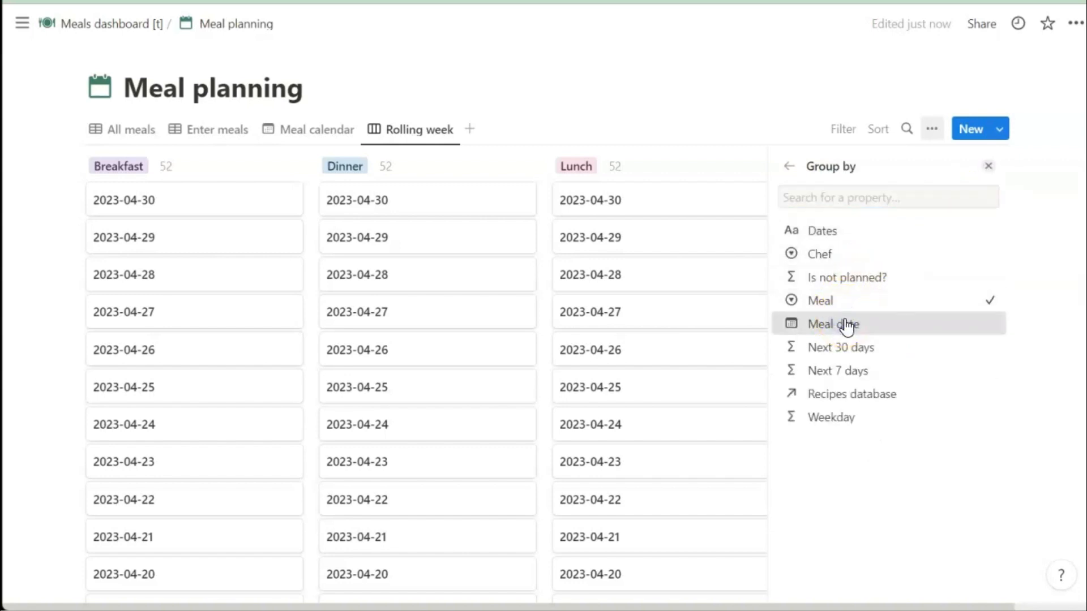
click(969, 219)
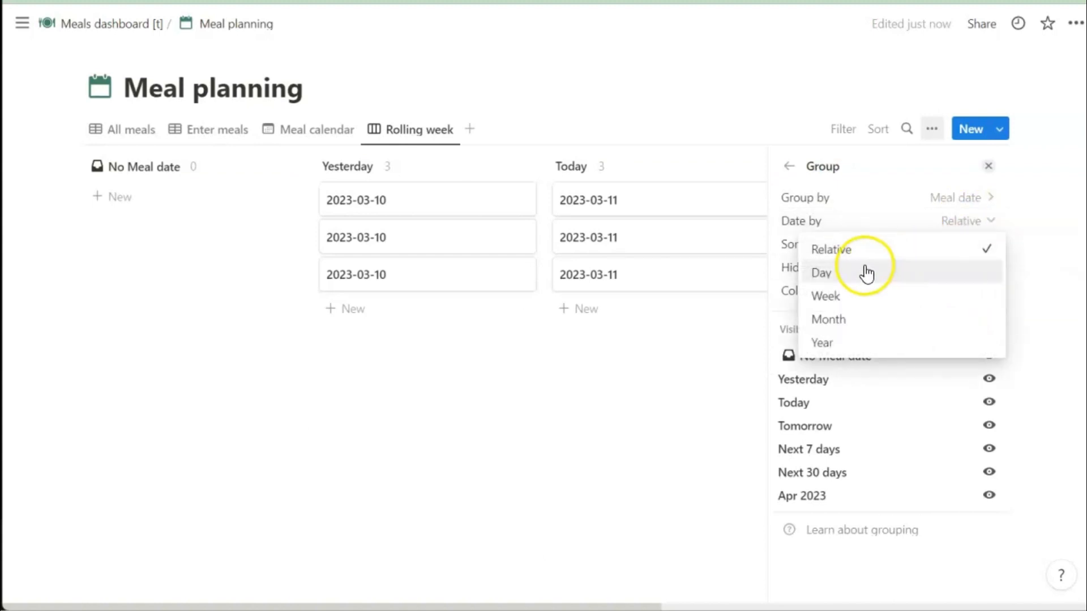
click(838, 272)
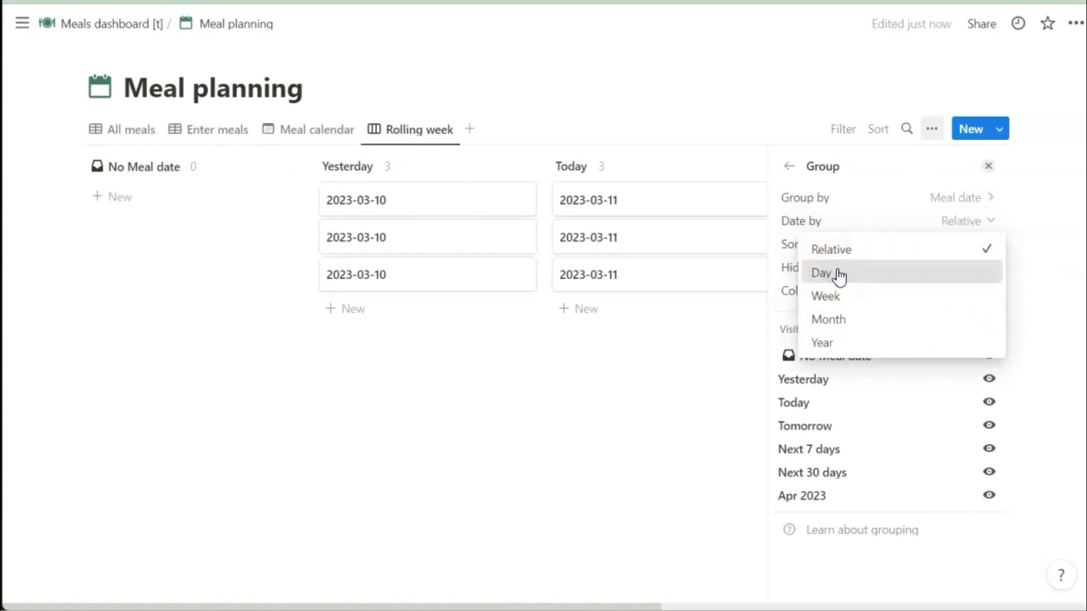
Step: Group the Rolling week board's meal dates by day and hide the empty groups
click(831, 274)
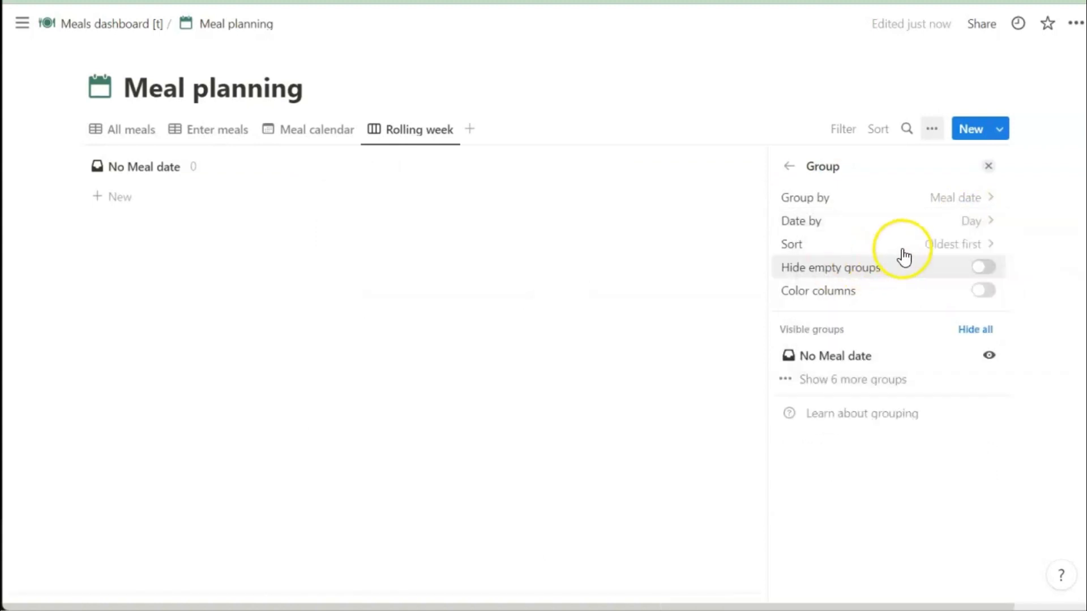
click(938, 247)
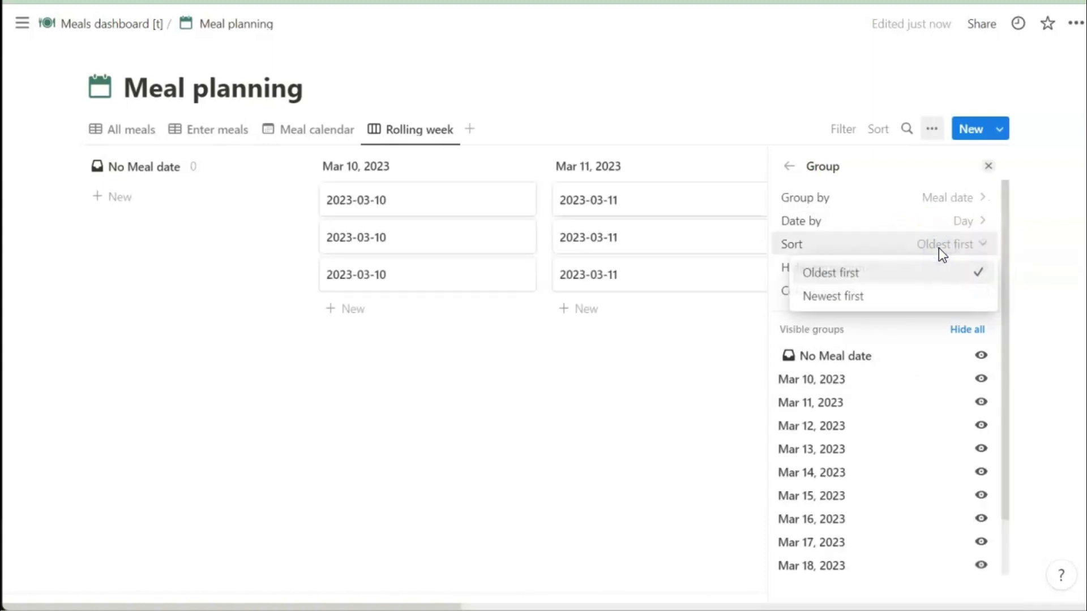
click(939, 248)
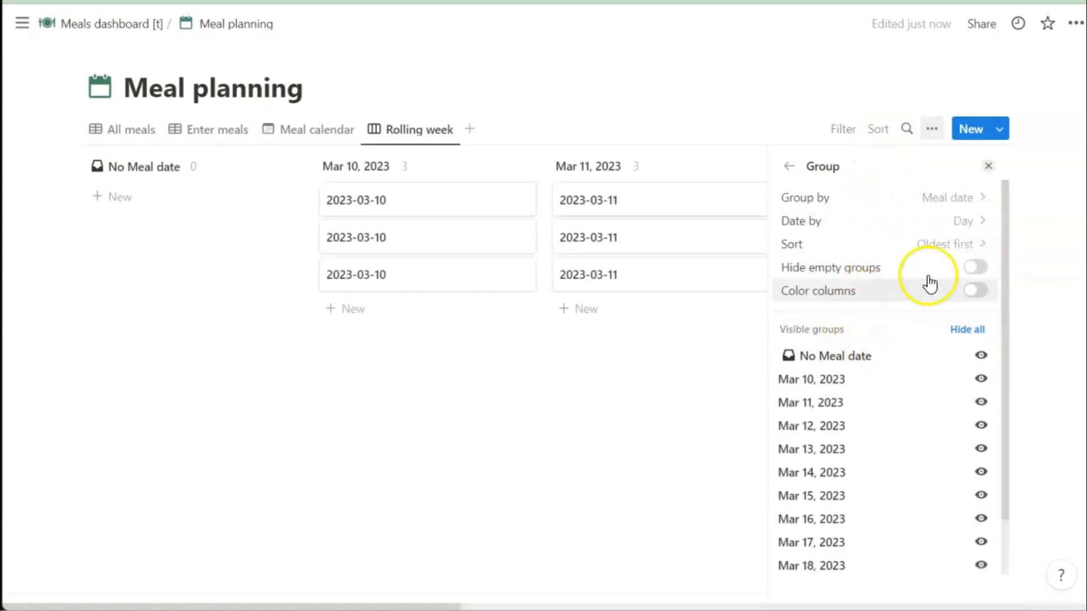
click(977, 268)
click(976, 268)
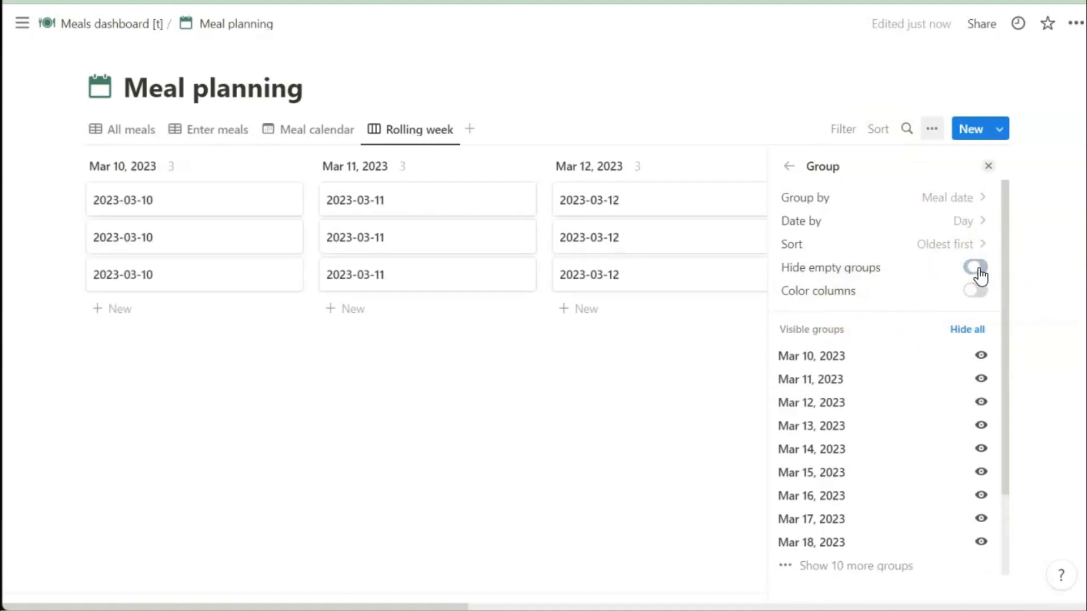
click(642, 382)
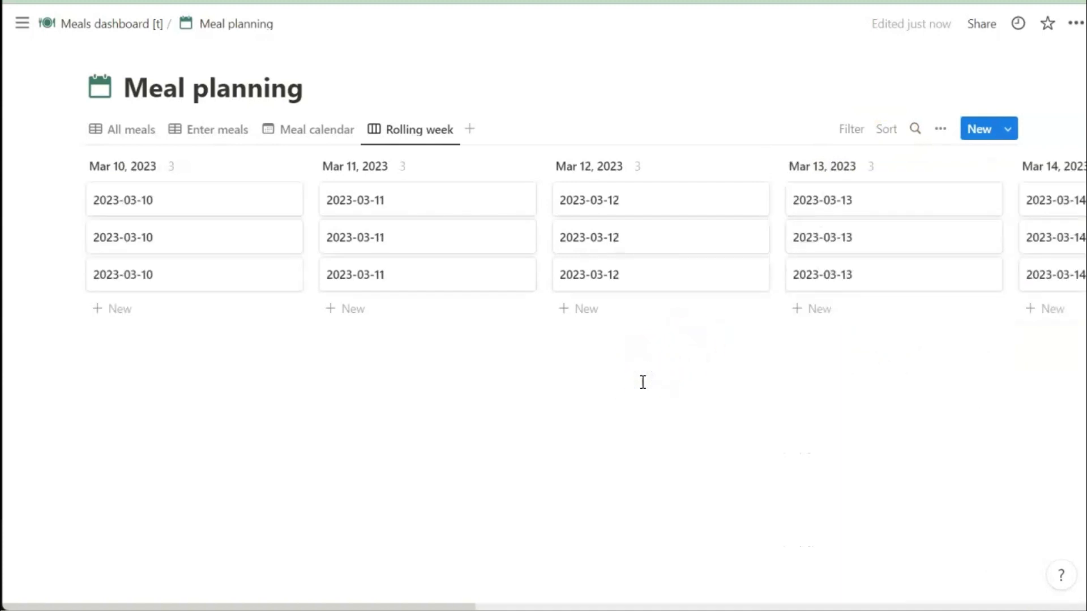
Step: Sub-group the Rolling week board by the Meal property
click(940, 129)
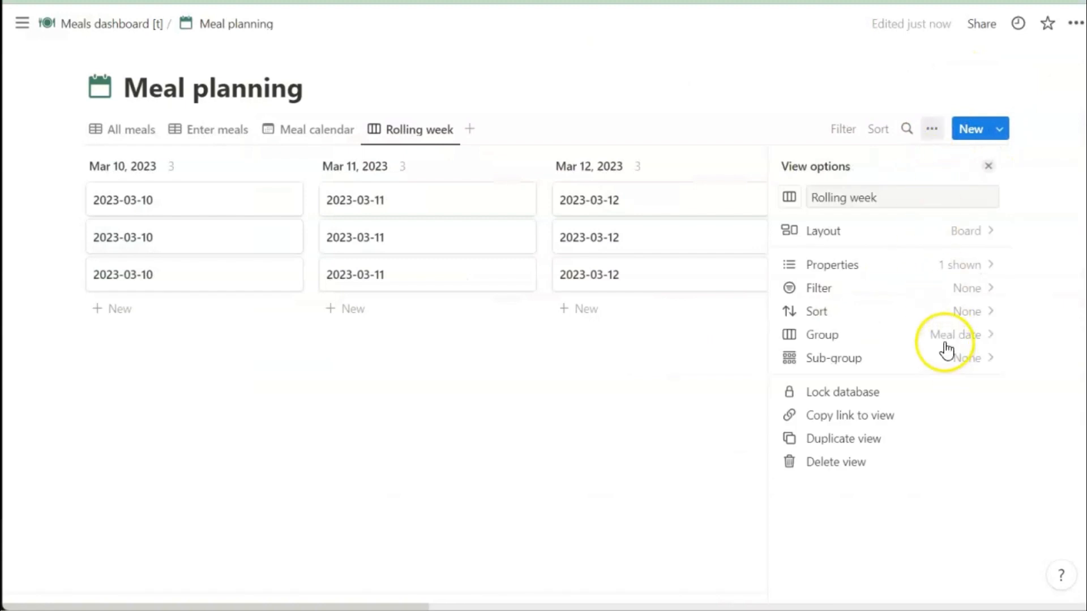
click(958, 359)
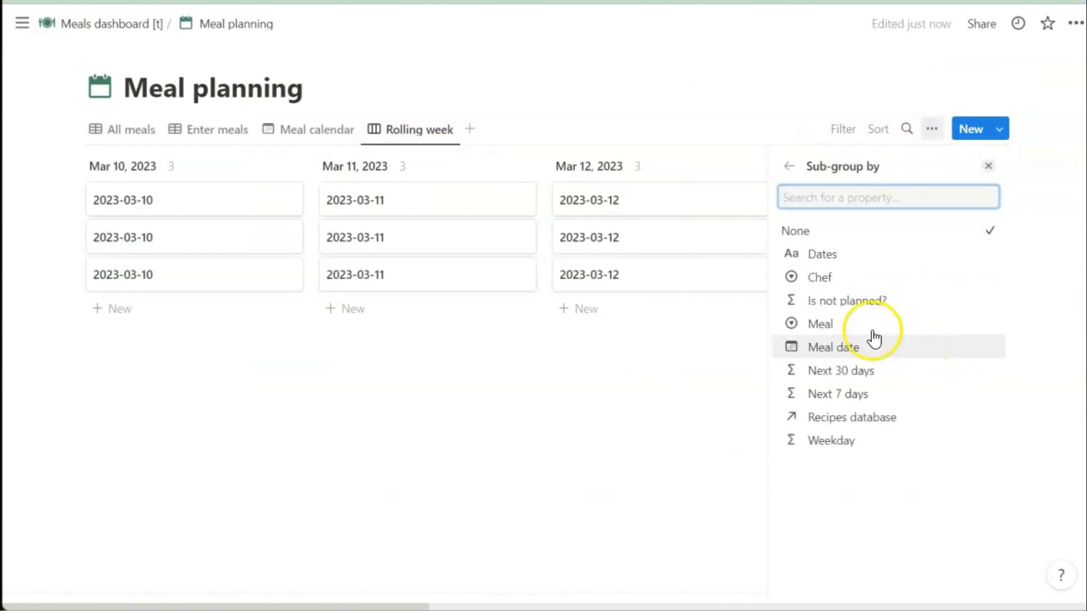
click(821, 326)
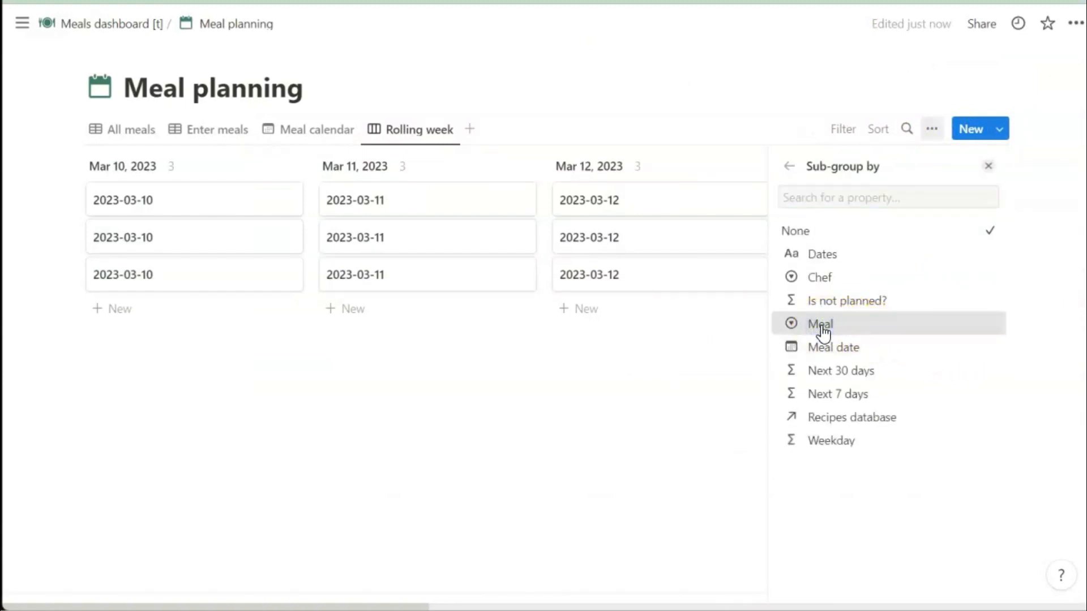
click(823, 333)
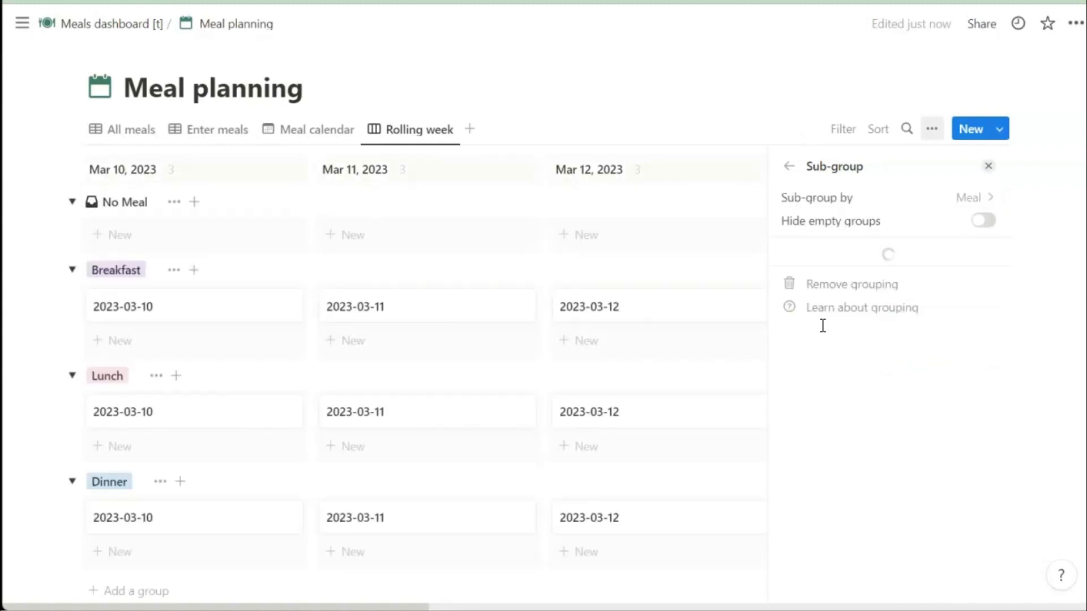
key(Escape)
Step: Filter the Rolling week board to entries whose Next 7 days property is Checked
click(840, 132)
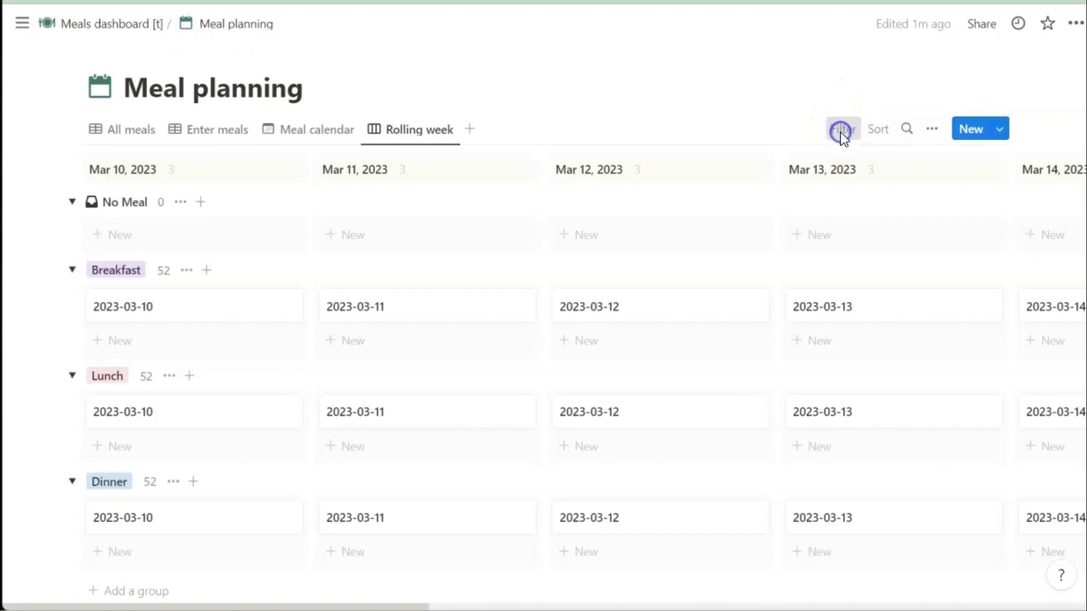
click(775, 316)
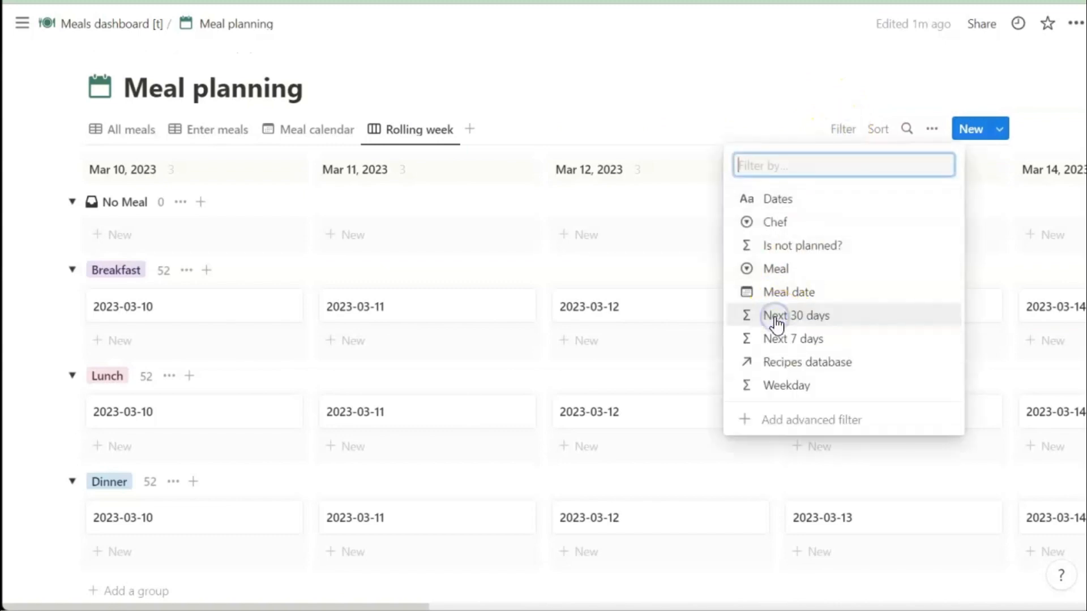
click(776, 348)
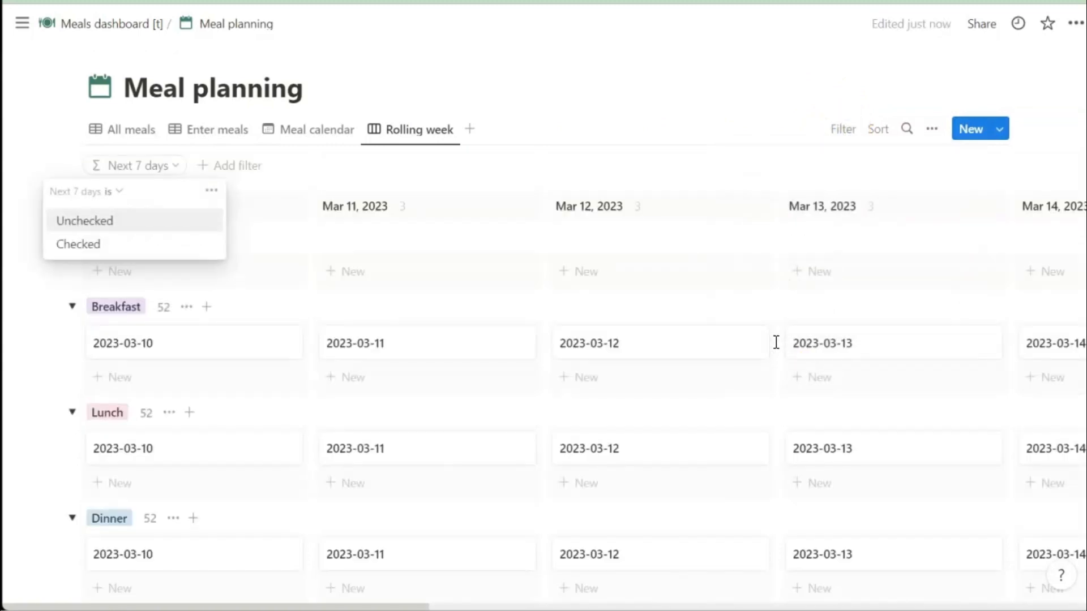
click(92, 244)
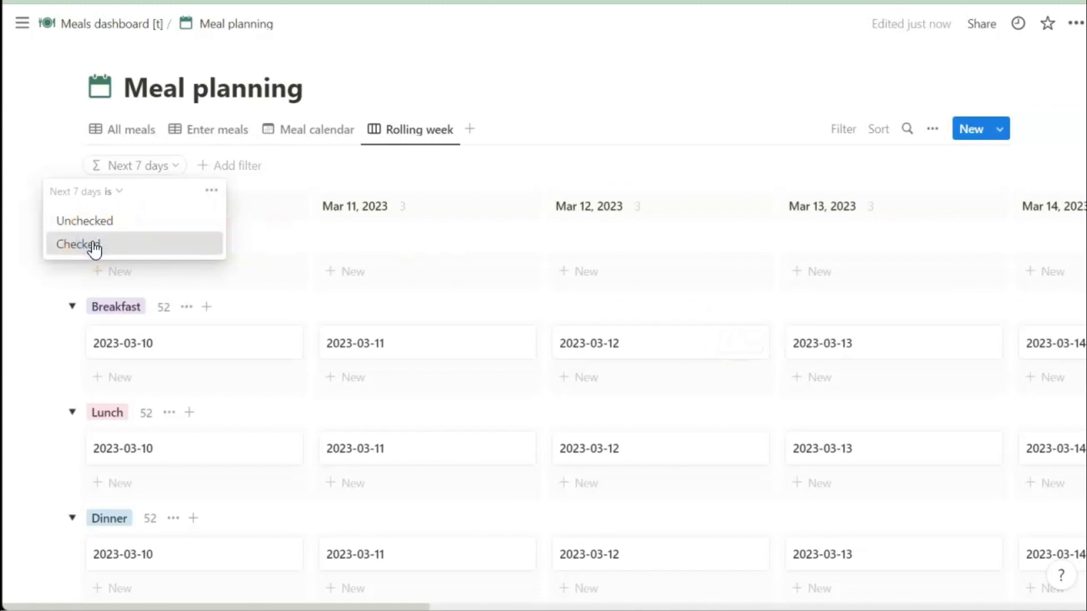
click(93, 246)
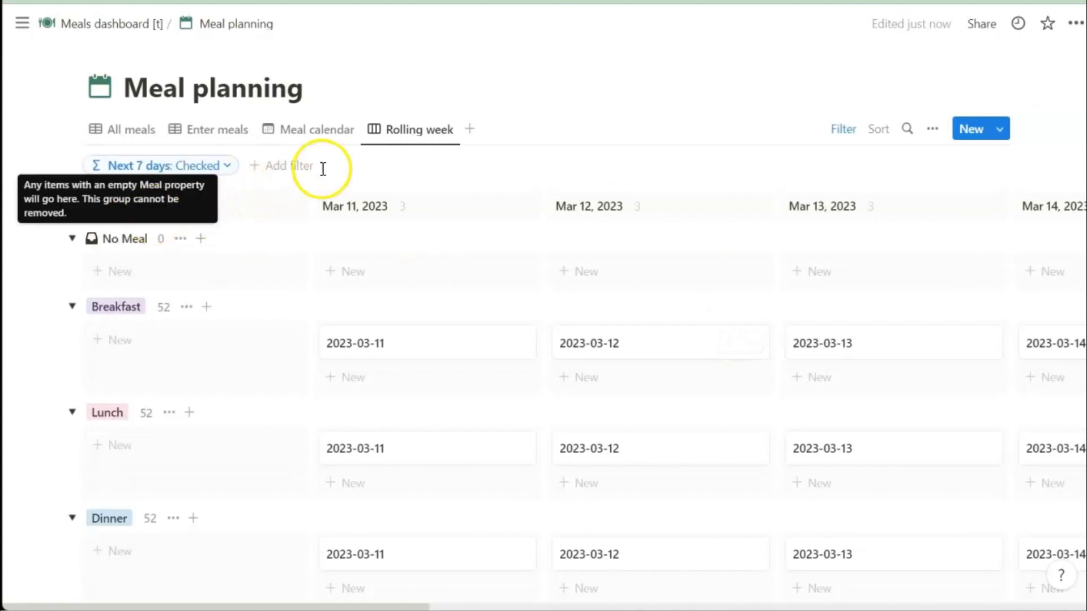
Step: Show the Recipes database, Weekday and Chef properties on the Rolling week board's cards
click(932, 128)
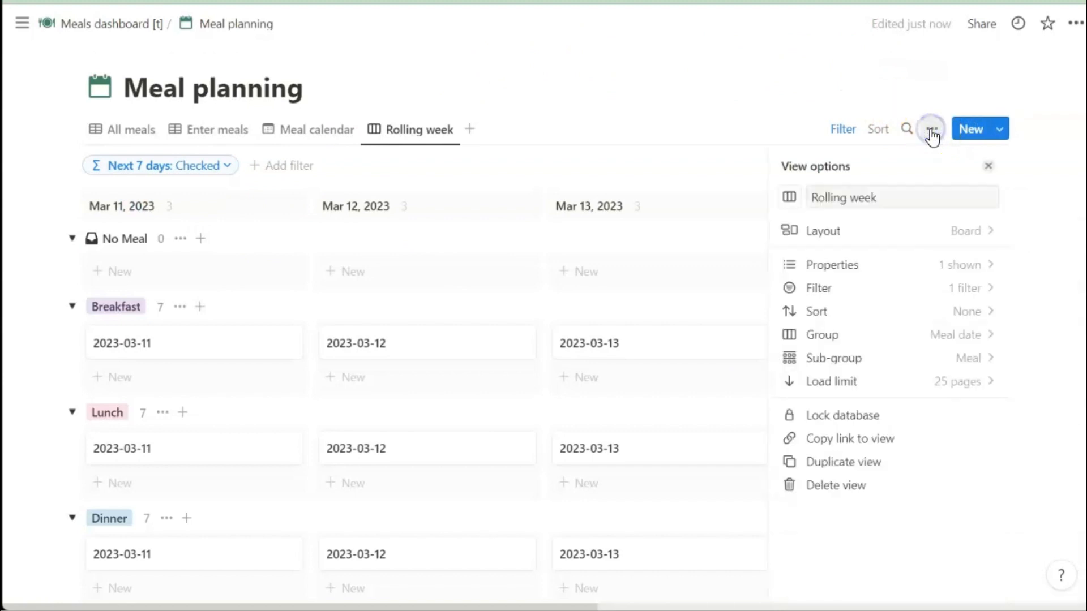
click(925, 266)
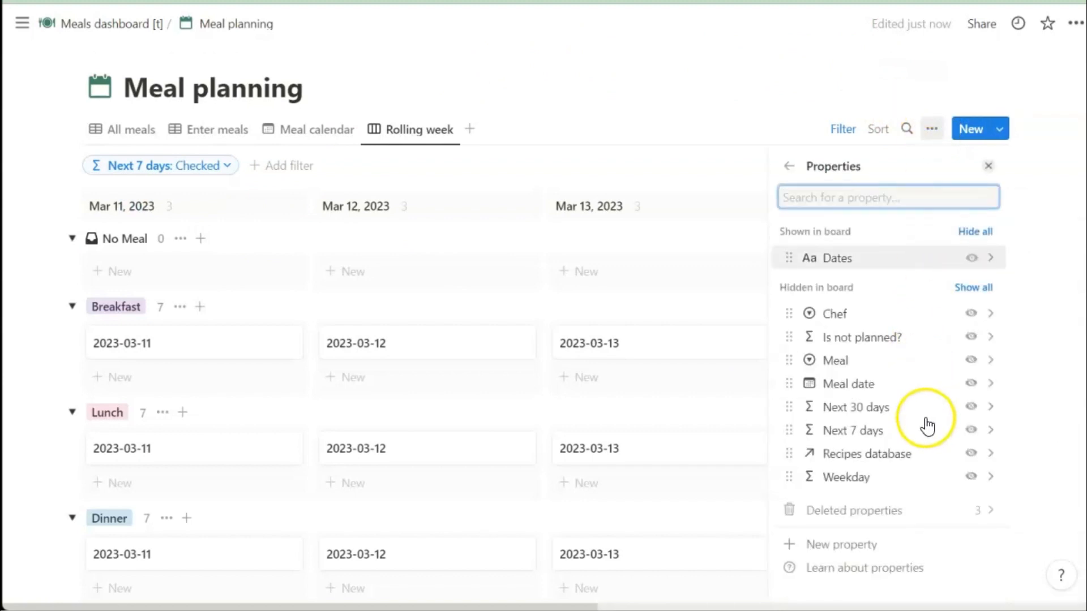
click(968, 453)
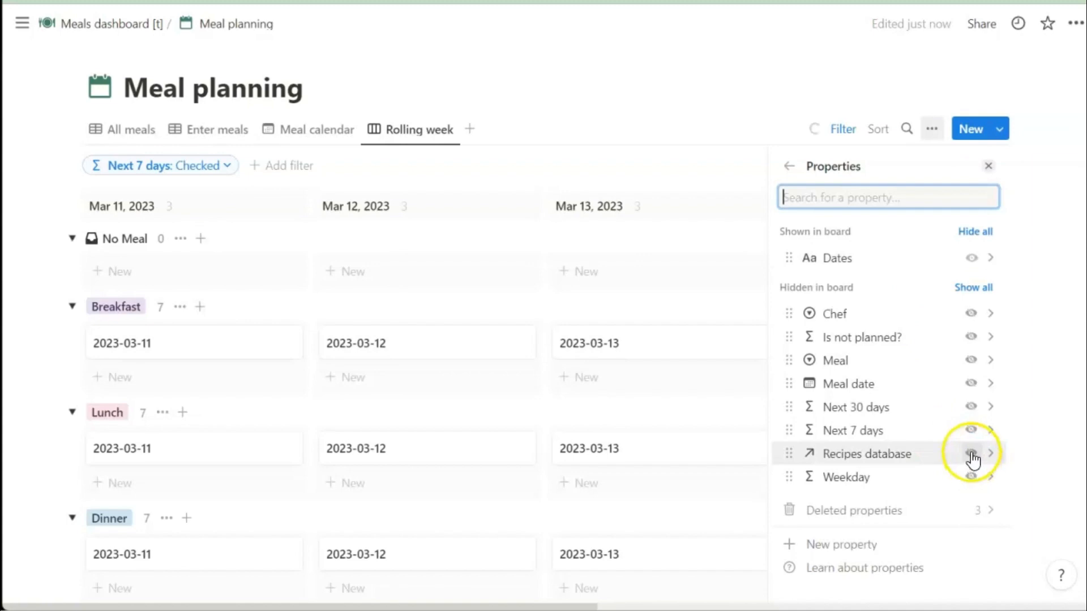
click(971, 455)
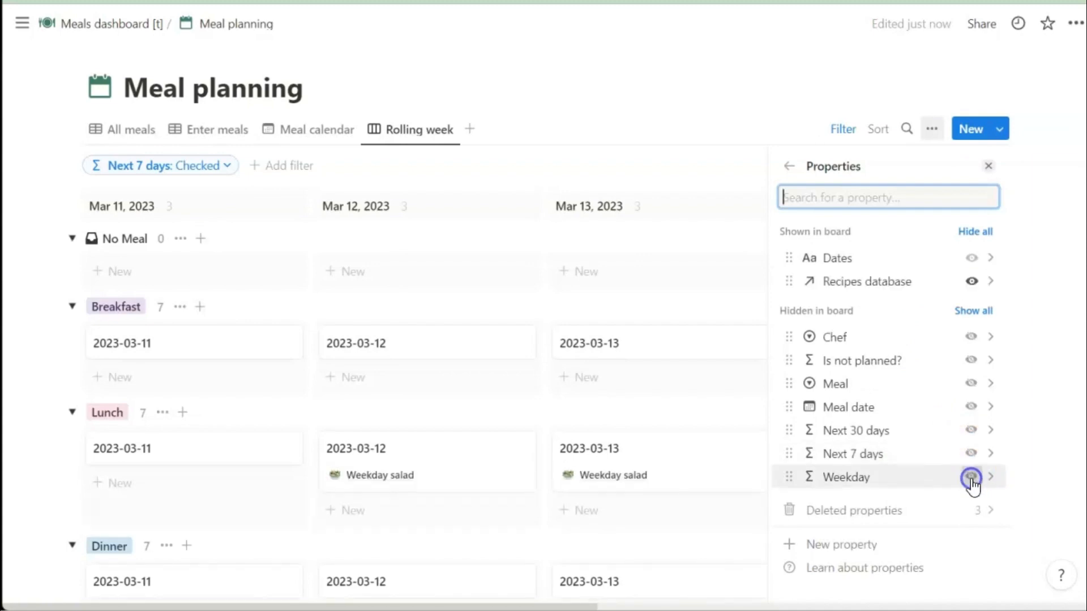
click(971, 477)
click(970, 407)
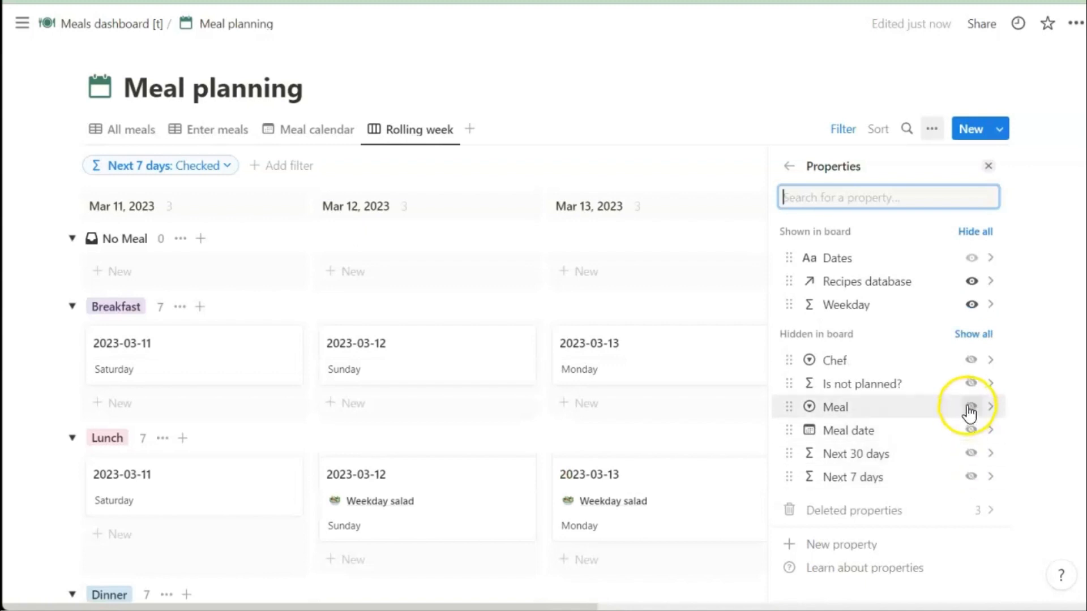
click(970, 360)
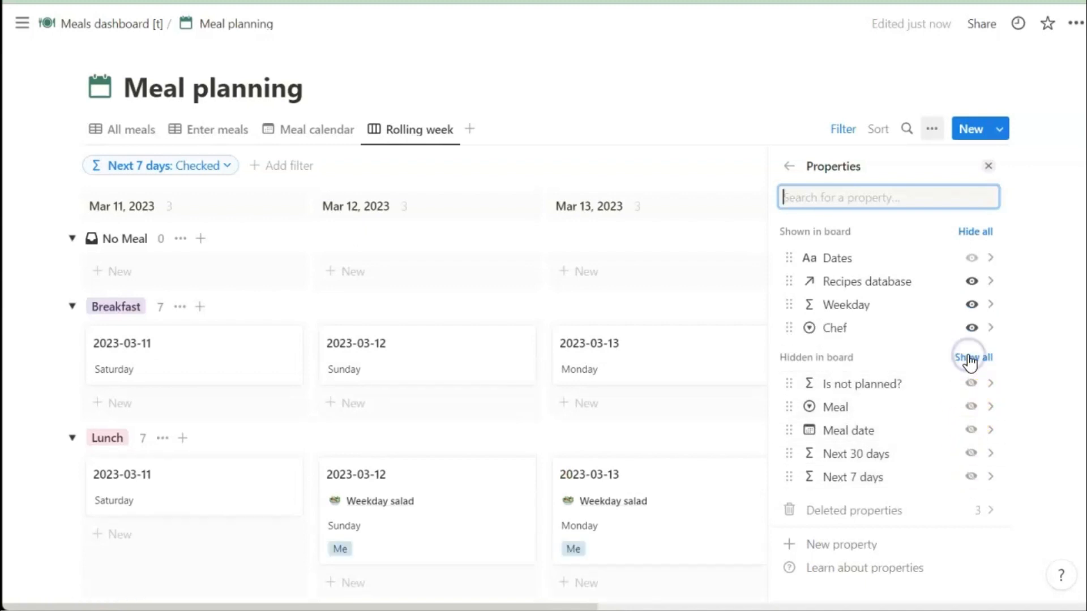
Step: Move the Weekday property above Dates so that it comes first among the board's shown properties
drag(789, 304, 789, 256)
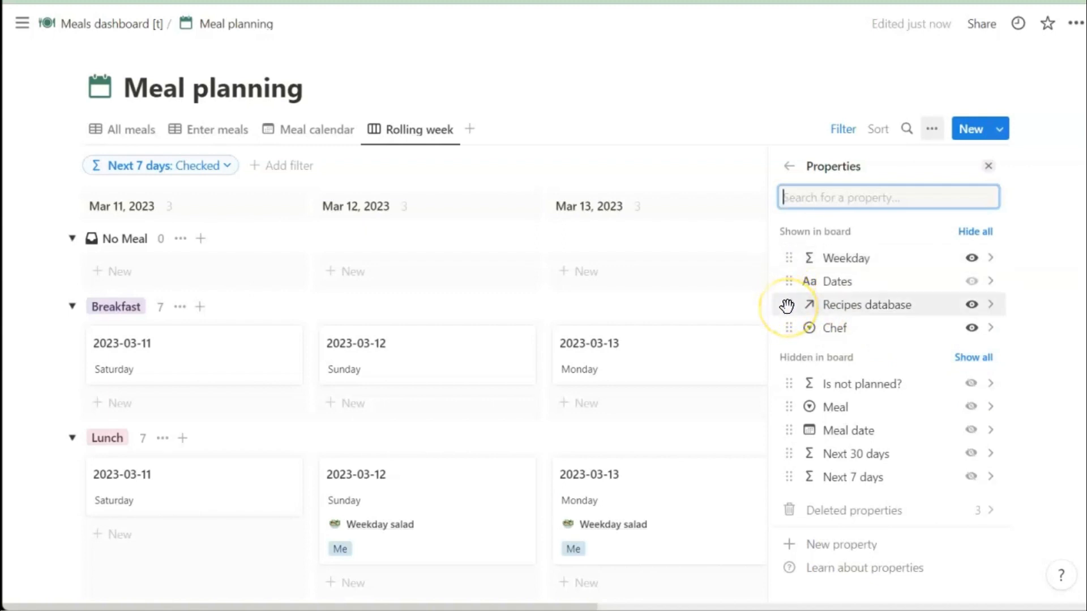
click(988, 166)
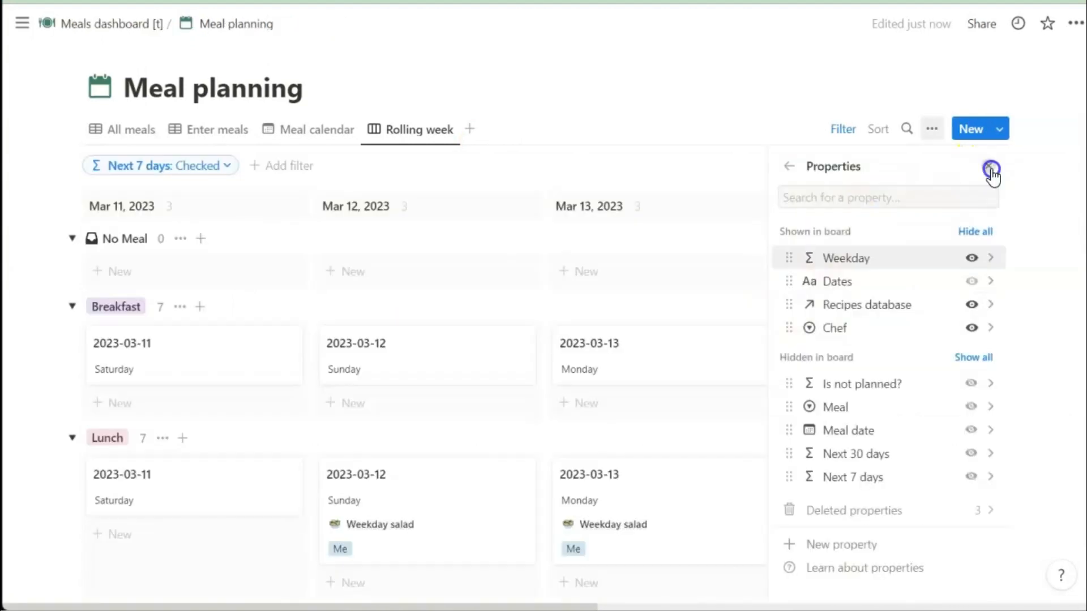
click(991, 168)
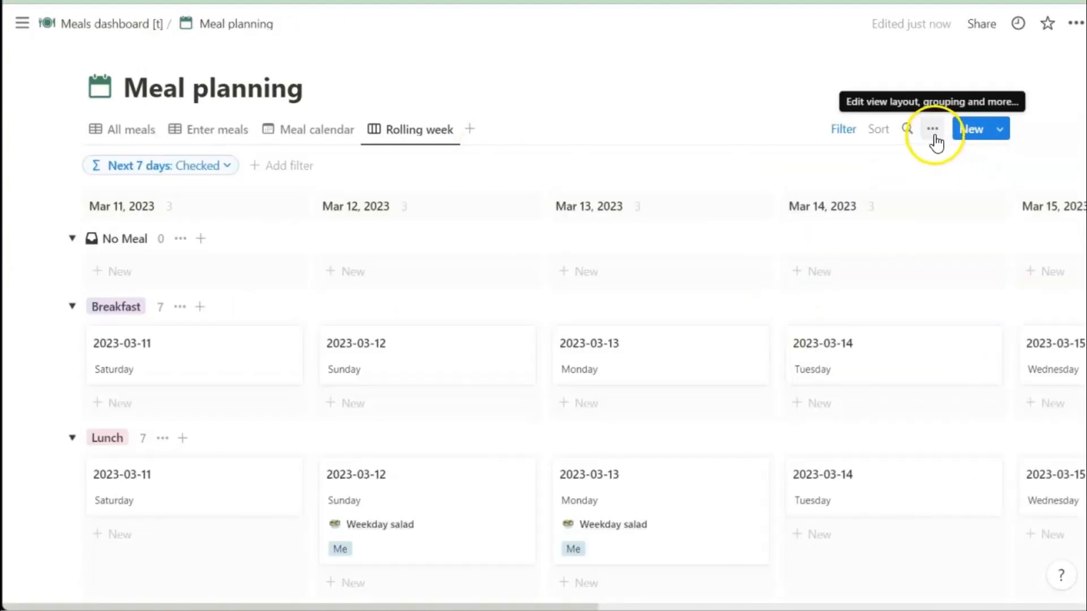
Step: Set the board layout's card preview to Page content and its card size to Small
click(933, 133)
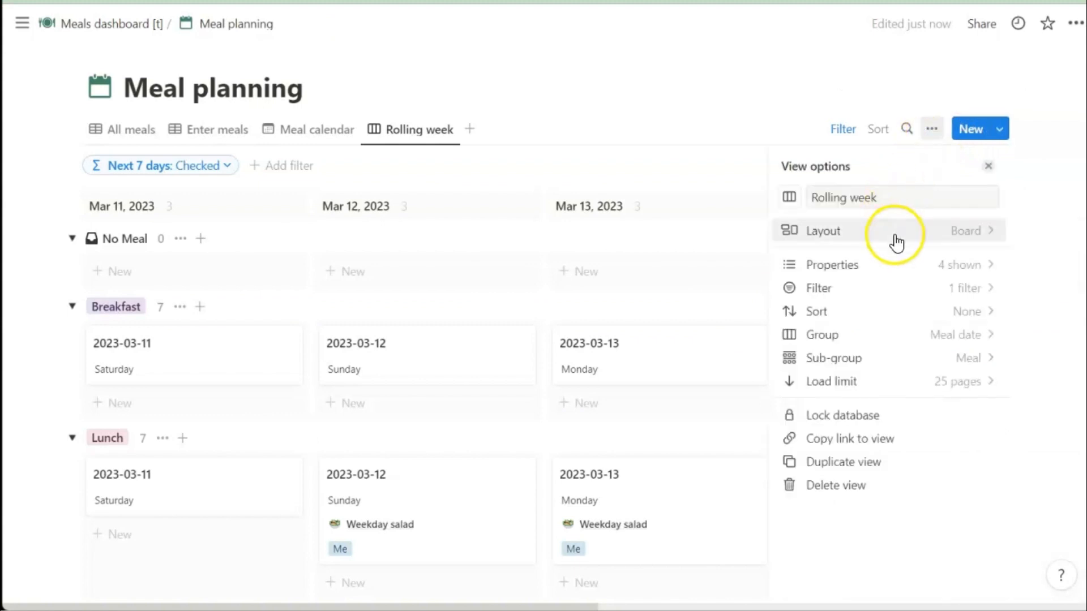
click(894, 237)
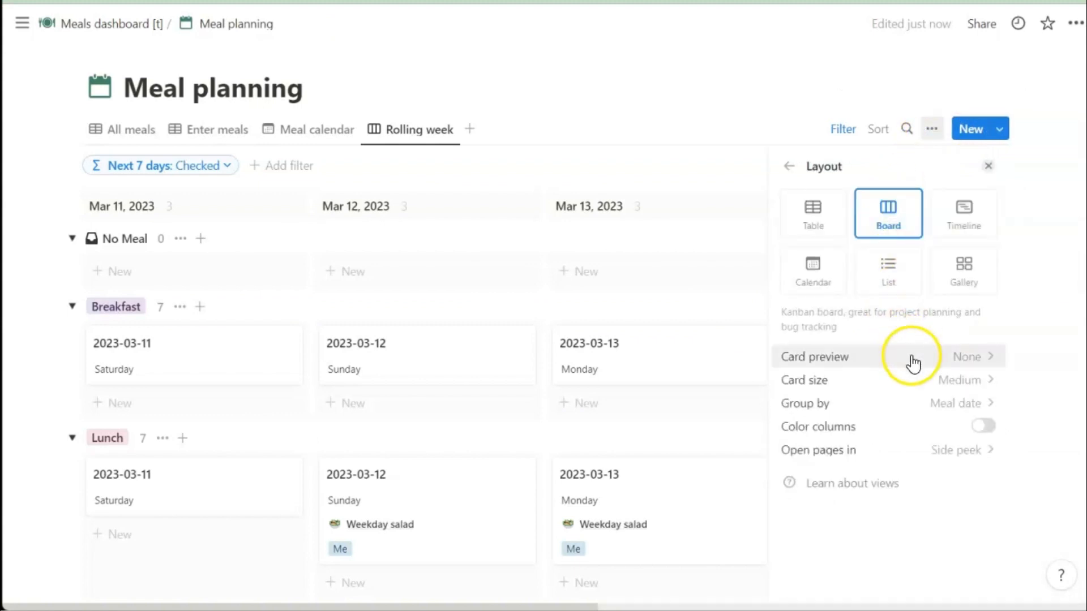
click(911, 360)
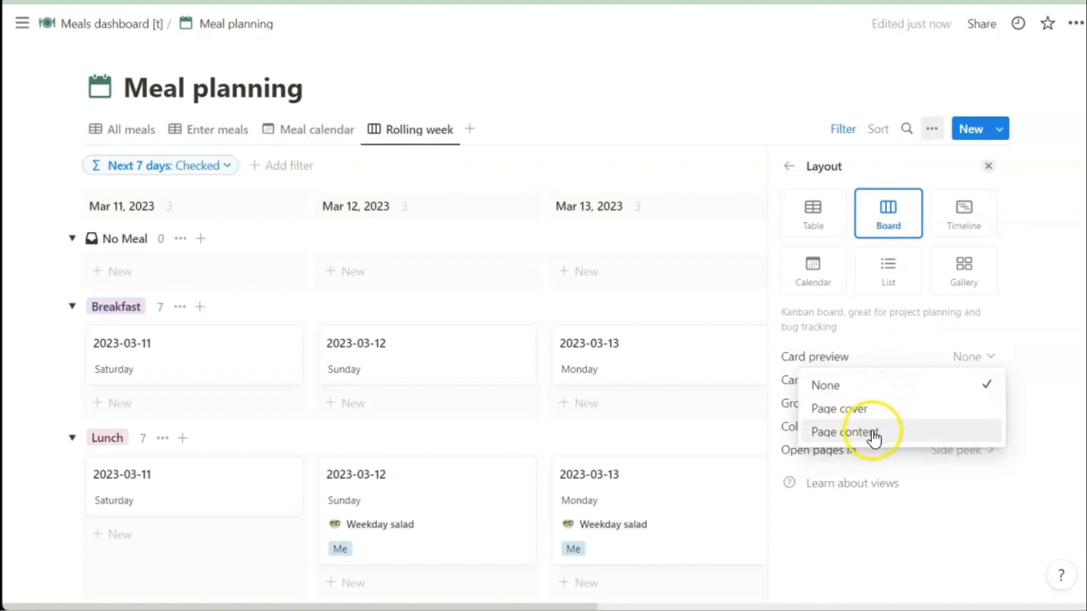
click(872, 432)
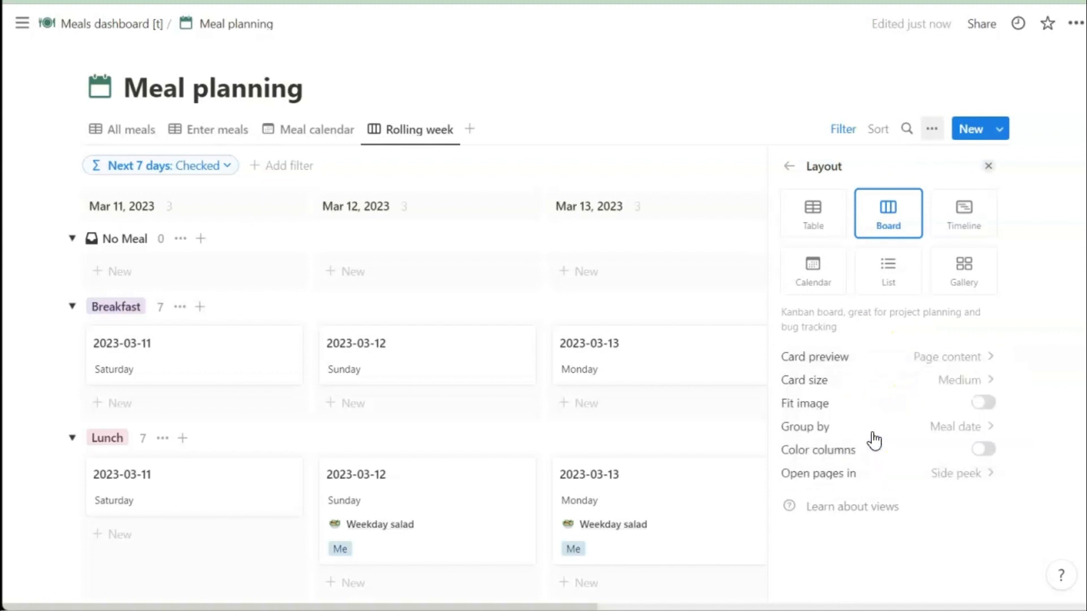
click(849, 383)
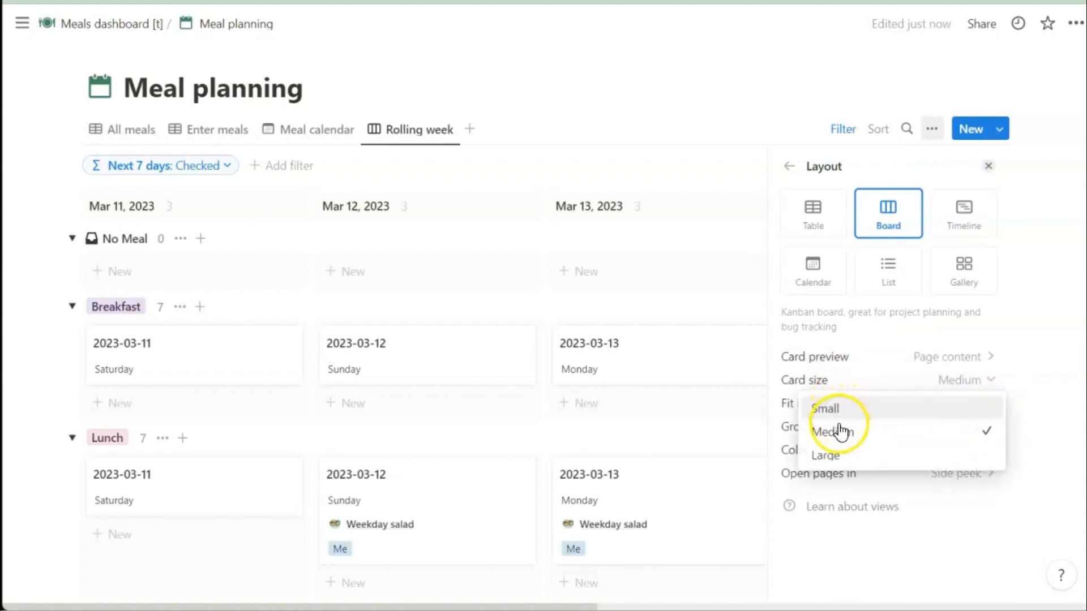
click(837, 407)
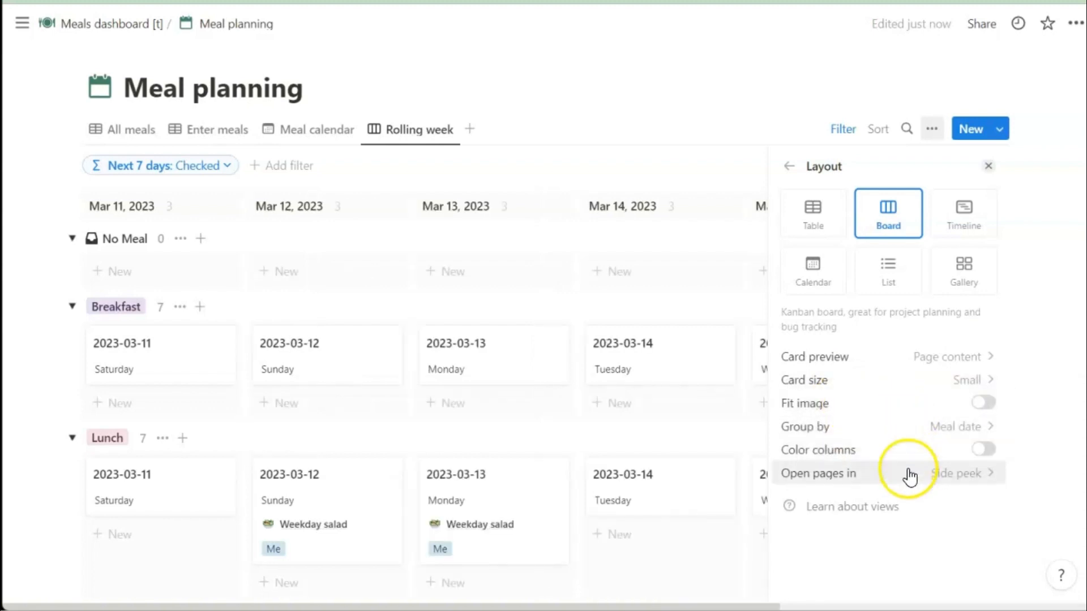
Step: Hide the Dates property from the Rolling week board's cards
click(791, 165)
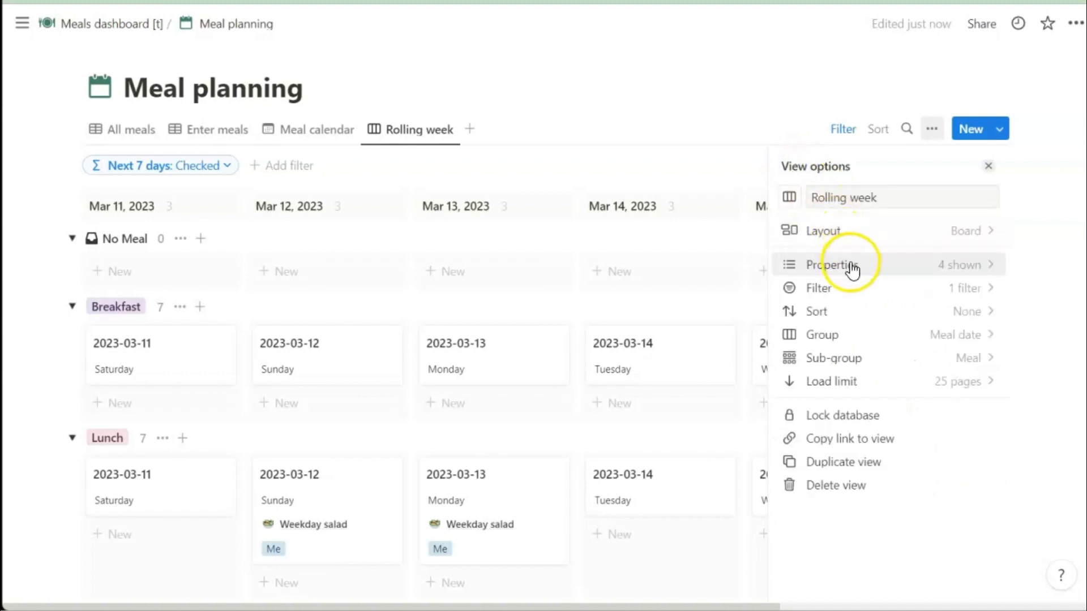
click(849, 265)
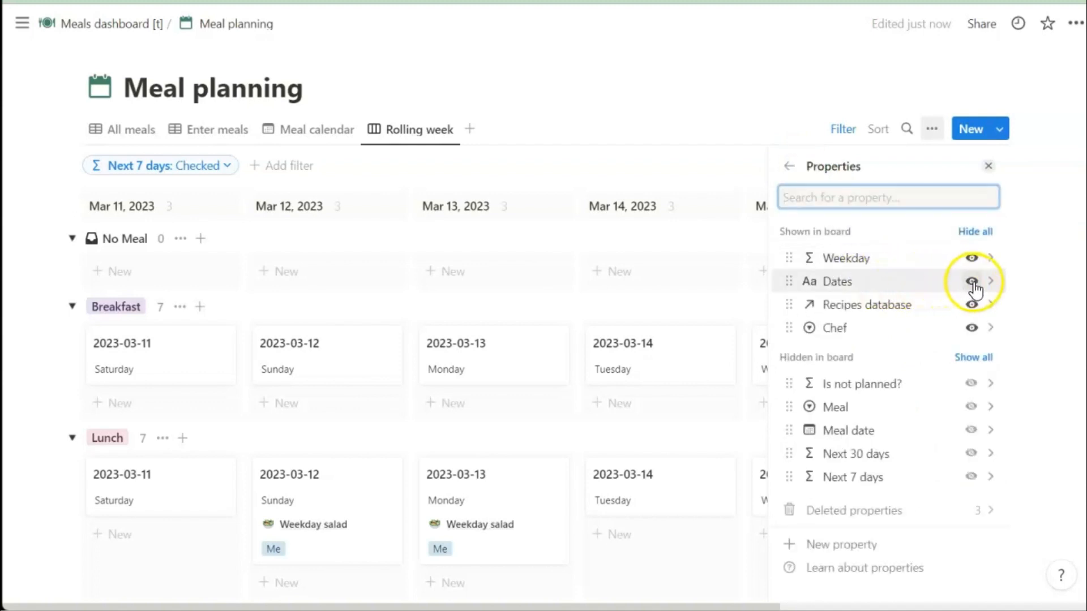
click(971, 282)
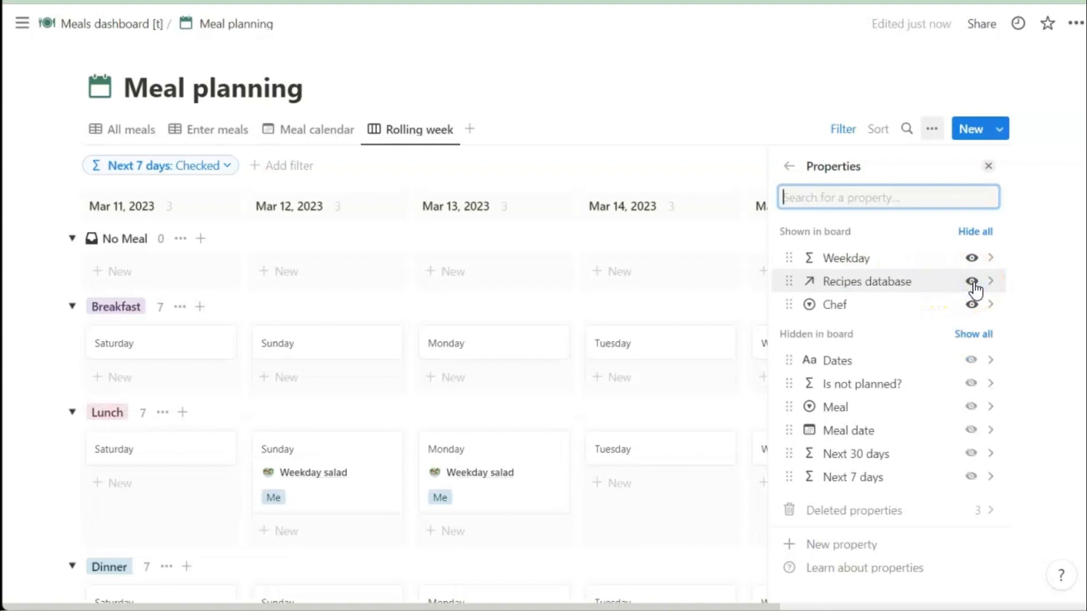
click(988, 166)
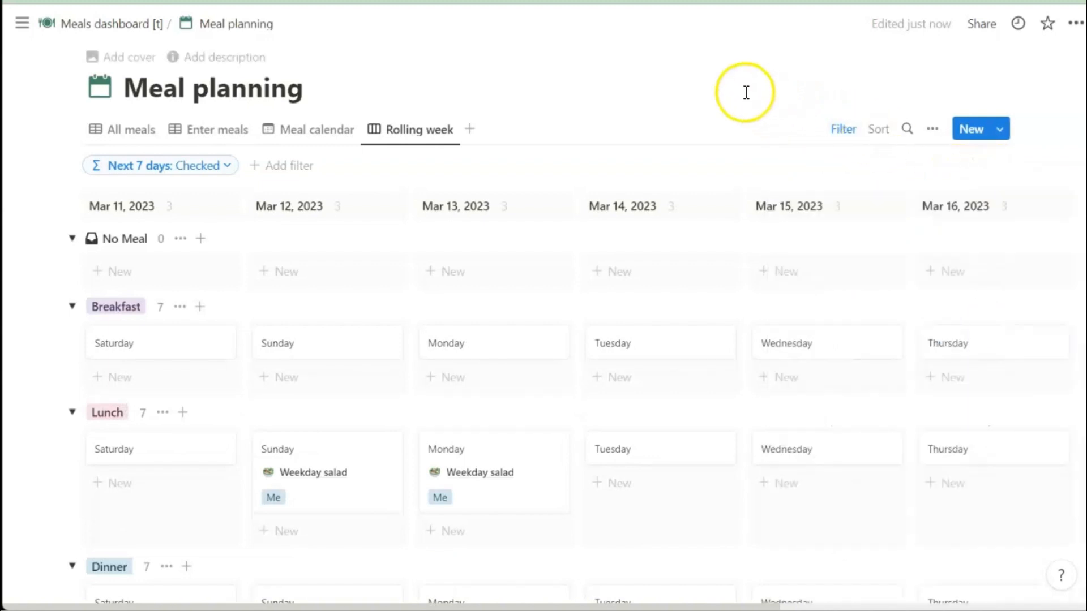
Step: Collapse the No Meal sub-group on the Rolling week board
scroll(445, 176, down, 2)
scroll(445, 176, up, 2)
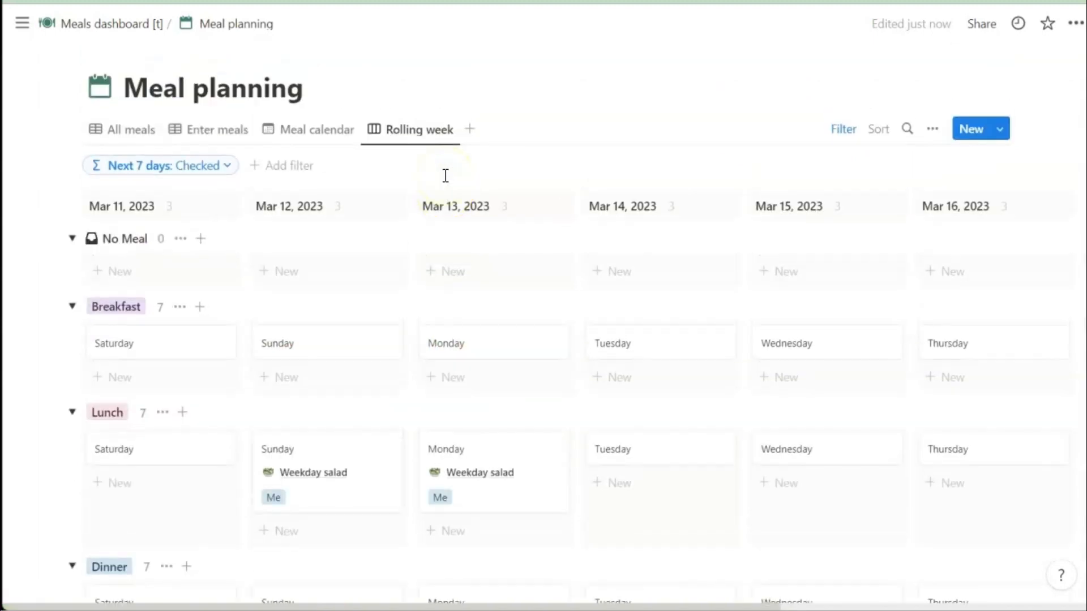
click(75, 239)
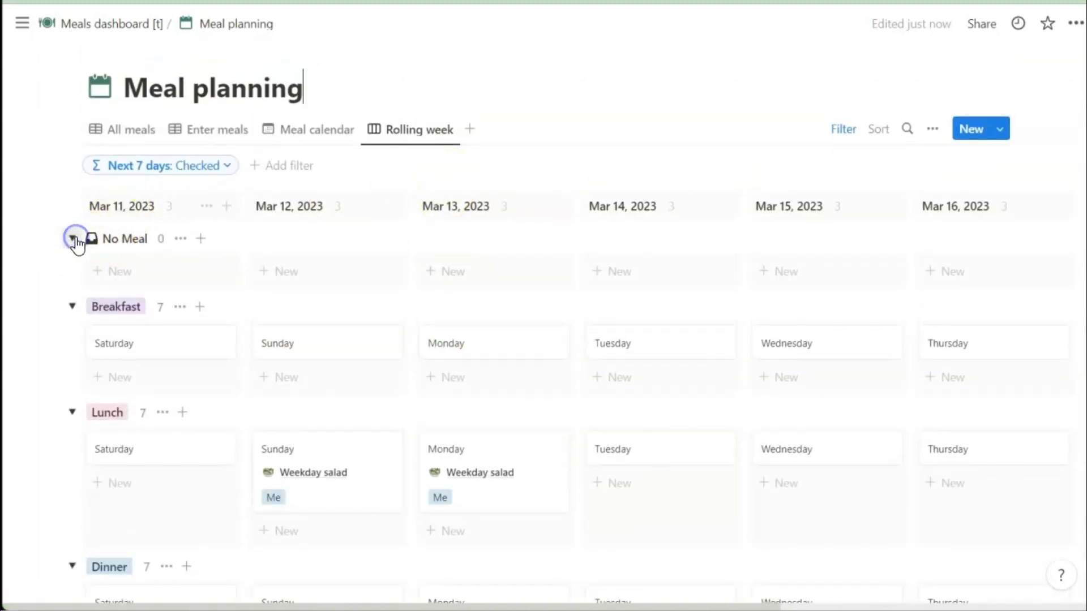
Step: Turn on hiding of empty sub-groups for the Rolling week board
click(932, 129)
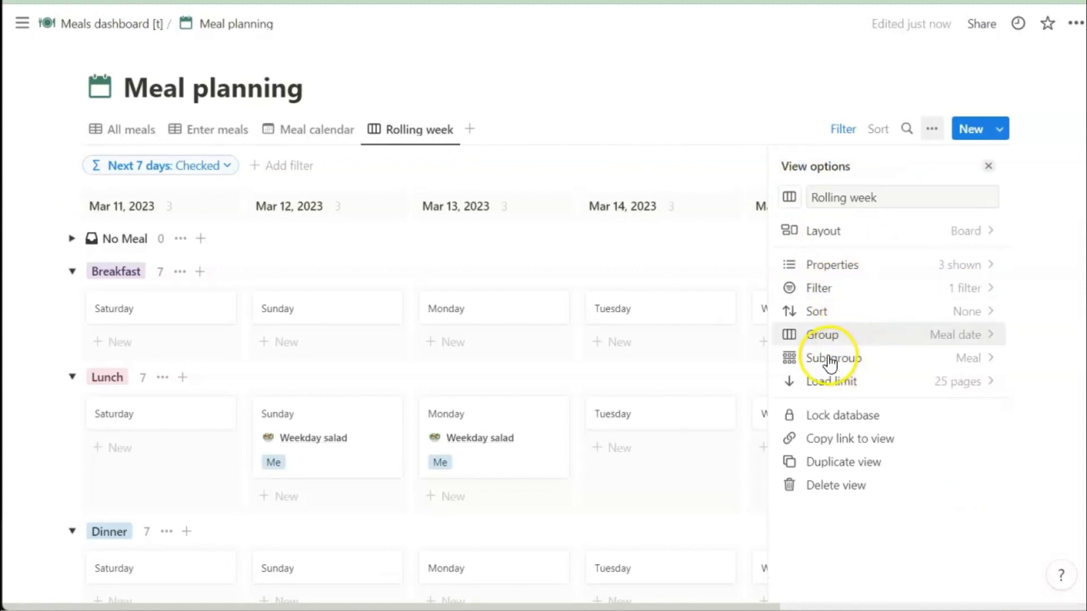
click(826, 357)
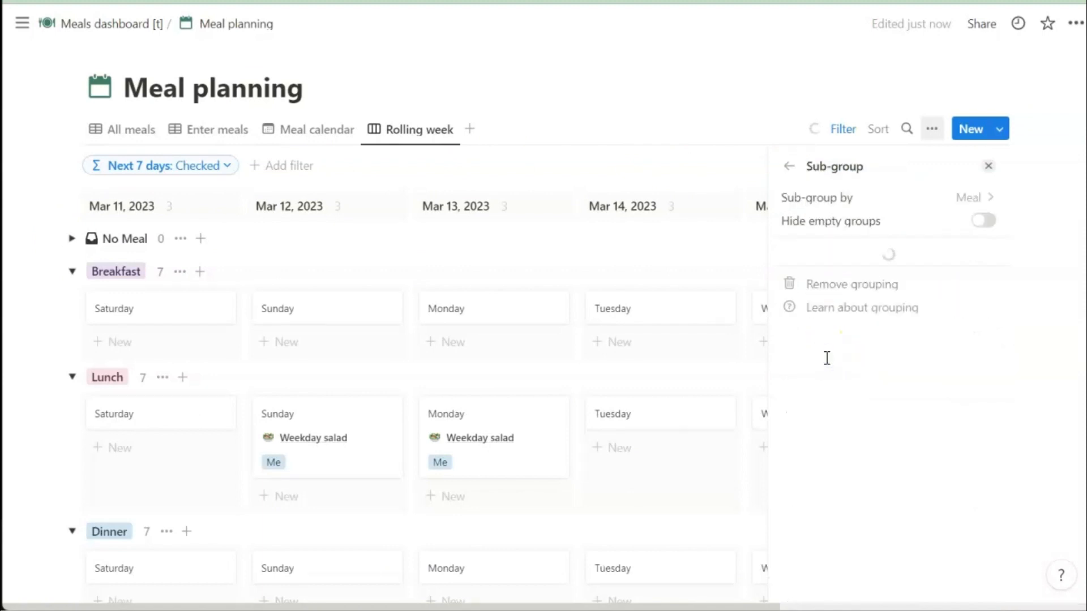
click(988, 226)
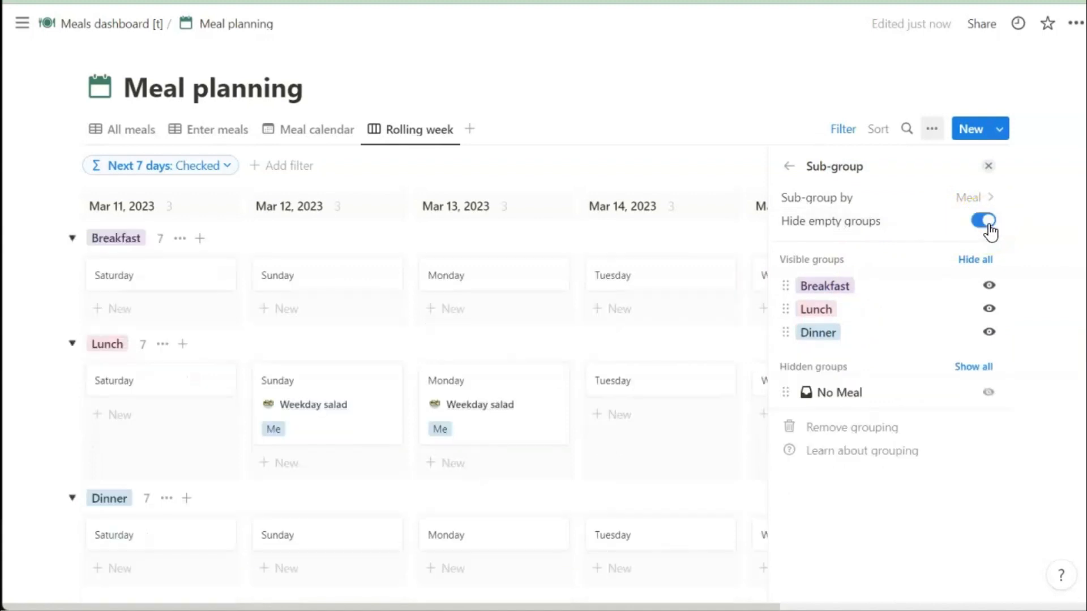
click(988, 166)
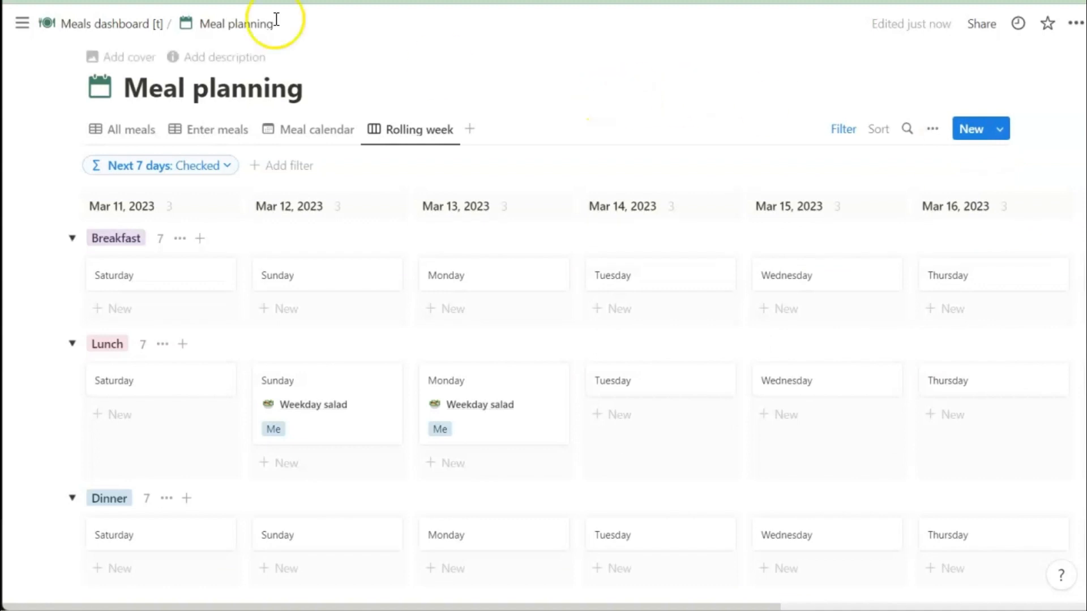
Step: In the Enter meals view, link the Weekday salad recipe to the March 14, 2023 Lunch and Dinner entries
click(231, 130)
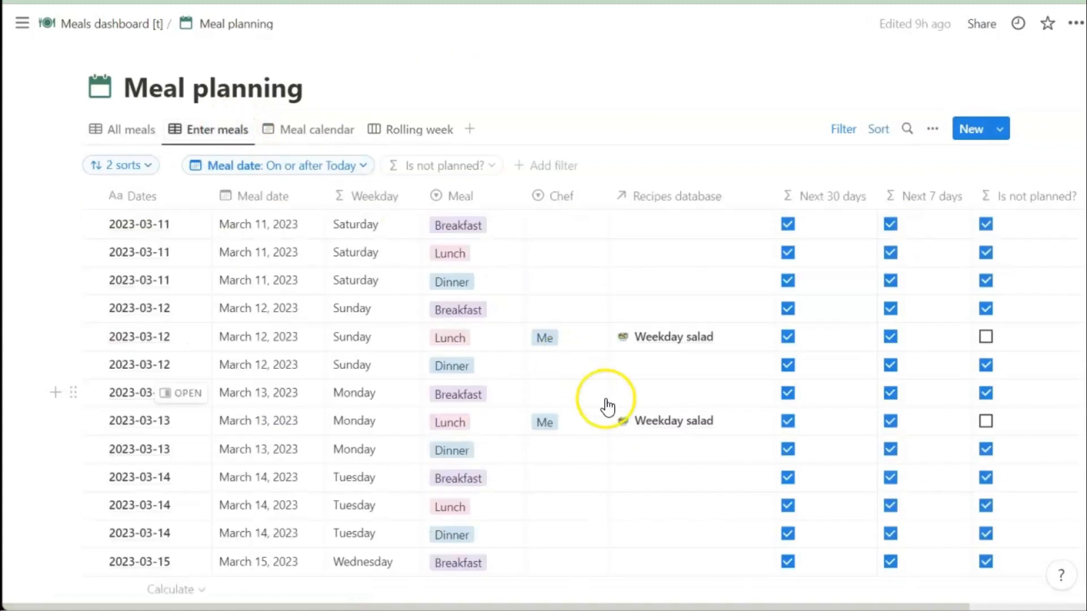
click(640, 506)
click(922, 562)
click(577, 538)
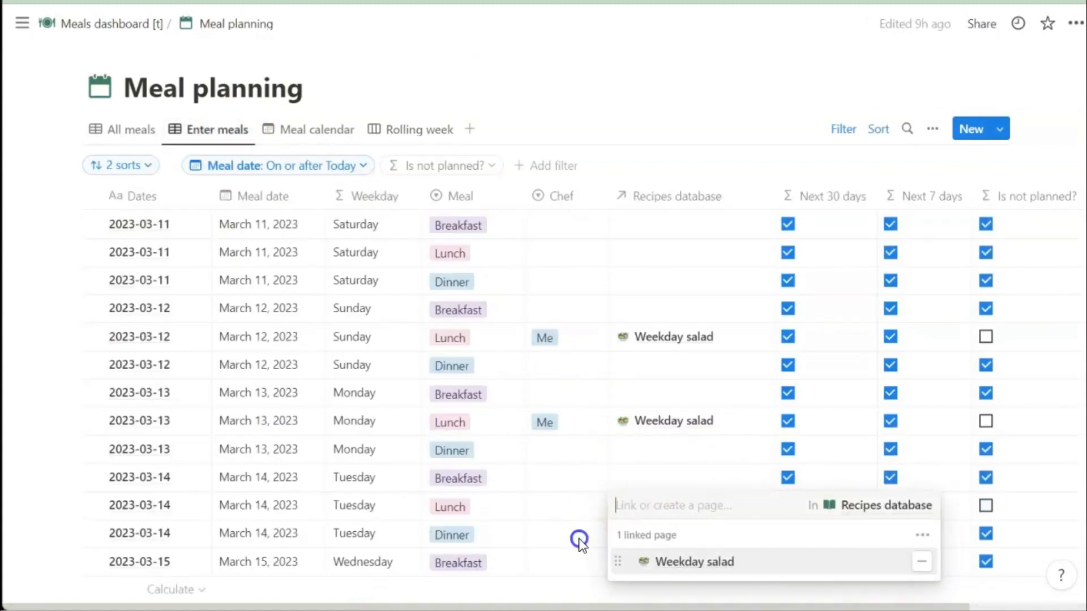
click(659, 540)
click(921, 500)
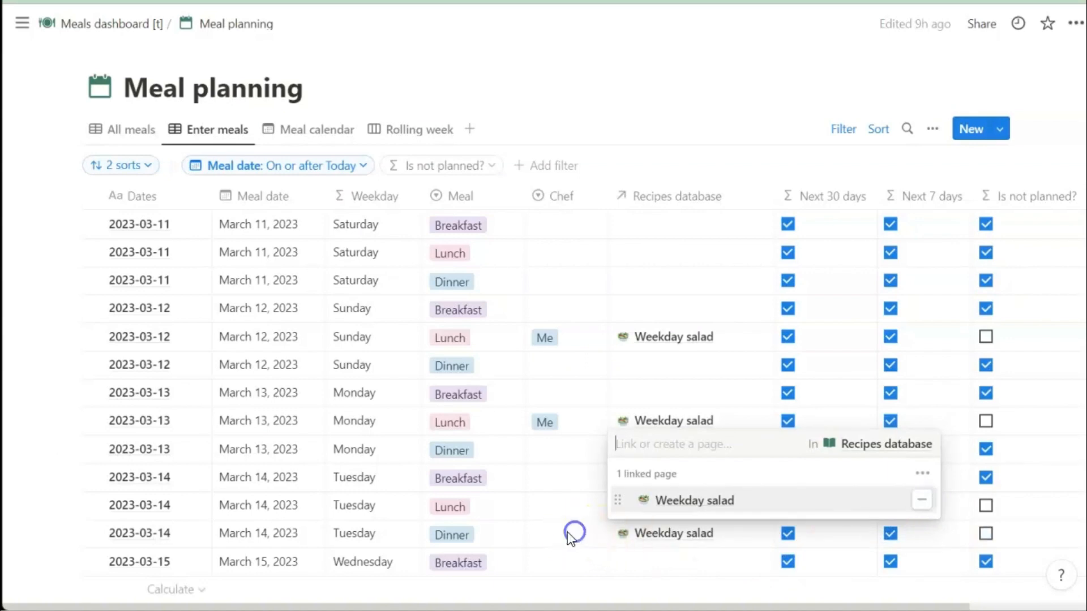
Step: Set the Chef to Partner for the March 14 Lunch and to Me for the March 14 Dinner
click(560, 541)
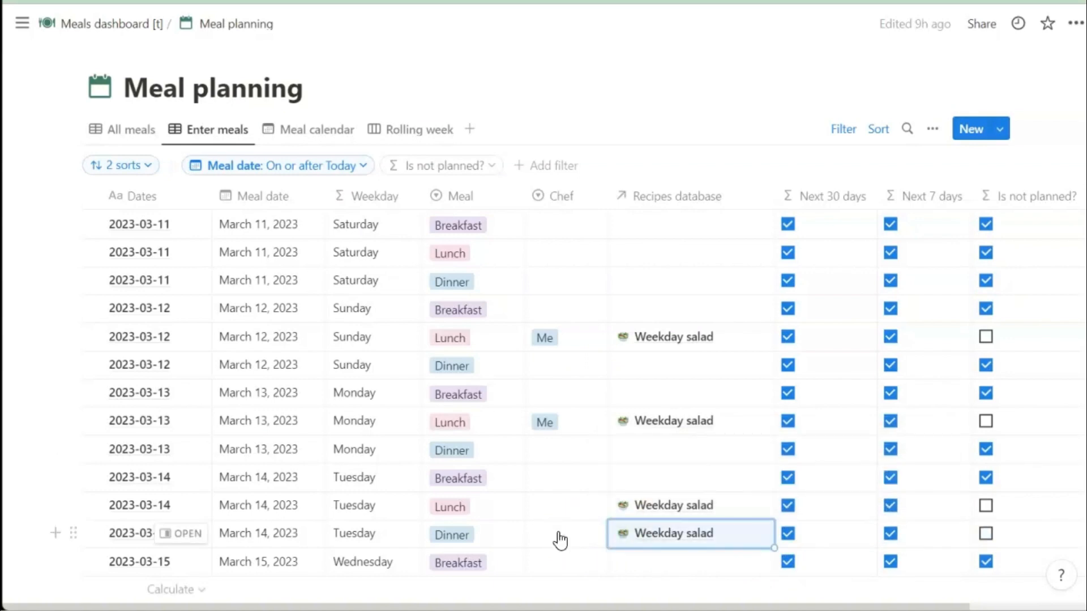
click(581, 509)
click(587, 562)
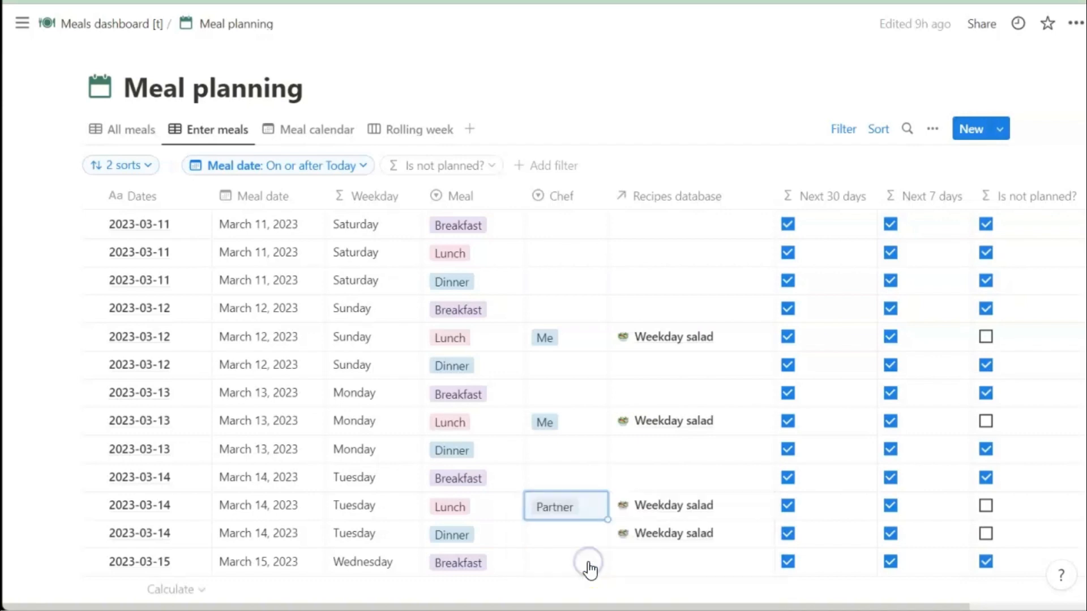
click(558, 532)
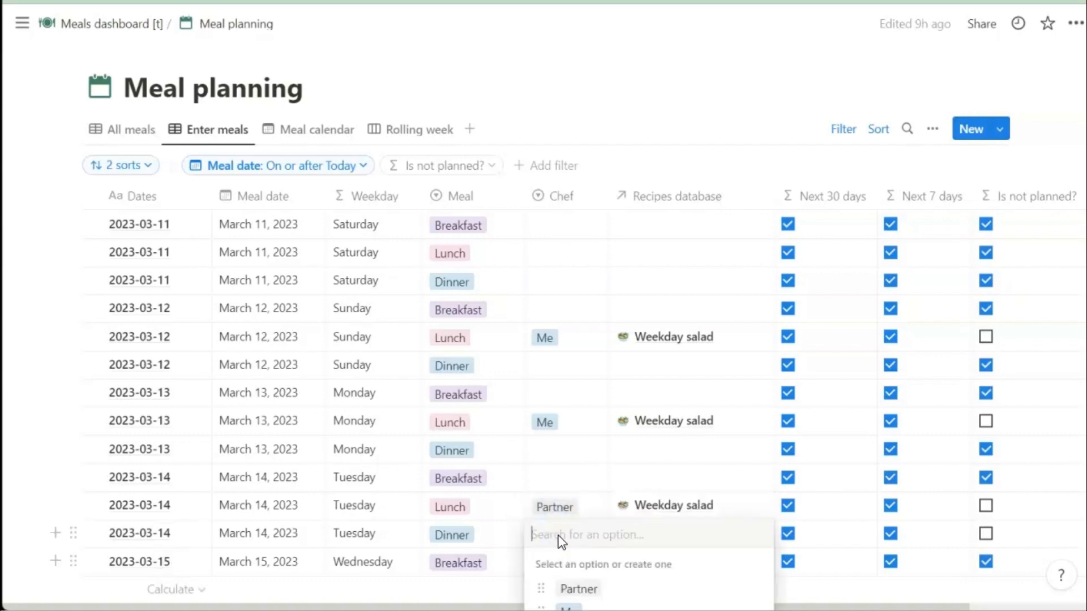
click(568, 503)
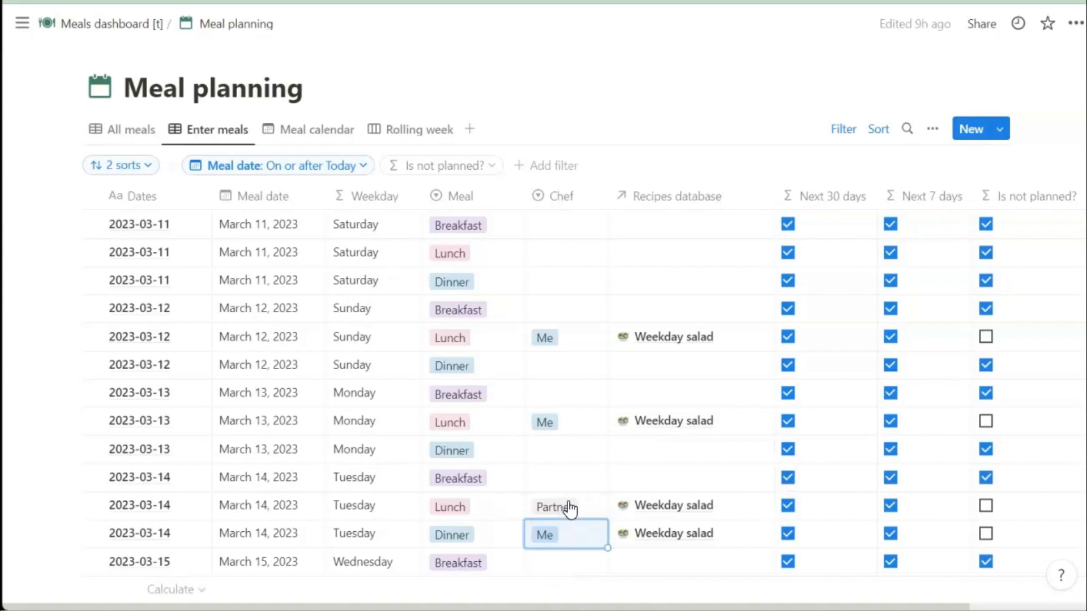
Step: Duplicate the Rolling week view and name the copy Current week
click(401, 134)
click(399, 133)
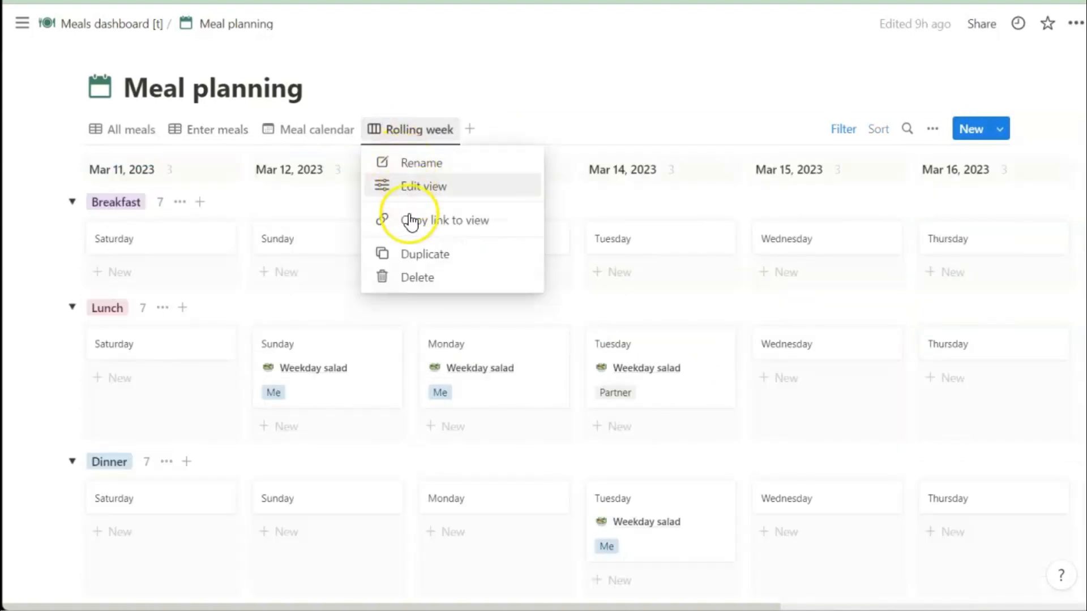
click(408, 260)
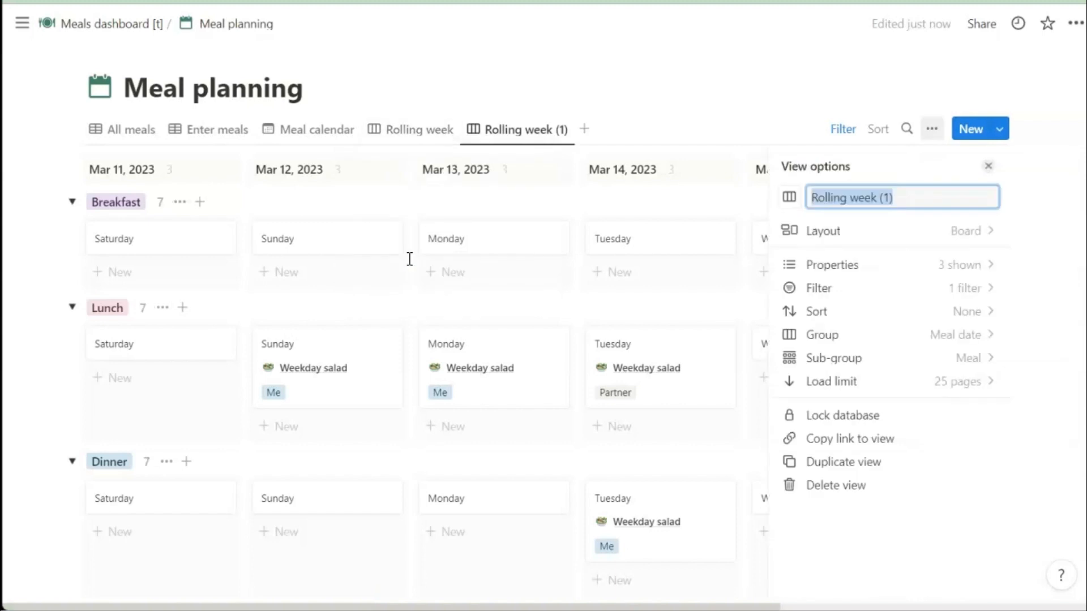
text(Current week)
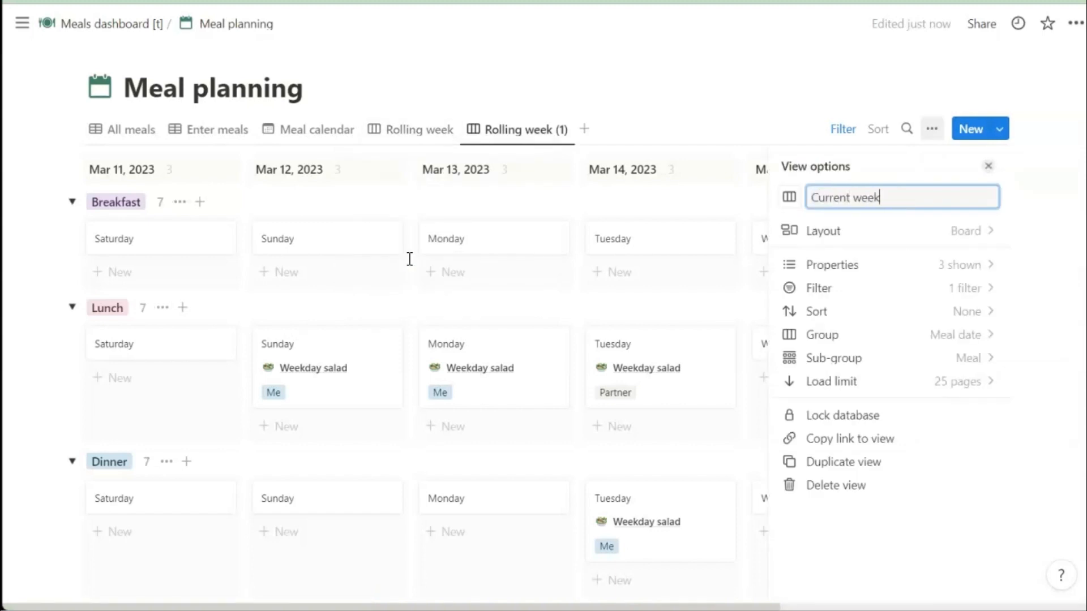
click(767, 79)
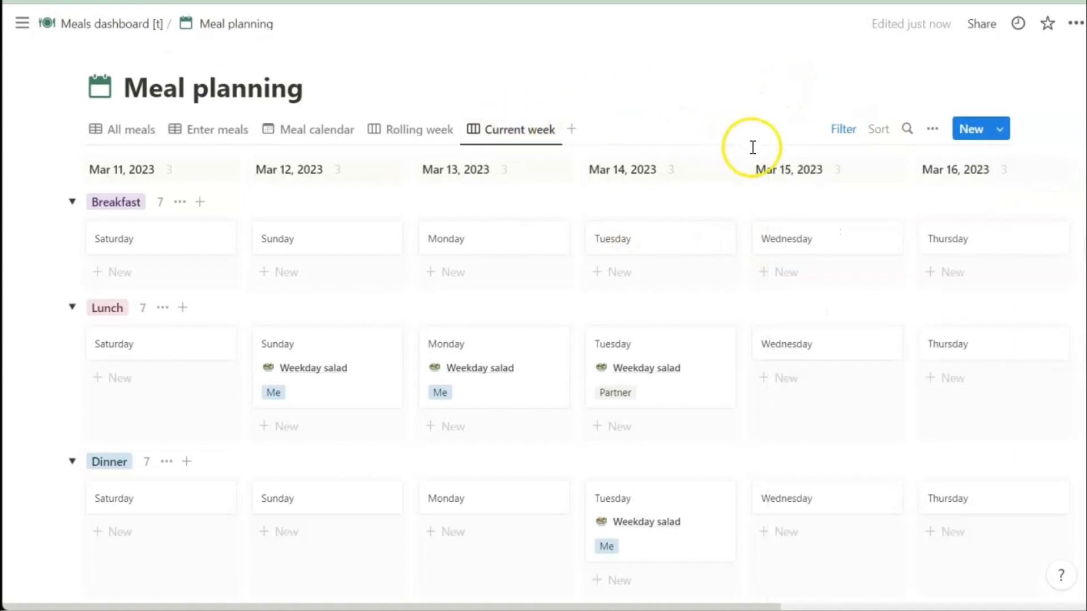
Step: Add a Meal date filter relative to today, set to This week, to the Current week view
click(842, 130)
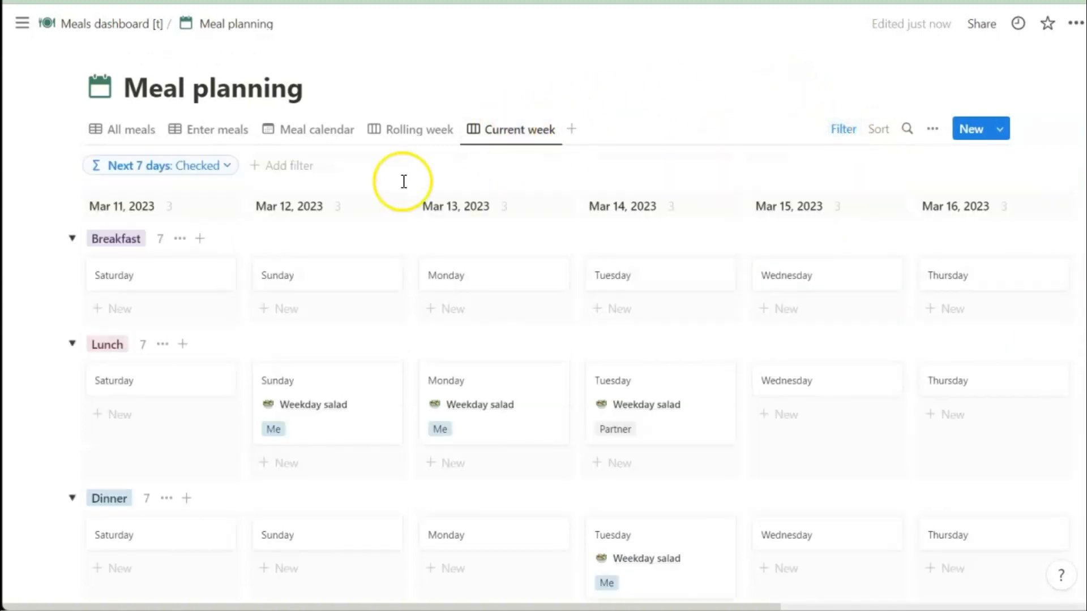
click(273, 167)
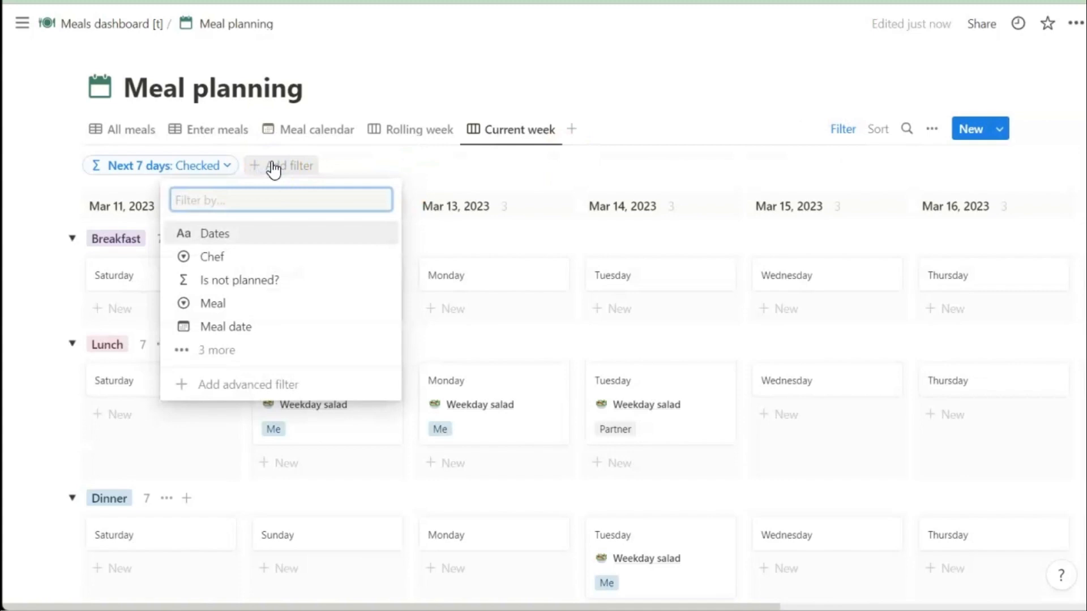
click(236, 329)
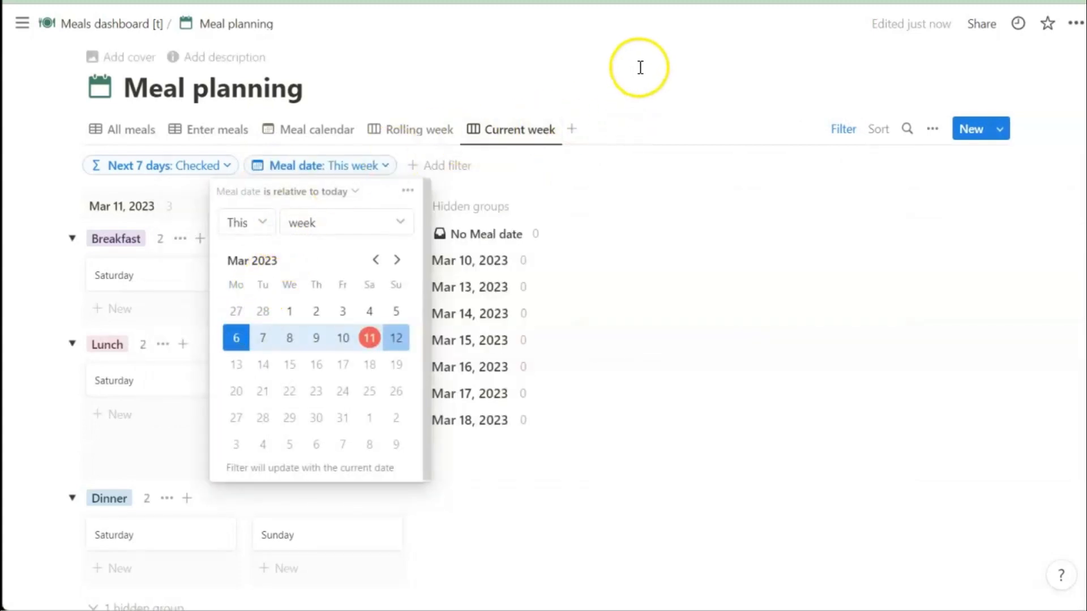
click(638, 68)
Step: Delete the Next 7 days filter from the Current week view
click(218, 166)
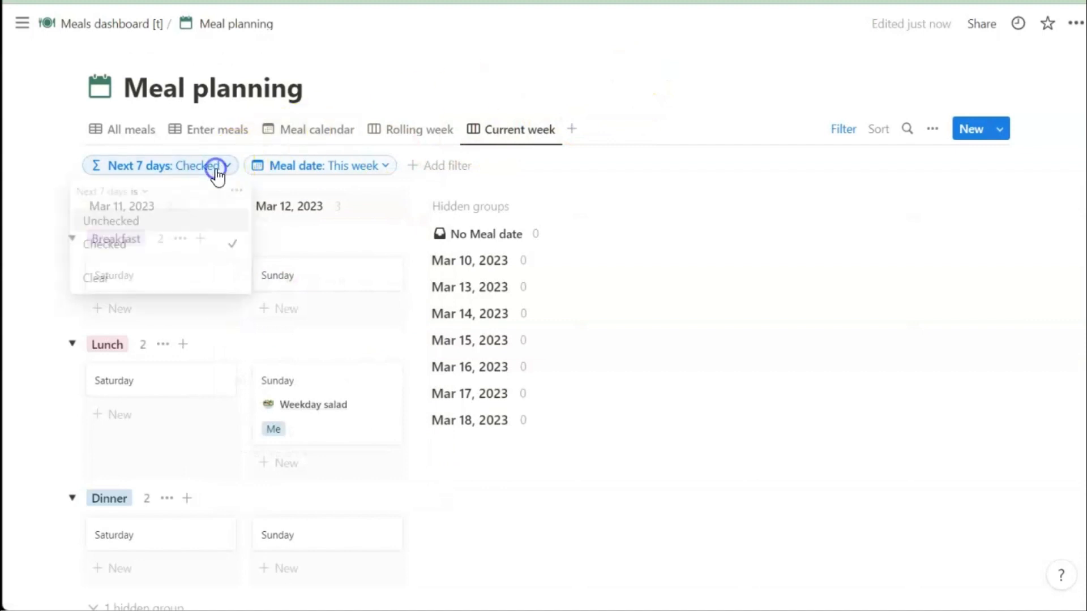
click(239, 194)
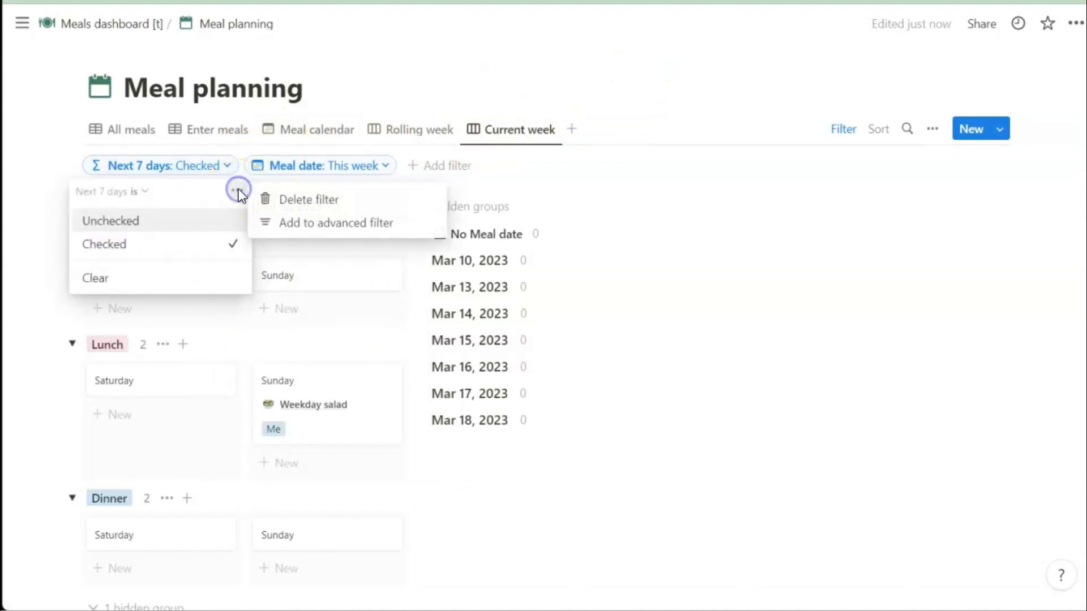
click(288, 203)
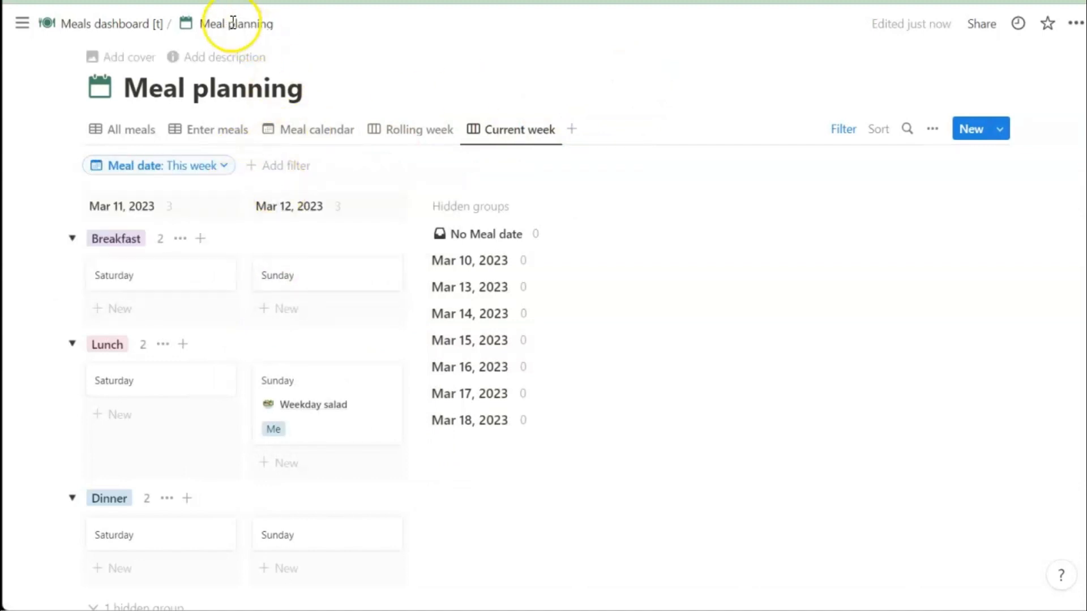
click(401, 70)
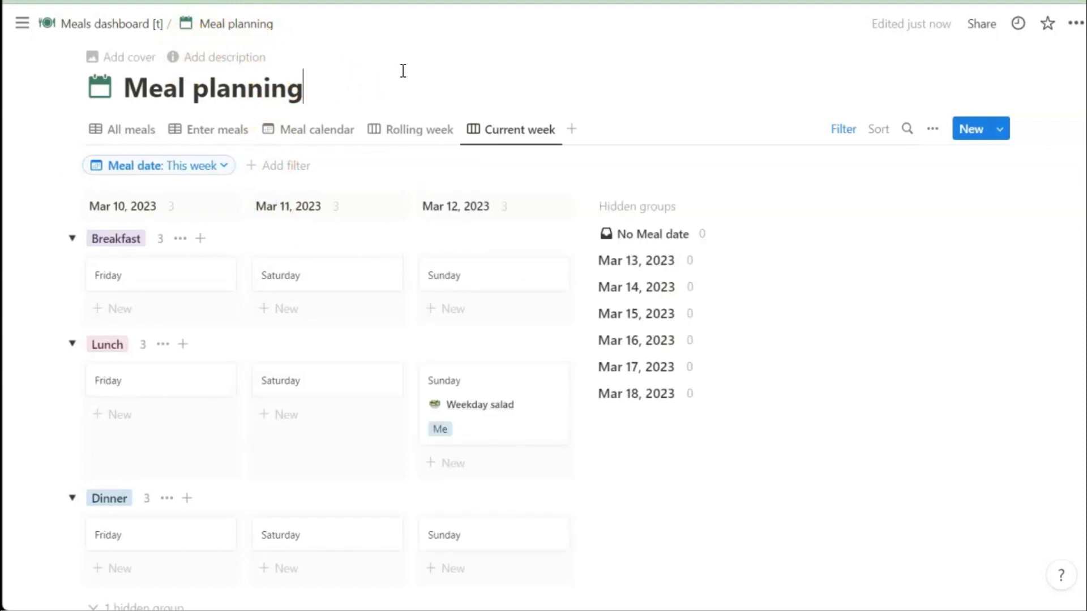
Step: Open the Meals dashboard page and add a callout block below the Meal planning link
click(119, 26)
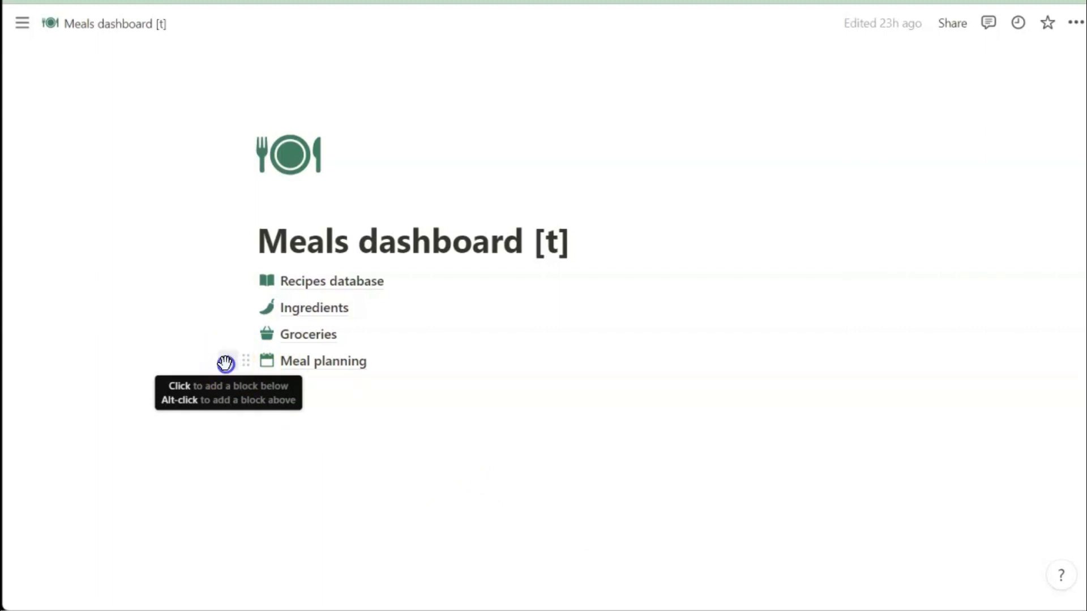
click(232, 363)
text(/callout)
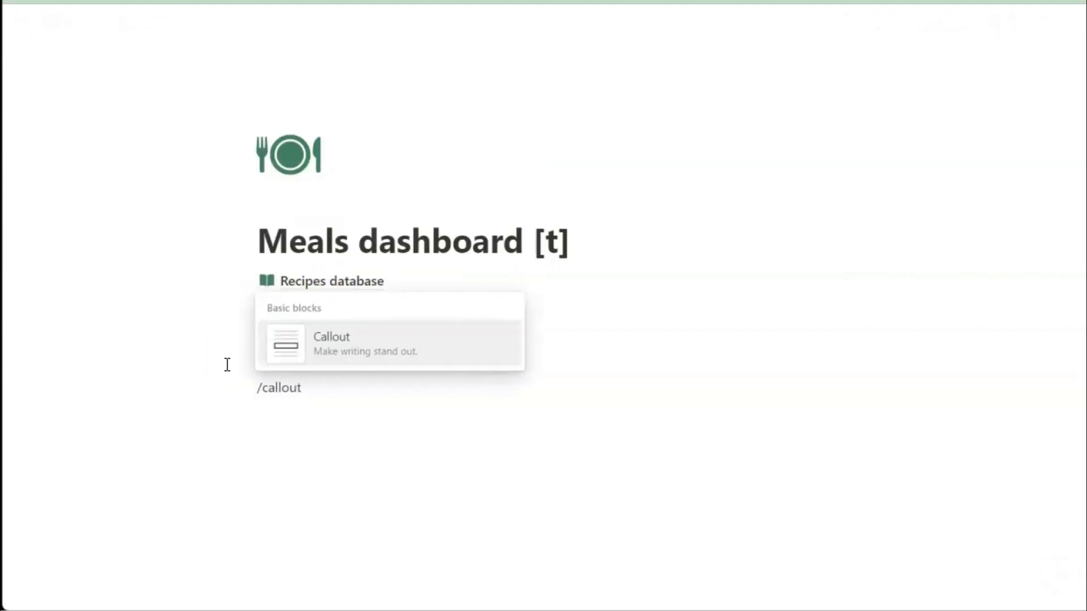
key(Return)
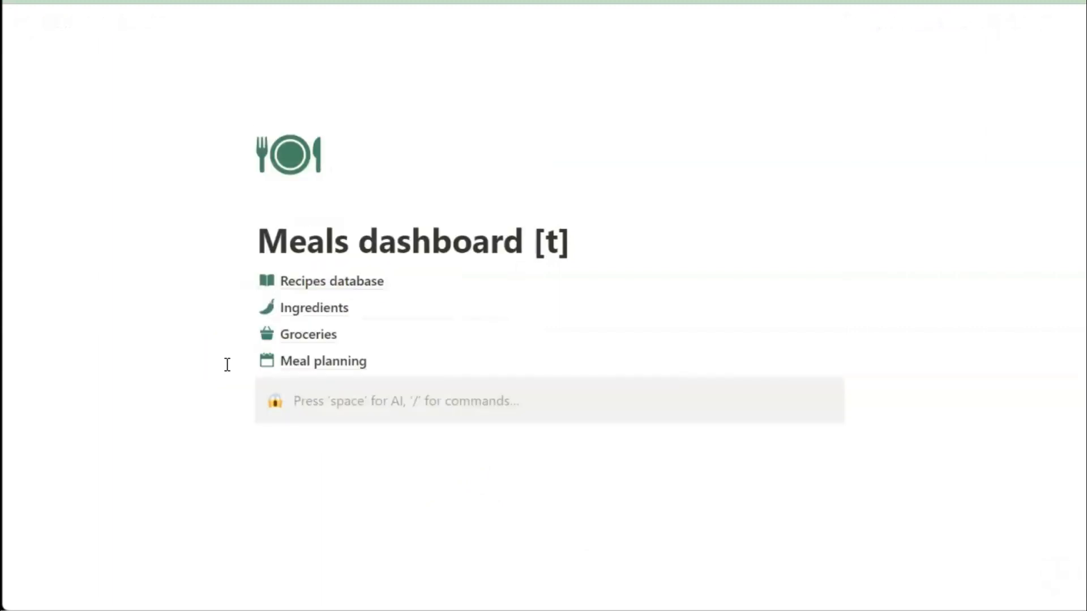
Step: Add a second callout block and place it beside the first one as a column
click(226, 398)
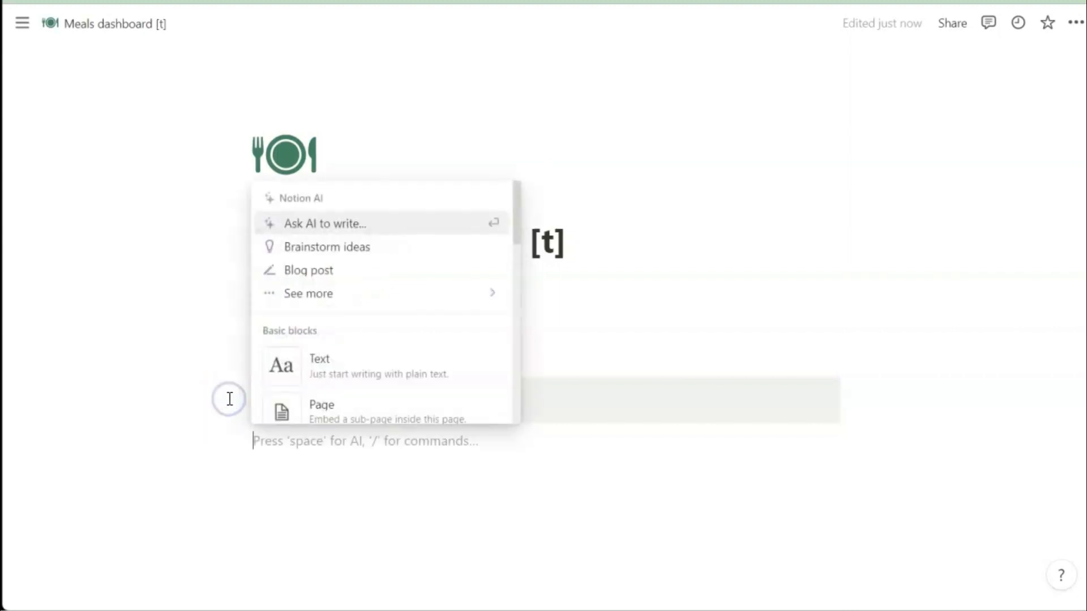
text(/call)
click(340, 392)
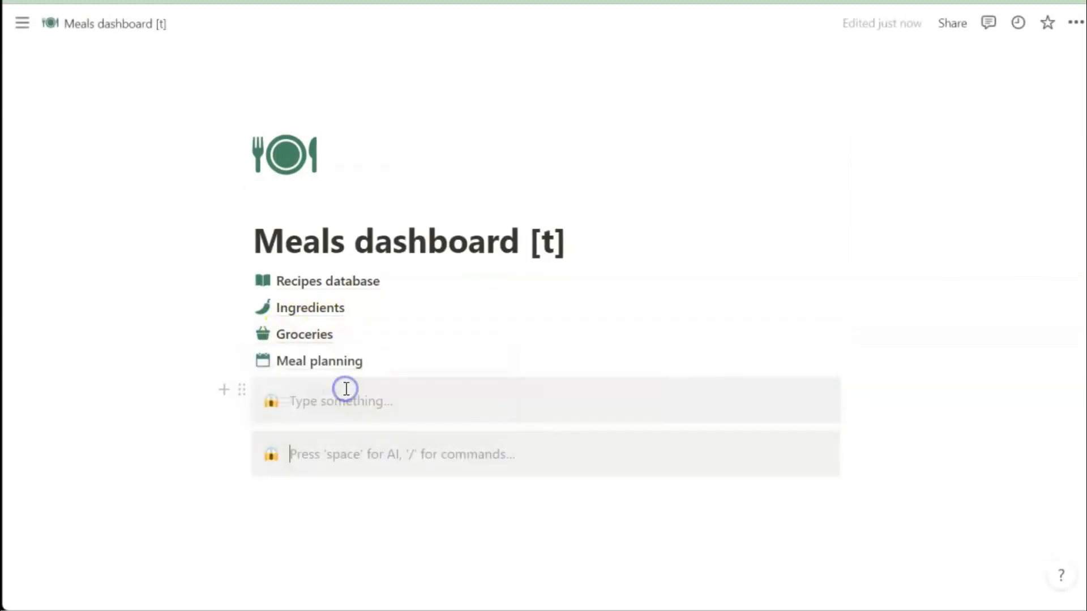
click(244, 447)
drag(375, 442, 844, 404)
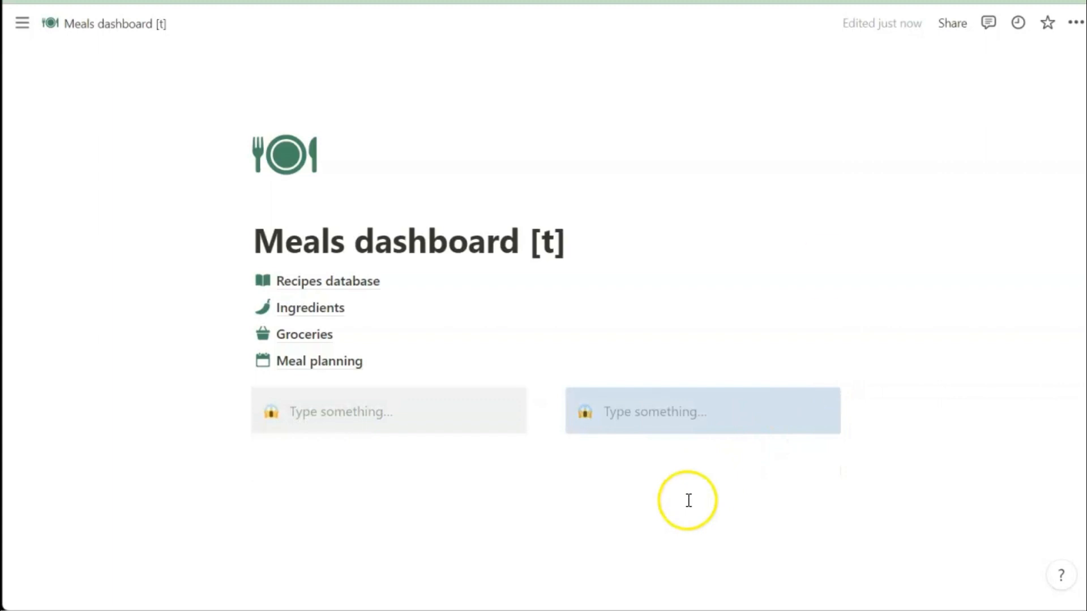
Step: Set the Meals dashboard page to full width
click(1075, 26)
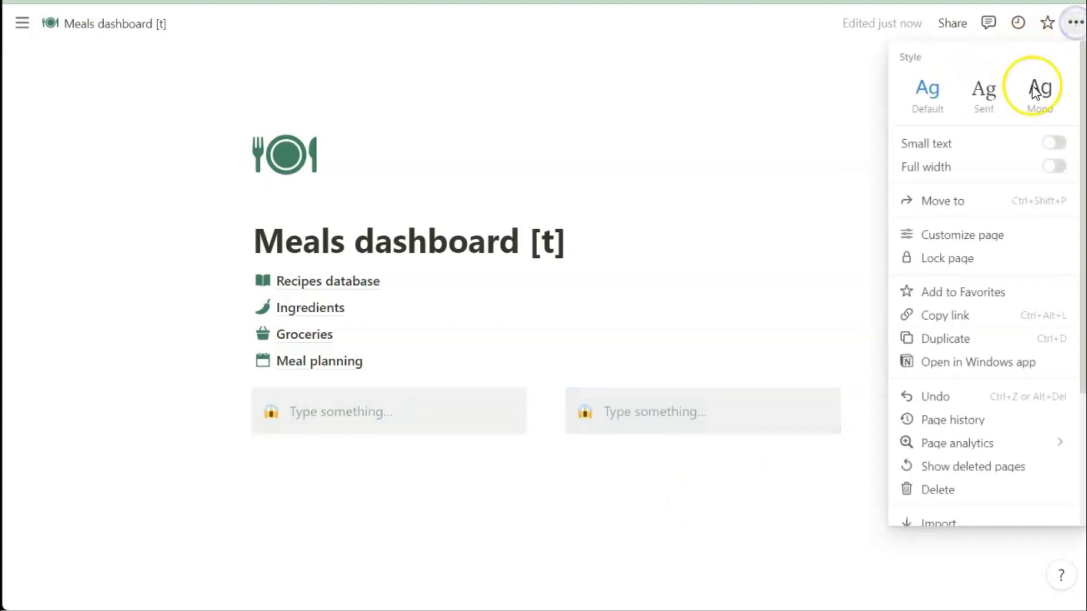
click(1055, 167)
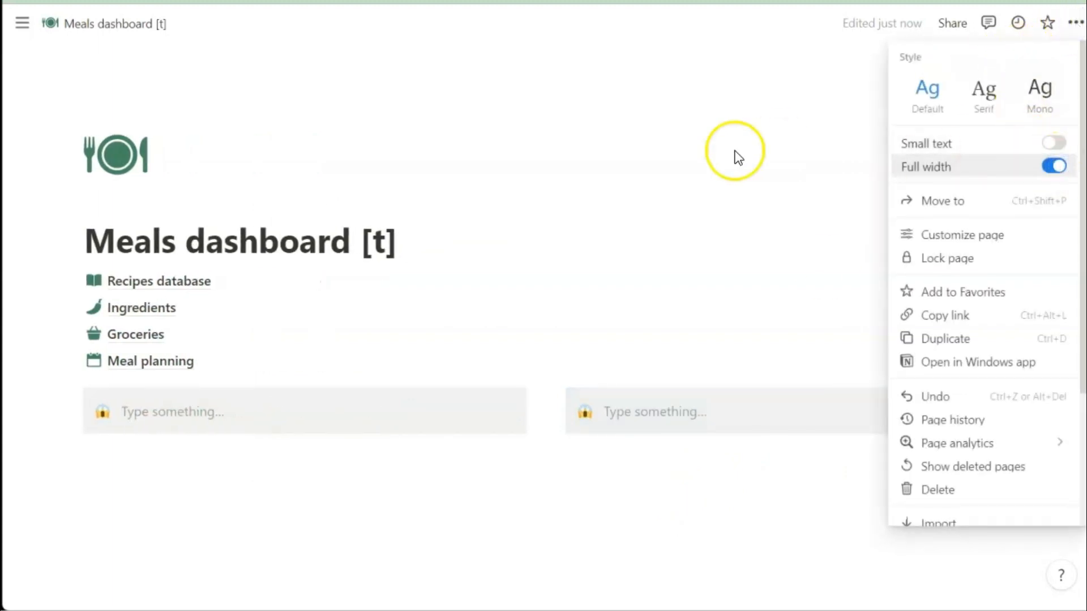
click(514, 560)
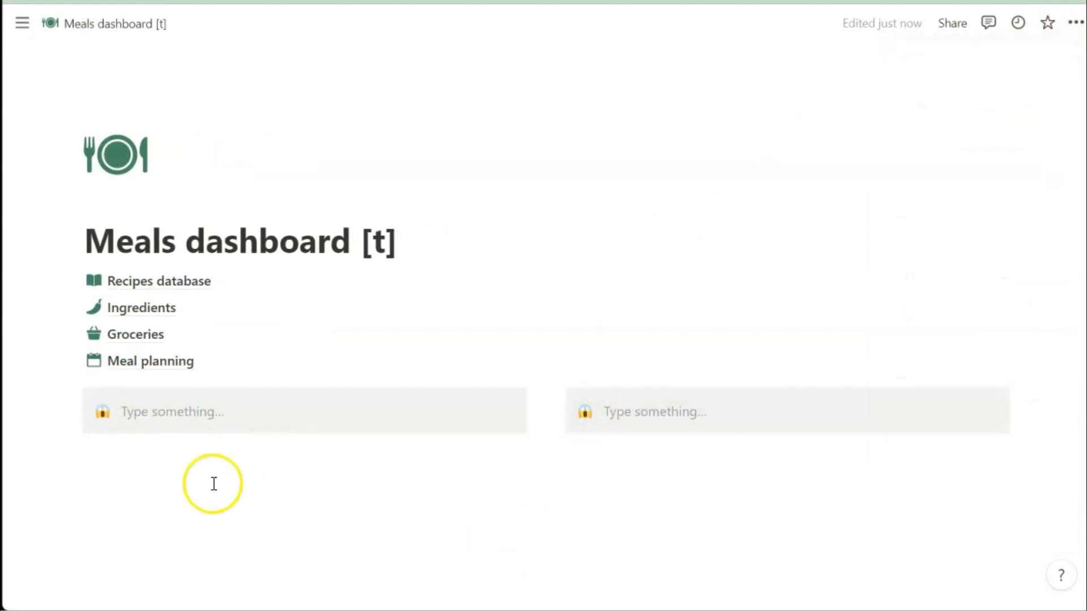
Step: Insert a table of contents block below the two callouts and select it
click(133, 459)
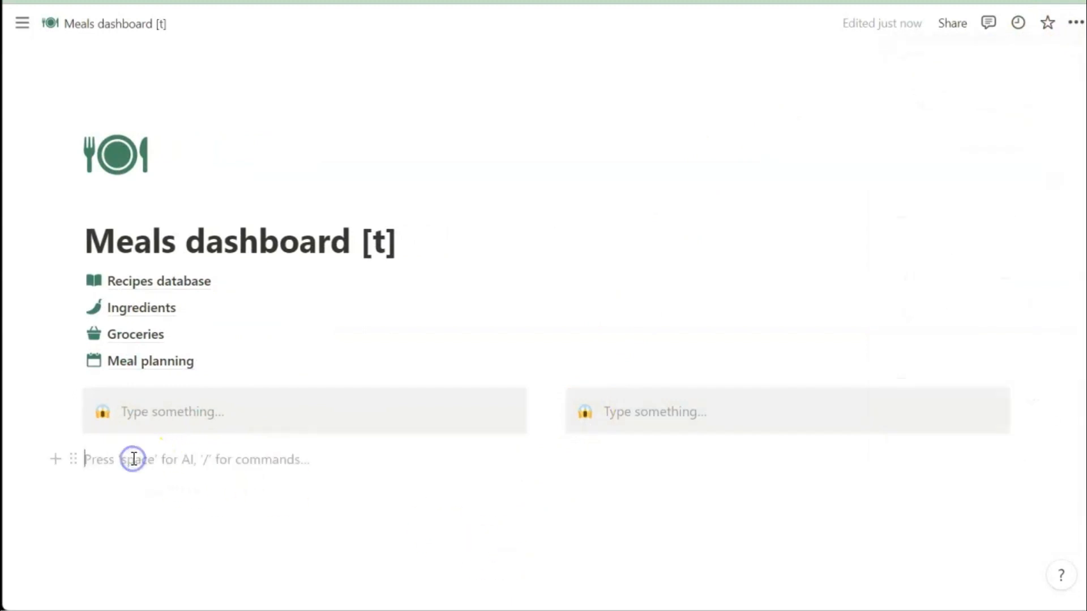
text(/table)
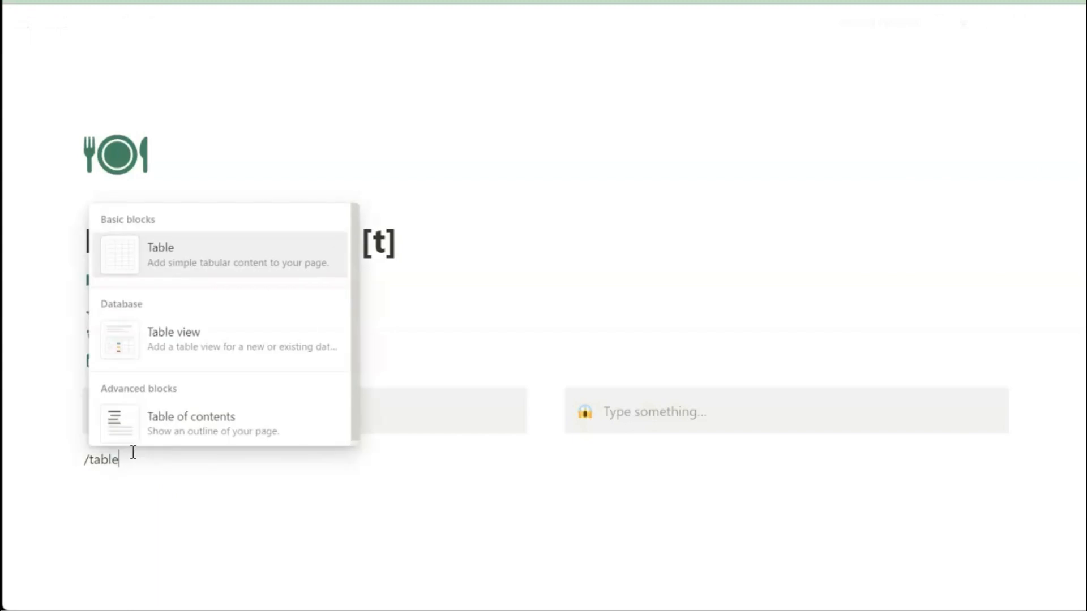
click(170, 425)
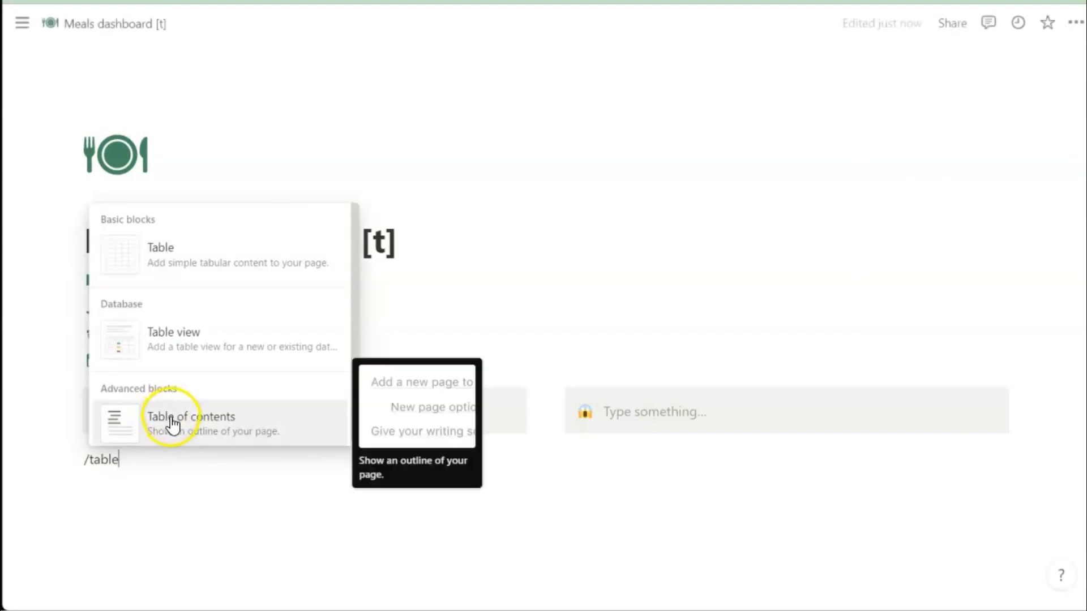
click(86, 458)
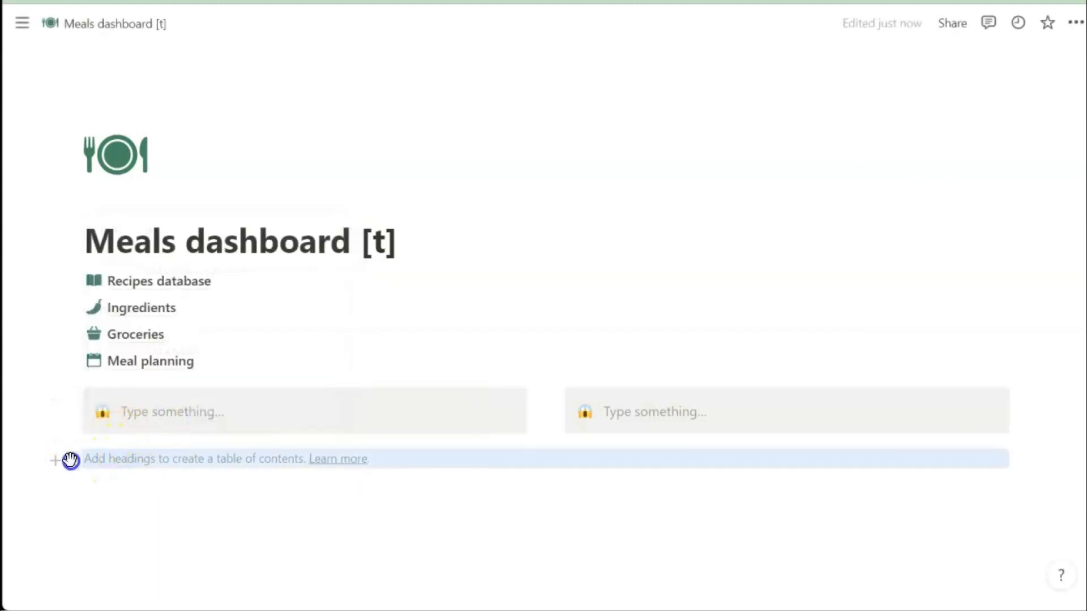
Step: Move the table of contents block into the first callout and title that callout "Table of contents"
drag(70, 459, 136, 422)
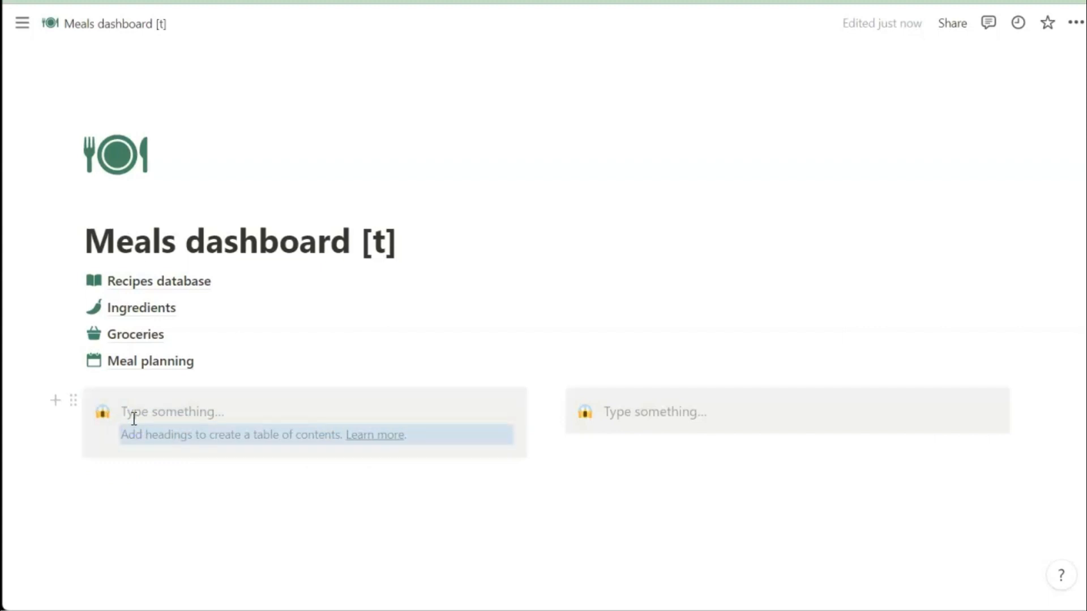
click(133, 418)
text(Table of contents)
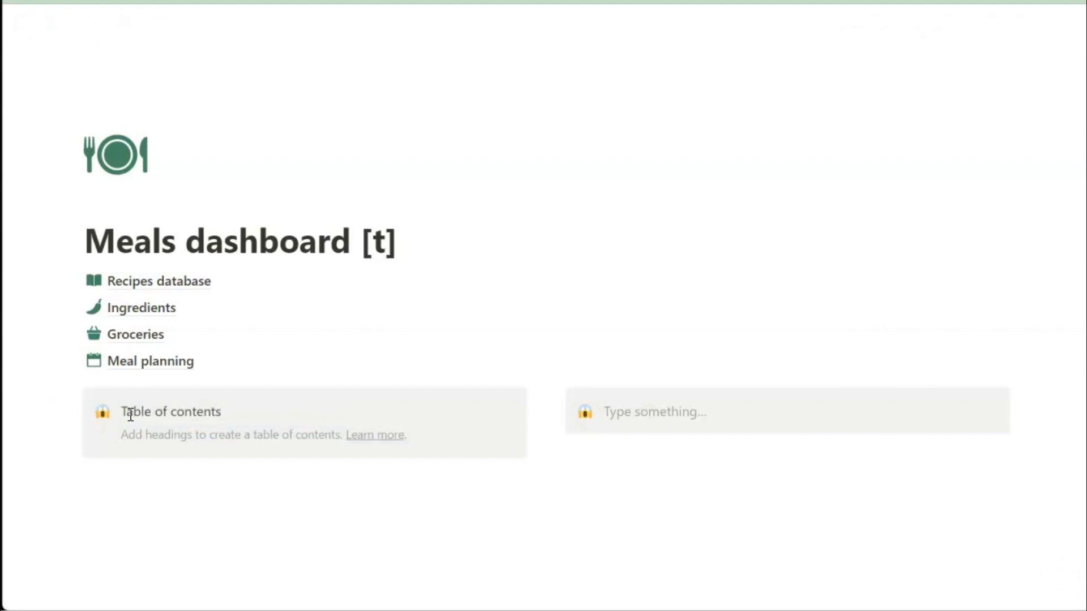
key(ctrl+shift+Left)
key(ctrl+shift+Left)
key(ctrl+shift+Left)
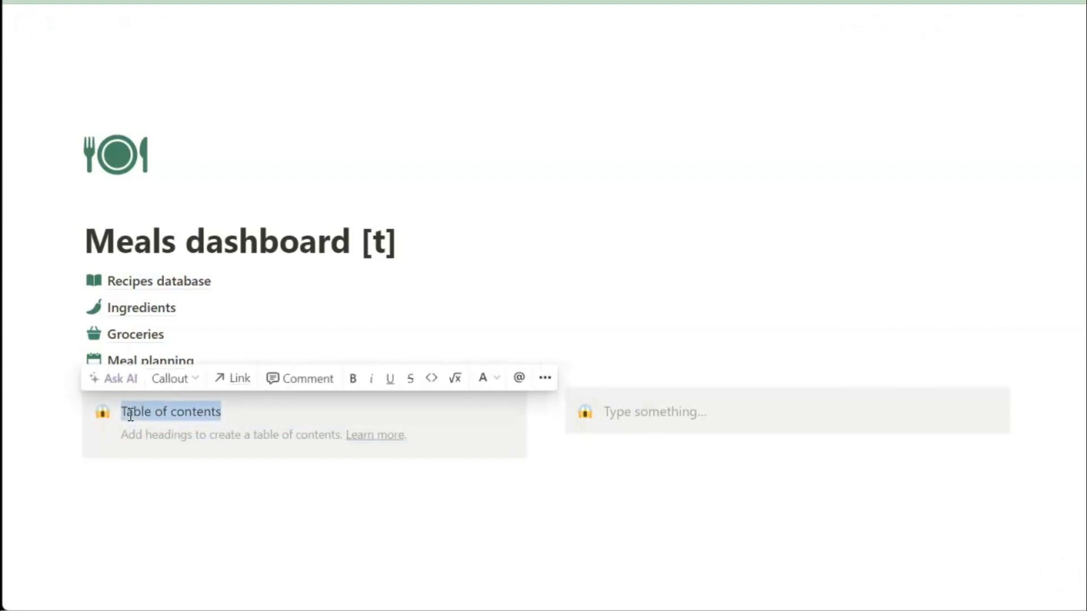
Step: Title the second callout "Links to pages" and format the text bold and green
click(609, 405)
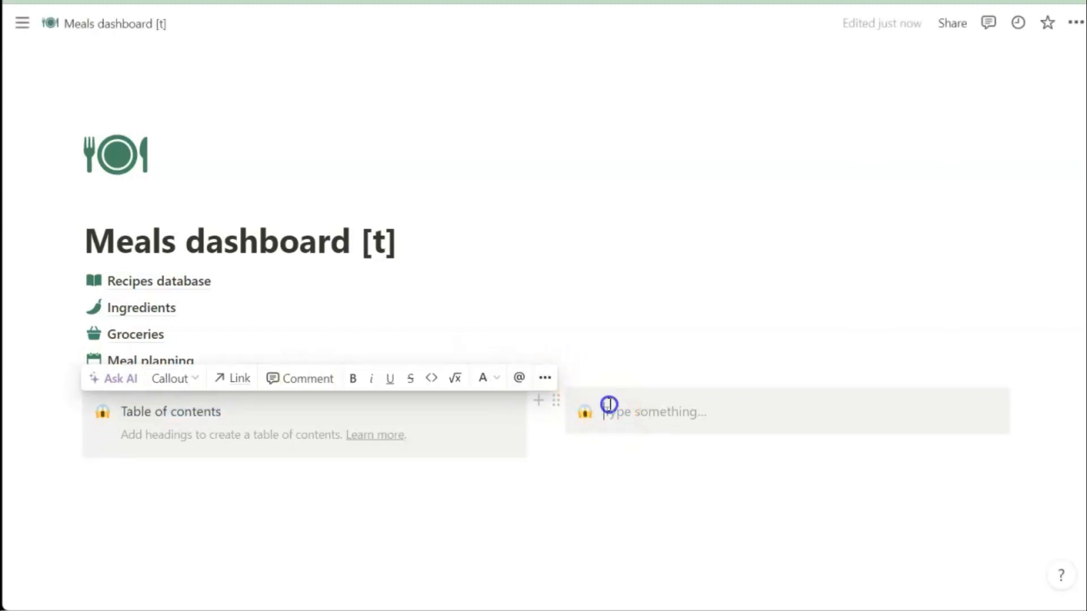
text(Links to pages)
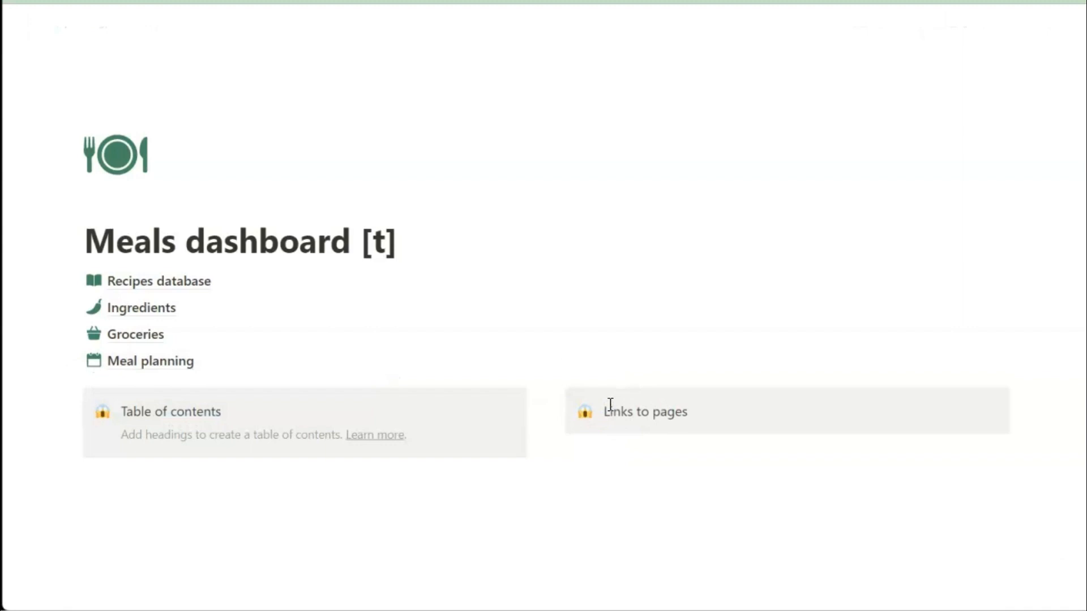
key(ctrl+shift+Left)
key(ctrl+shift+Left)
key(ctrl+shift+Left)
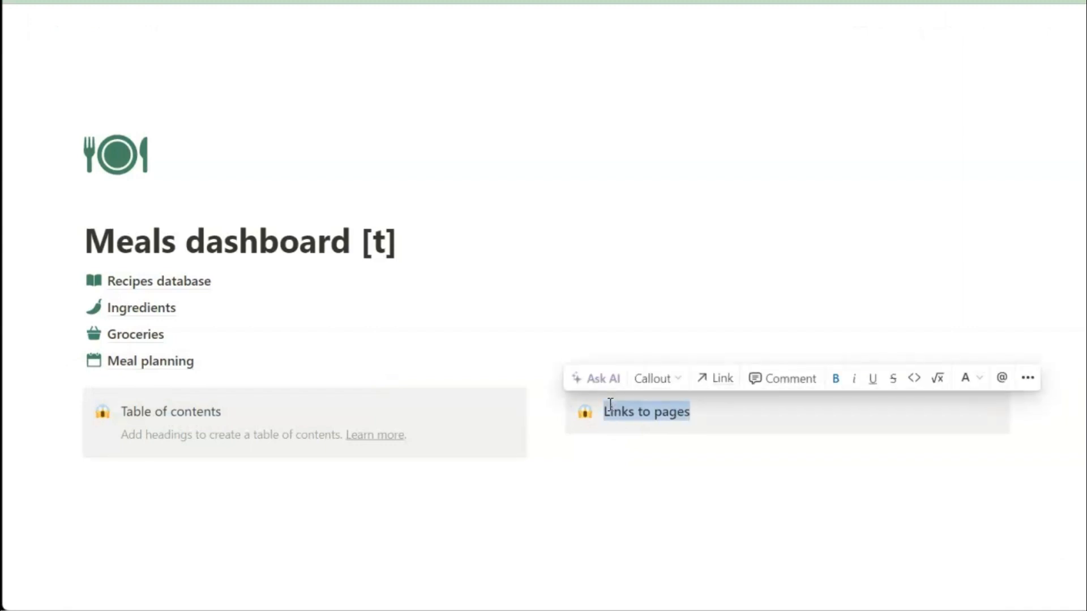
click(969, 378)
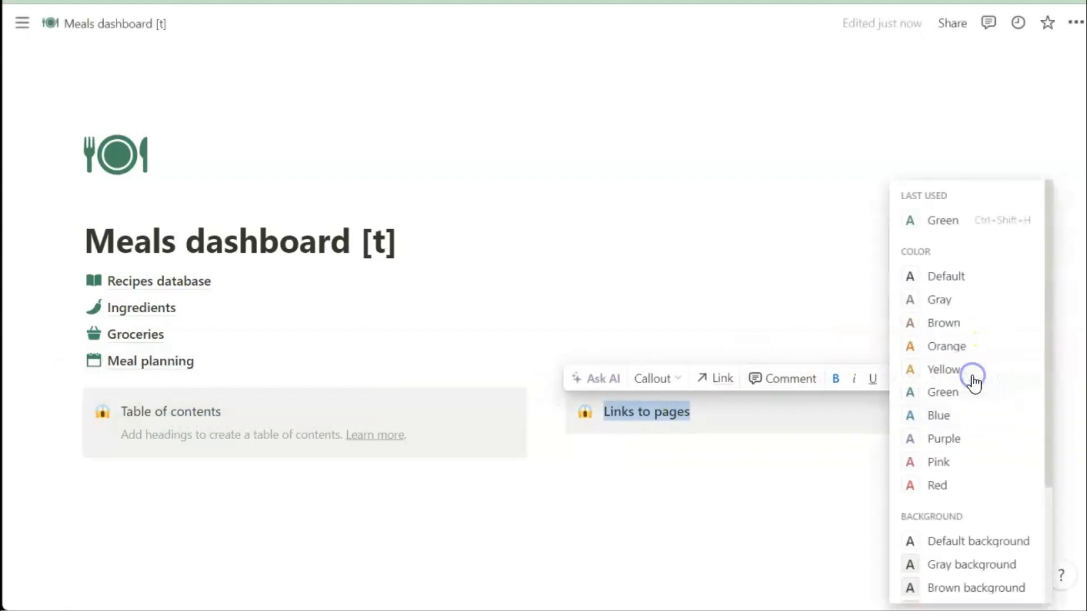
click(941, 396)
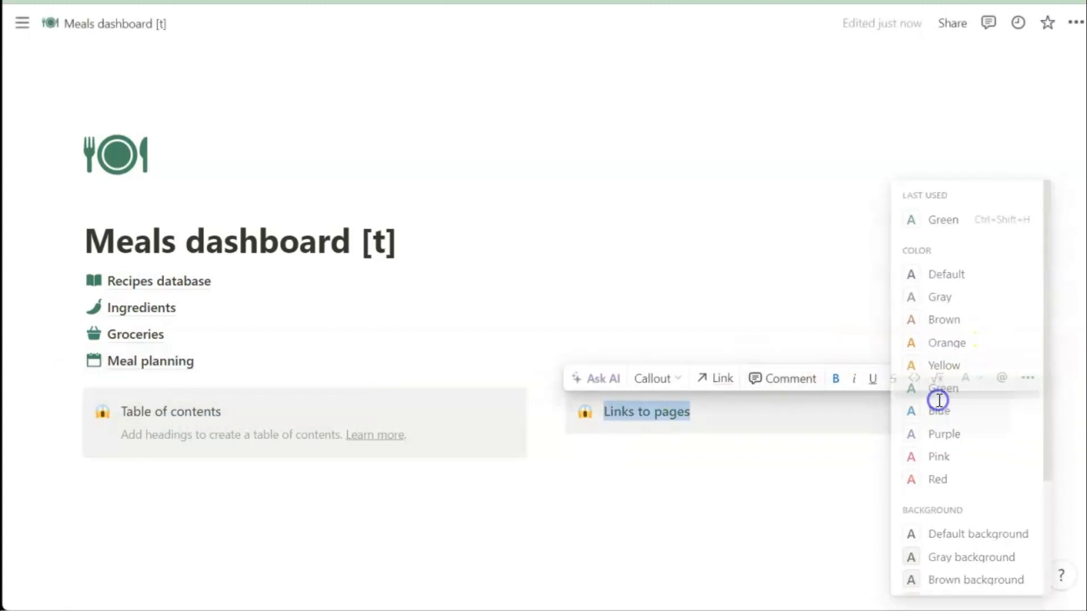
Step: Replace the emoji of the Links to pages callout with the chain link icon
click(584, 416)
click(490, 121)
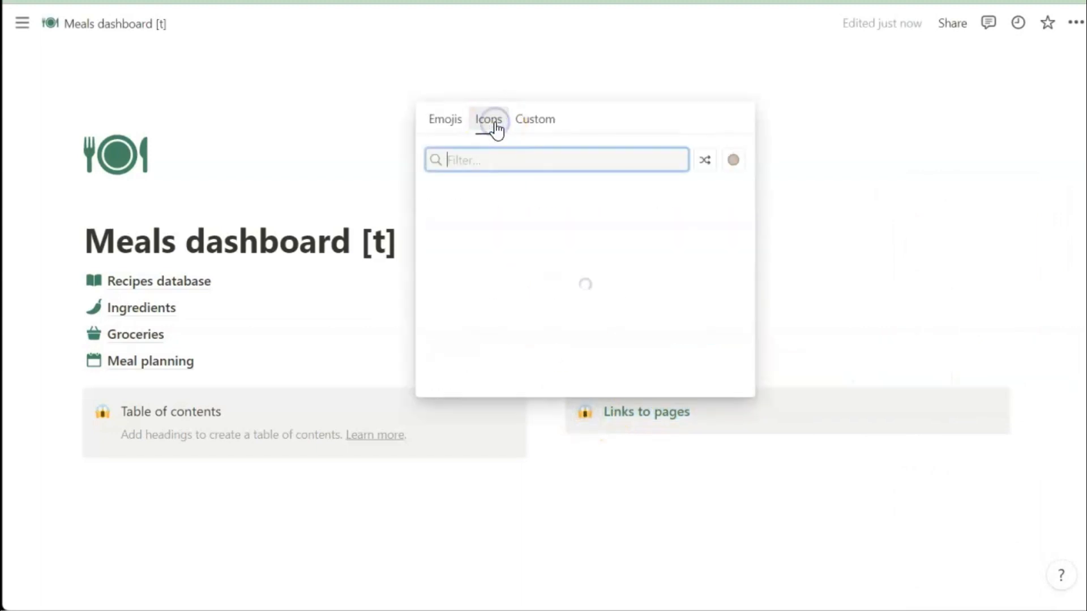
text(link)
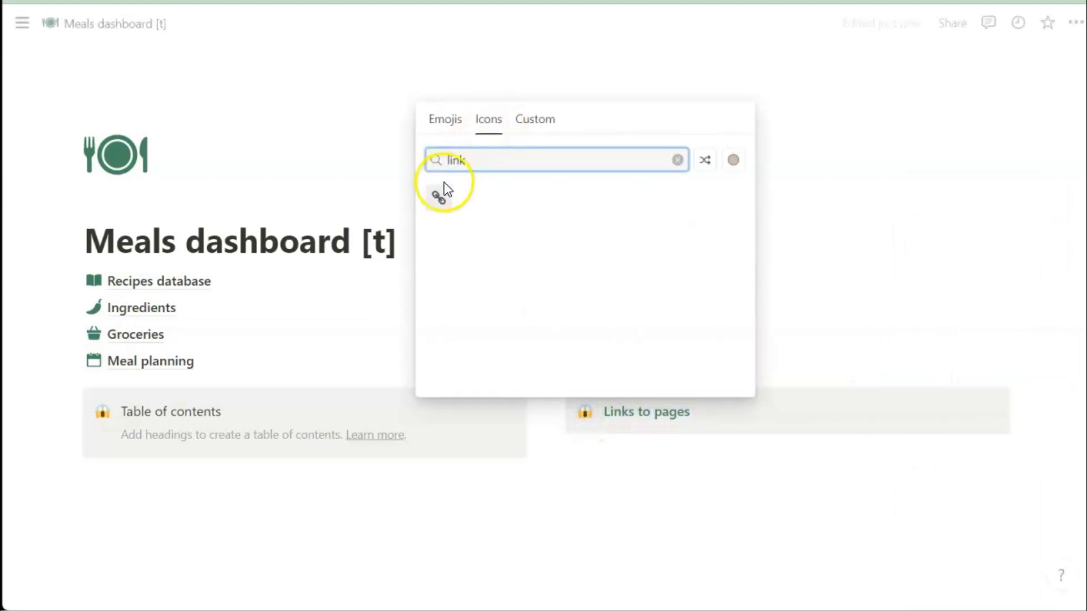
drag(441, 193, 381, 261)
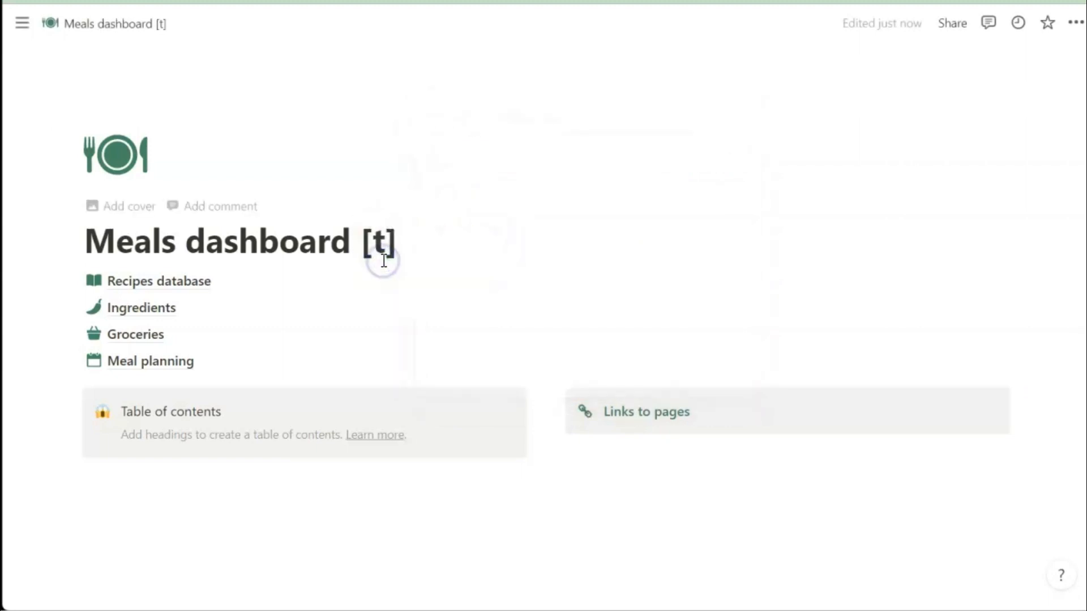
Step: Format the "Table of contents" callout title bold and green
triple_click(172, 412)
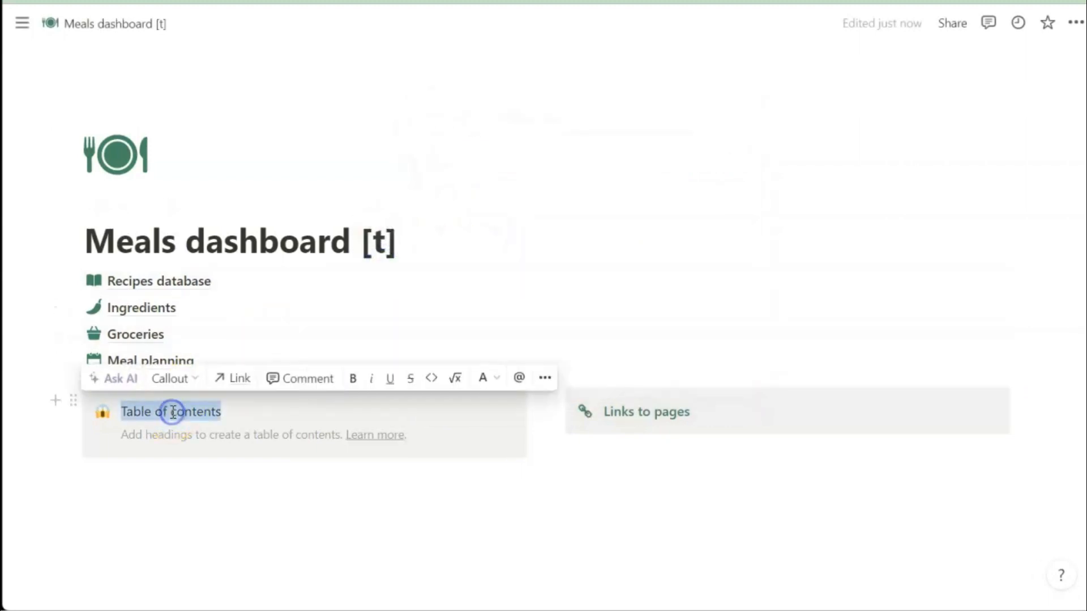
click(485, 378)
click(468, 396)
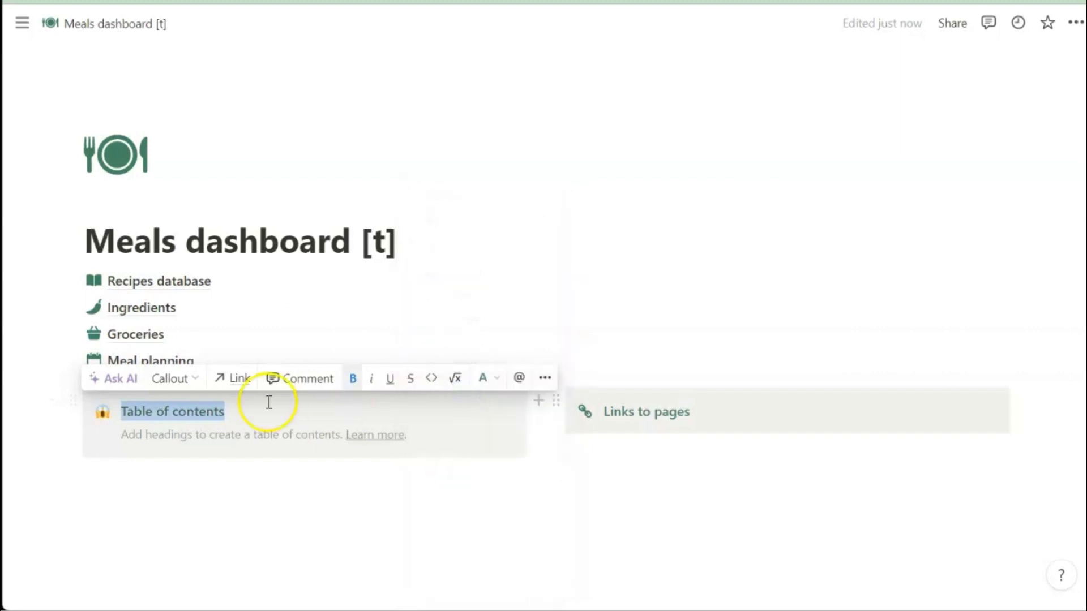
Step: Replace the emoji of the Table of contents callout with the bulleted list icon
click(103, 414)
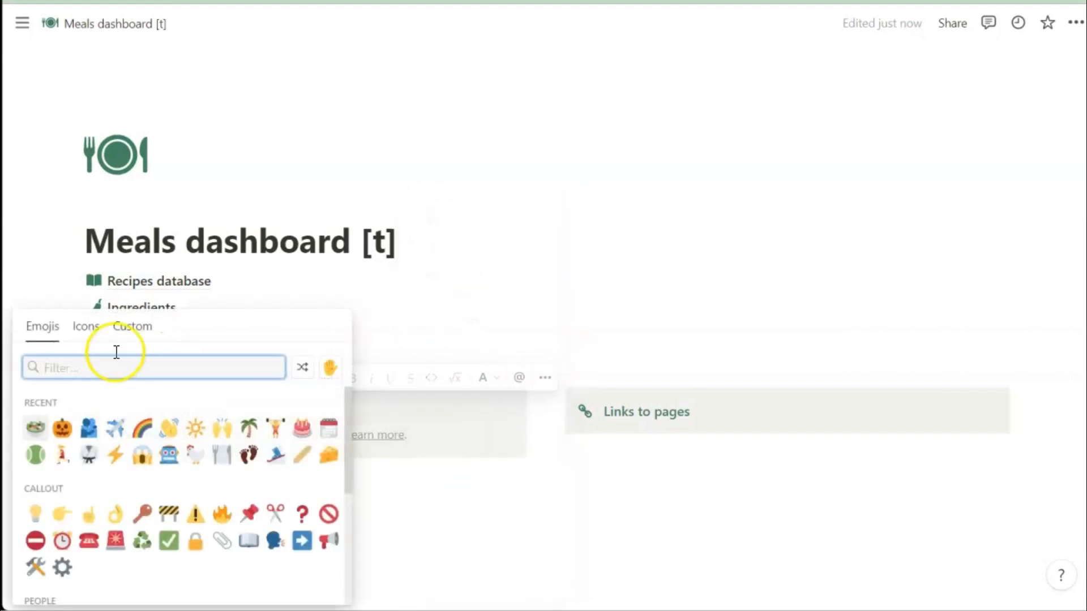
click(88, 329)
text(list)
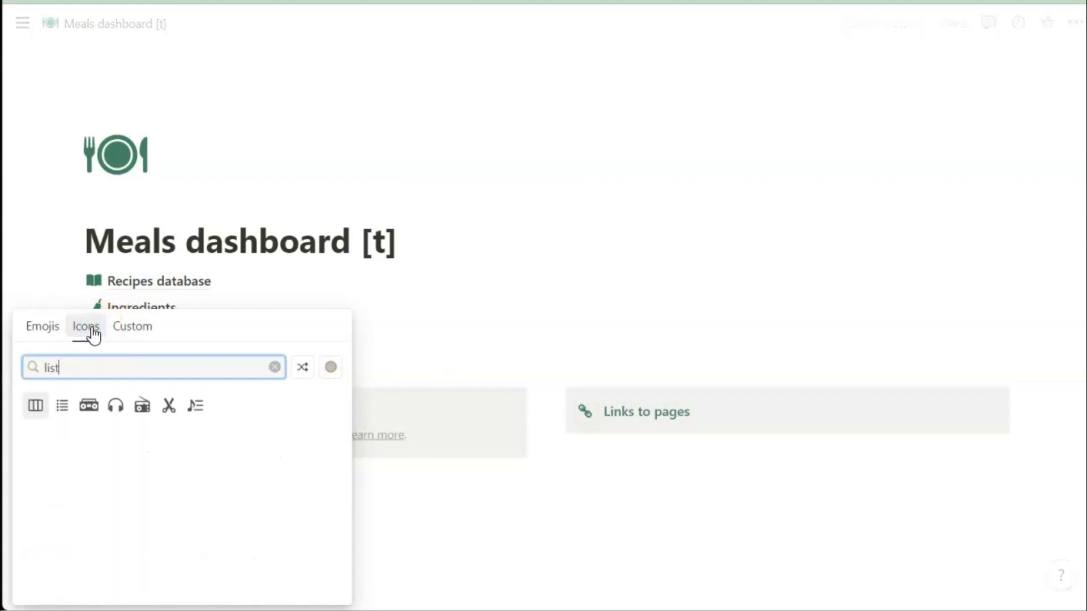
click(63, 407)
Step: Move the Recipes database, Ingredients, Groceries and Meal planning links into the Links to pages callout
click(20, 460)
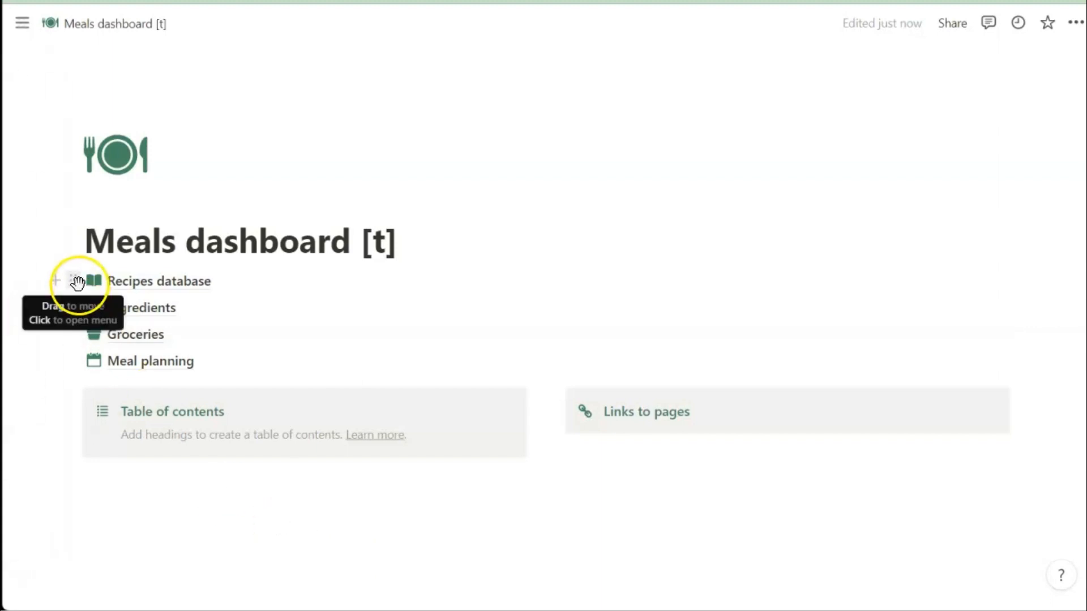
drag(74, 281, 631, 422)
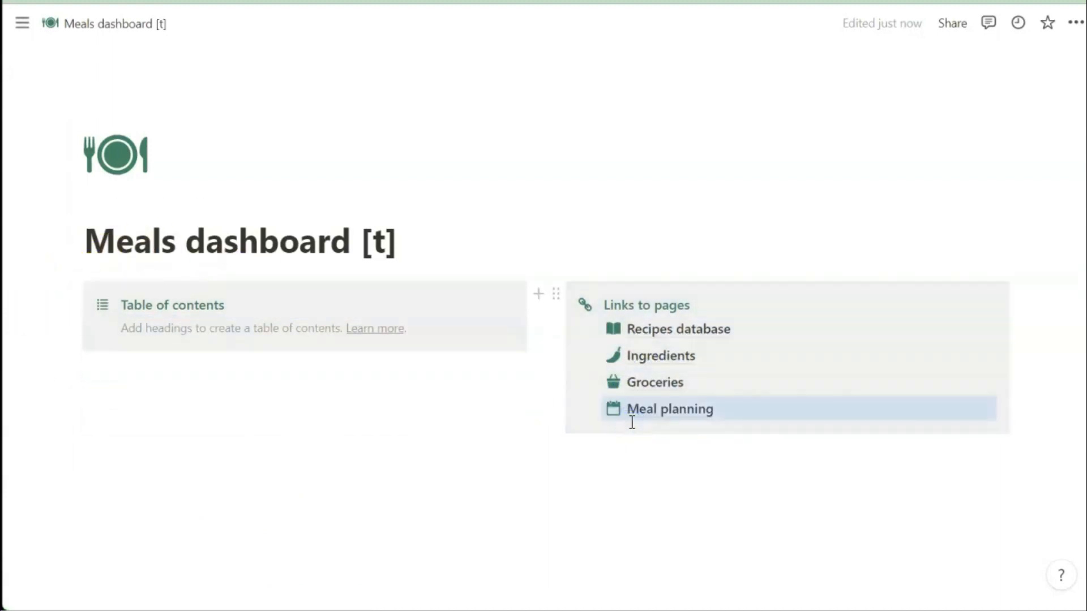
Step: Add a full-width callout with the text "Next 7 days" below the two columns, leaving blank lines in between
click(352, 474)
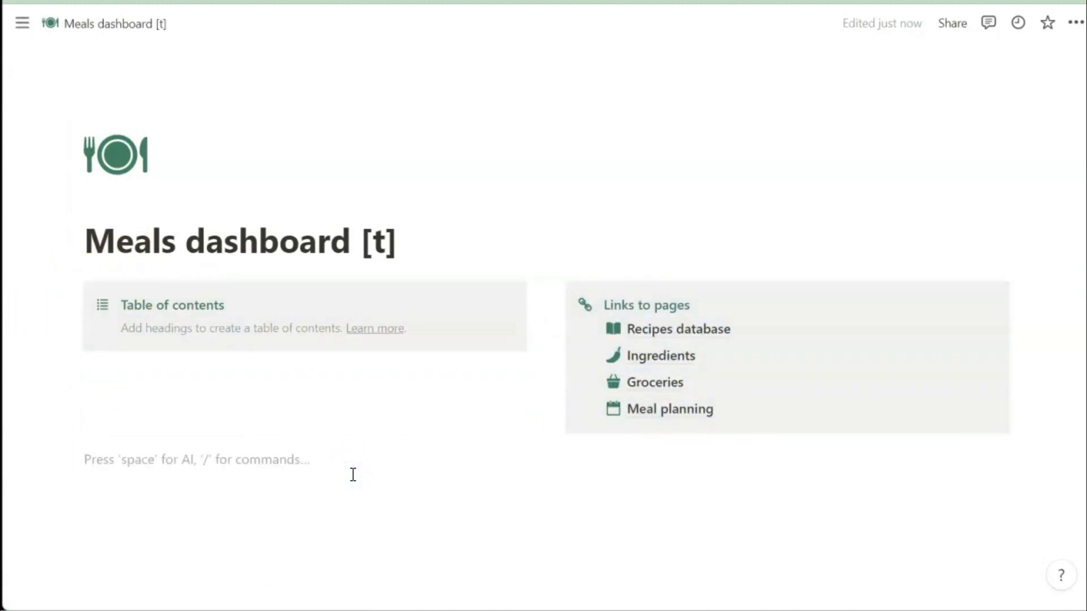
key(Return)
key(Return)
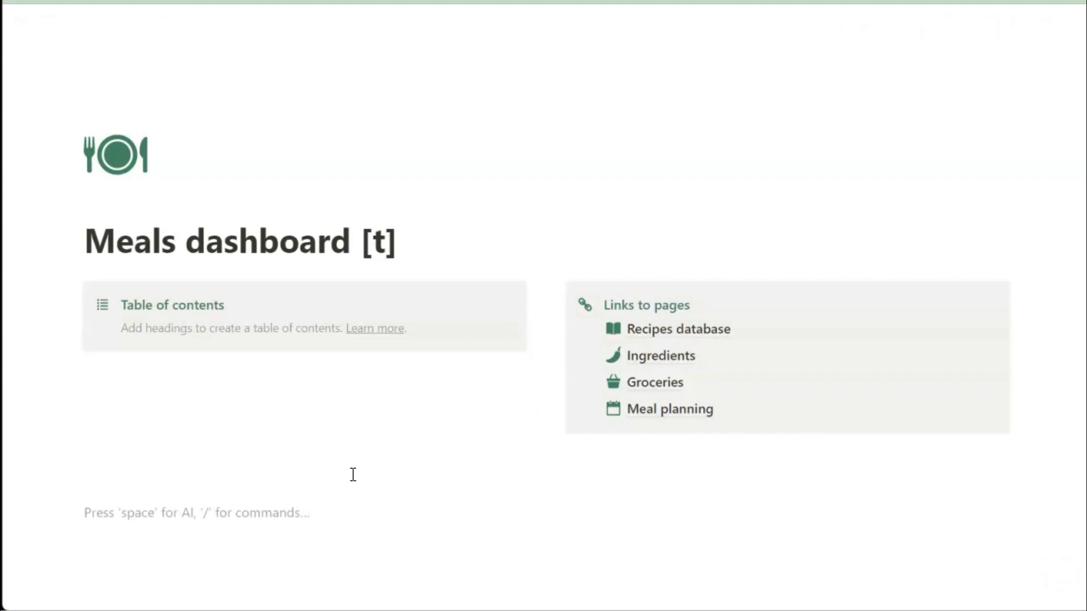
text(/callout)
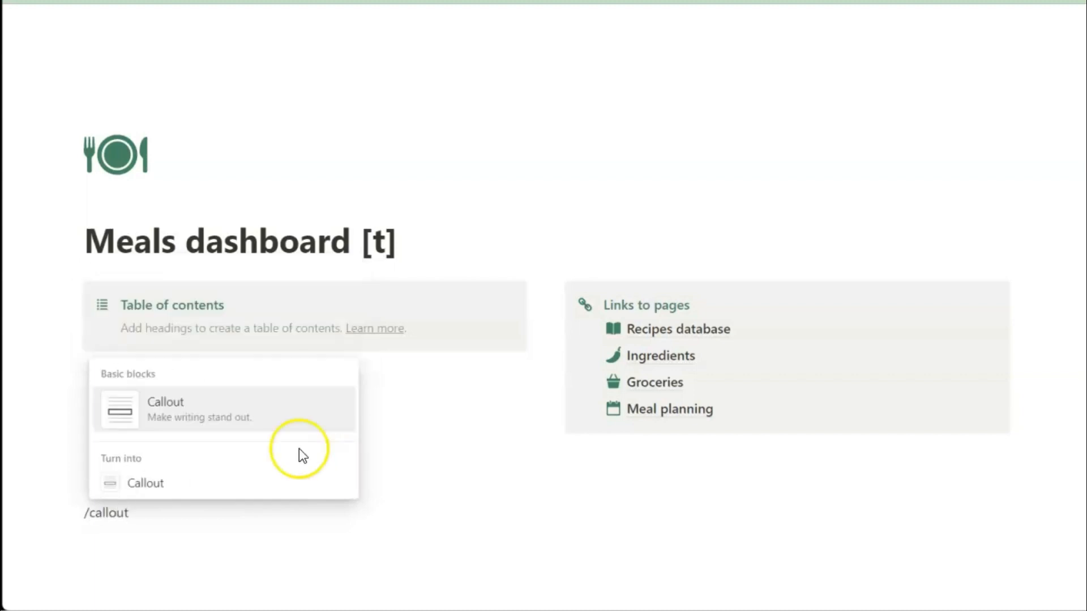
click(226, 414)
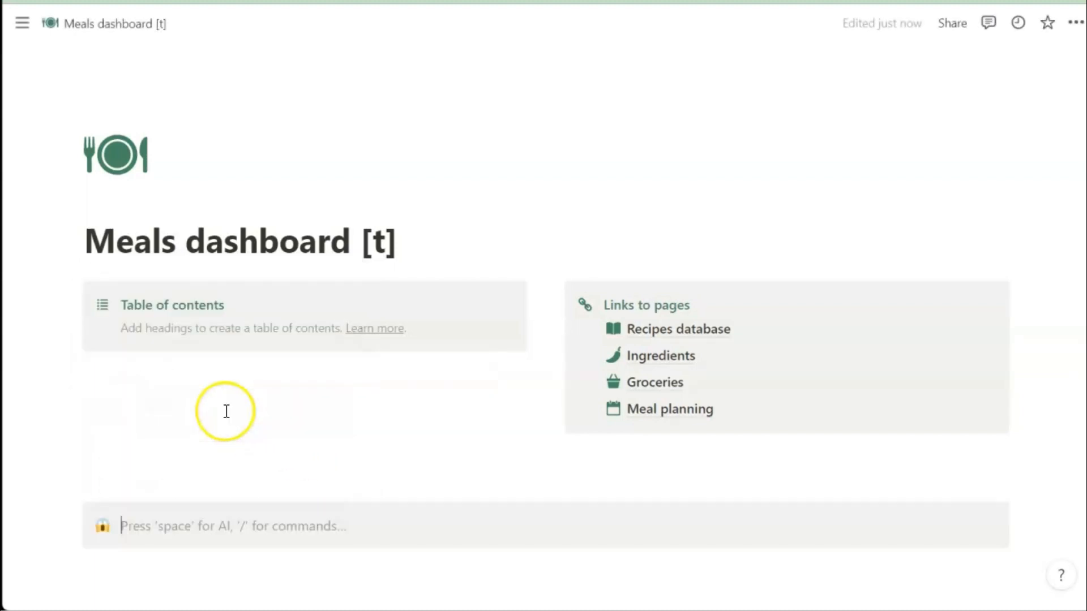
text(Next 7 days)
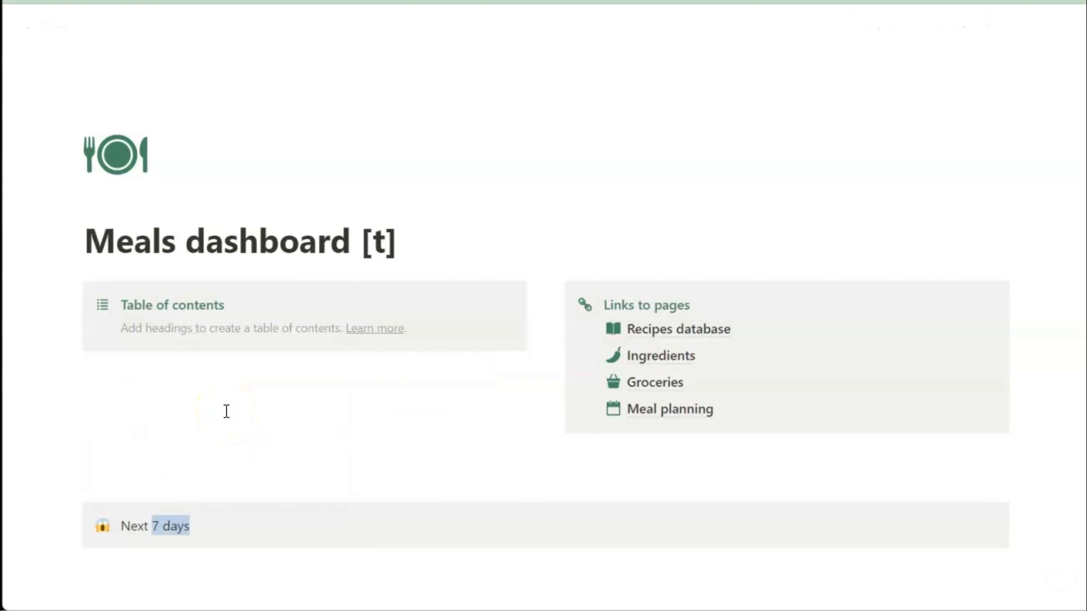
Step: Turn the "Next 7 days" callout into a Heading 2 and colour its text green
key(ctrl+shift+Left)
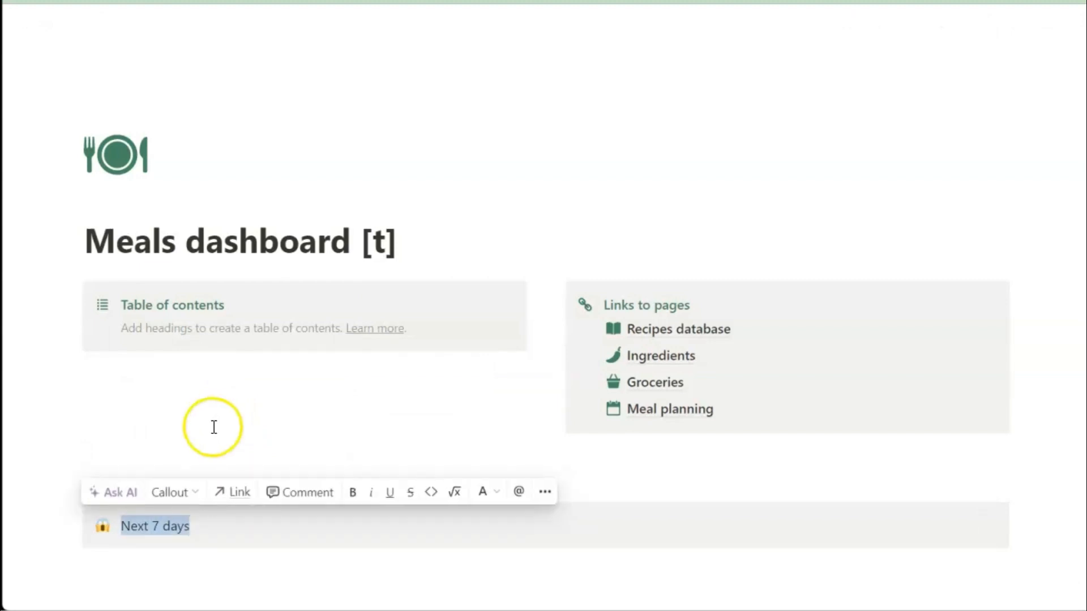
click(195, 490)
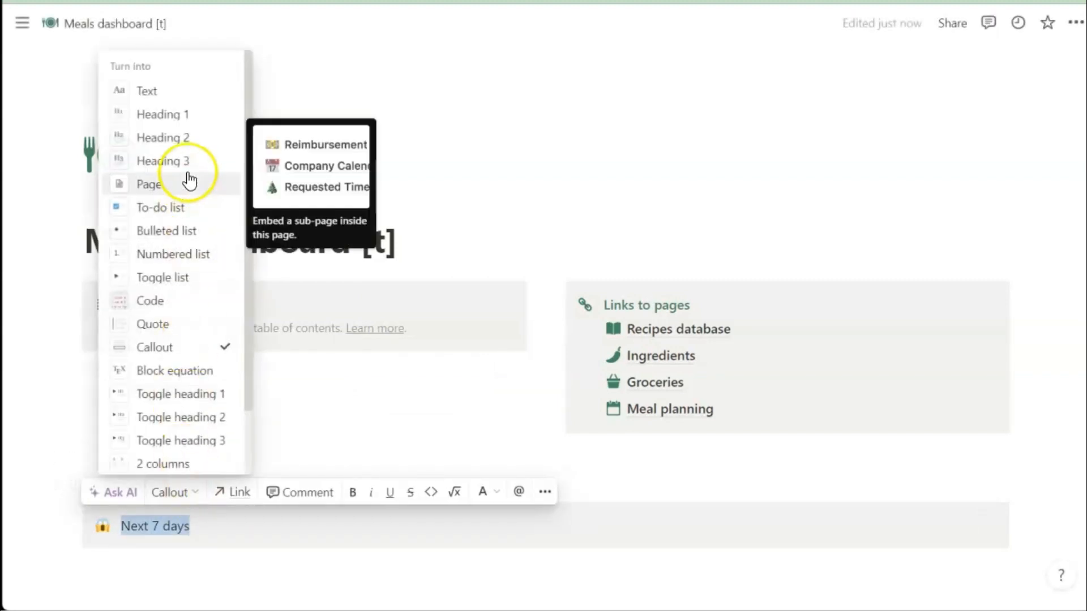
click(164, 137)
click(470, 495)
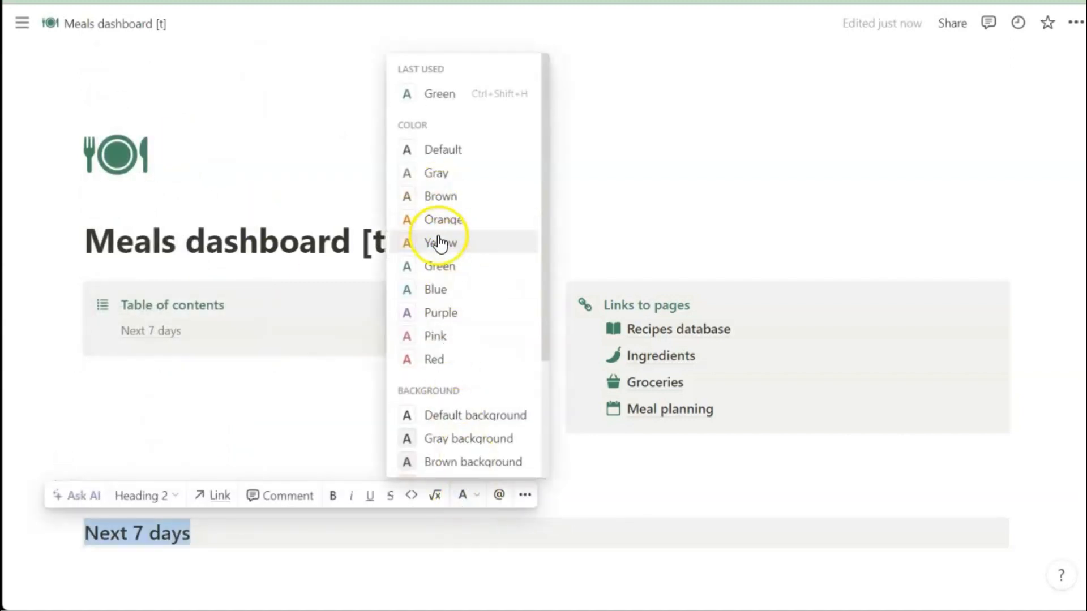
click(439, 266)
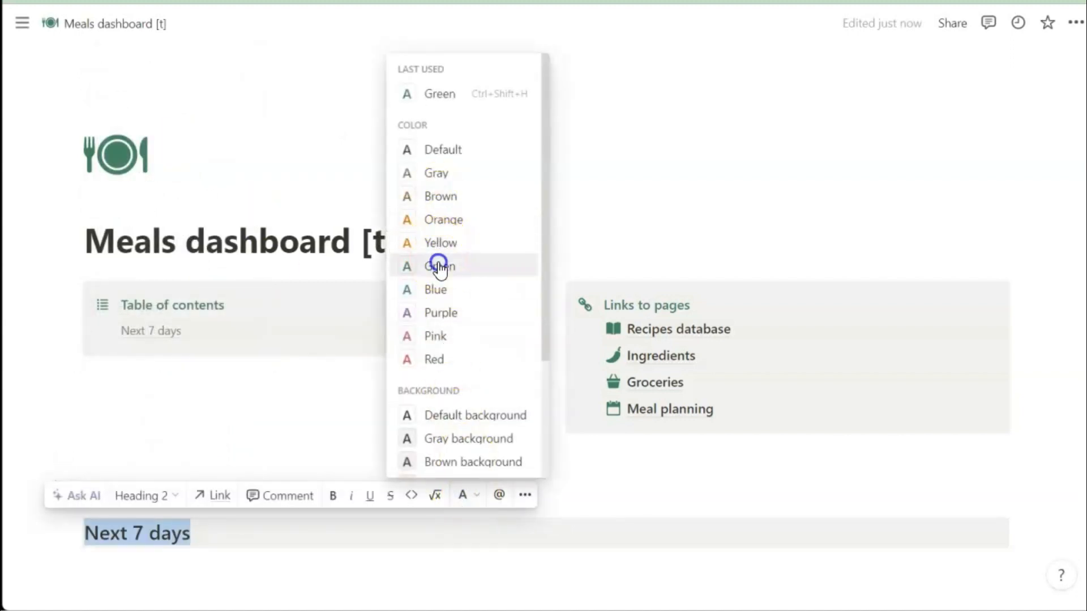
Step: Insert a linked view of the Meals dashboard [t] Meal planning database below the heading, copying its Rolling week view
click(172, 568)
text(/linked)
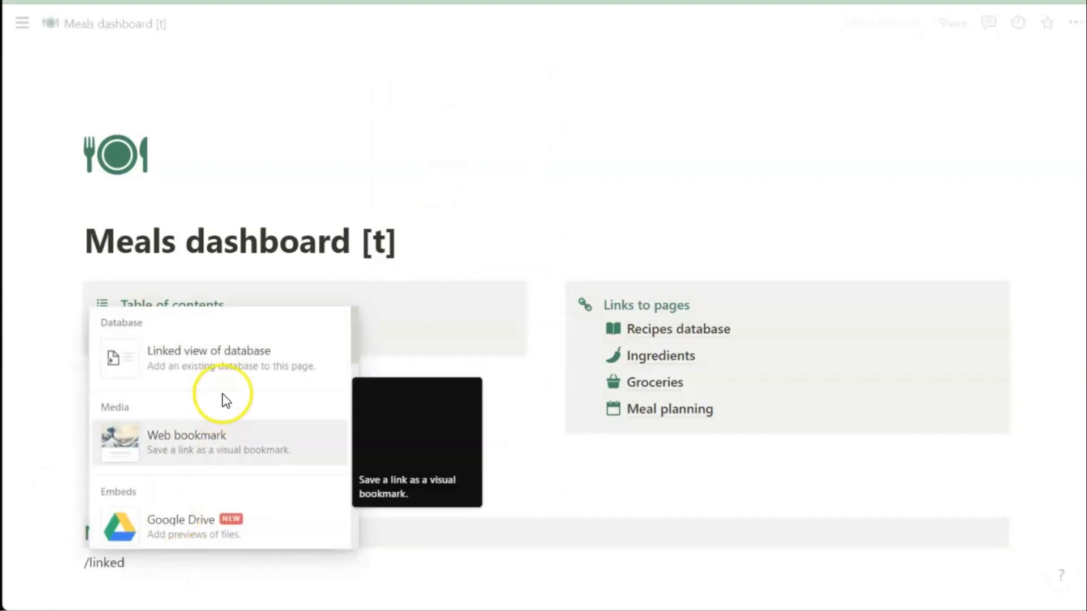
click(233, 356)
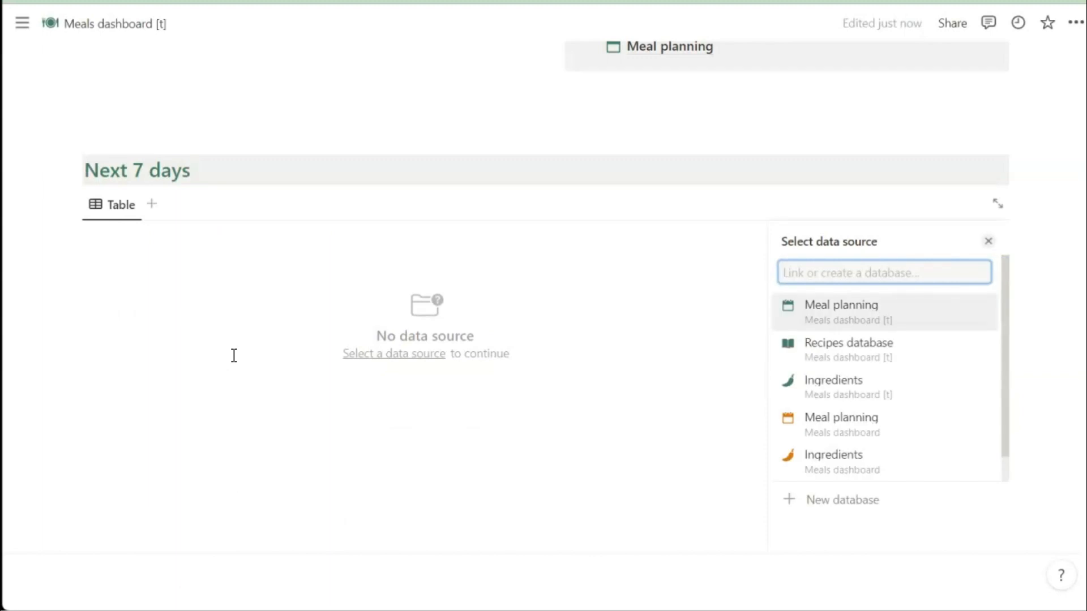
click(815, 310)
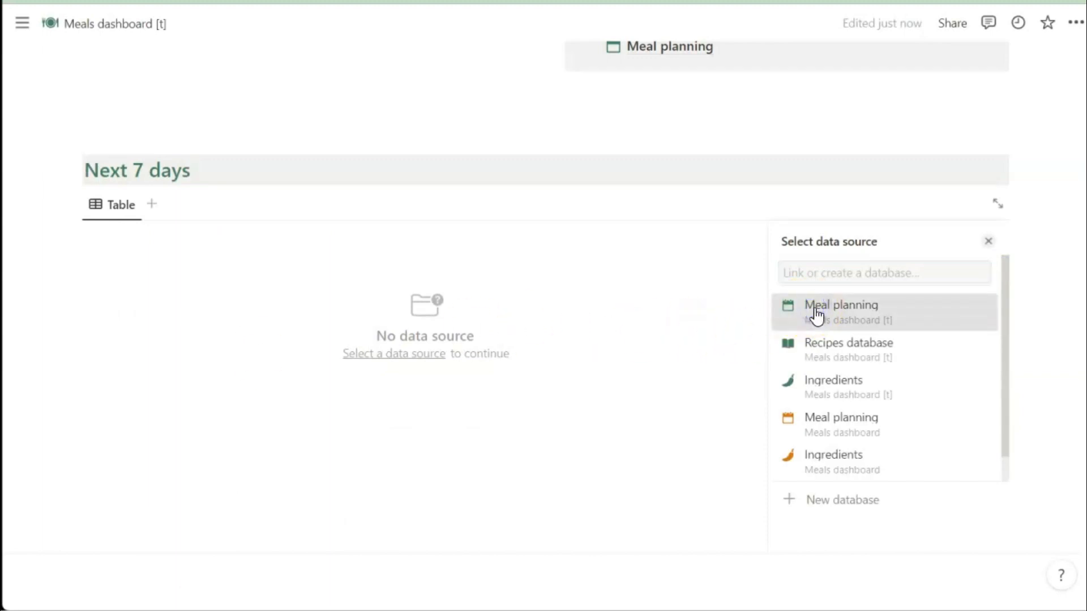
click(816, 317)
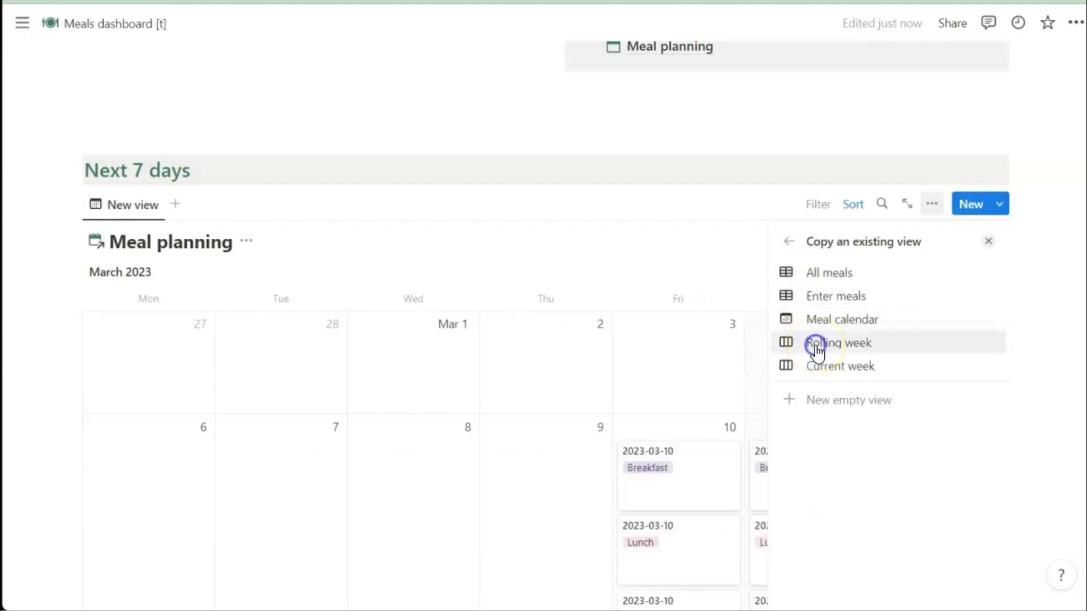
click(817, 345)
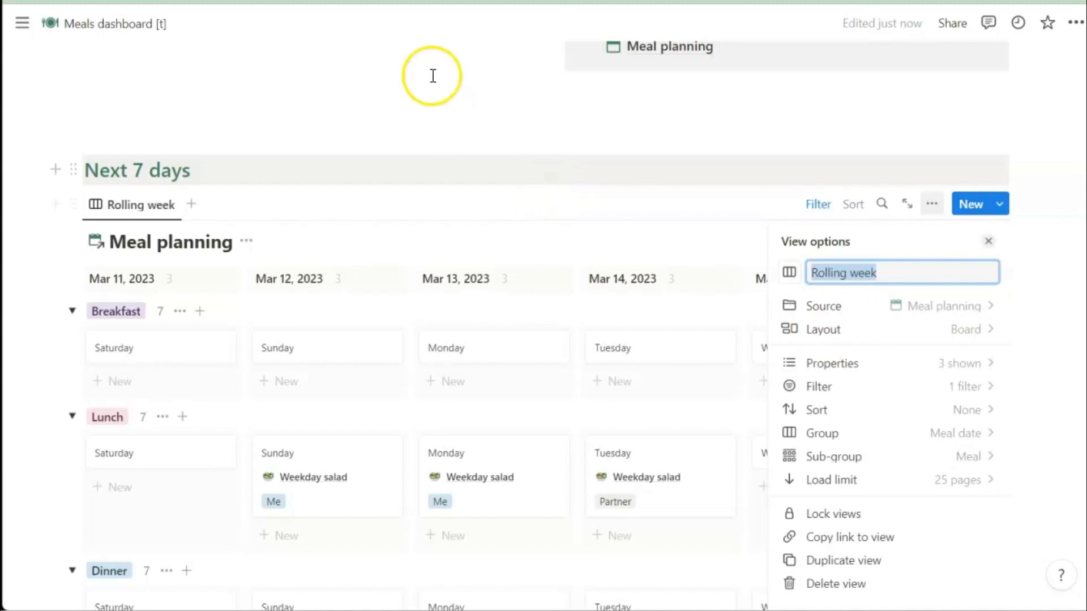
Step: Hide the database title of the linked Meal planning view under Next 7 days
click(407, 78)
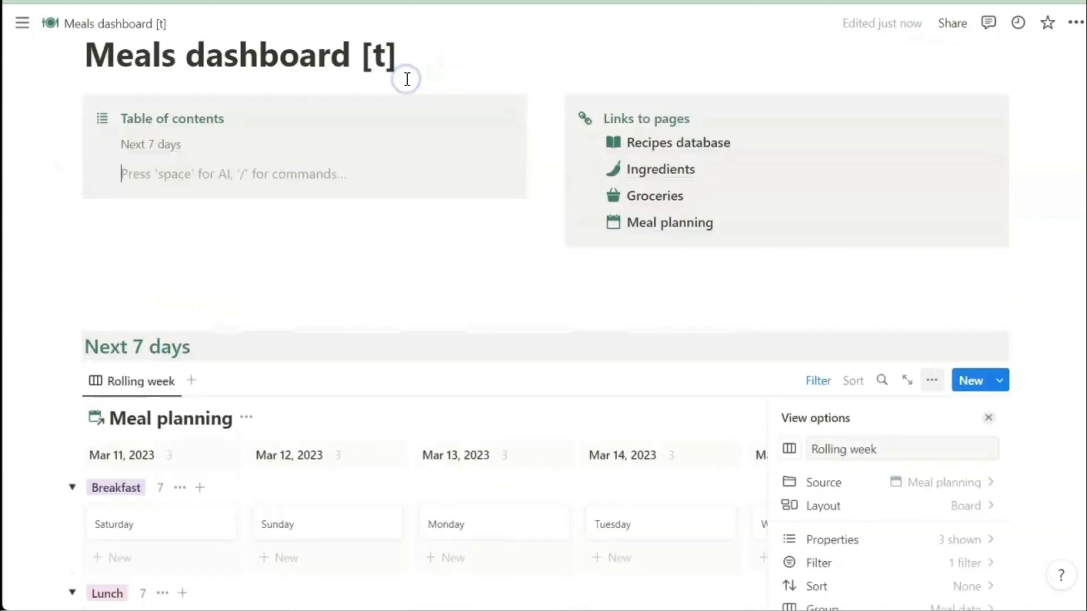
click(245, 418)
click(226, 508)
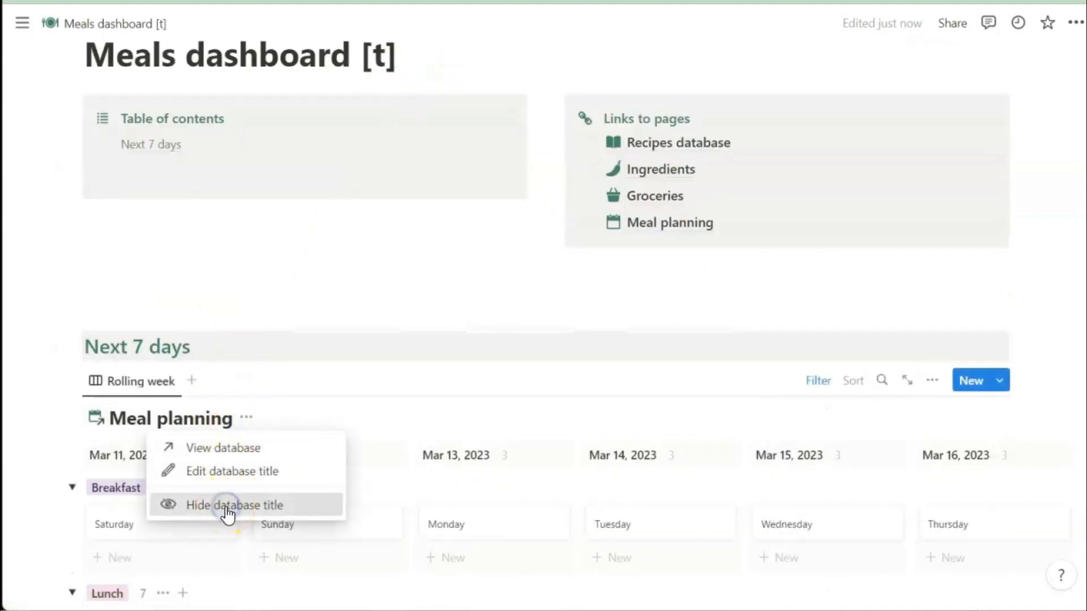
scroll(379, 461, down, 6)
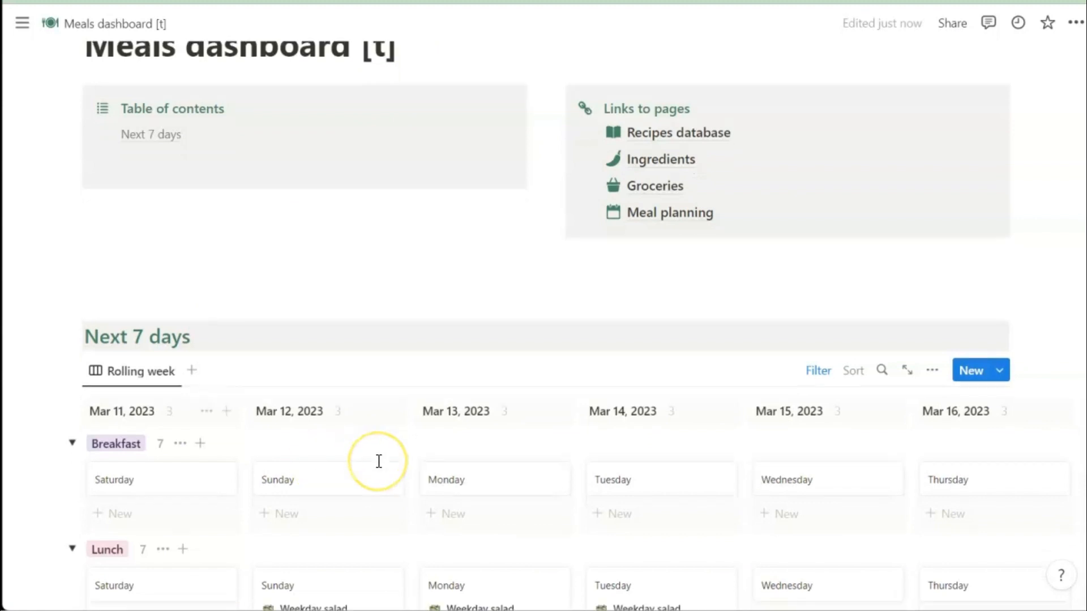
scroll(378, 461, down, 1)
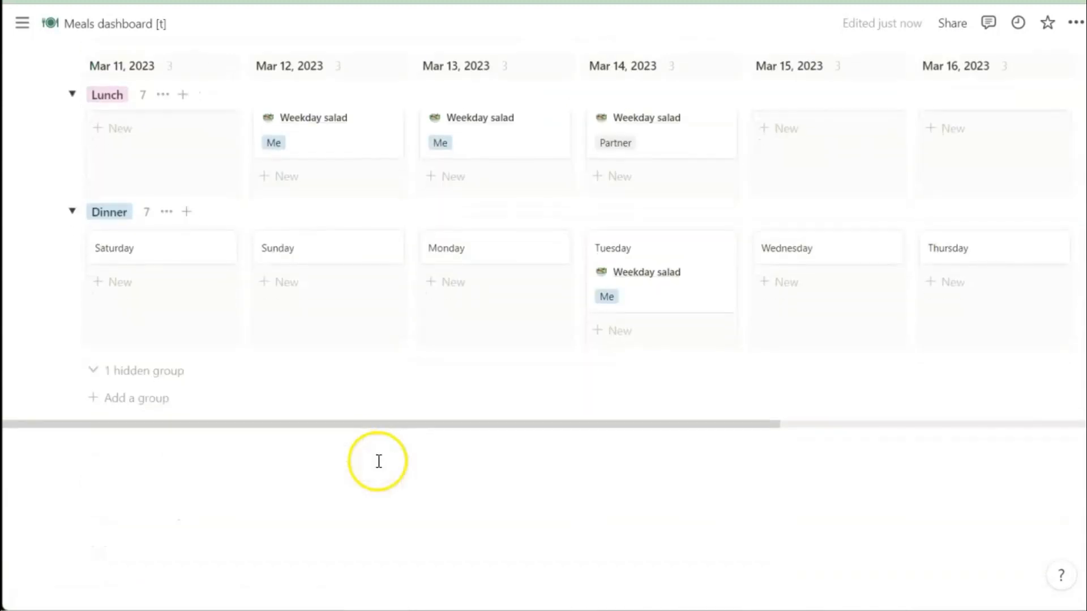
Step: Insert a linked view of the Ingredients database below the Next 7 days board, copying its Table view, and name it Groceries
click(206, 468)
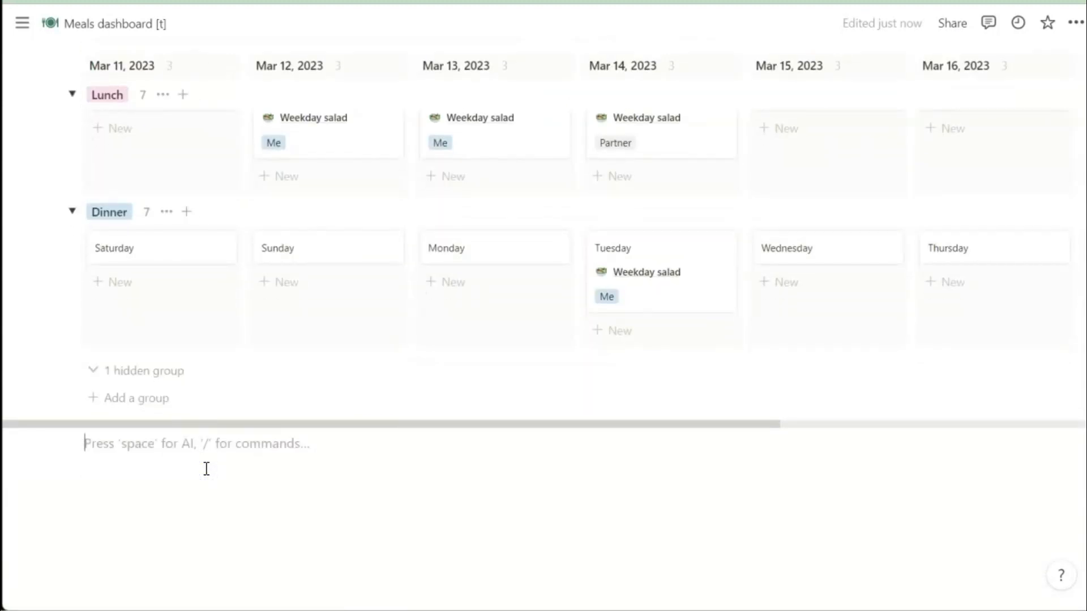
text(/linked)
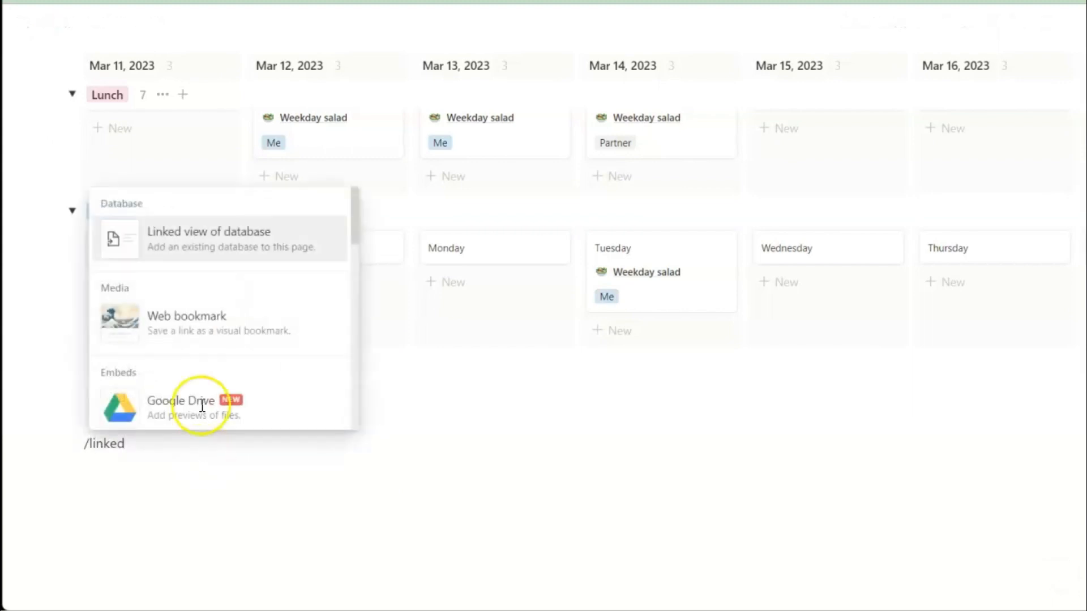
click(207, 243)
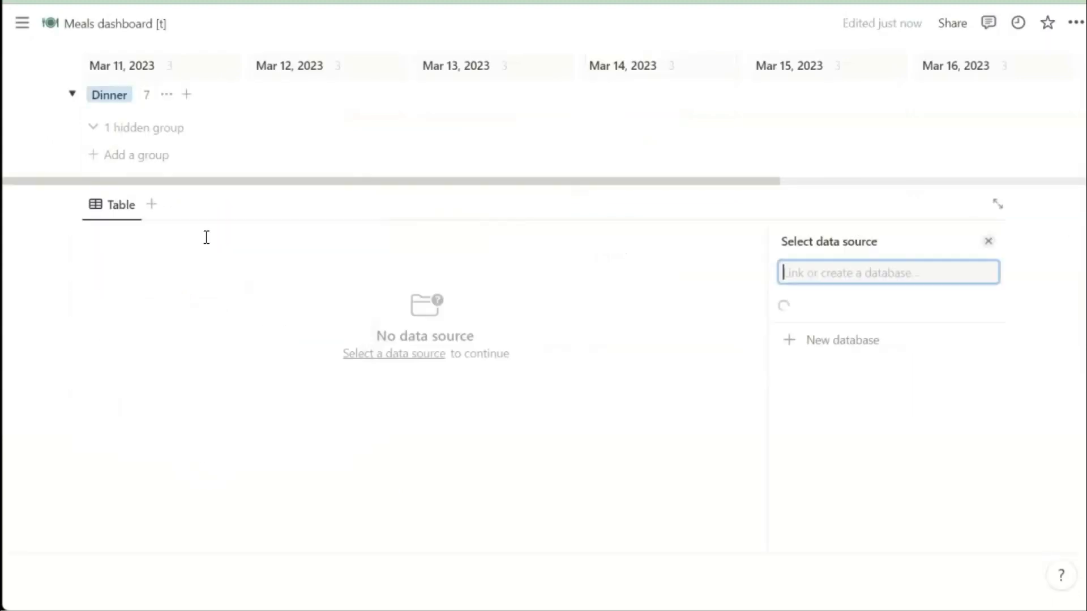
click(827, 391)
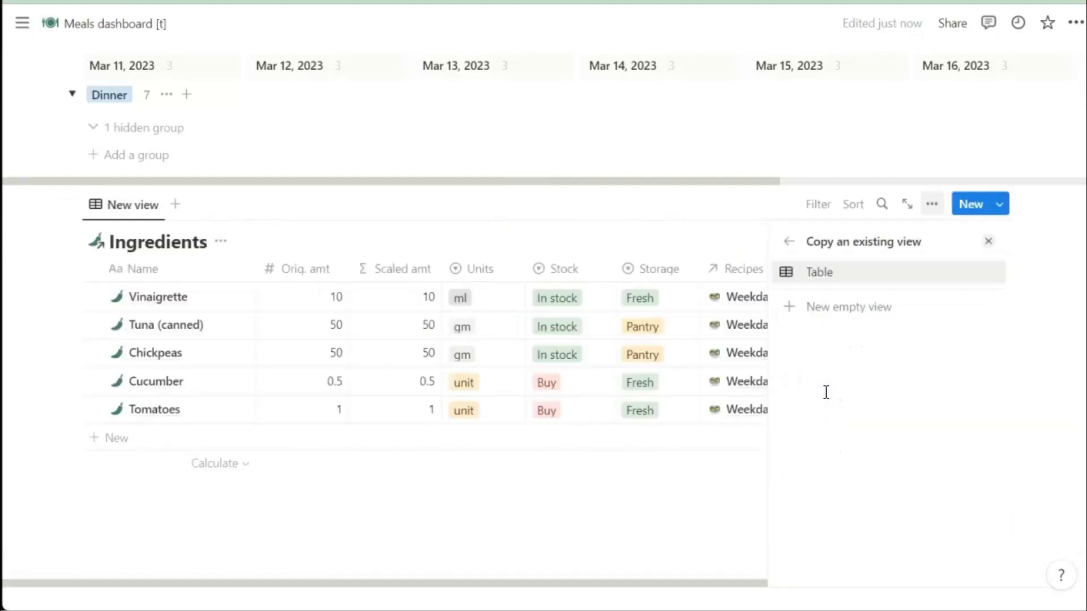
click(822, 272)
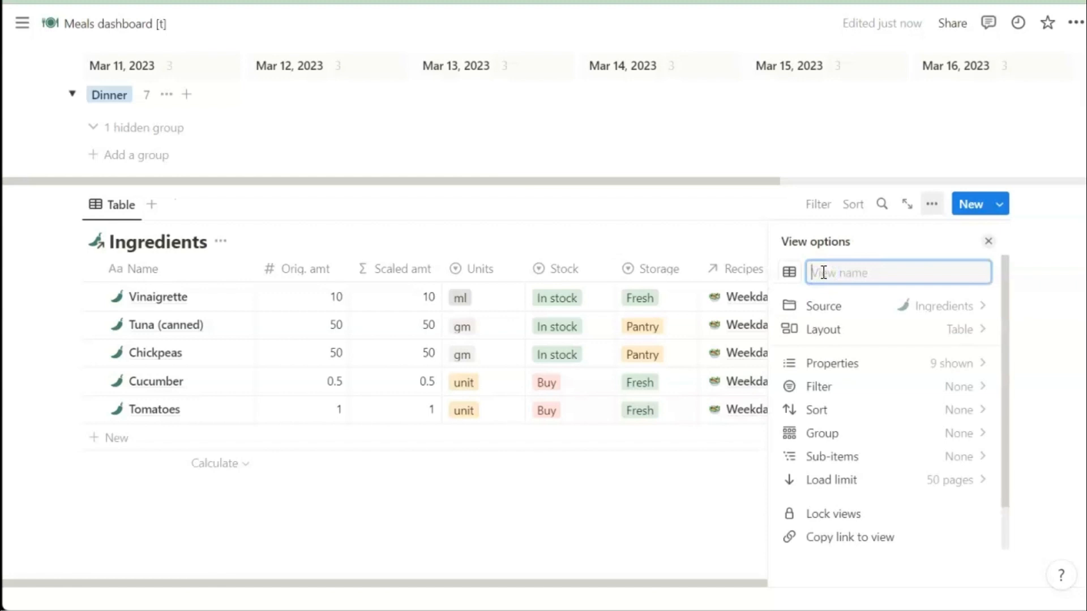
text(Groceries)
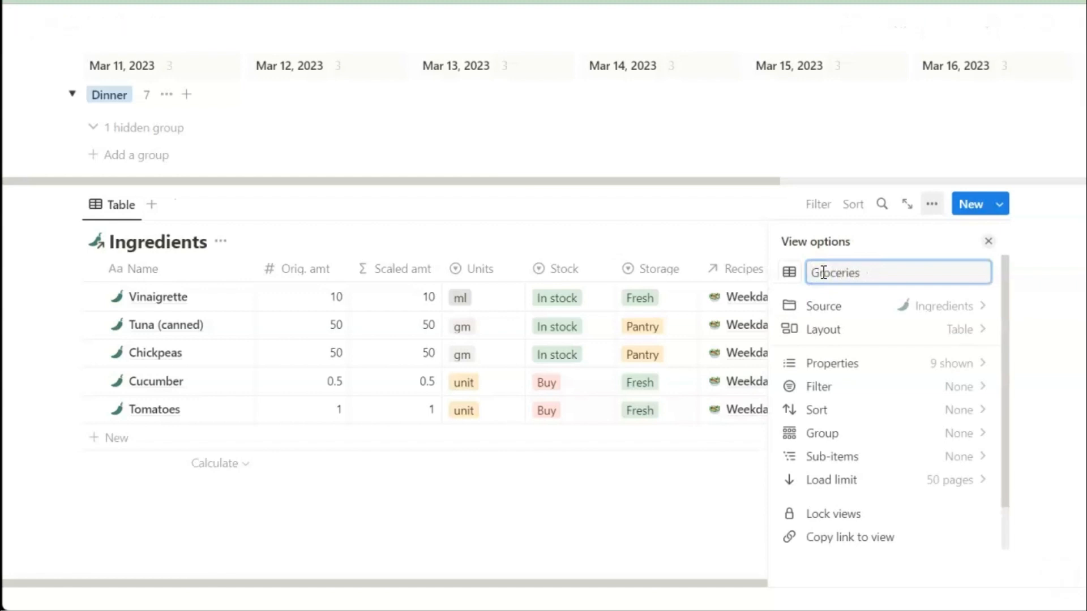
click(735, 204)
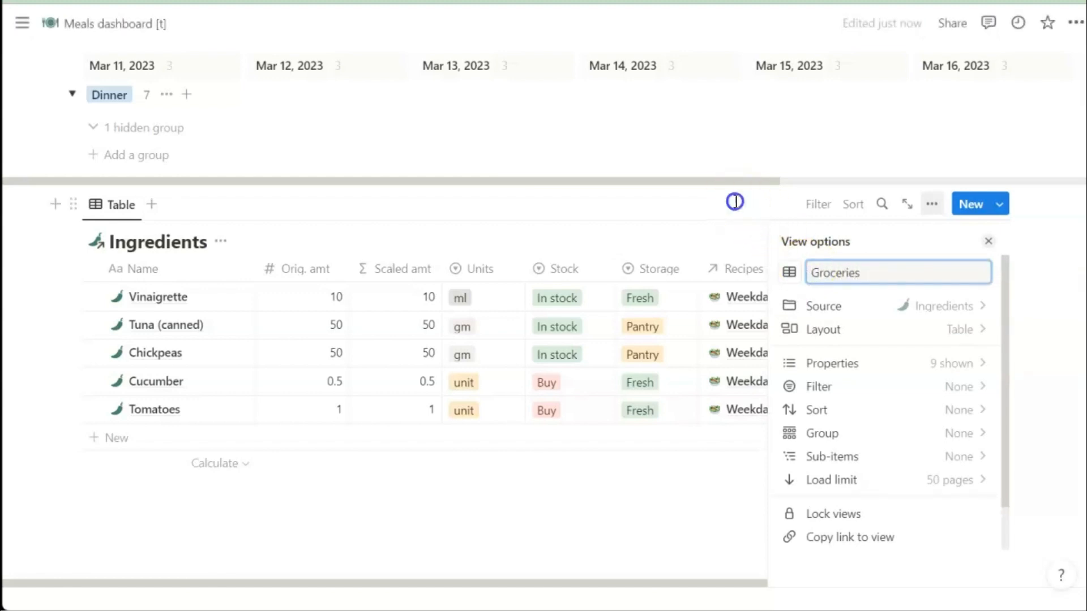
Step: Filter the Groceries view to Stock values Buy and In stock - buy more, and hide its database title
click(820, 207)
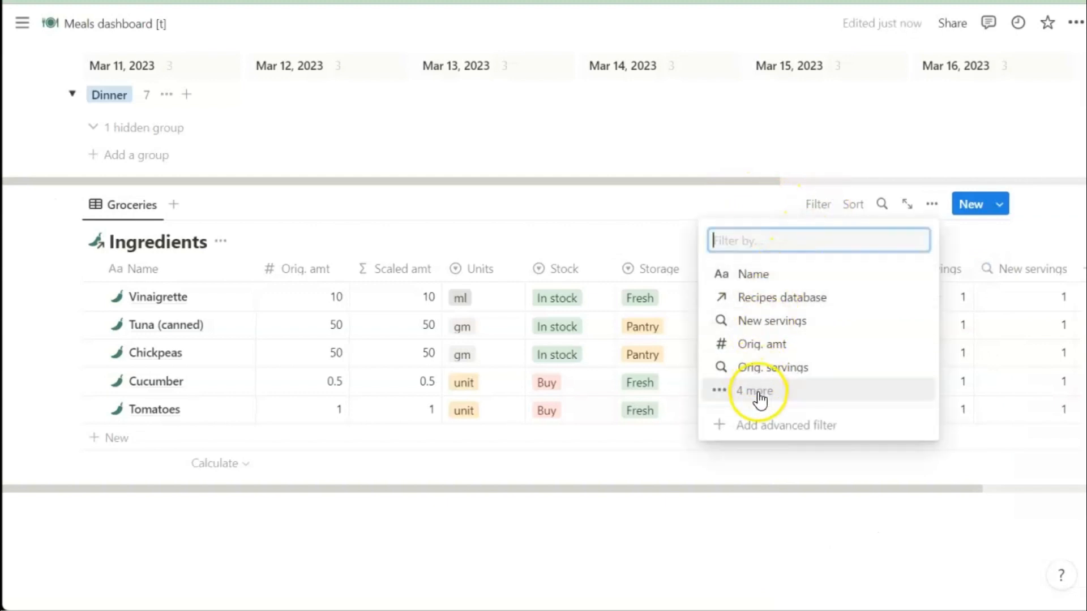
click(758, 390)
click(755, 413)
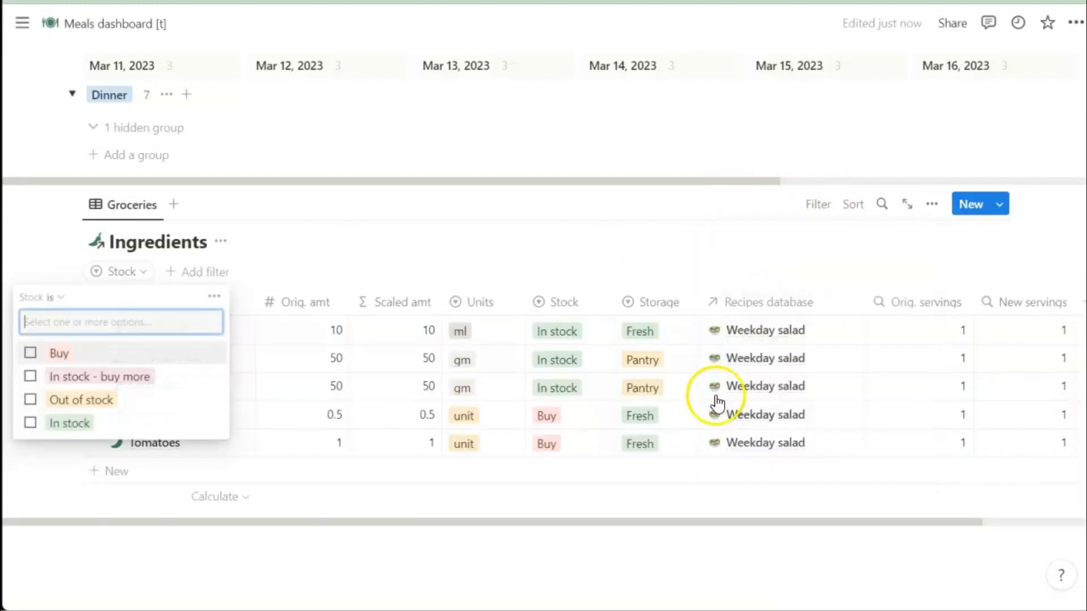
click(30, 352)
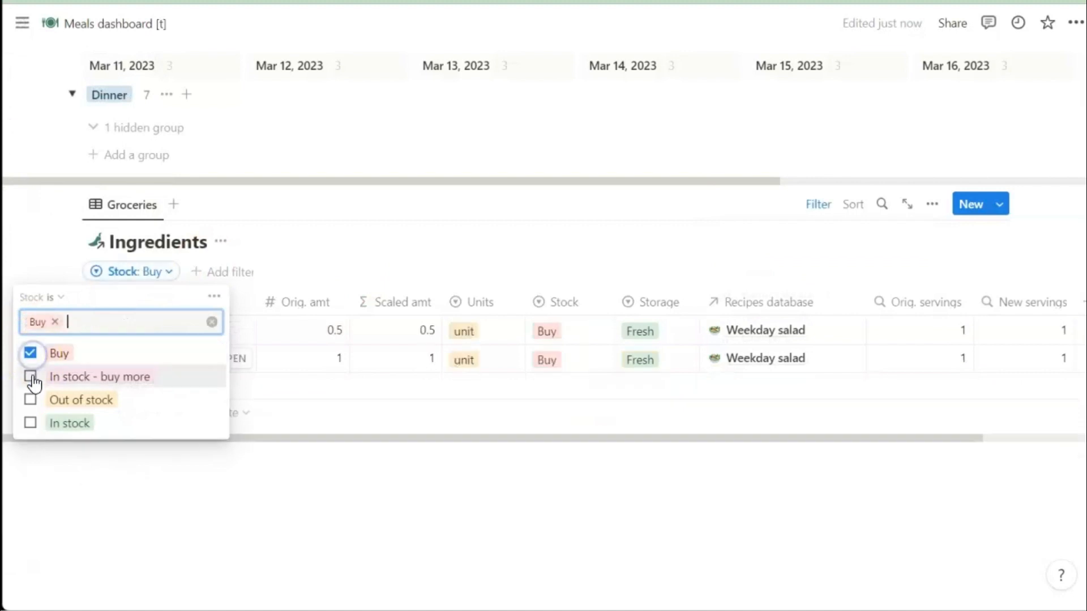
click(33, 376)
click(382, 201)
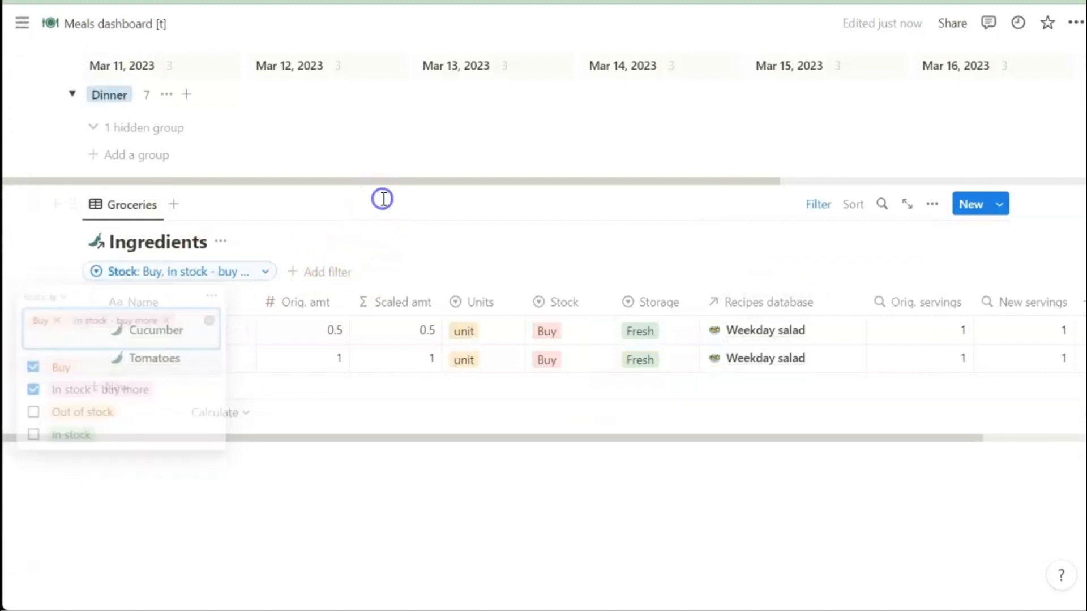
click(220, 242)
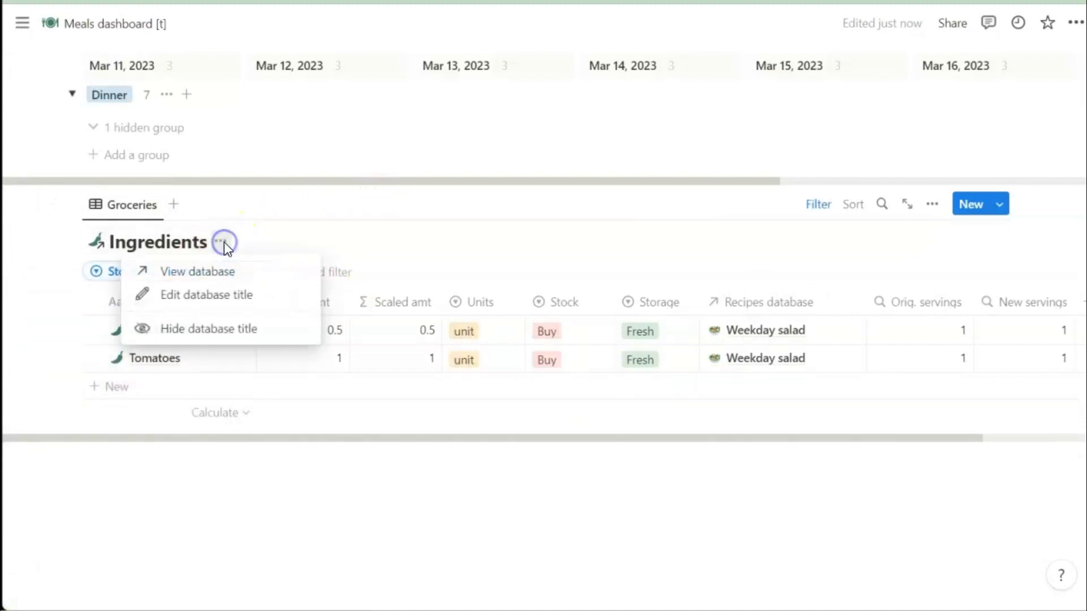
click(196, 324)
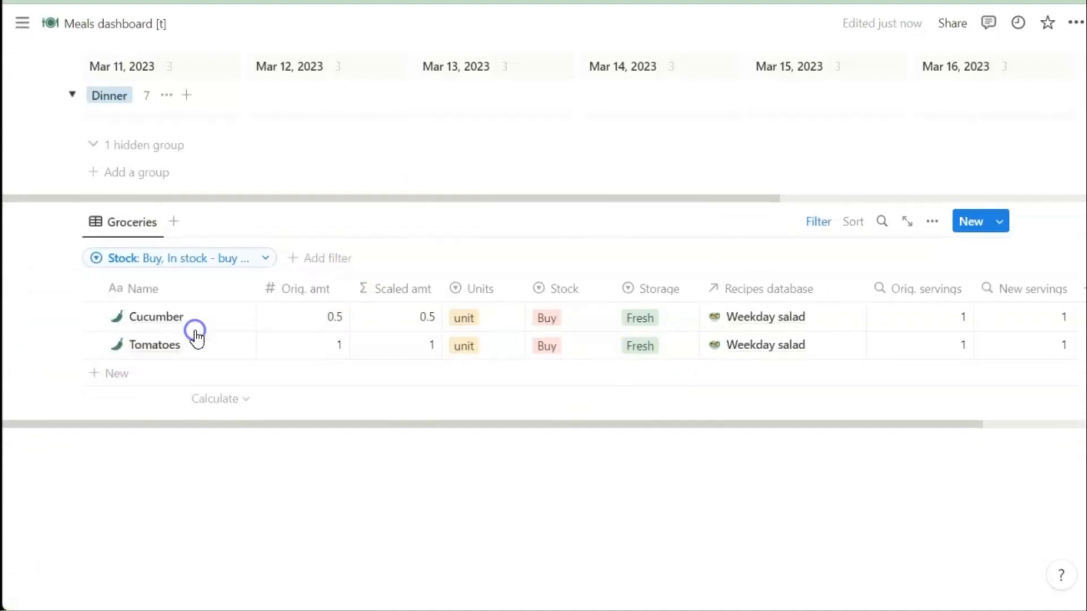
Step: Hide the Orig. amt, Stock, Storage, Orig. servings and New servings columns in the Groceries view
click(319, 288)
click(321, 488)
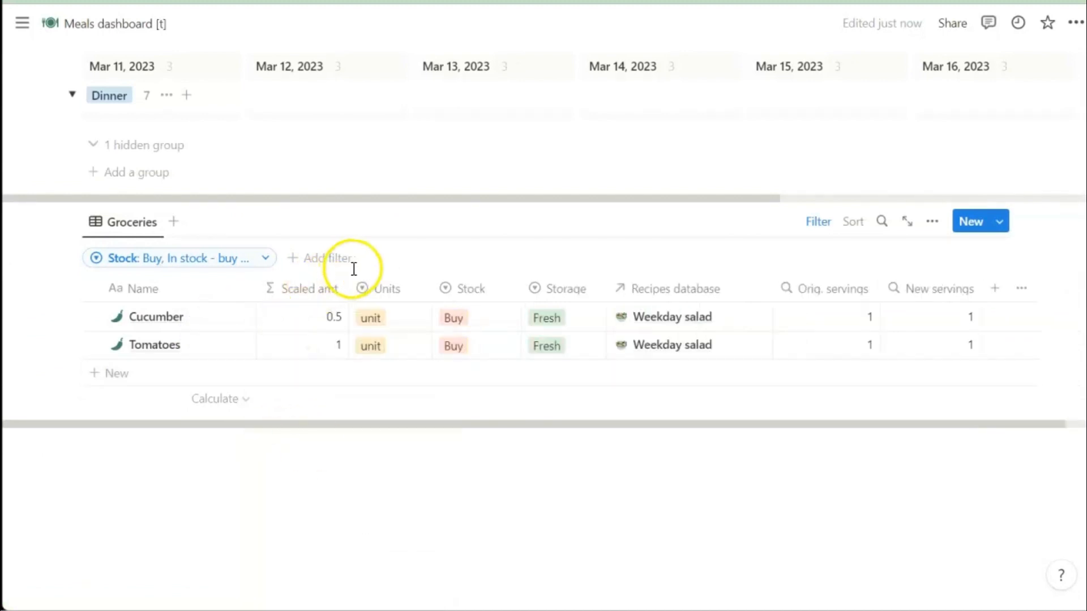
click(496, 288)
click(478, 490)
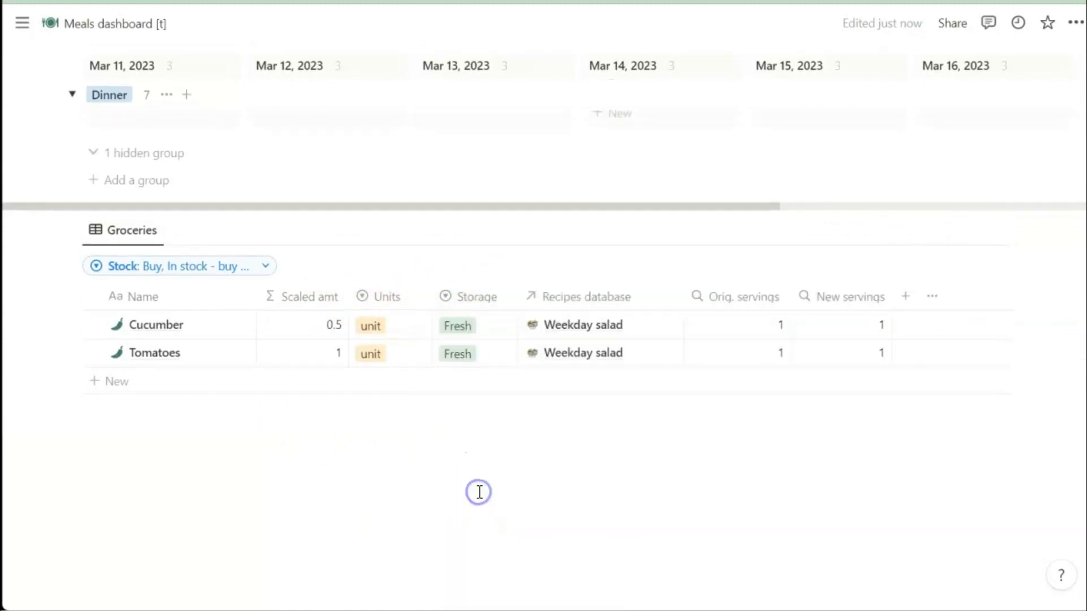
click(484, 297)
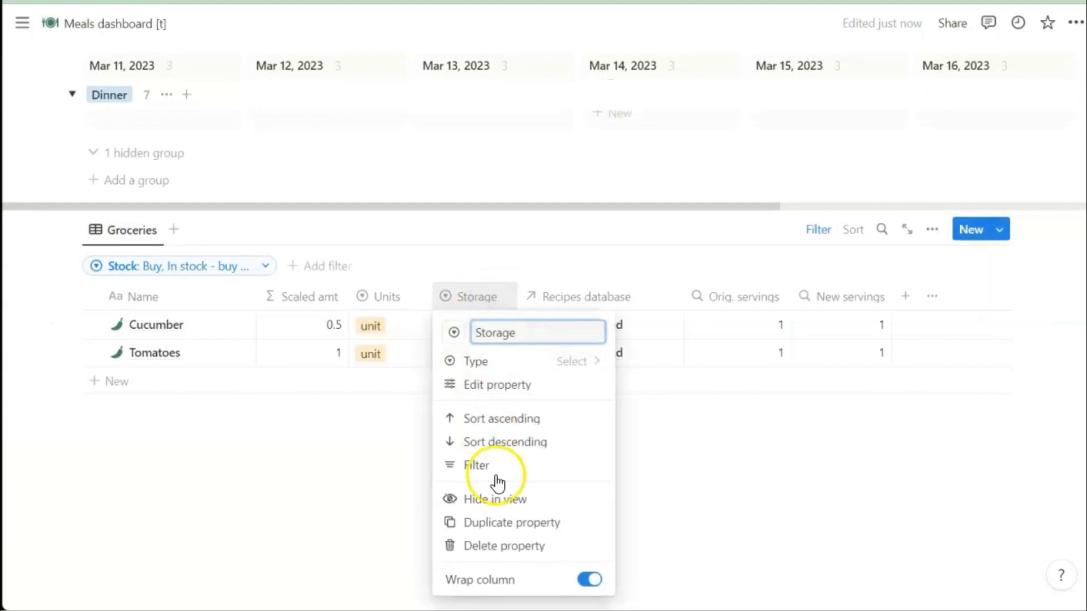
click(497, 505)
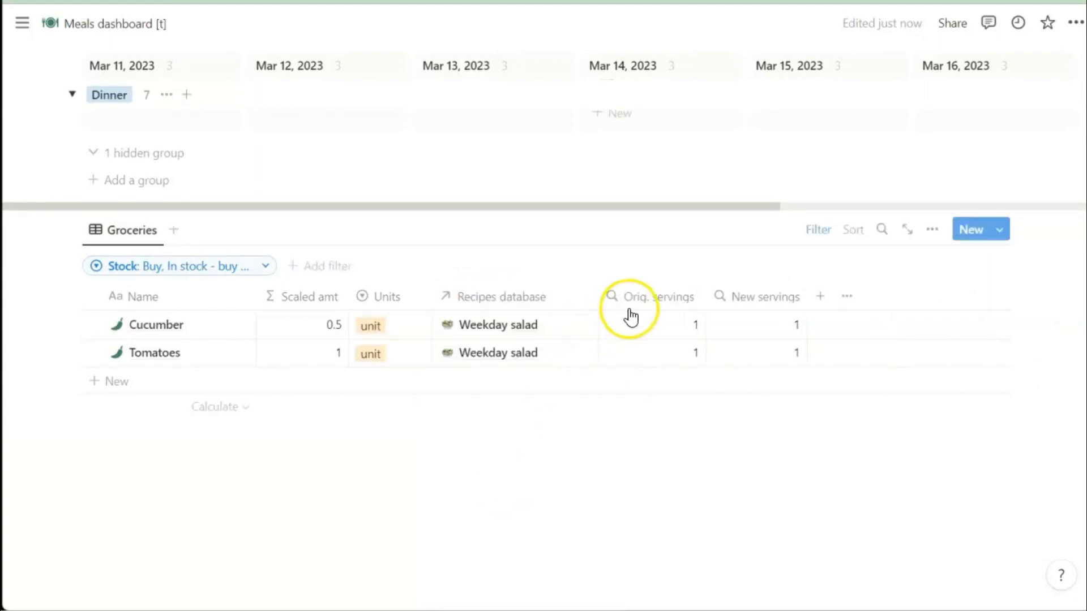
click(645, 298)
click(643, 498)
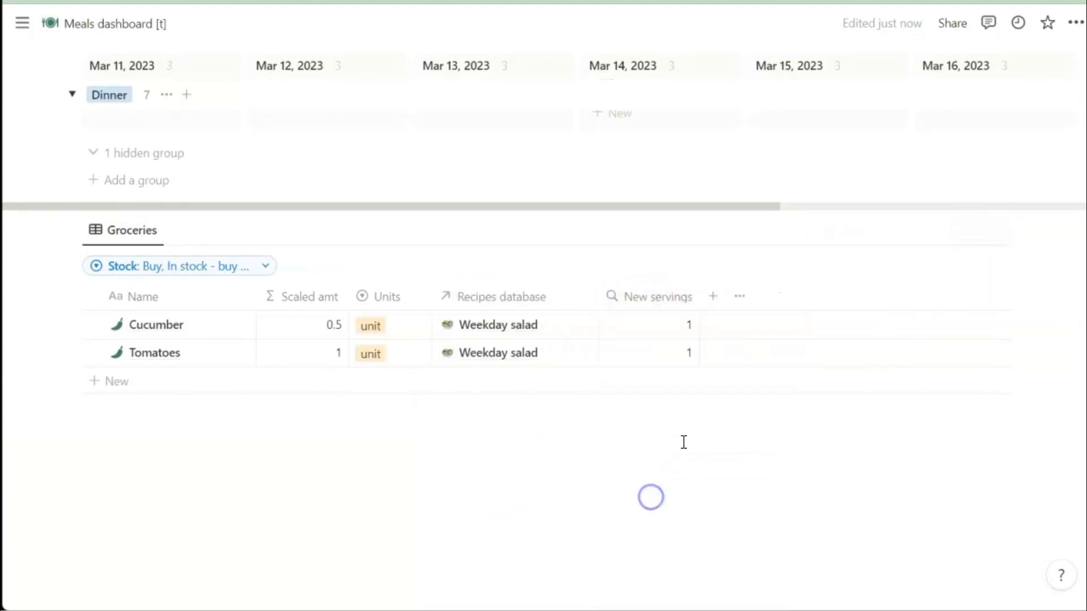
click(665, 305)
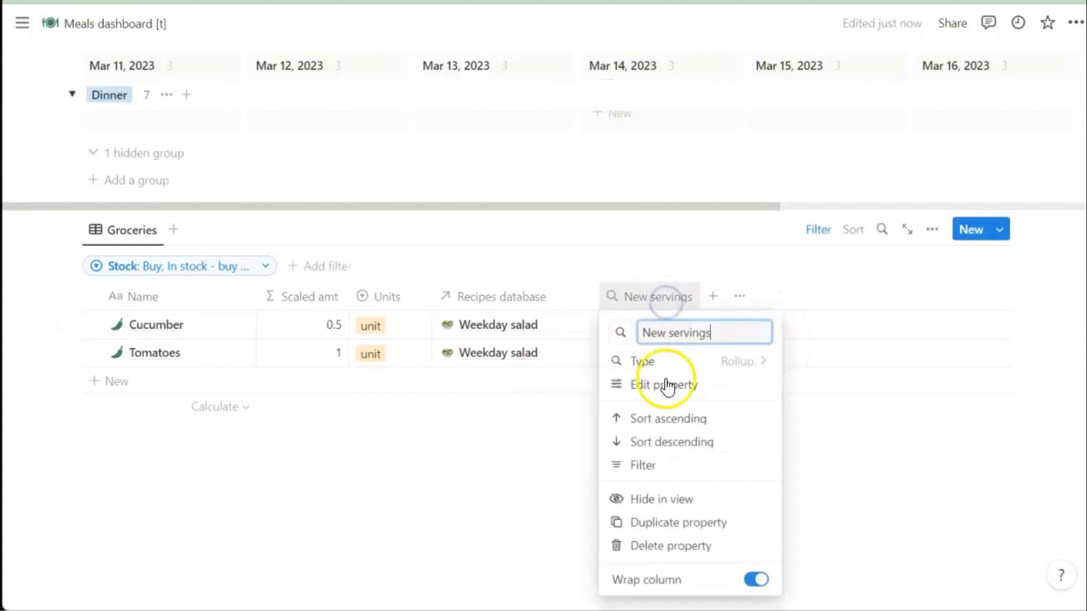
click(658, 496)
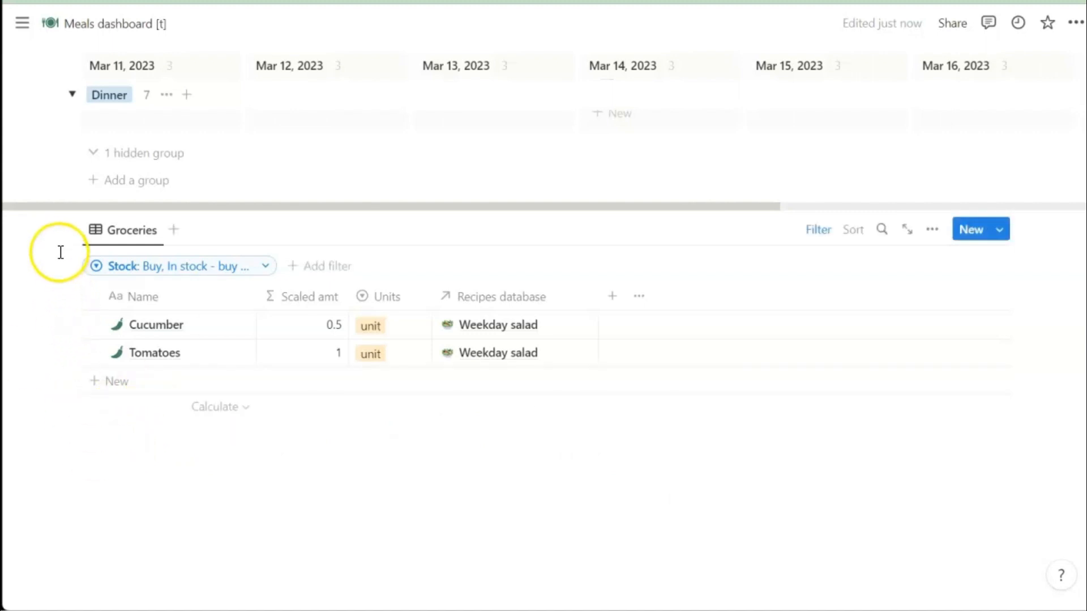
Step: Insert a linked view of the Meals dashboard [t] Meal planning database below Groceries, copying its Current week view, and switch its layout to Table
click(59, 227)
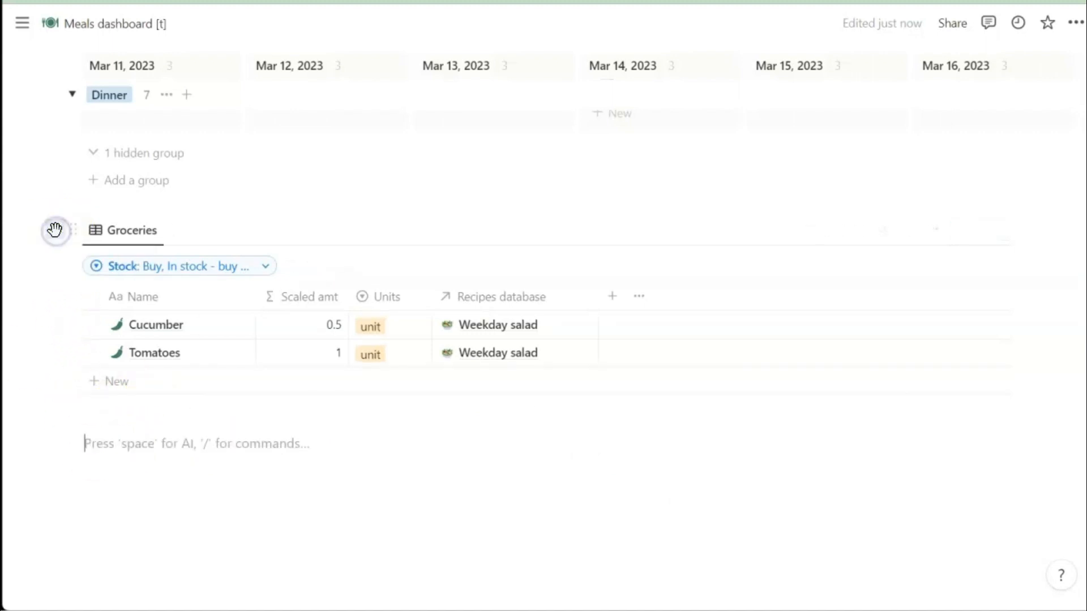
text(/linked)
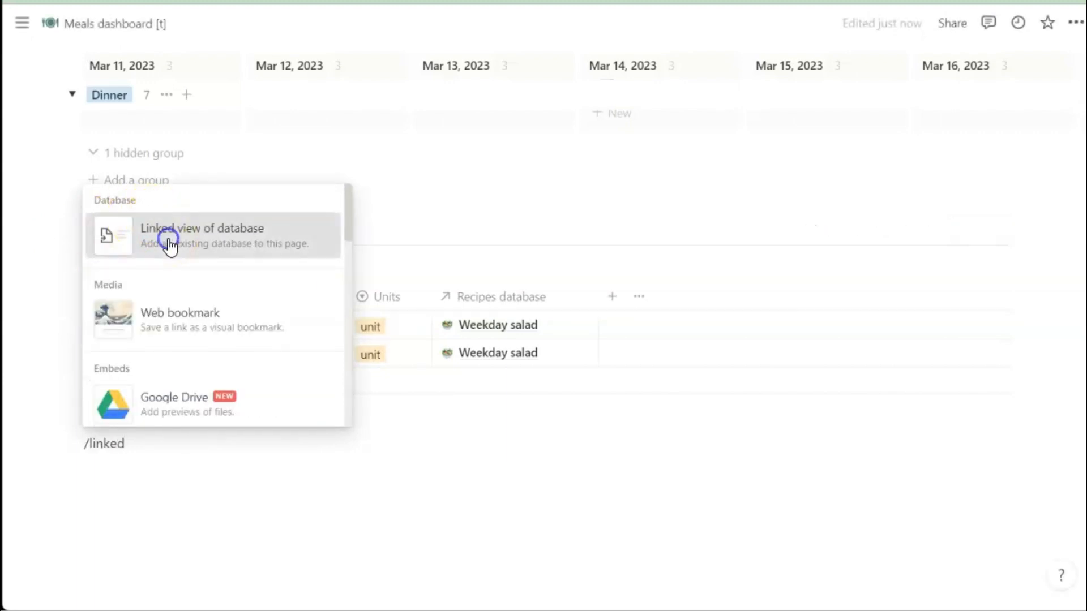
click(170, 246)
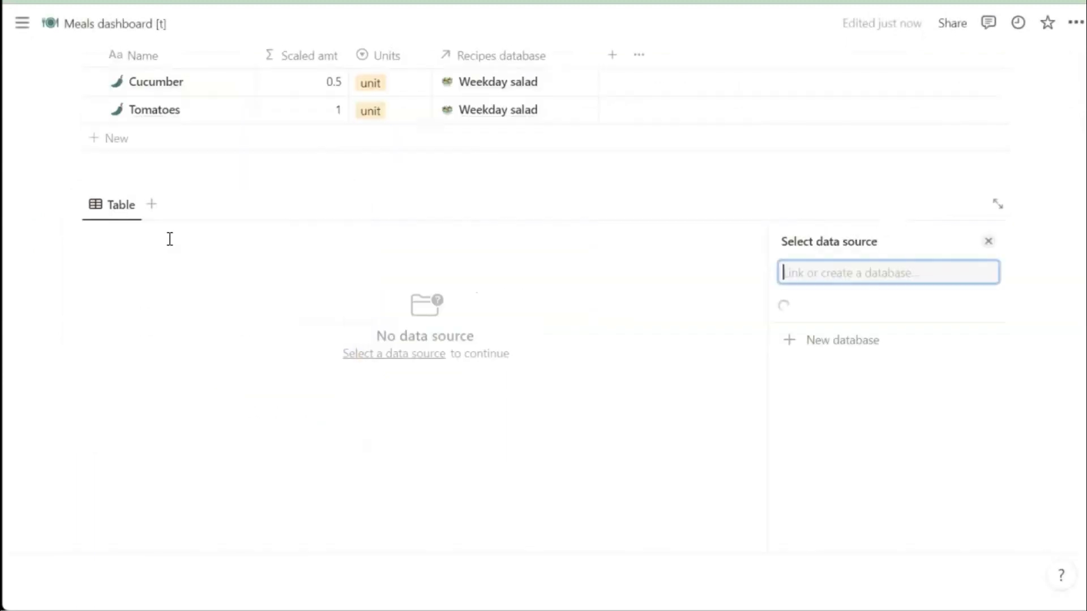
click(863, 358)
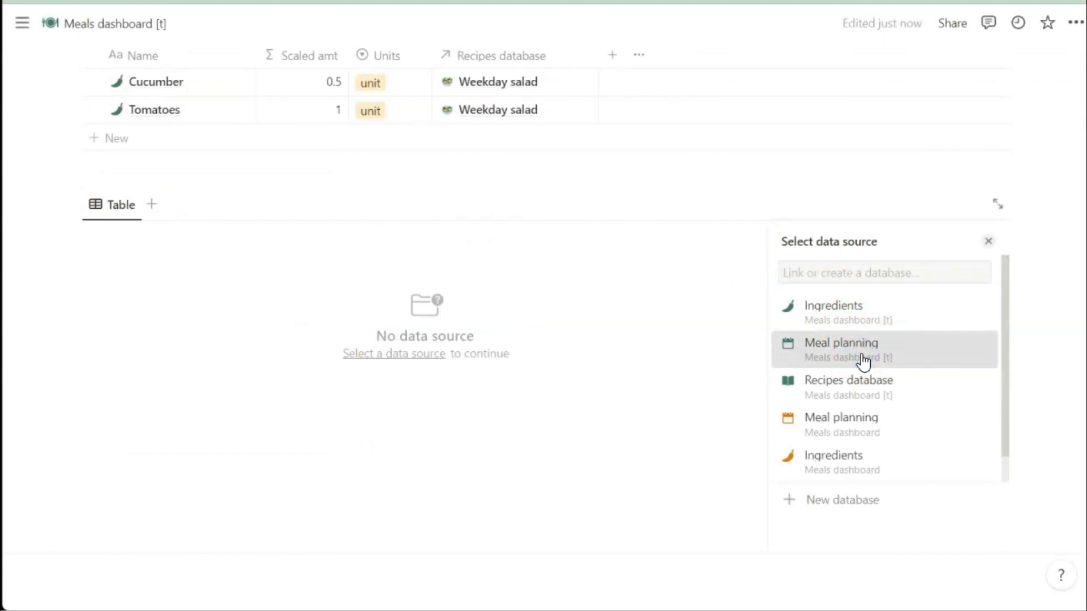
click(862, 358)
click(863, 362)
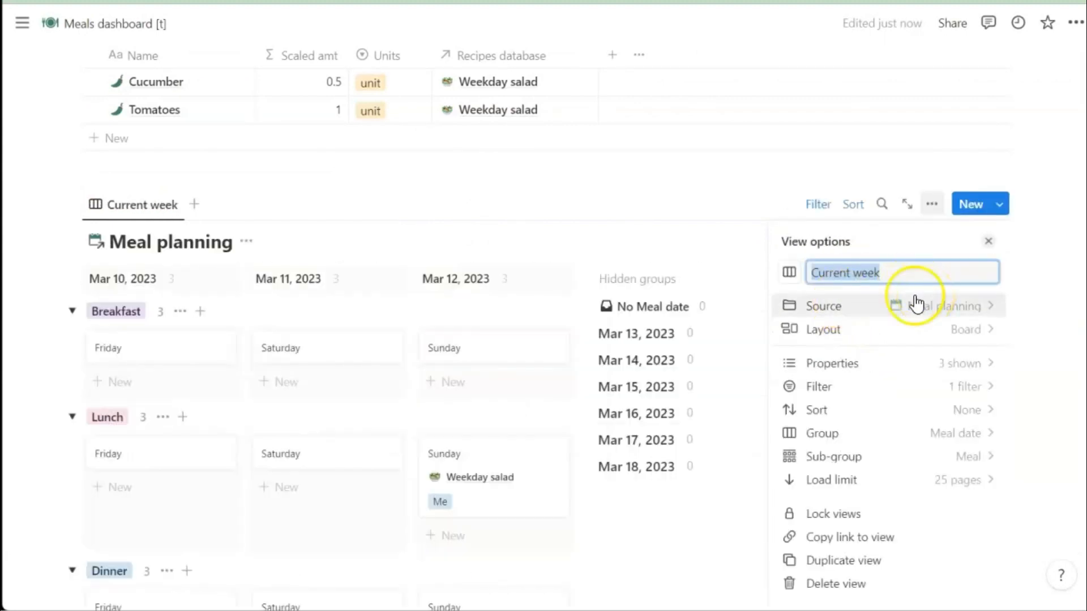
click(854, 336)
click(812, 295)
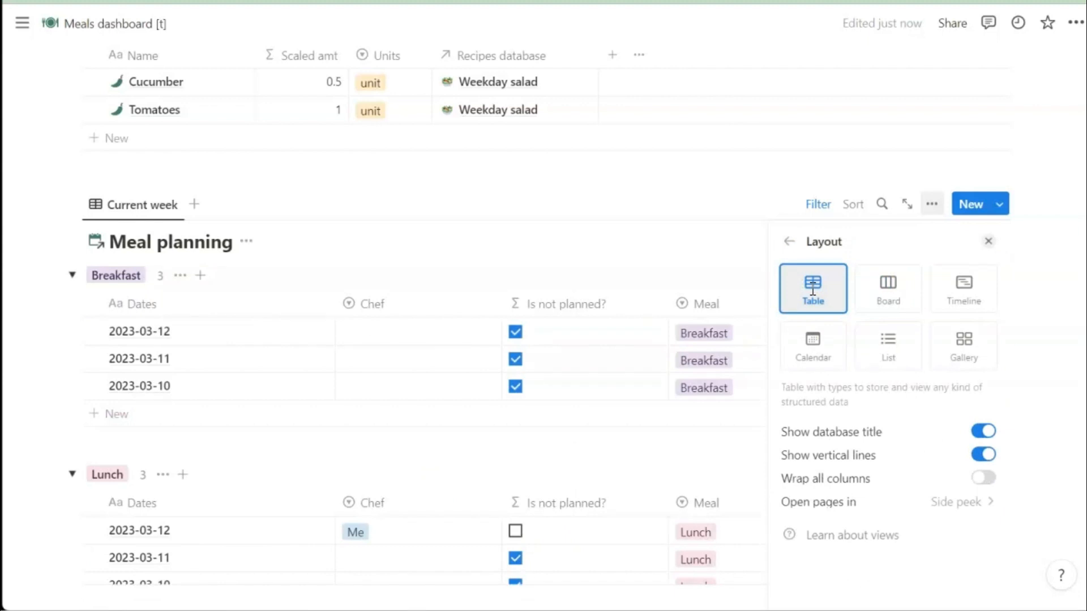
Step: Set the Meal date filter of the linked Meal planning table to the next 1 month relative to today
click(816, 208)
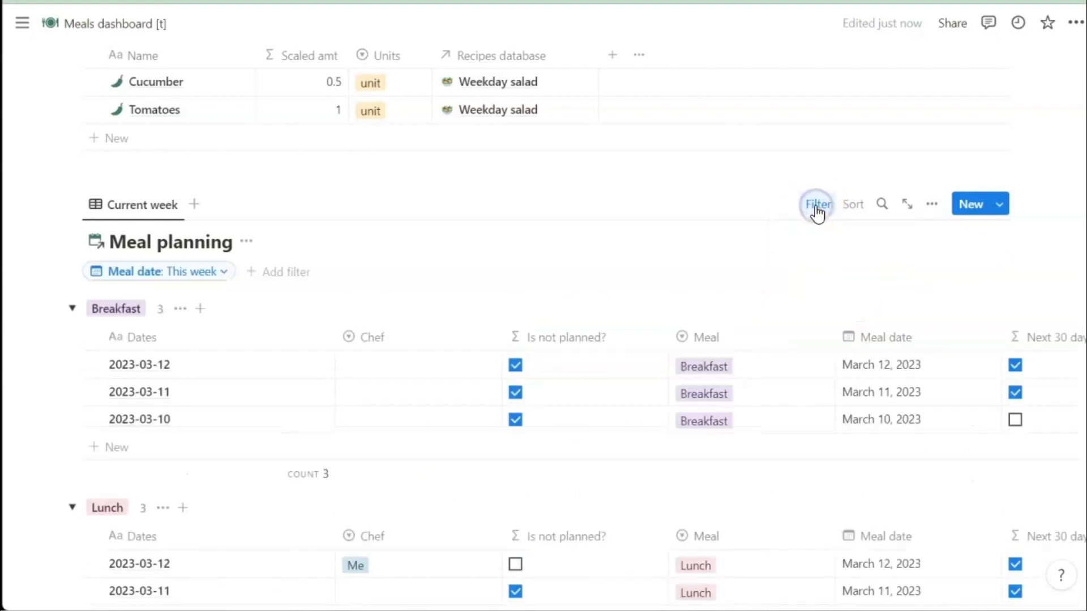
click(197, 272)
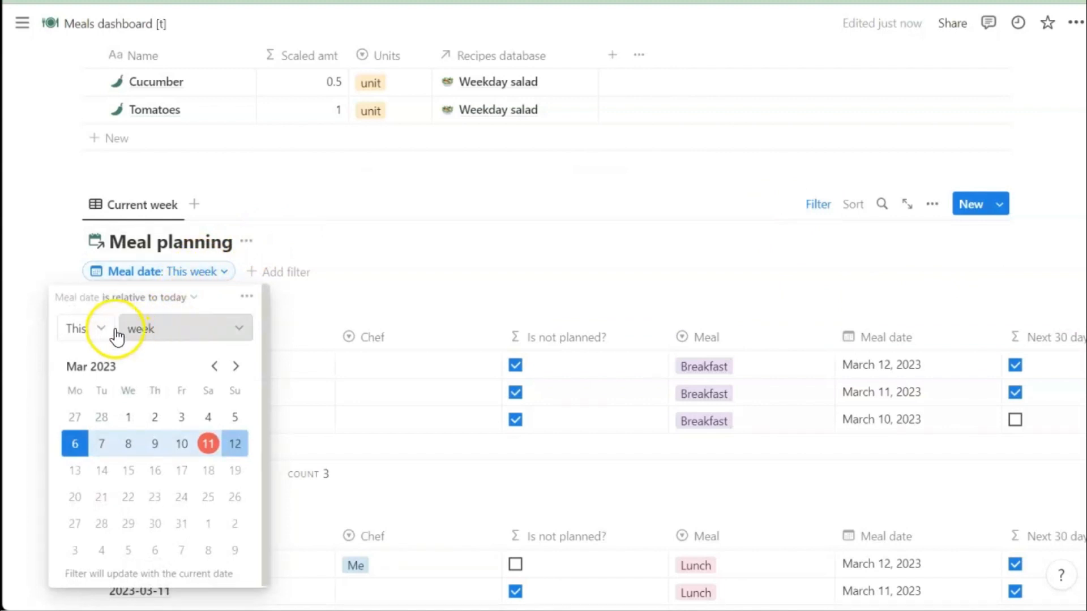
click(154, 328)
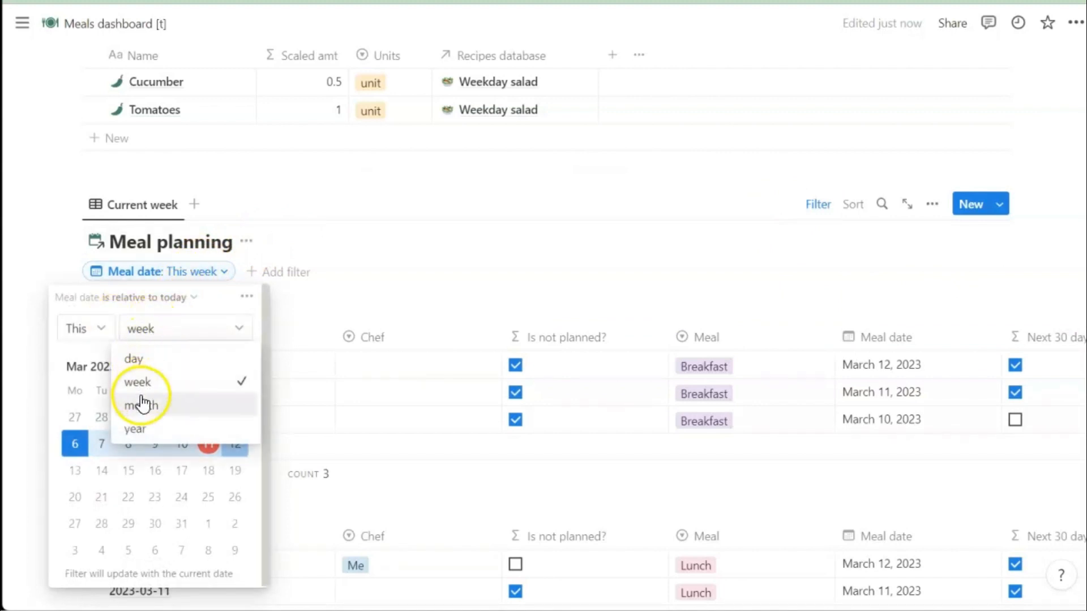
click(98, 330)
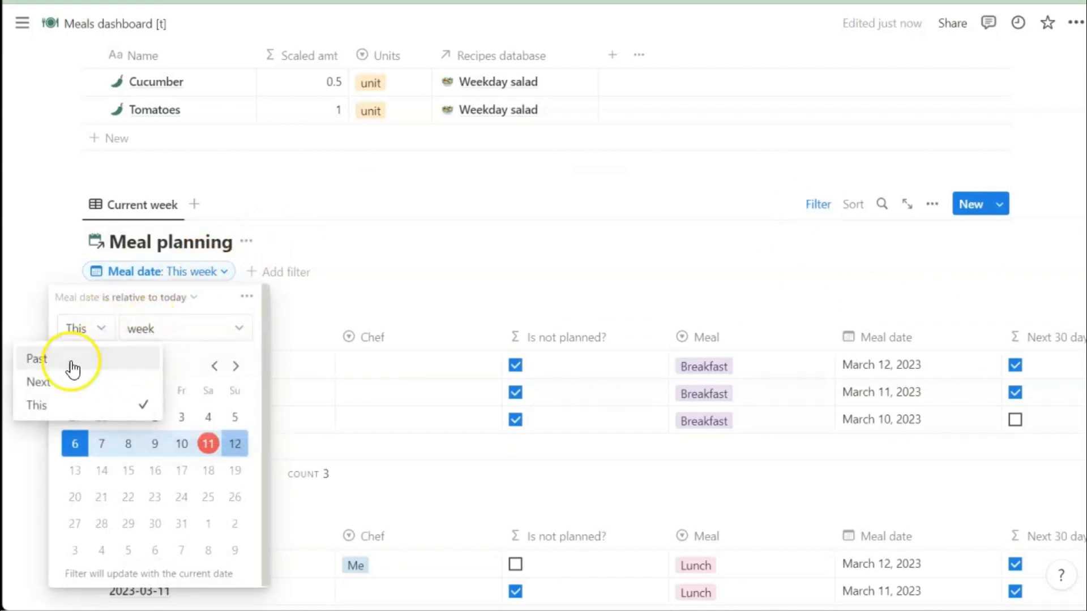
click(54, 390)
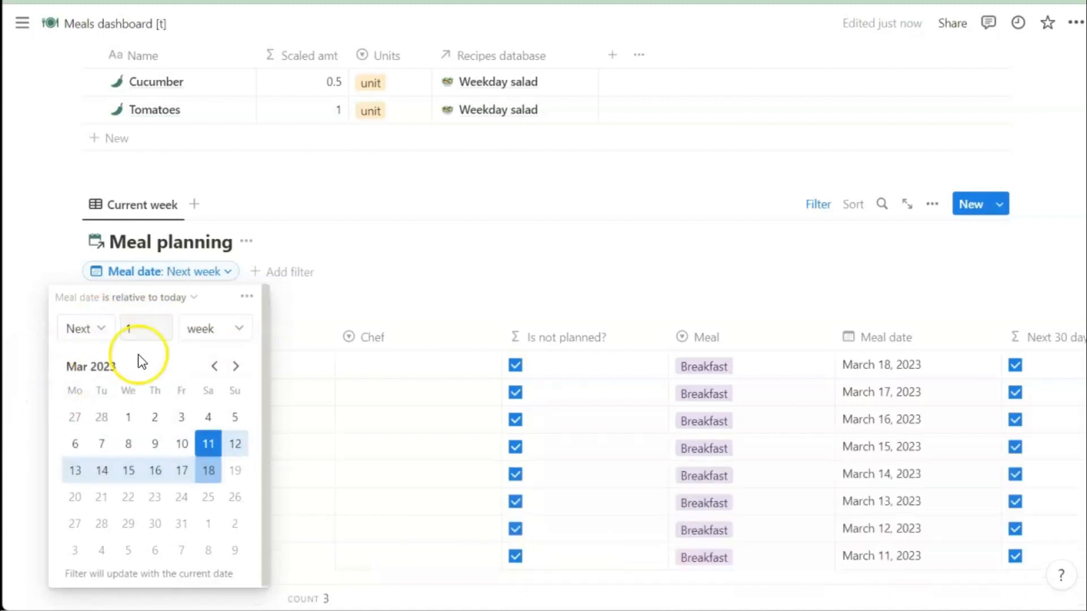
click(201, 331)
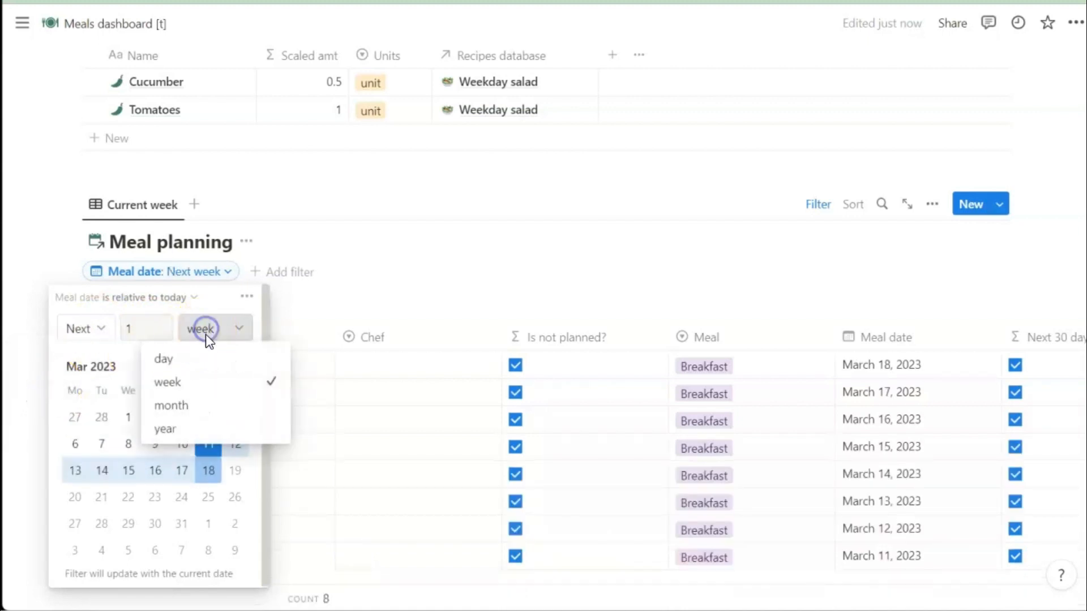
click(191, 406)
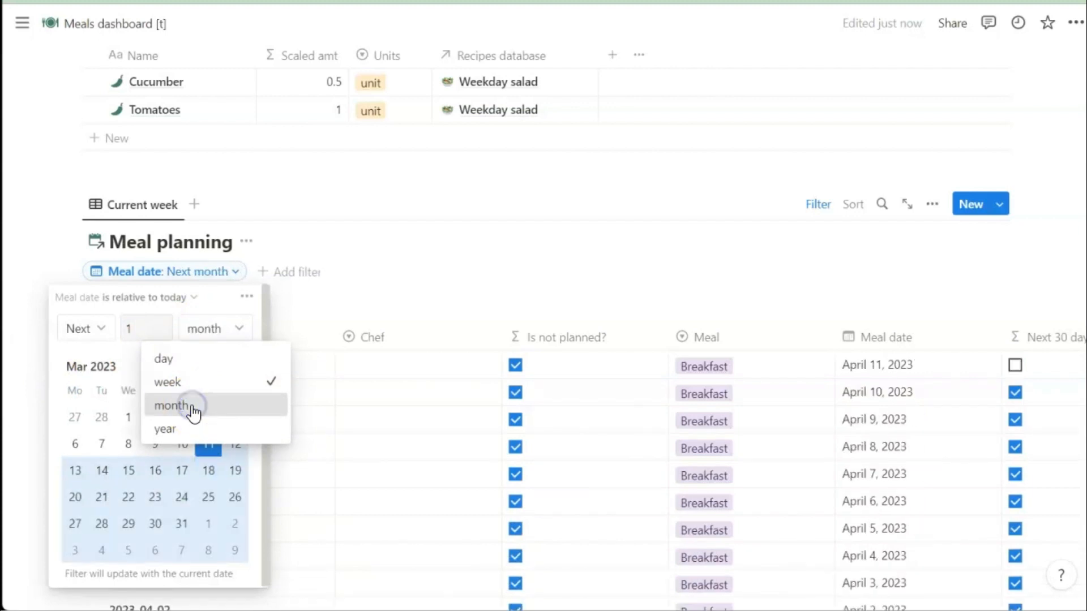
click(383, 265)
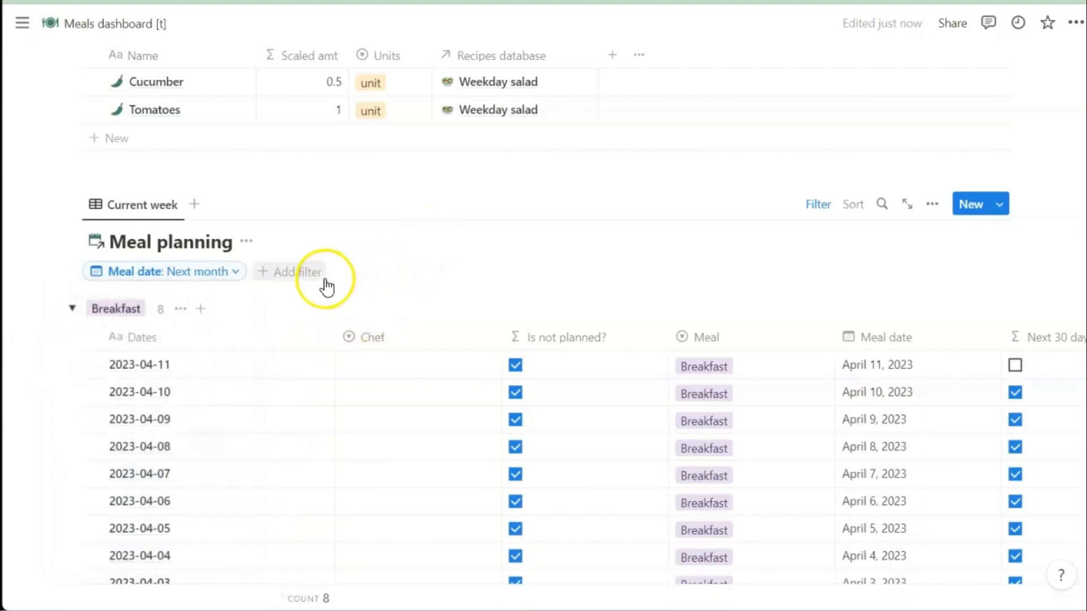
Step: Add a filter to the linked Meal planning table so that Is not planned? is Unchecked
click(298, 273)
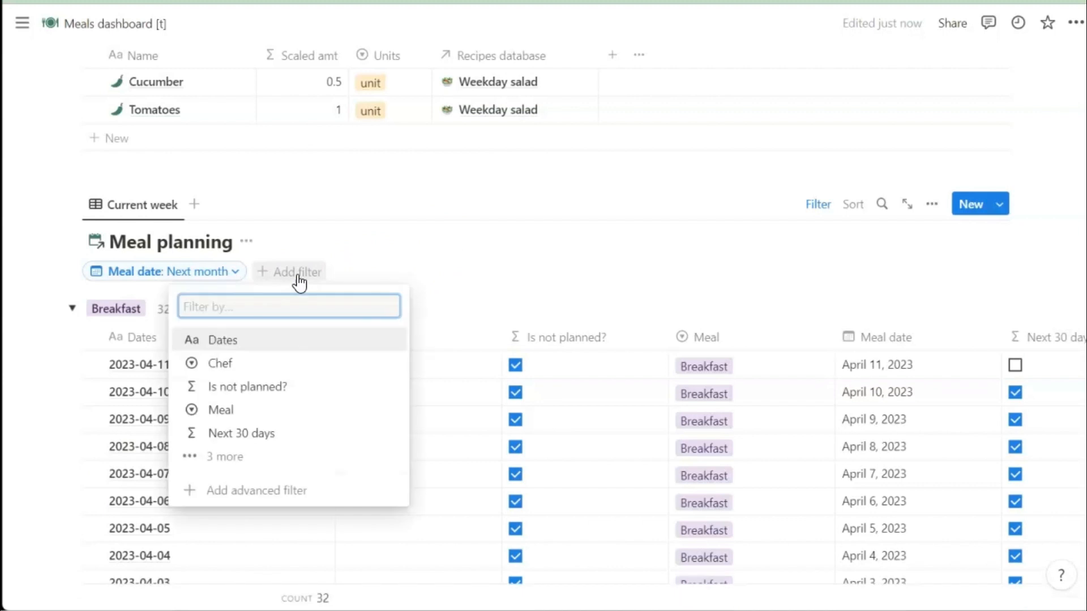
click(252, 391)
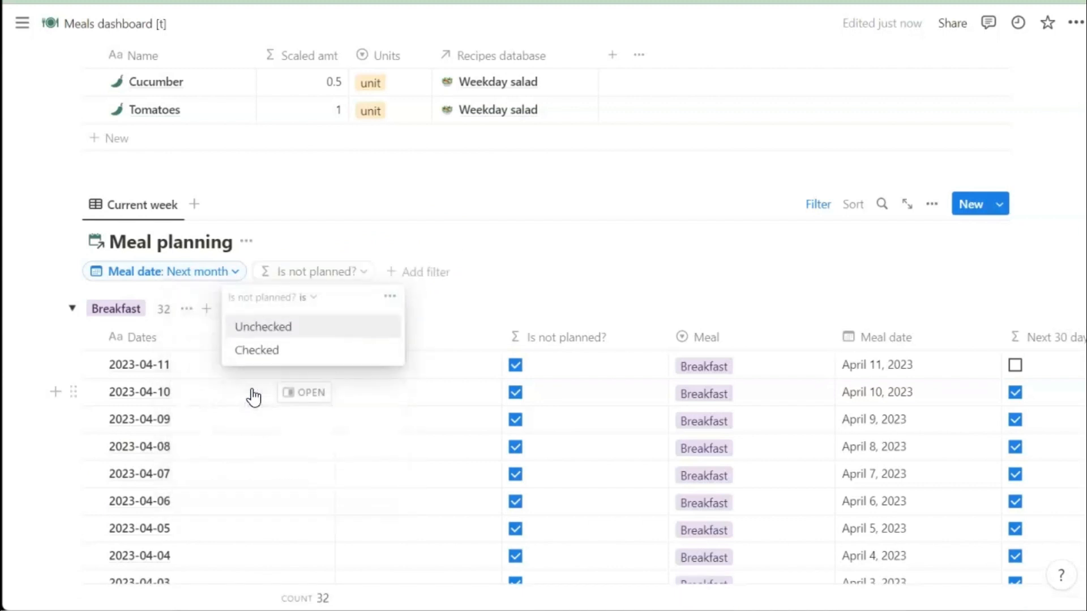
click(261, 334)
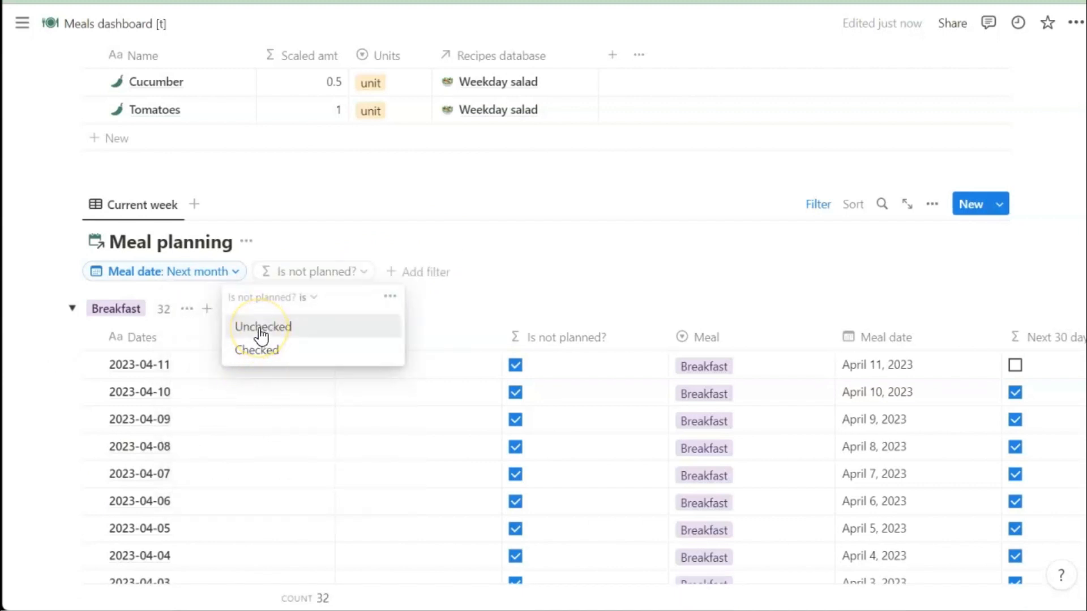
click(261, 334)
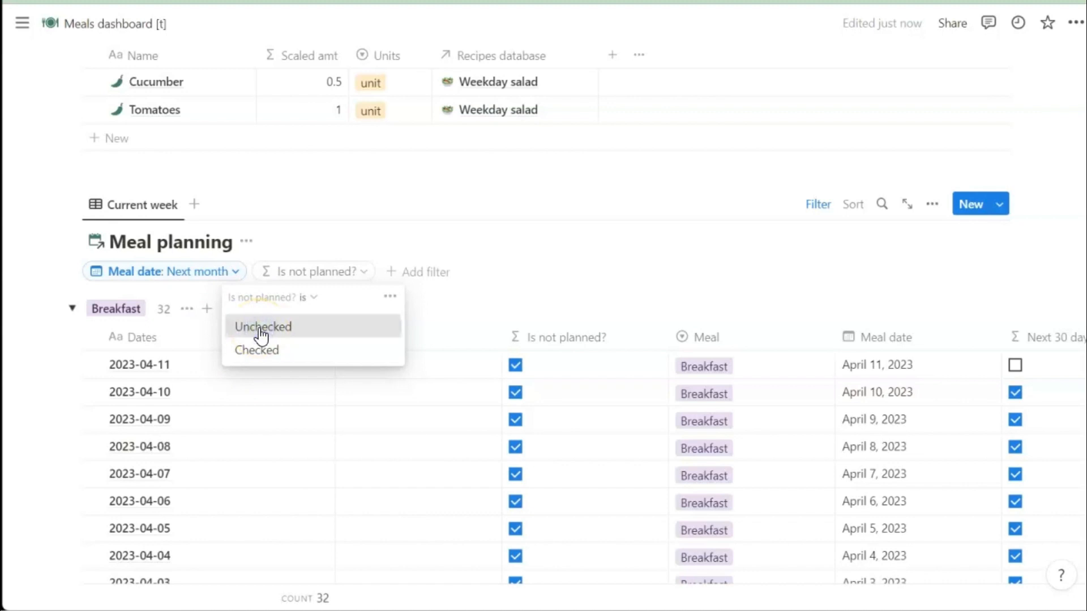
click(261, 328)
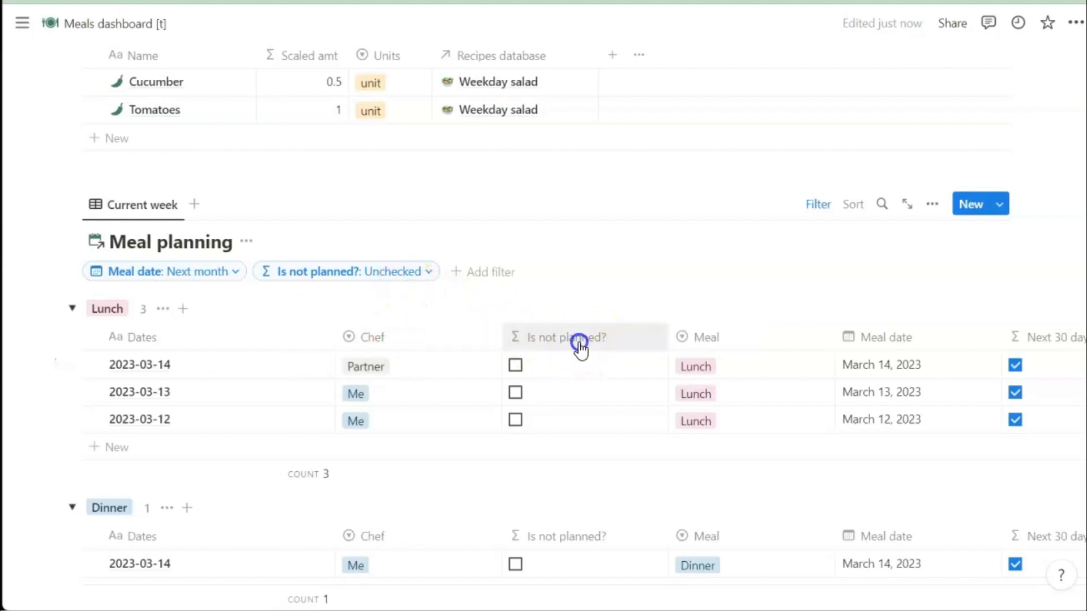
Step: Hide the Is not planned?, Meal, Next 30 days and Next 7 days columns in the Meal planning table
click(578, 341)
click(564, 226)
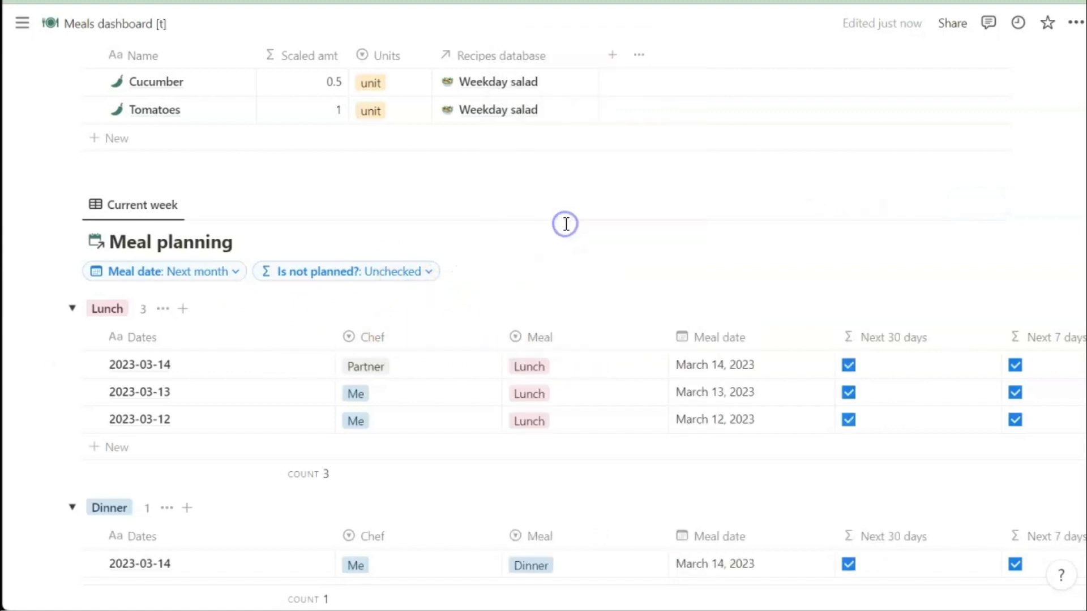
click(555, 342)
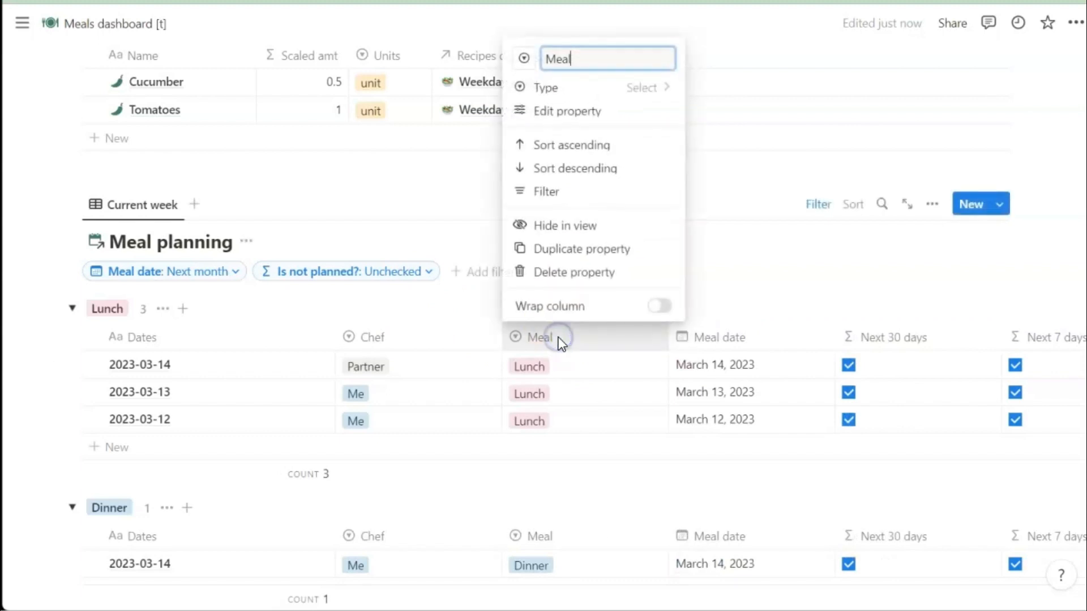
click(560, 231)
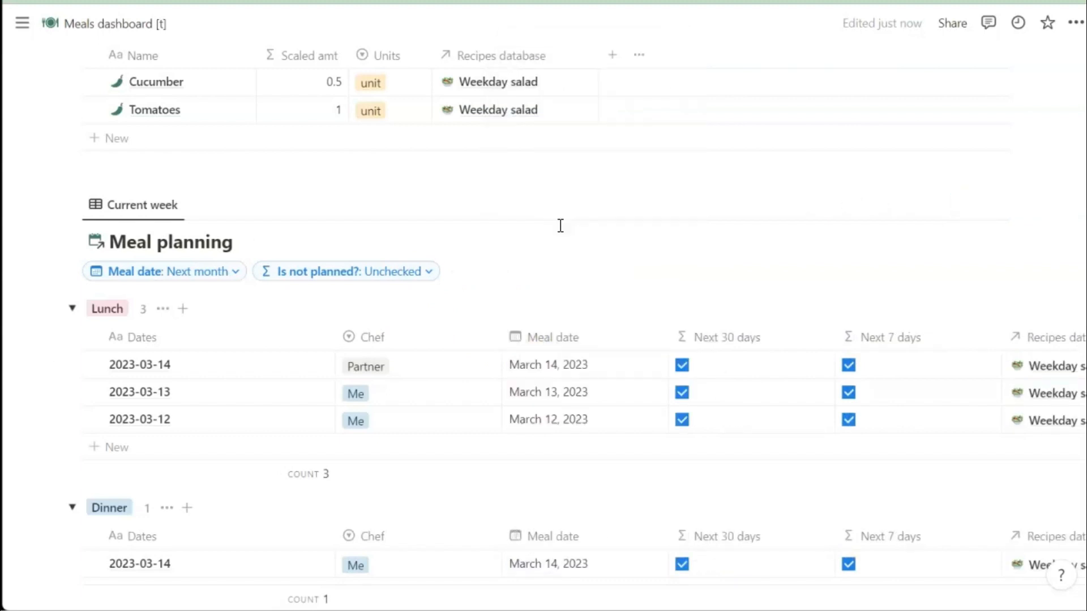
click(737, 342)
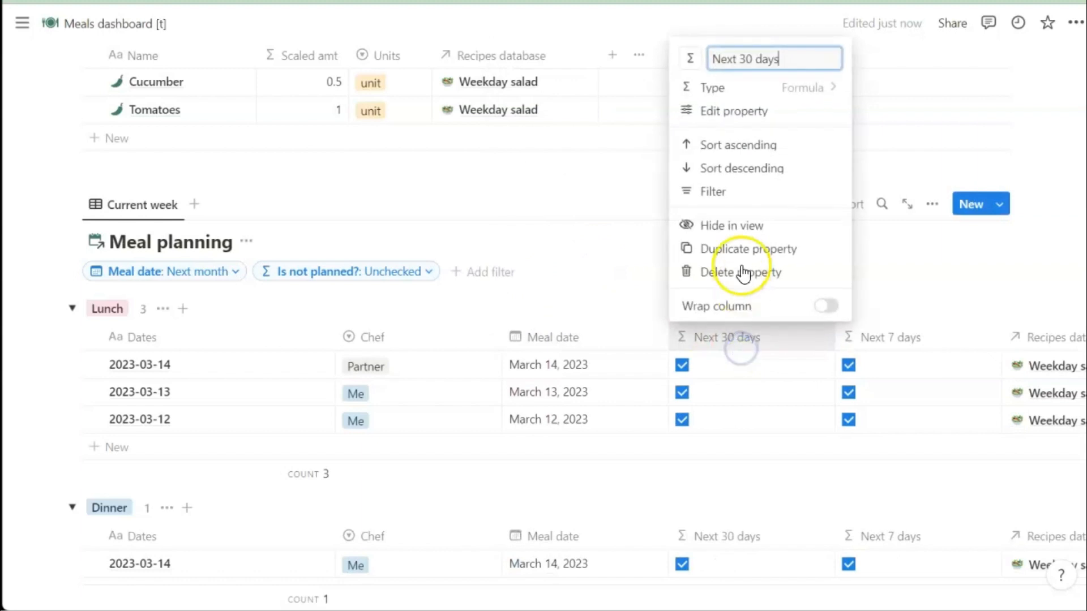
click(732, 226)
click(724, 344)
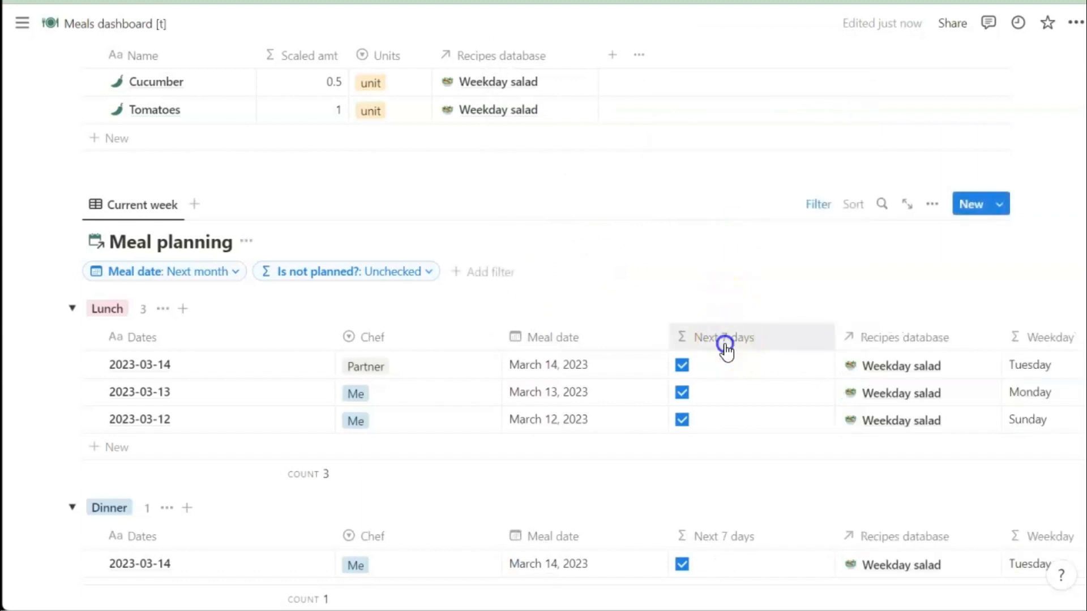
click(718, 226)
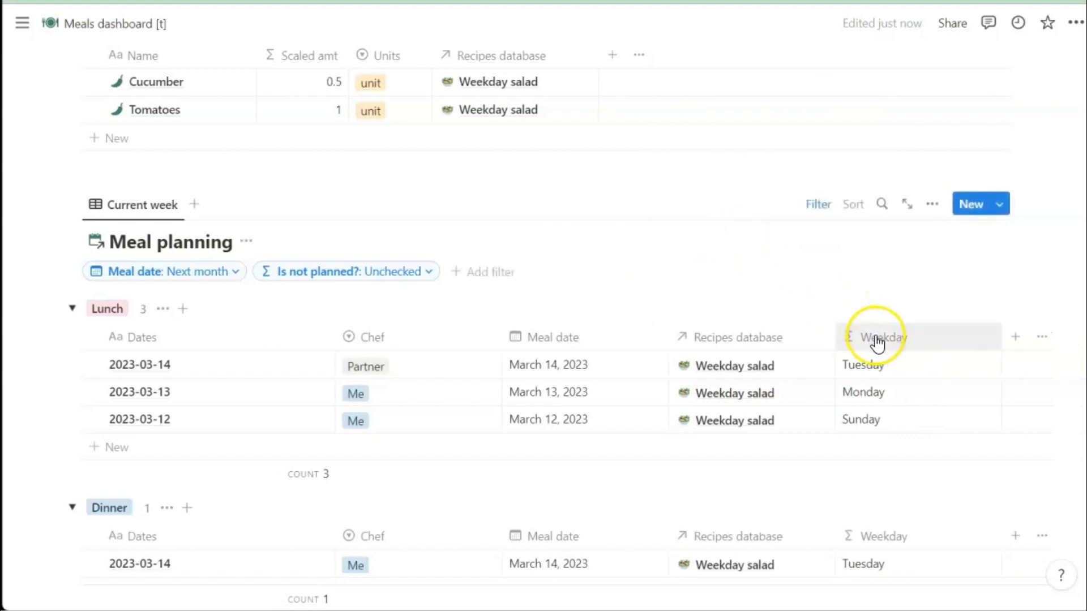
Step: Reorder the Meal planning table's columns so that Weekday comes first and Dates comes last
drag(875, 342, 138, 388)
drag(323, 344, 954, 350)
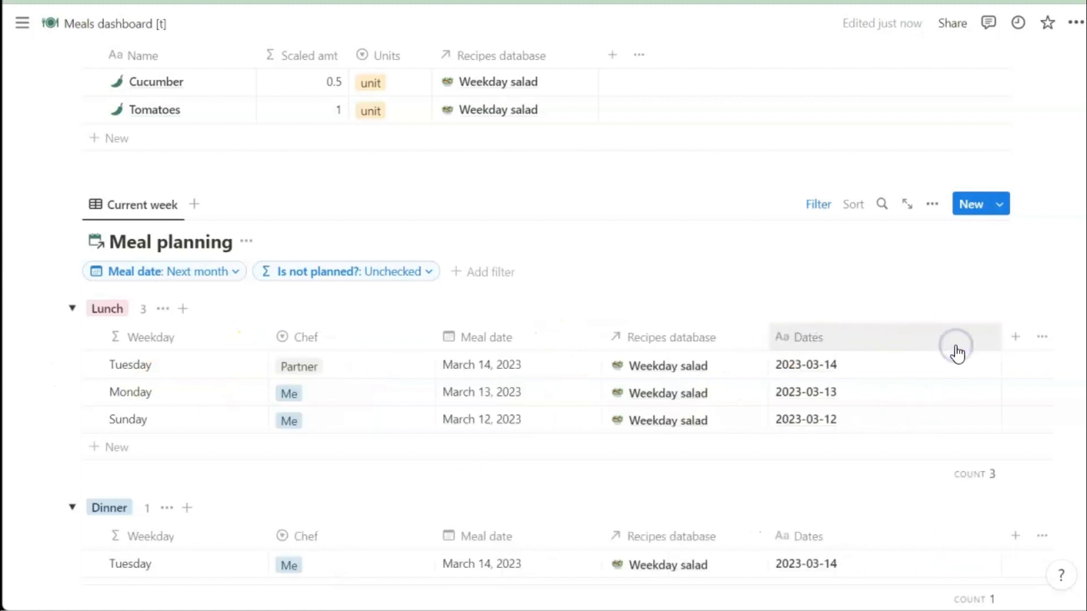
click(911, 339)
click(846, 276)
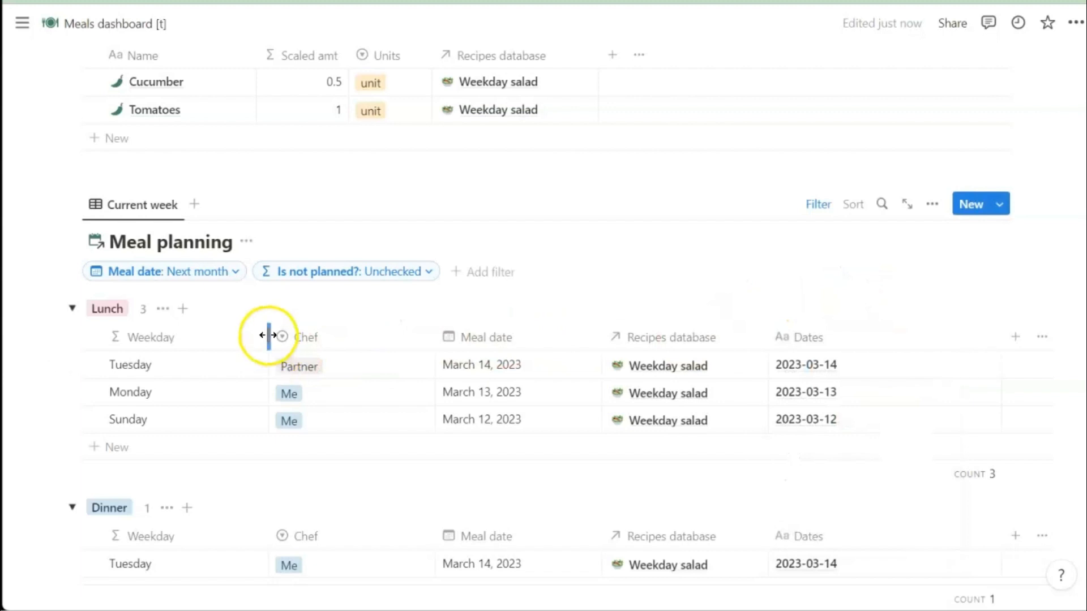
Step: Narrow the Weekday, Chef, Meal date and Recipes database columns to fit their content, and move Chef between Recipes database and Dates
drag(267, 336, 189, 338)
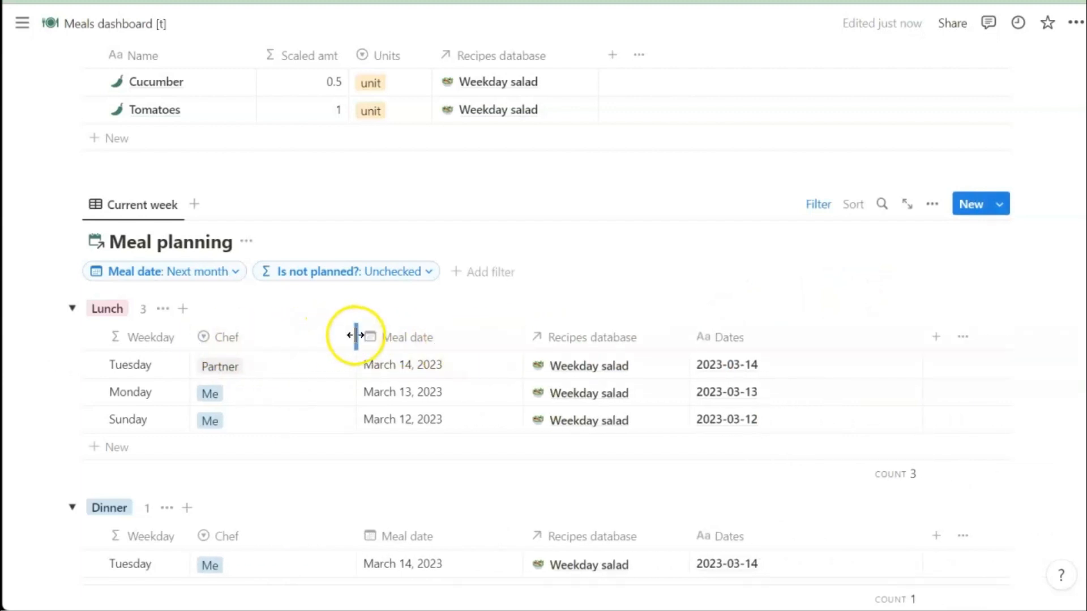
drag(277, 347, 252, 346)
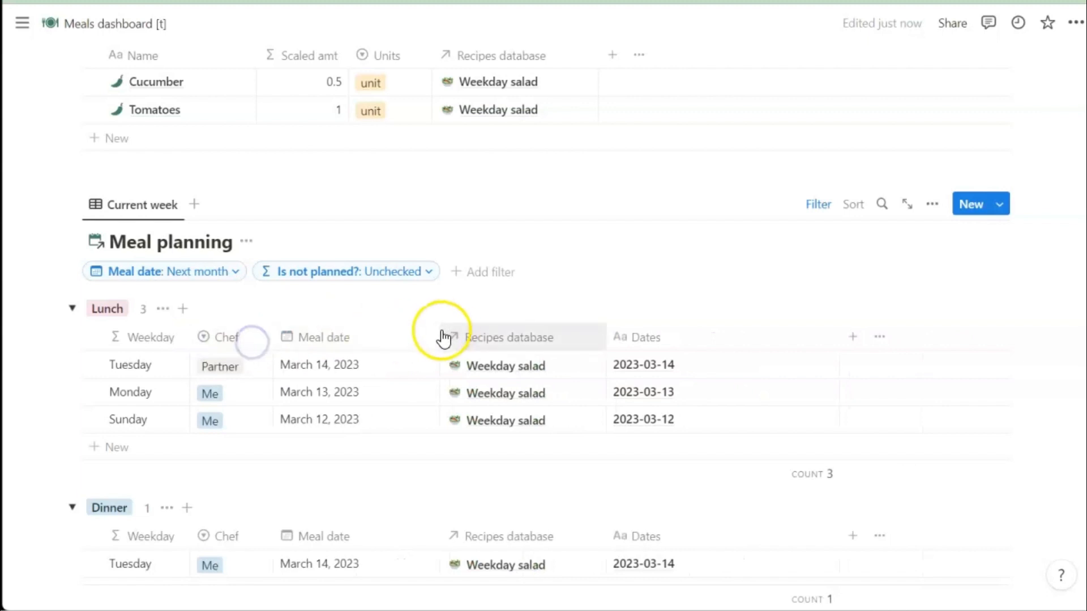
drag(439, 340, 365, 336)
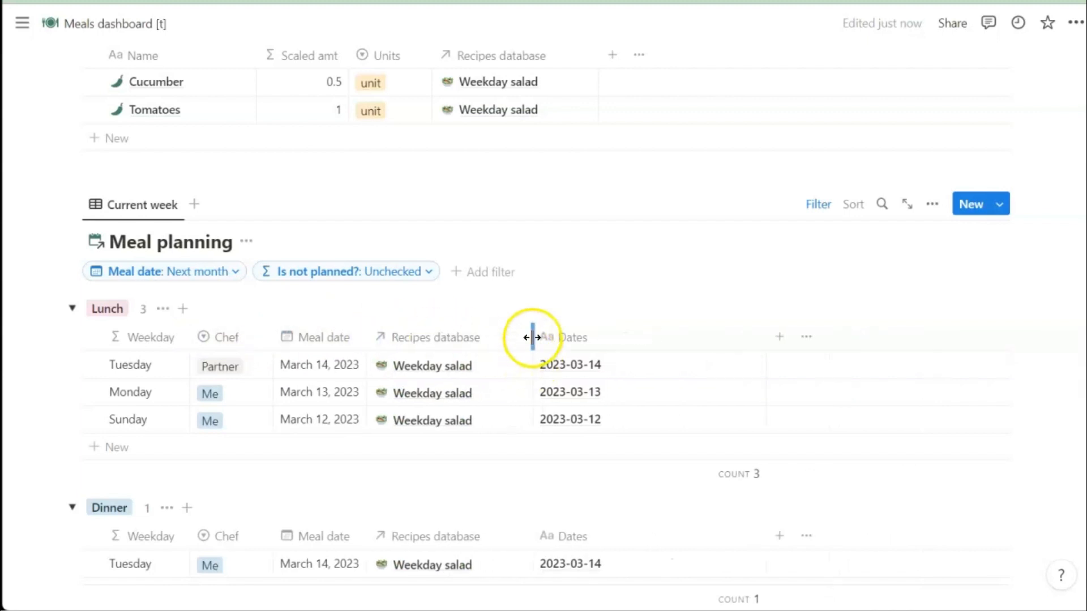
drag(534, 335, 491, 336)
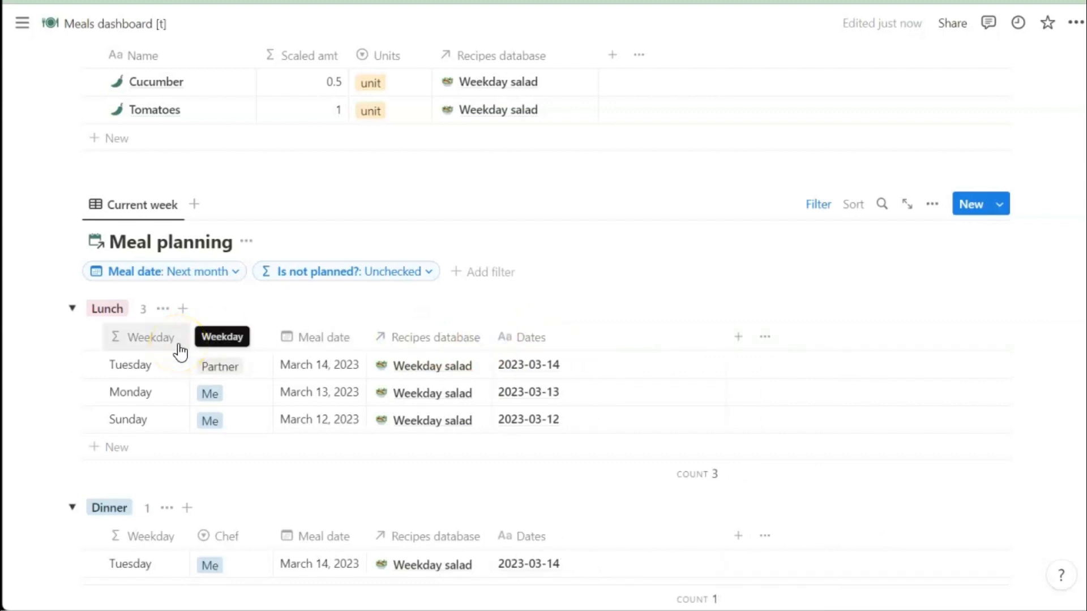
drag(223, 339, 475, 347)
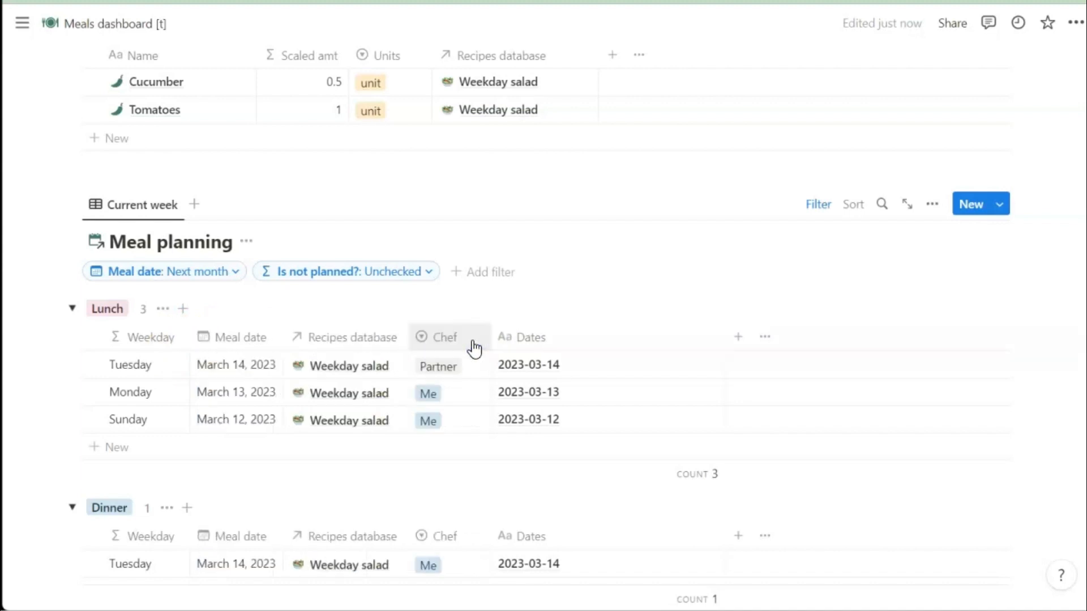
Step: Insert two empty callouts below the Meal planning table and arrange them side by side in two columns
click(55, 204)
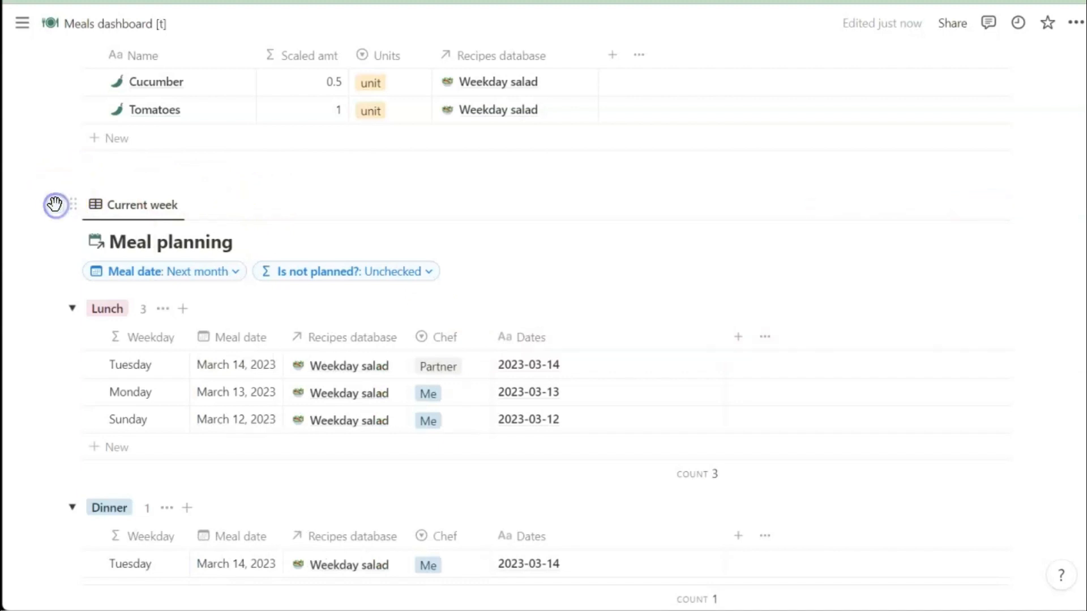
text(/callout)
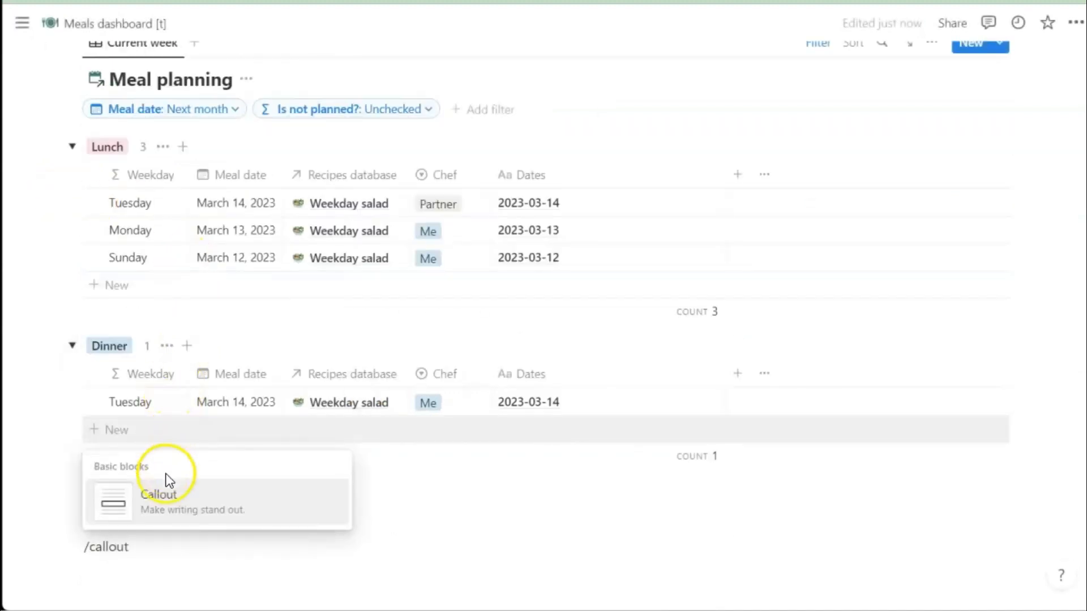
click(166, 498)
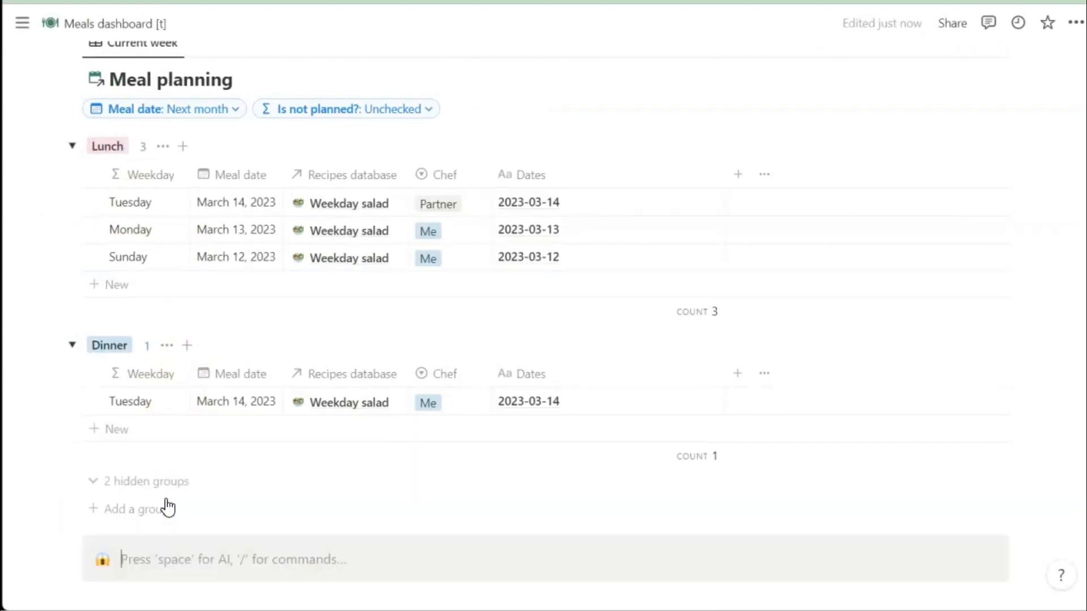
scroll(168, 501, down, 3)
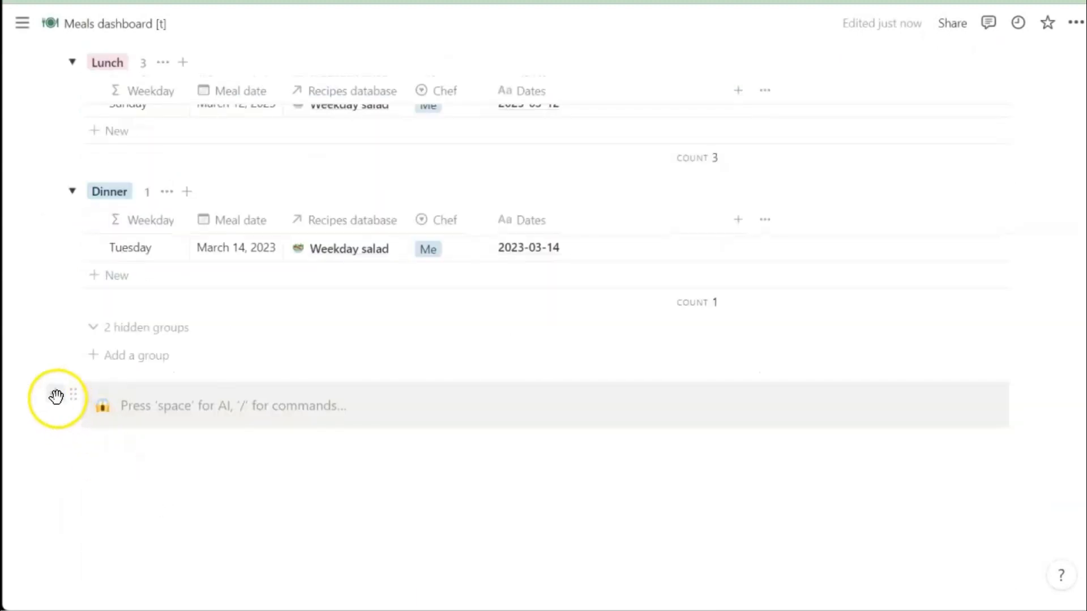
click(57, 397)
text(/)
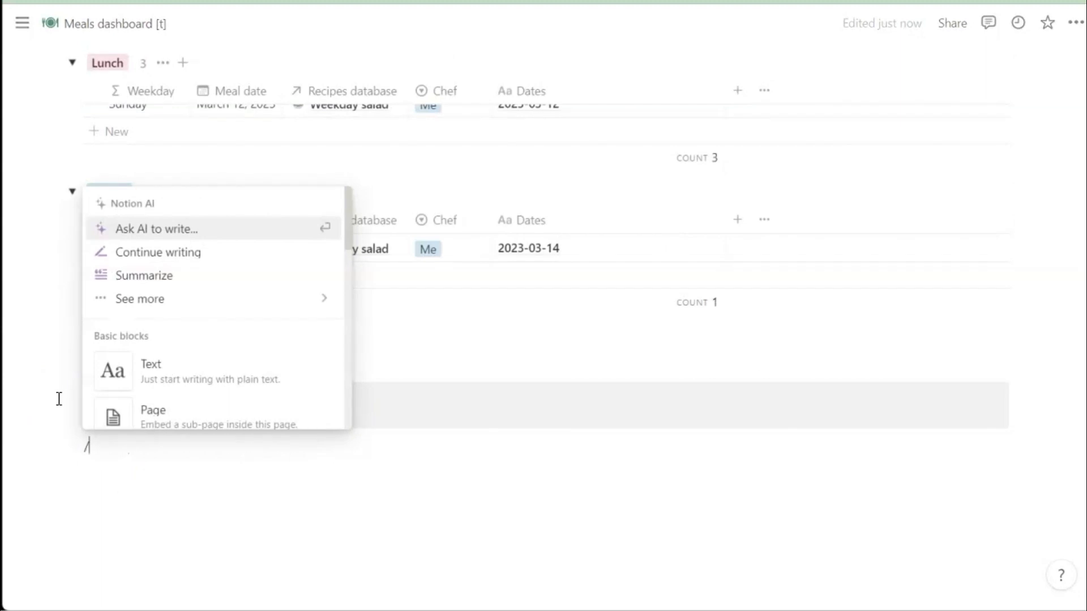
text(callout)
click(223, 404)
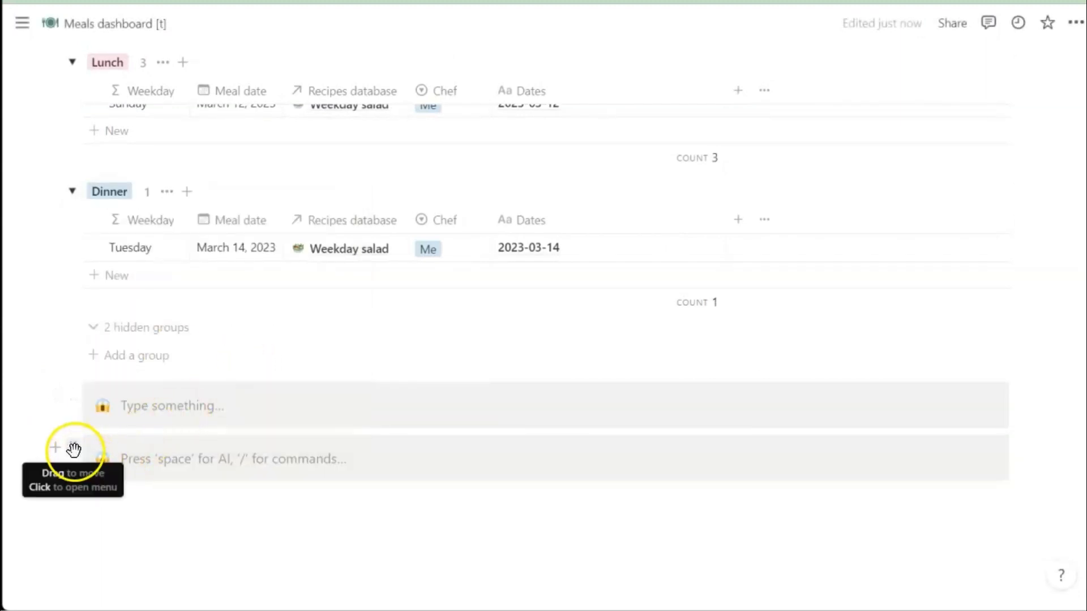
drag(887, 425, 1017, 405)
Step: Move the linked Meal planning table into the second column, directly under the right-hand callout
scroll(161, 190, up, 4)
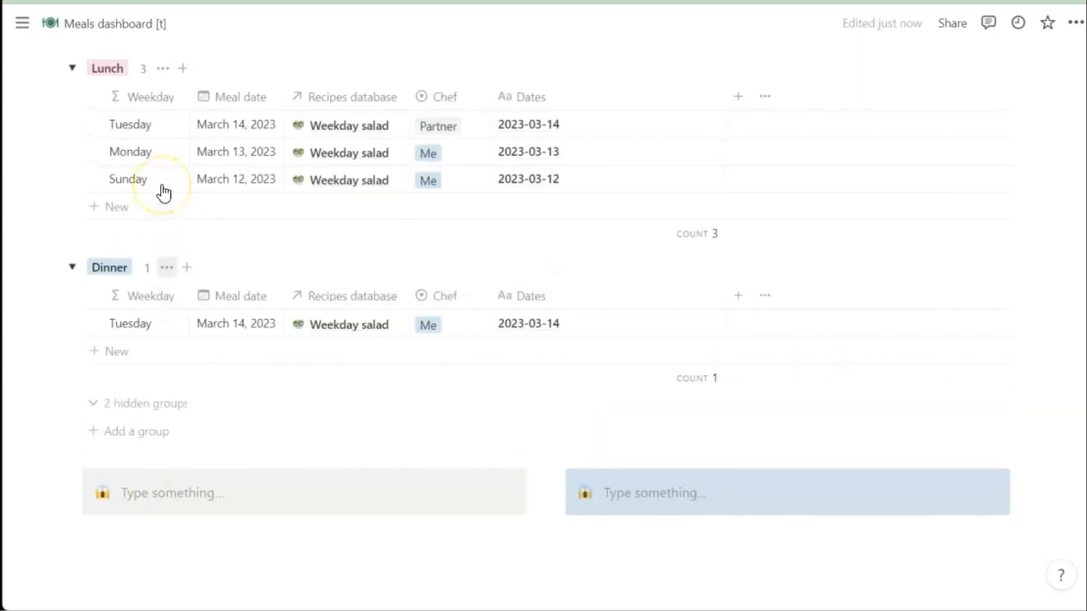
drag(68, 77, 640, 469)
scroll(381, 287, down, 3)
scroll(642, 476, down, 2)
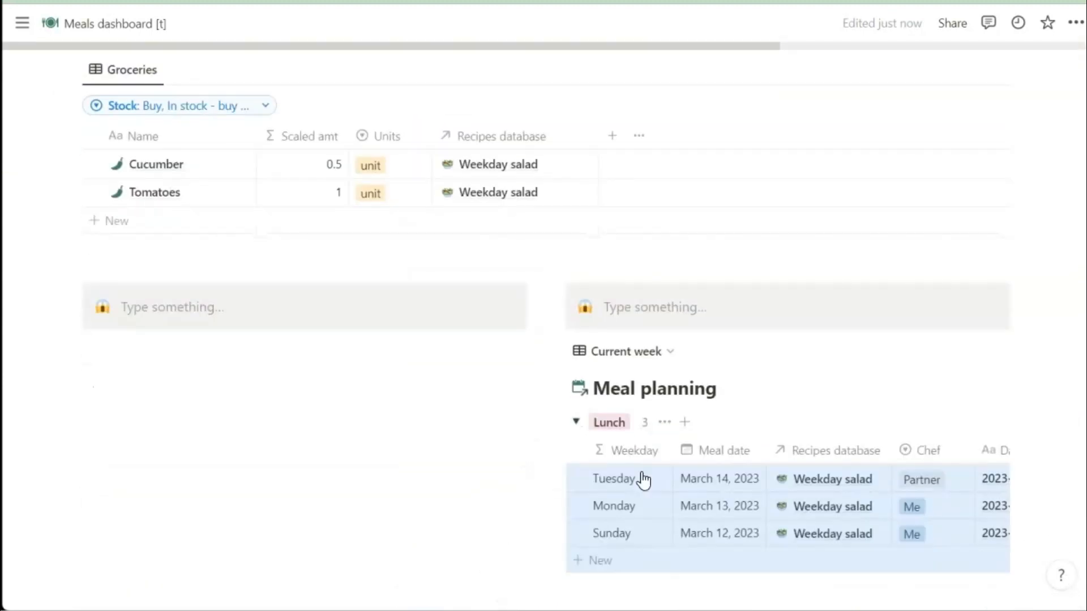
Step: Move the Groceries table under the left-hand callout and narrow its Name column
scroll(643, 480, up, 1)
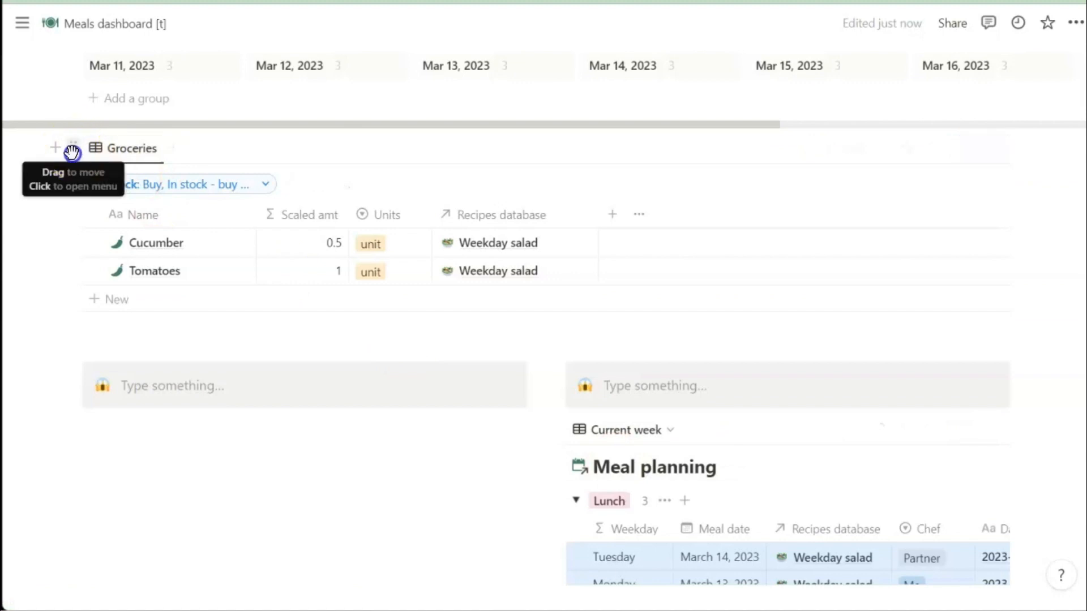
drag(72, 148, 116, 431)
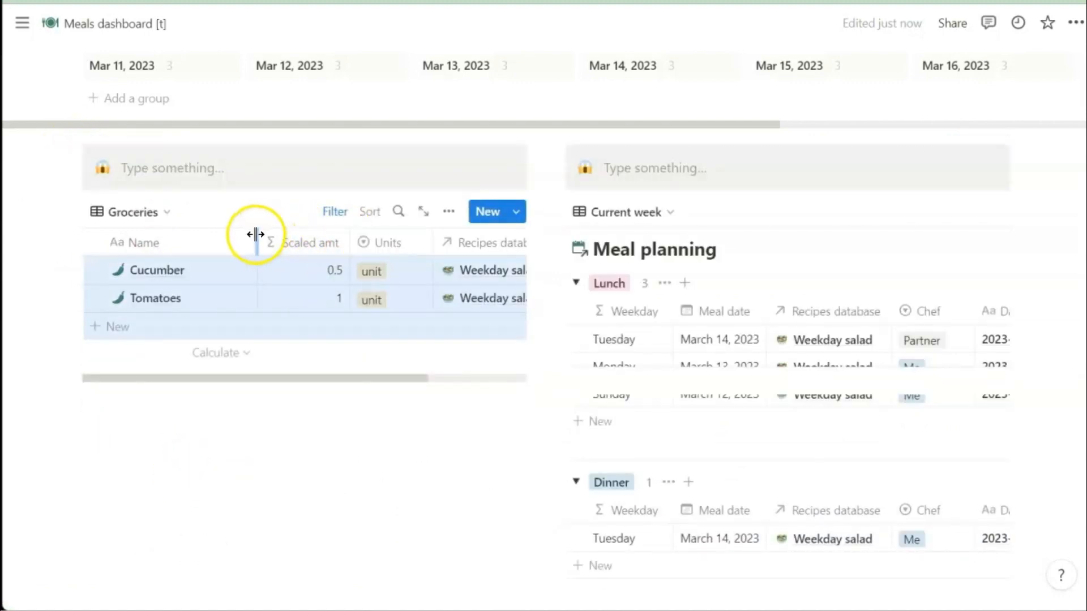
drag(249, 241, 215, 235)
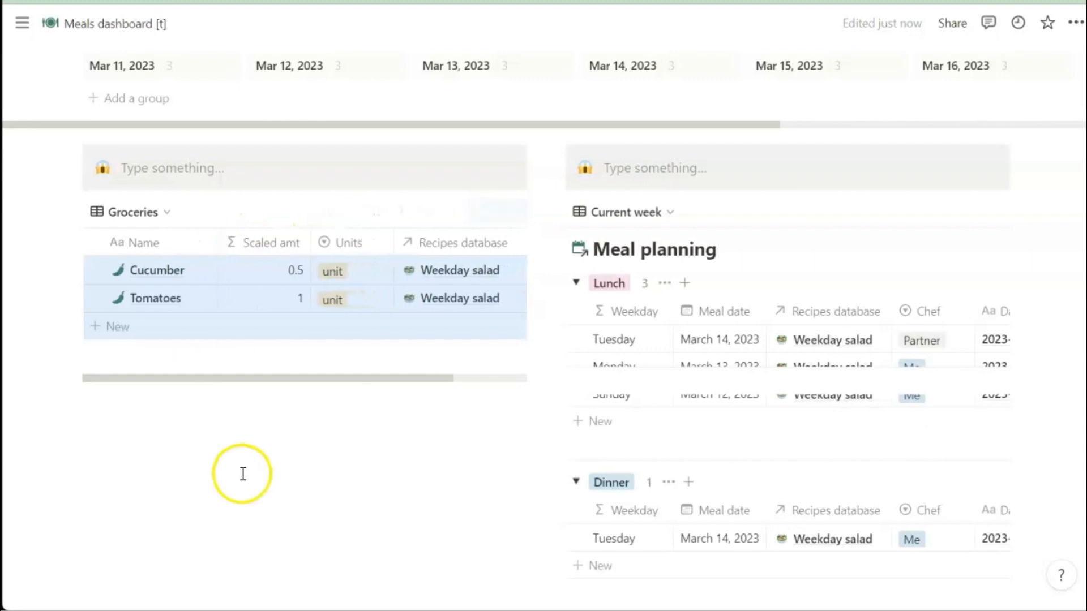
Step: Hide the database title of the linked Meal planning table and rename its Current week view to Next 30 days
scroll(243, 478, up, 2)
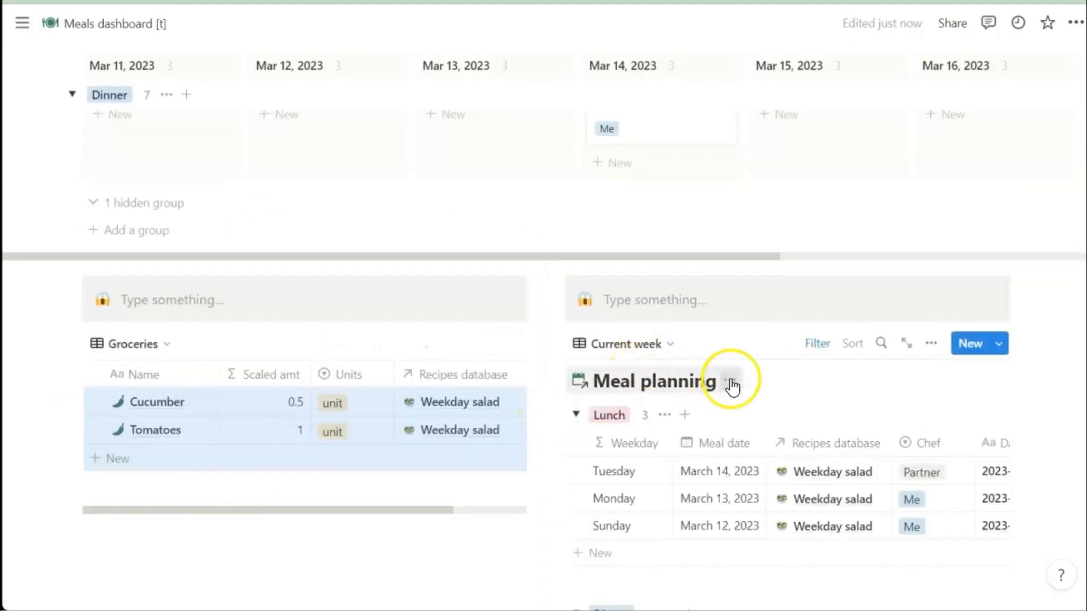
click(738, 380)
click(704, 468)
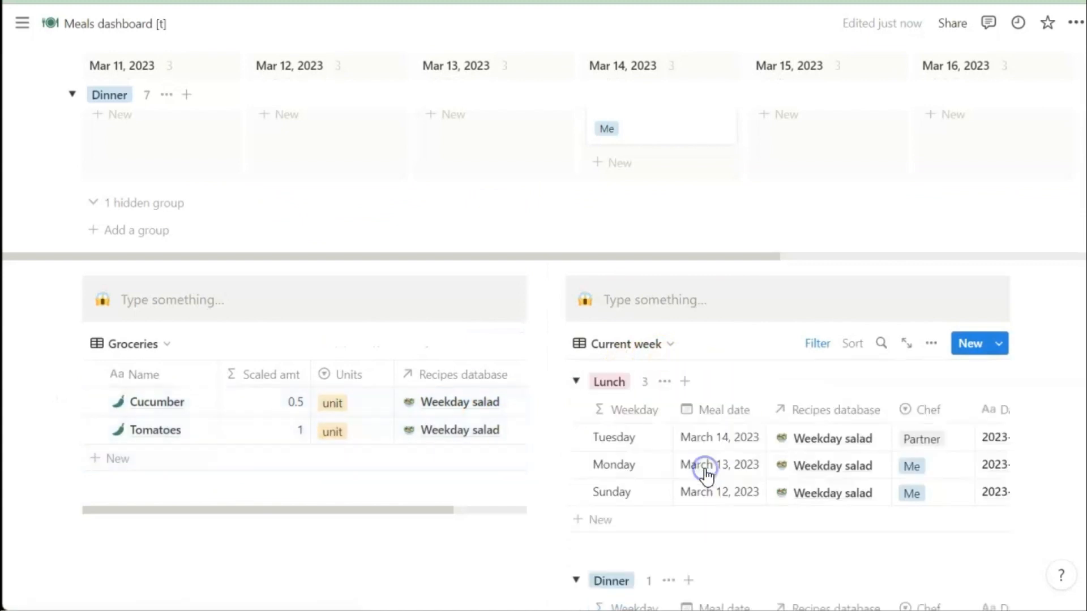
click(650, 346)
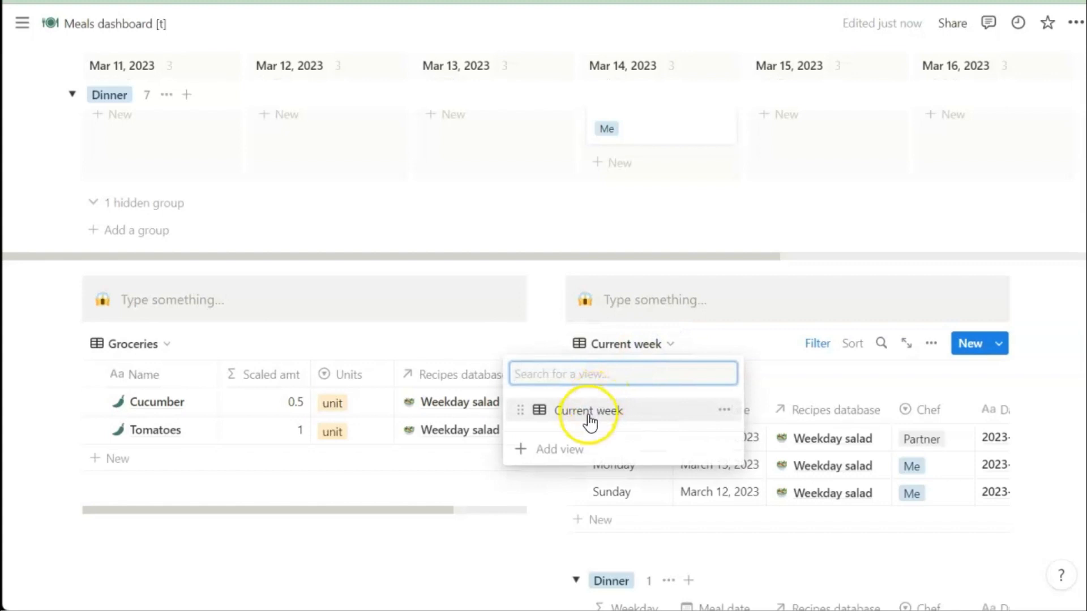
click(725, 418)
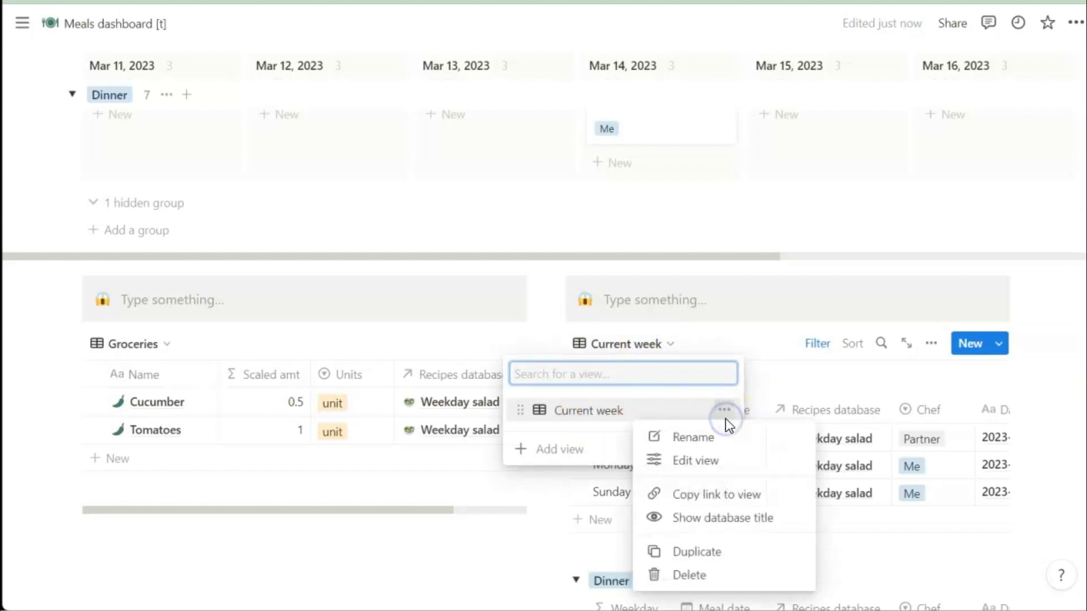
click(696, 438)
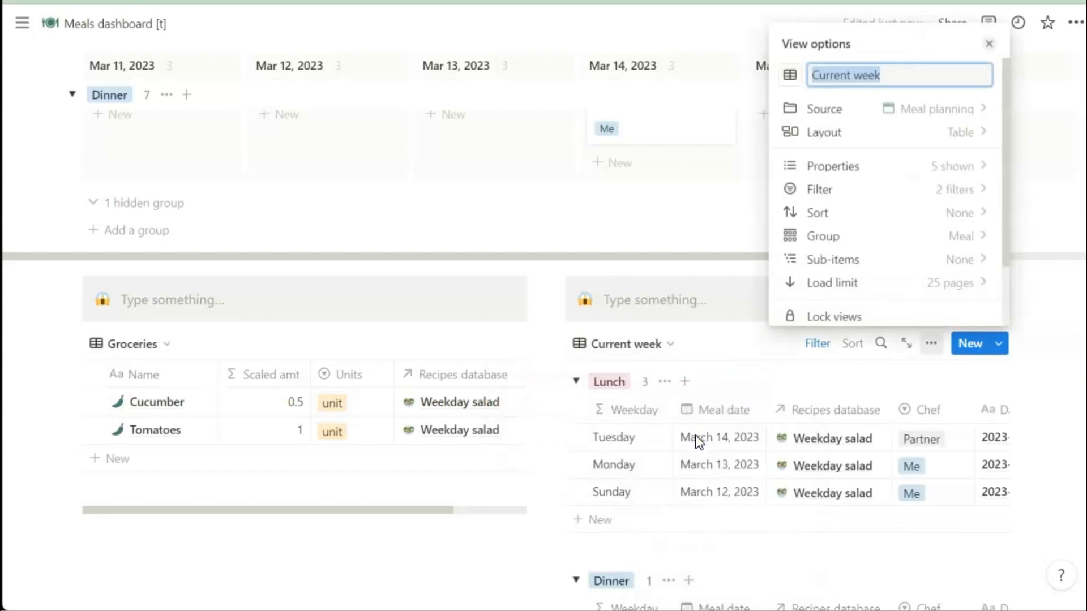
text(Next 30 days)
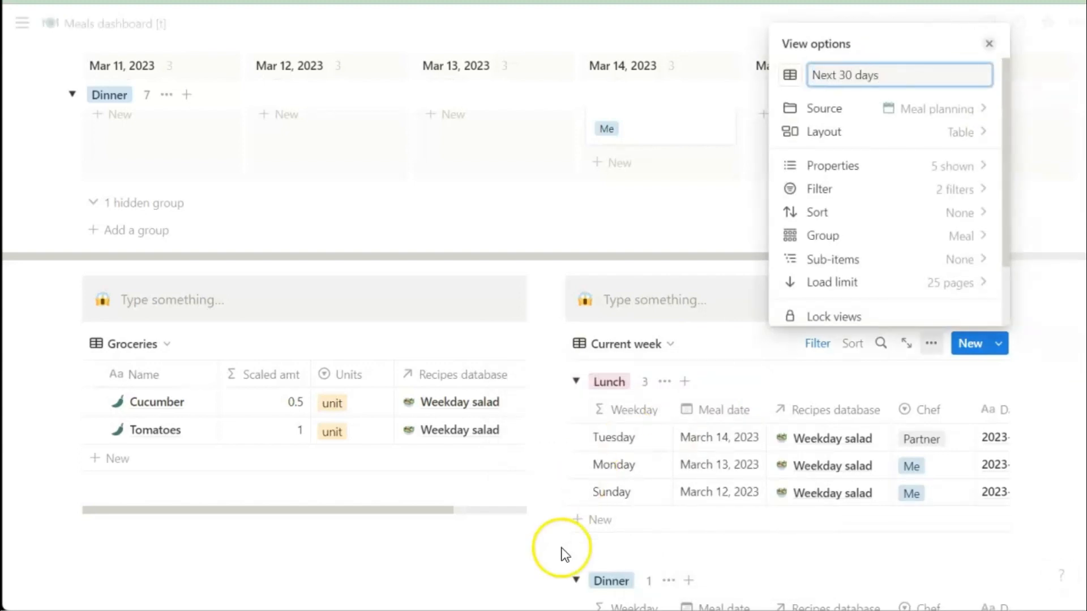
Step: Enter "Quick view groceries" in the callout above the Groceries table and turn it into a Heading 2
click(492, 568)
scroll(776, 485, down, 2)
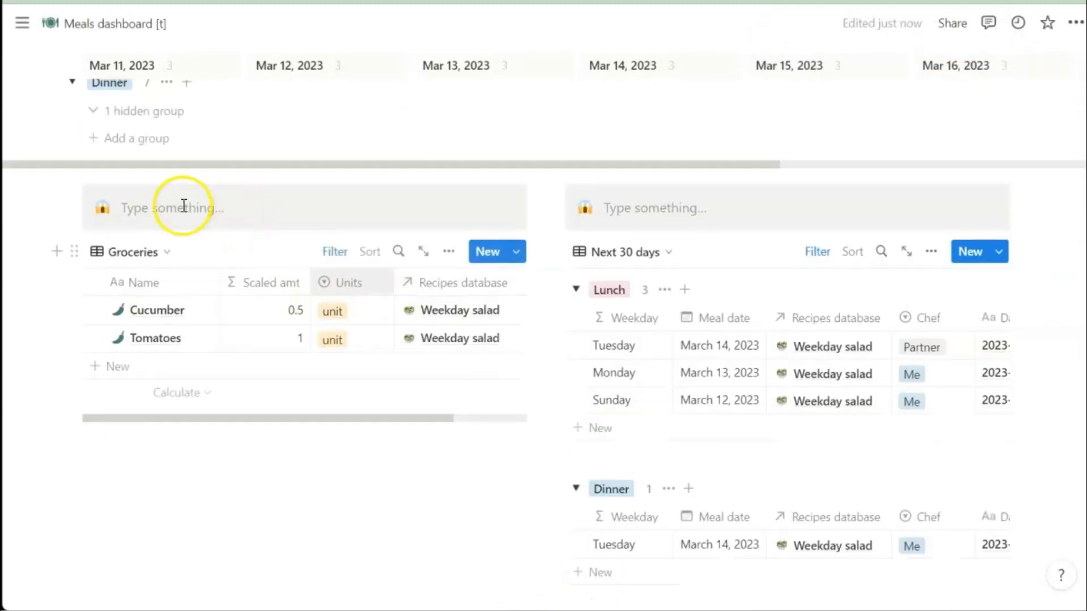
click(184, 206)
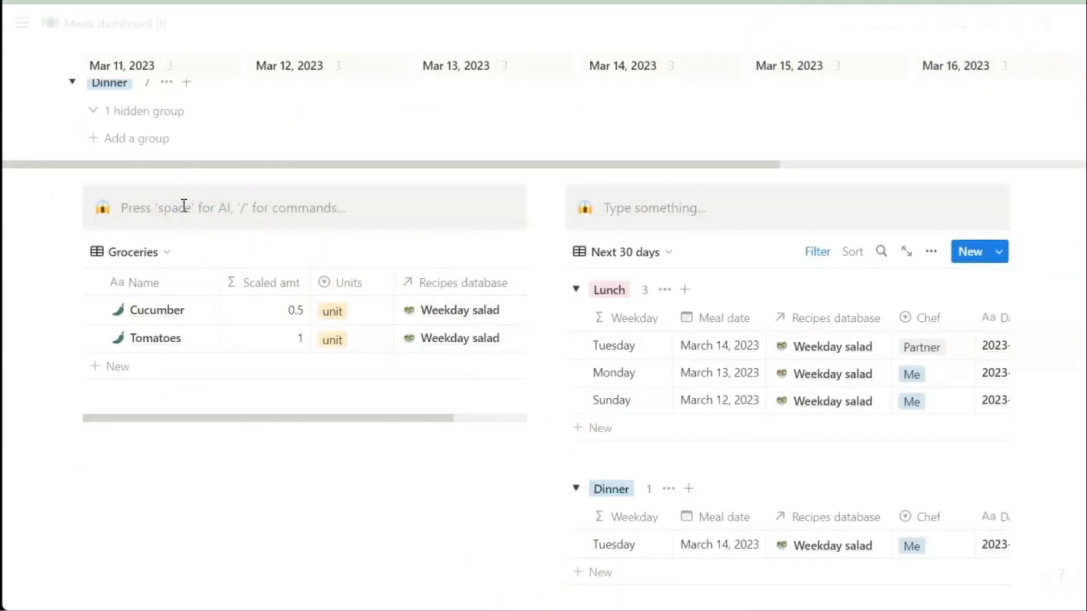
text(Quick view groceries)
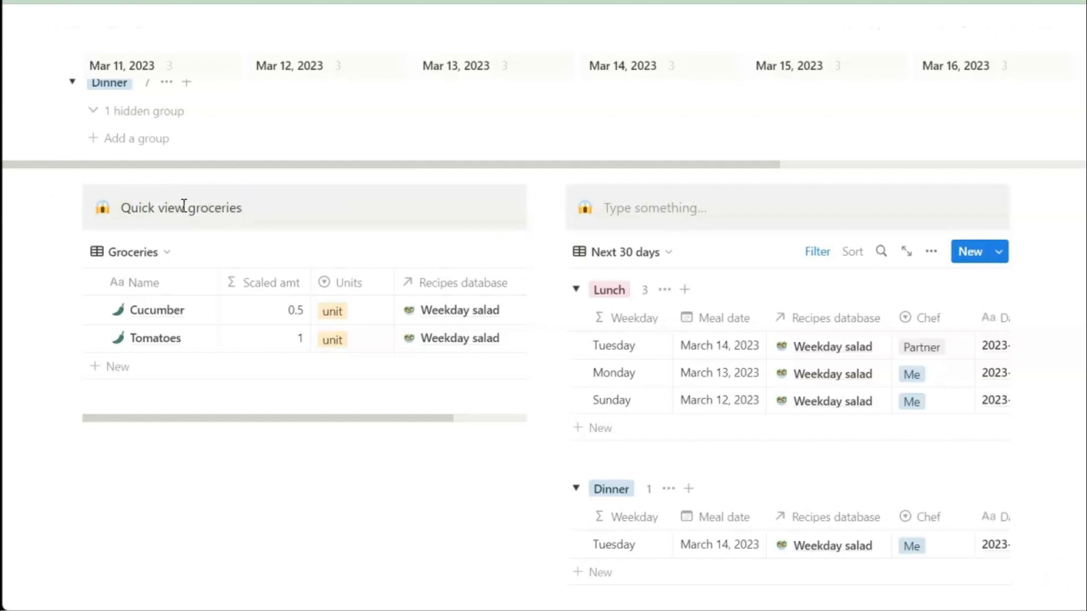
key(ctrl+shift+Left)
key(ctrl+shift+Left)
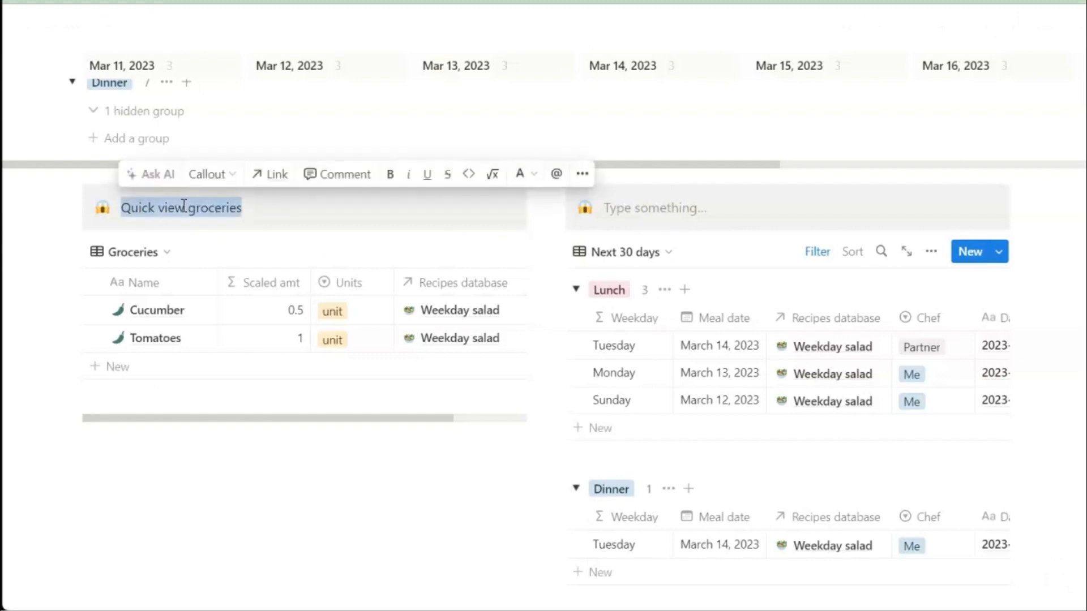
click(191, 178)
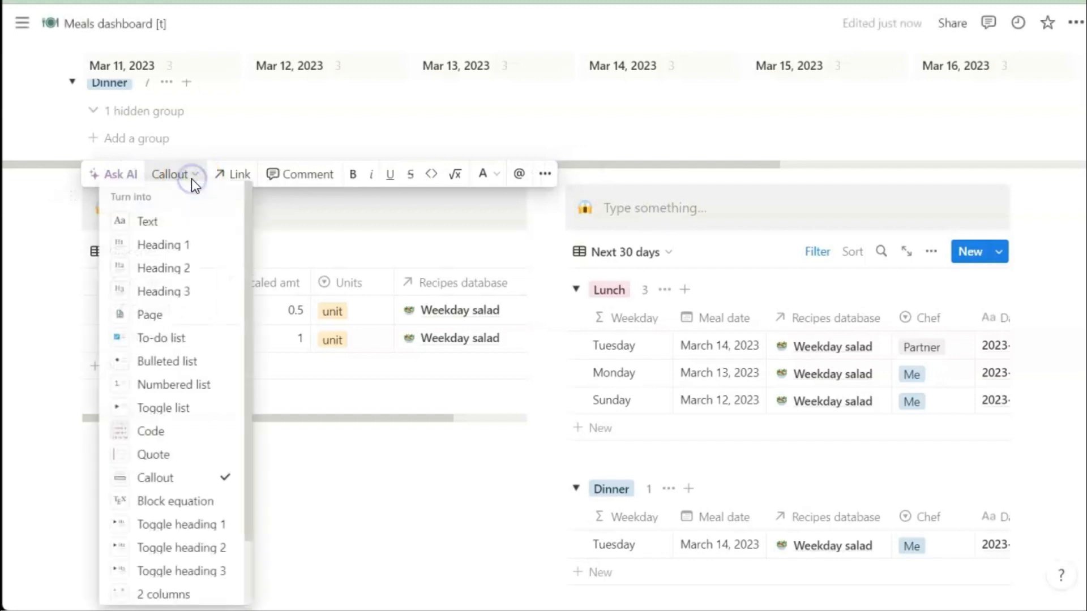
click(171, 266)
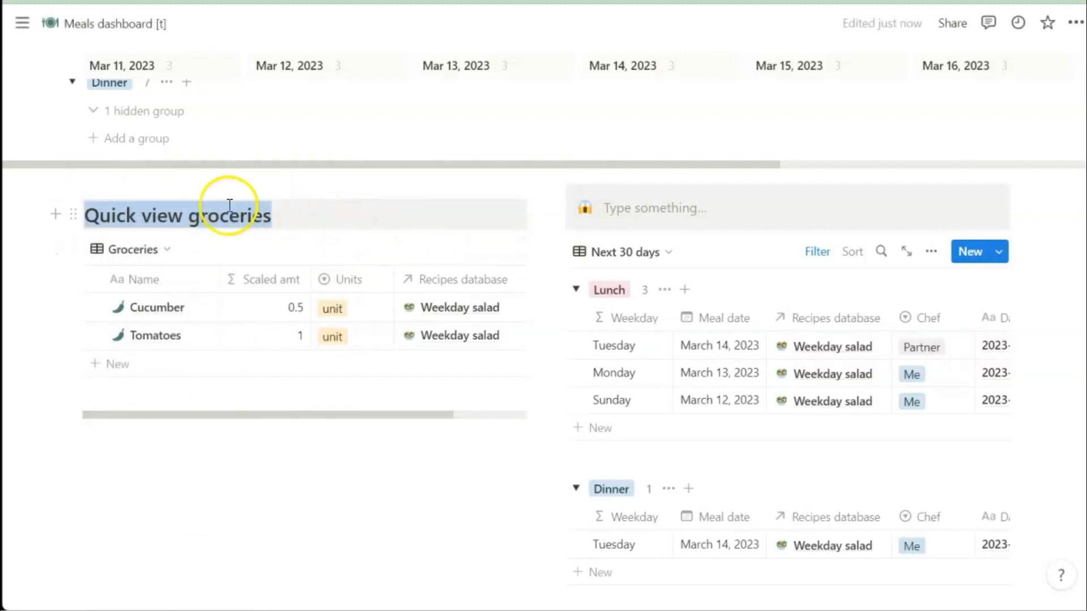
Step: Set the text color of the "Quick view groceries" heading to Green
click(213, 214)
triple_click(213, 215)
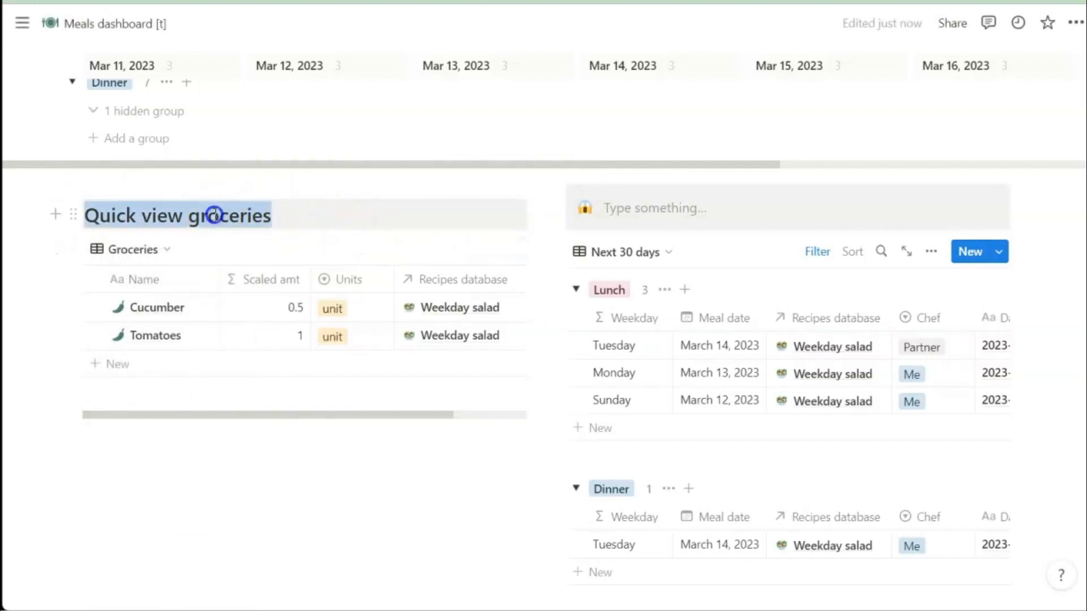
click(477, 178)
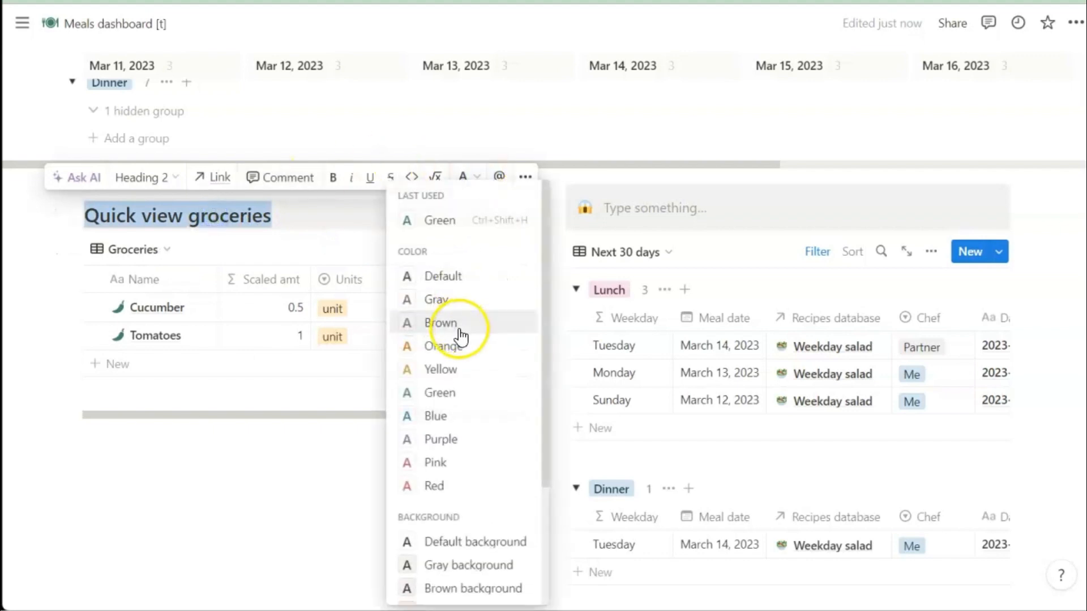
click(450, 399)
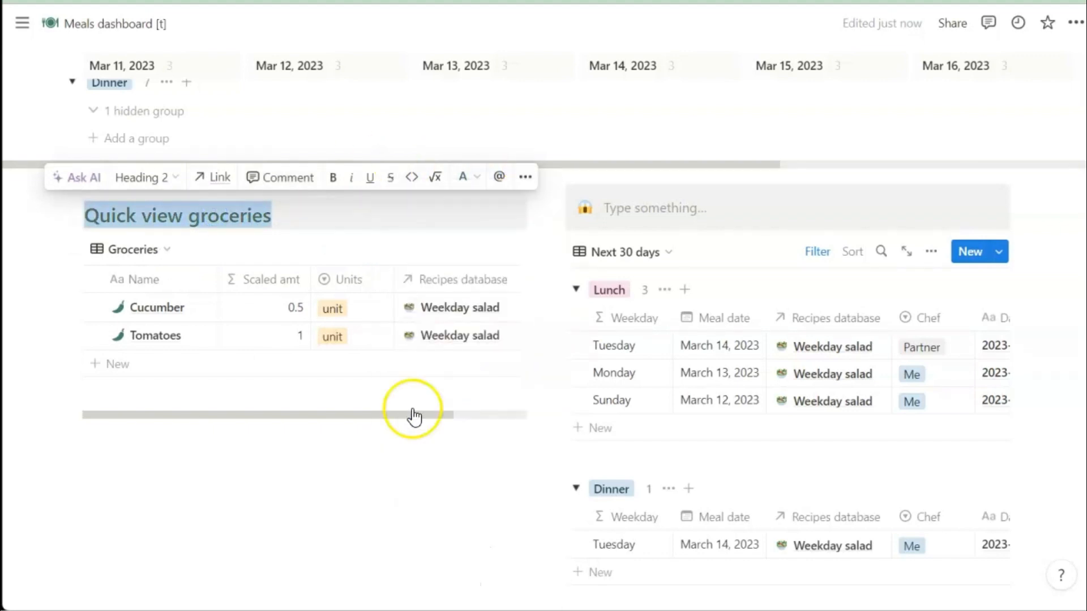
click(322, 457)
Step: Enter "Upcoming meals" in the callout above the Next 30 days table and turn it into a Heading 2
click(663, 201)
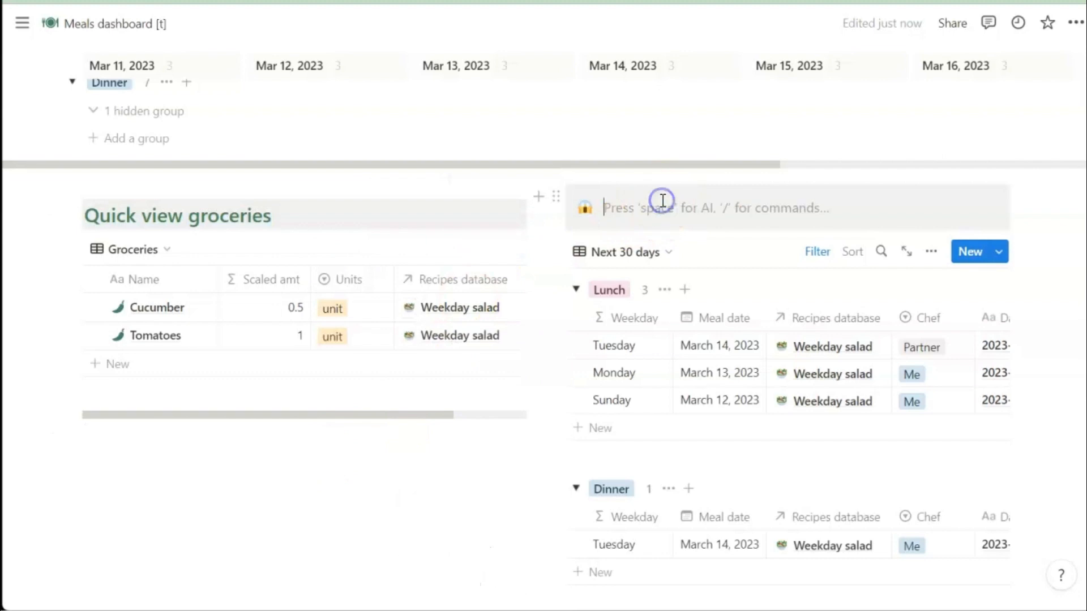
text(Upcoming meals)
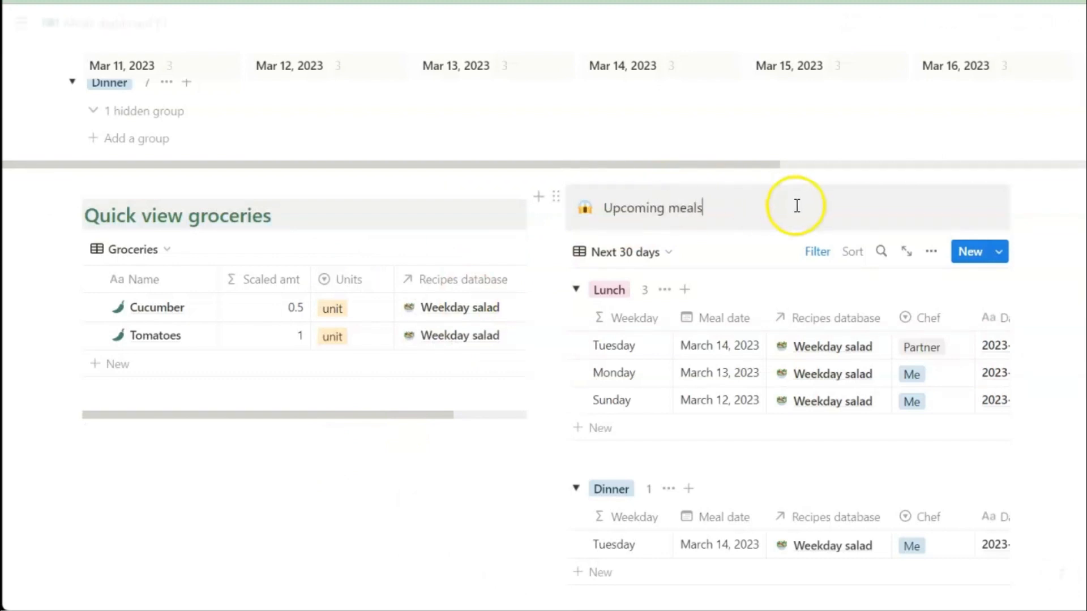
triple_click(678, 202)
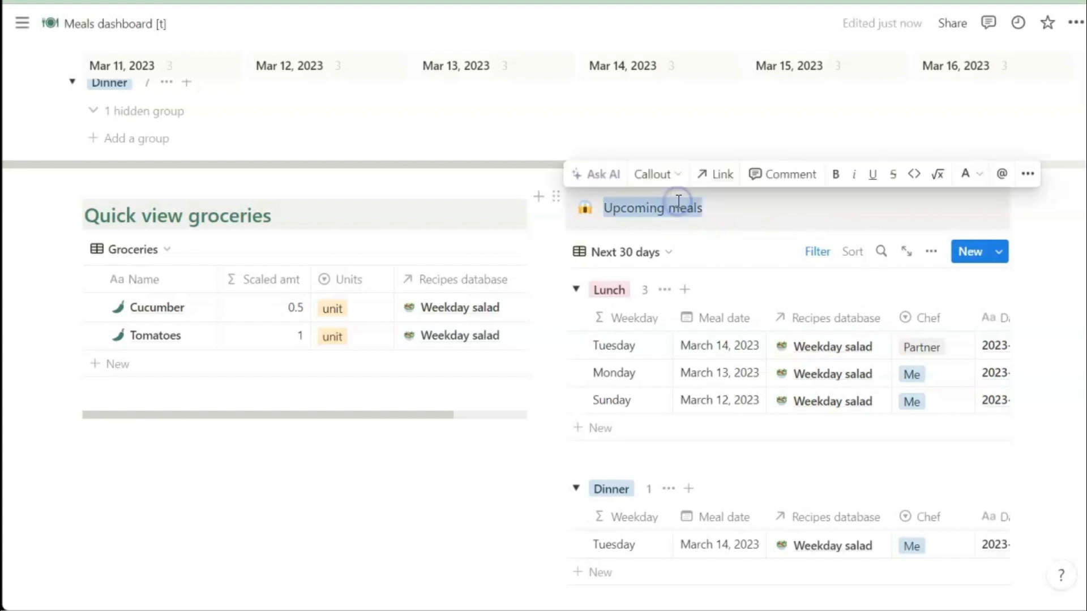
click(663, 177)
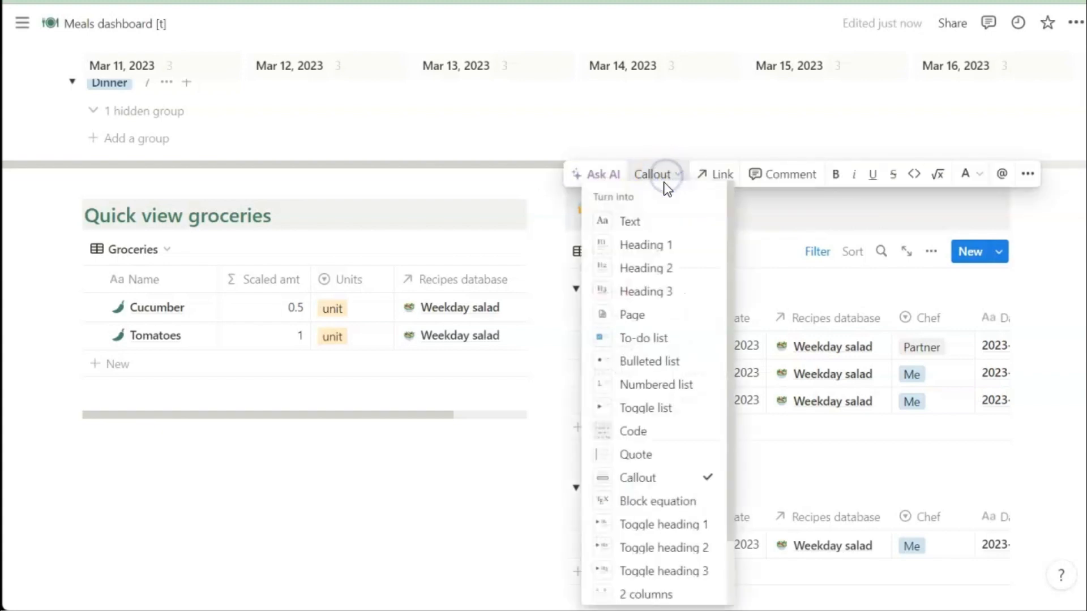
click(654, 266)
Step: Set the text color of the "Upcoming meals" heading to Green
click(946, 180)
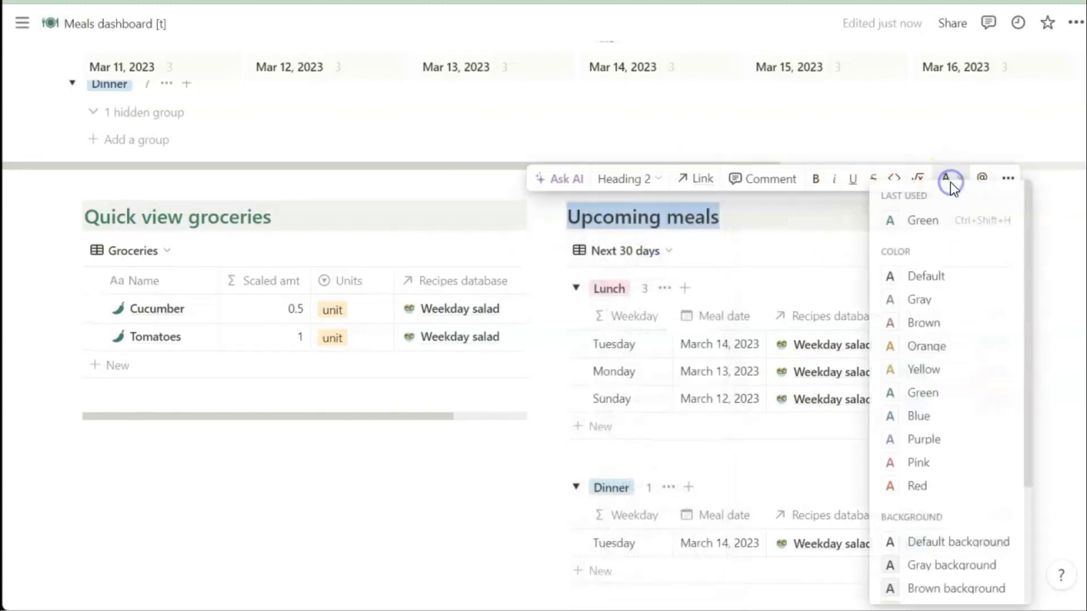
click(918, 392)
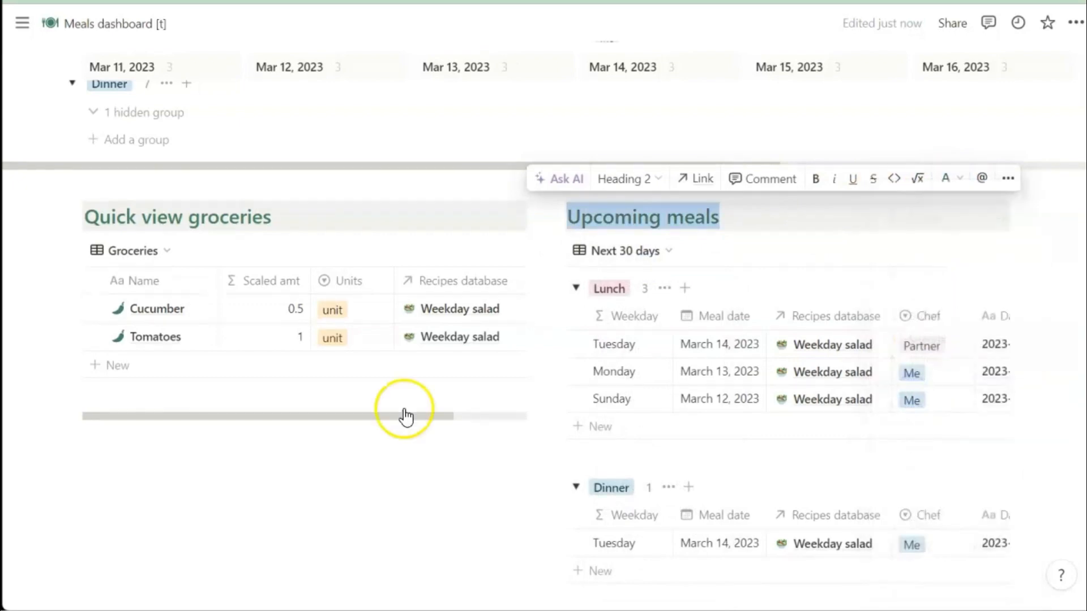
click(382, 477)
Step: Insert a linked view of the Recipes database from Meals dashboard [t] below the two columns
scroll(380, 479, down, 3)
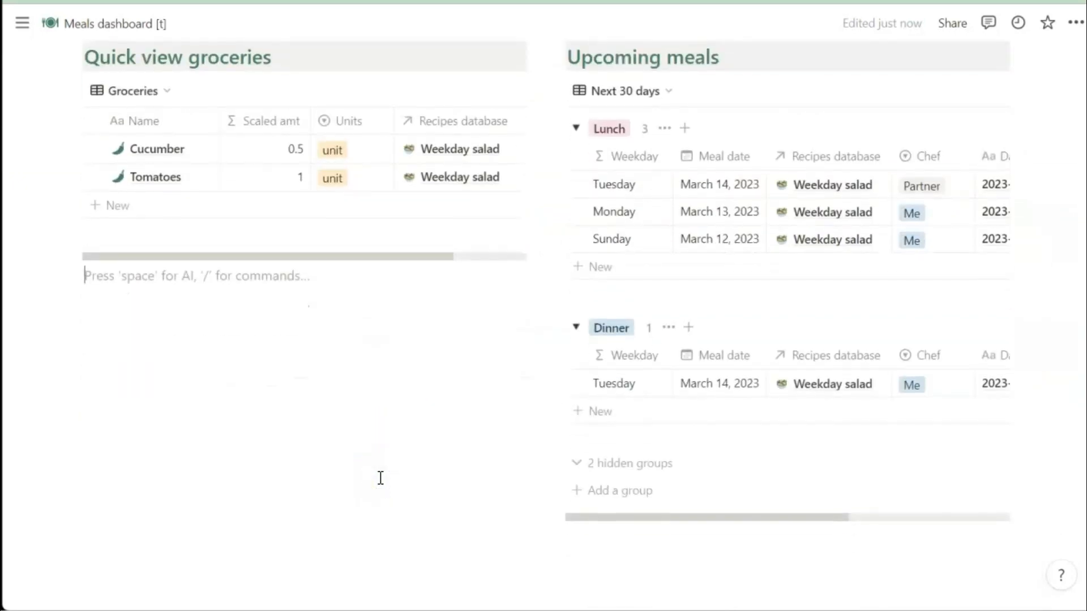
scroll(380, 478, up, 3)
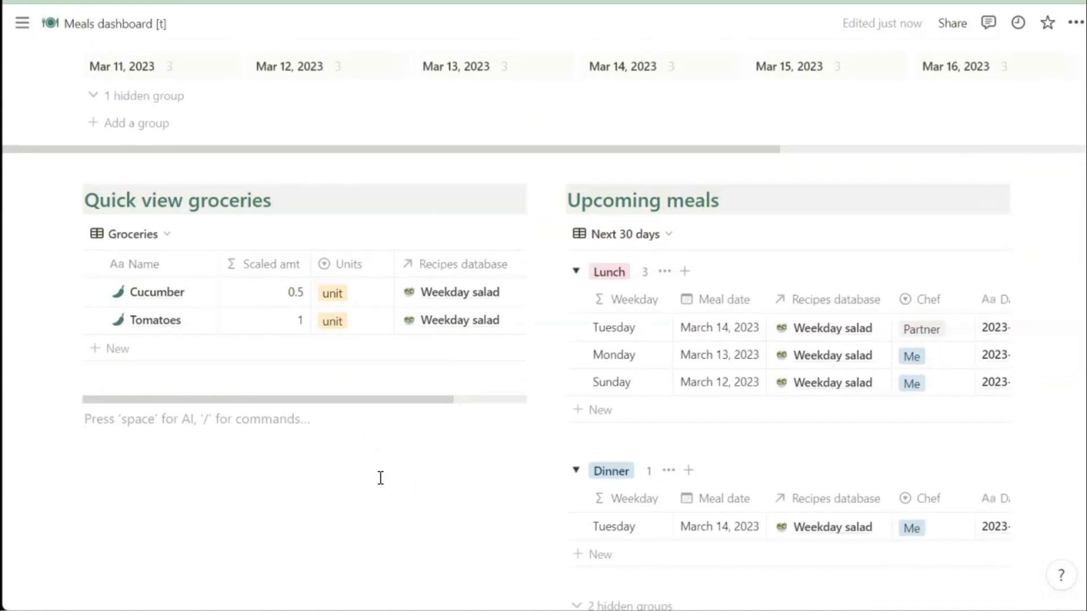
scroll(380, 478, down, 3)
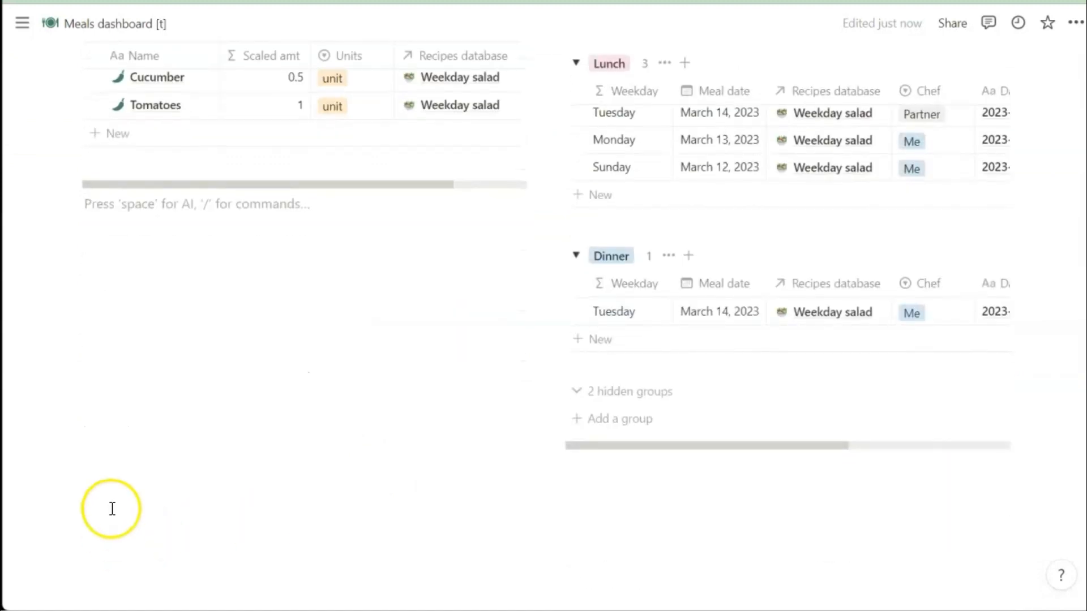
click(112, 509)
key(Return)
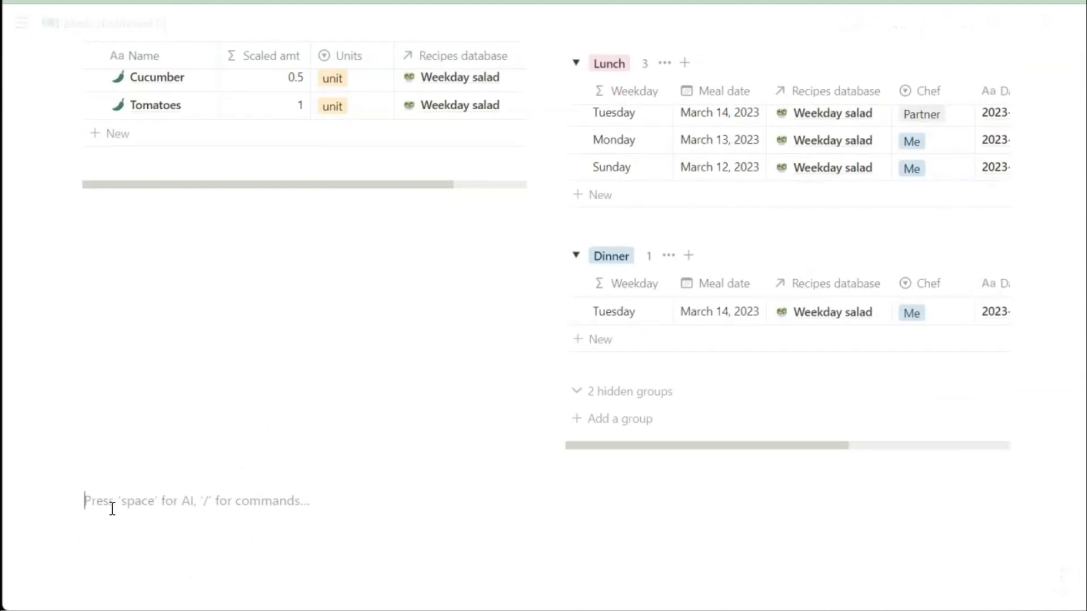
text(/linked)
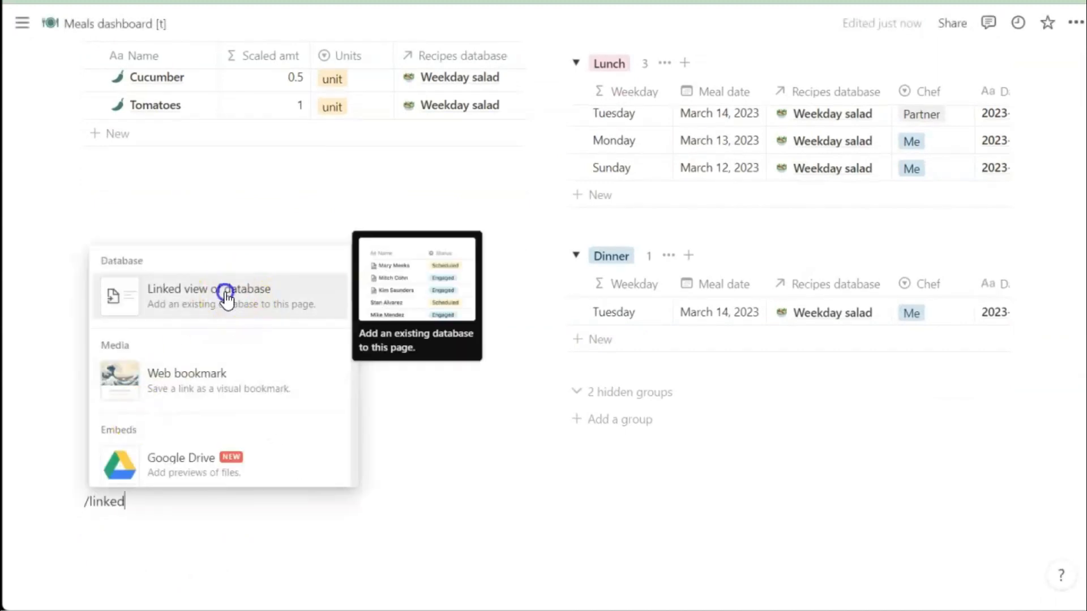
click(227, 297)
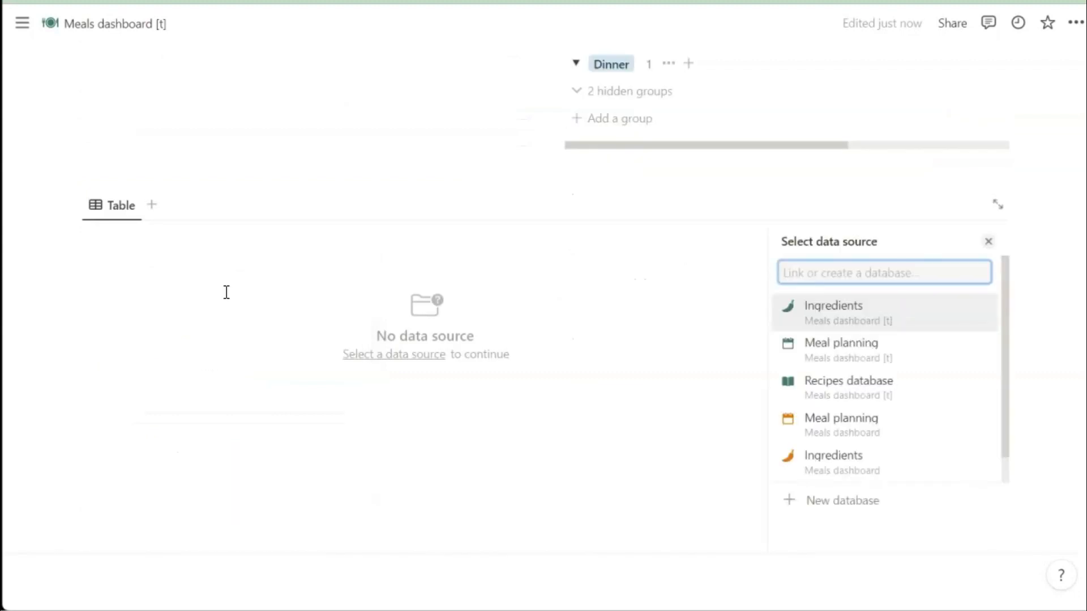
click(830, 387)
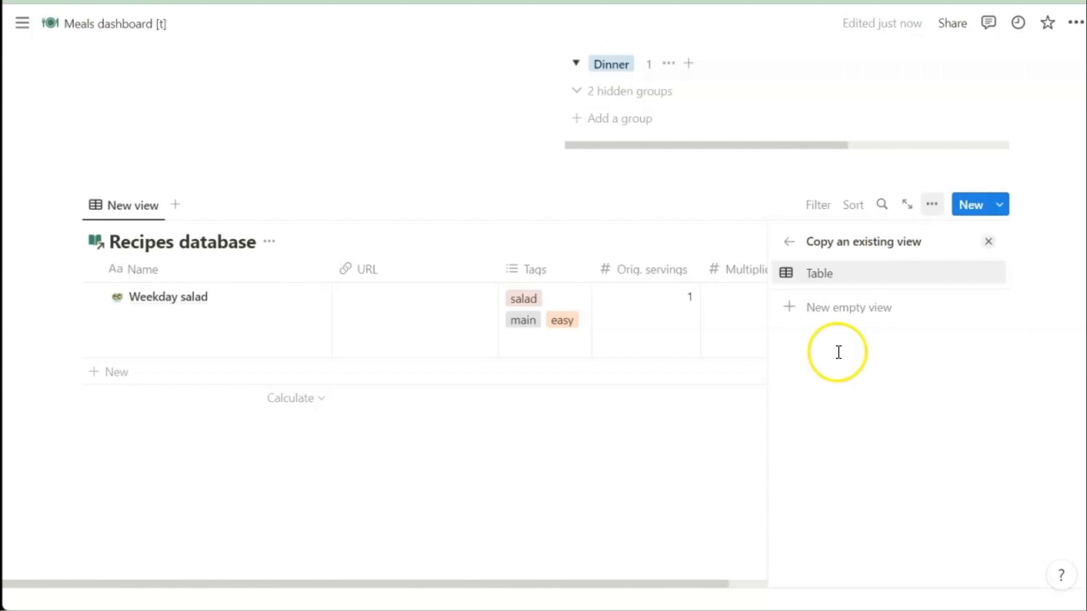
Step: Create a new empty Gallery view of the recipes with Page cover as card preview and the database title hidden
click(842, 310)
click(956, 380)
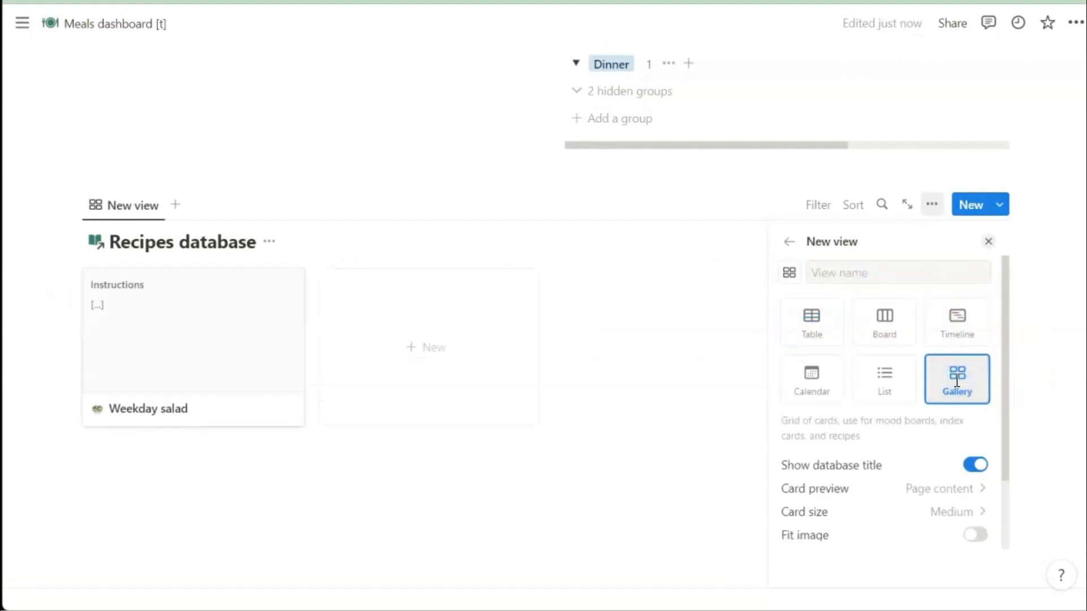
click(942, 497)
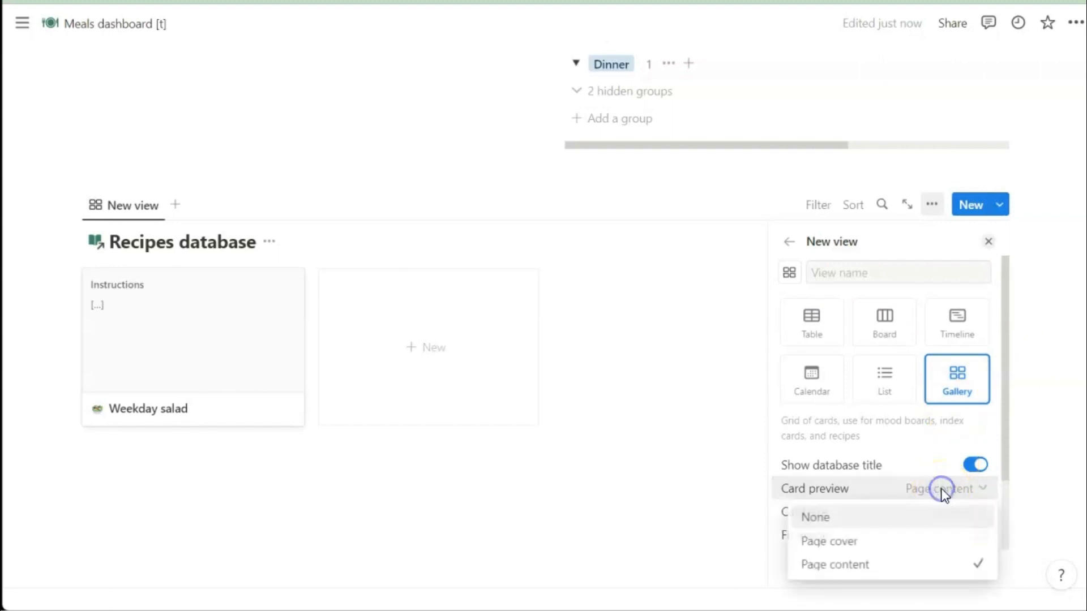
click(856, 542)
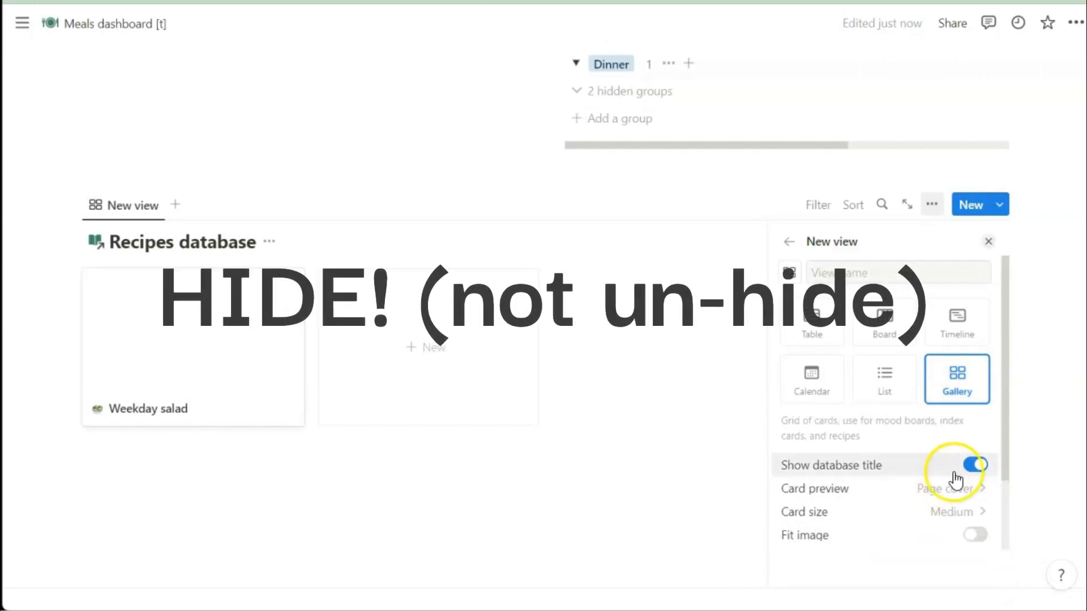
click(974, 468)
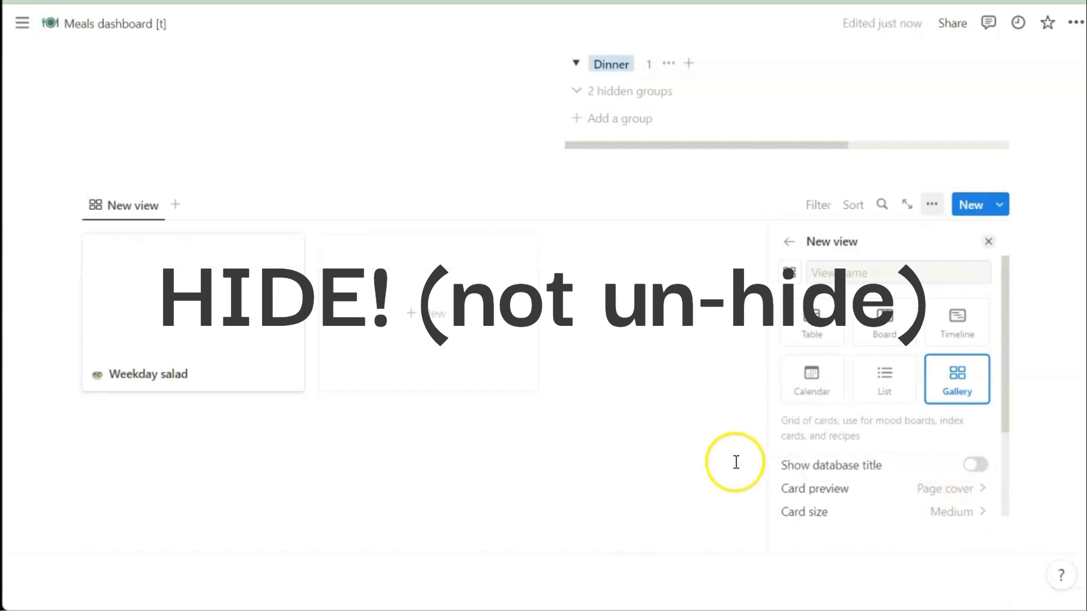
click(562, 459)
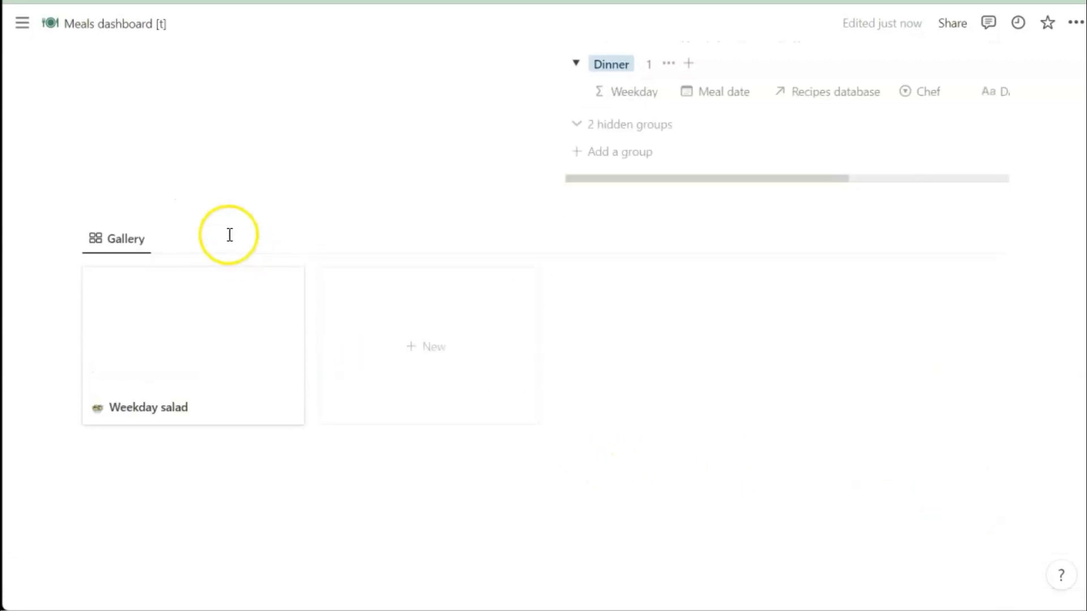
Step: Rename the recipes gallery view to "All recipes"
click(116, 242)
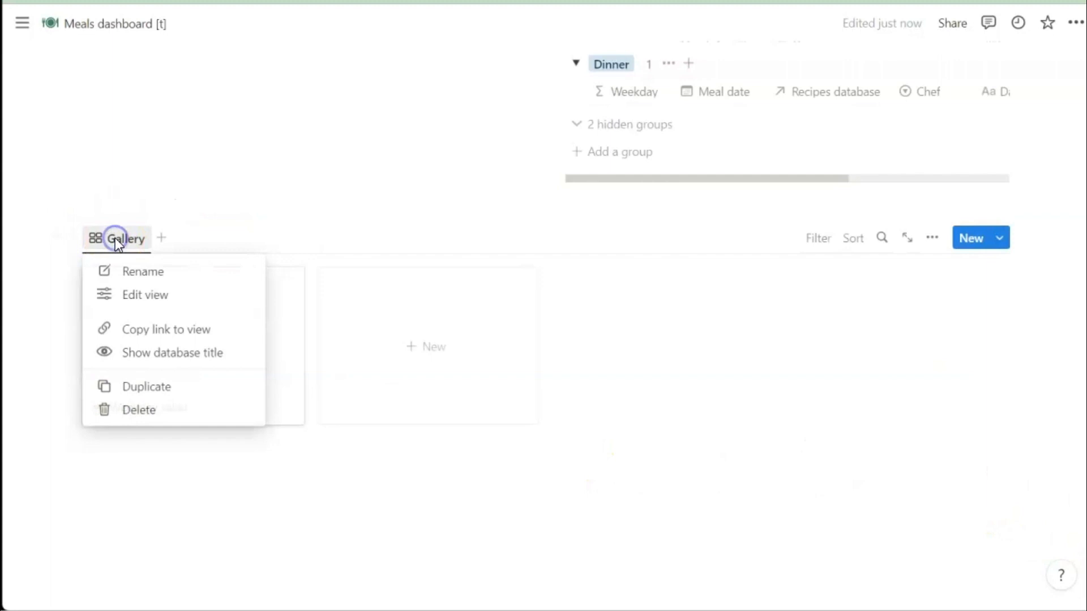
click(146, 276)
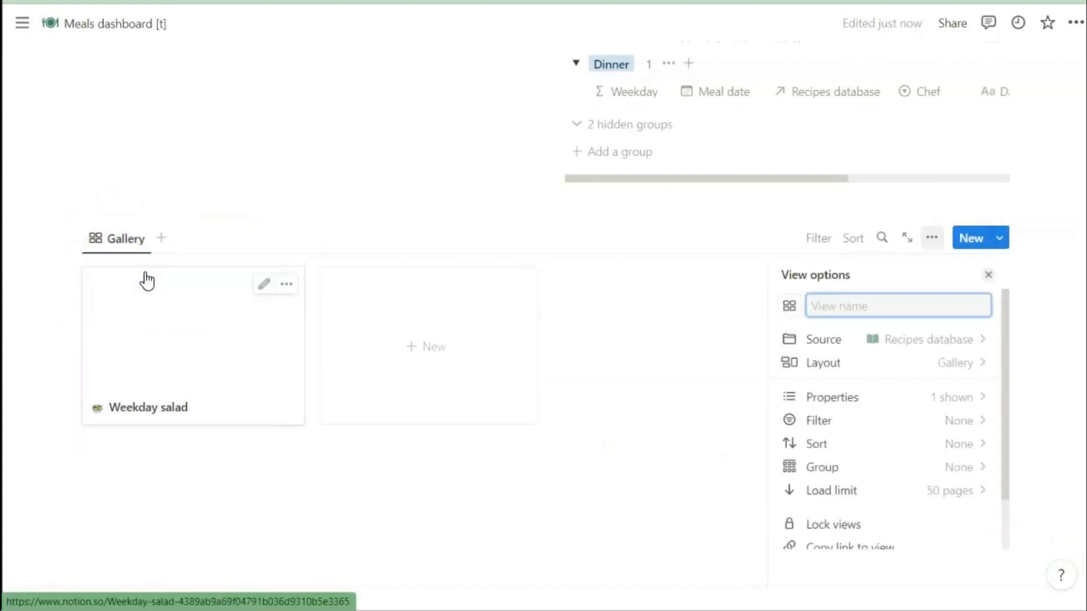
text(All recipes)
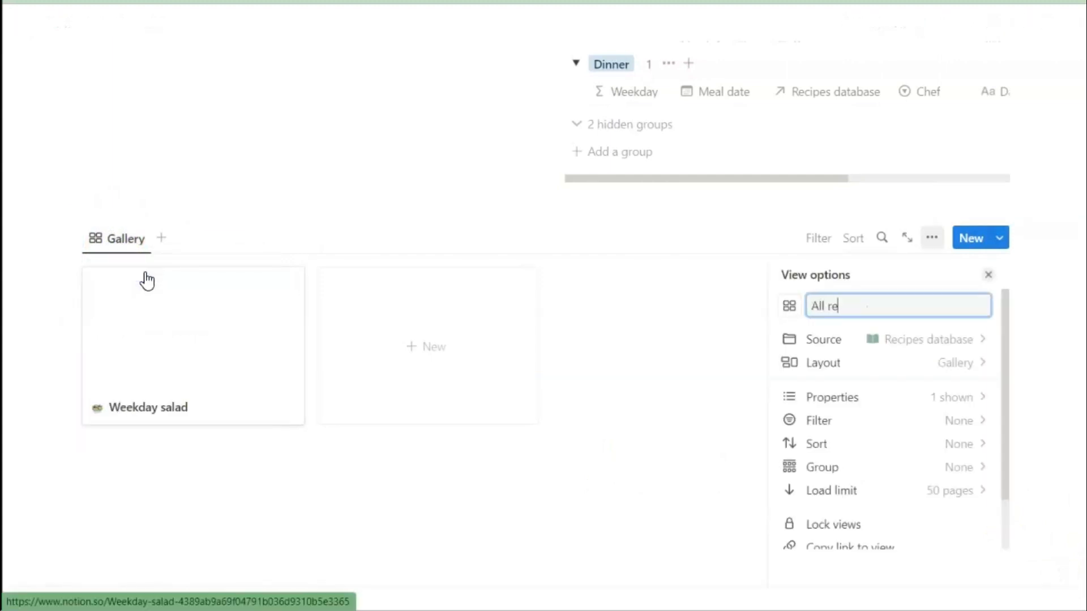
click(192, 497)
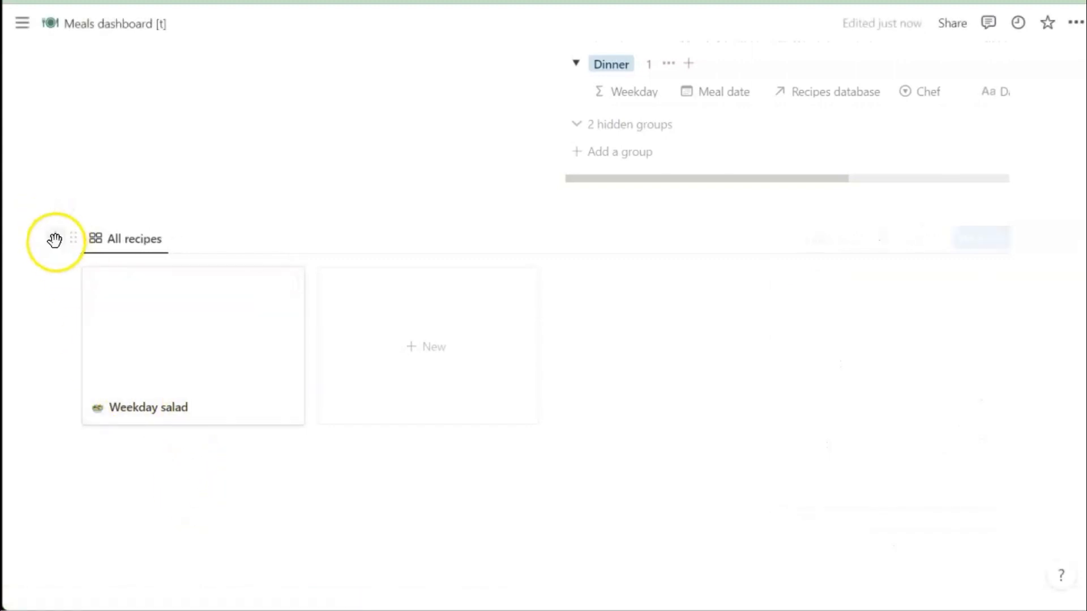
Step: Insert an empty callout below the All recipes gallery and move it above the gallery
click(55, 241)
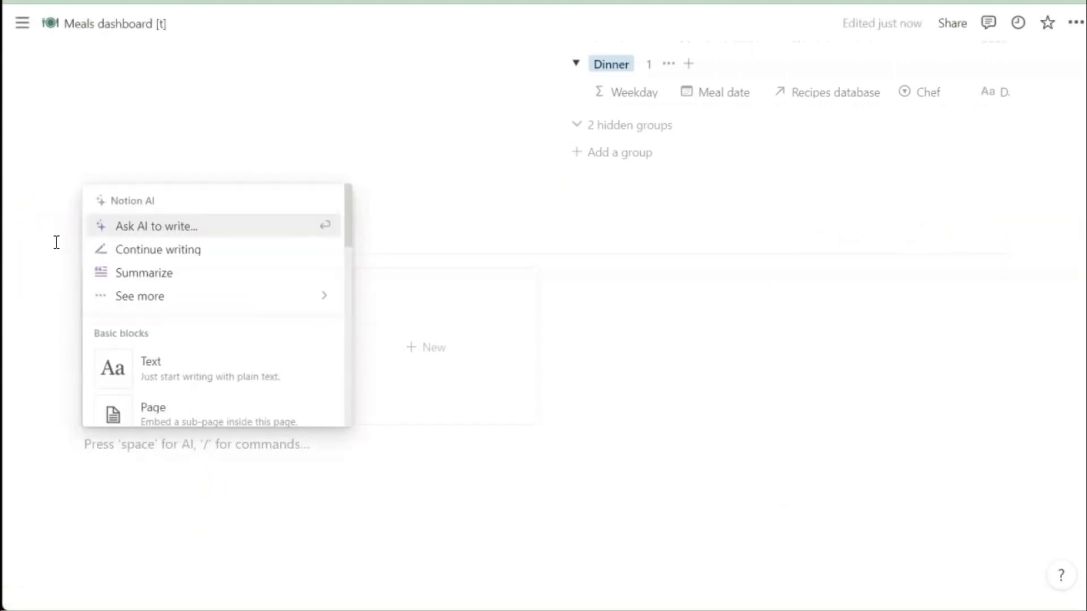
text(/callout)
click(163, 393)
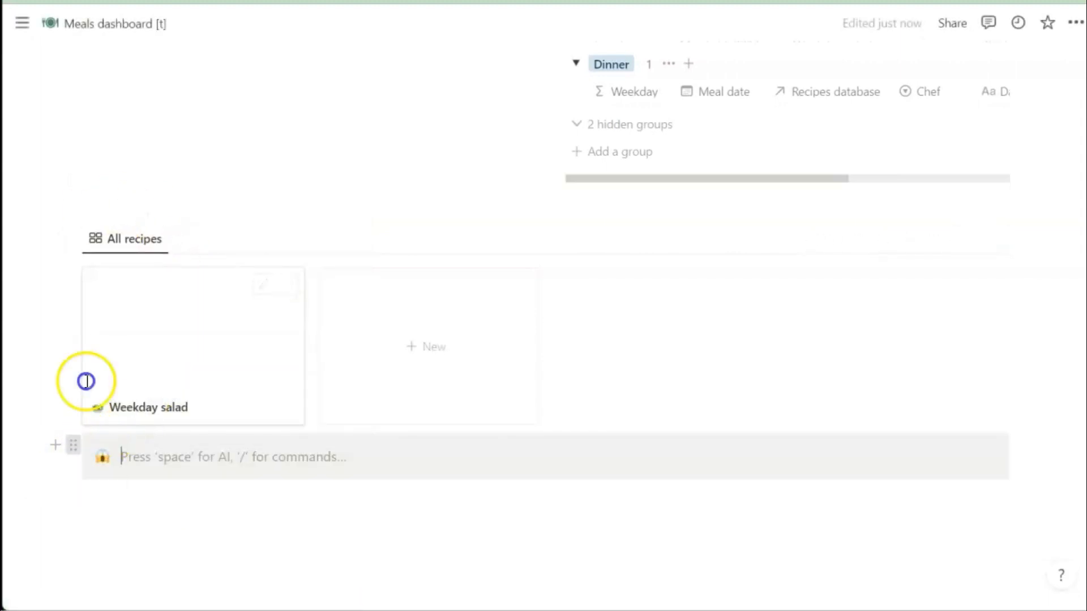
drag(86, 381, 86, 206)
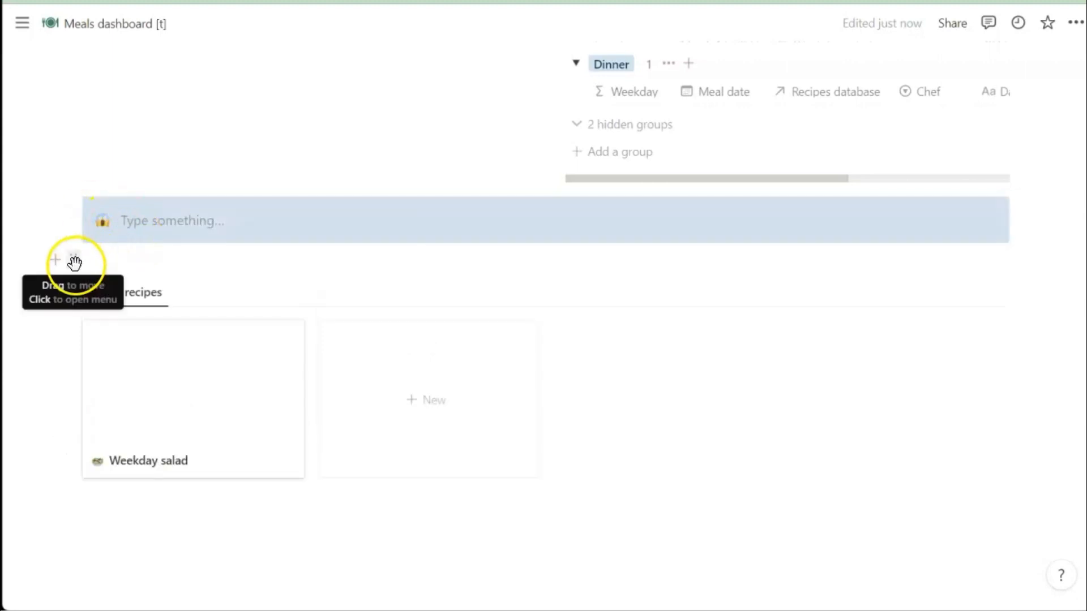
Step: Delete the empty block between the callout and the All recipes gallery, and enter "Recipes gallery" in the callout
click(70, 262)
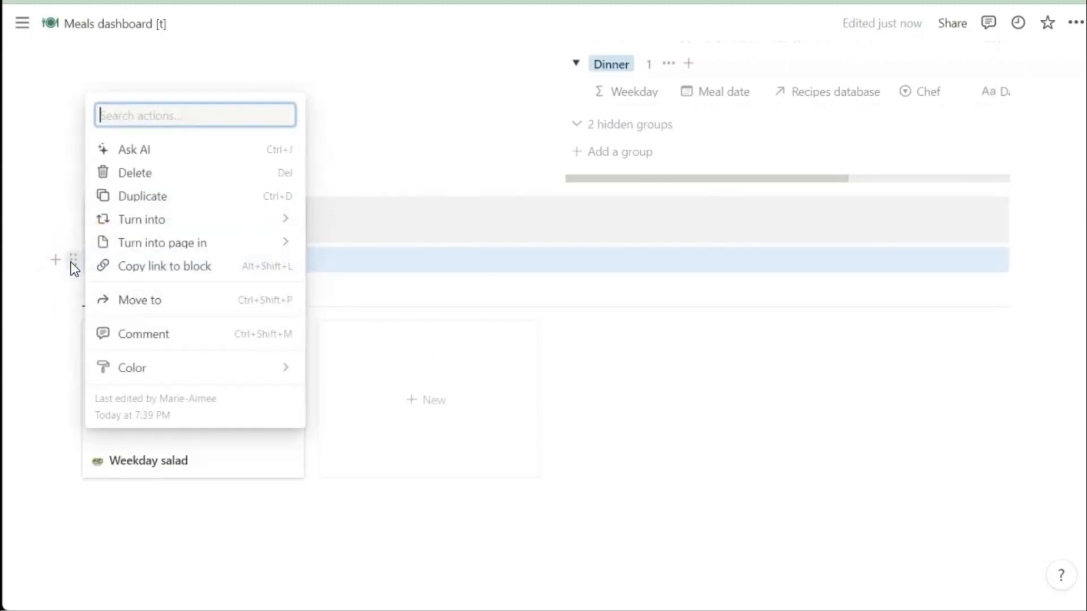
click(135, 172)
click(142, 219)
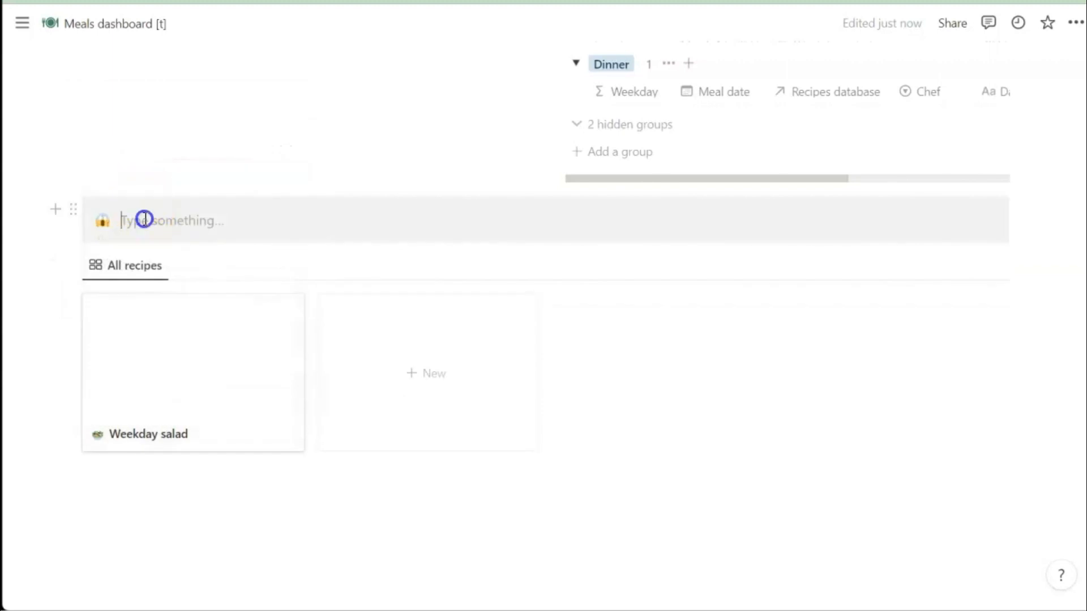
text(Recipes gallery)
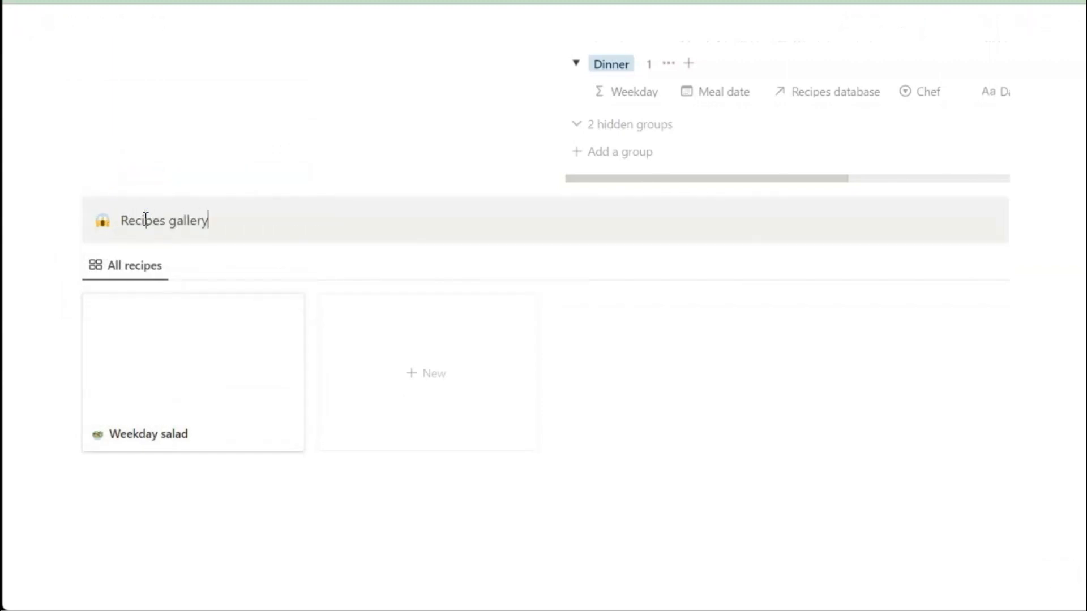
Step: Turn the "Recipes gallery" callout into a Heading 2 and color its text green
drag(240, 274, 105, 283)
click(169, 238)
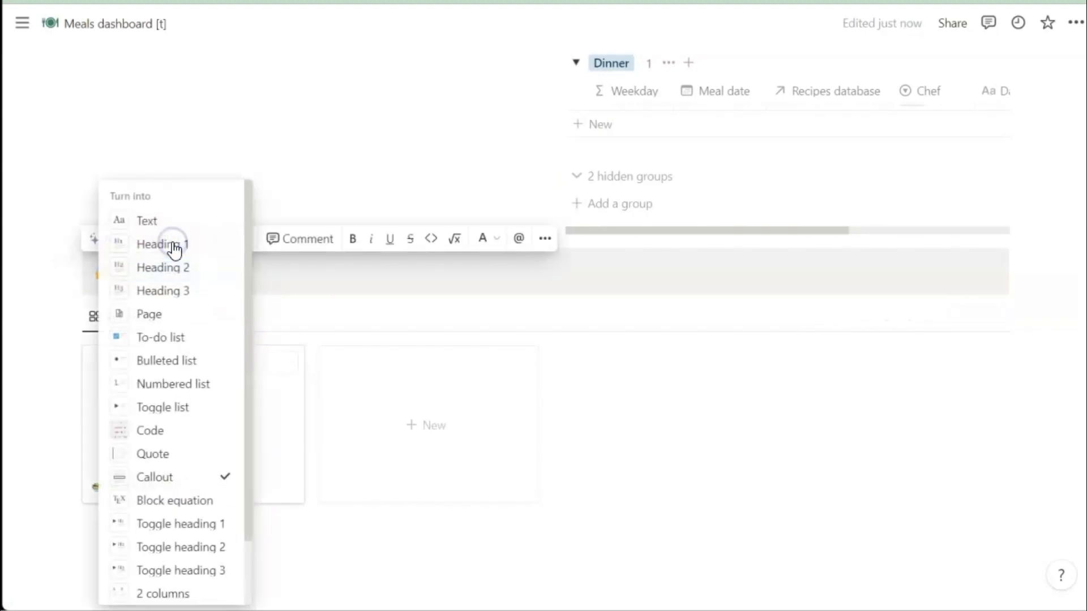
click(149, 269)
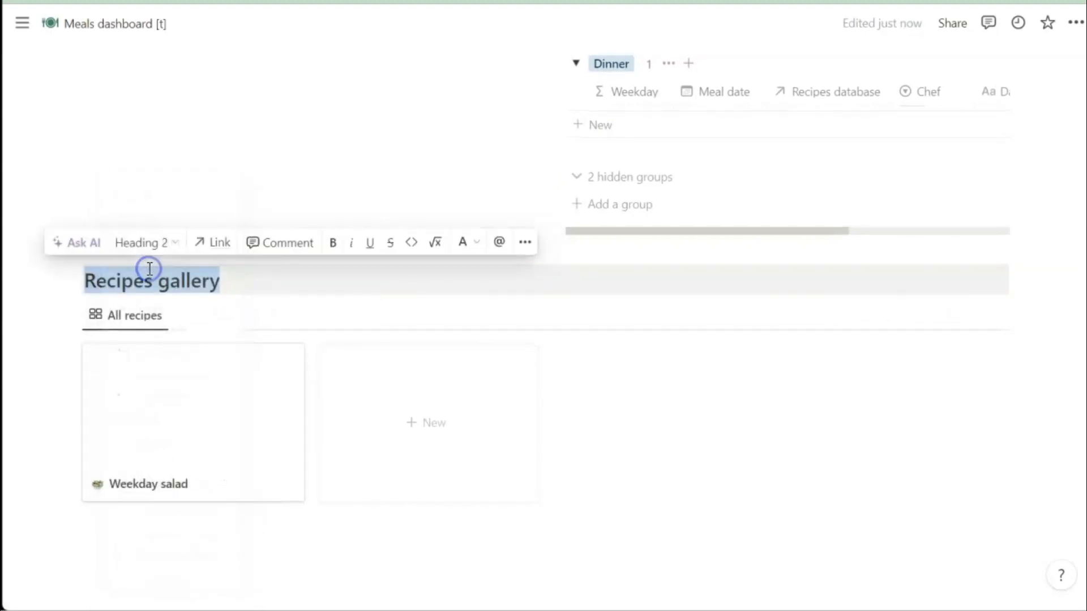
click(471, 244)
click(446, 399)
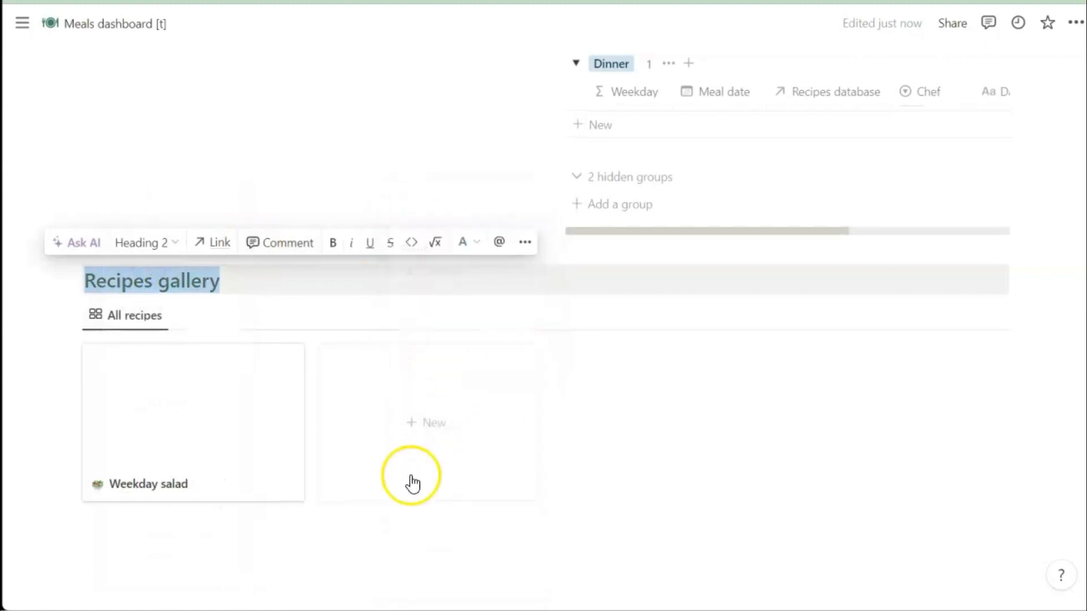
click(389, 543)
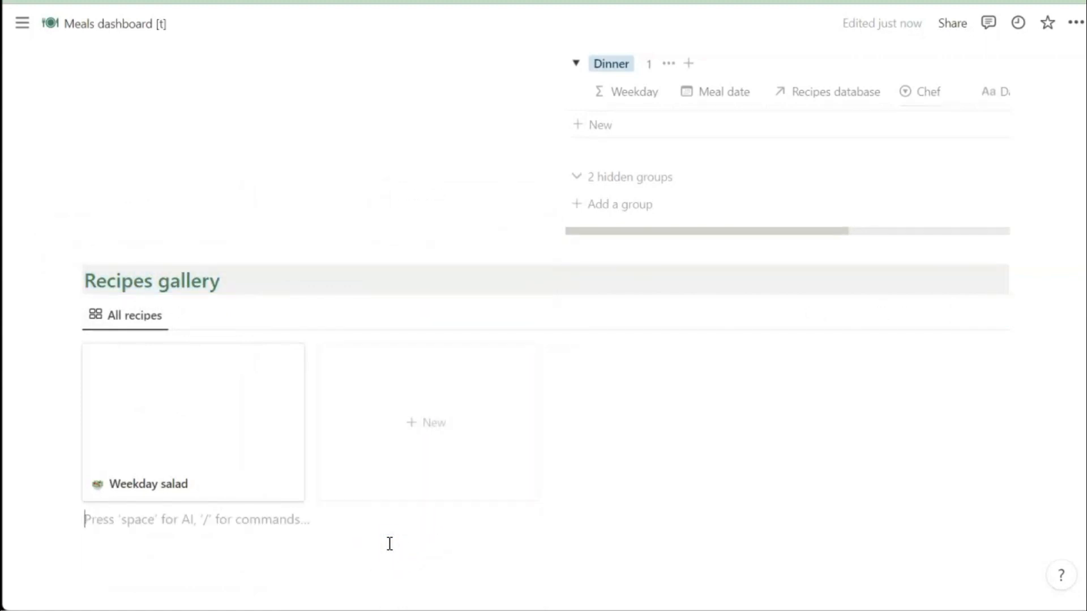
Step: Widen the Recipes database column slightly in the Next 30 days table under Upcoming meals
scroll(371, 177, up, 6)
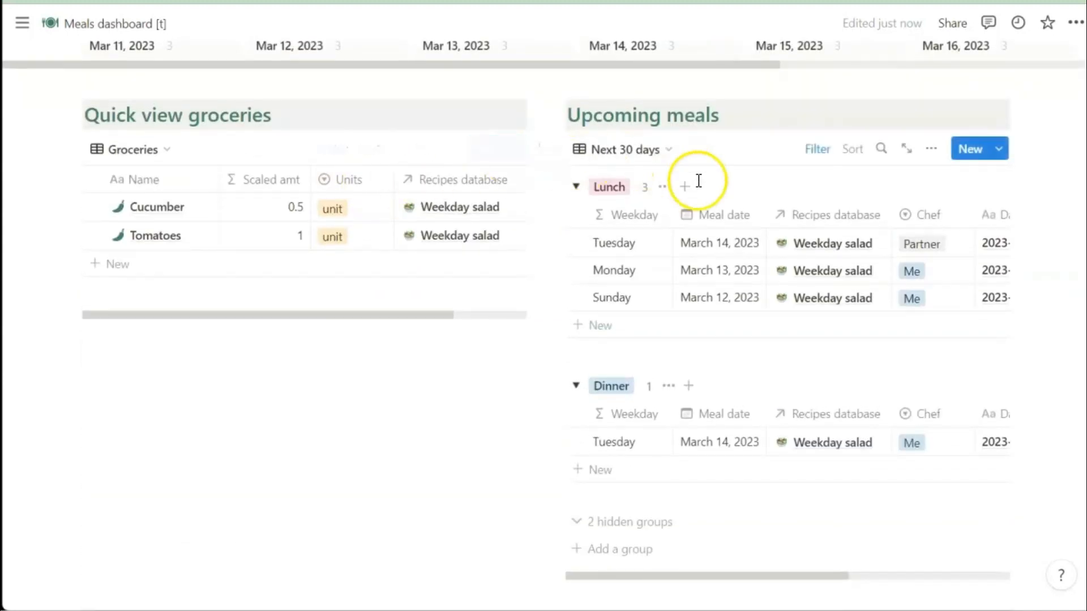
drag(891, 214, 918, 212)
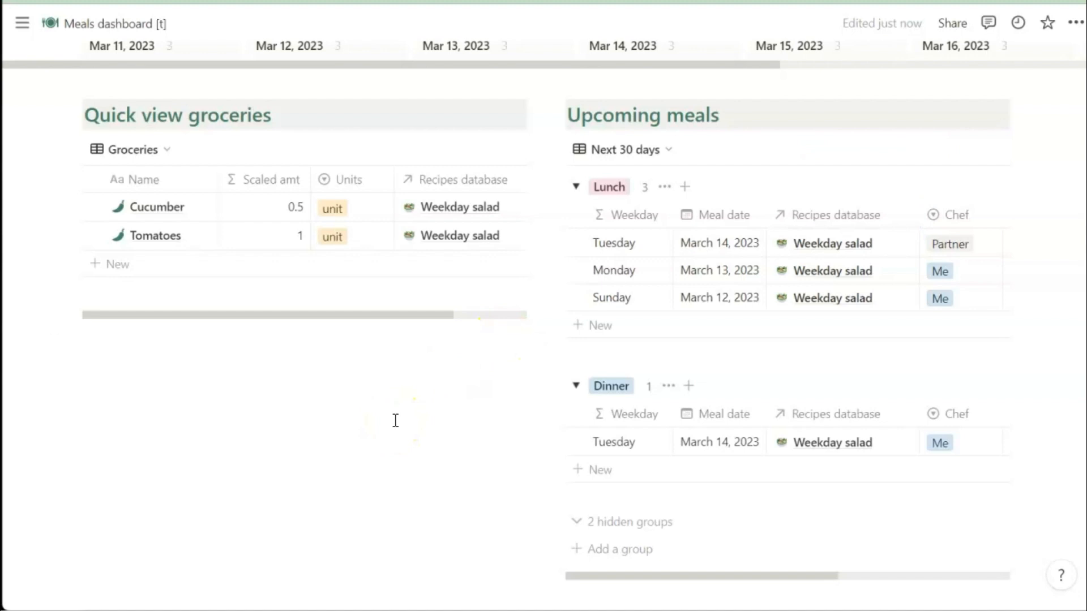
Step: Duplicate the All recipes gallery view and name the copy "Salads"
scroll(395, 420, down, 6)
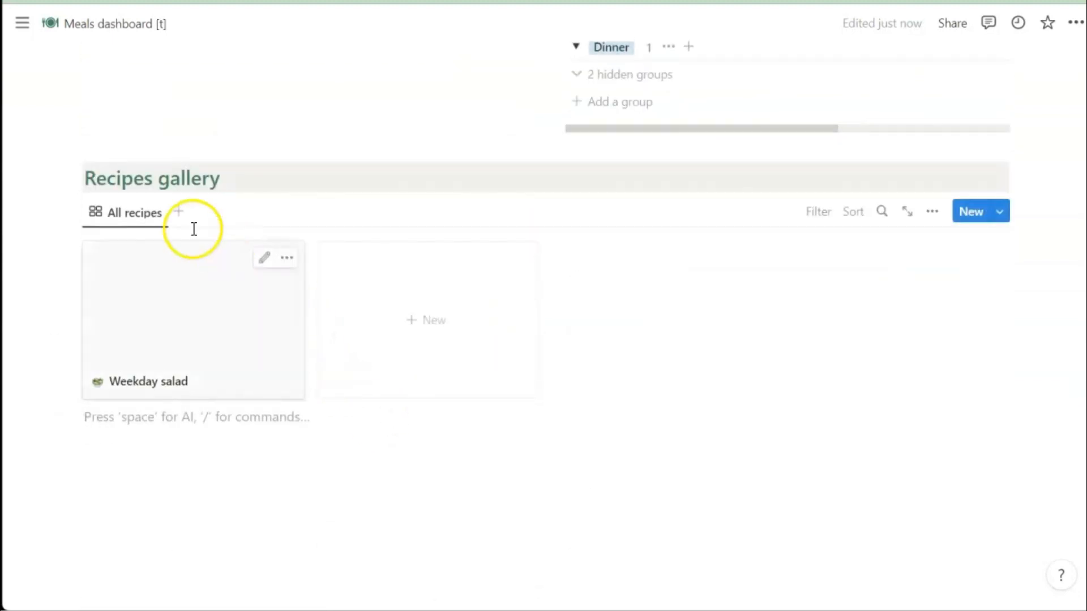
click(142, 218)
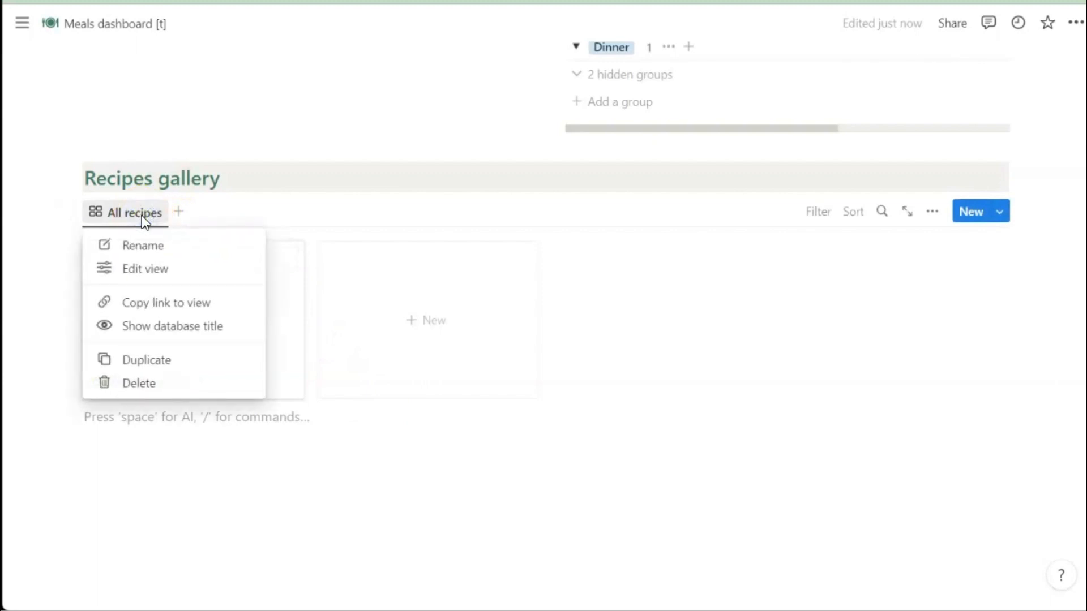
click(145, 362)
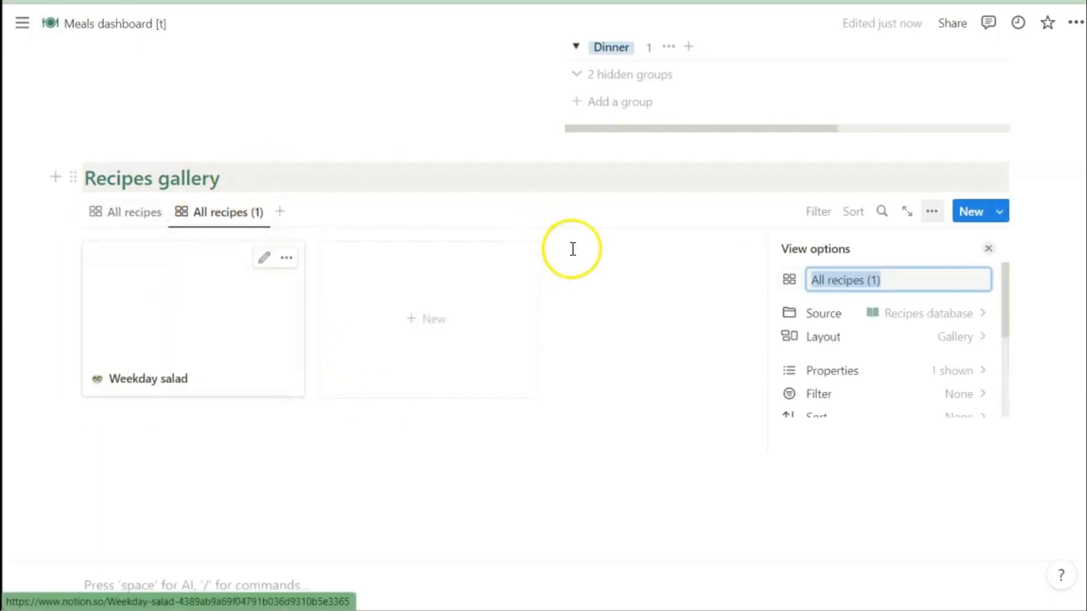
text(Salads)
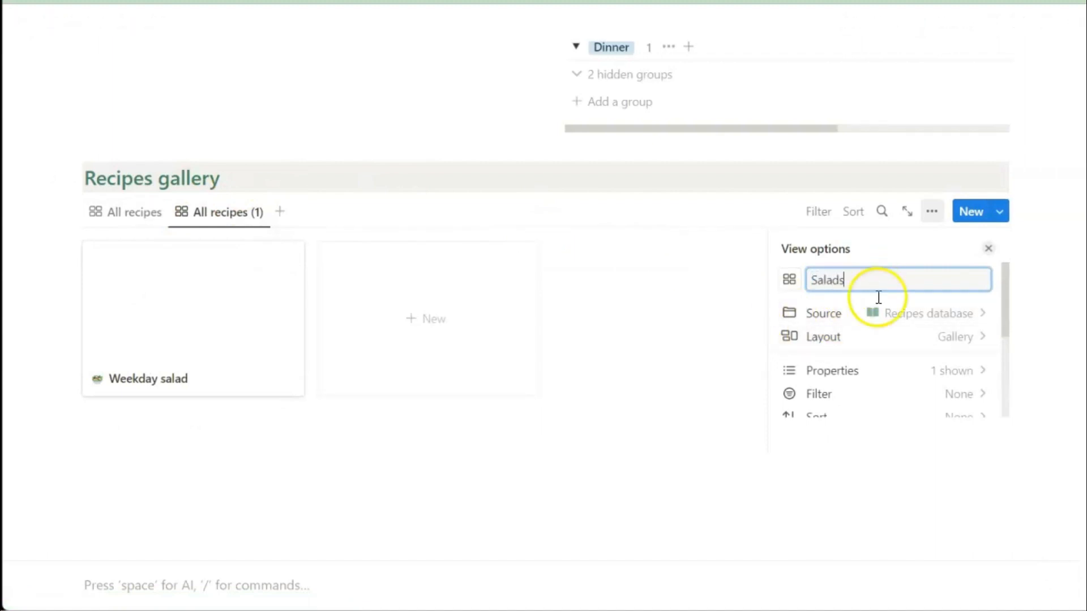
Step: Filter the Salads view to recipes whose Tags contain "salad"
click(882, 394)
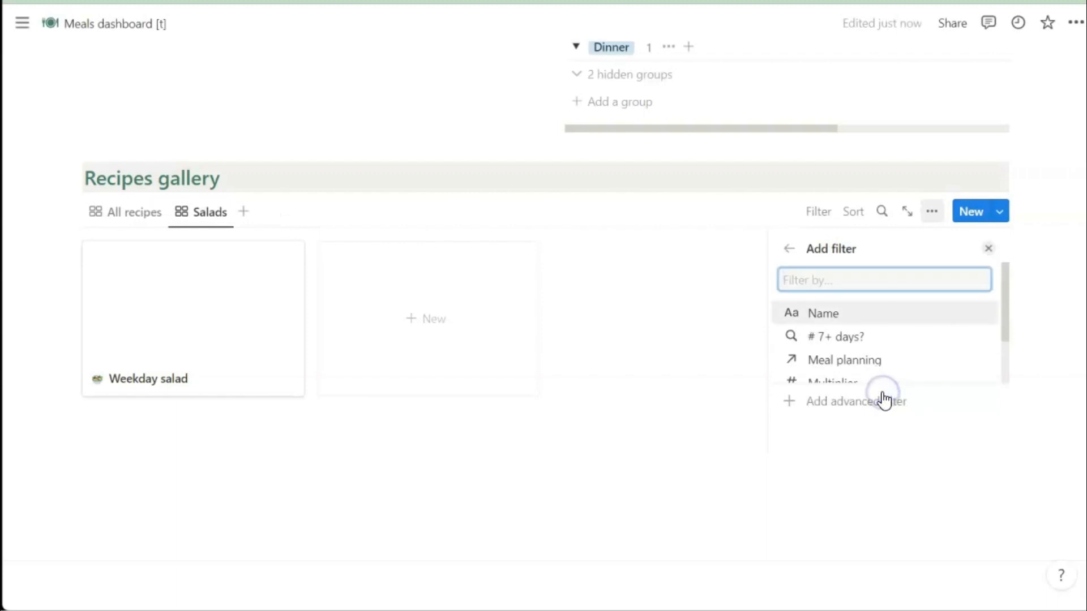
scroll(868, 359, down, 2)
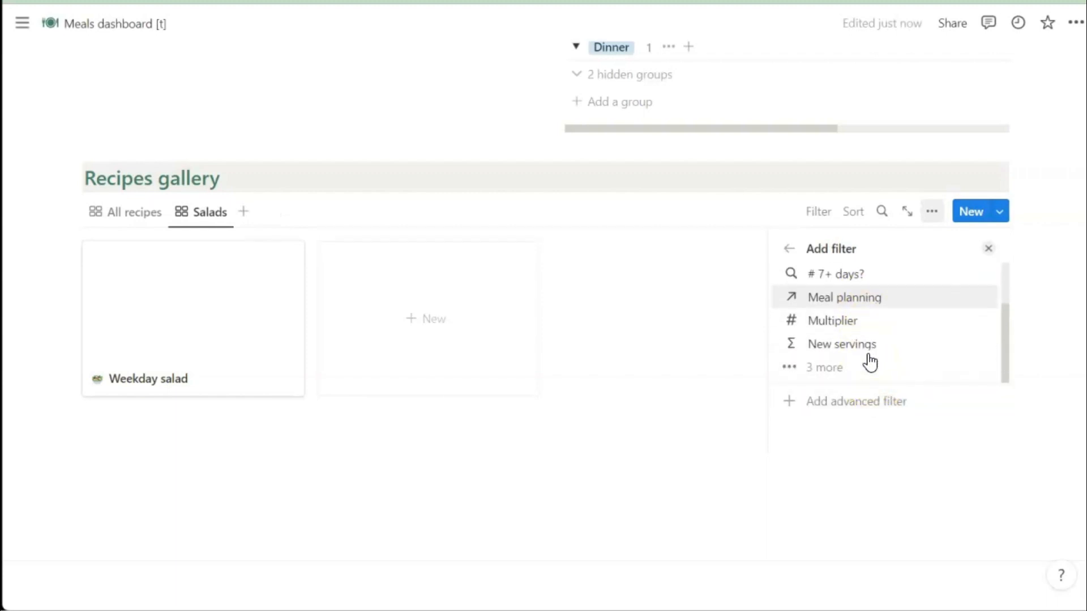
click(829, 378)
scroll(823, 348, down, 3)
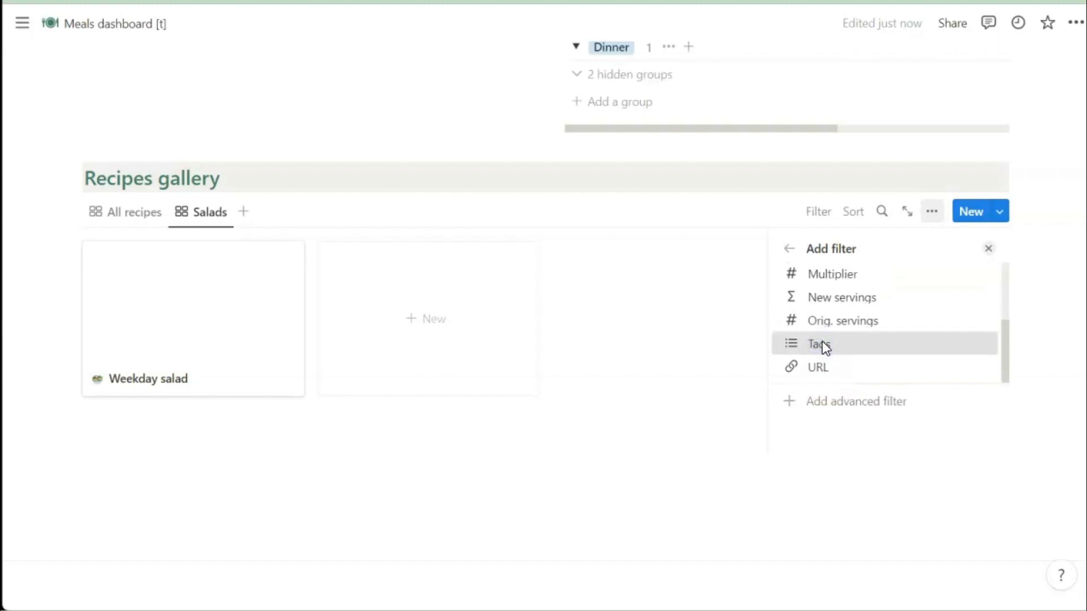
click(822, 345)
click(744, 399)
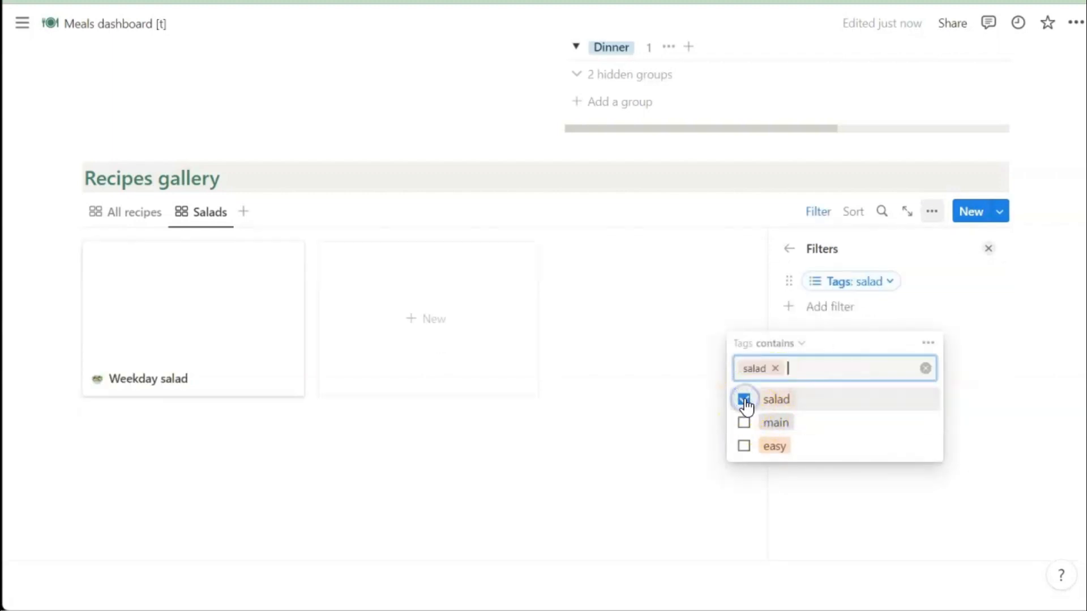
click(579, 491)
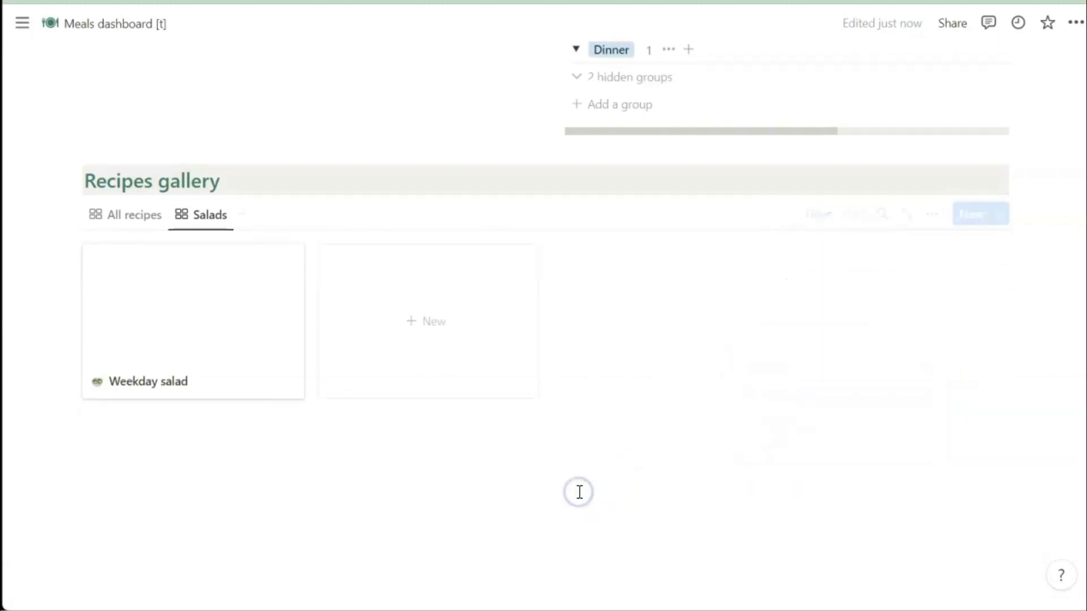
Step: Add a cover to the Weekday salad recipe page and replace it with an Unsplash "salad" photo of several salad bowls
click(177, 308)
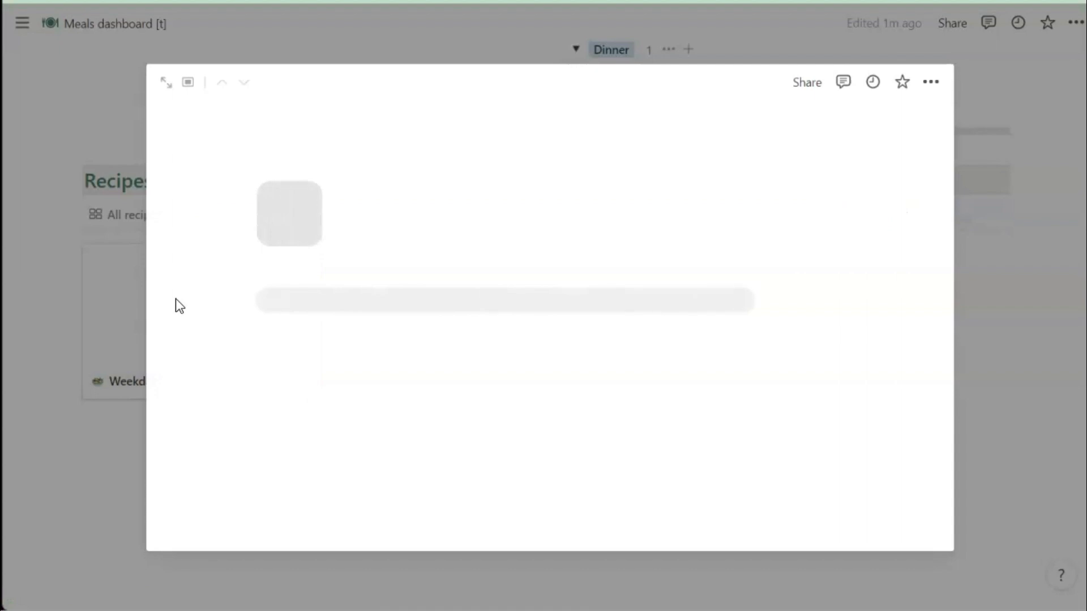
click(298, 266)
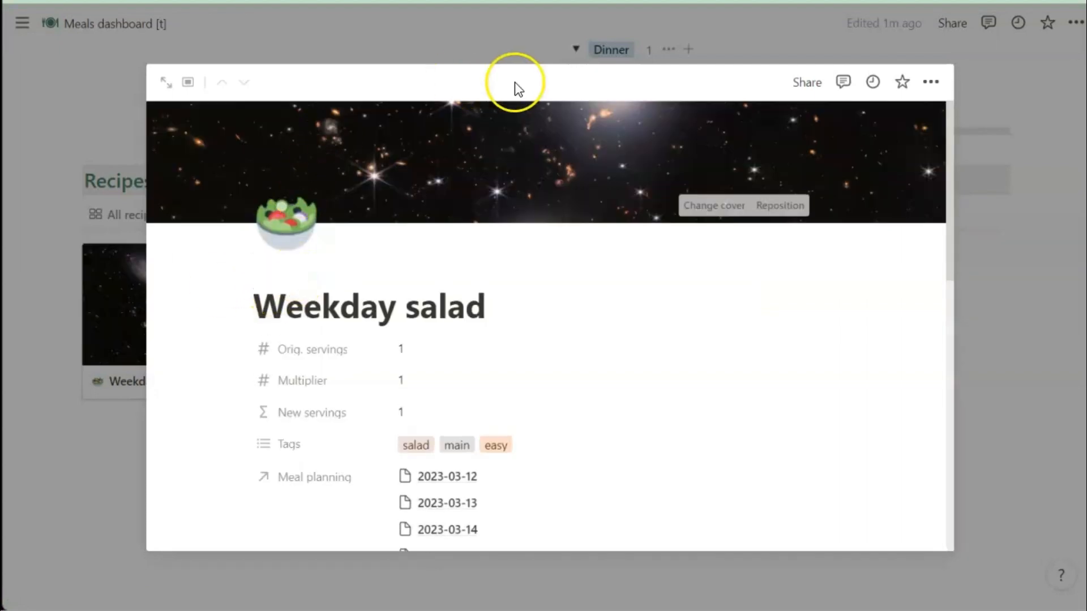
click(716, 213)
click(676, 219)
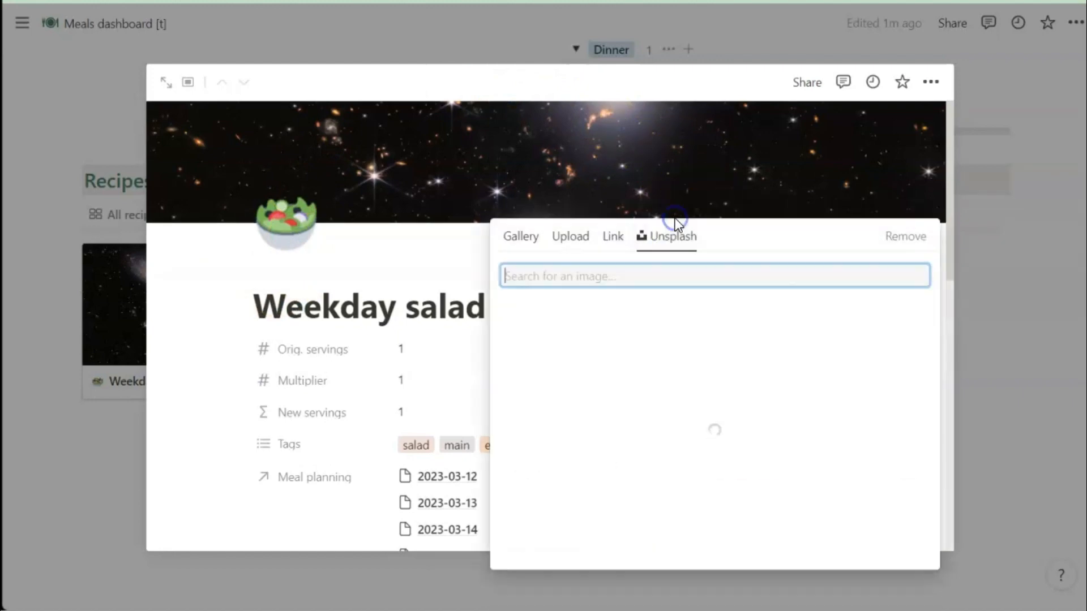
text(sa)
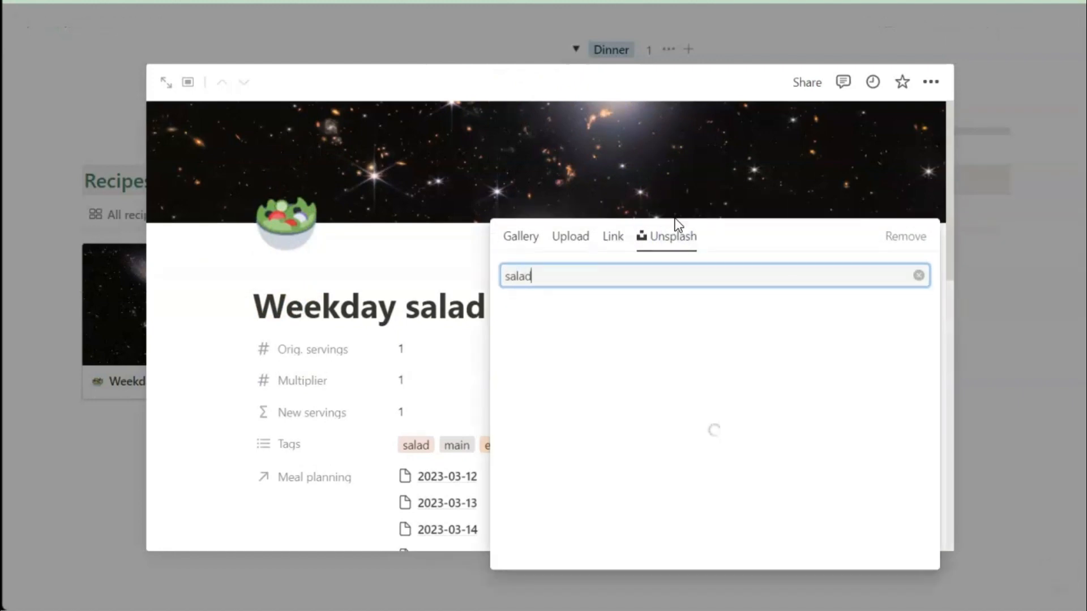
text(lad)
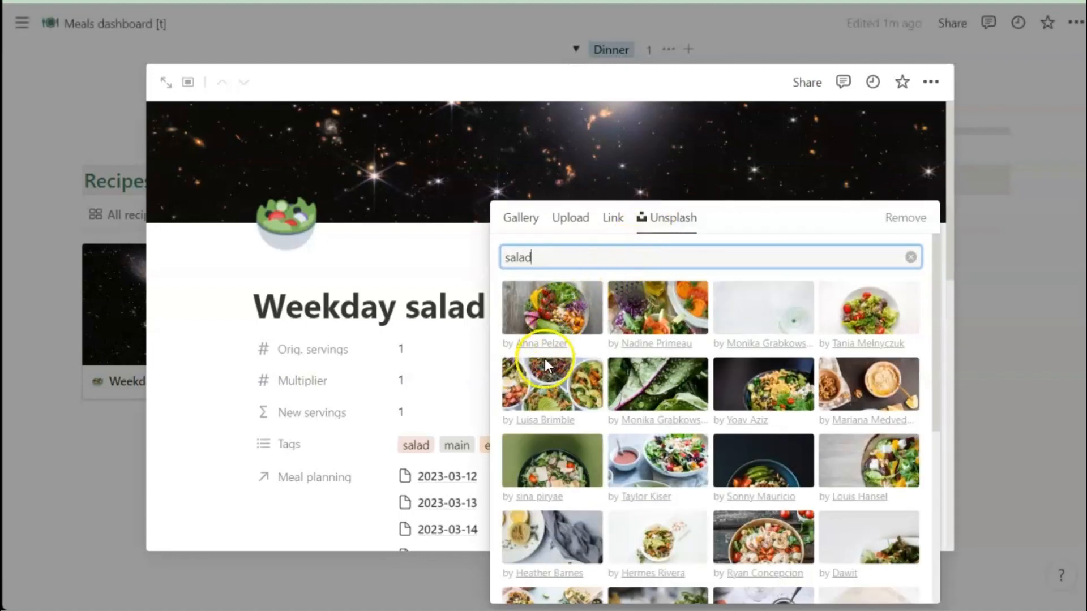
click(545, 360)
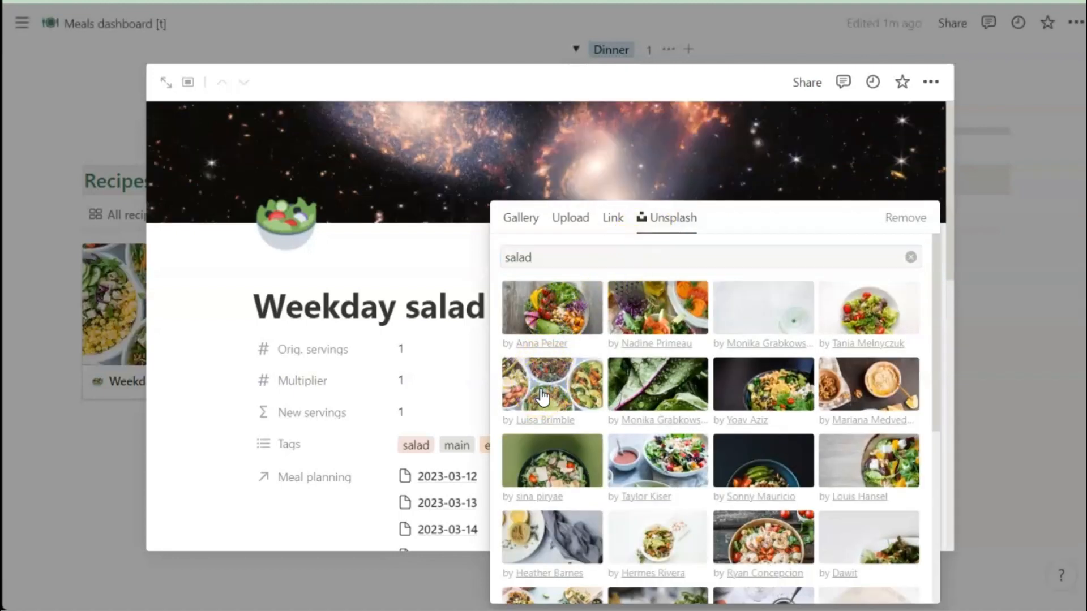
click(283, 313)
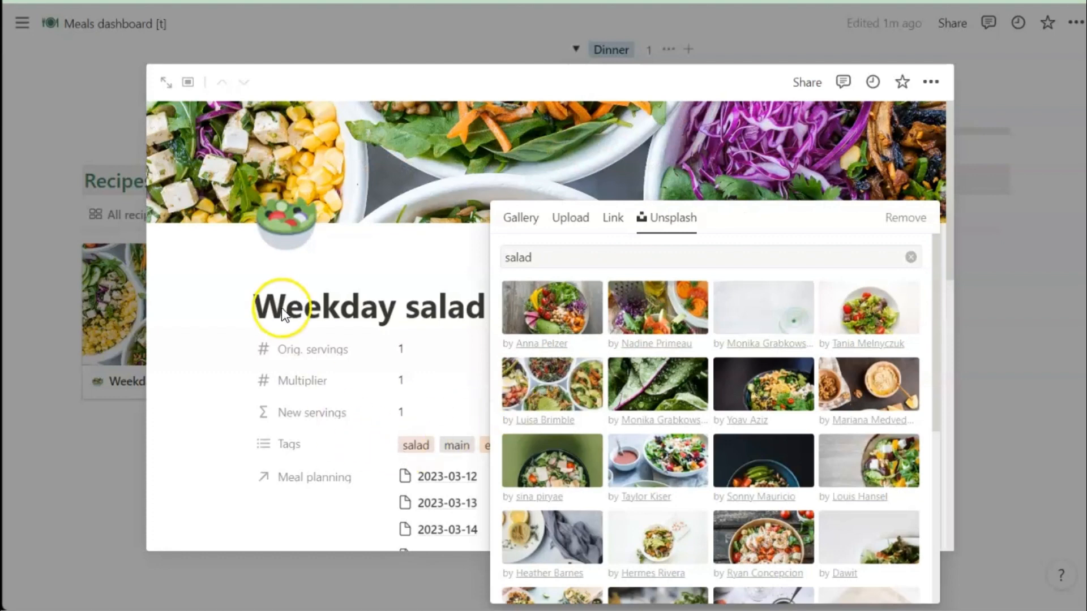
click(220, 270)
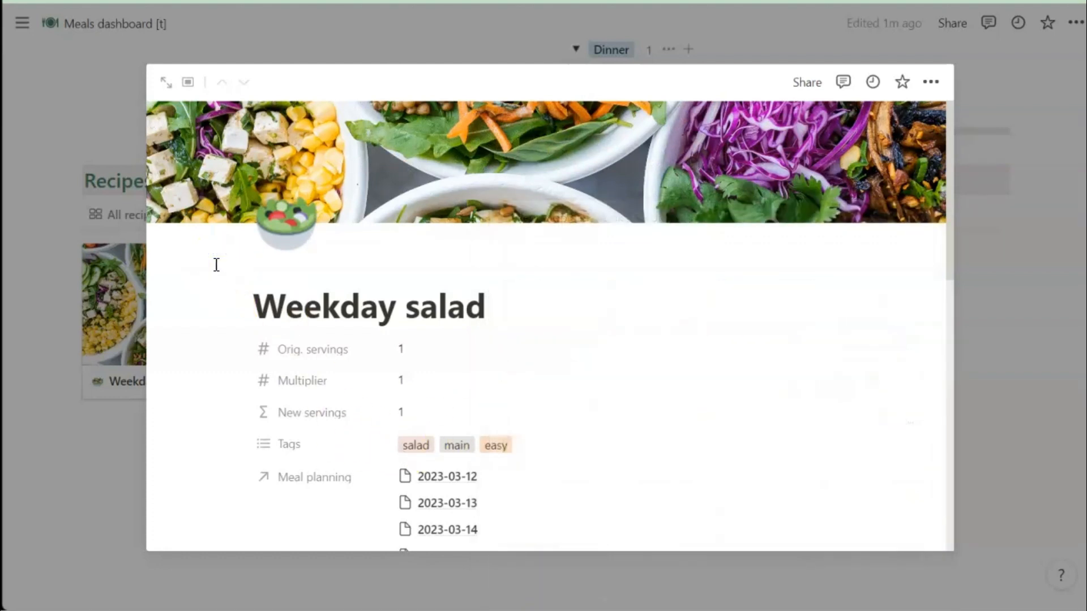
click(108, 451)
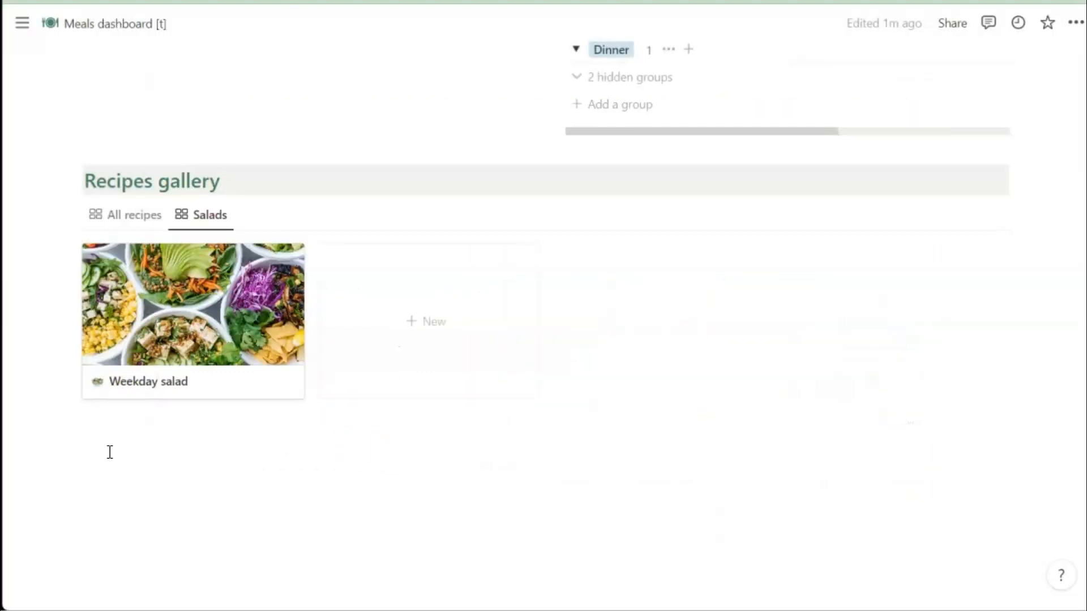
Step: Add a cover to the Meals dashboard page and replace it with the Unsplash "cooking" photo of a plate with green beans and tomatoes
scroll(513, 494, up, 15)
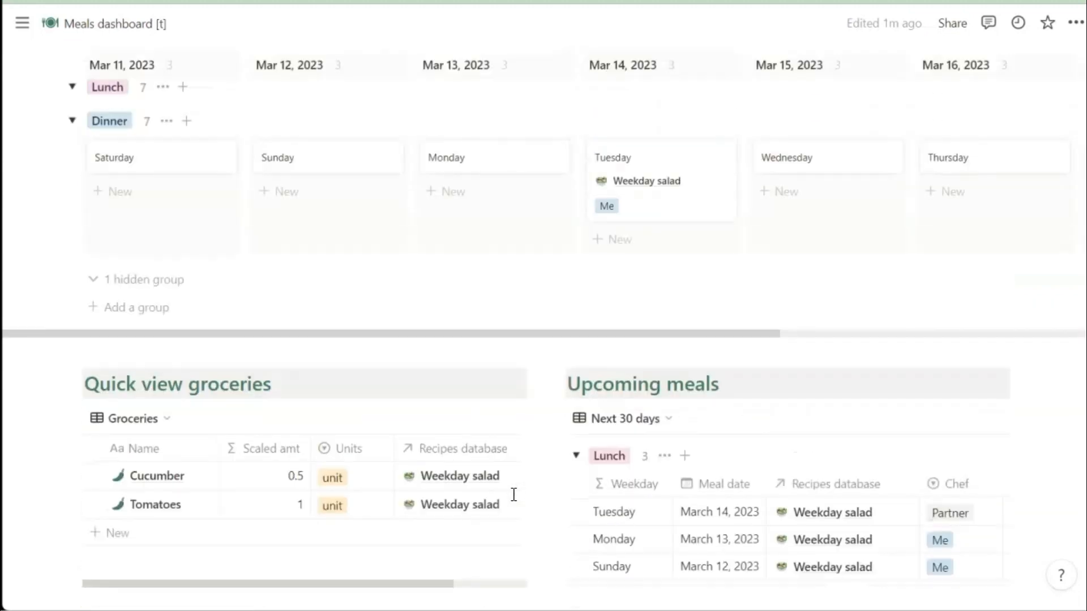
click(116, 353)
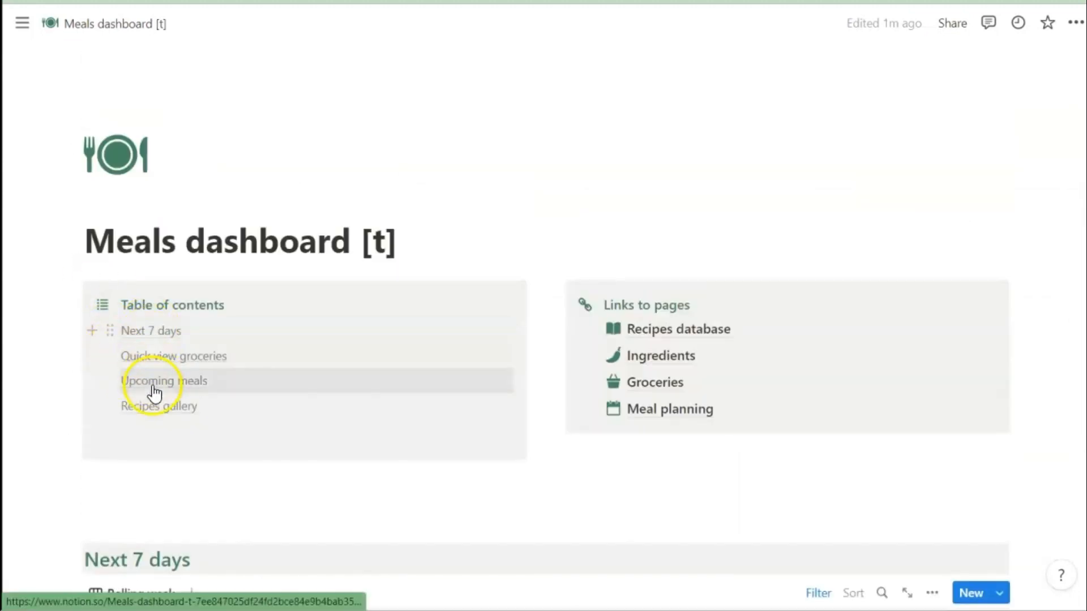
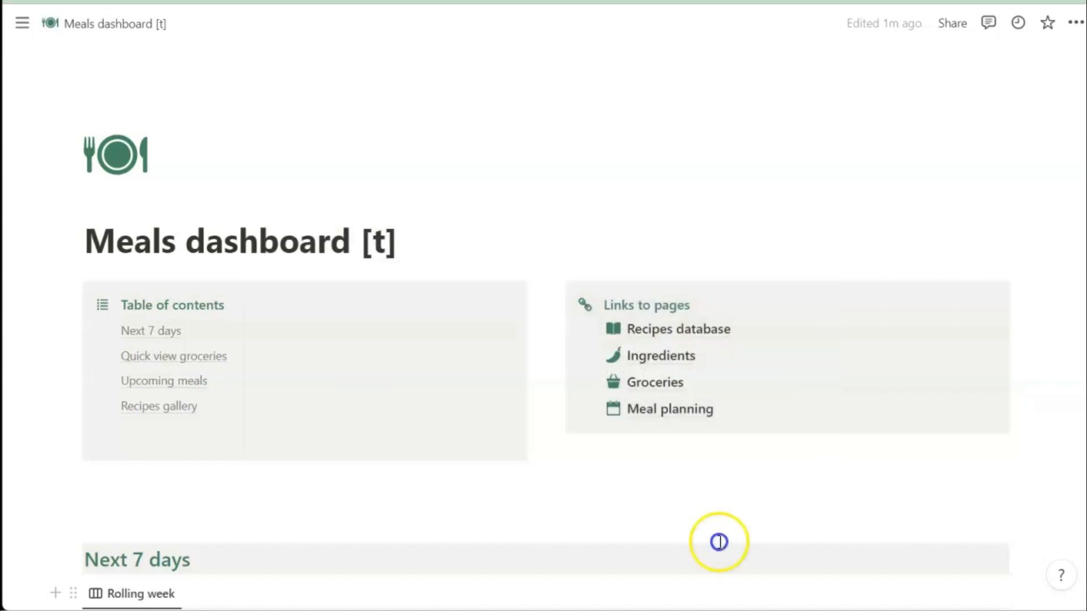
mouse_move(621, 208)
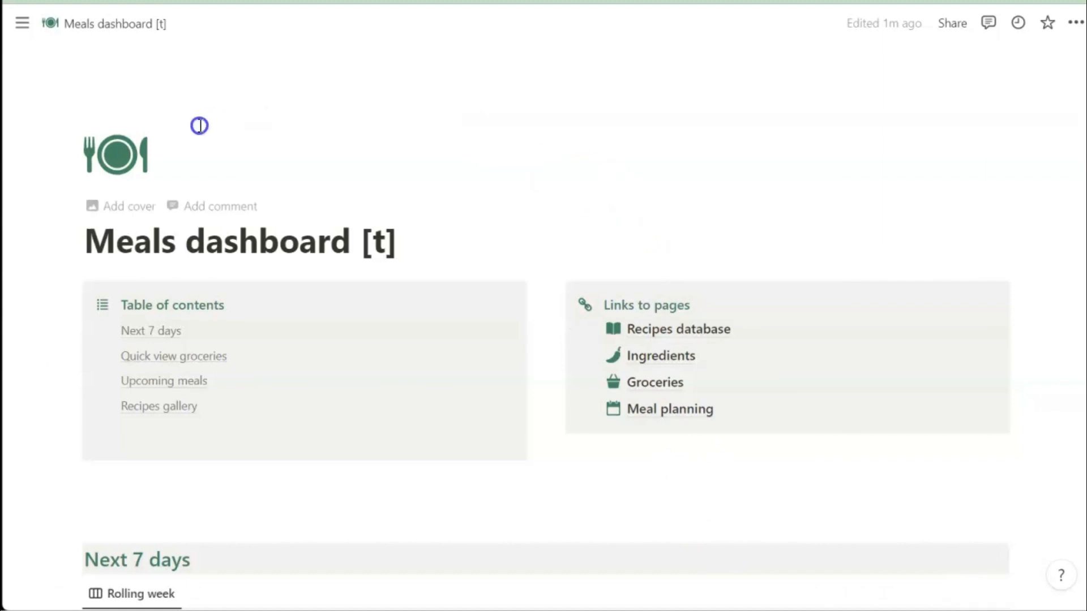
click(129, 207)
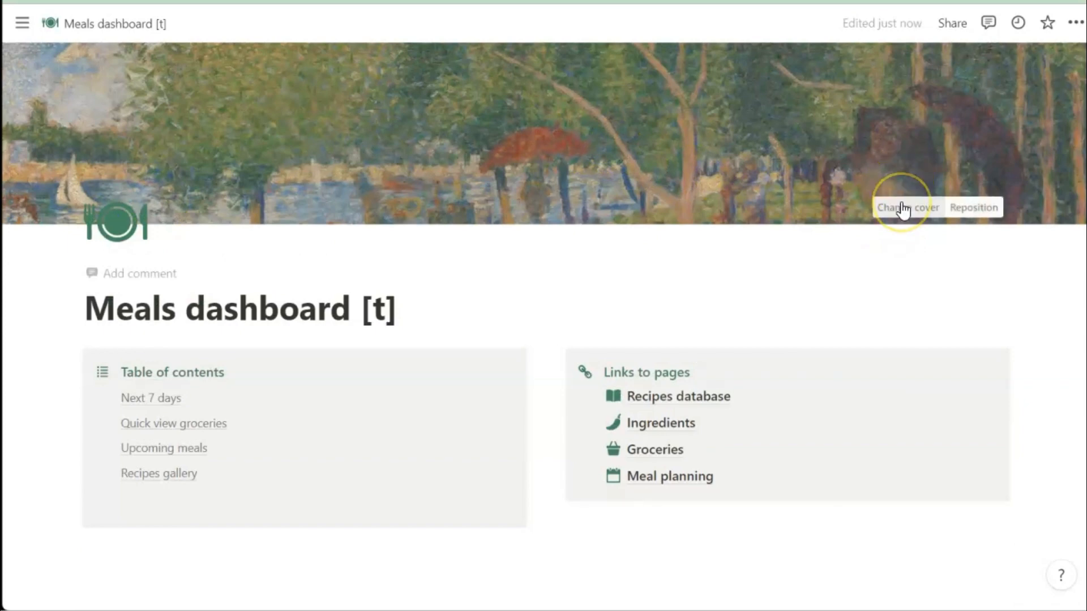
click(903, 208)
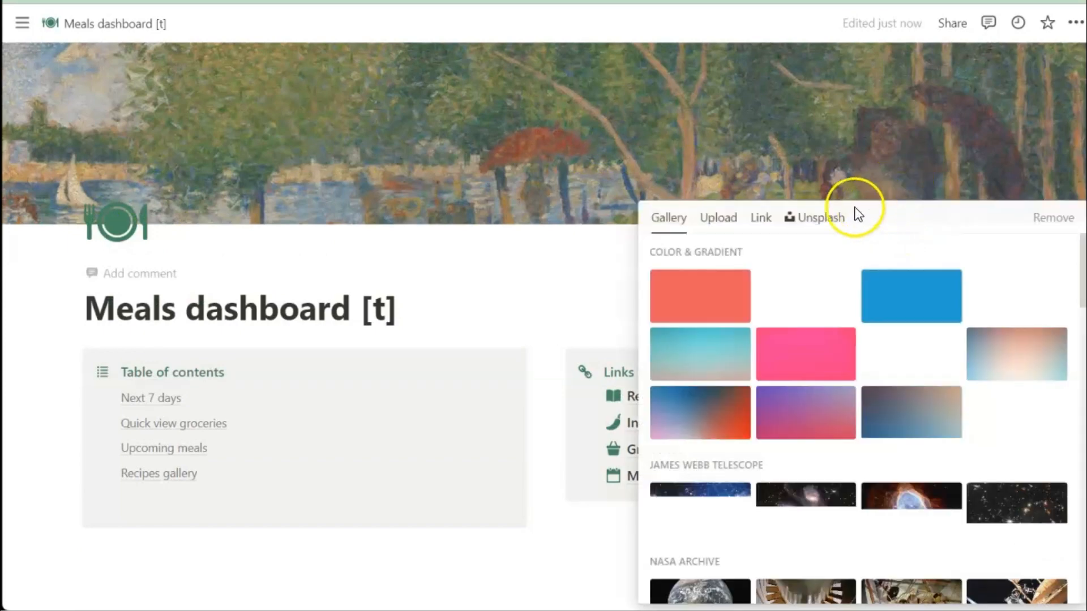
click(817, 221)
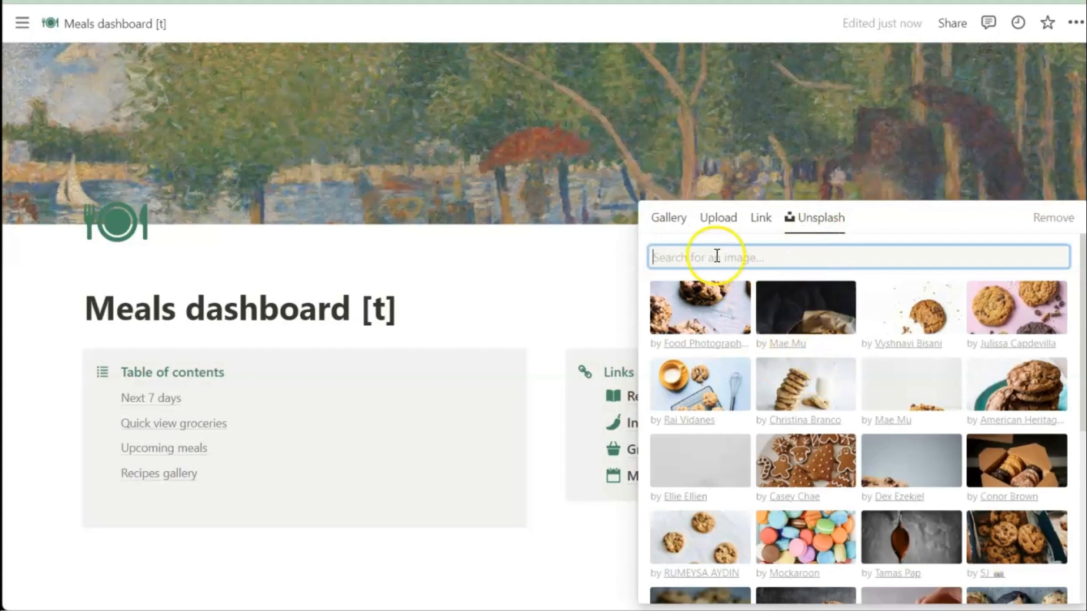
text(cooking)
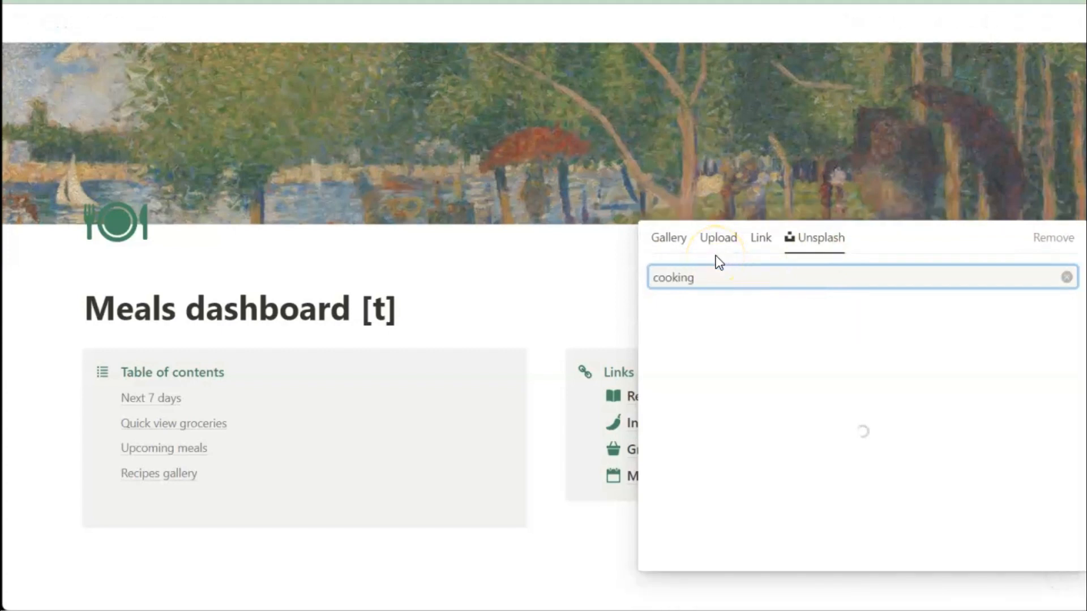
click(691, 476)
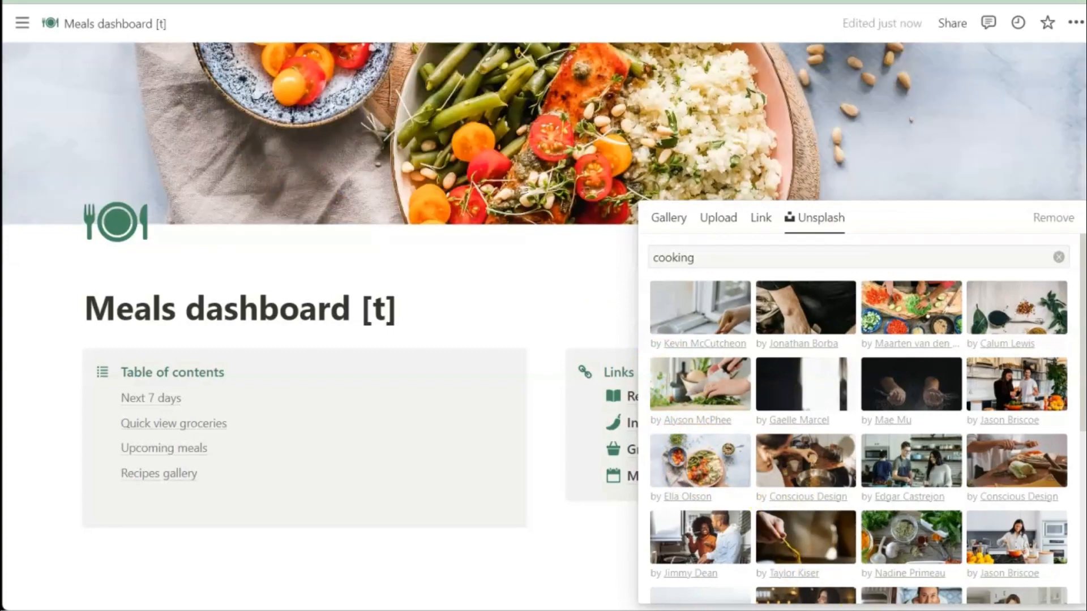
click(562, 257)
Step: Add a cover to the Recipes database page, using the same Unsplash "cooking" photo of the plate with green beans and tomatoes
click(695, 400)
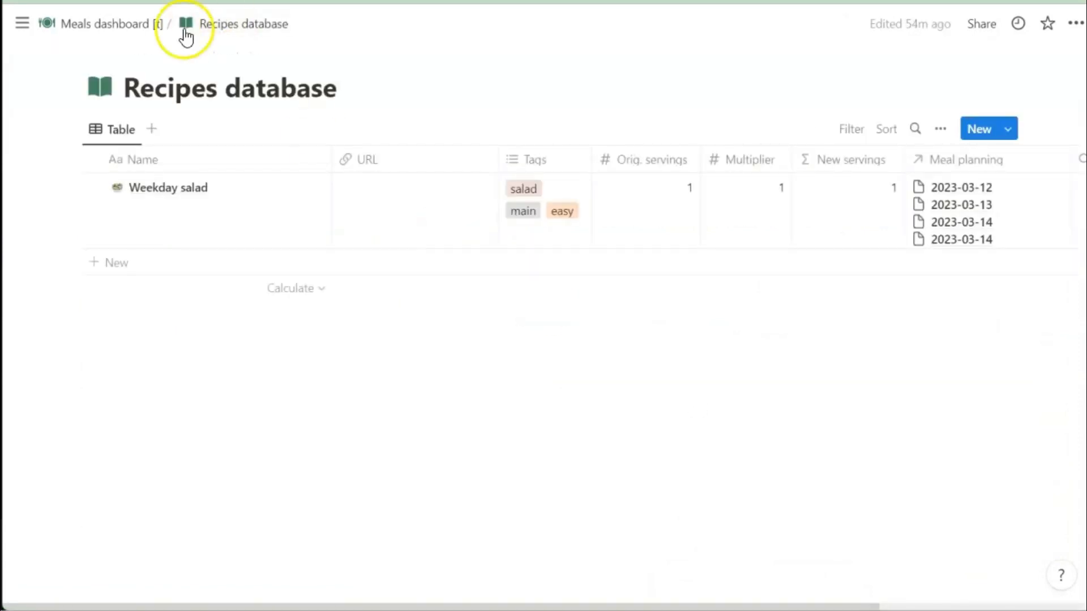
click(132, 57)
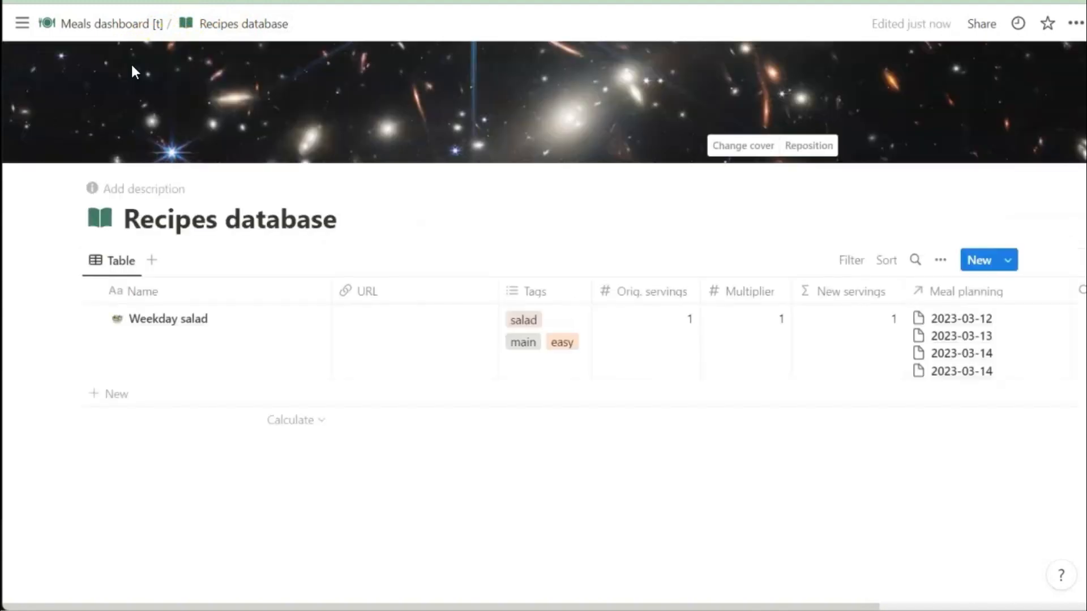
click(730, 146)
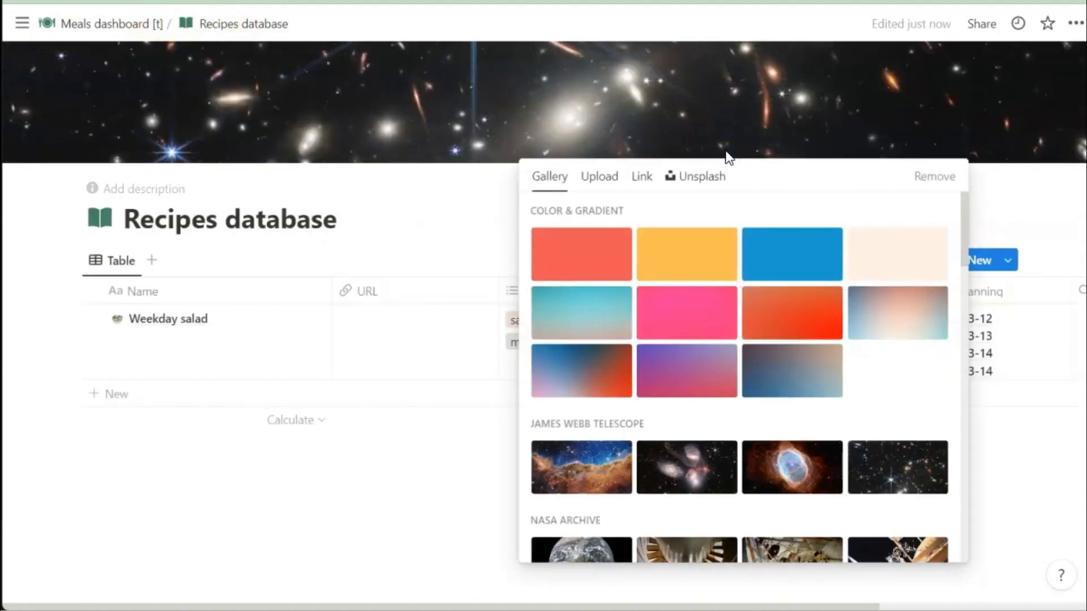
click(696, 180)
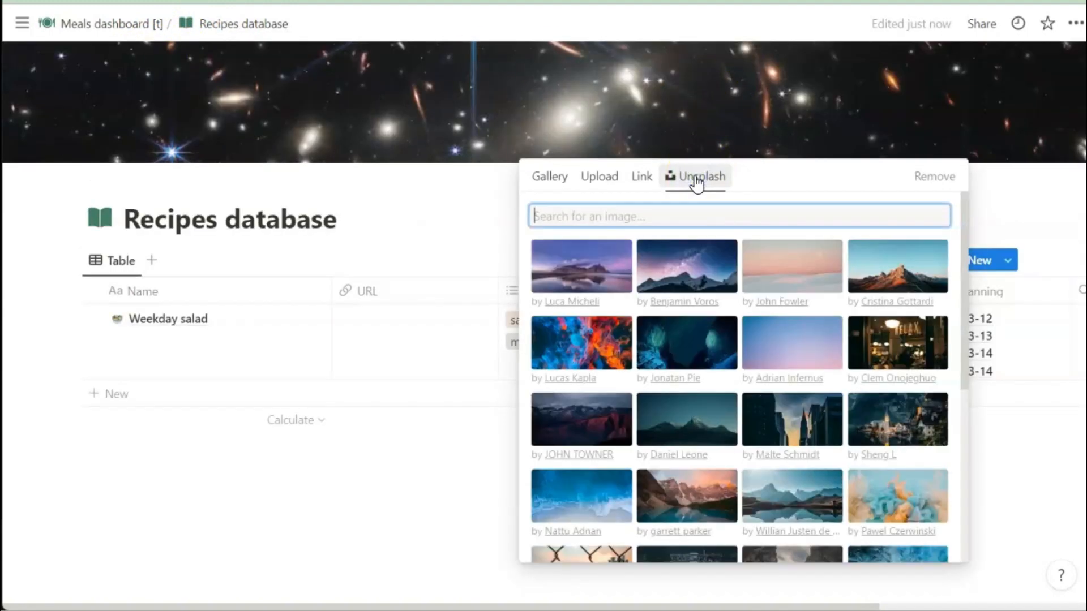
text(cooking)
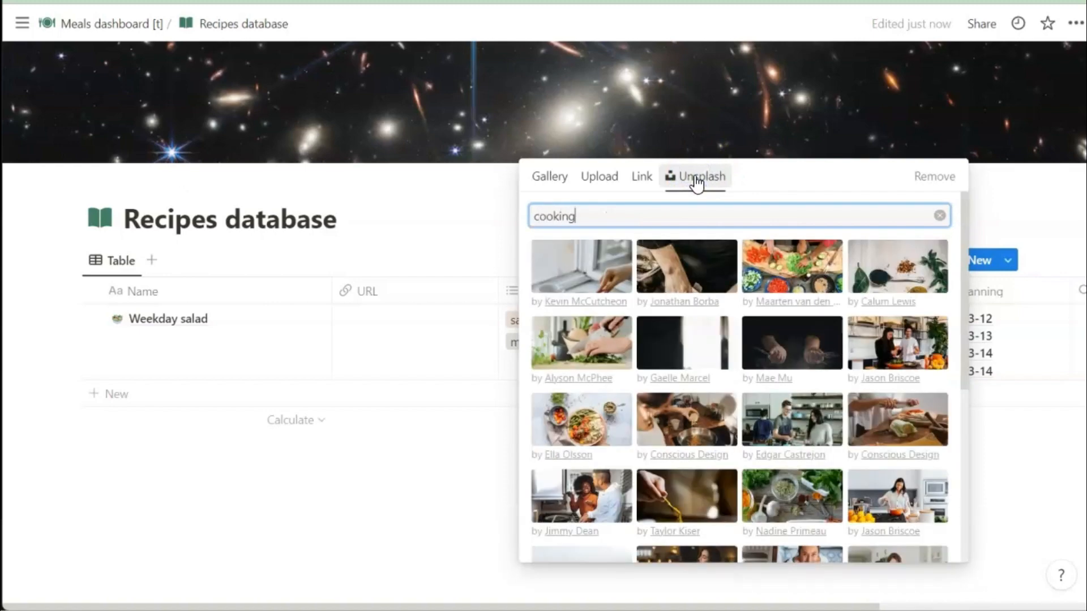
click(573, 441)
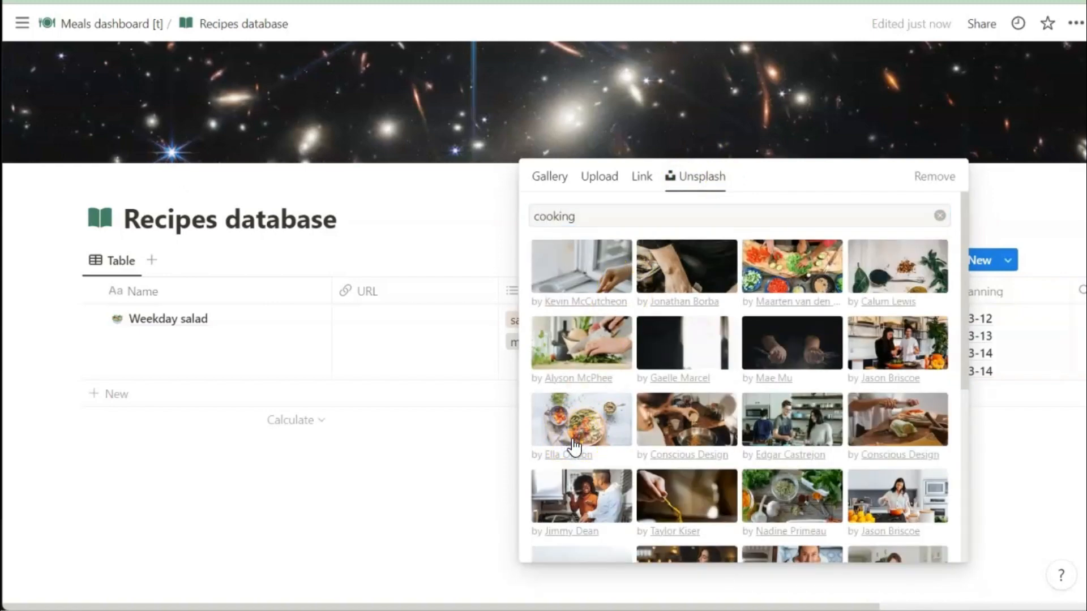
click(441, 230)
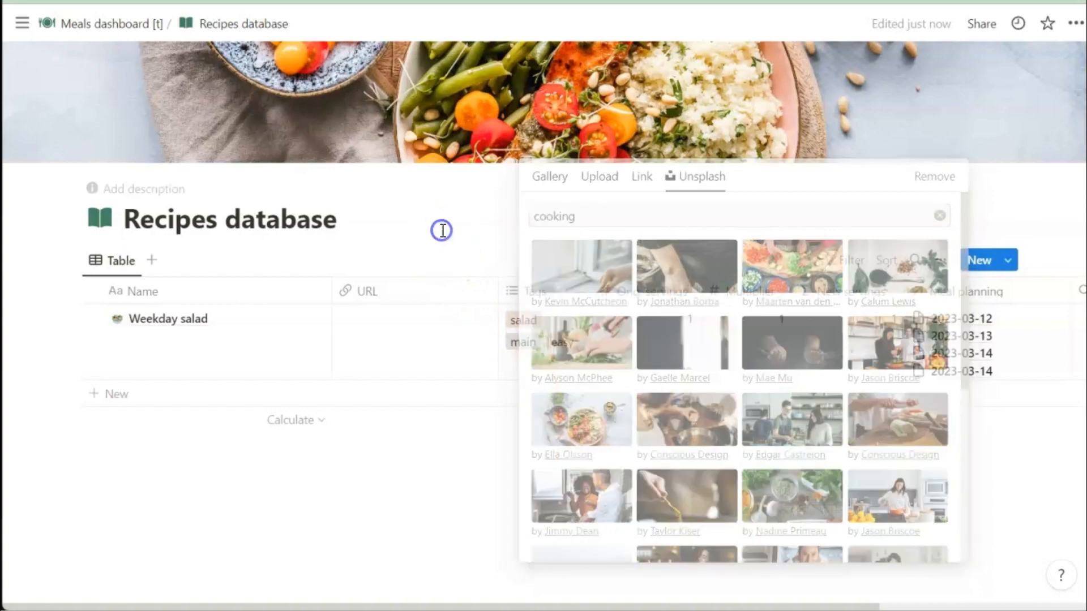
Step: Reposition the Recipes database cover to show the upper part of the photo with the tomato bowl and pesto bowl, and save it
mouse_move(941, 149)
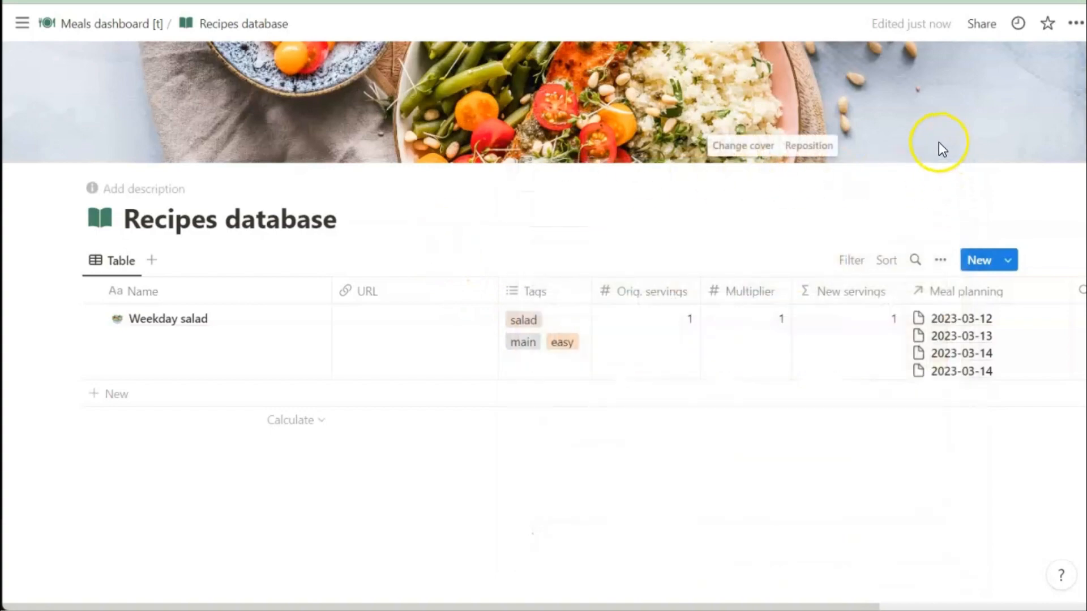
click(823, 152)
drag(388, 58, 395, 259)
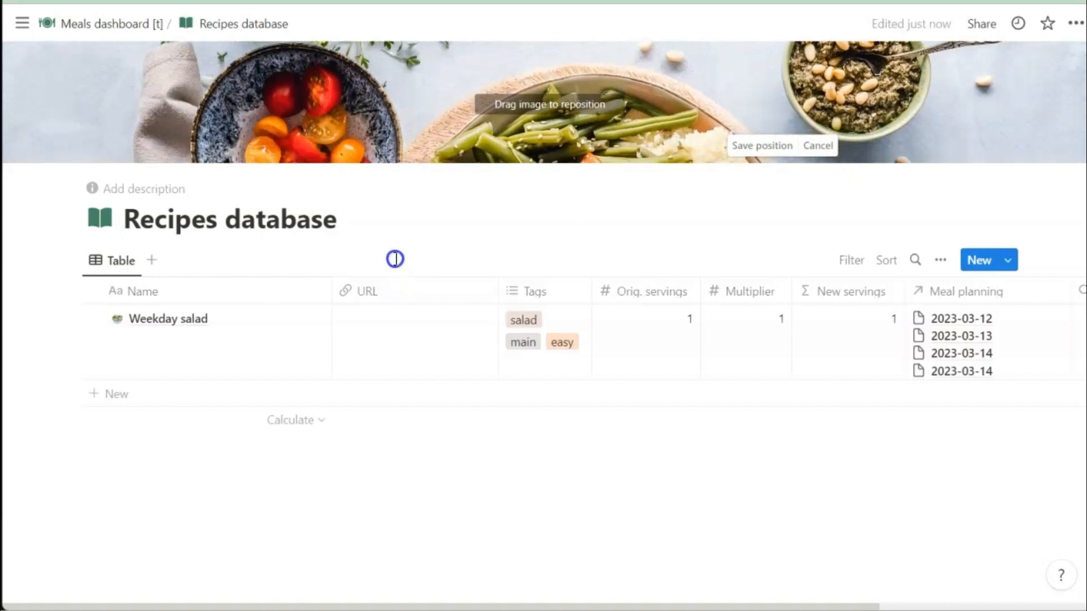
click(456, 242)
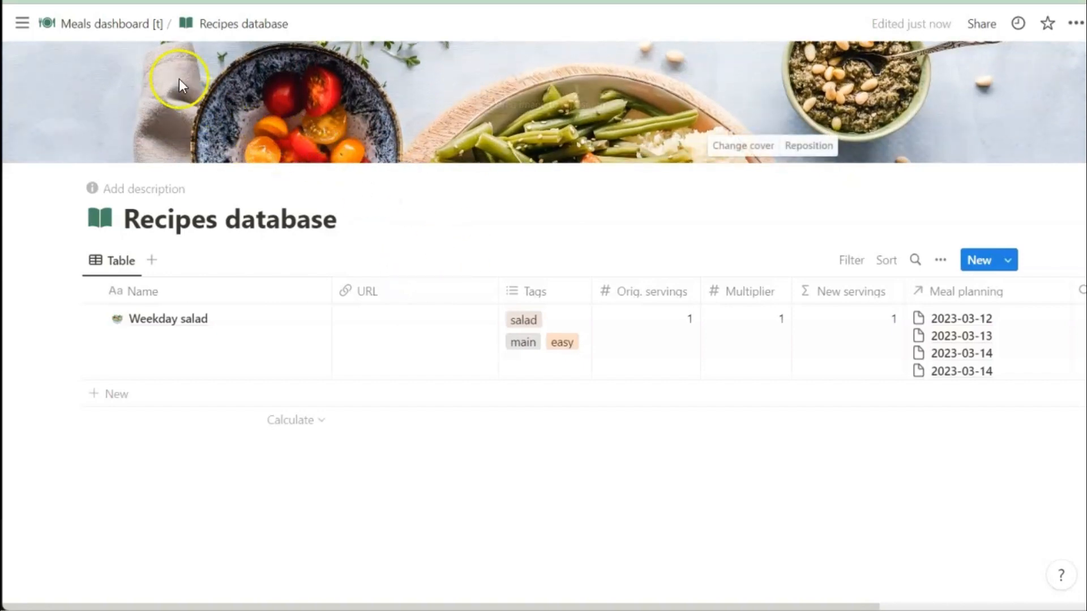
Step: Add a cover to the Ingredients database page and replace it with the same Unsplash "cooking" photo of the bean and tomato plate
click(134, 23)
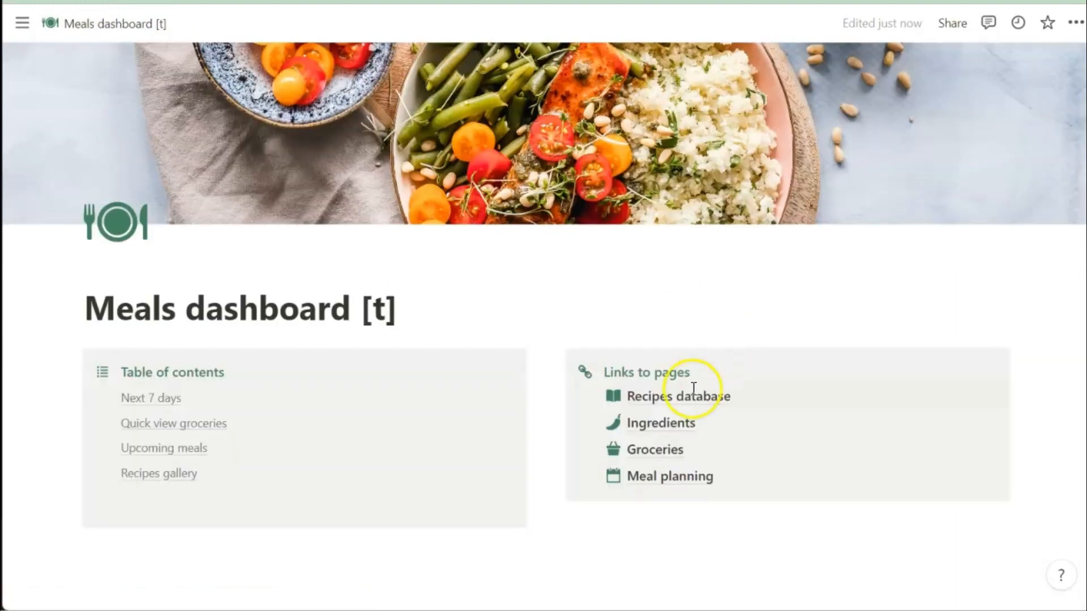
click(650, 424)
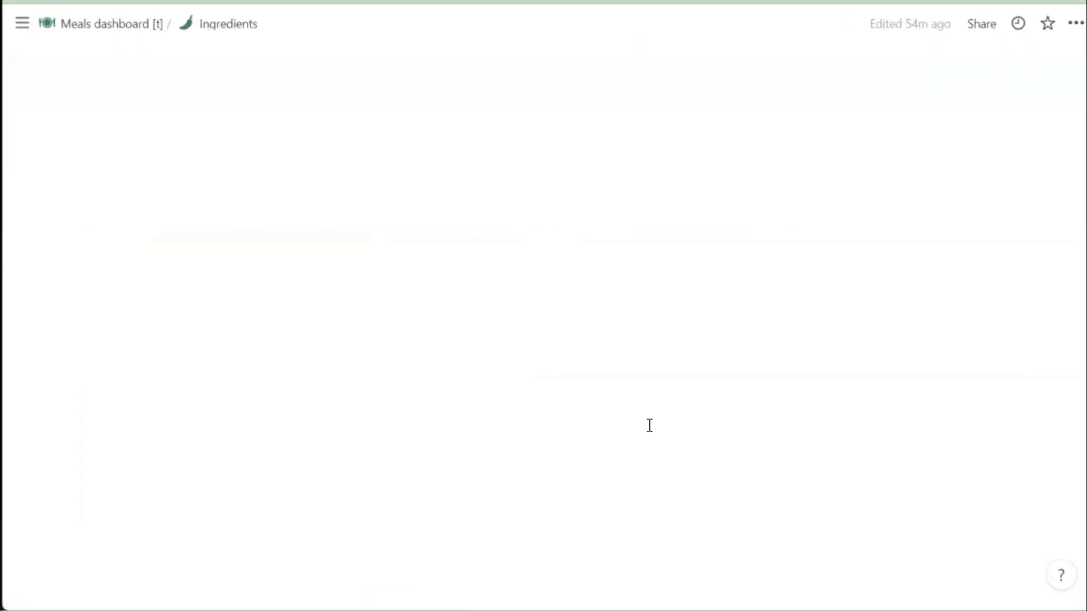
click(125, 54)
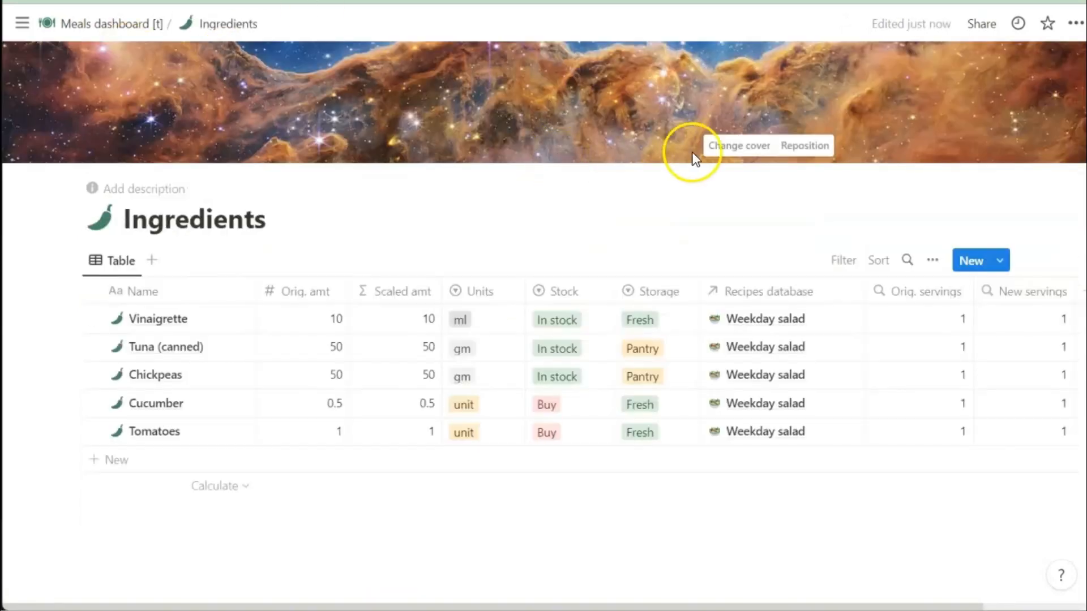
click(736, 146)
click(699, 179)
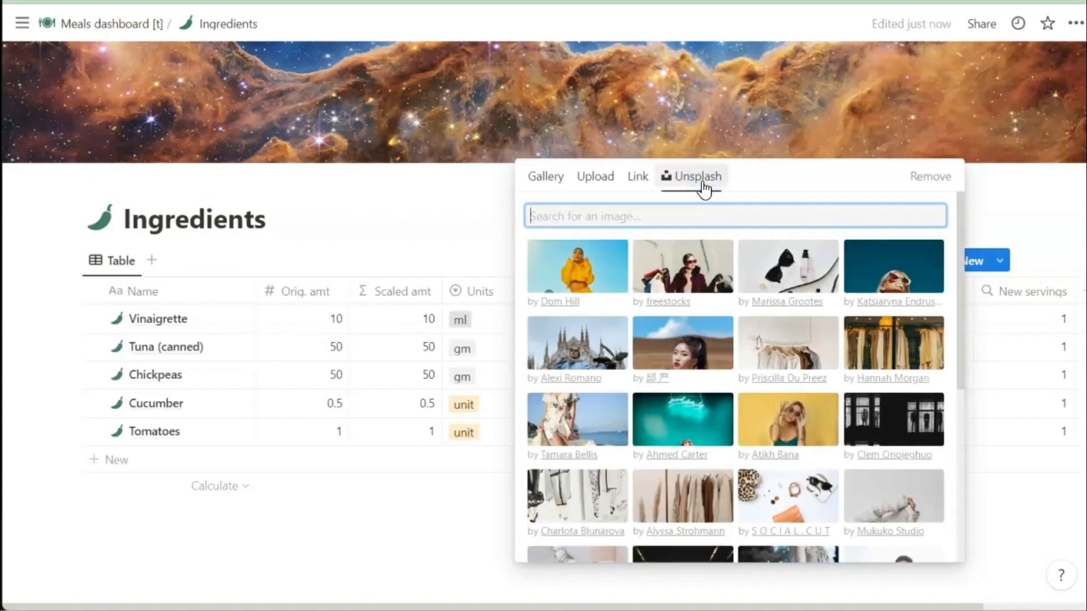
text(cooking)
click(569, 424)
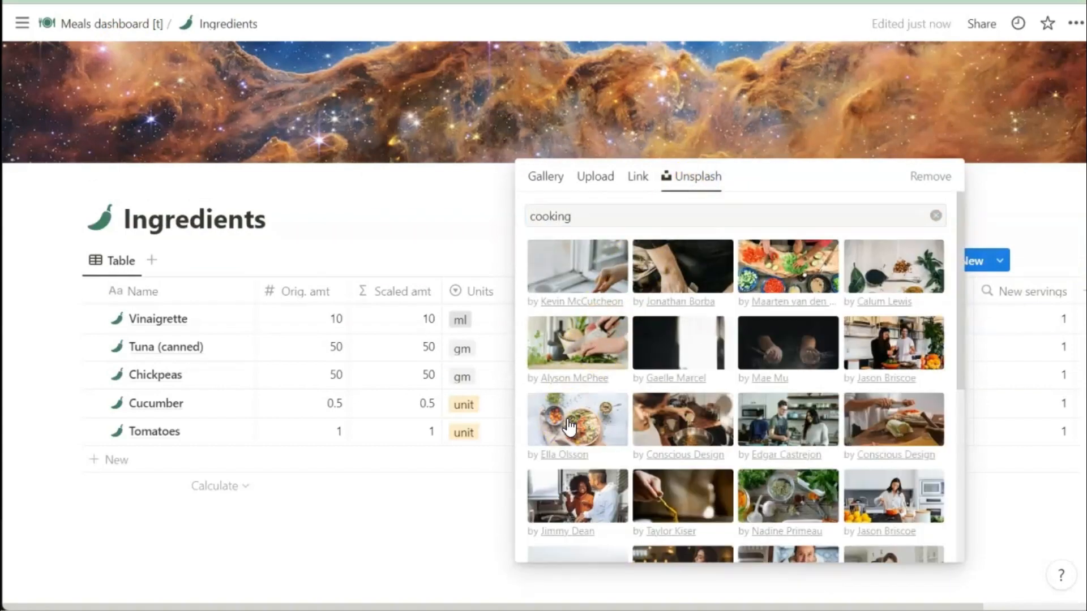
click(429, 213)
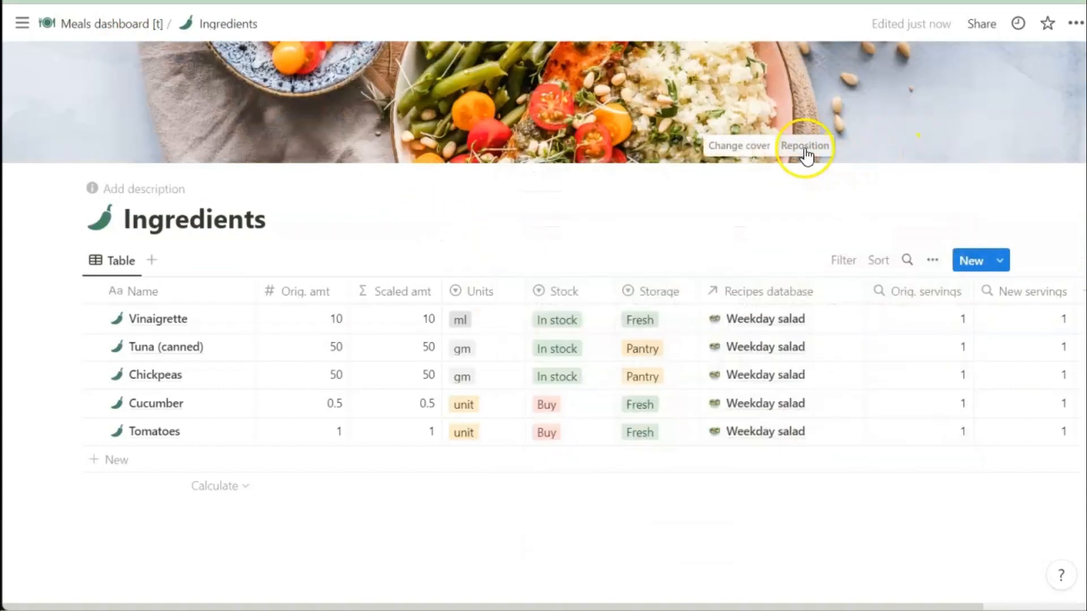
Step: Reposition the Ingredients cover to the lower part of the photo with the napkin and wooden board handle, and save the position
click(808, 145)
drag(612, 128, 596, 8)
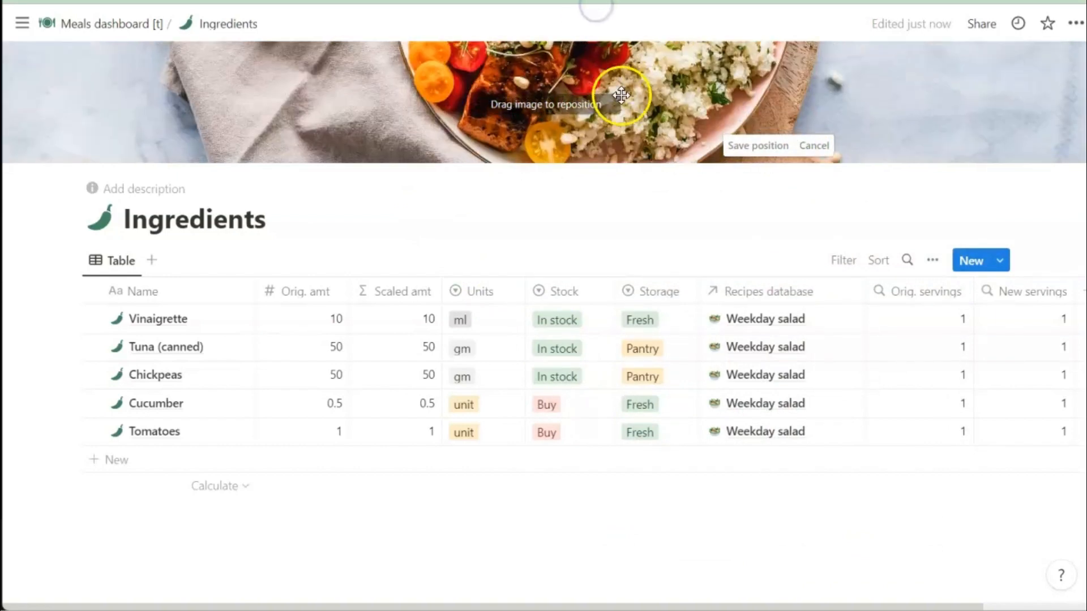
drag(662, 121, 651, 5)
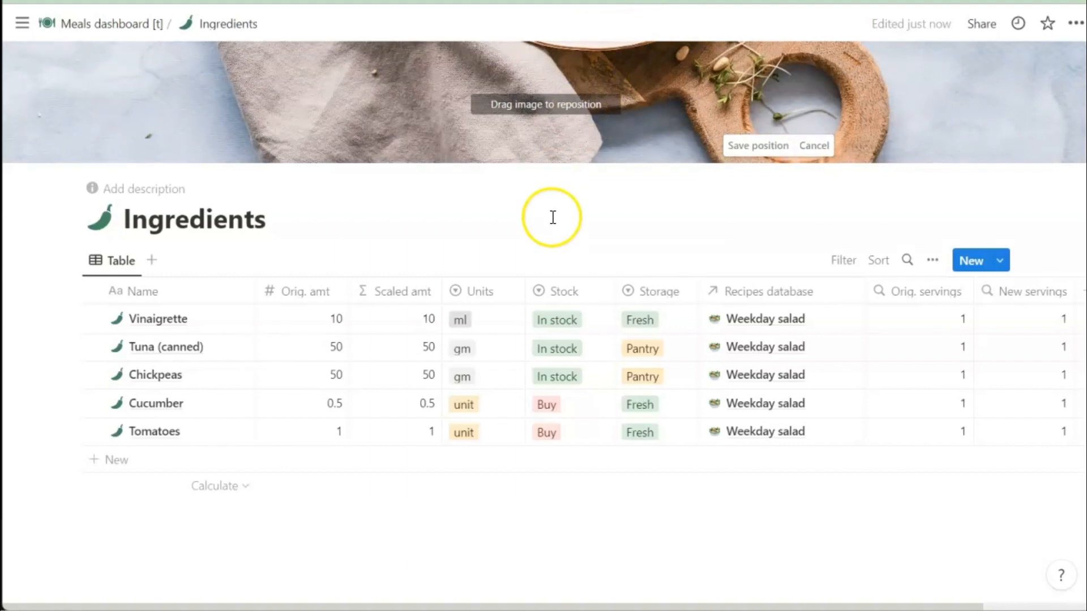
click(758, 149)
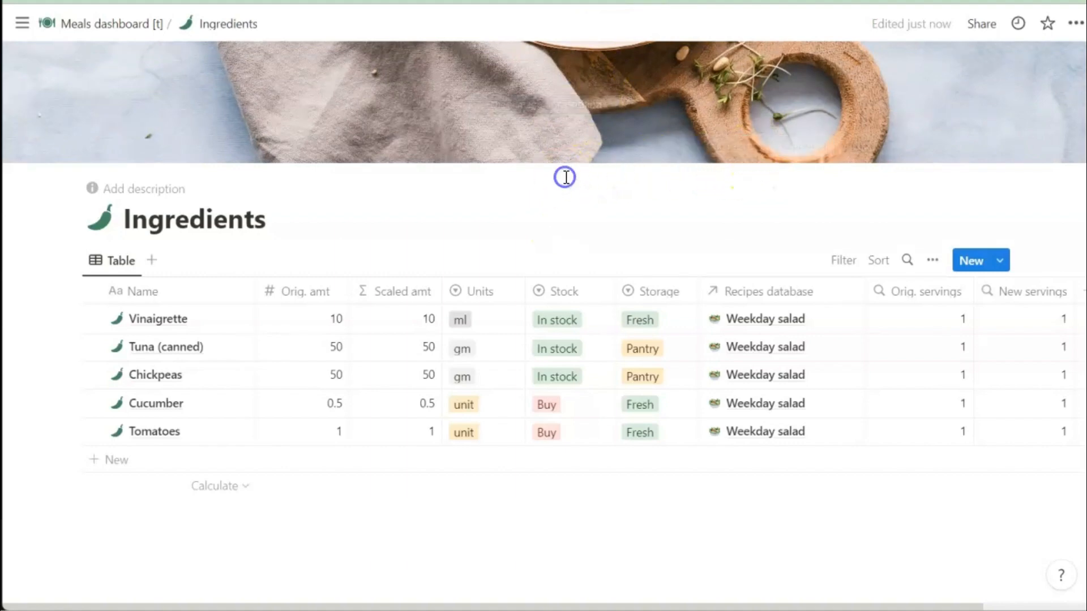
Step: Add a cover to the Groceries page and replace it with the same Unsplash "cooking" photo used on the dashboard
click(127, 25)
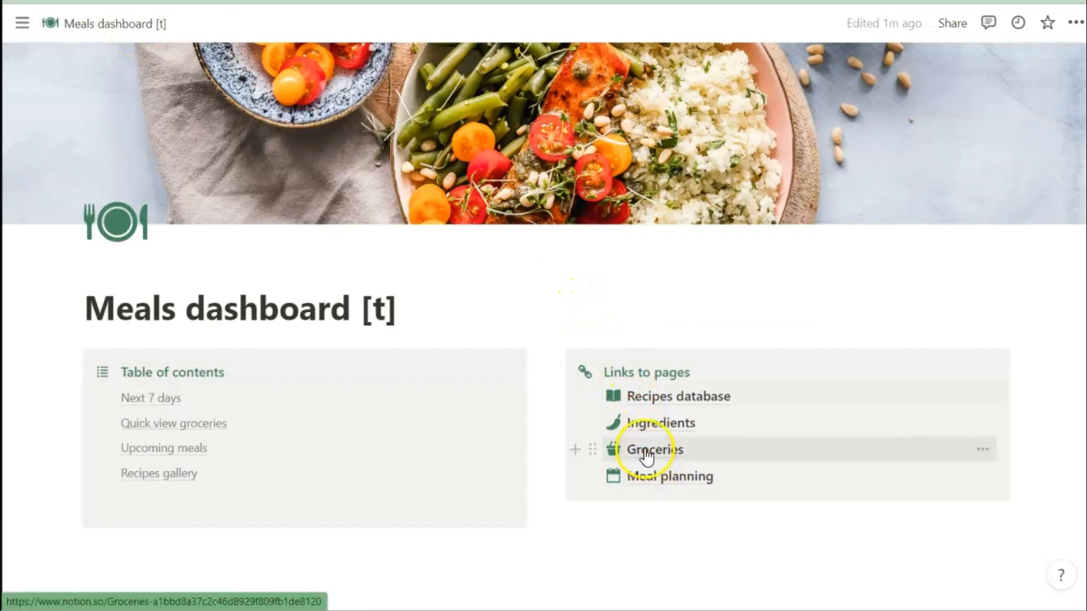
click(646, 452)
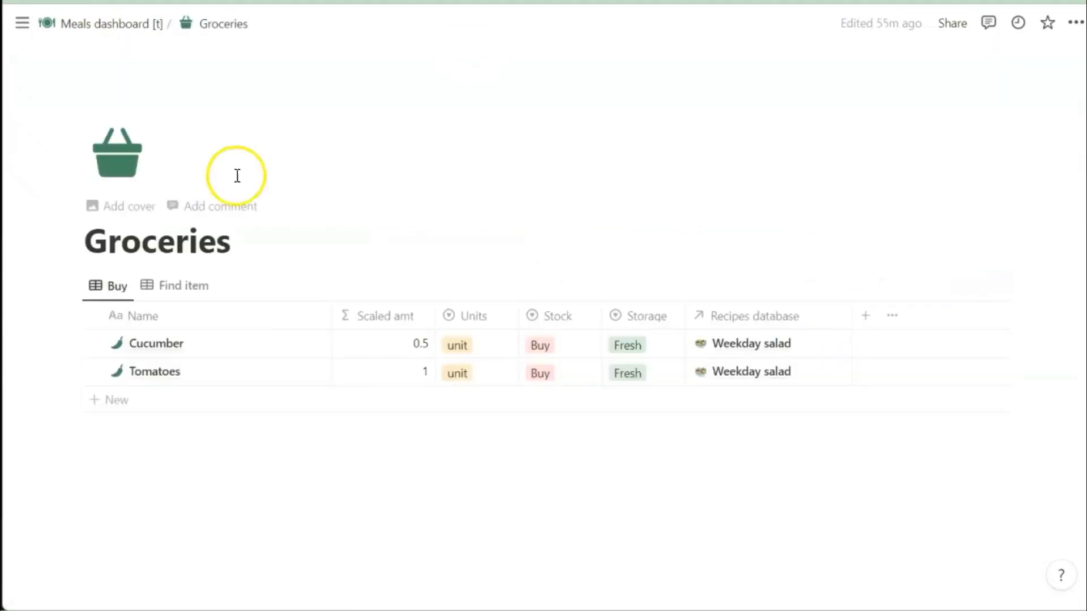
click(134, 203)
click(905, 207)
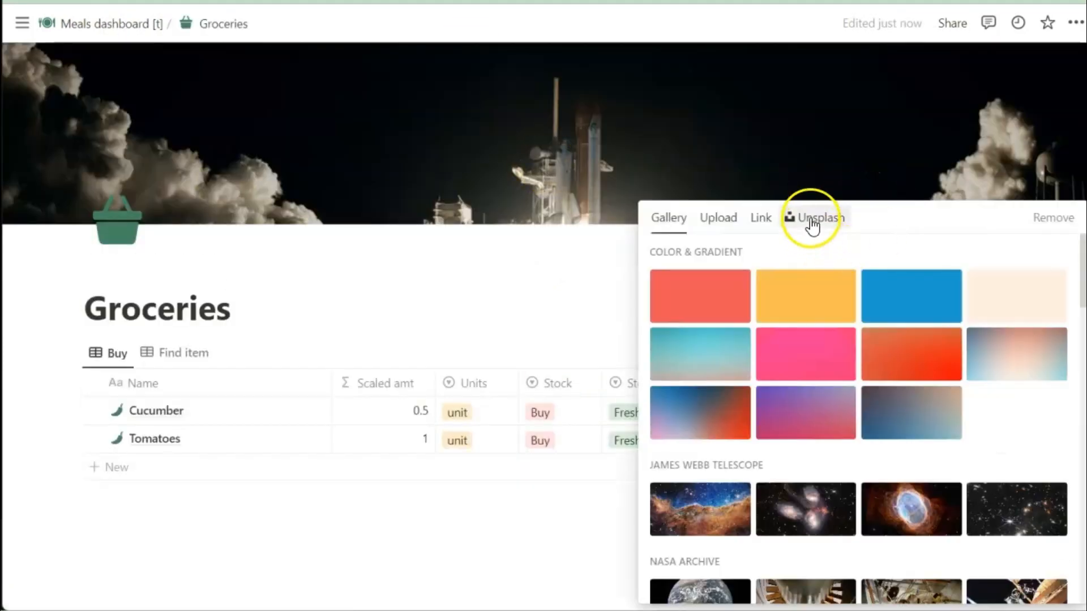
click(812, 219)
text(cooking)
click(690, 466)
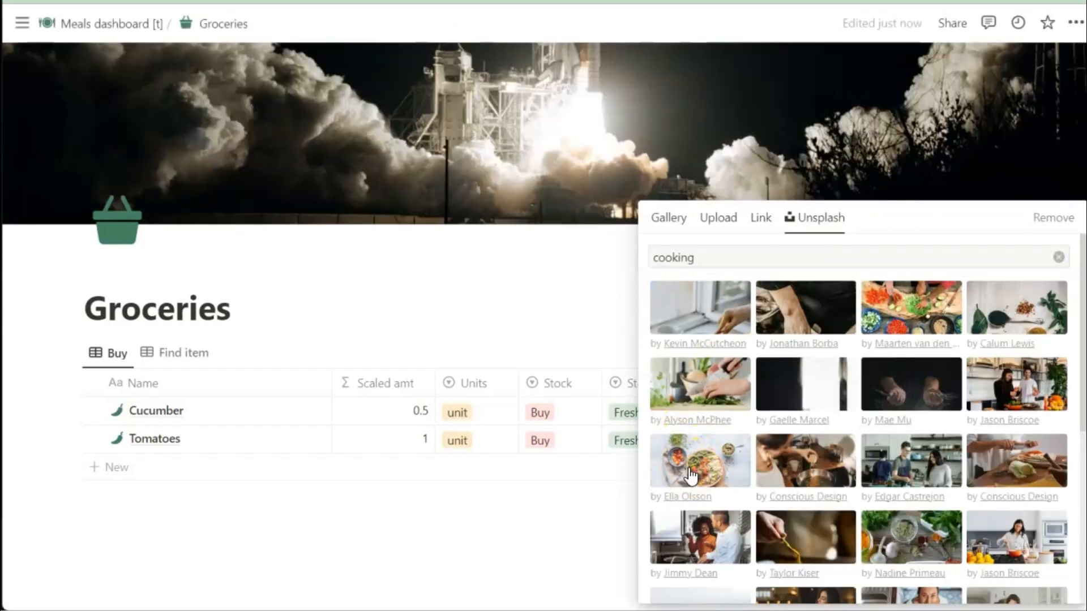
click(499, 264)
Step: Reposition the Groceries cover to the uppermost part of the photo with the green sprouts, and save the position
click(973, 207)
drag(968, 206, 701, 517)
click(926, 208)
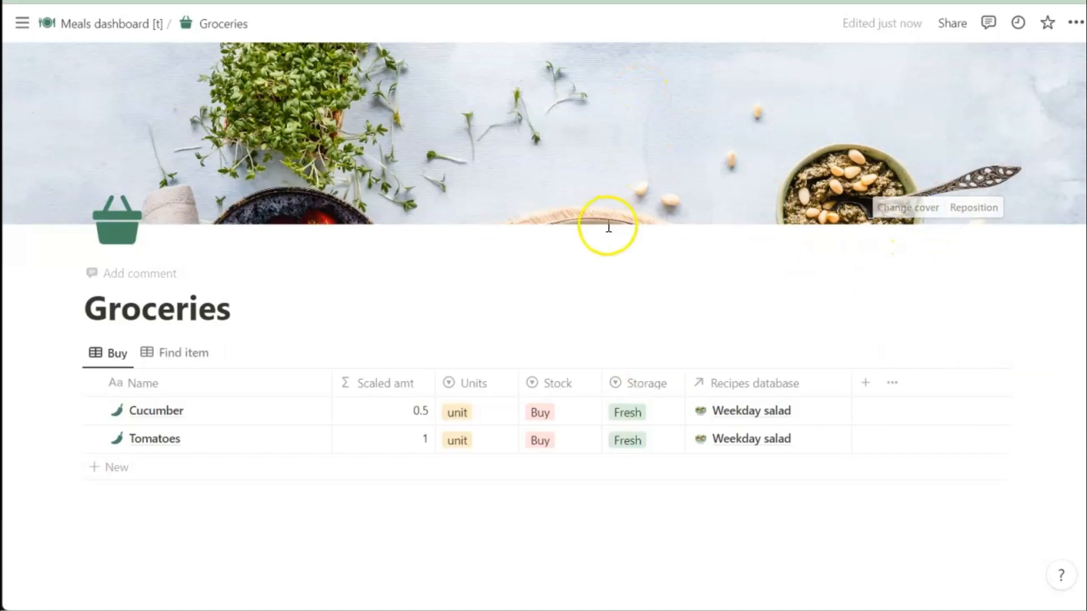
Step: Add a cover to the Meal planning page and replace it with the same Unsplash "cooking" photo used on the dashboard
click(133, 28)
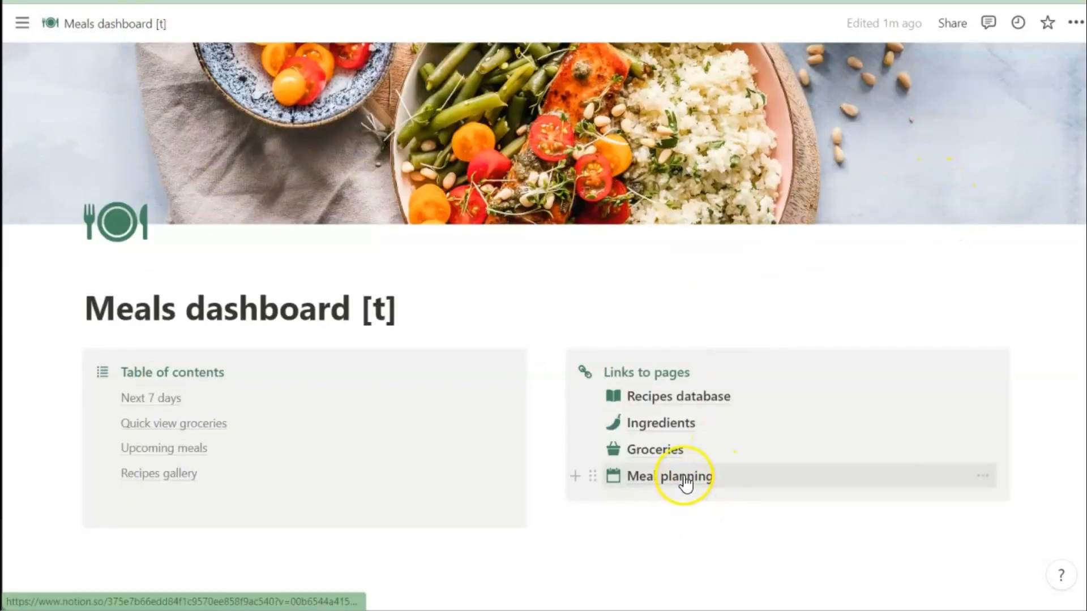
click(685, 481)
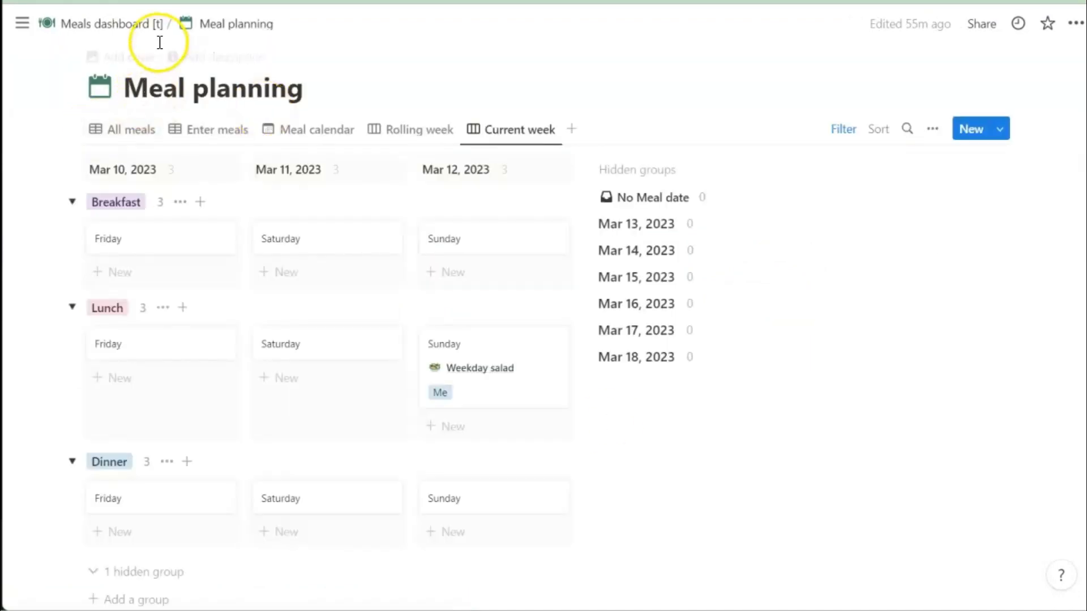
click(130, 57)
click(720, 145)
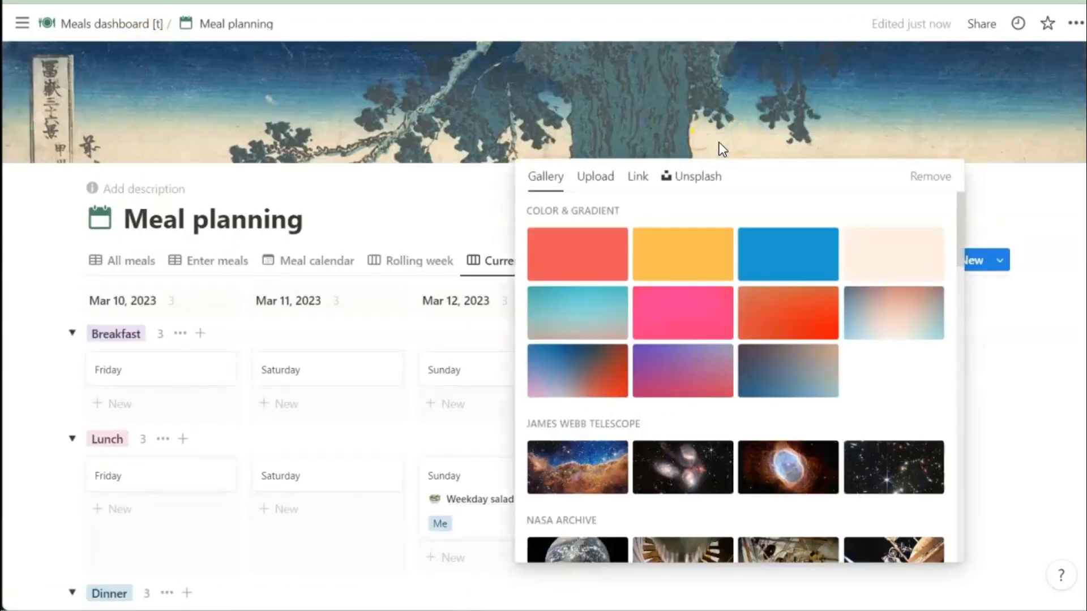
click(691, 176)
text(cooking)
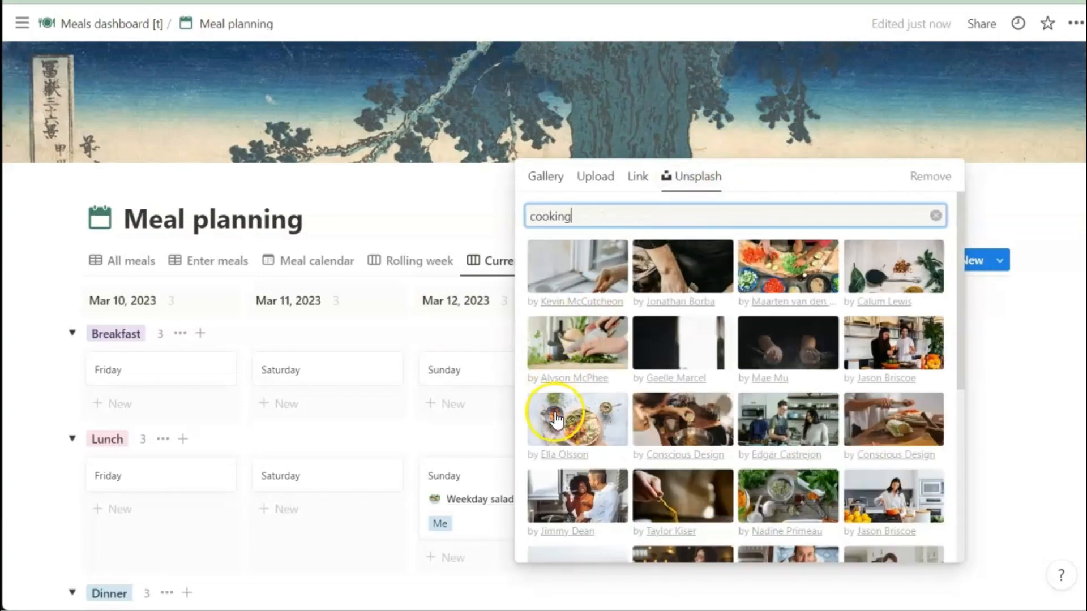
click(555, 419)
click(408, 219)
Step: Reposition the Meal planning cover to the lower part of the photo with the napkin and board handle, save it, and return to the Meals dashboard
click(803, 145)
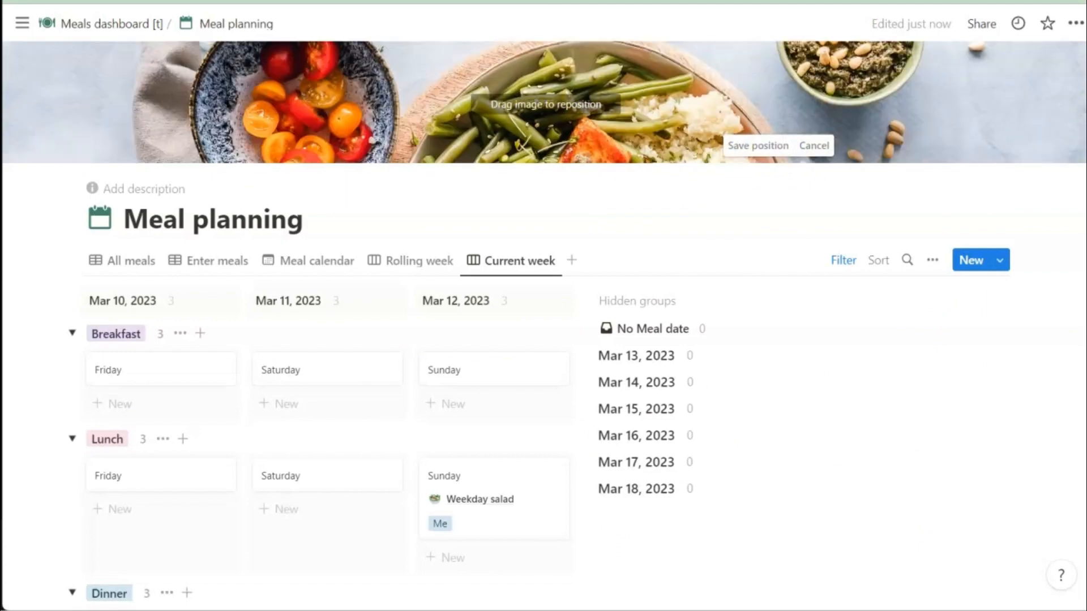
drag(592, 59, 662, 47)
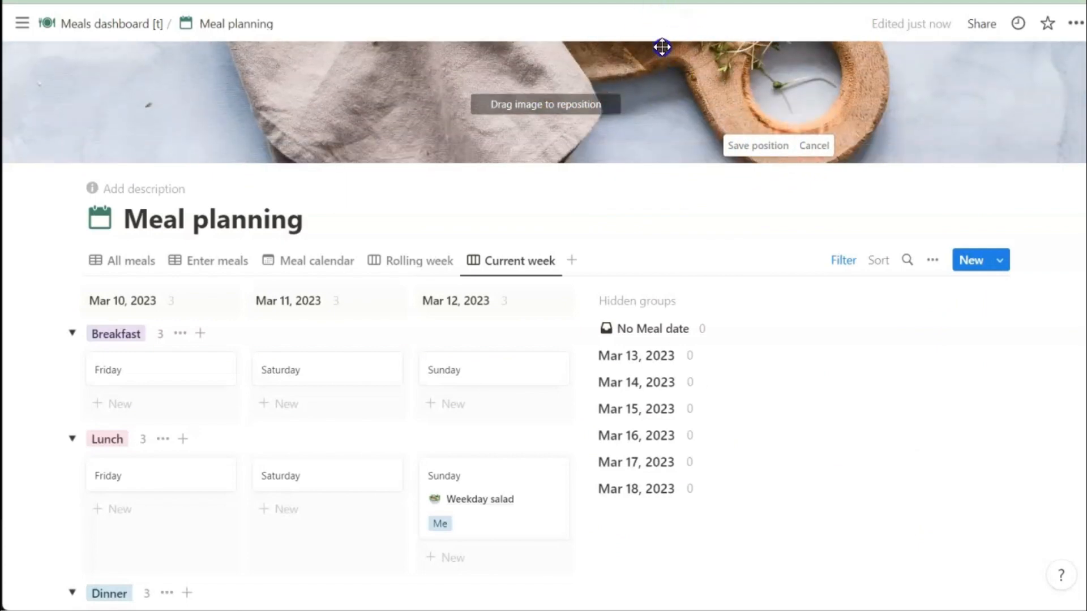
click(771, 146)
click(86, 27)
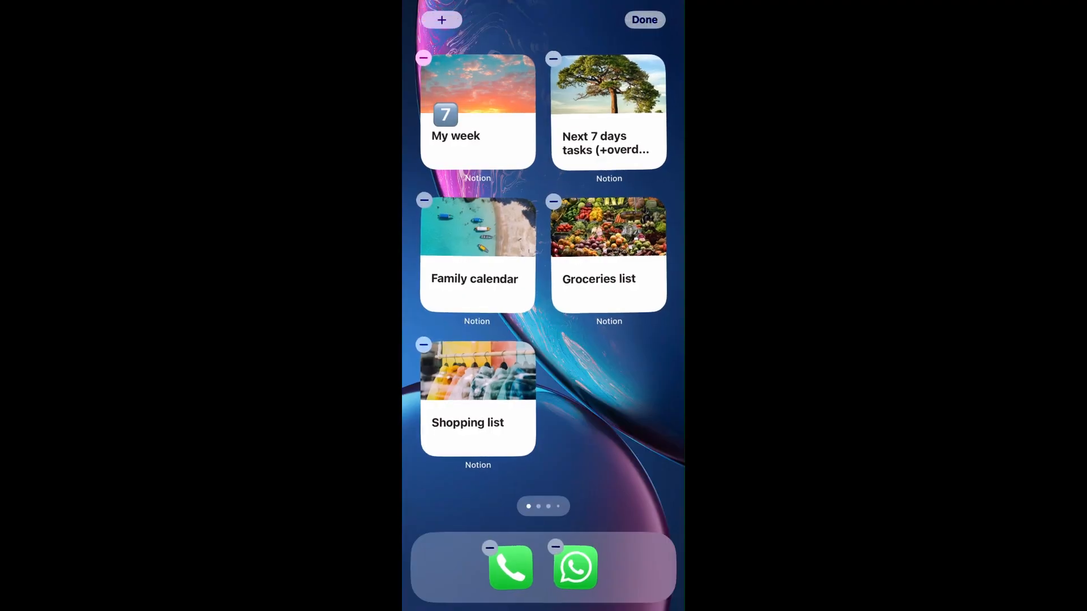
Step: On the phone's home screen, search the widget gallery for "Not" and open the Notion widgets
click(442, 20)
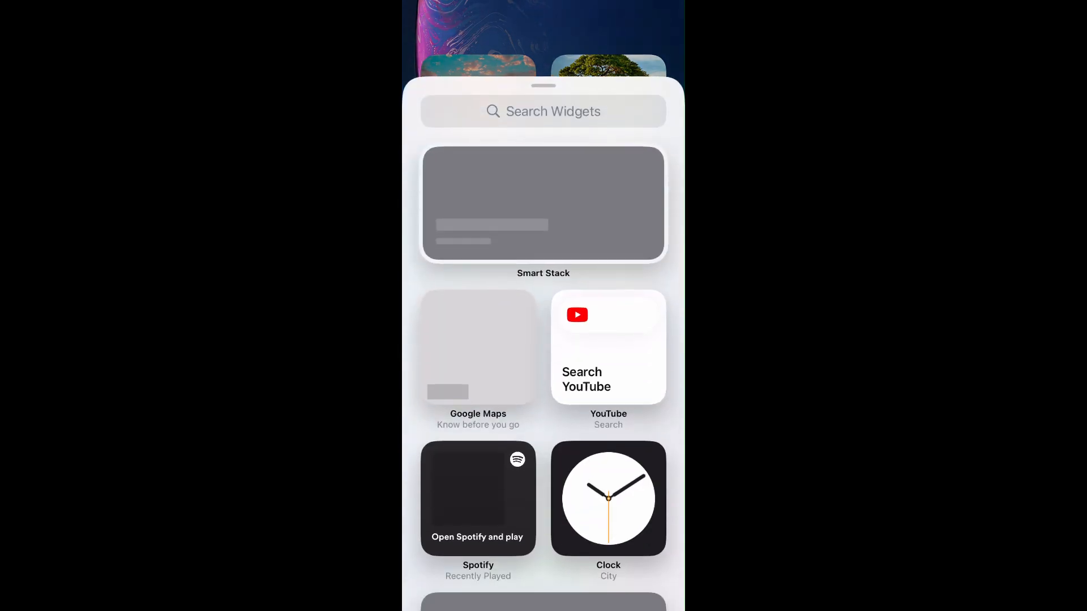
click(543, 111)
text(Not)
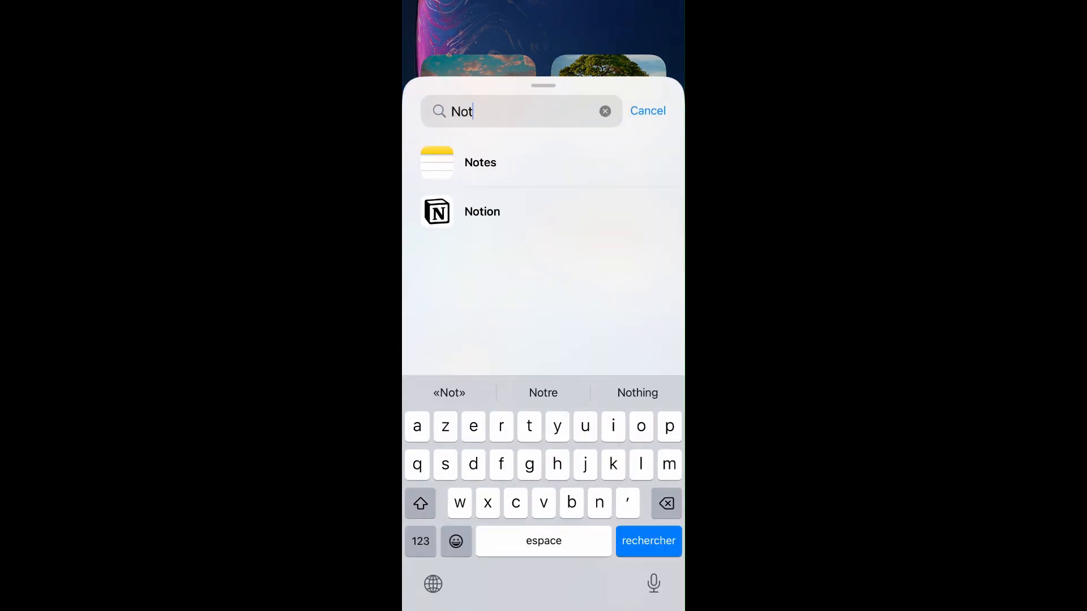
click(481, 211)
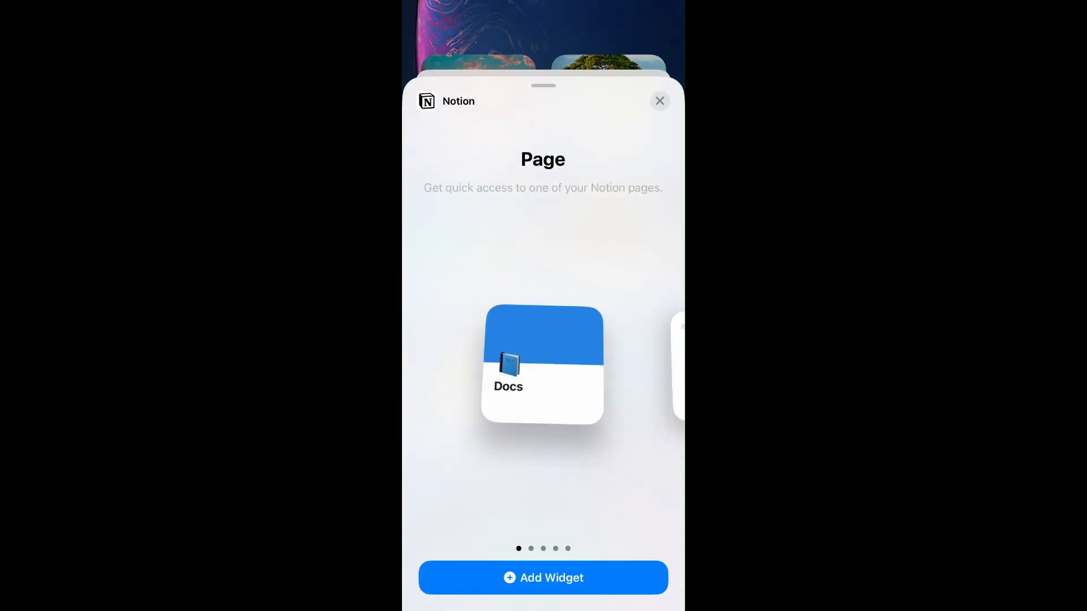
Step: Browse the Notion widget types, add the small Page widget to the home screen, and finish editing the layout
drag(611, 368, 475, 368)
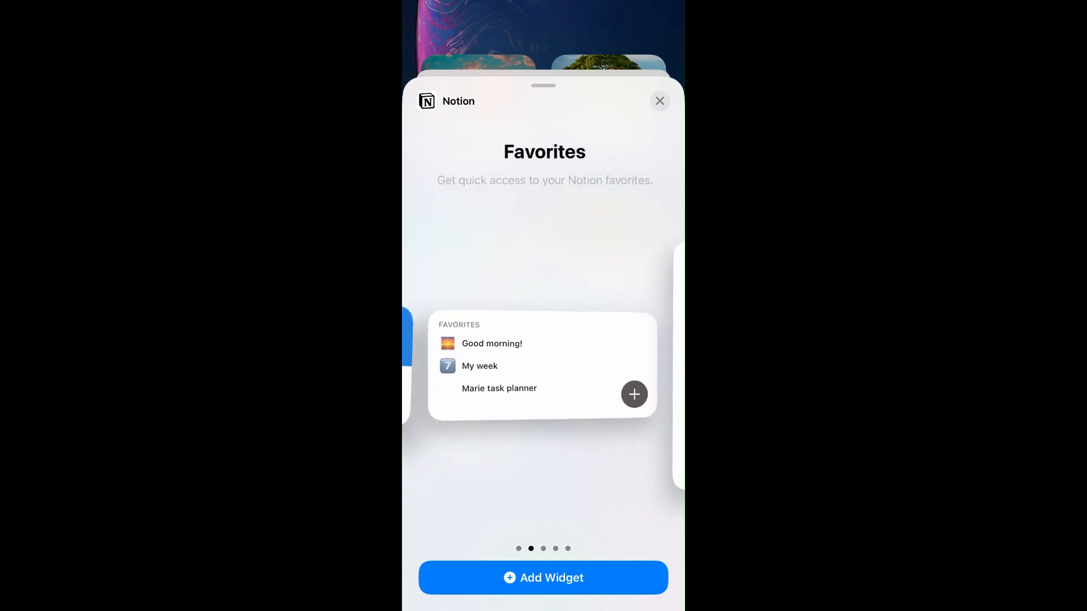
mouse_move(611, 368)
mouse_down()
mouse_move(475, 368)
mouse_move(611, 368)
mouse_up()
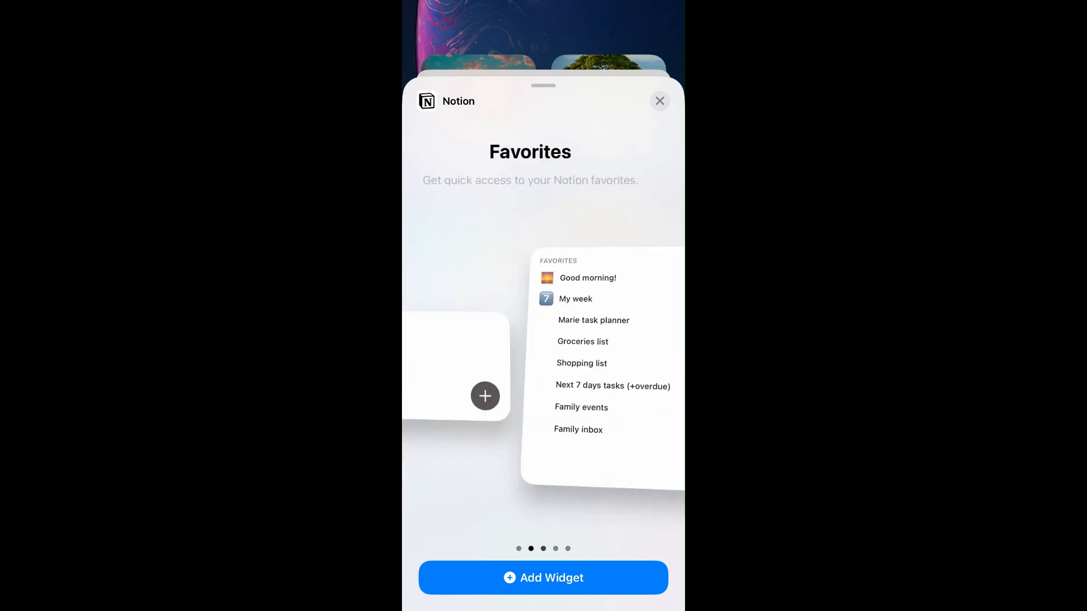
drag(476, 368, 611, 367)
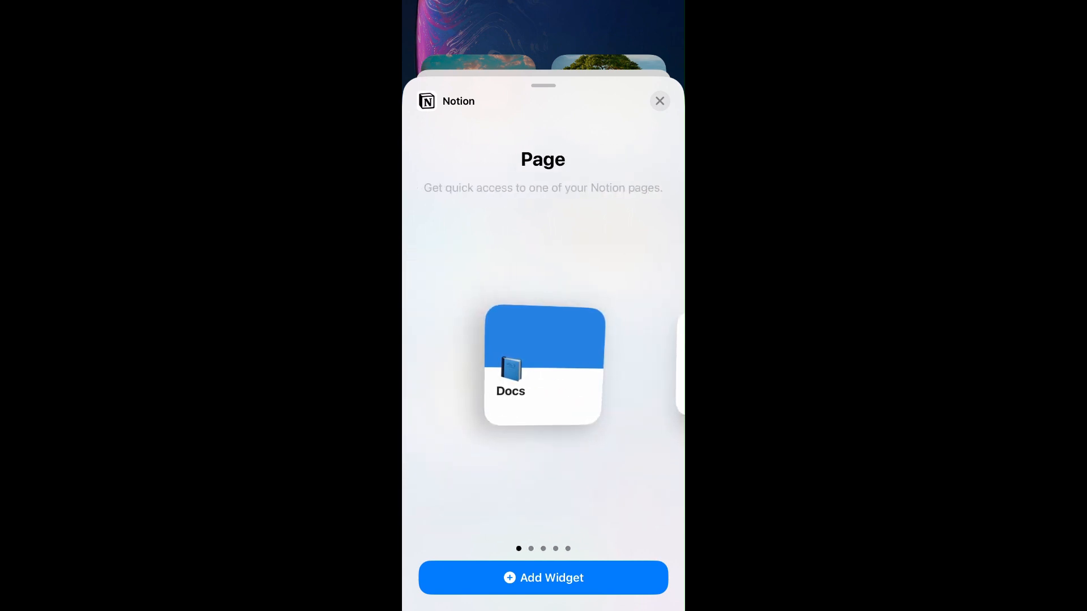
click(544, 577)
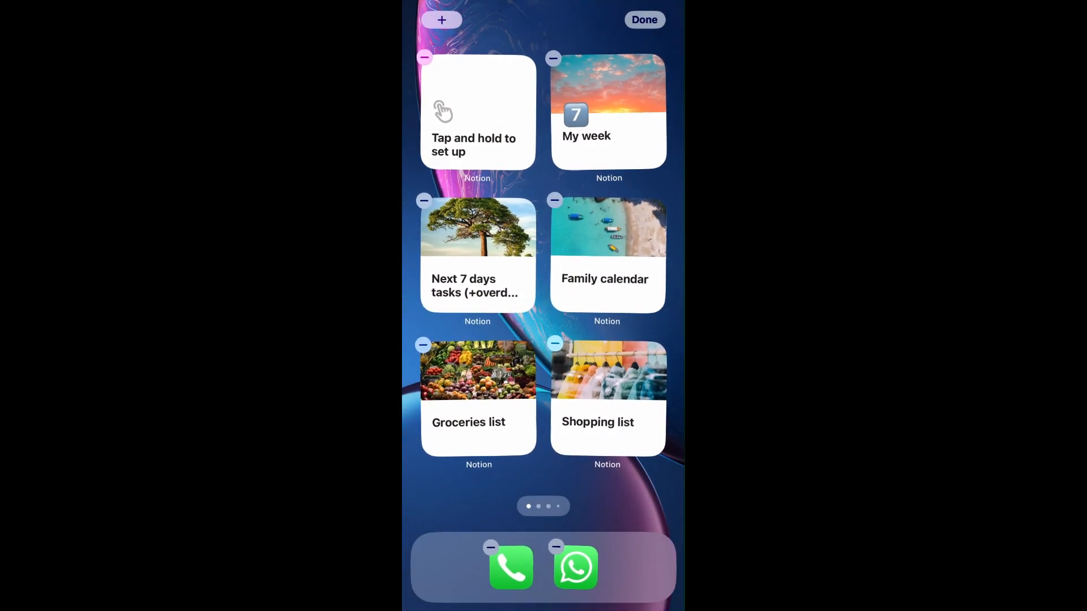
click(645, 20)
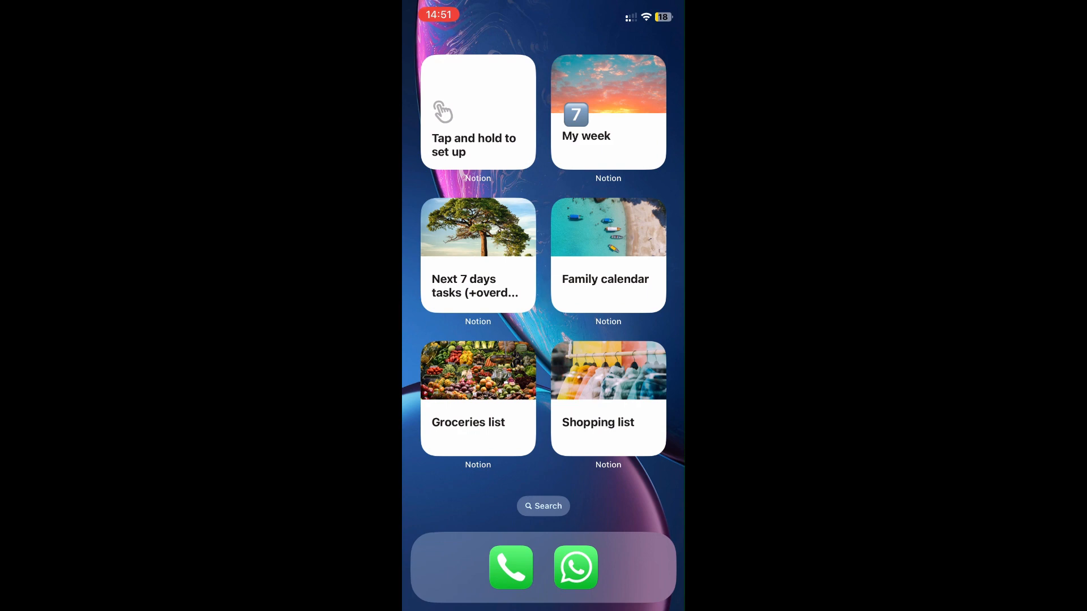
Step: Configure the new Notion widget to show the page "Meals dashboard [t]", found by searching "Meal", and return to the home screen
click(478, 112)
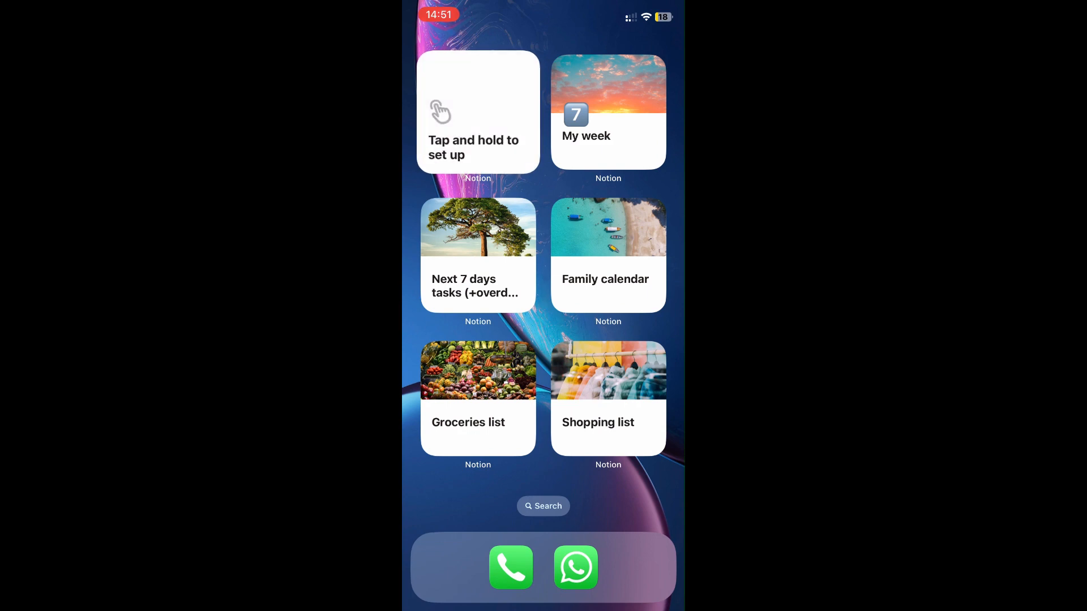
click(453, 200)
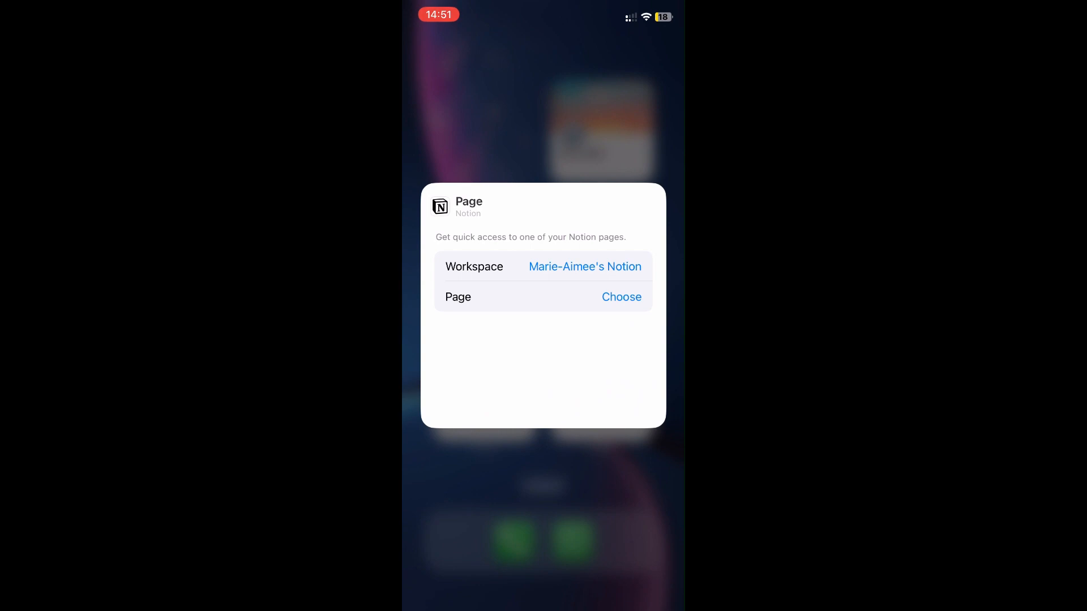
click(622, 297)
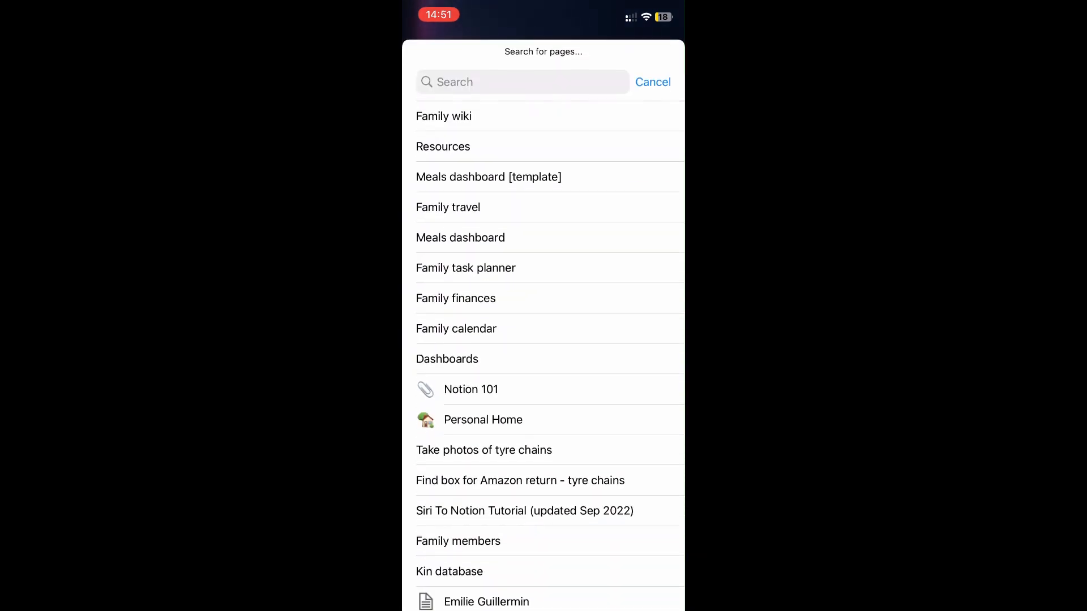
click(522, 82)
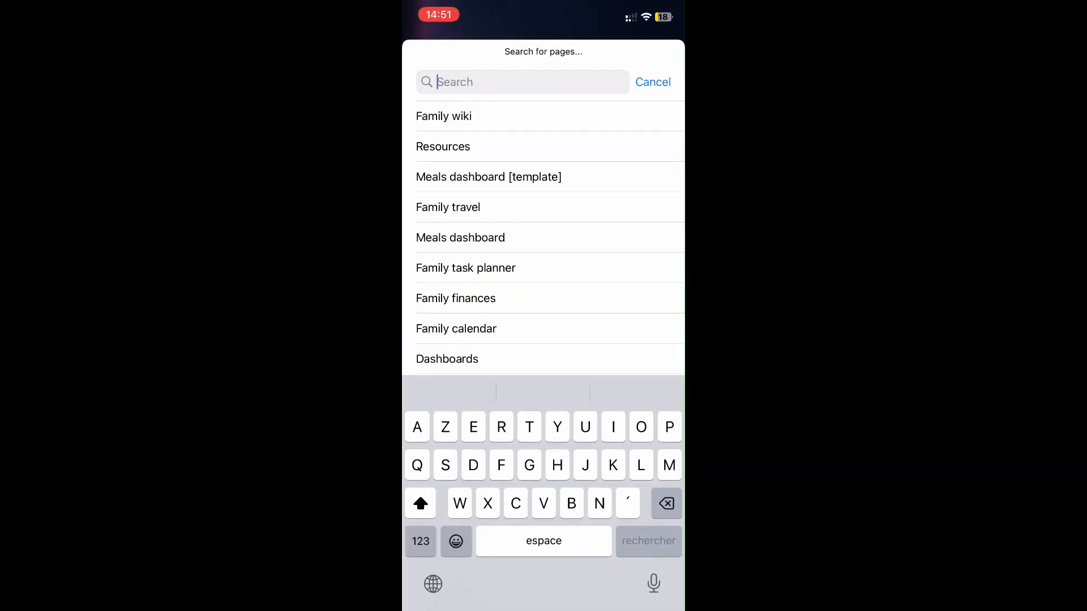
text(Me)
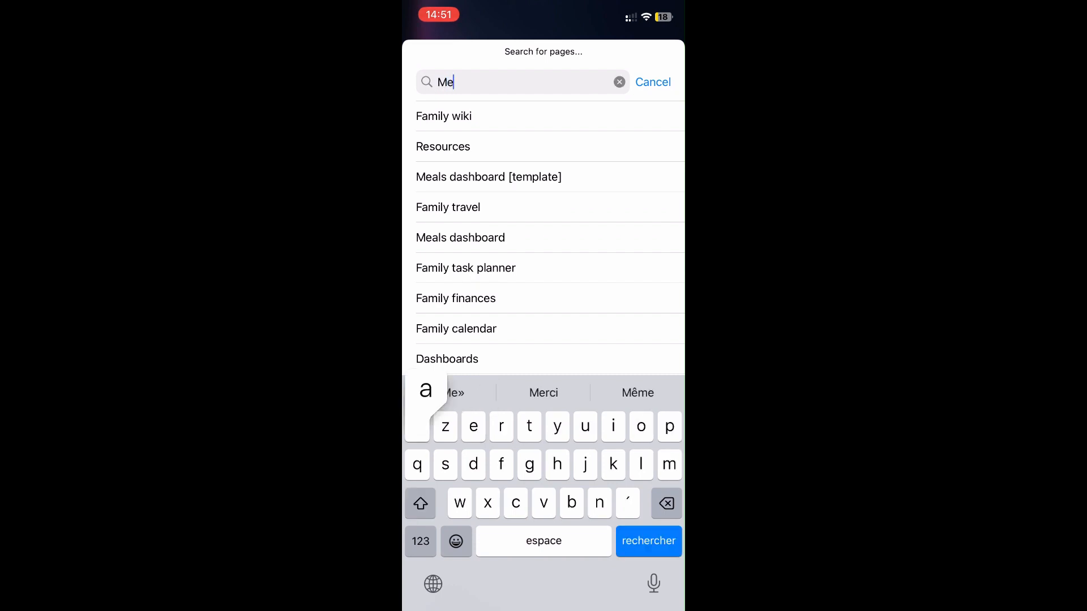
text(al)
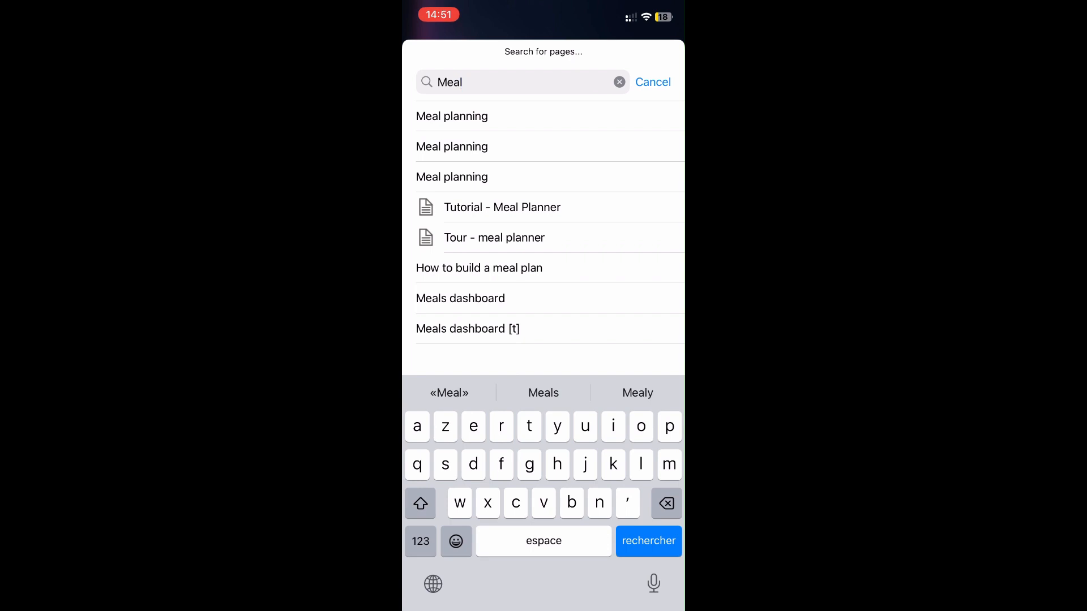
click(467, 328)
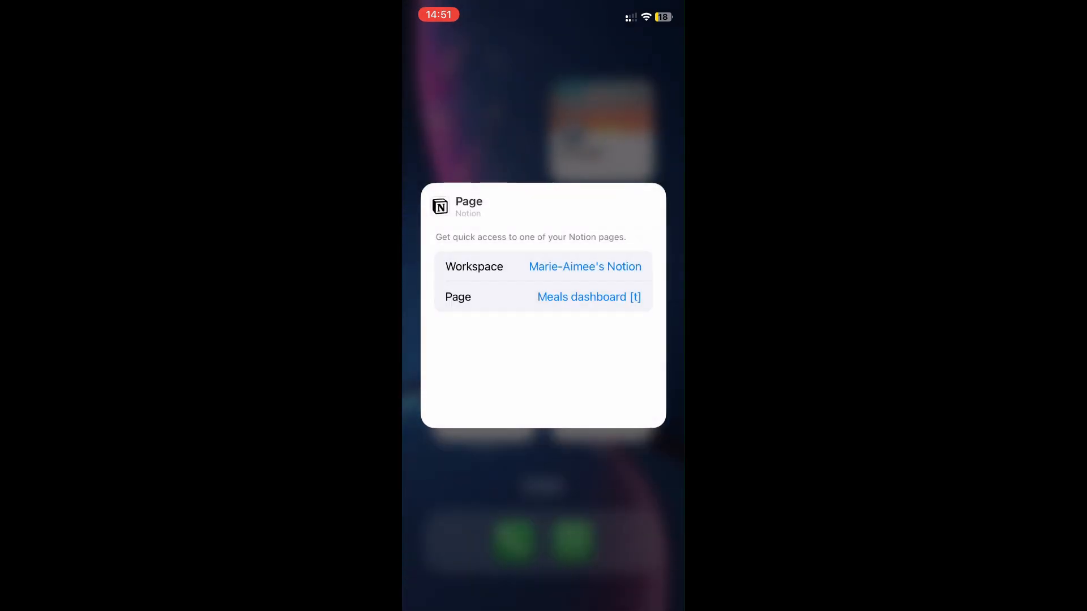
click(543, 487)
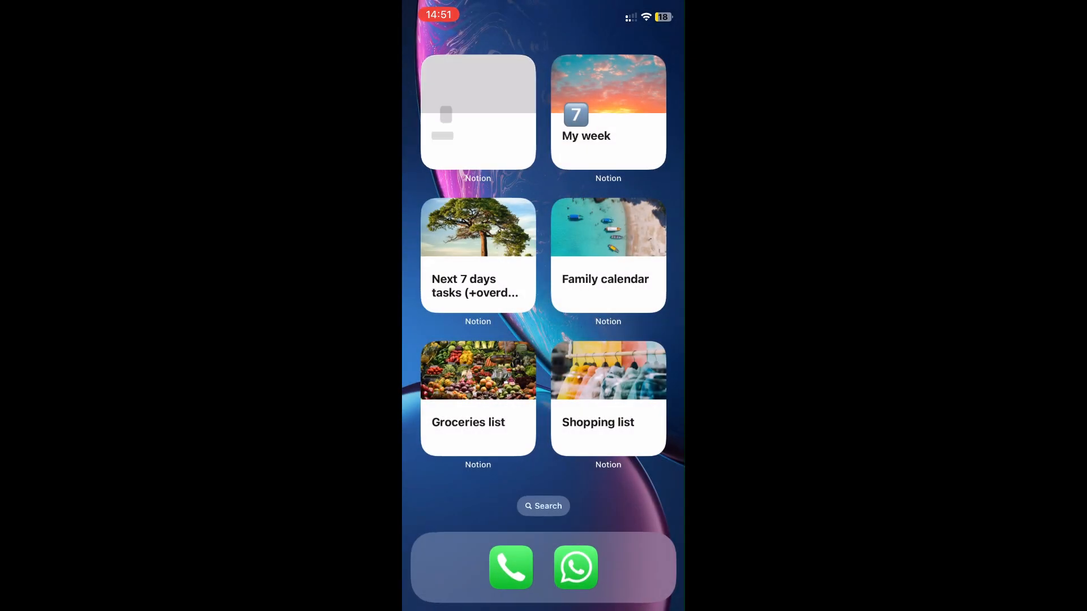